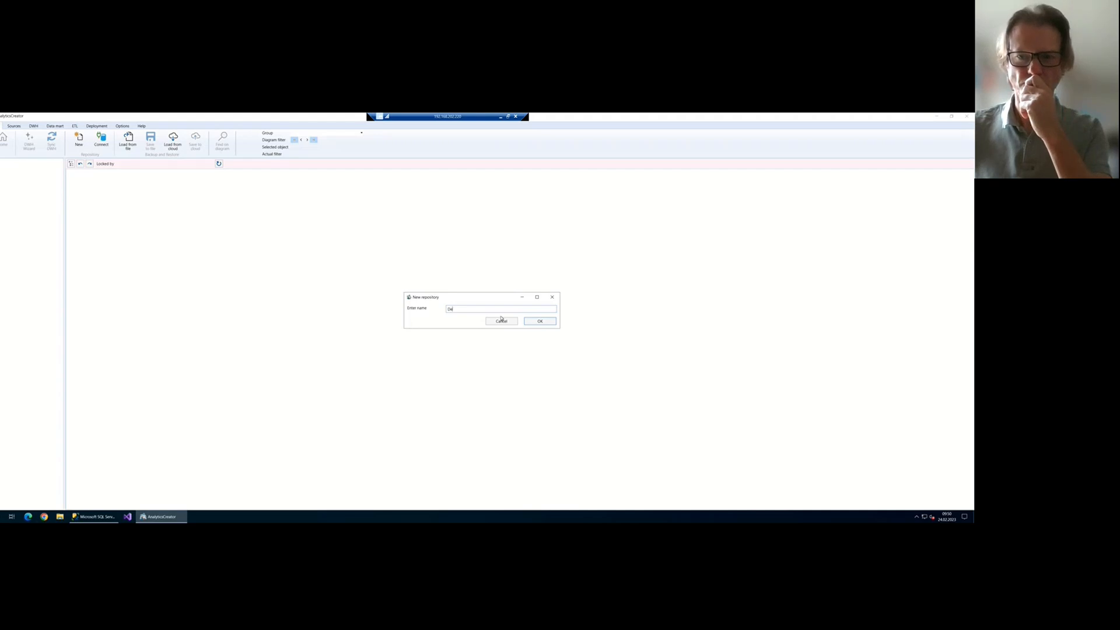
Create the DemoDWH repository, replacing the existing repo_DemoDWH database, and dismiss the creation log
text(moDWH)
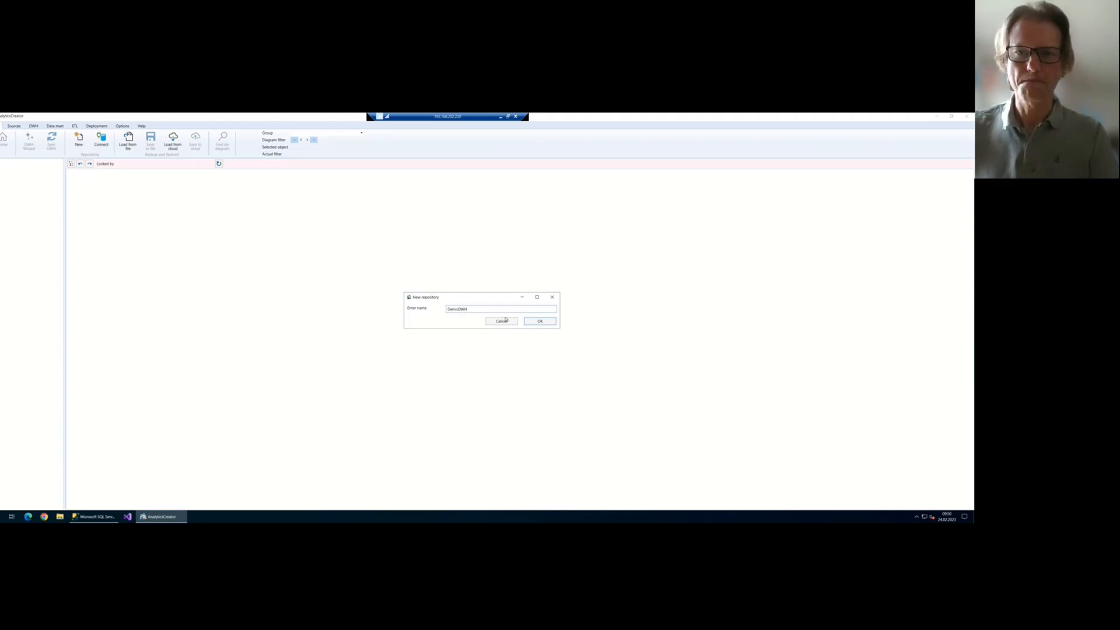
click(549, 323)
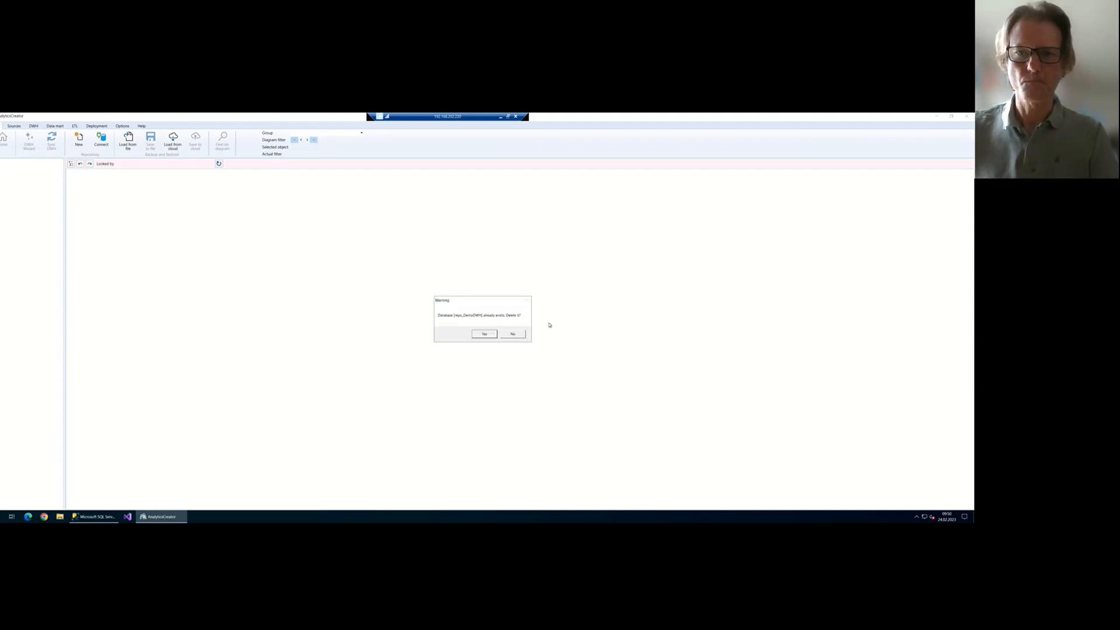
click(491, 334)
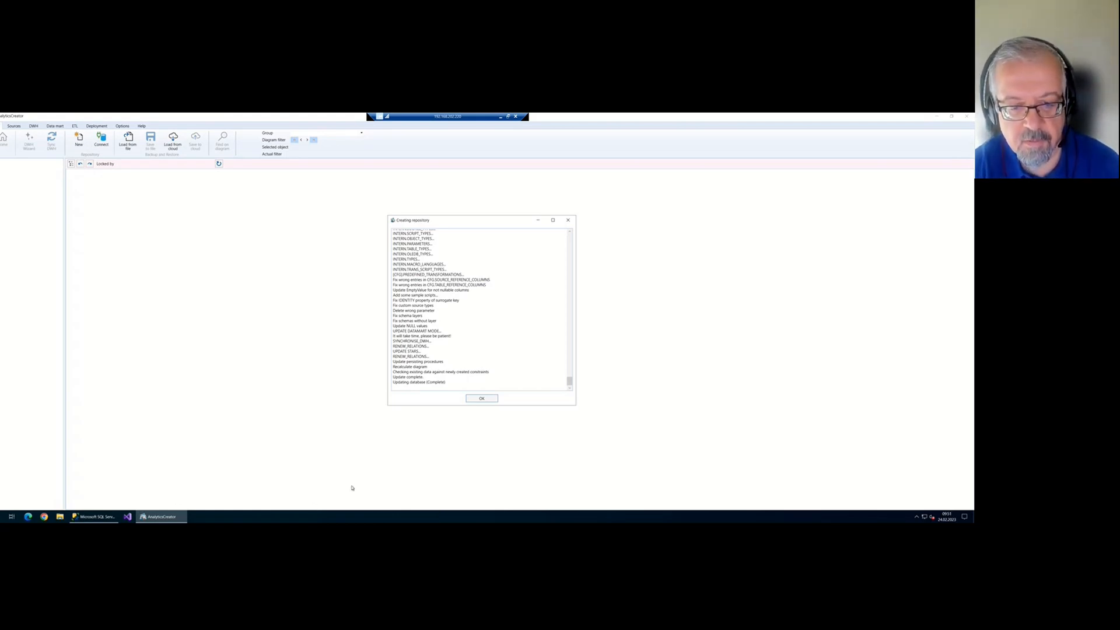
click(481, 398)
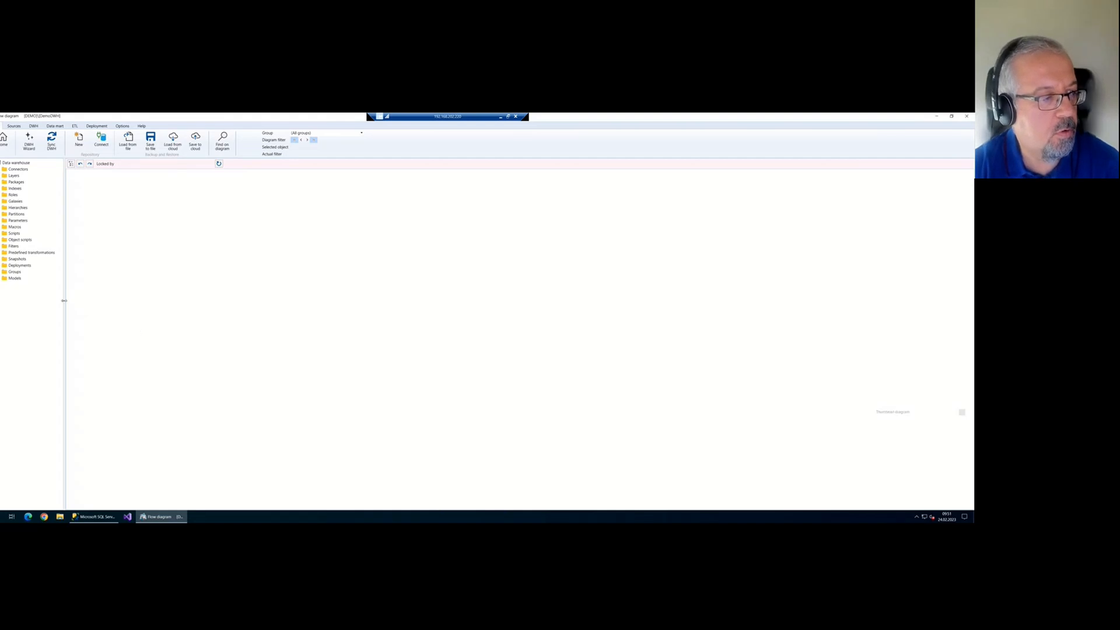
Widen the warehouse tree panel and open the Connectors folder's context menu
drag(65, 299, 115, 318)
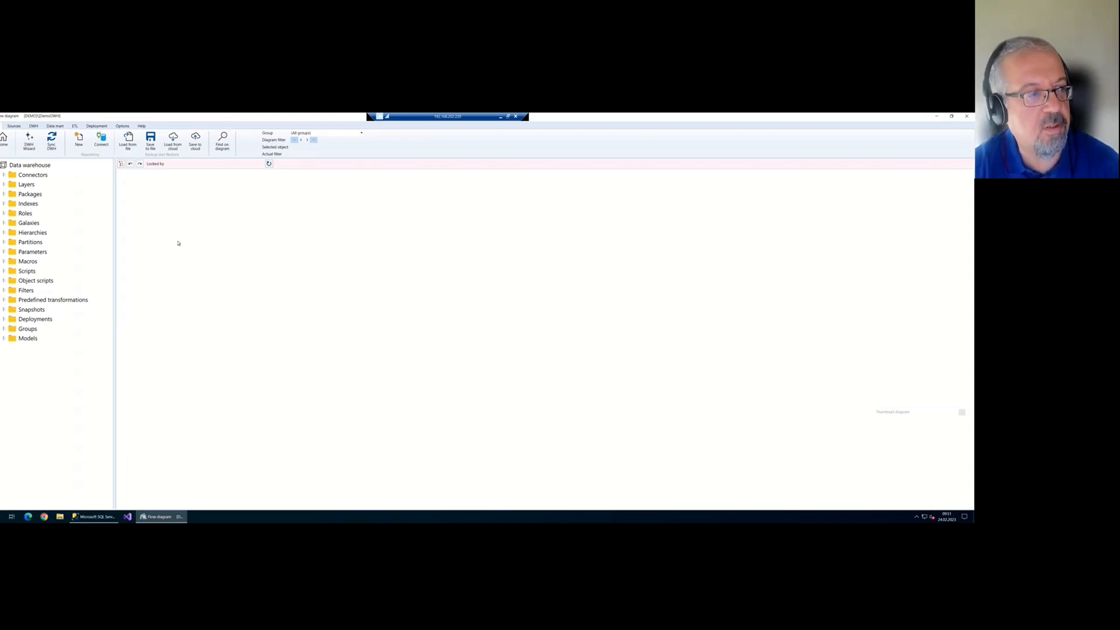
click(30, 176)
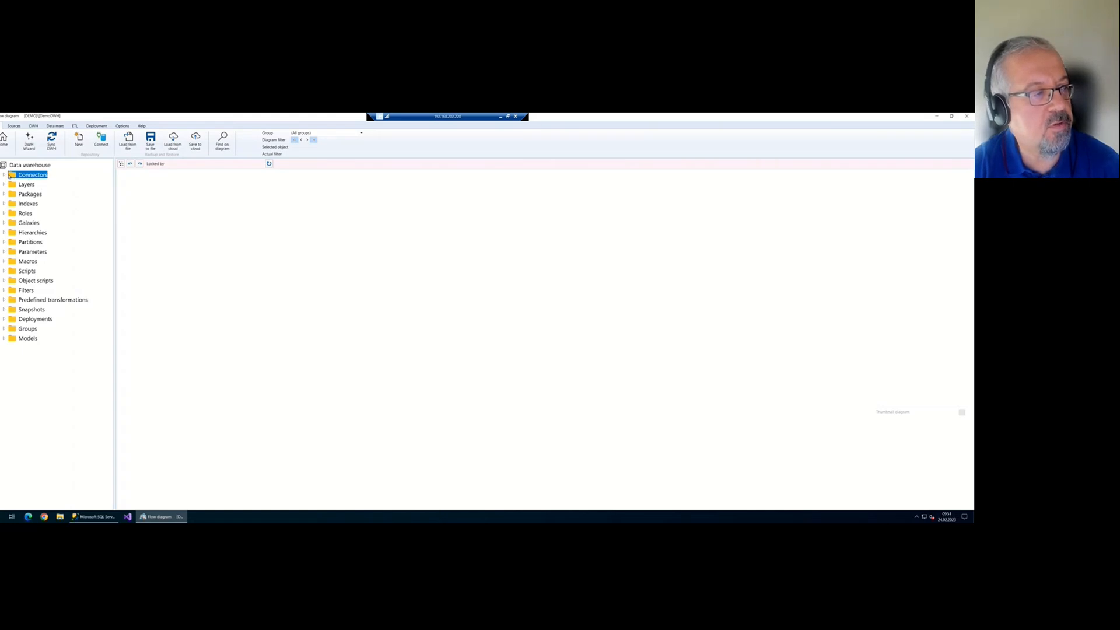
right_click(38, 178)
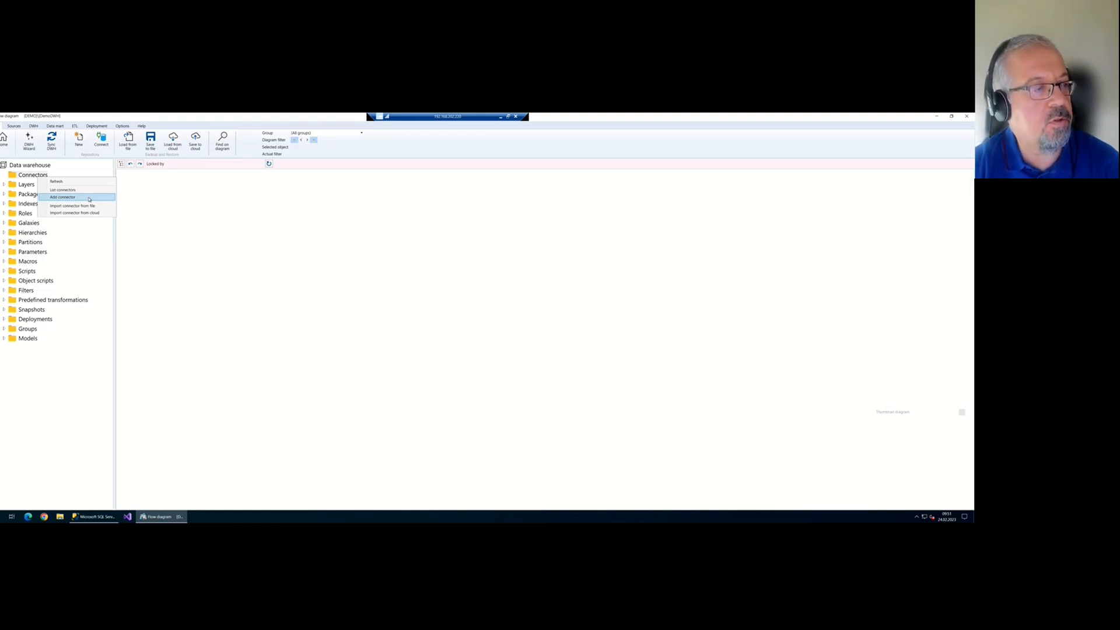
Start a new connector with type MSSQL, then switch to SQL Server Management Studio
click(89, 199)
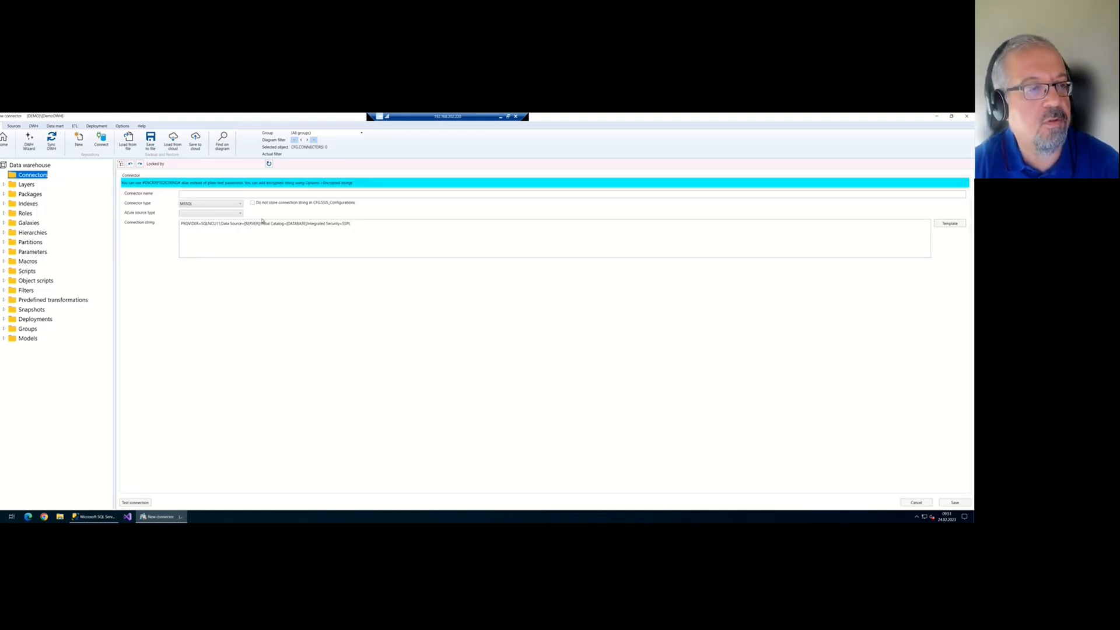
click(290, 218)
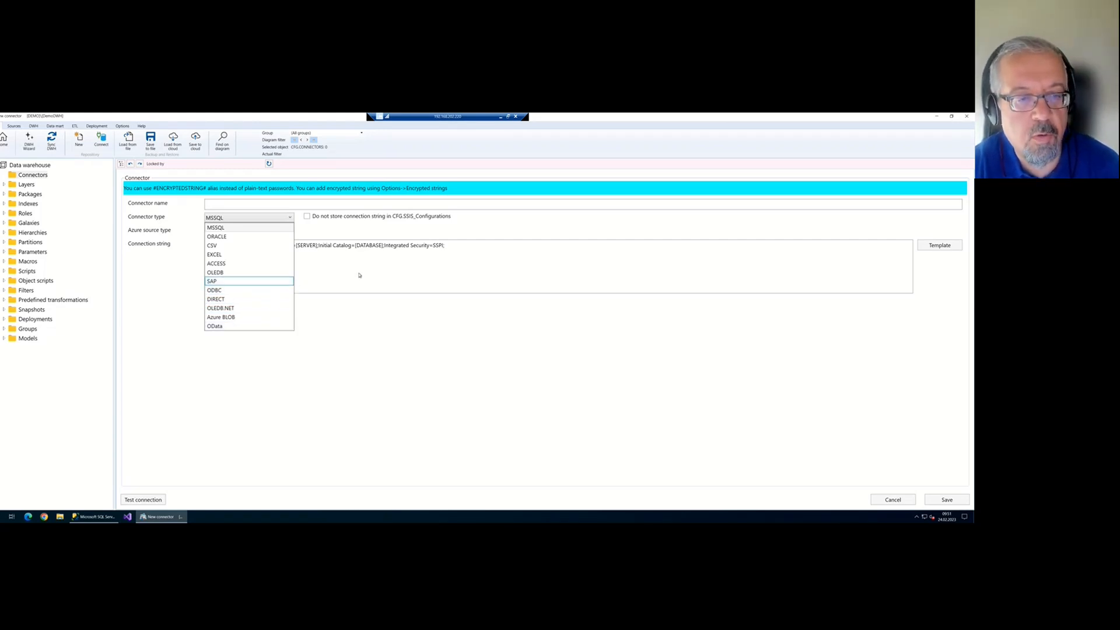
click(263, 220)
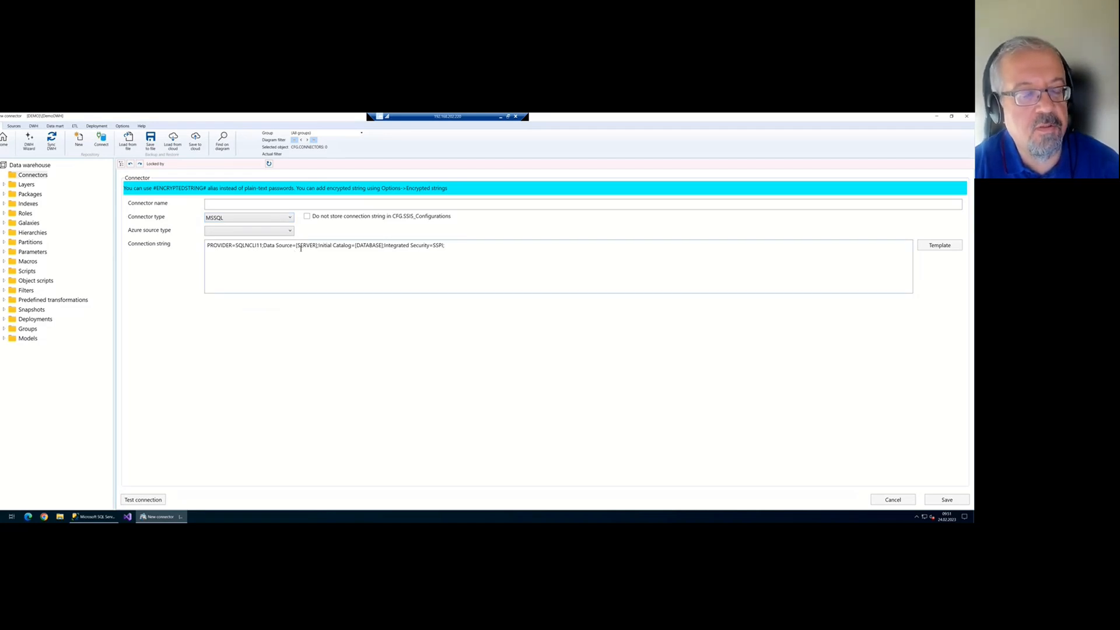
click(94, 516)
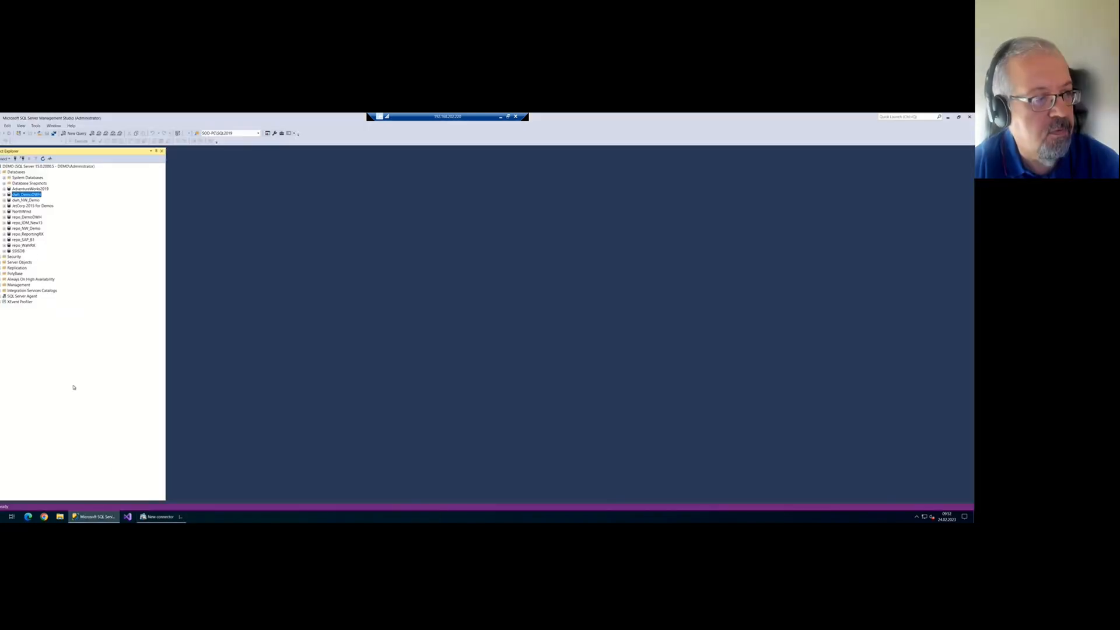
Find the NorthWind database in Object Explorer, then go back to the AnalyticsCreator connector form
click(23, 211)
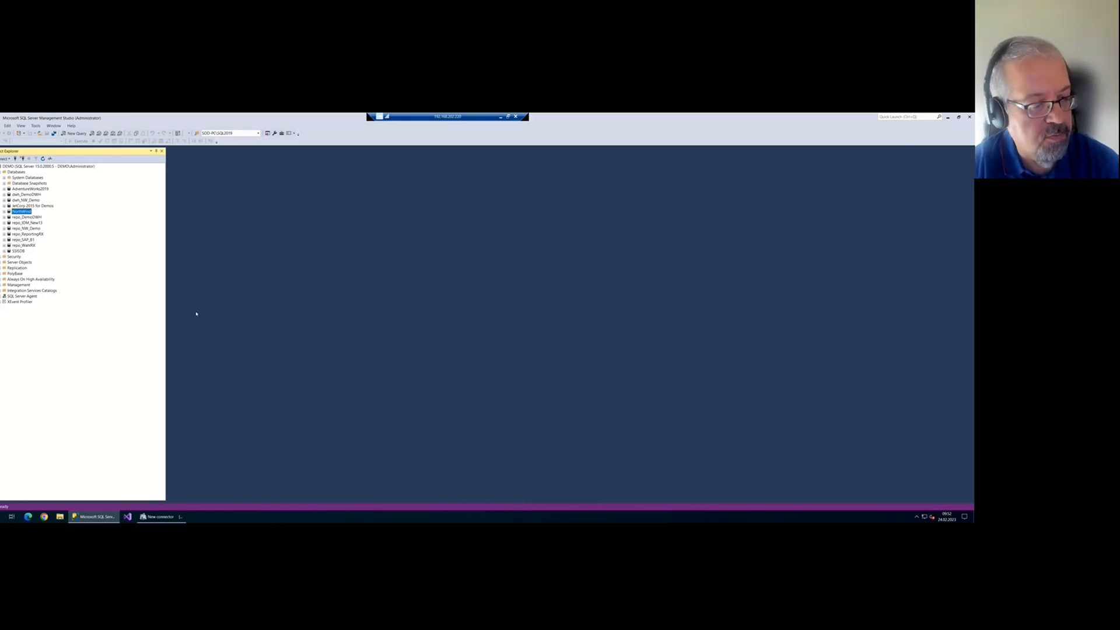
click(161, 516)
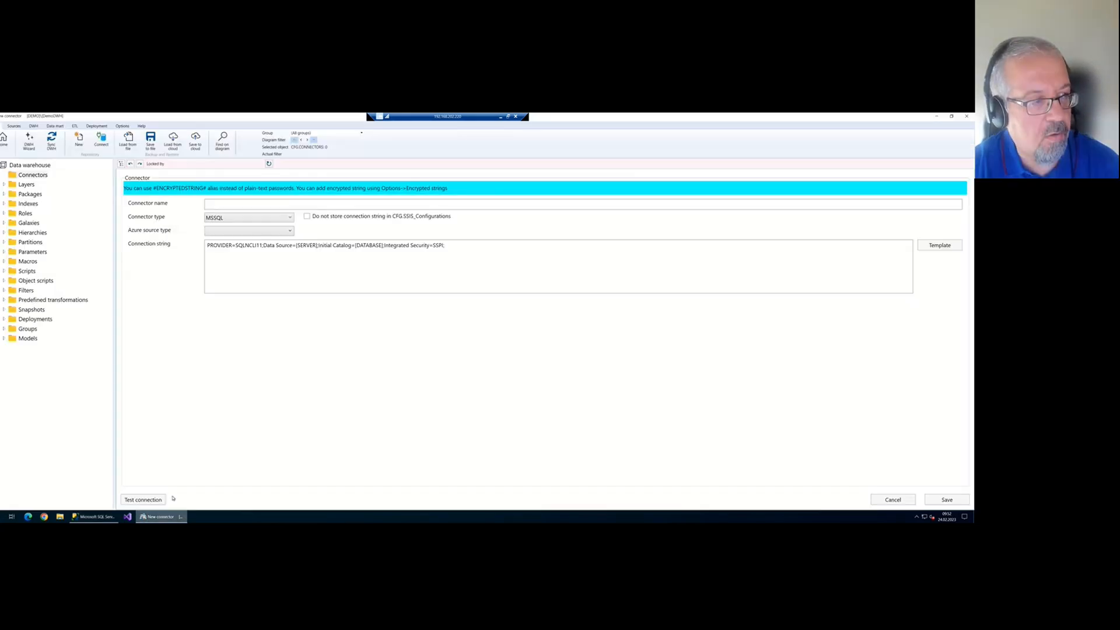
Set the connection string to server DEMO and database NorthWind, and name the connector NorthWind
double_click(306, 245)
key(Delete)
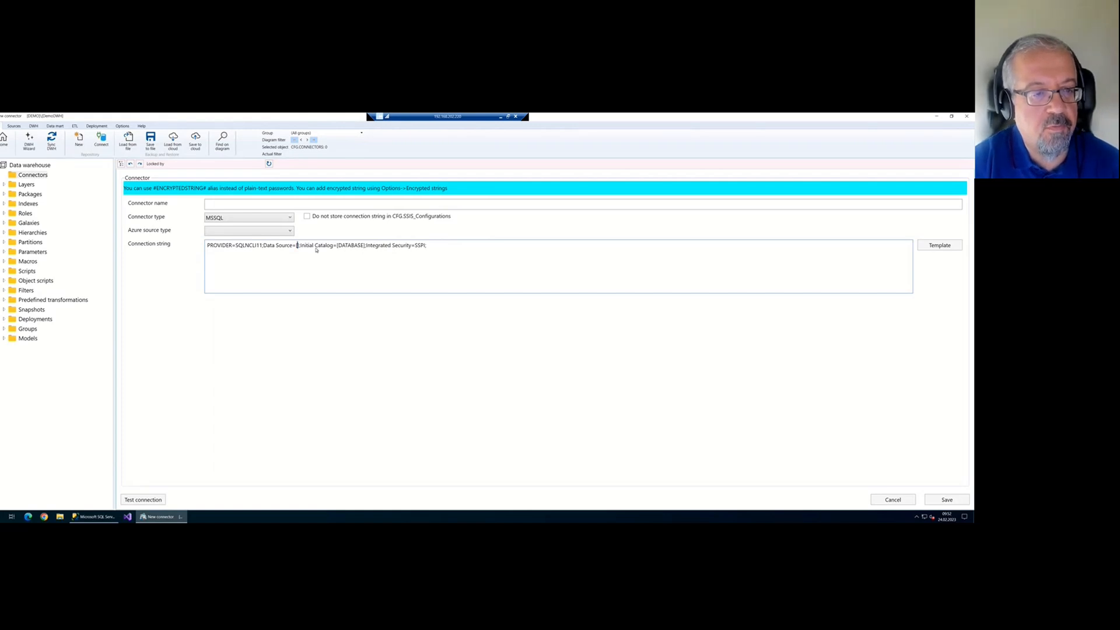
key(Delete)
key(BackSpace)
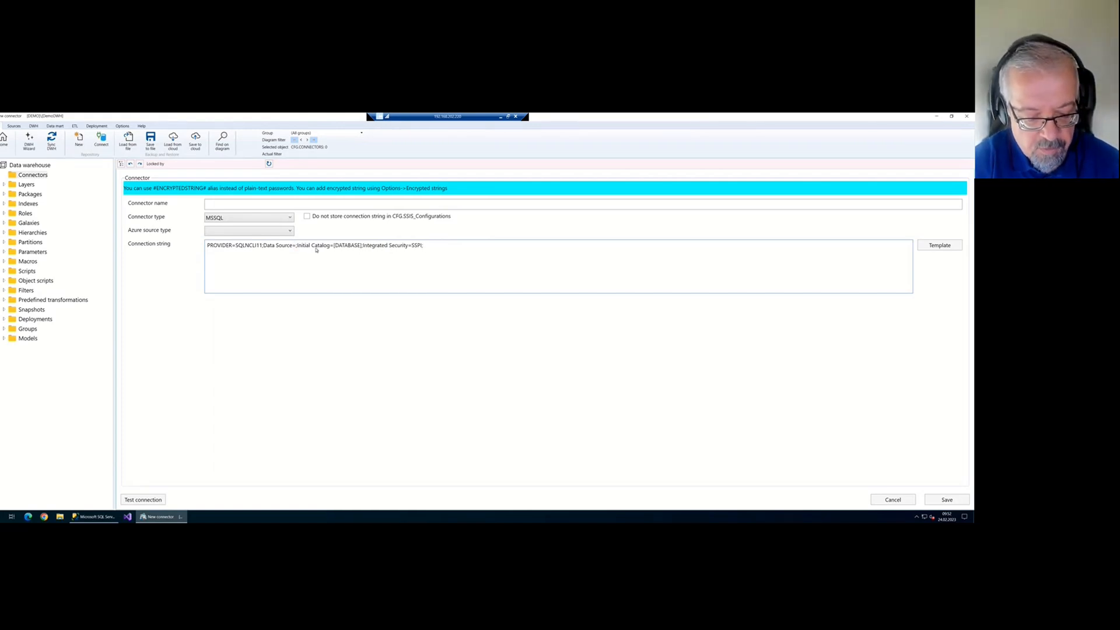
text(DEMO)
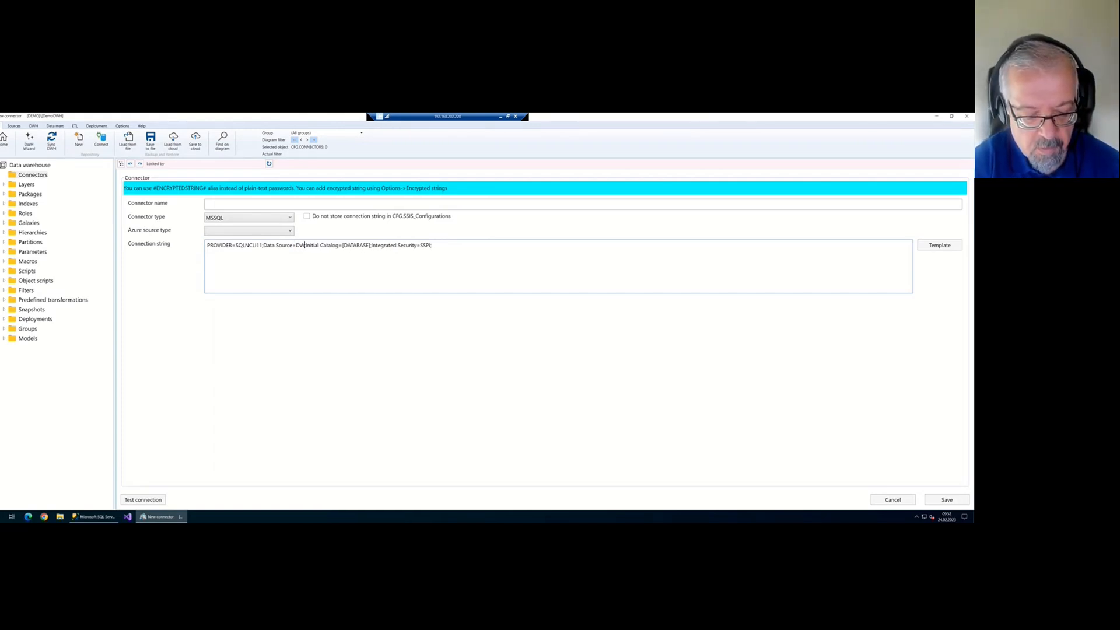
double_click(364, 246)
text(NorthWind)
key(Delete)
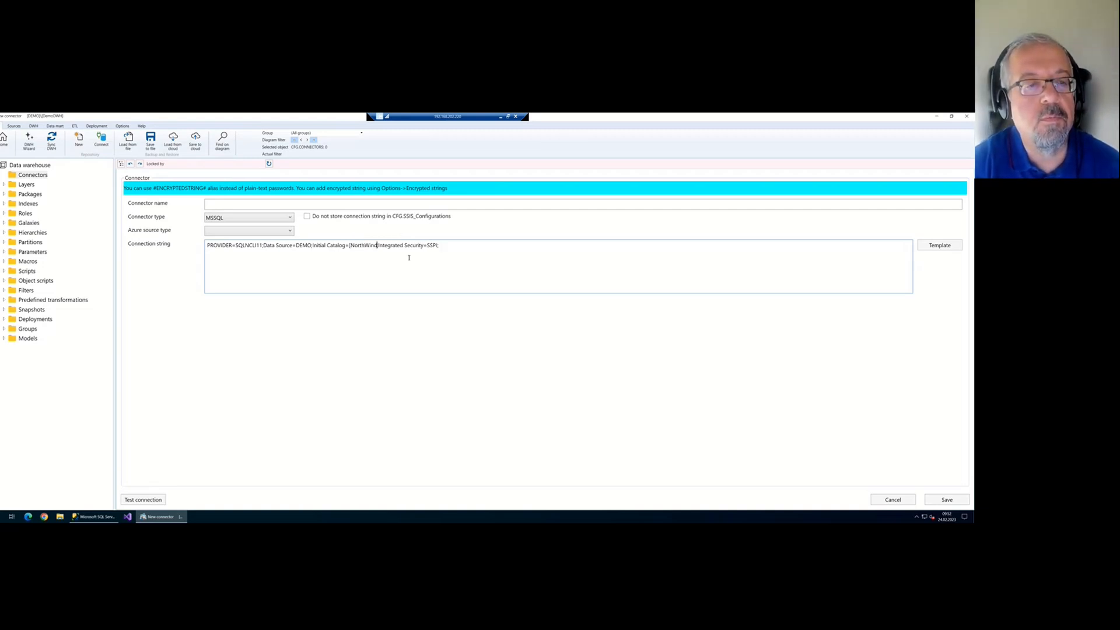
key(BackSpace)
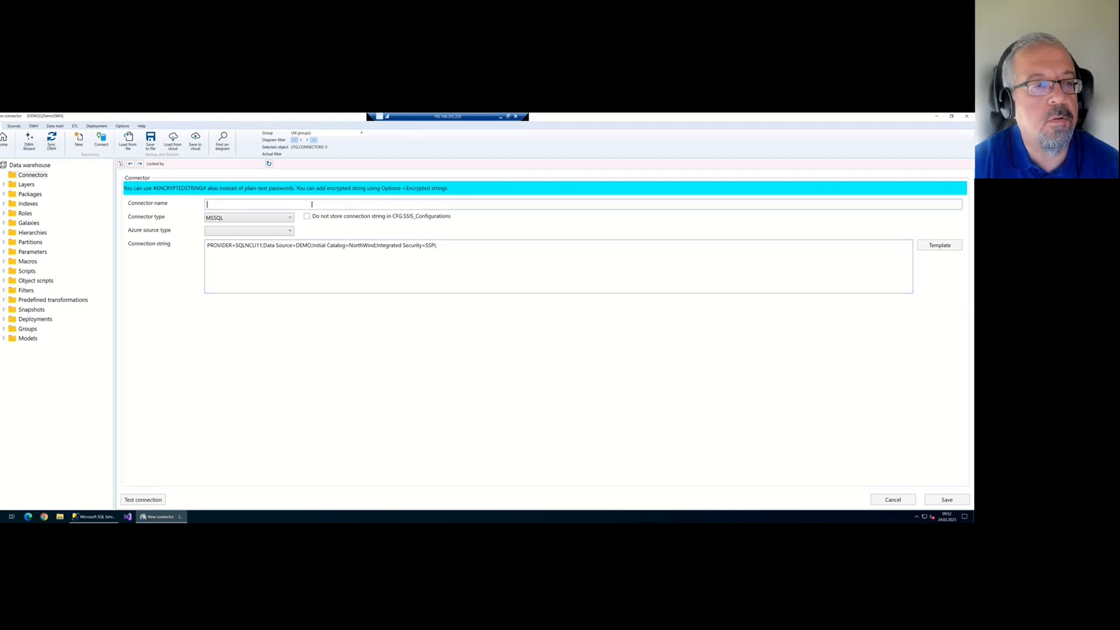
text(NorthWind)
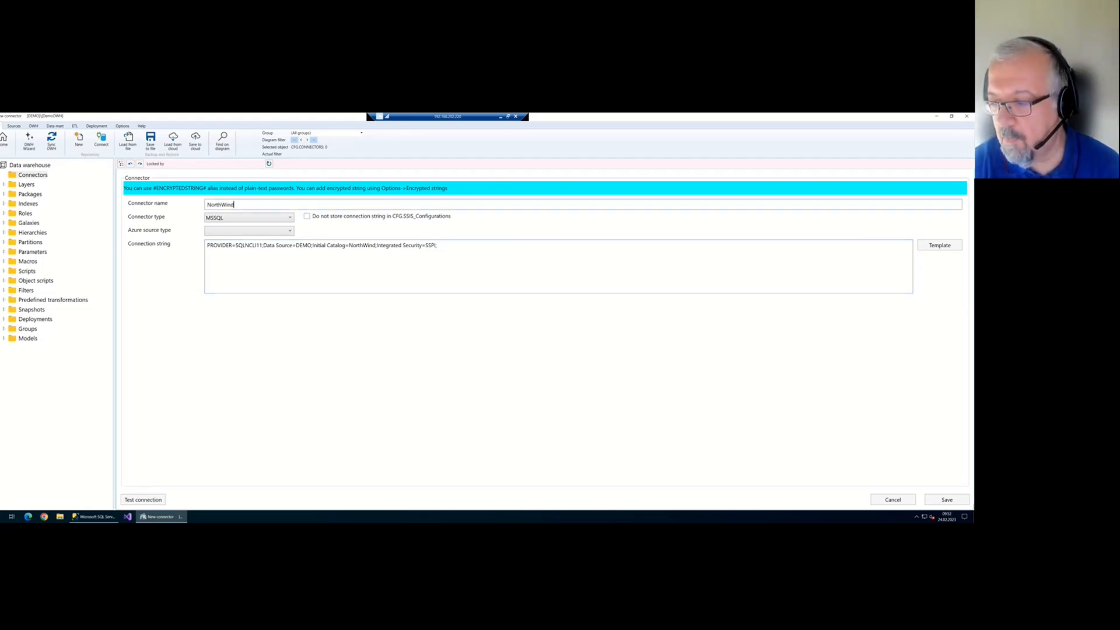
Save the NorthWind connector, test its connection successfully, and close the form
click(947, 500)
click(143, 500)
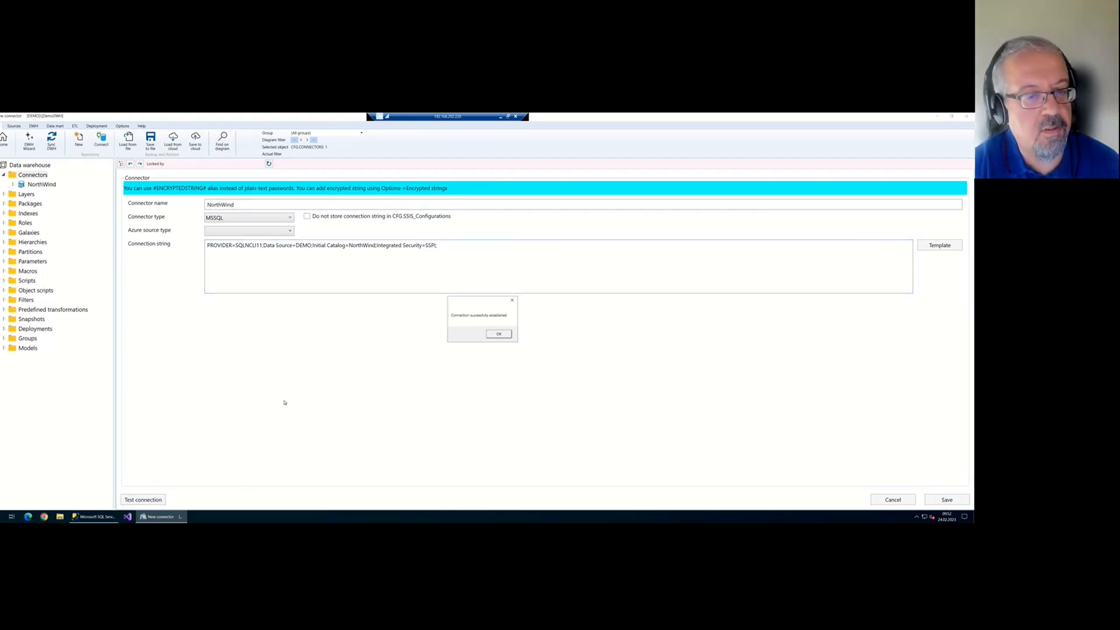
click(499, 334)
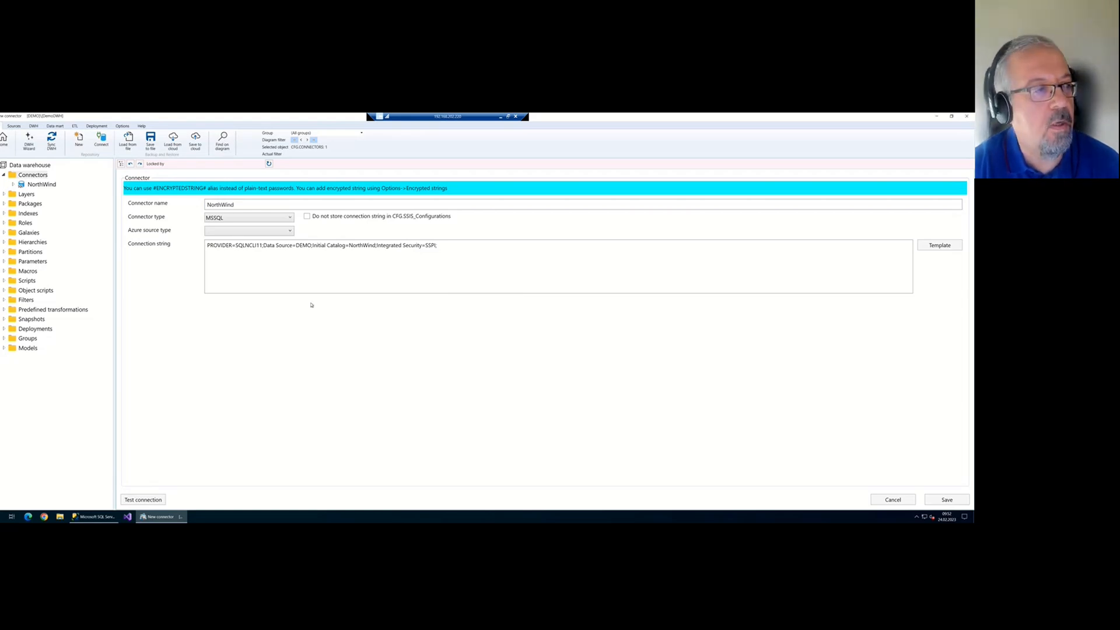
click(4, 144)
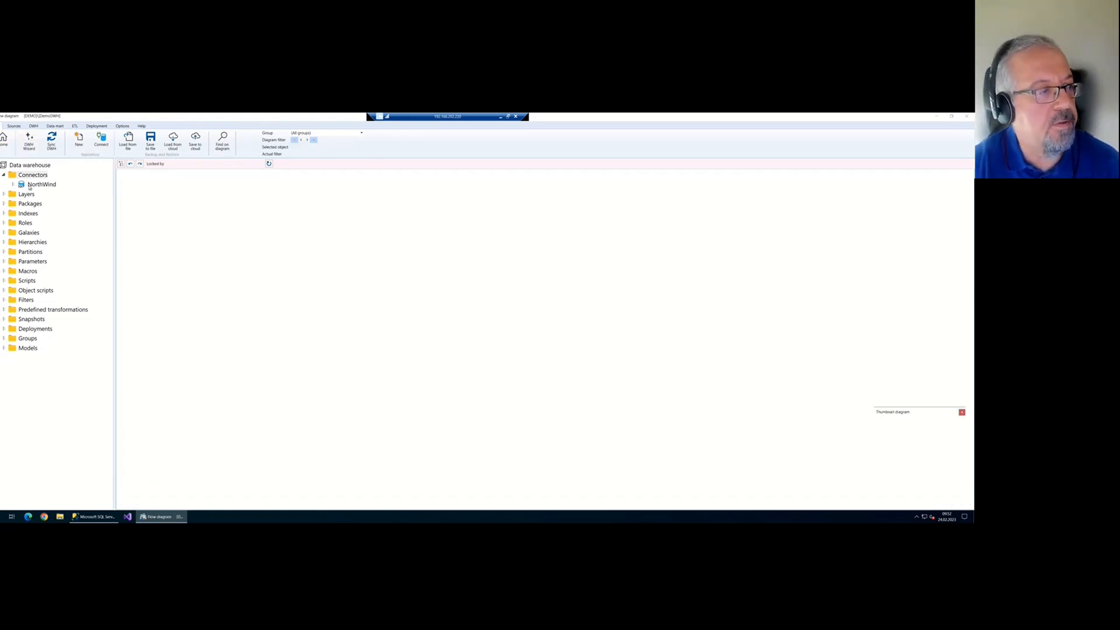
Expand and select the NorthWind connector, then launch the DWH Wizard
click(12, 185)
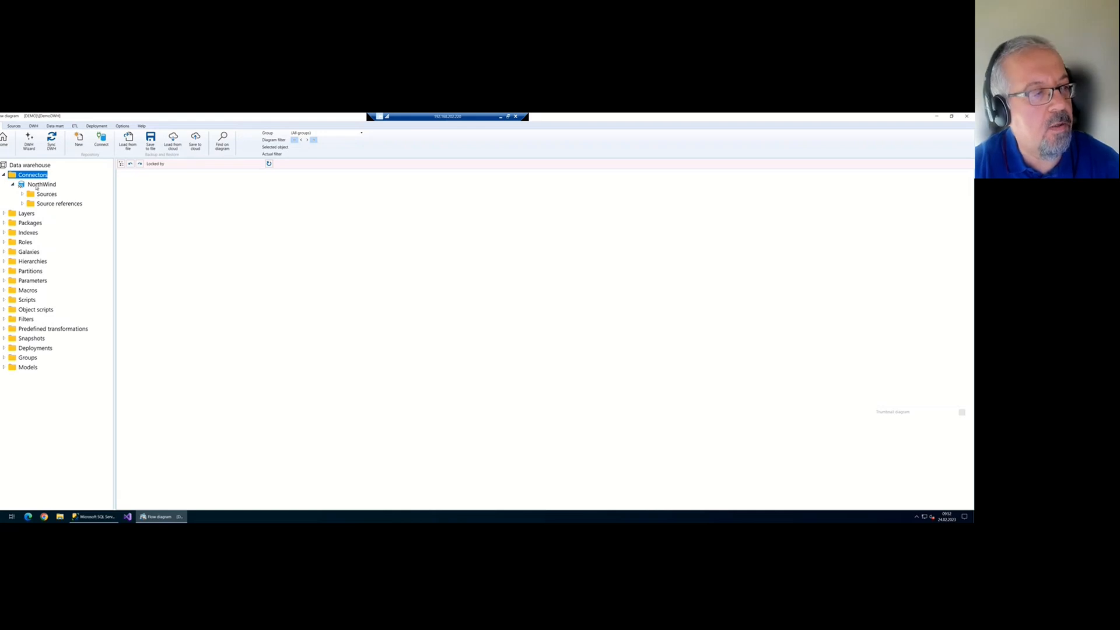
click(38, 184)
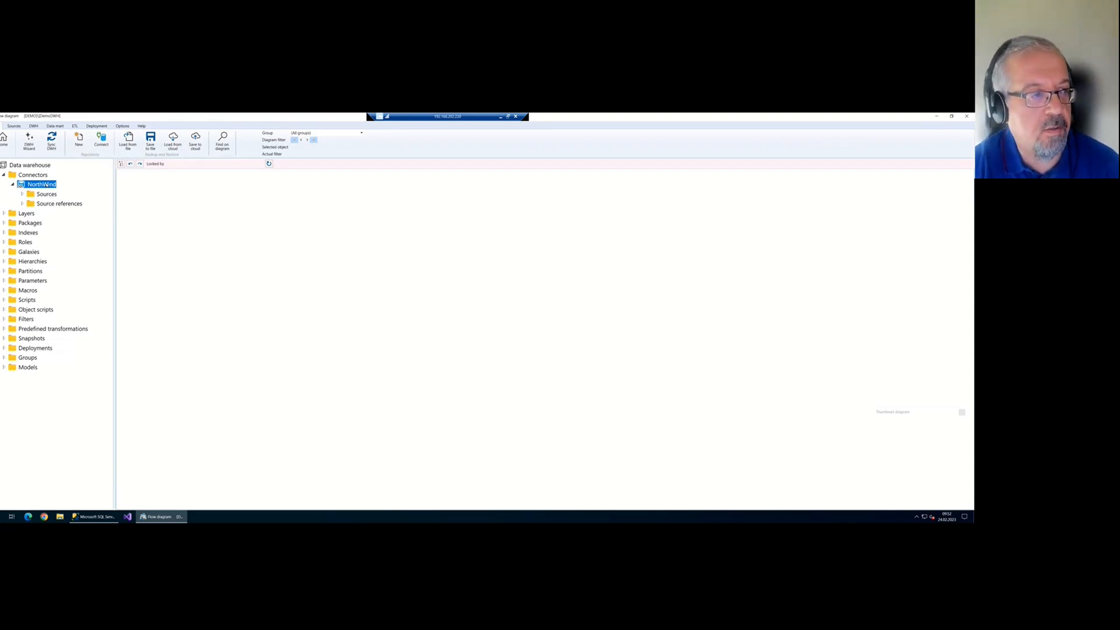
click(33, 149)
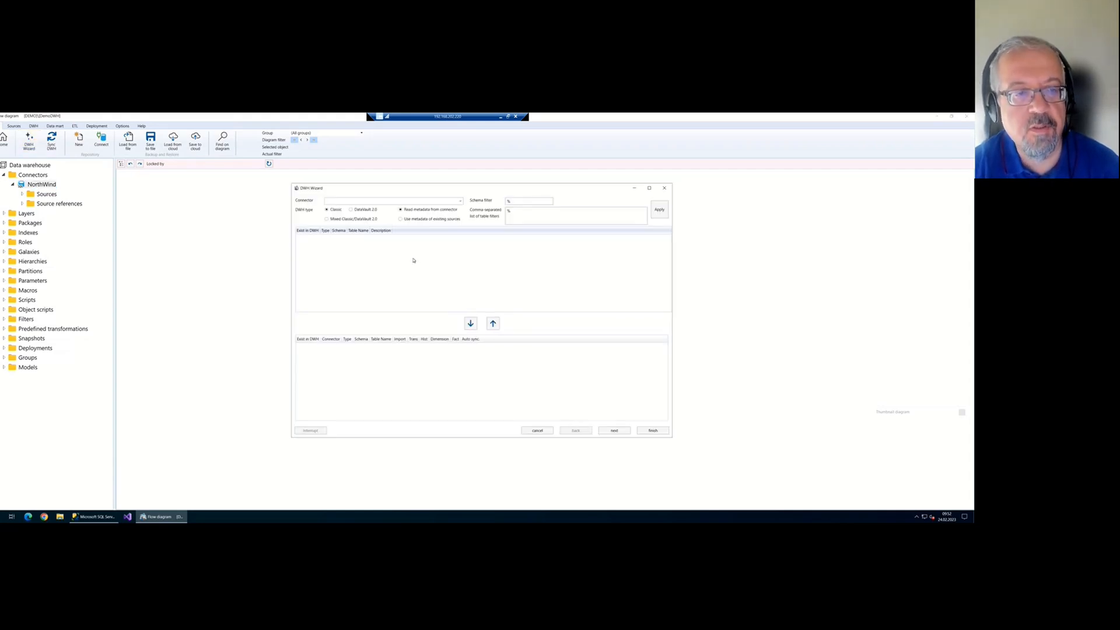
Set NorthWind as the wizard's connector and sort the source objects by type
click(460, 201)
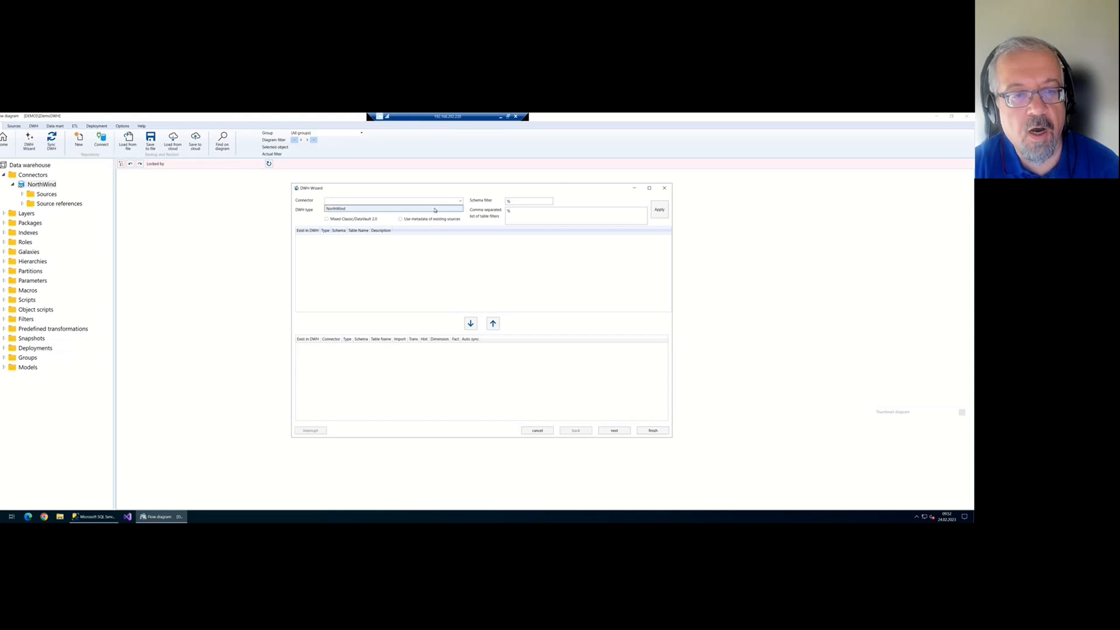
click(435, 210)
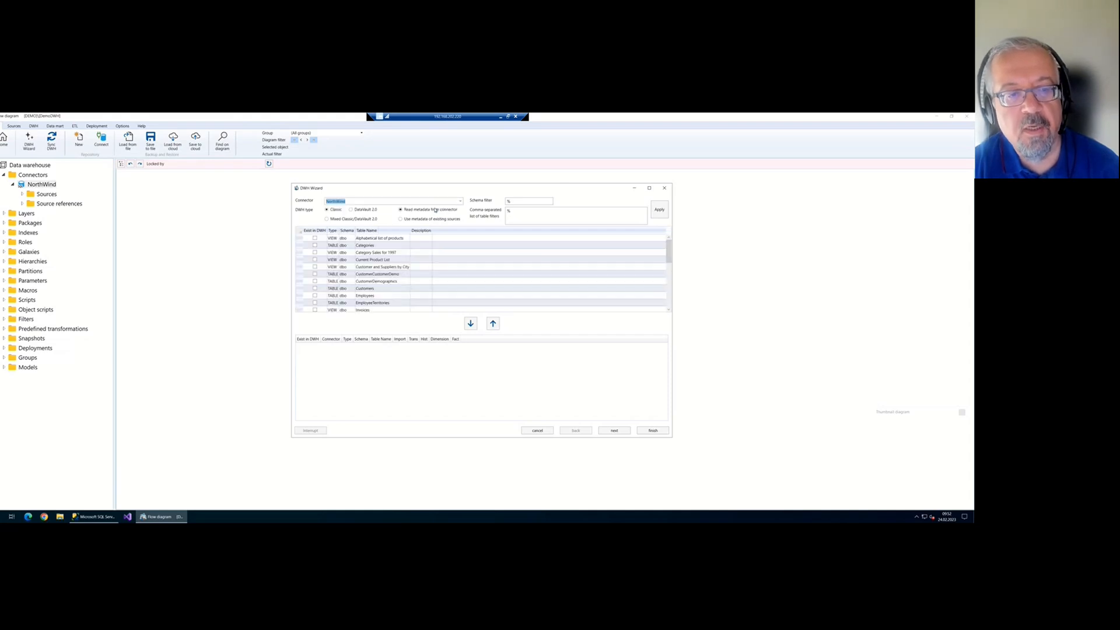
click(332, 231)
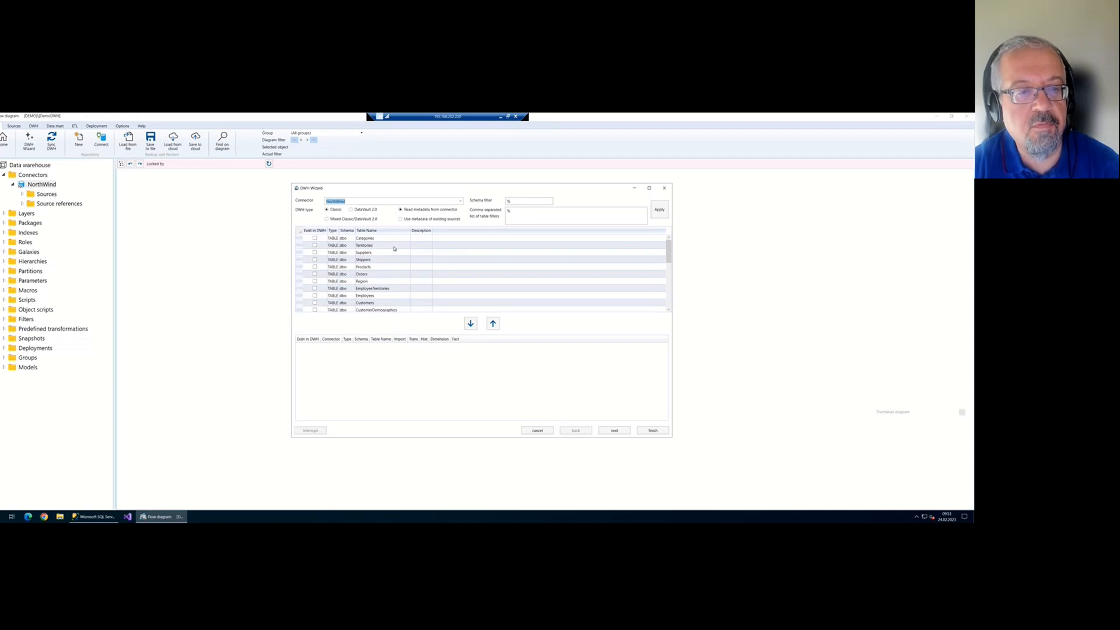
Select Categories, Suppliers, Shippers, Products, Orders, Employees, Customers and Order Details
click(376, 238)
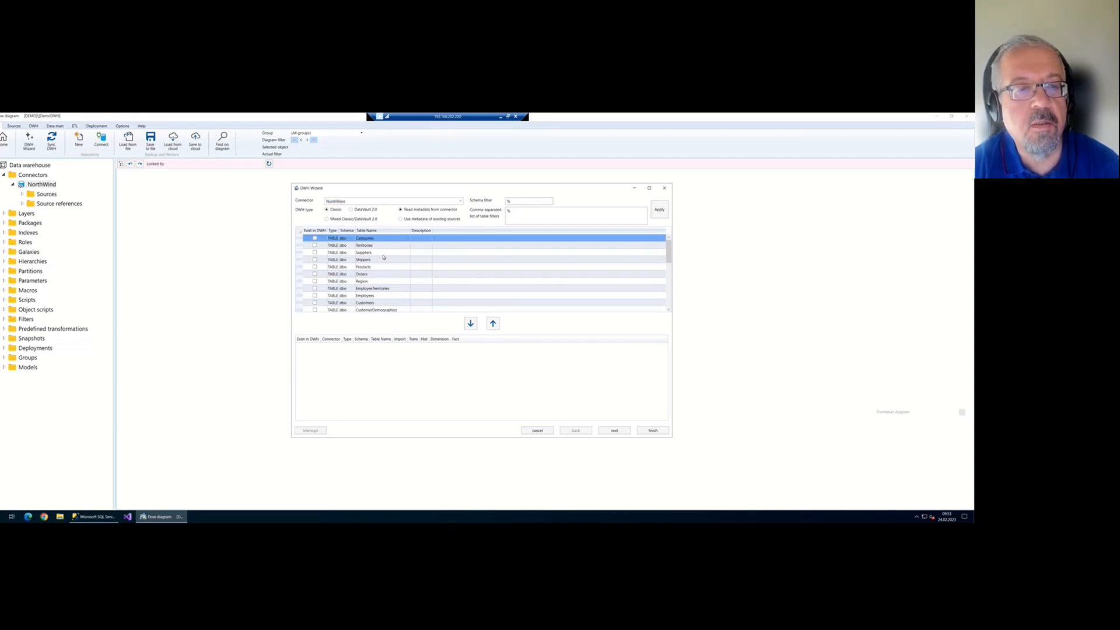
ctrl+click(374, 253)
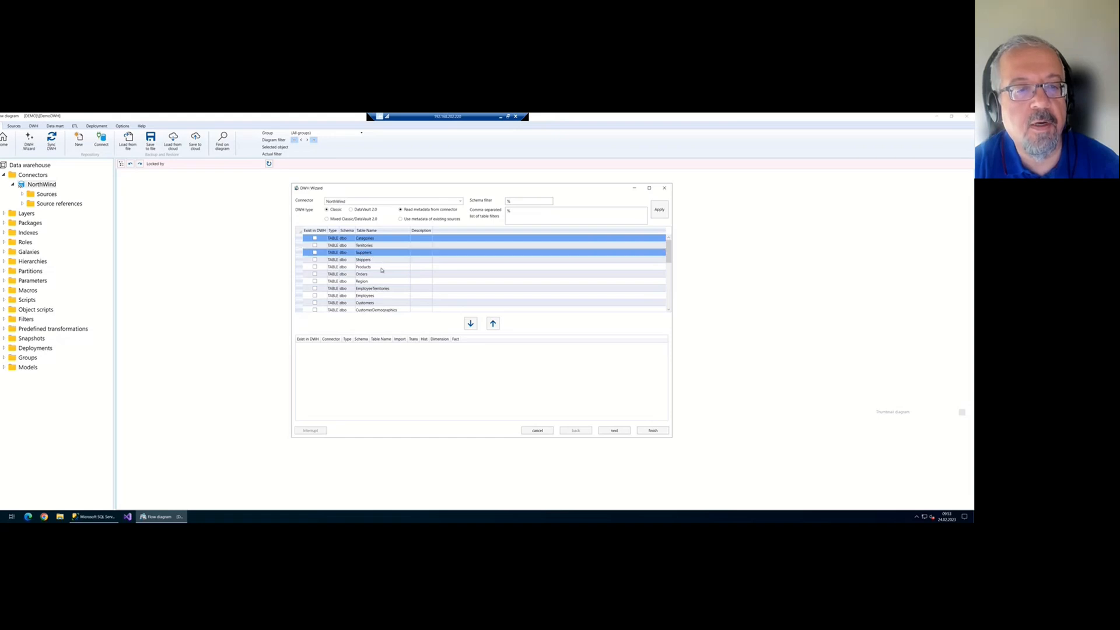
ctrl+click(375, 259)
ctrl+click(376, 267)
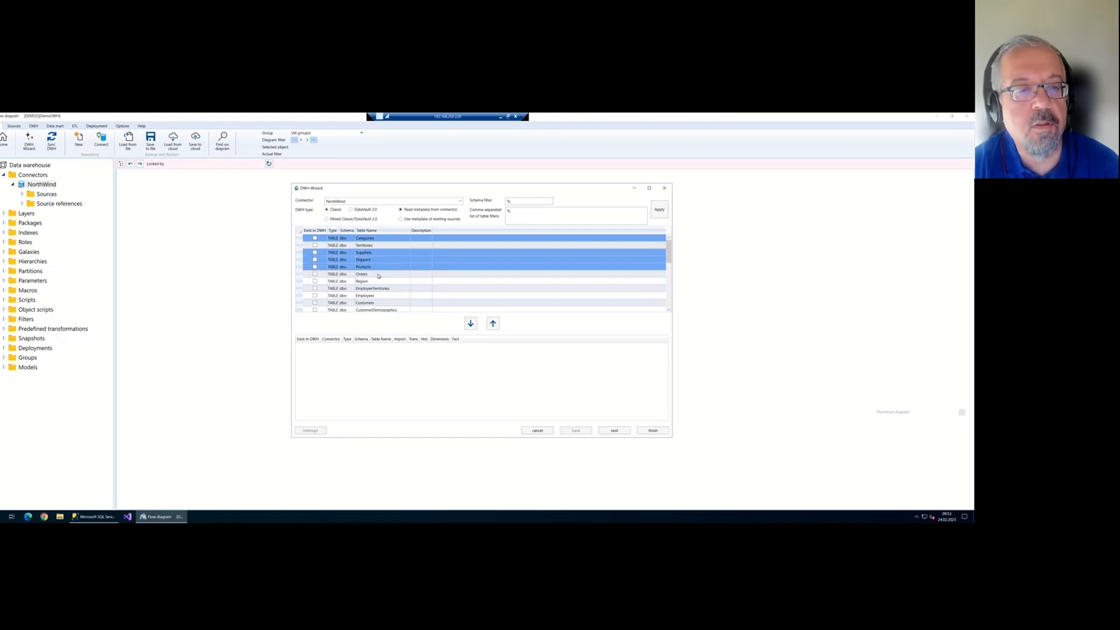
ctrl+click(378, 274)
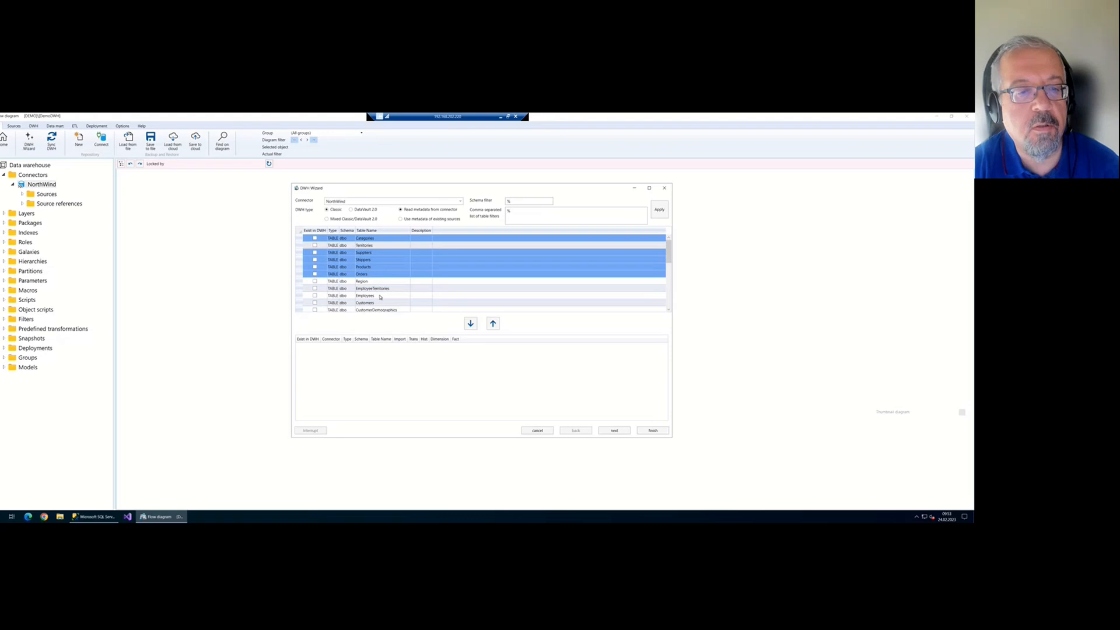
ctrl+click(380, 296)
scroll(380, 291, down, 1)
ctrl+click(376, 281)
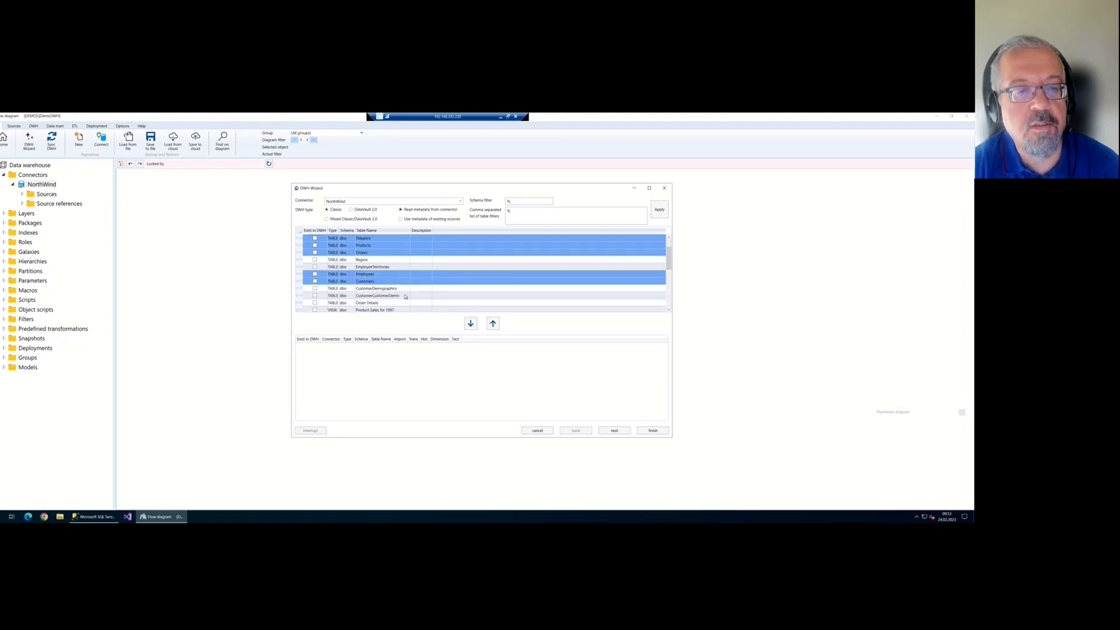
ctrl+click(391, 303)
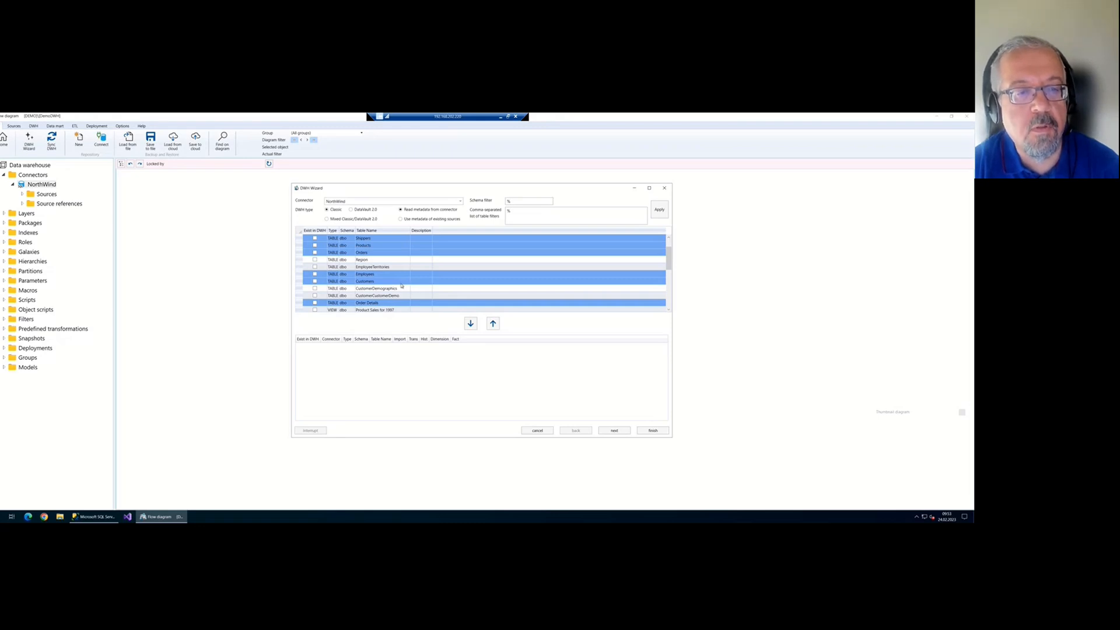
scroll(407, 286, up, 1)
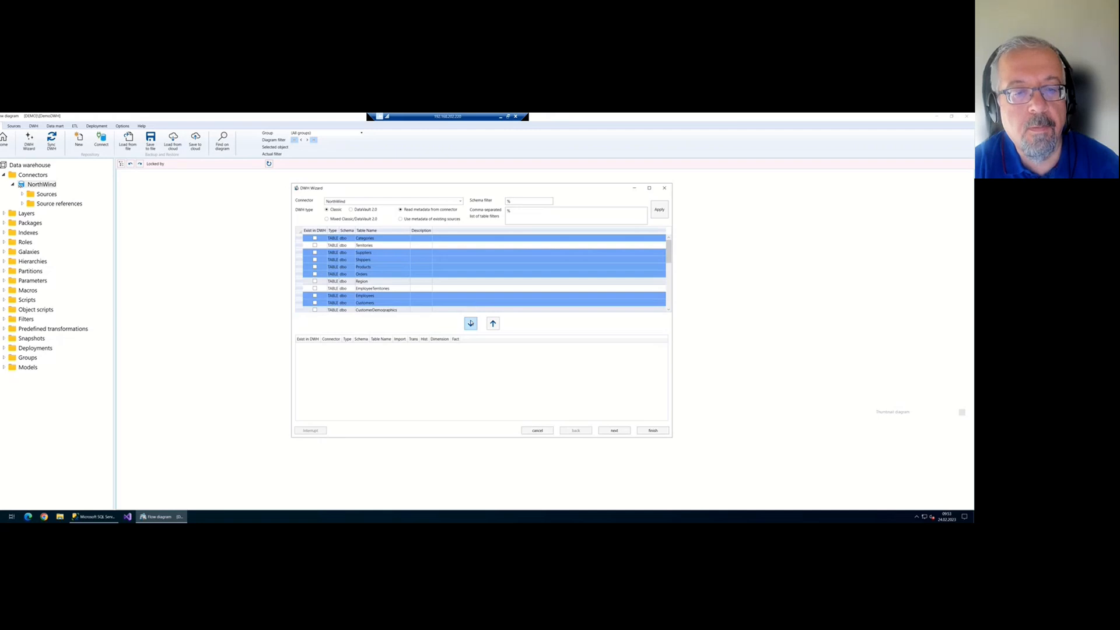
Move the eight selected tables into the import list and finish the wizard
click(470, 323)
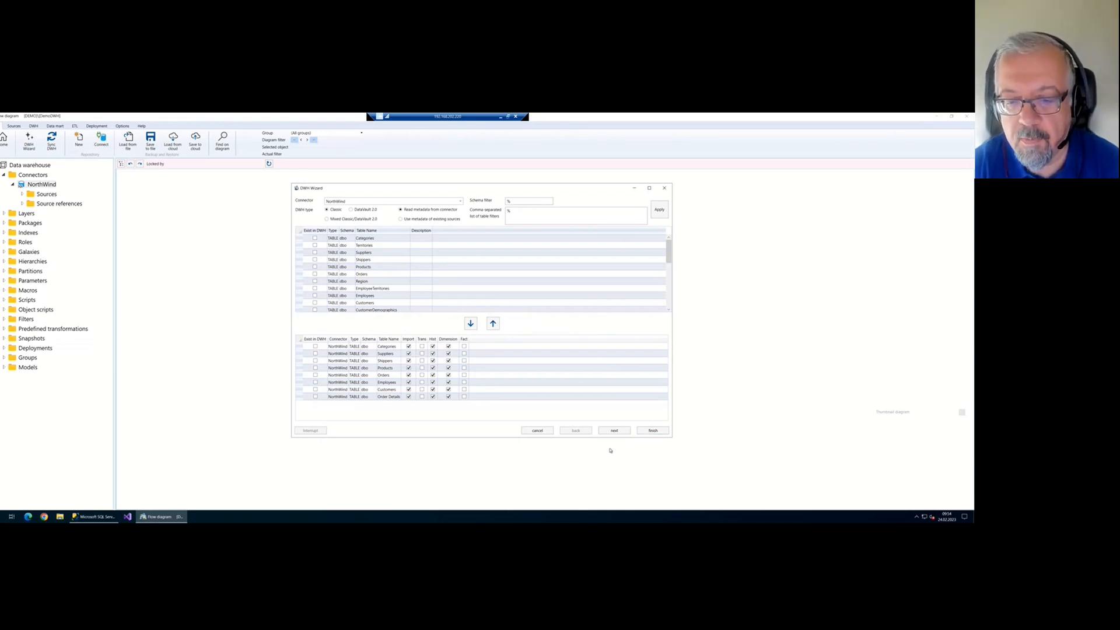
click(653, 431)
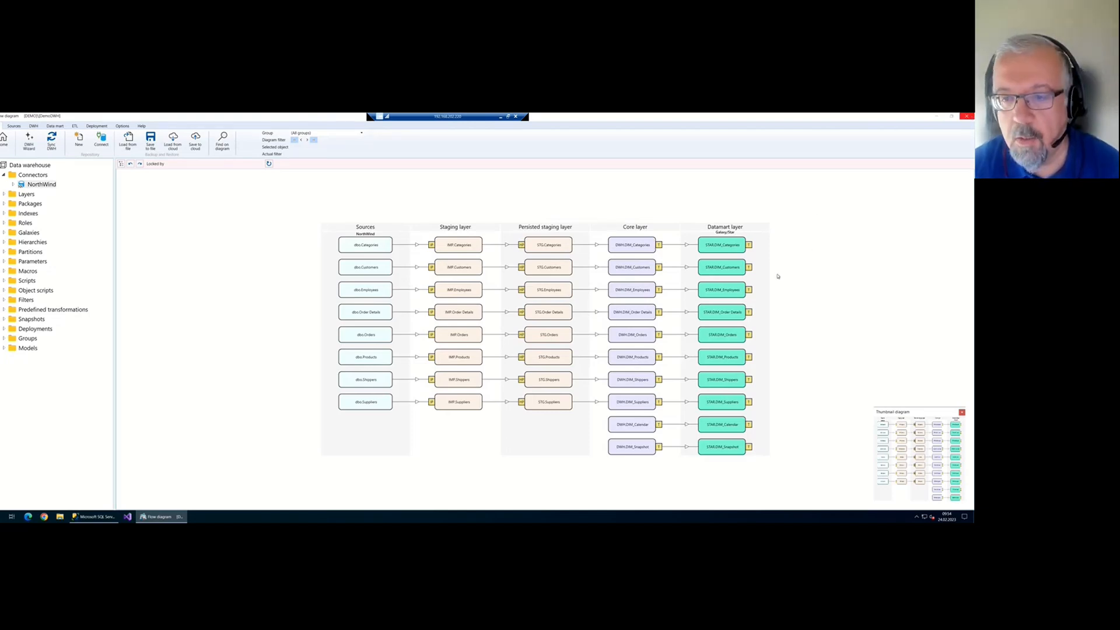
Zoom into the generated flow diagram, widen the side panel, and close the thumbnail overview
scroll(718, 289, up, 1)
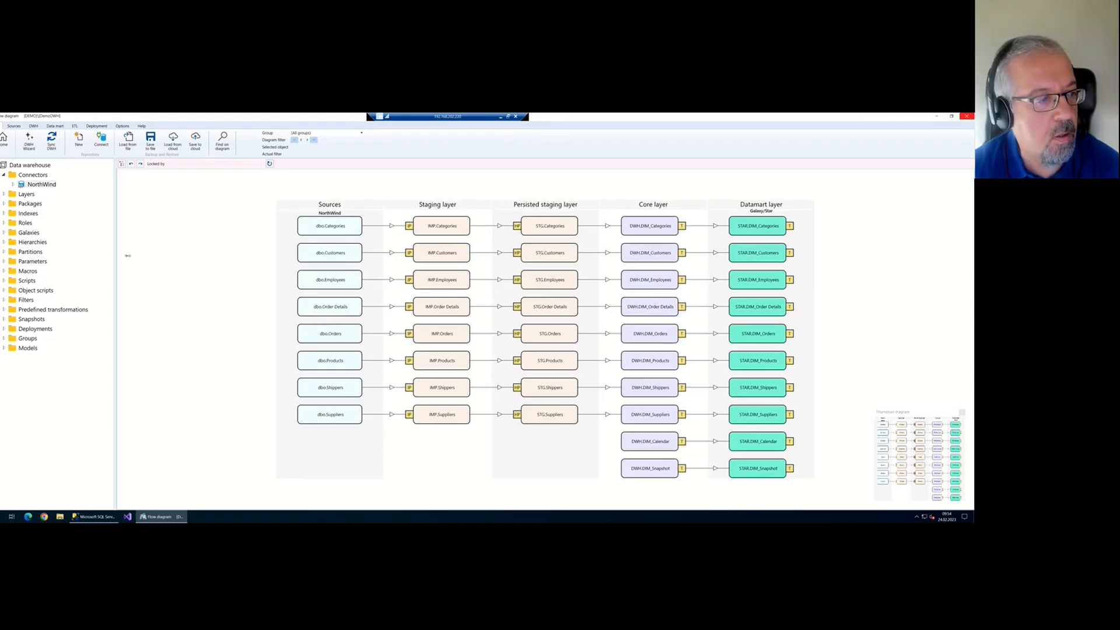
drag(115, 254, 139, 254)
scroll(434, 284, up, 1)
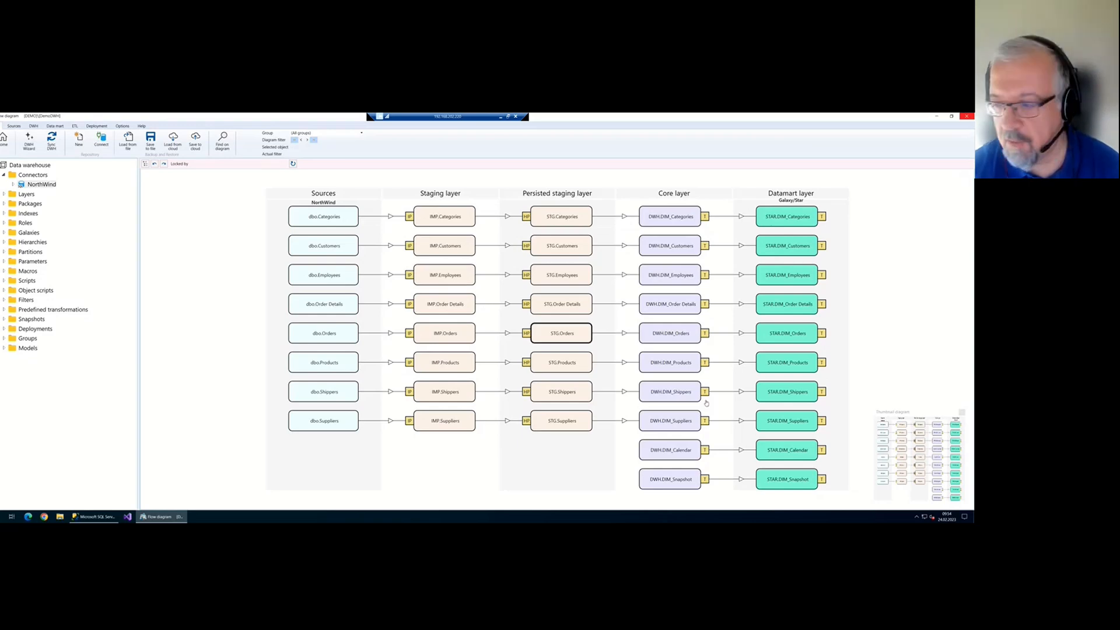
click(962, 412)
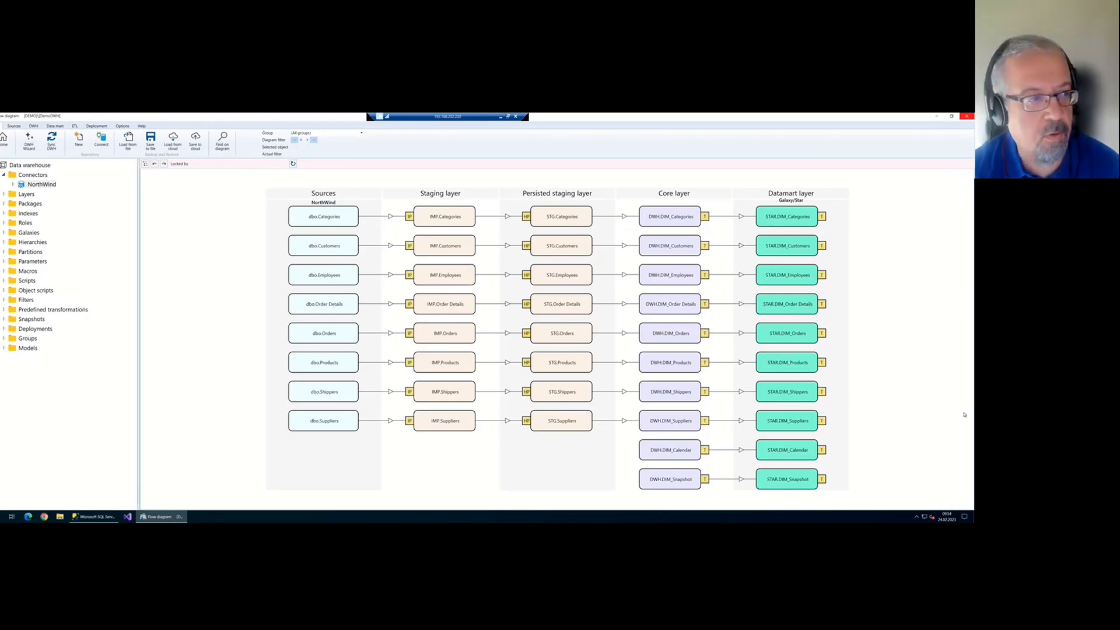
scroll(94, 251, up, 2)
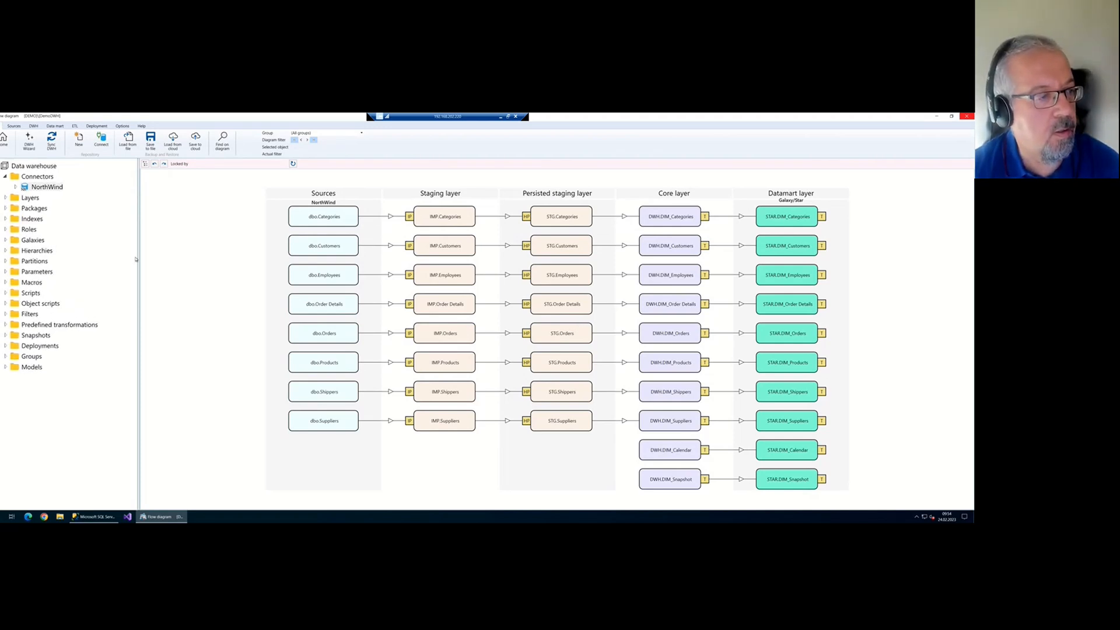
drag(138, 257, 152, 259)
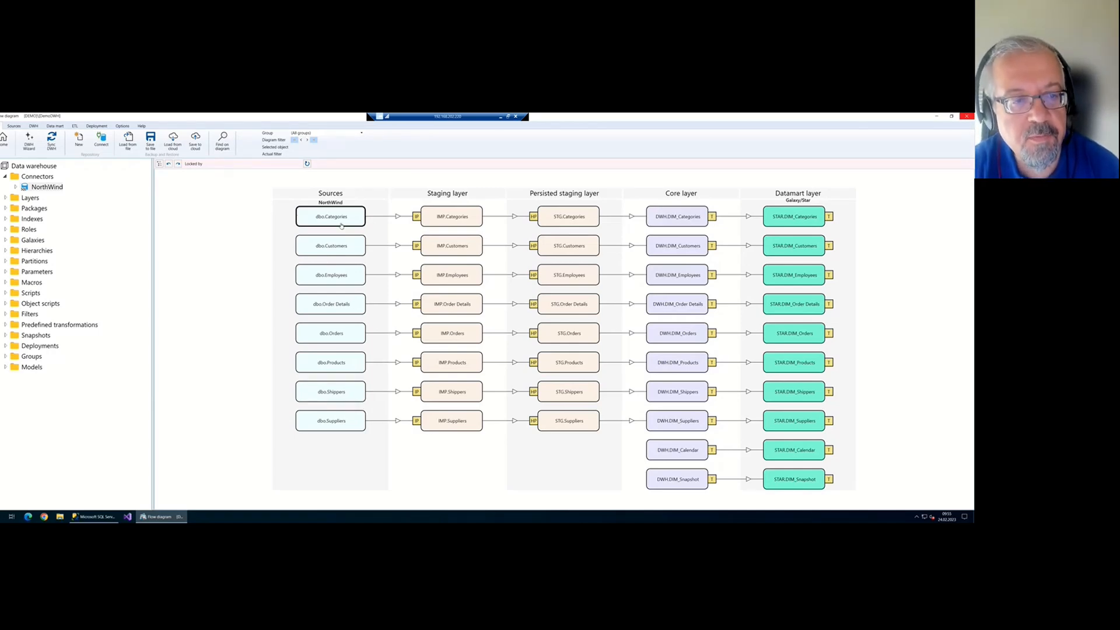
double_click(338, 221)
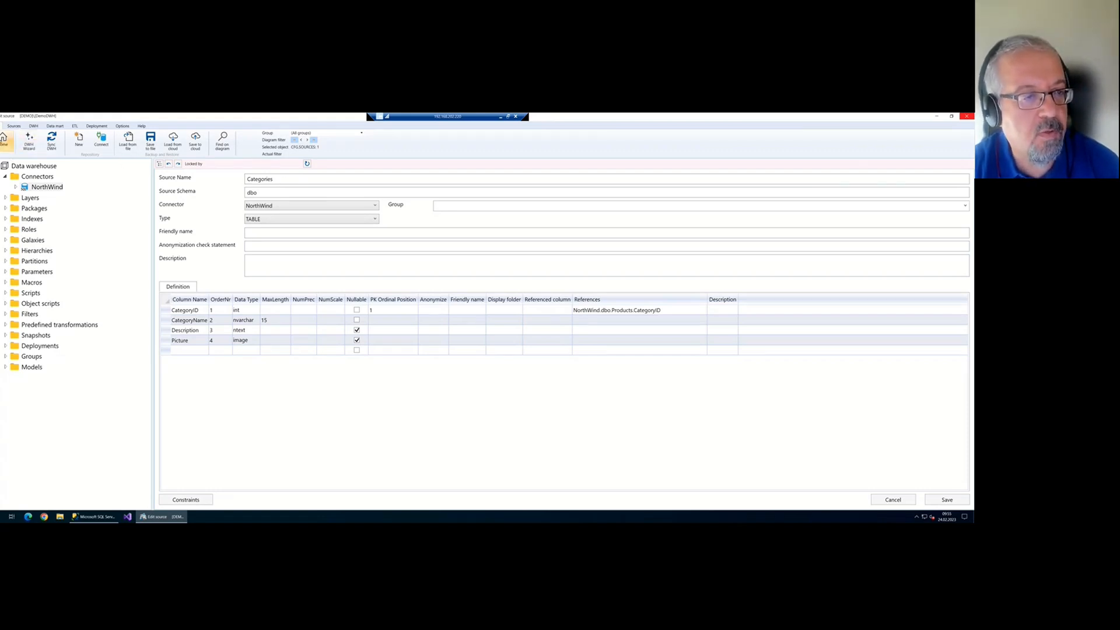
click(4, 140)
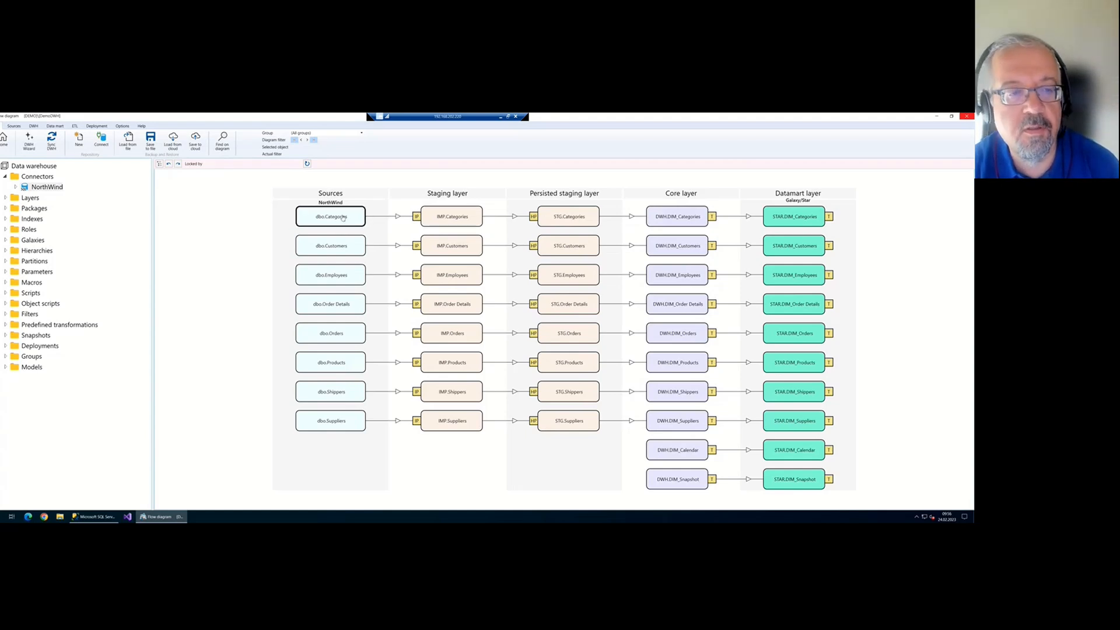
double_click(417, 217)
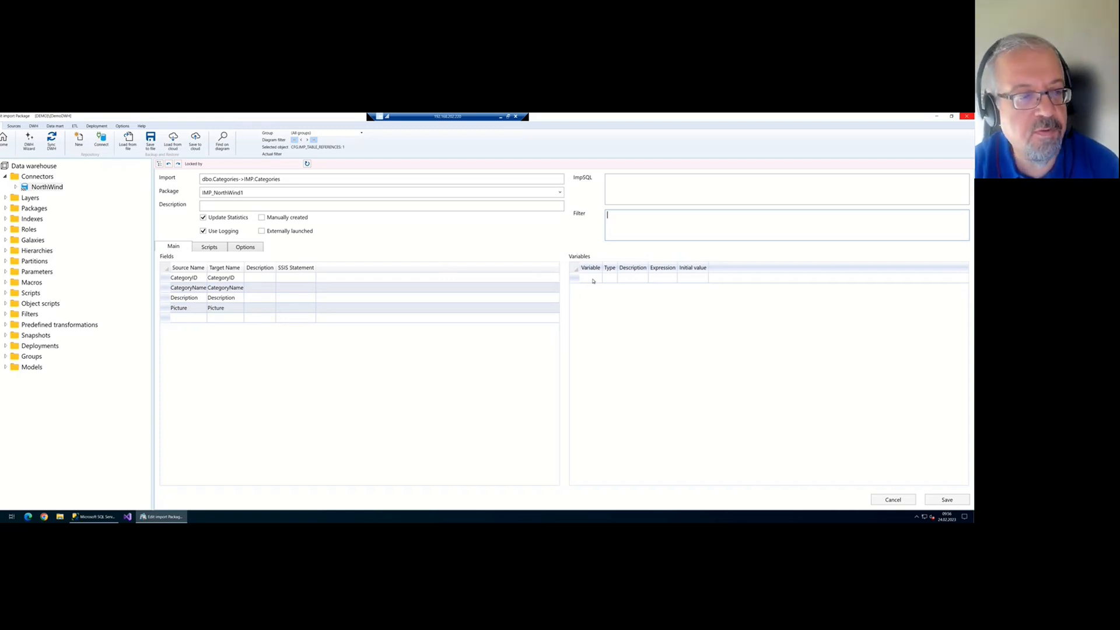
click(213, 249)
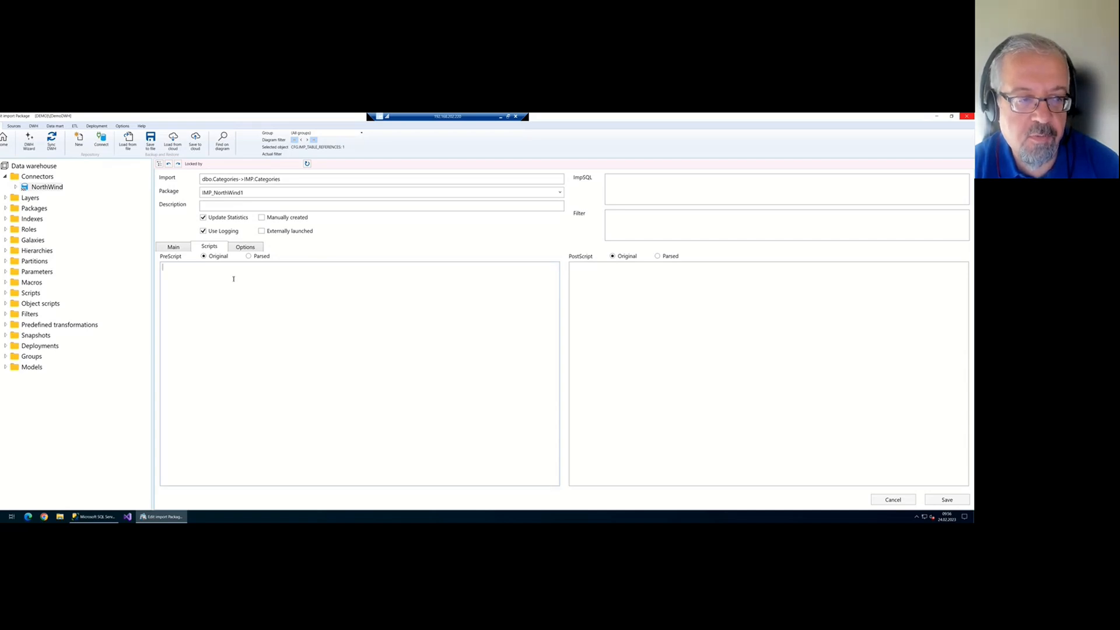
click(583, 283)
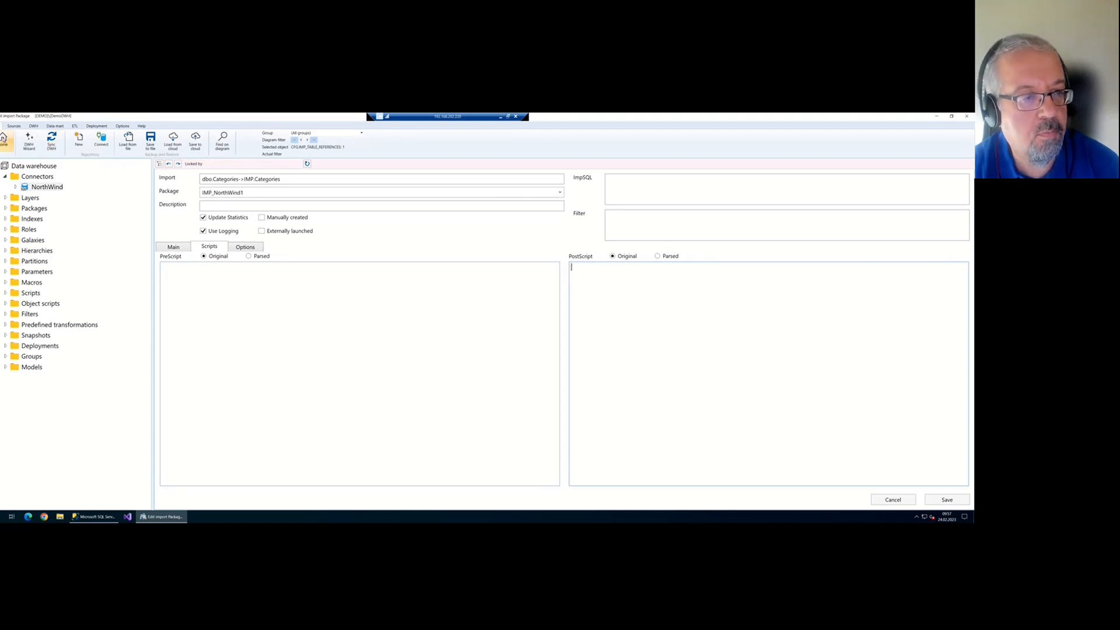
click(4, 140)
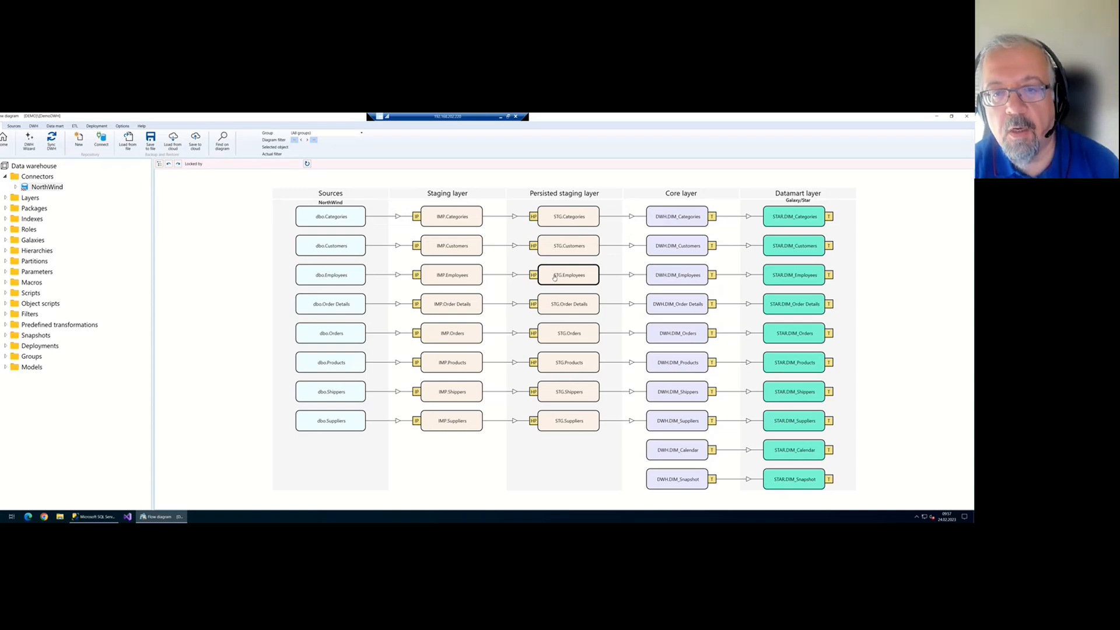
Open the STG.Categories persisted staging table and inspect its DAT_VON_HIST and DAT_BIS_HIST columns
click(555, 217)
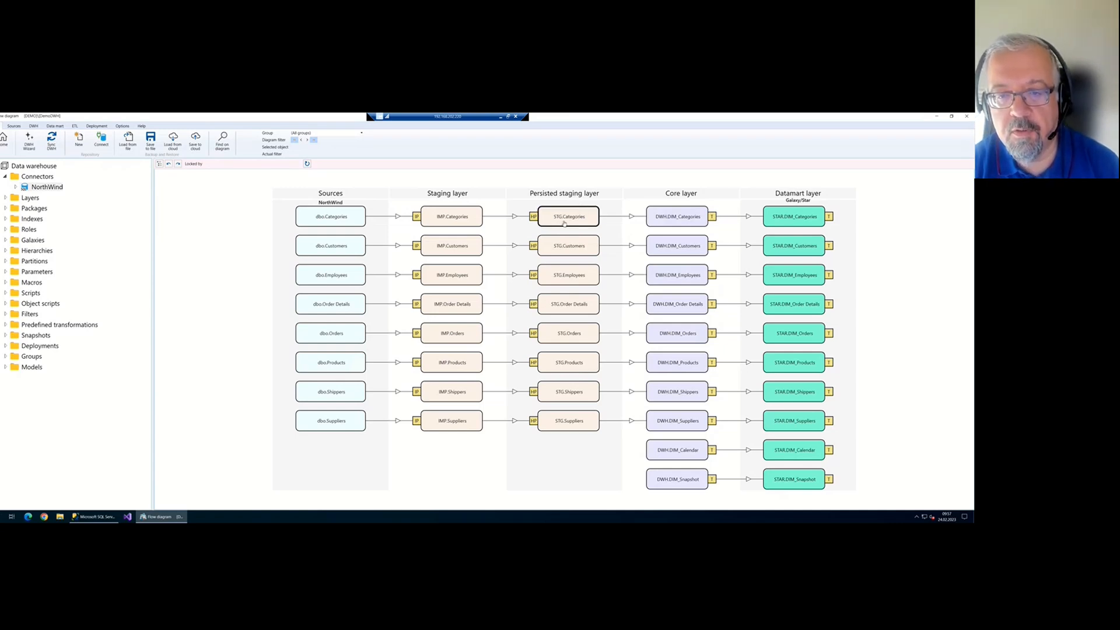
double_click(564, 222)
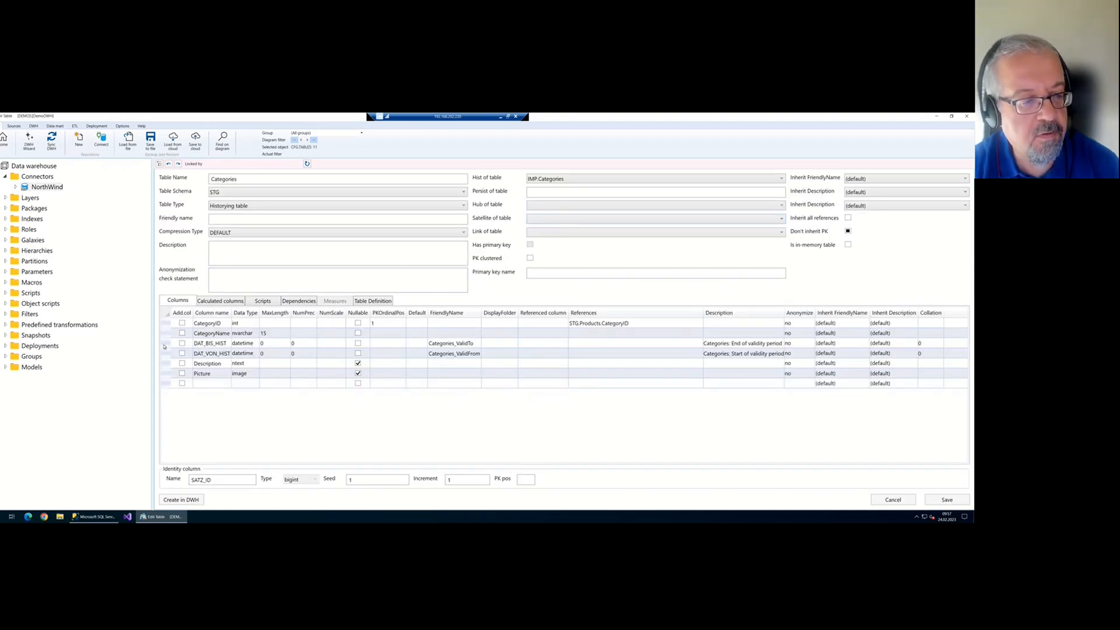
click(165, 345)
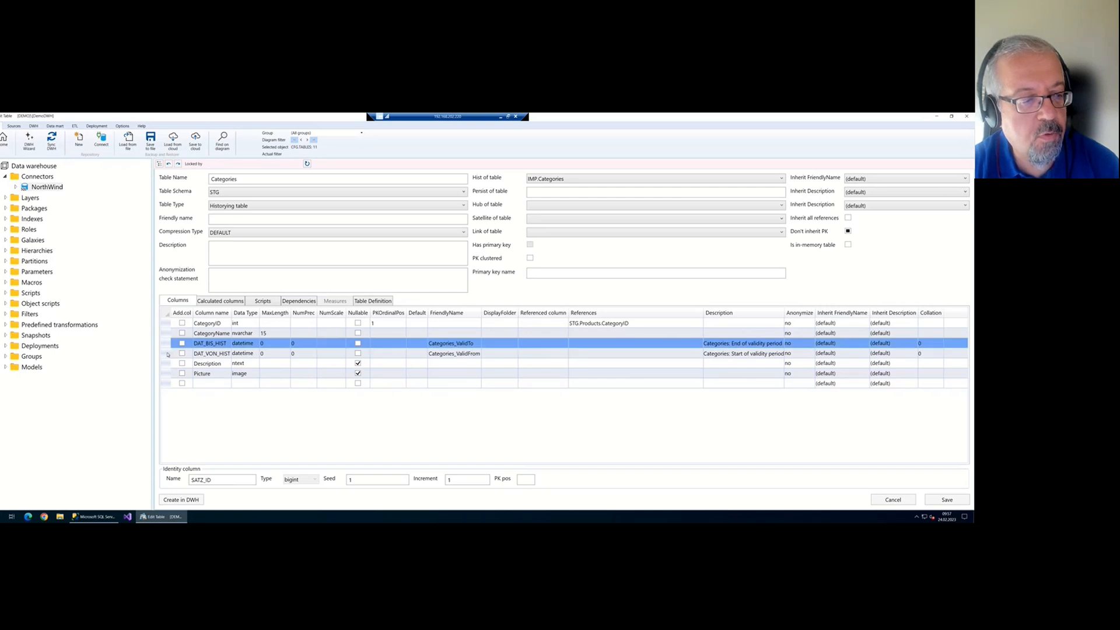
click(214, 353)
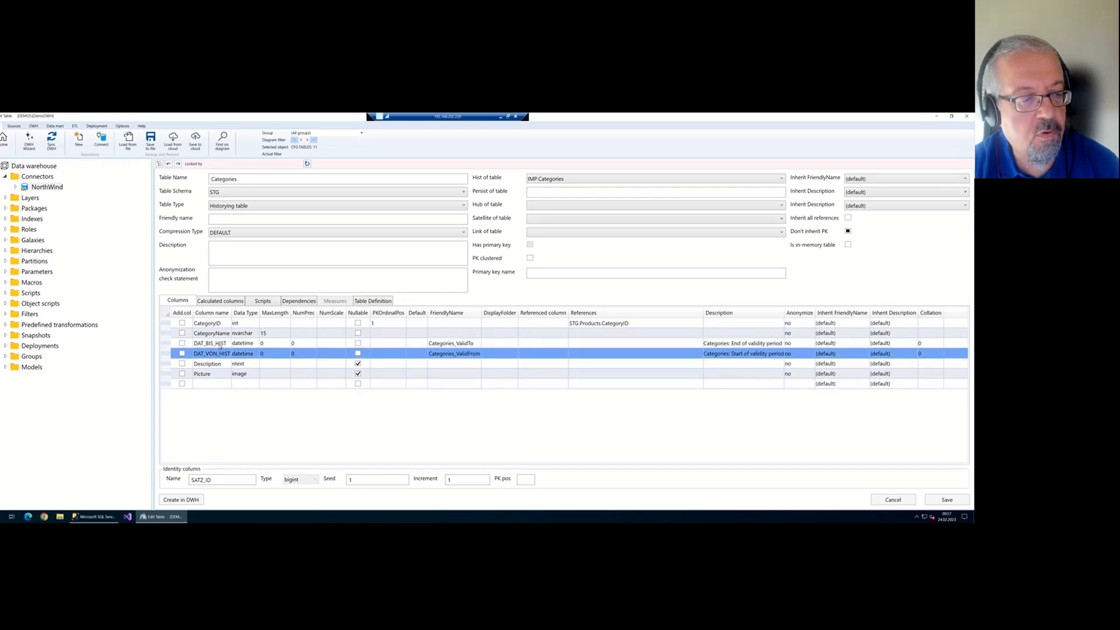
click(219, 347)
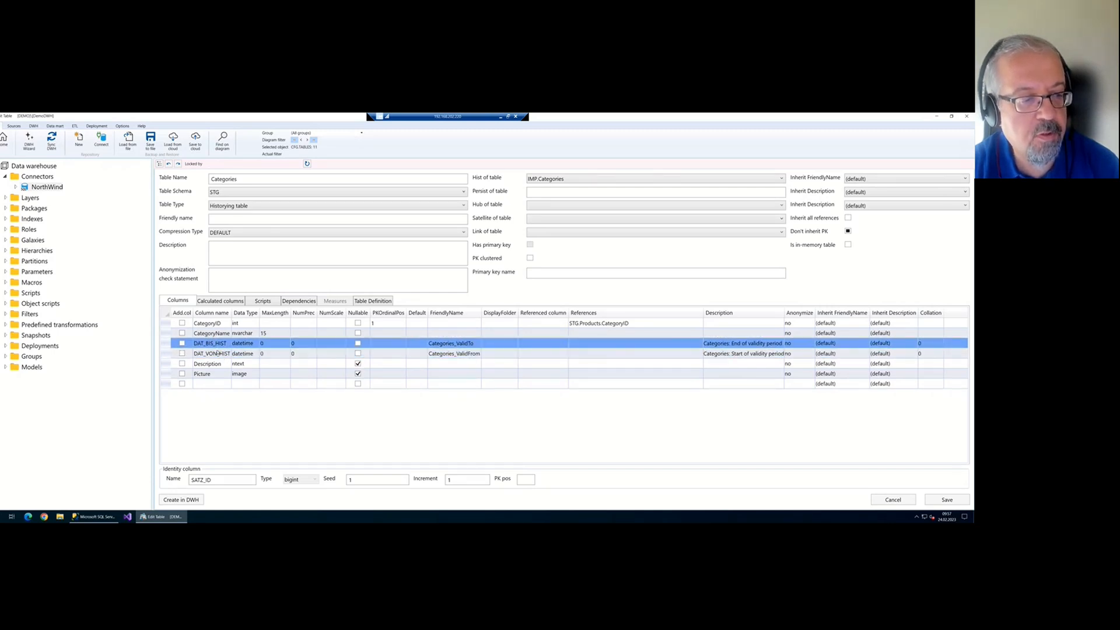
click(217, 353)
click(220, 345)
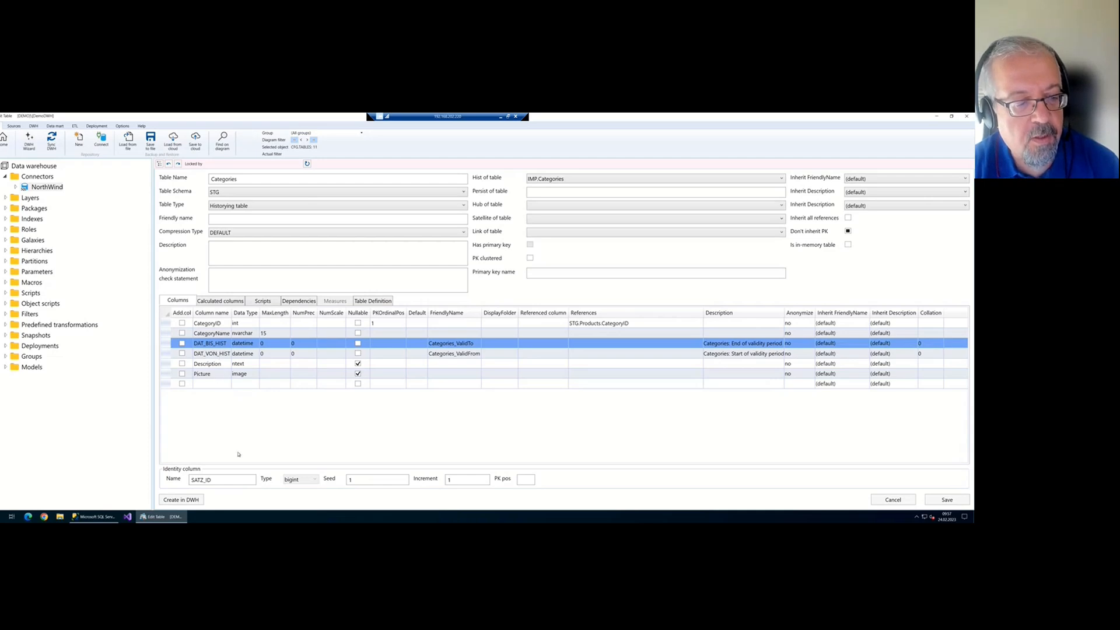
Check the SATZ_ID identity column, then close the editor without saving changes
drag(229, 481, 186, 482)
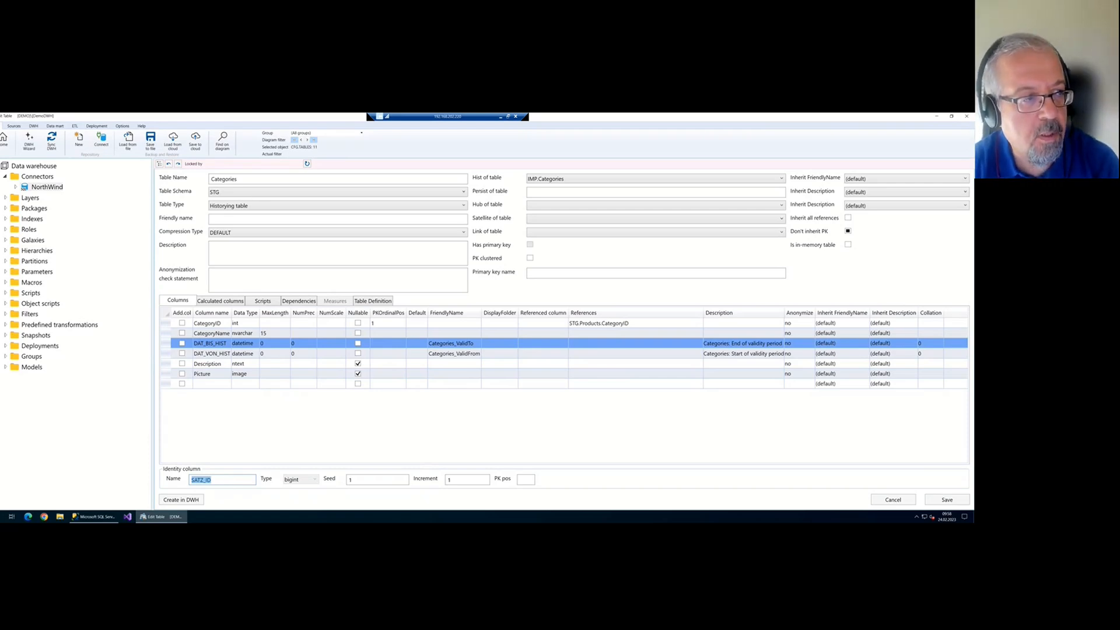
click(5, 140)
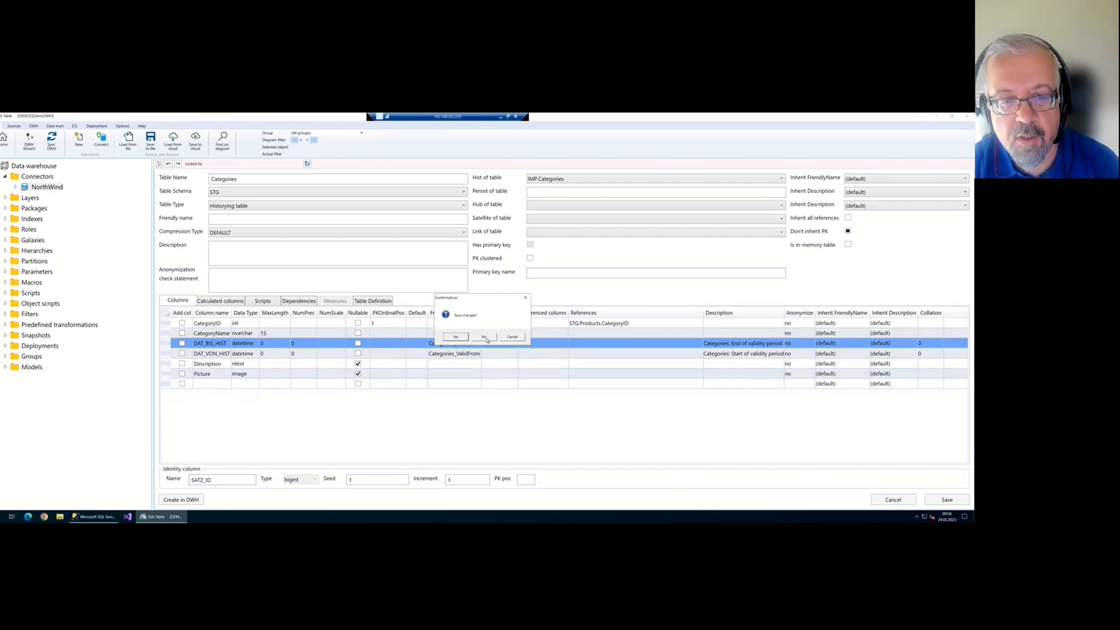
click(485, 337)
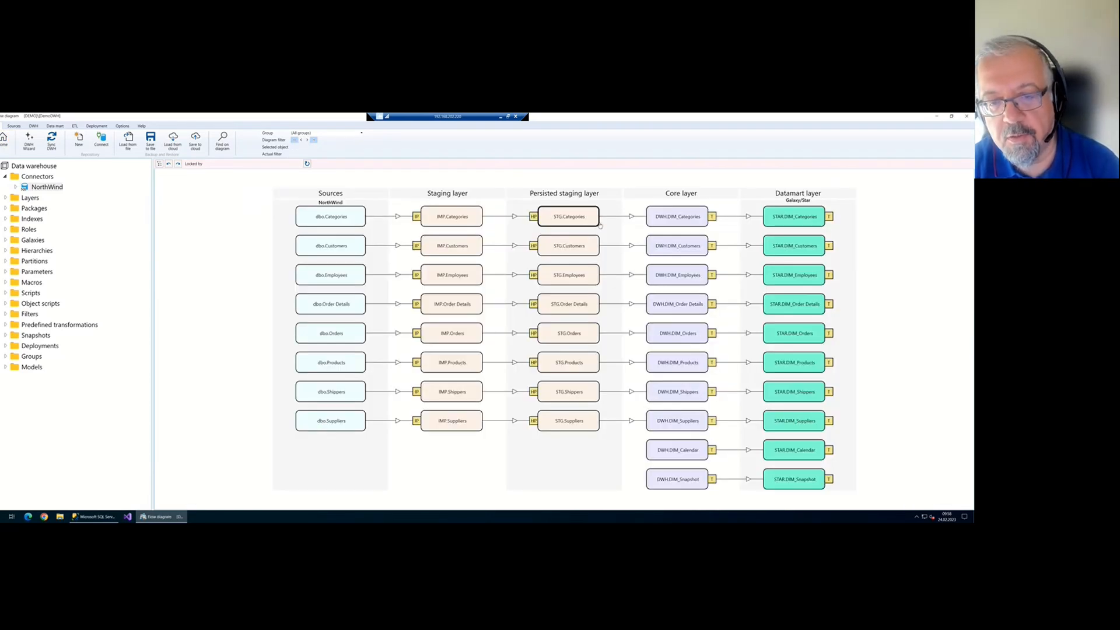
Open the IMP.Categories to STG.Categories historization package and show CategoryName's SCD type choices
double_click(557, 220)
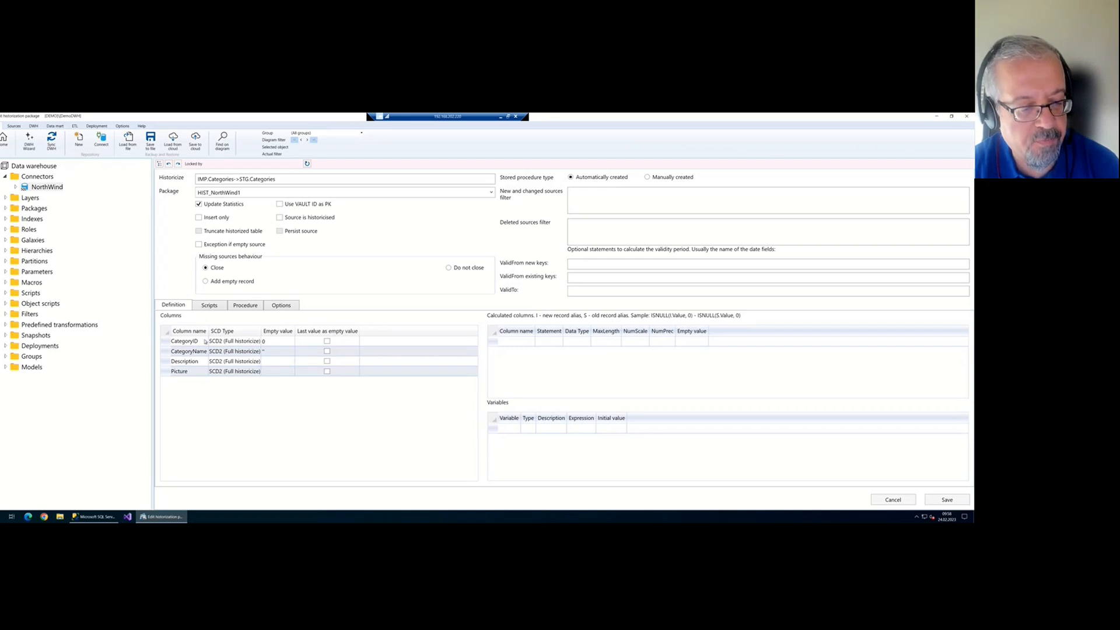
click(237, 352)
click(238, 352)
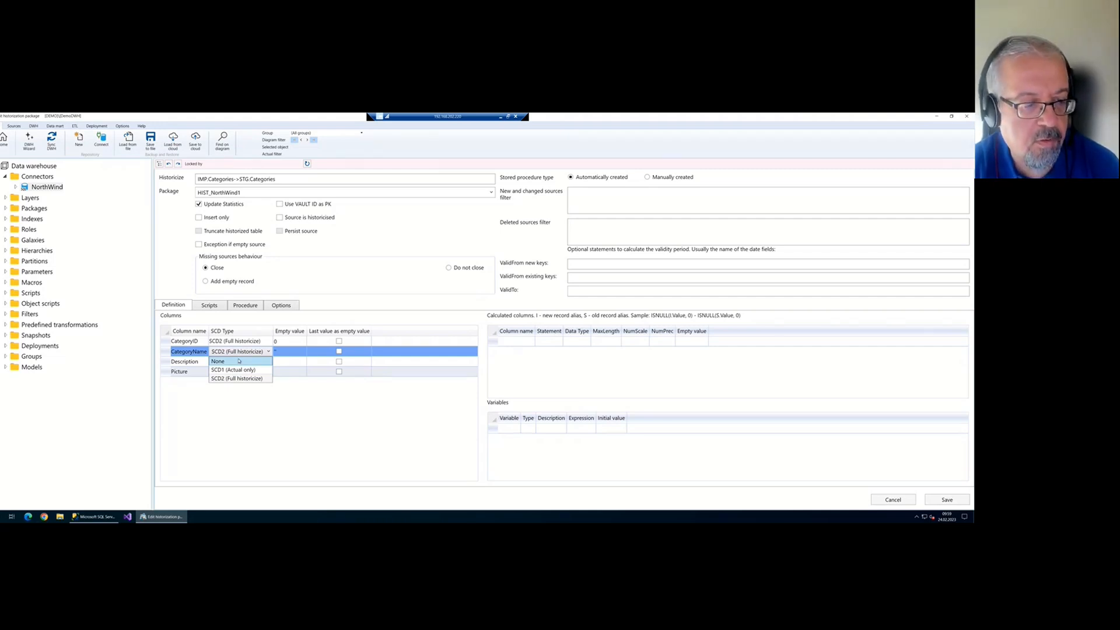
Keep CategoryName at SCD2 and leave the historization package without saving
key(Escape)
key(Escape)
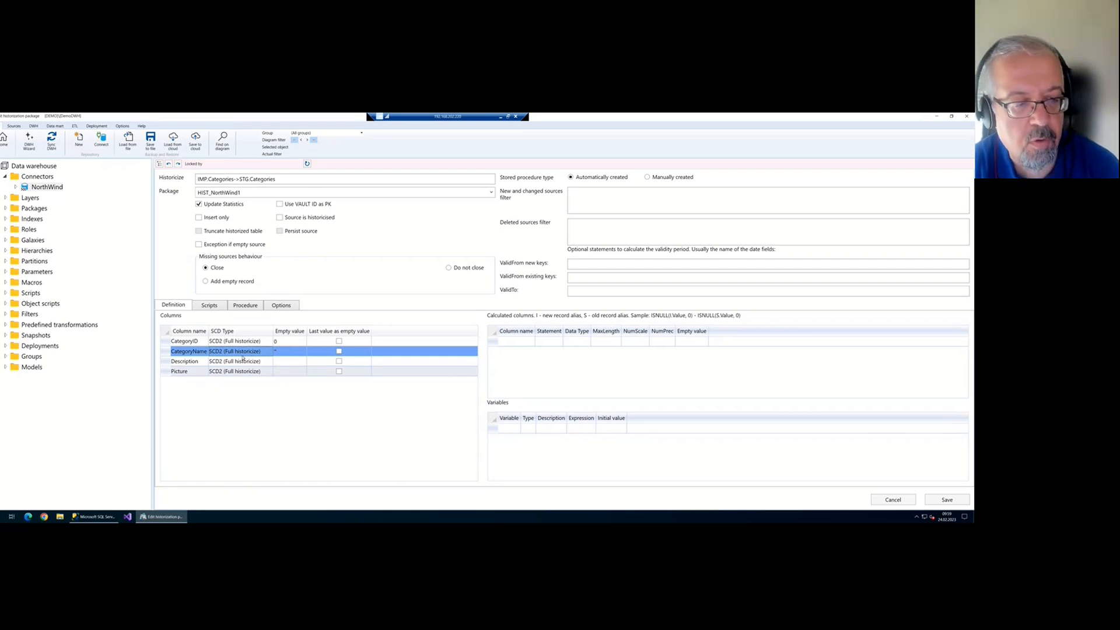
click(243, 355)
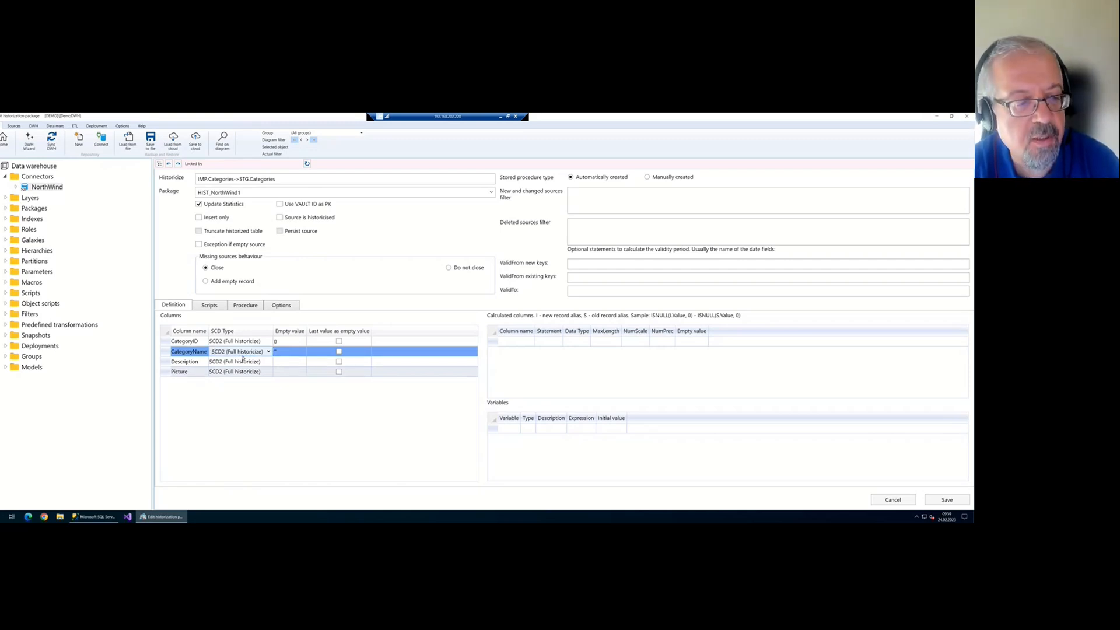
click(244, 354)
click(242, 355)
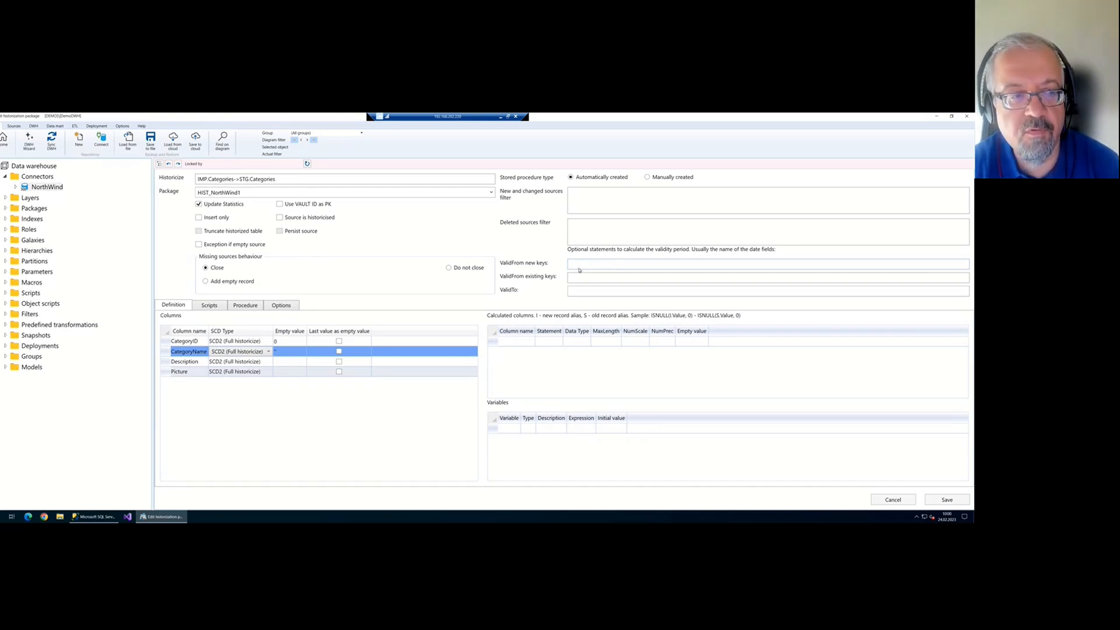
click(4, 140)
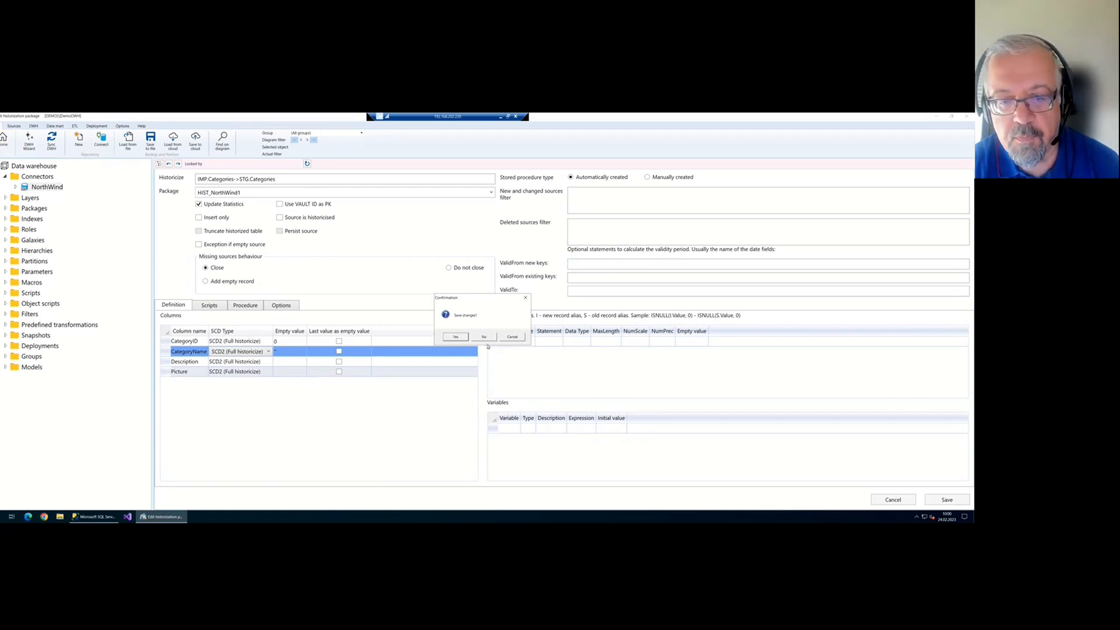
click(484, 337)
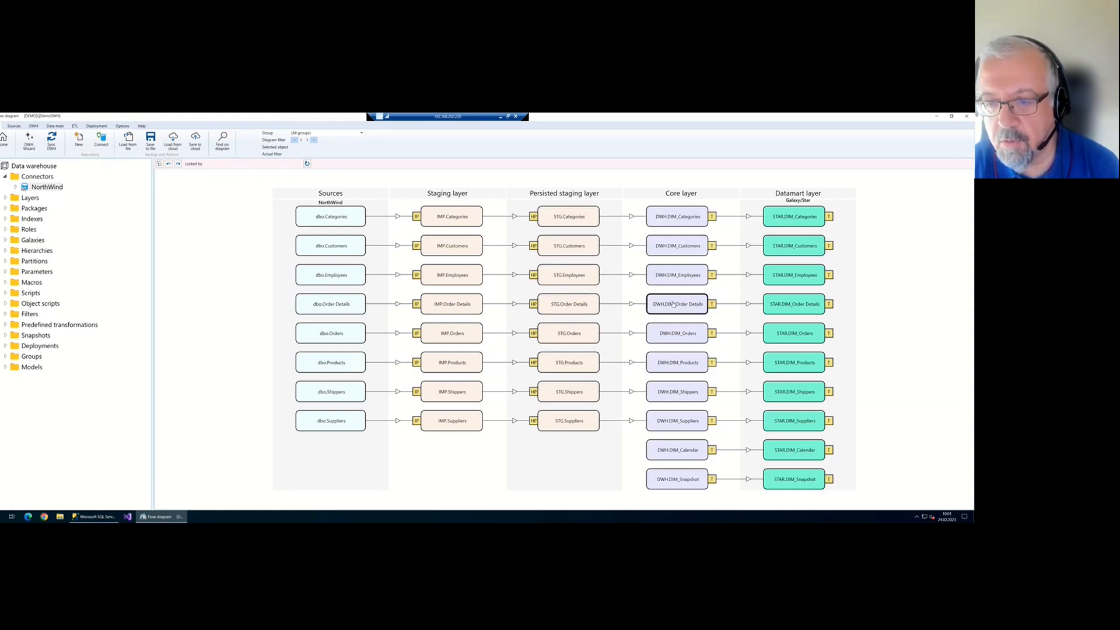
Open the DWH.DIM_Categories transformation from the flow diagram
double_click(694, 222)
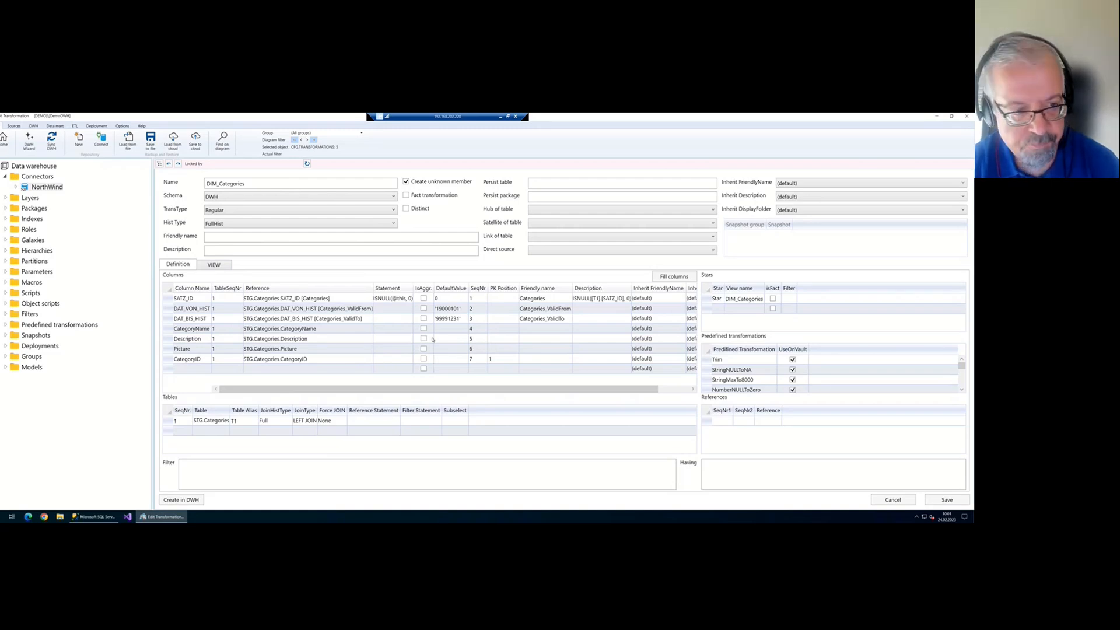
Review DIM_Categories' generated CREATE VIEW SQL, then list its available transformation types
click(214, 265)
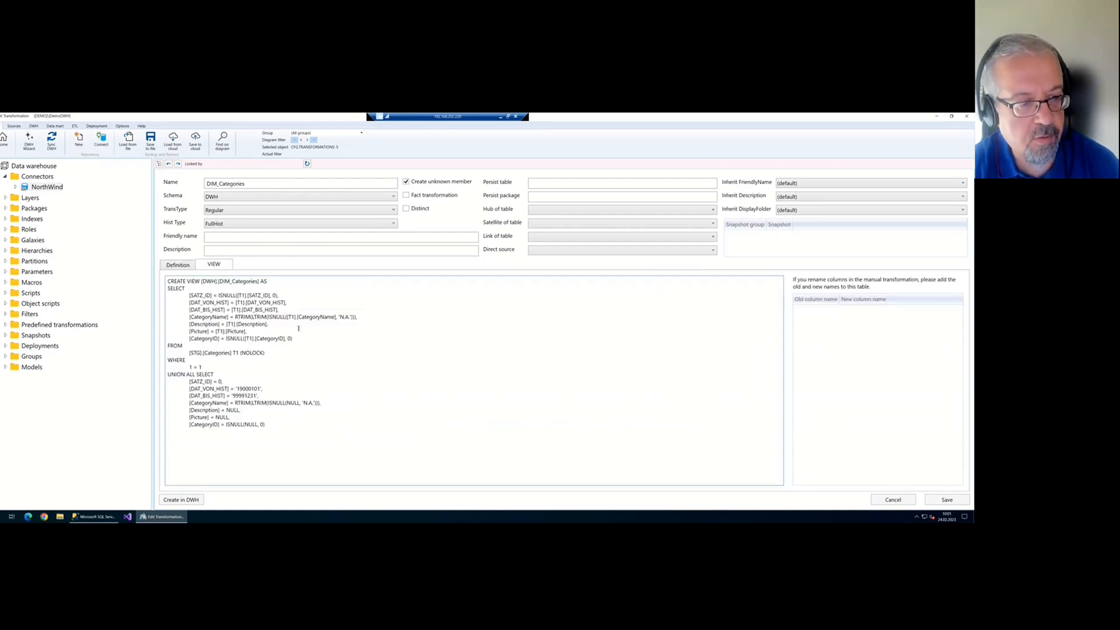
click(183, 267)
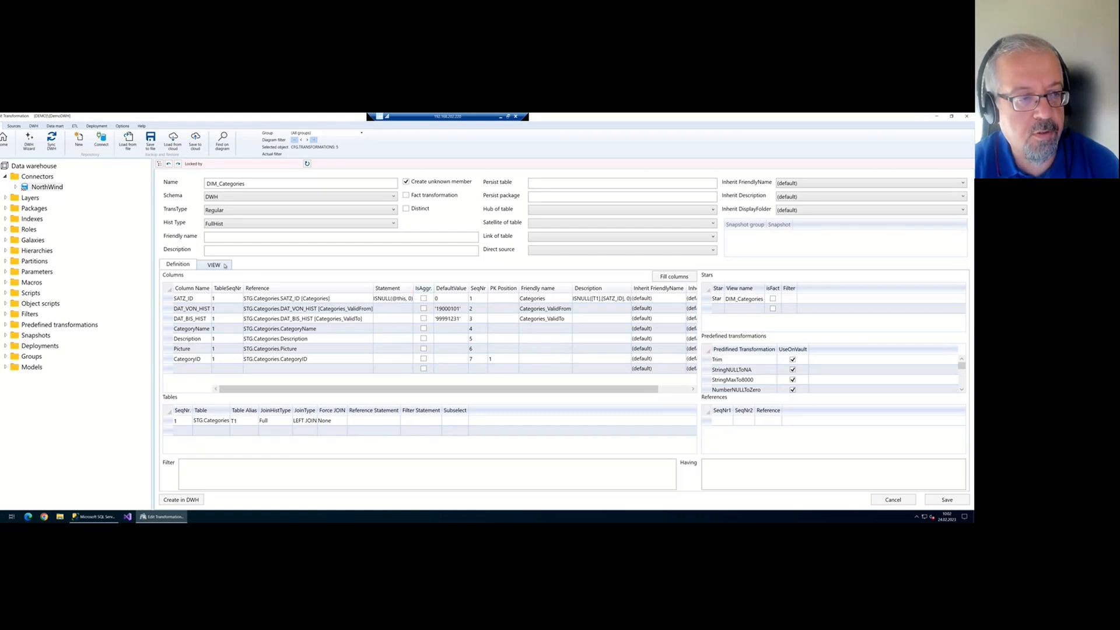
click(246, 211)
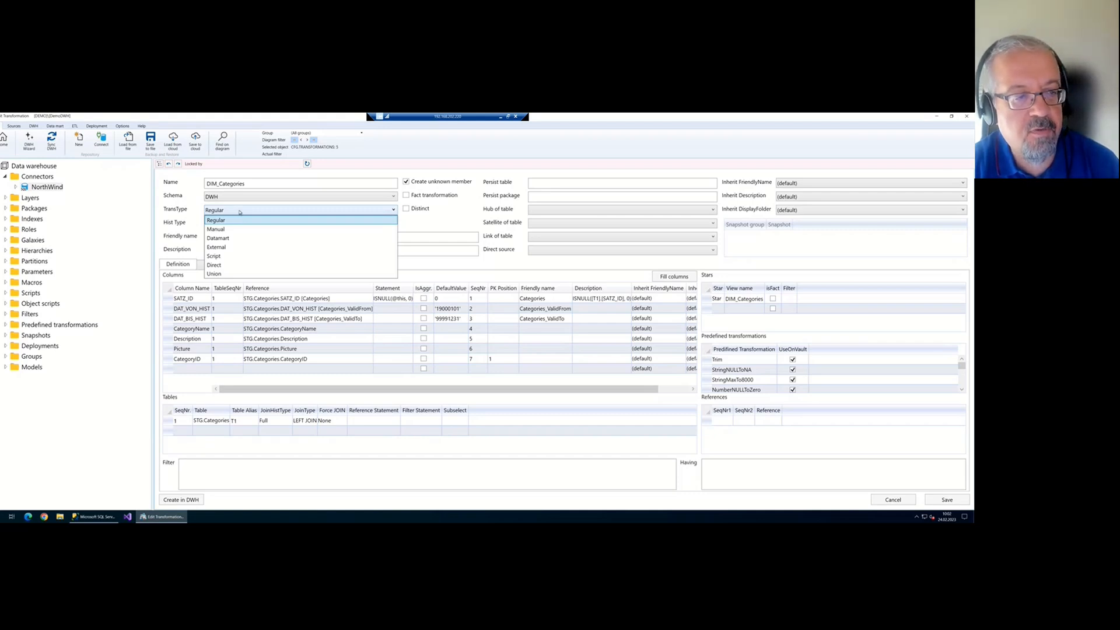
click(239, 212)
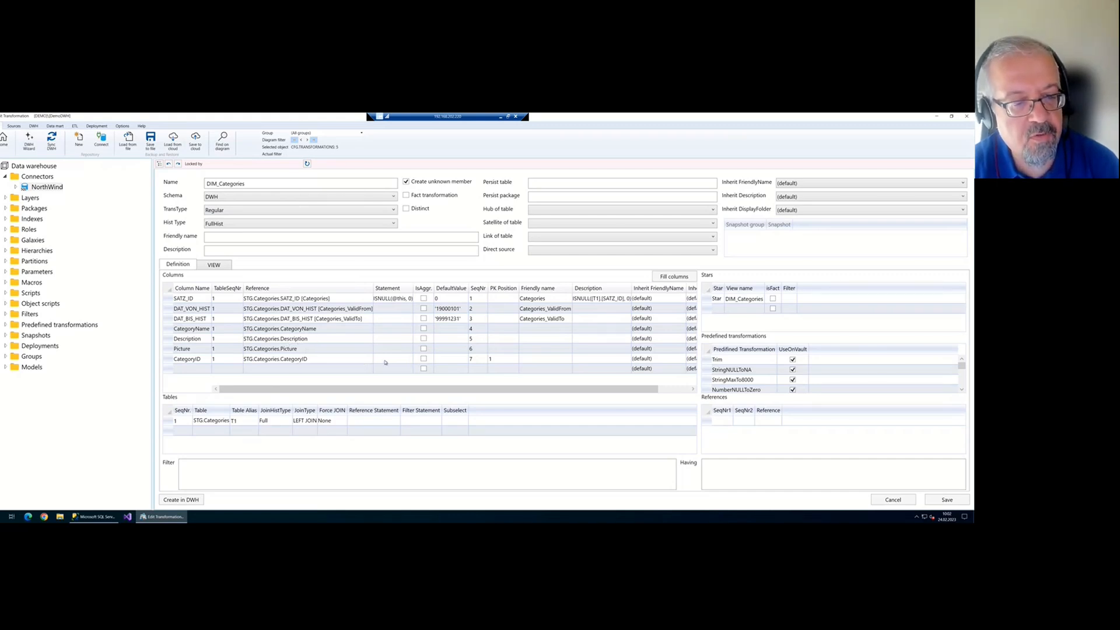
click(402, 358)
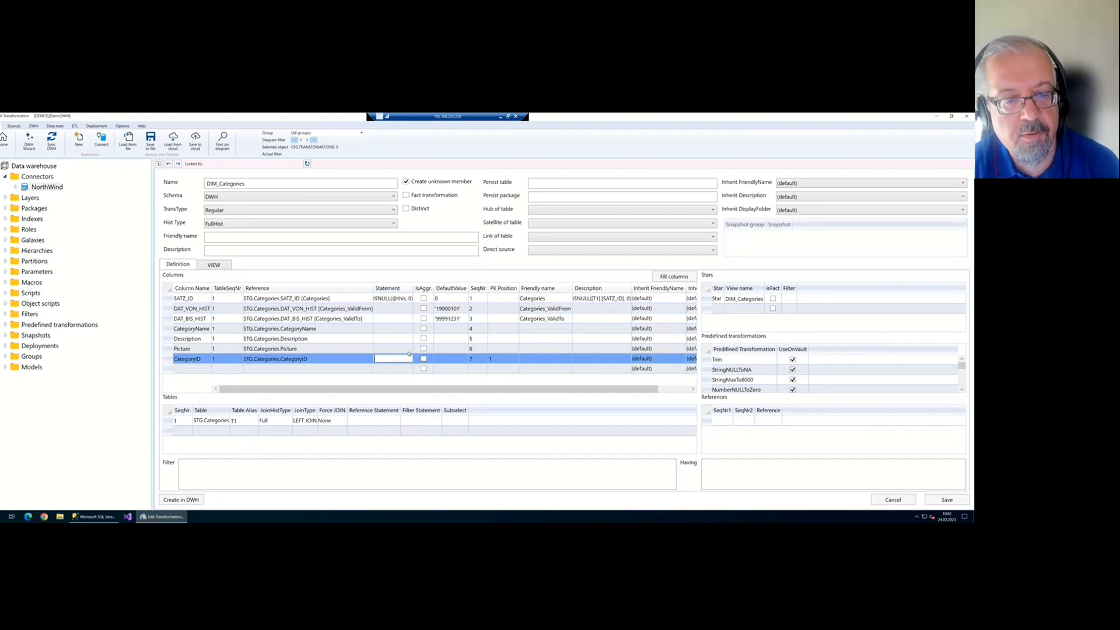
key(Escape)
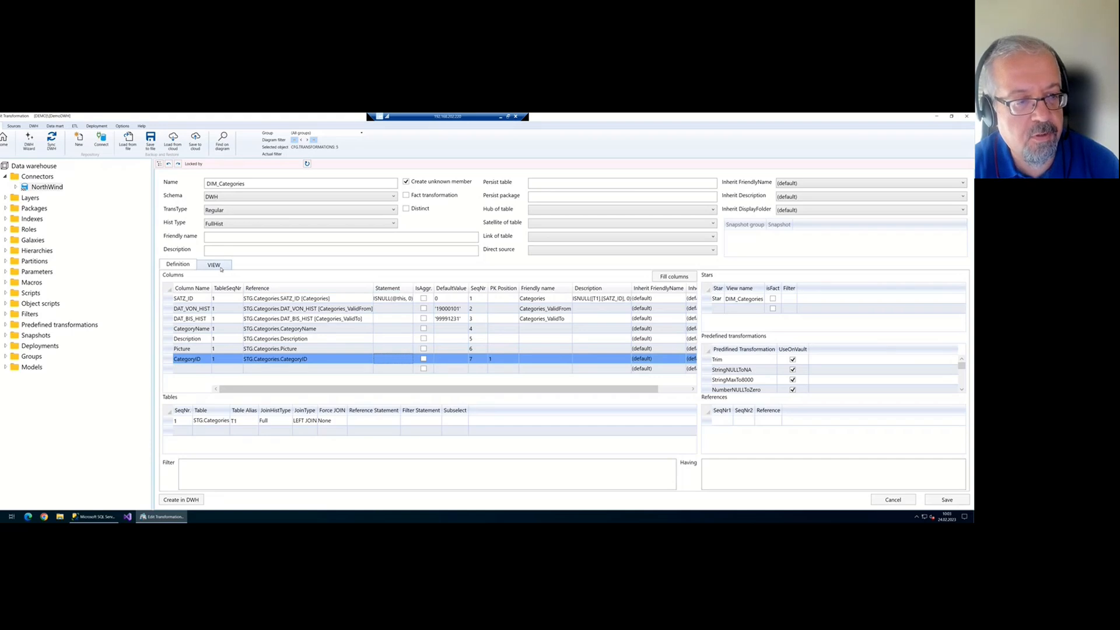
click(221, 265)
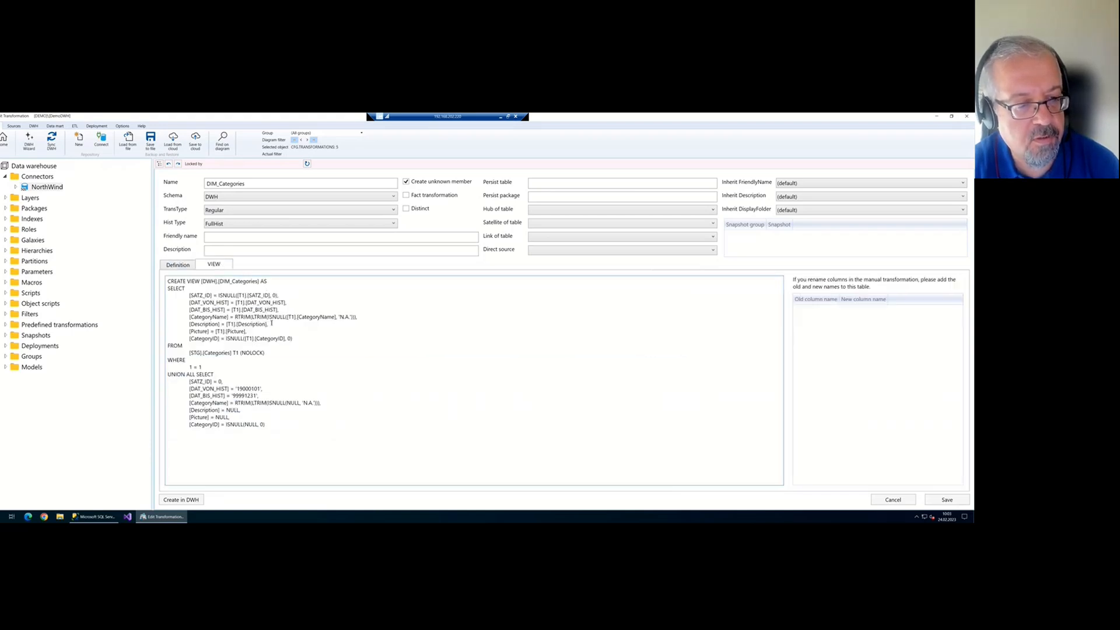
click(187, 266)
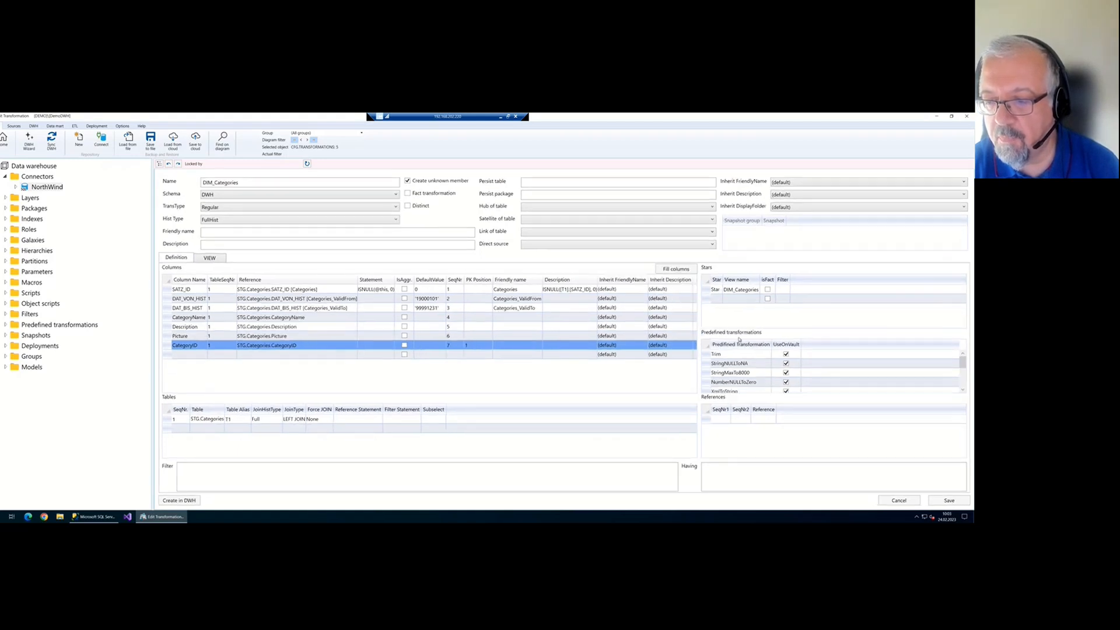
Delete all predefined transformations from DIM_Categories and save
click(731, 355)
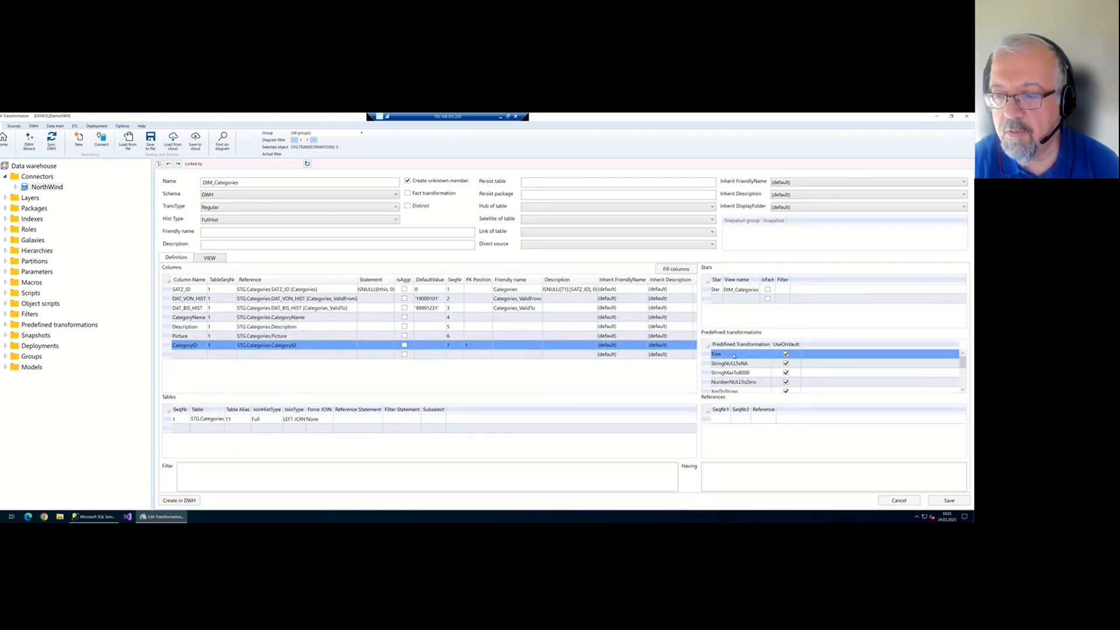
key(shift+Down)
key(shift+Down)
key(shift+Down)
key(shift+Down)
key(shift+Down)
key(Delete)
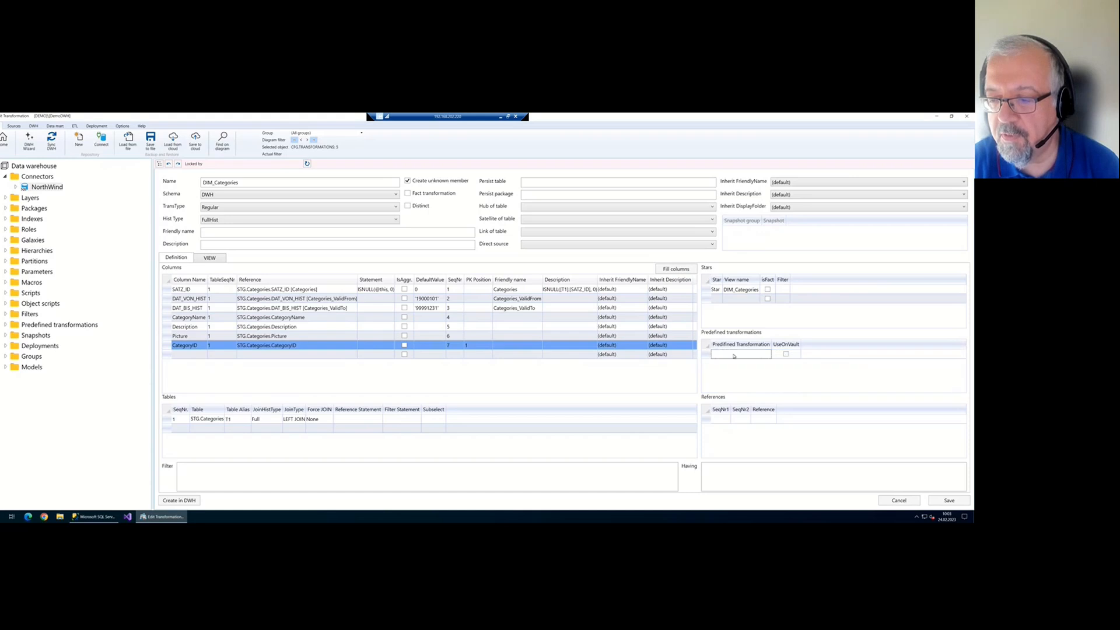
click(944, 497)
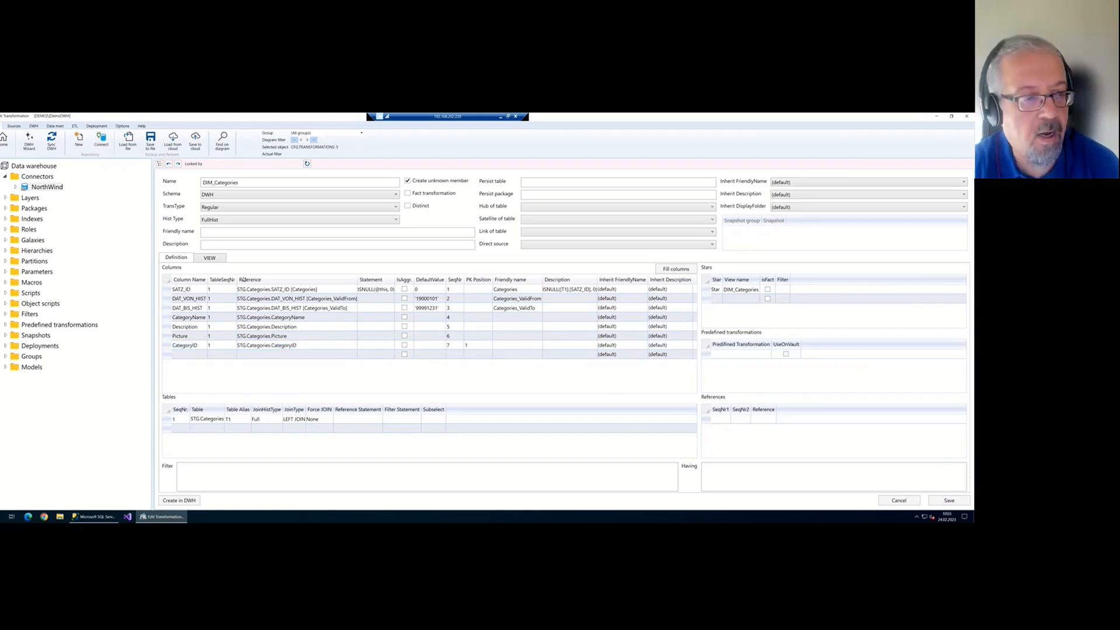
Check that the view SQL maps CategoryName and Description plainly, without ISNULL or trimming
click(209, 257)
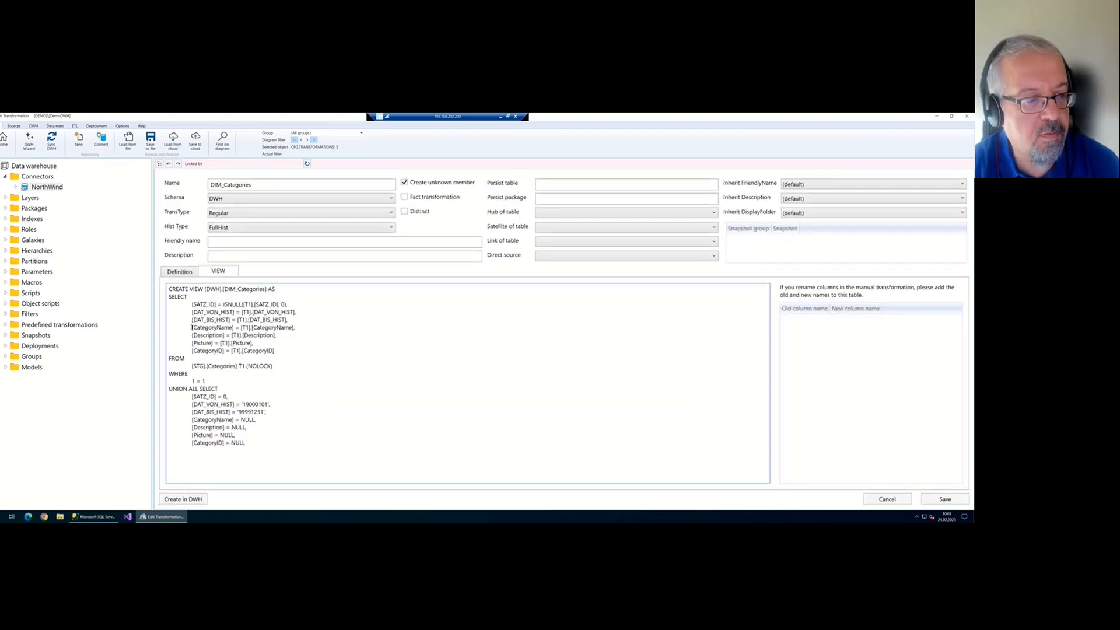
drag(192, 327, 297, 328)
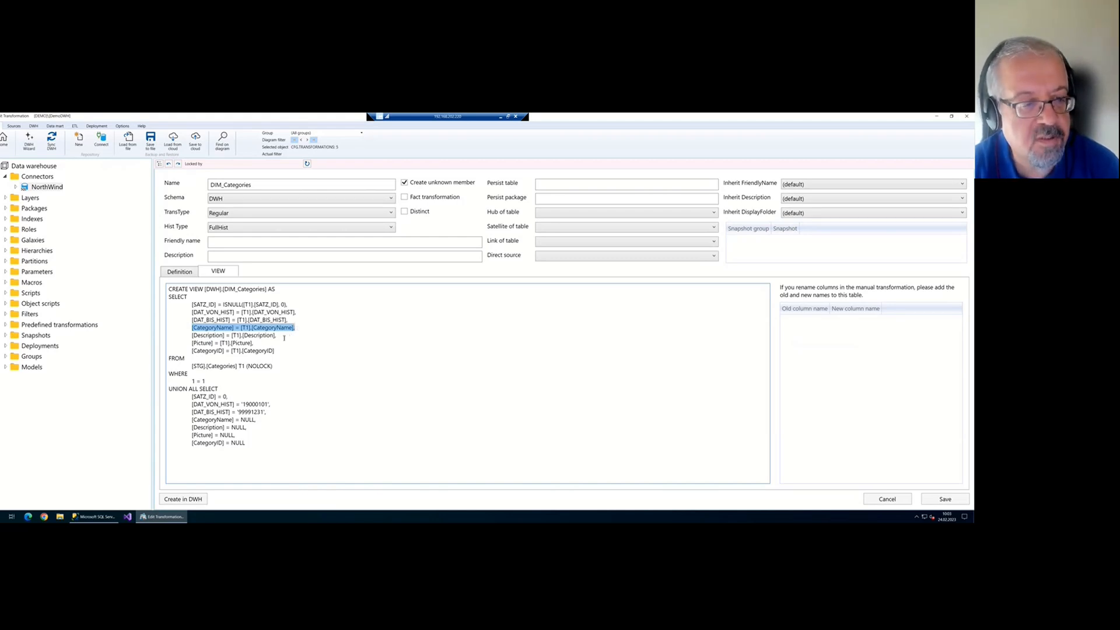
drag(284, 337, 231, 336)
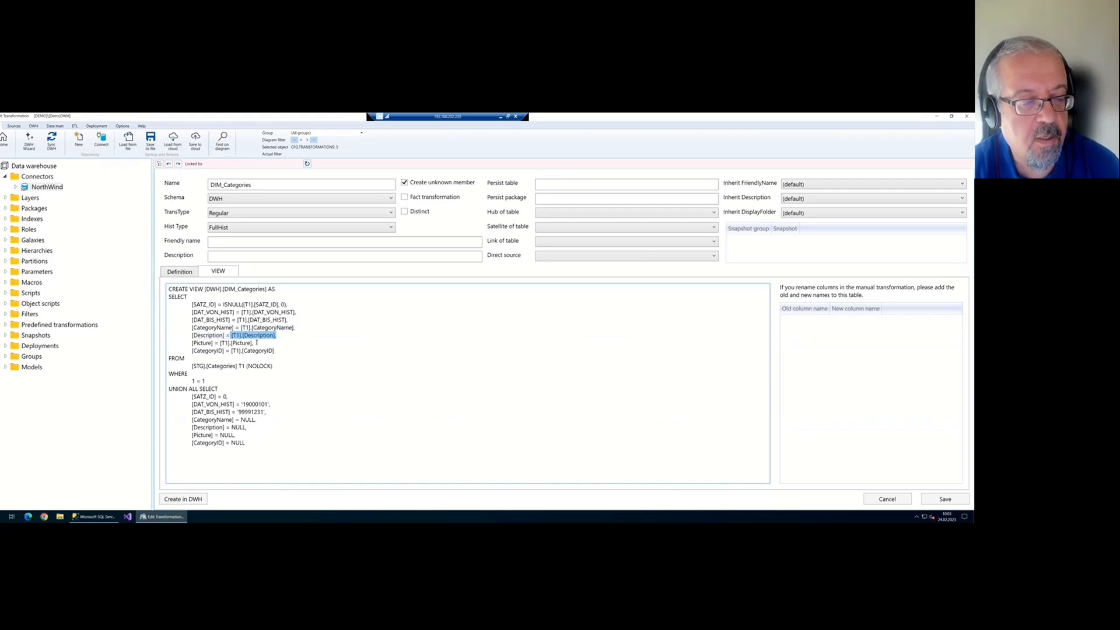
click(196, 273)
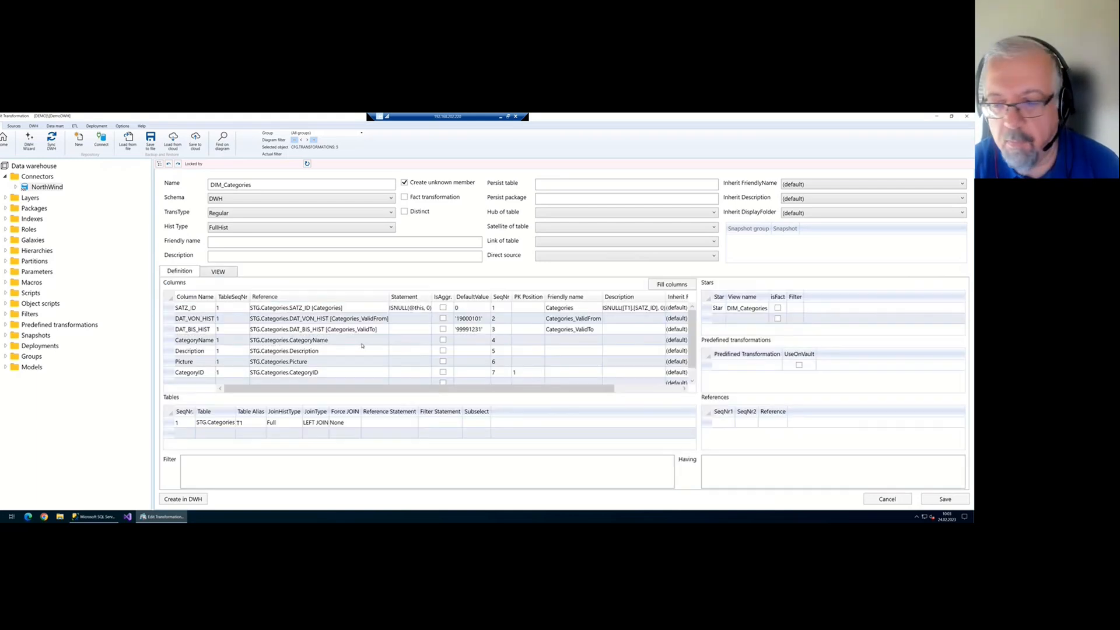
Re-add StringNULLToNA and confirm the view wraps CategoryName in ISNULL(..., 'N.A.')
click(775, 366)
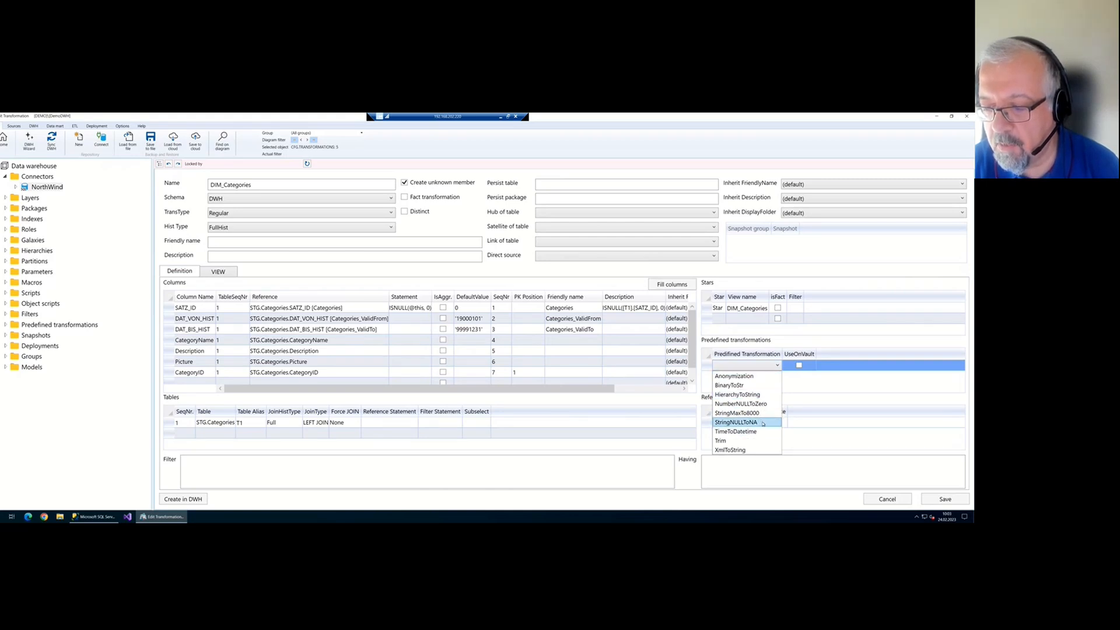
click(736, 422)
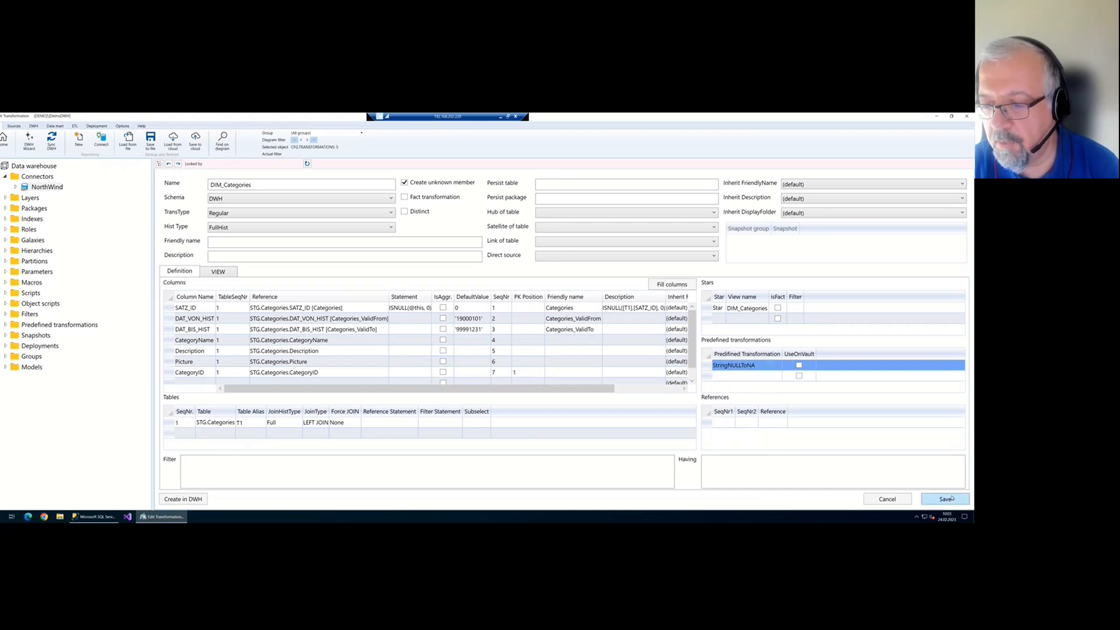
click(225, 272)
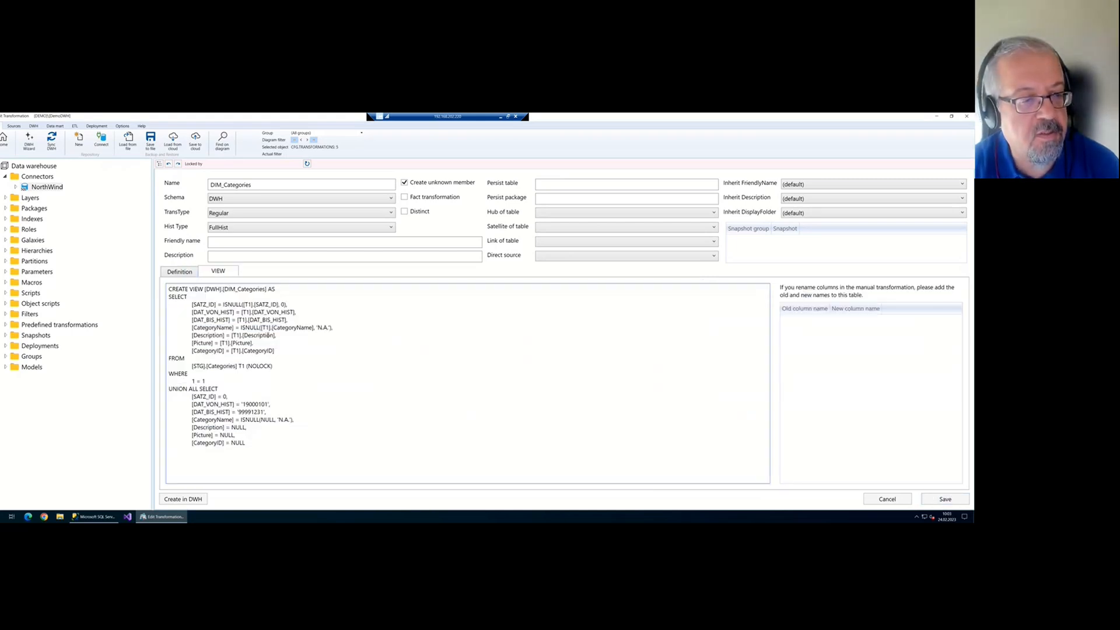
drag(240, 327, 266, 327)
click(242, 328)
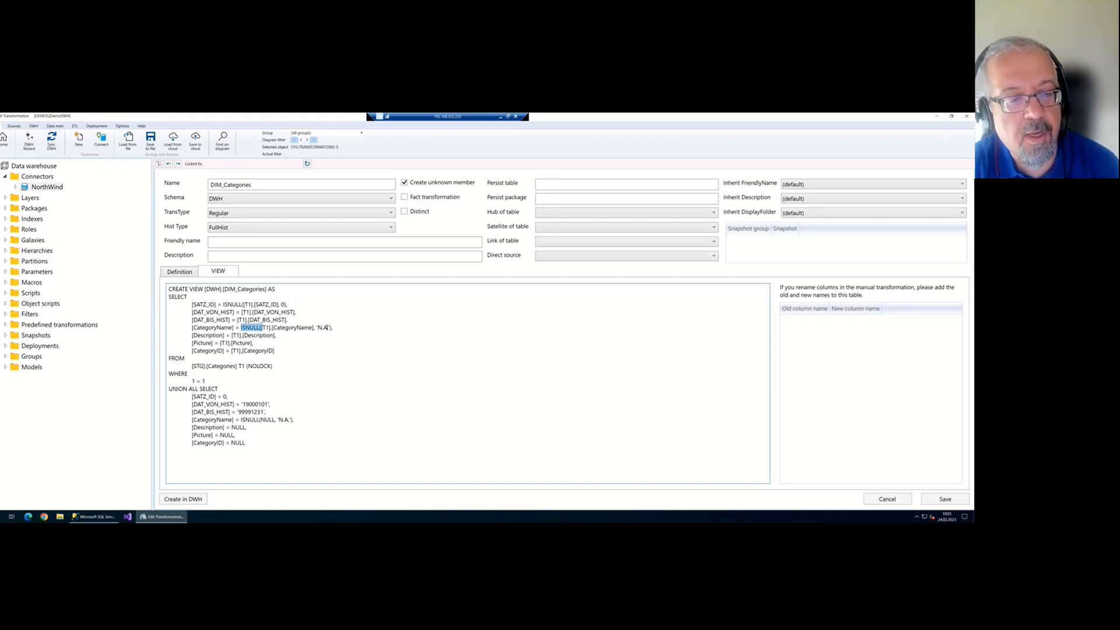
drag(330, 327, 315, 328)
click(179, 272)
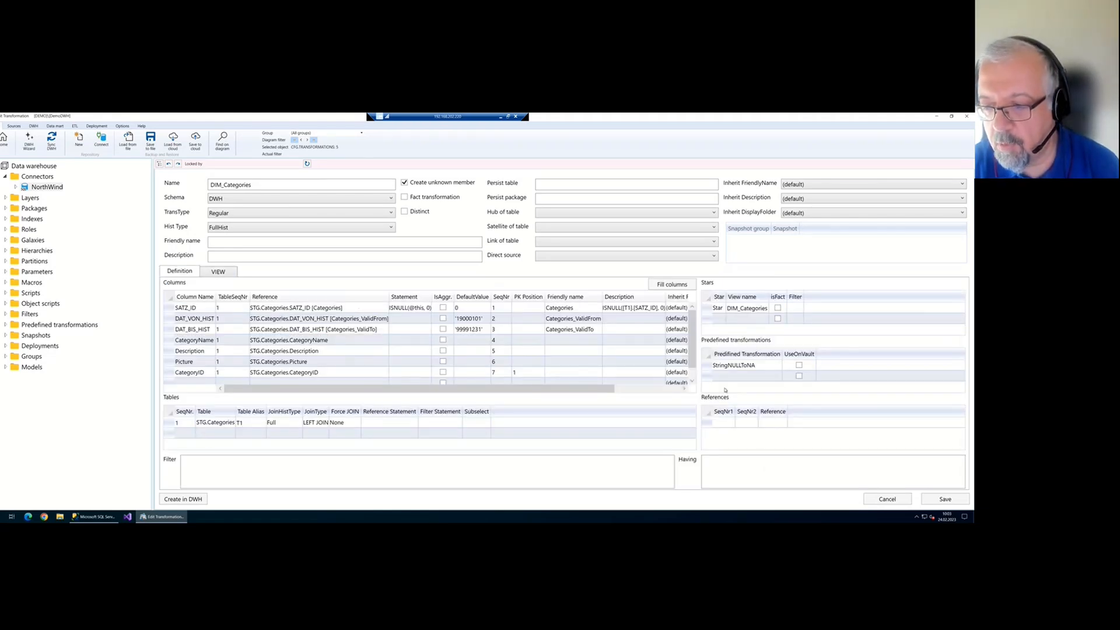
Add and save the Trim transformation, confirming CategoryName gets RTRIM(LTRIM(...)) in the view SQL
click(756, 376)
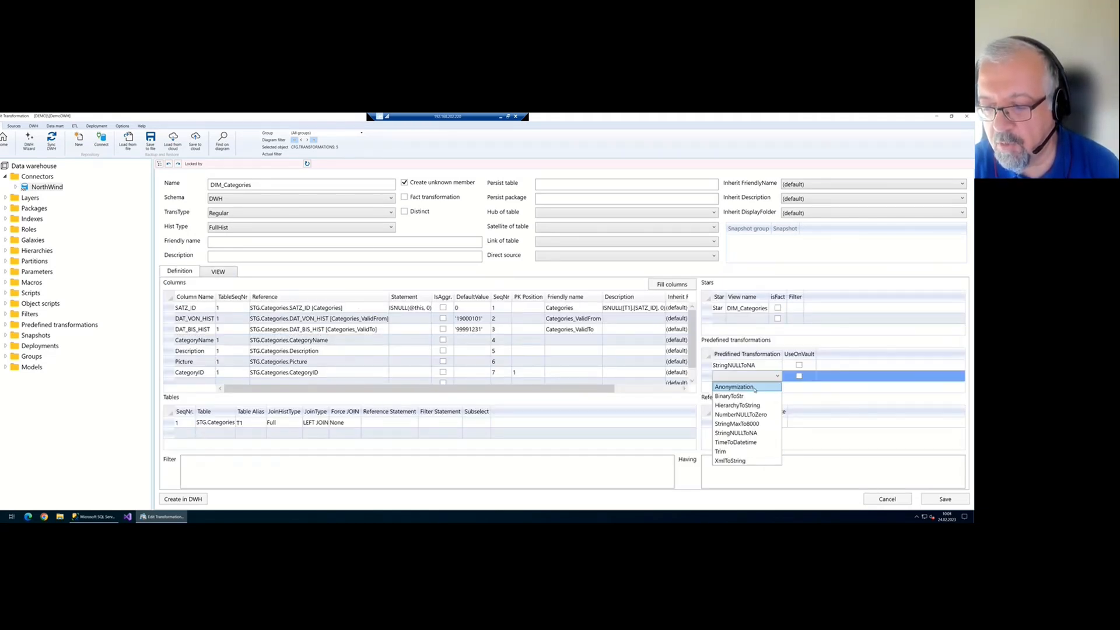
click(748, 453)
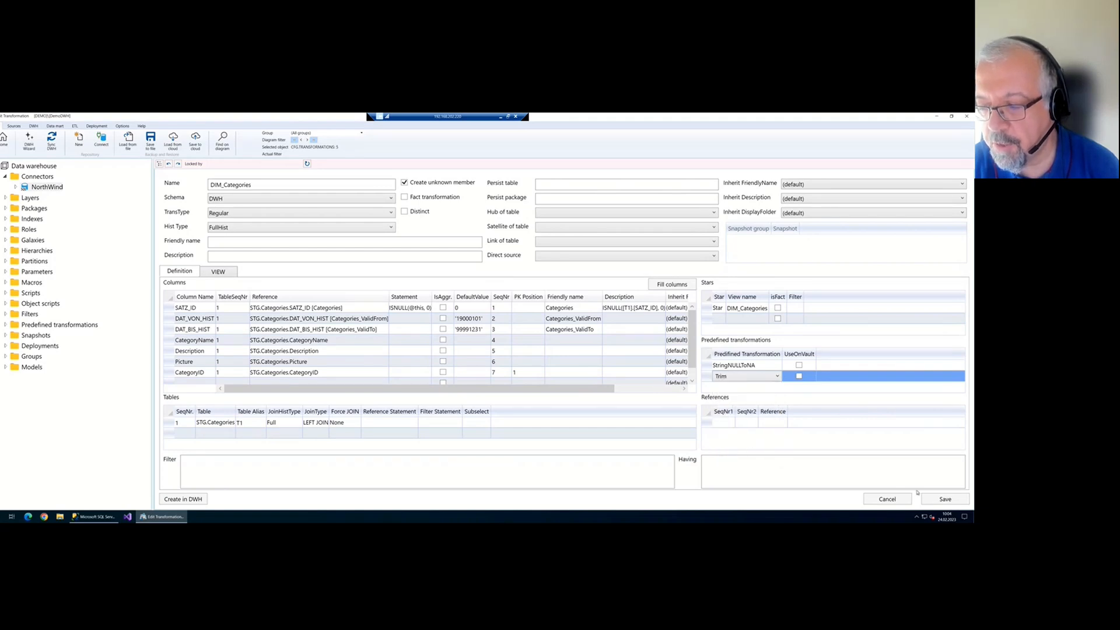
click(934, 499)
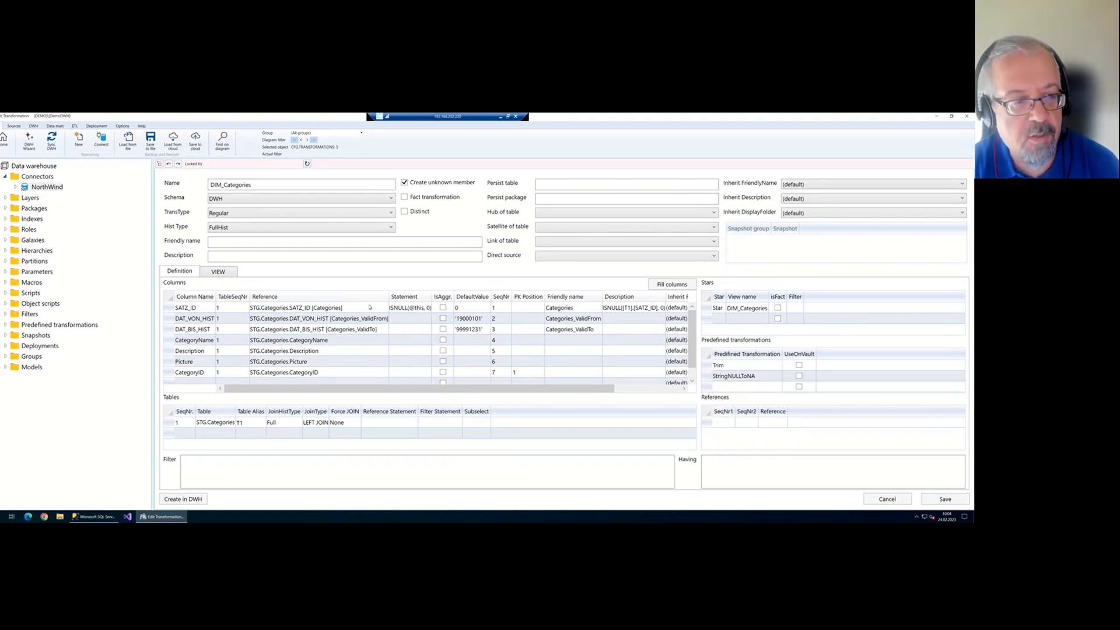
click(215, 269)
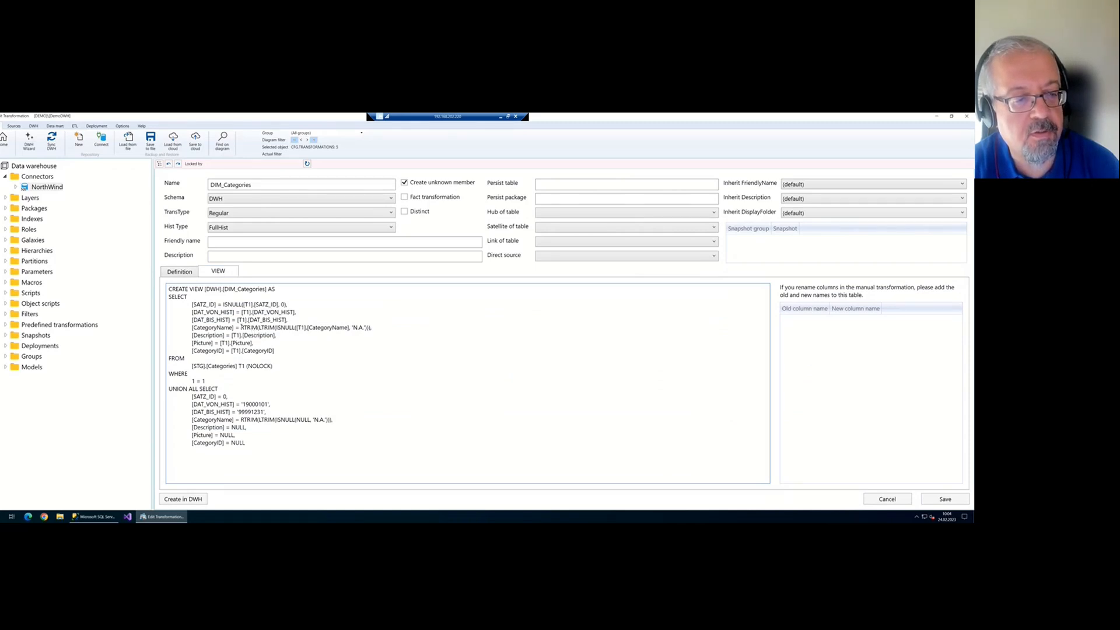
drag(241, 327, 277, 328)
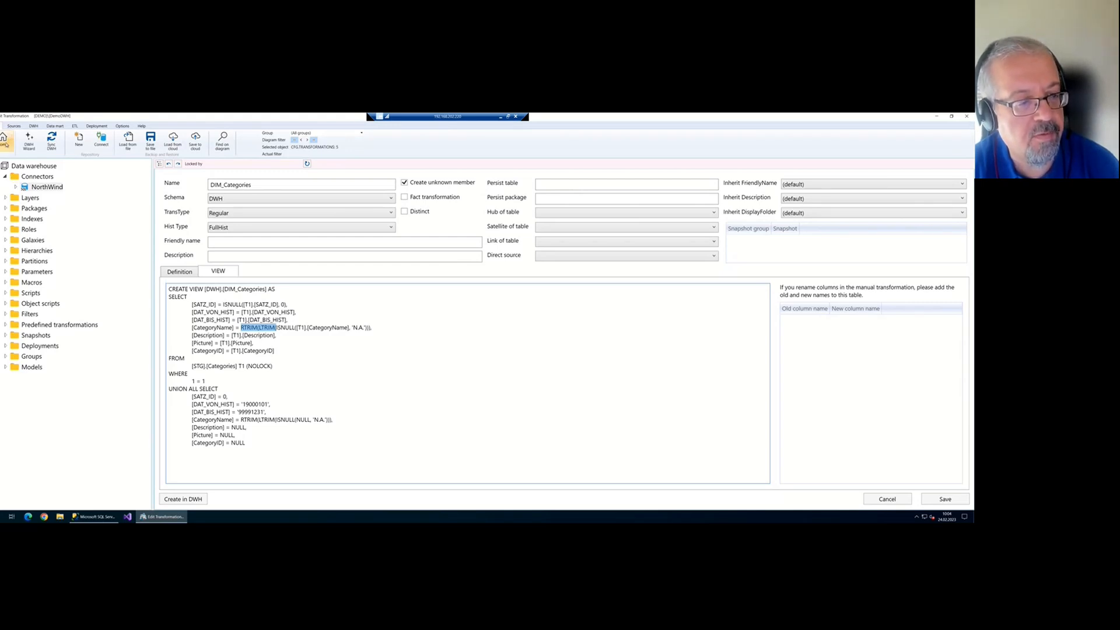
click(5, 141)
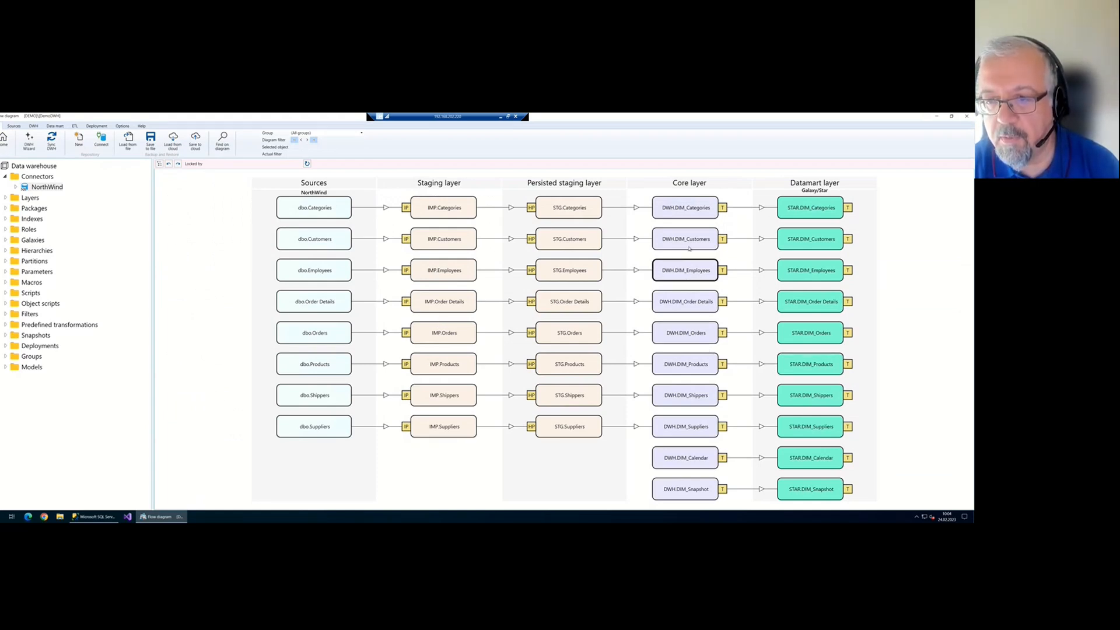
Reopen DWH.DIM_Categories and expand the Predefined transformations list in the tree
click(696, 214)
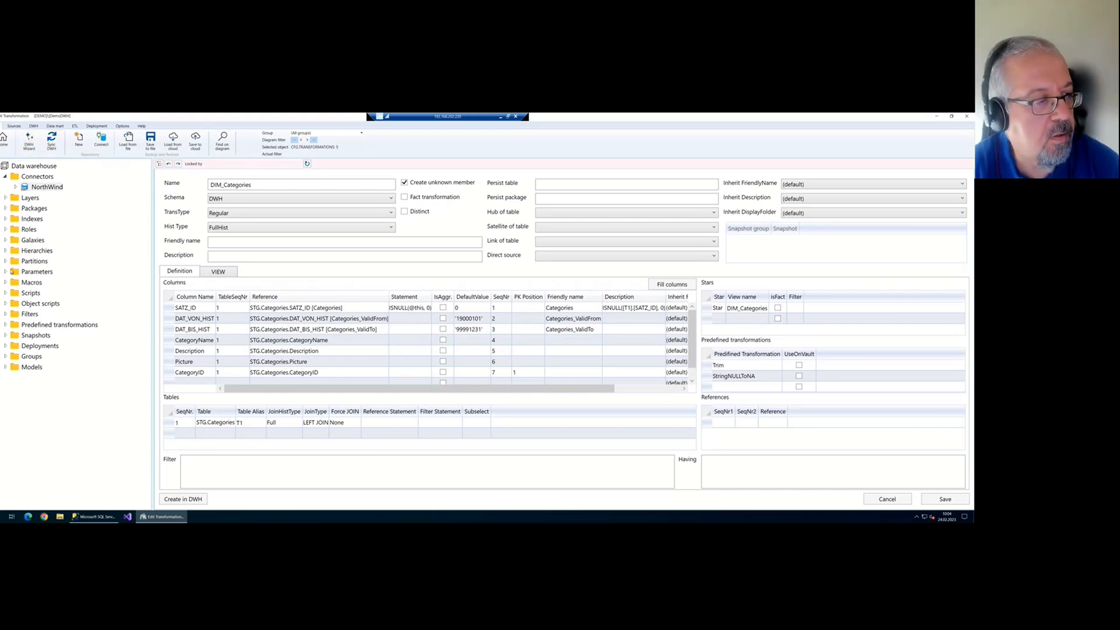
click(6, 325)
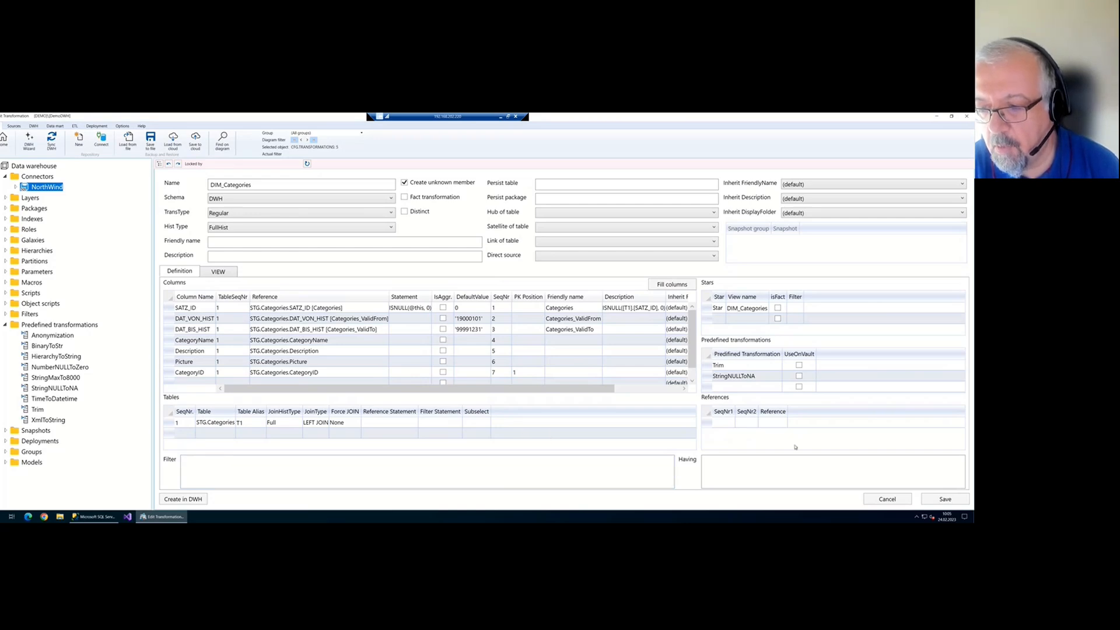
Add BinaryToStr, StringMaxTo8000 and one more predefined transformation to DIM_Categories
click(765, 389)
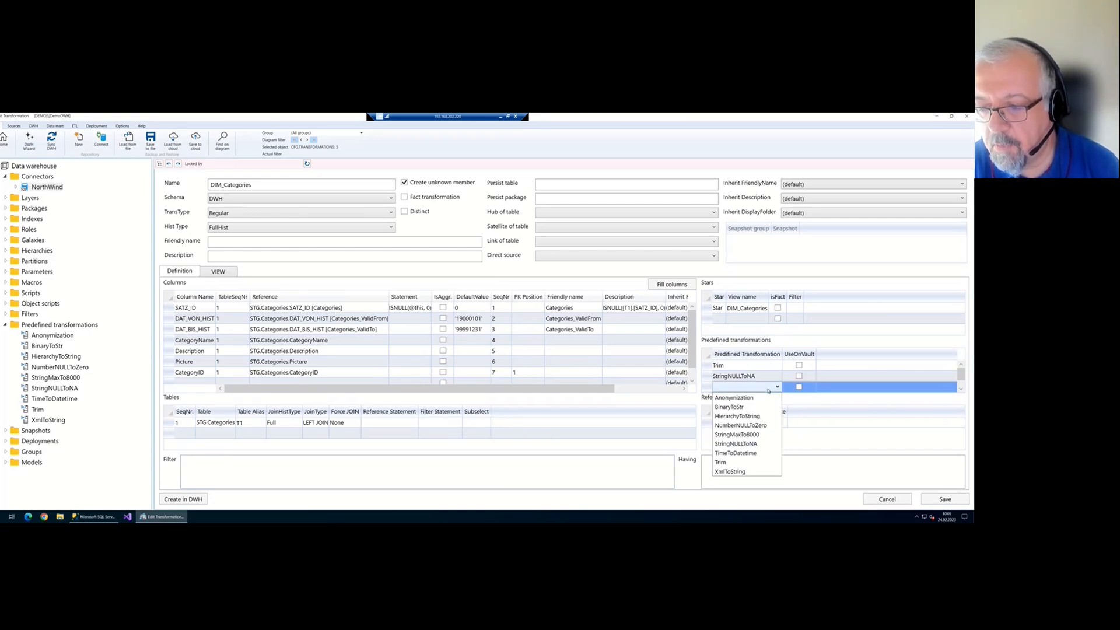
click(767, 405)
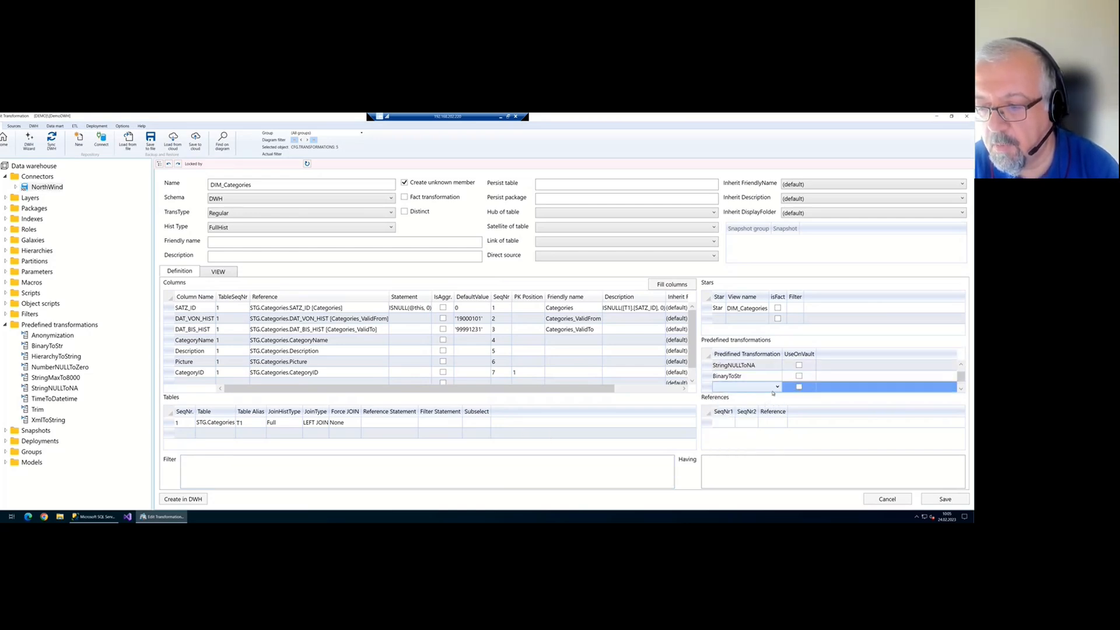
click(766, 387)
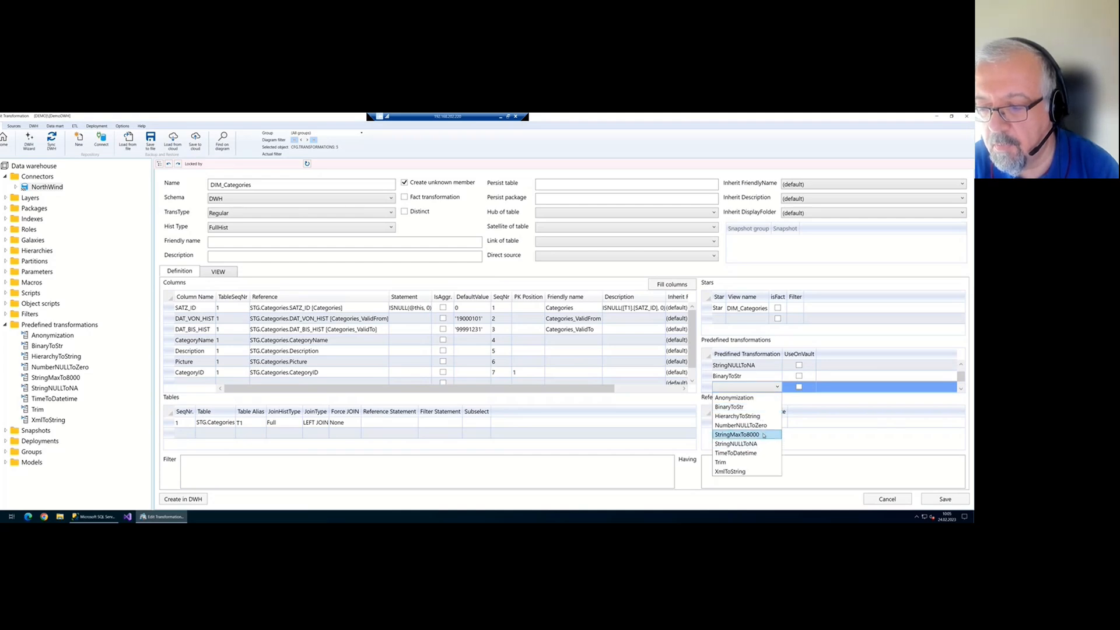
click(762, 437)
click(771, 387)
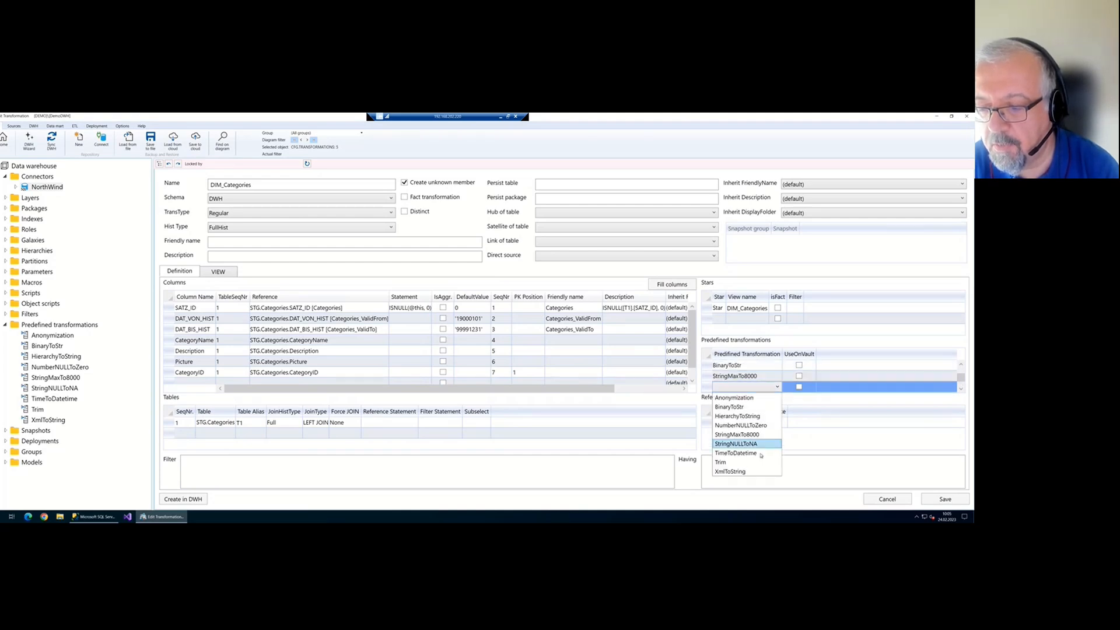
click(761, 471)
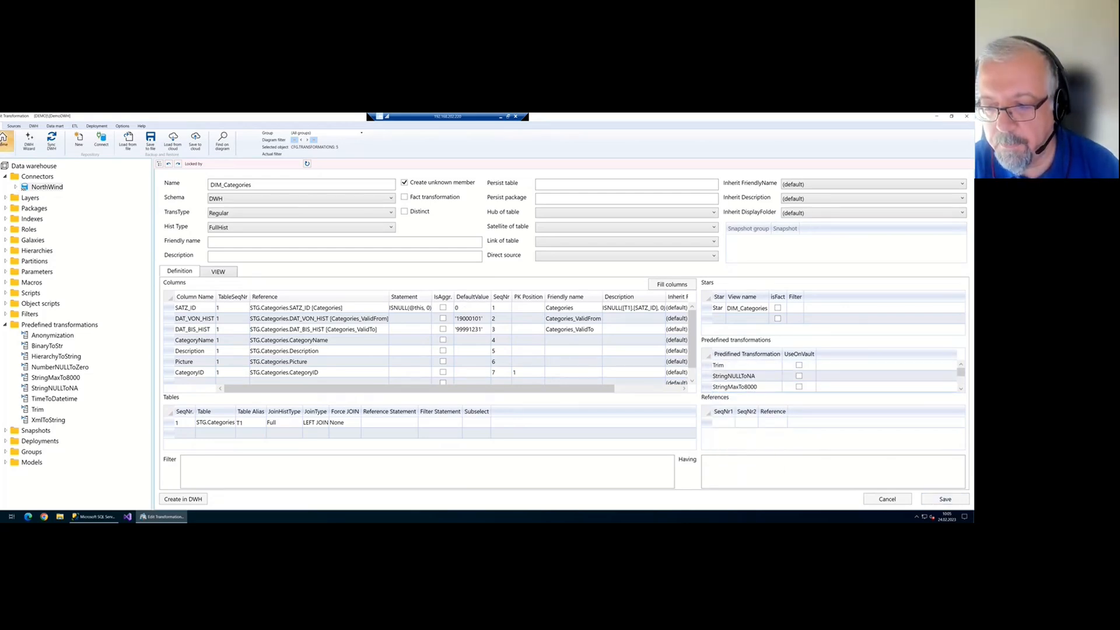
click(4, 141)
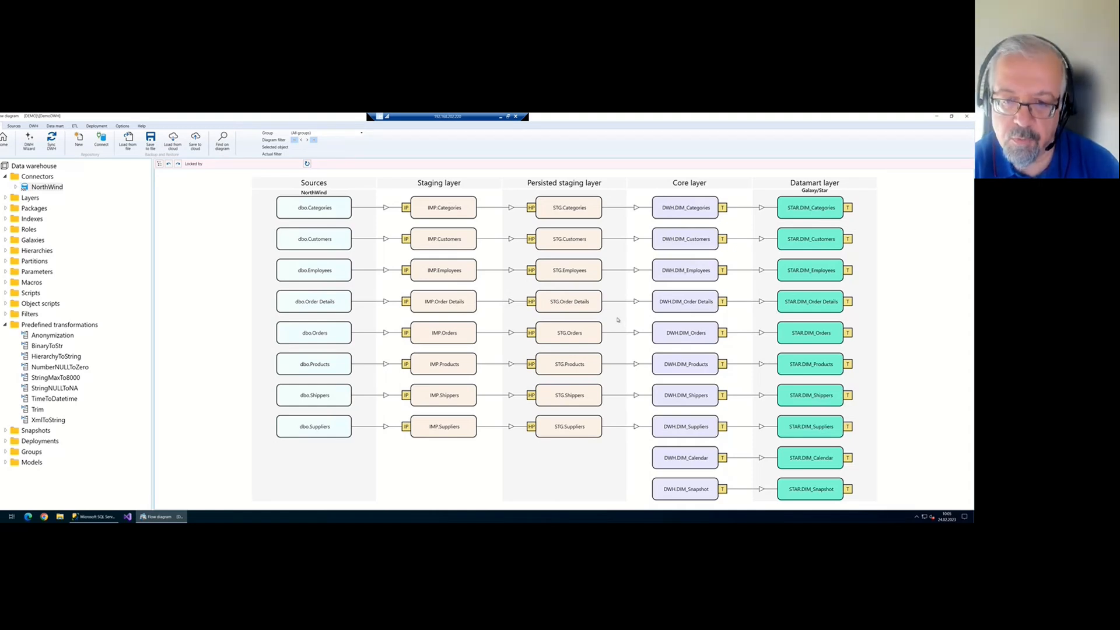
Start a new Fact-type transformation based on STG.Order Details
right_click(565, 311)
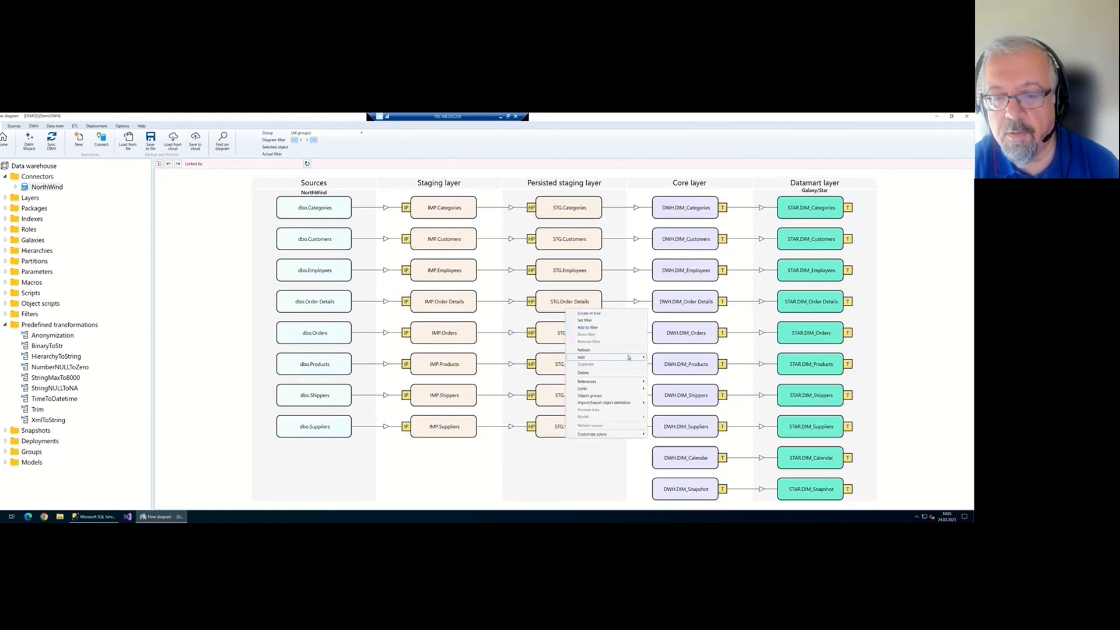
mouse_move(627, 357)
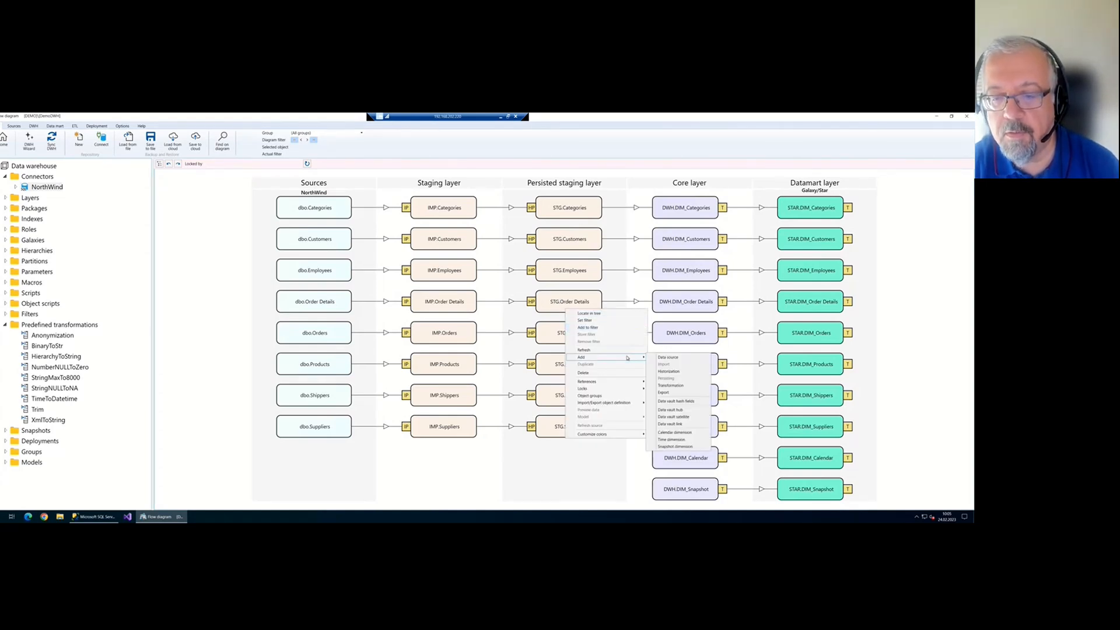
click(680, 387)
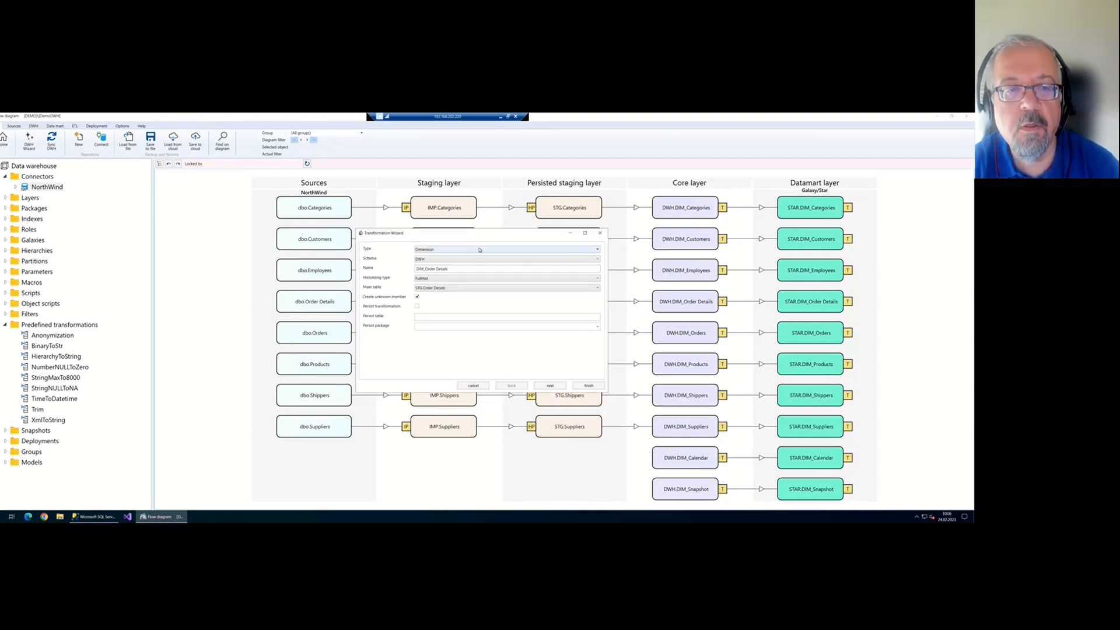
click(480, 250)
click(429, 263)
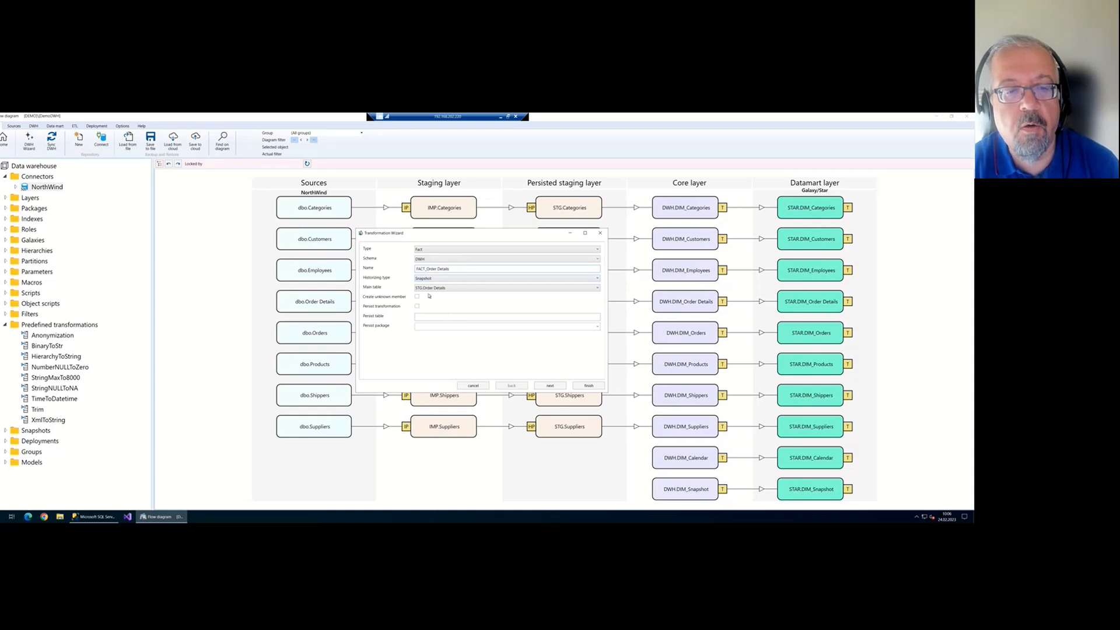
Include all N:1 related tables and finish the wizard to create FACT_Order Details
click(548, 386)
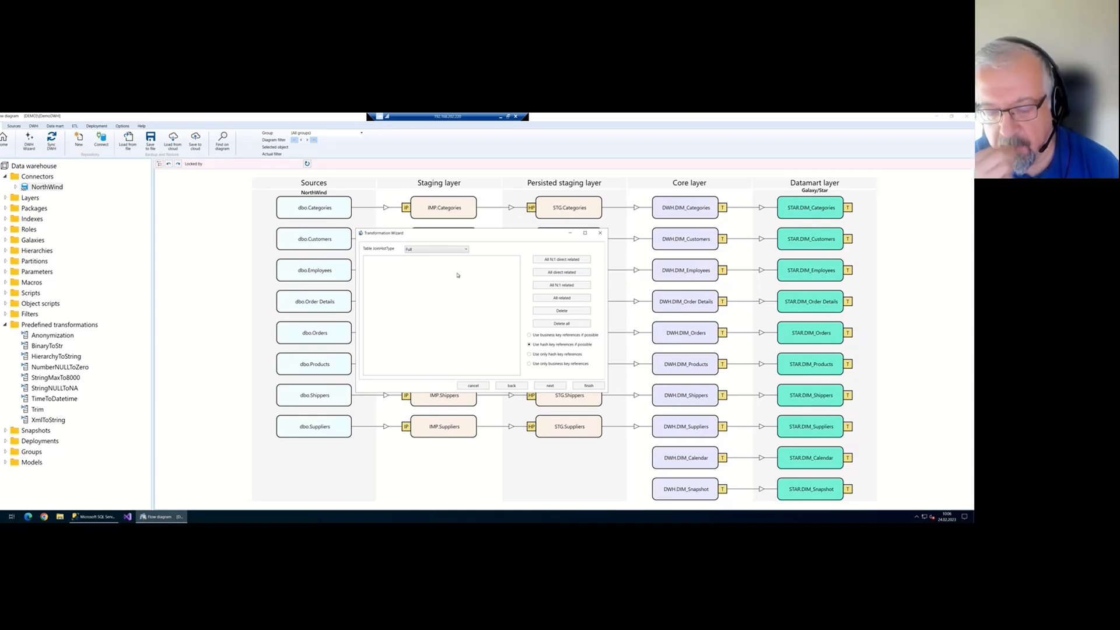
click(565, 286)
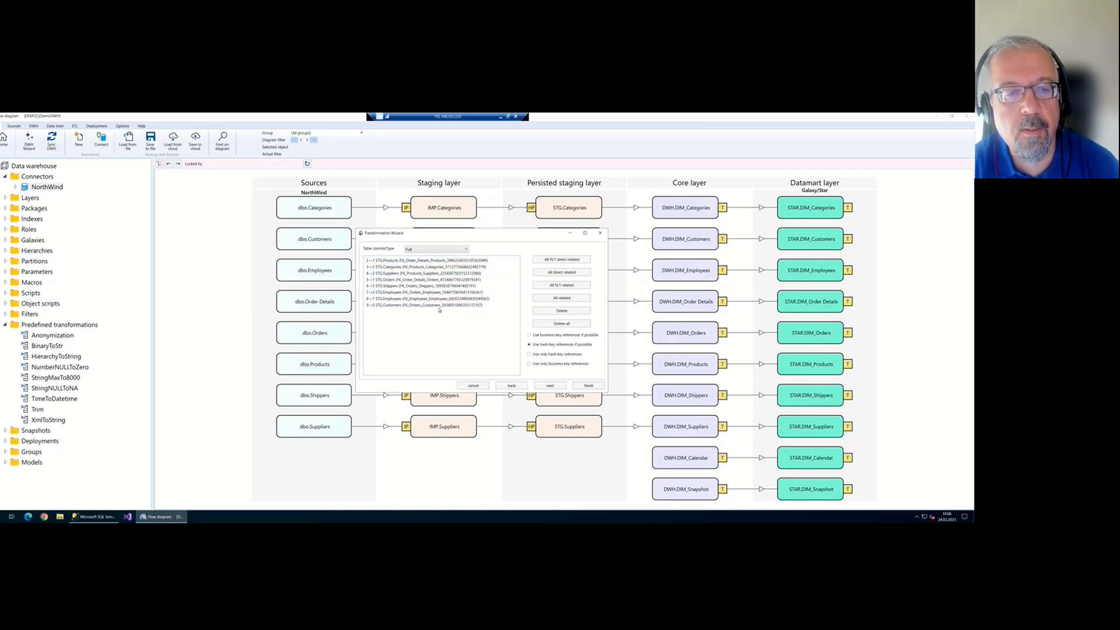
click(420, 300)
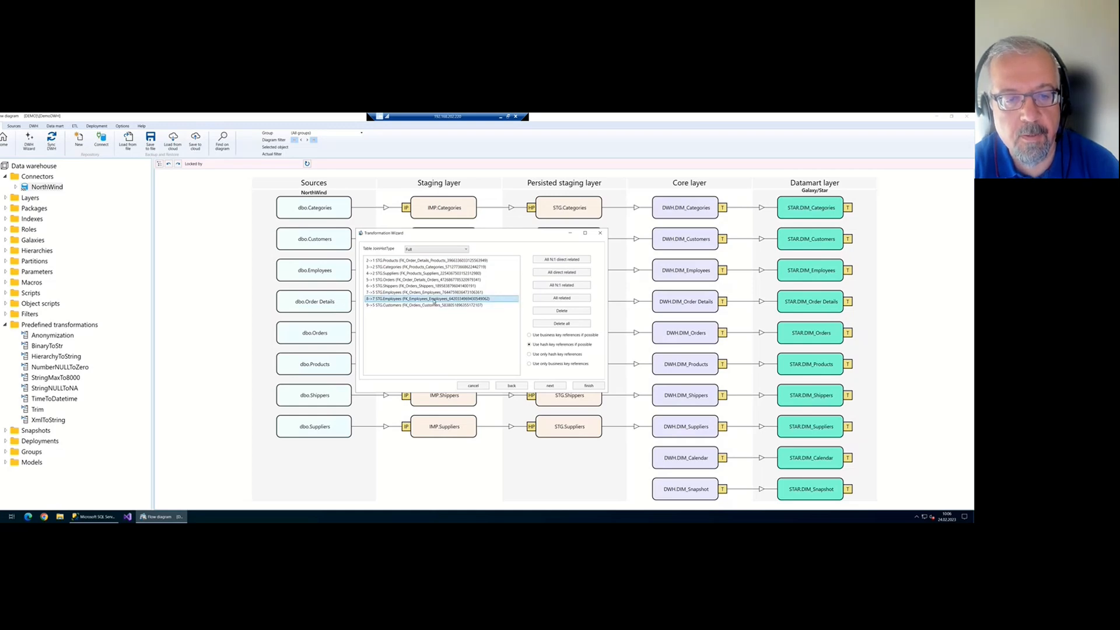
click(550, 386)
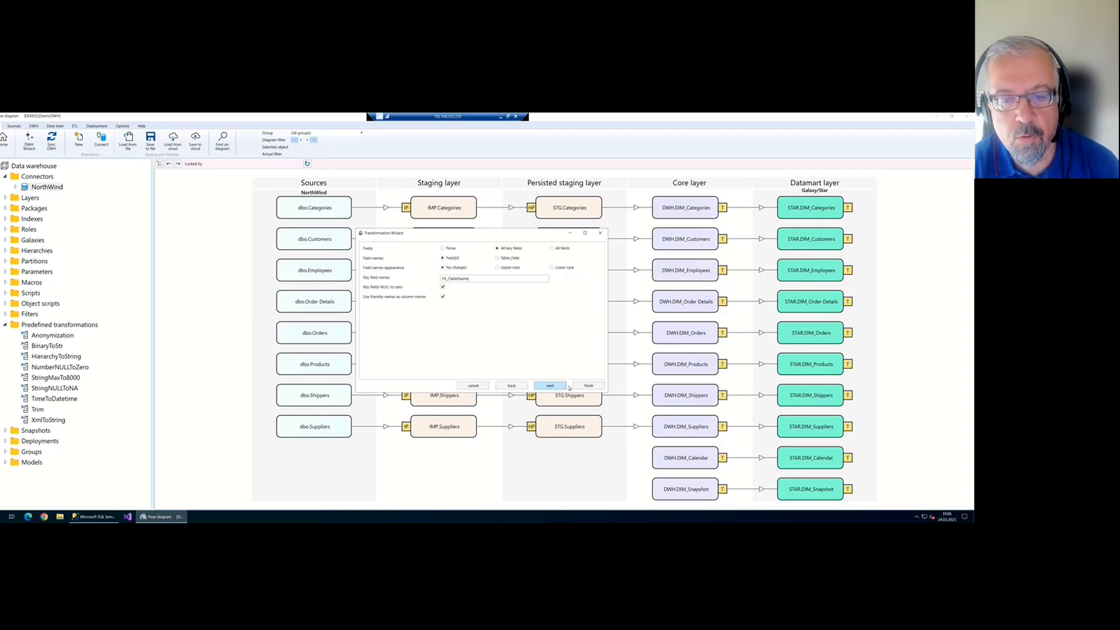
click(585, 385)
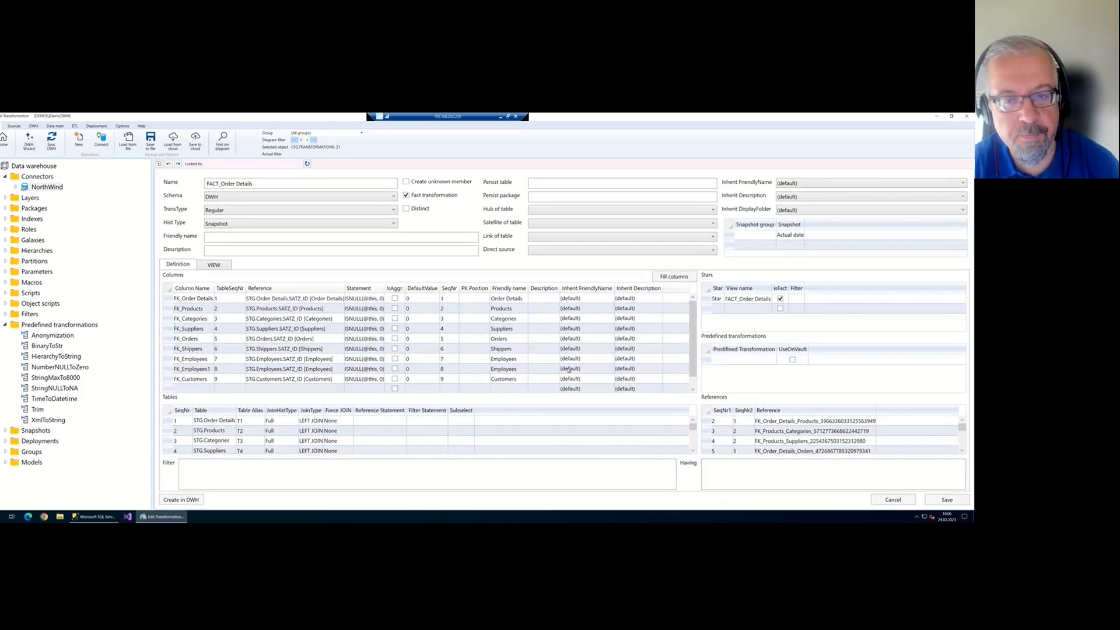
scroll(516, 379, down, 1)
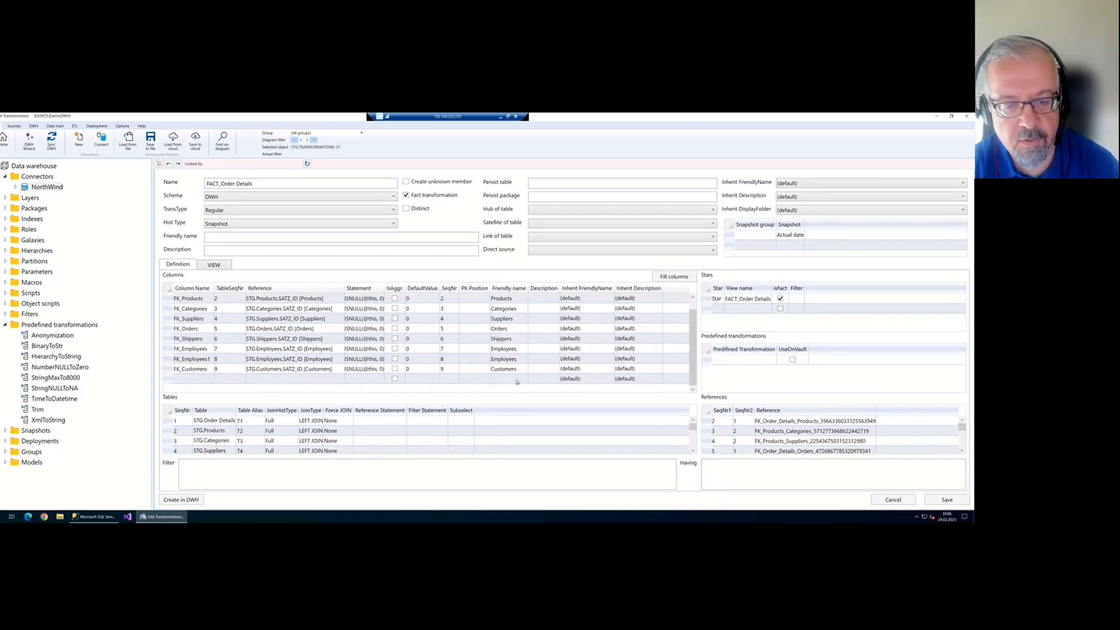
scroll(546, 434, down, 1)
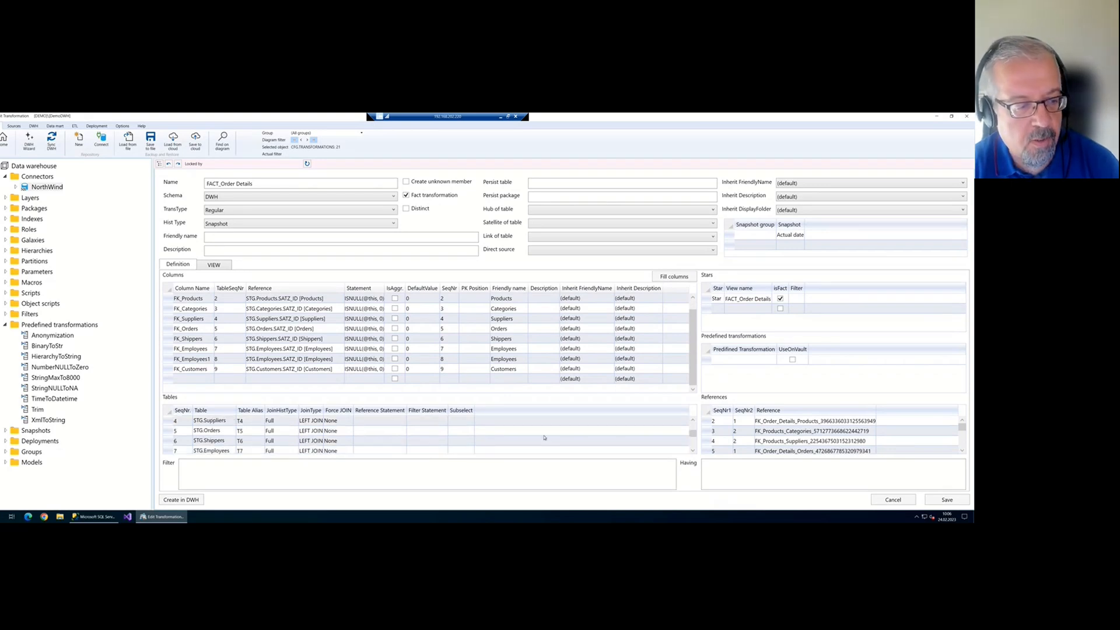
scroll(543, 438, down, 1)
scroll(255, 448, up, 3)
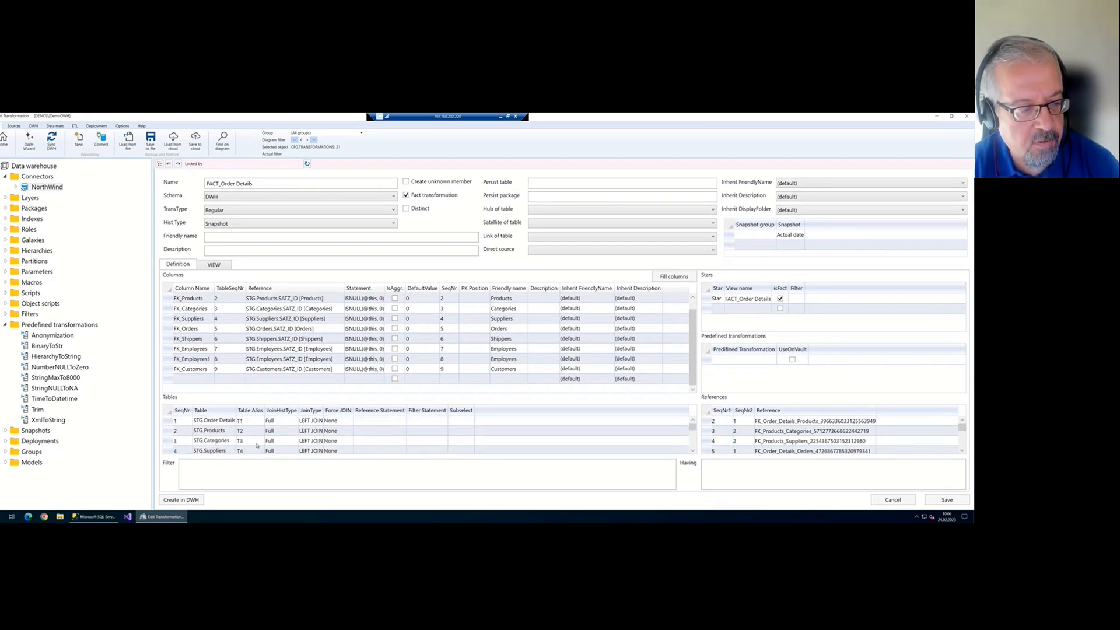
scroll(217, 425, down, 3)
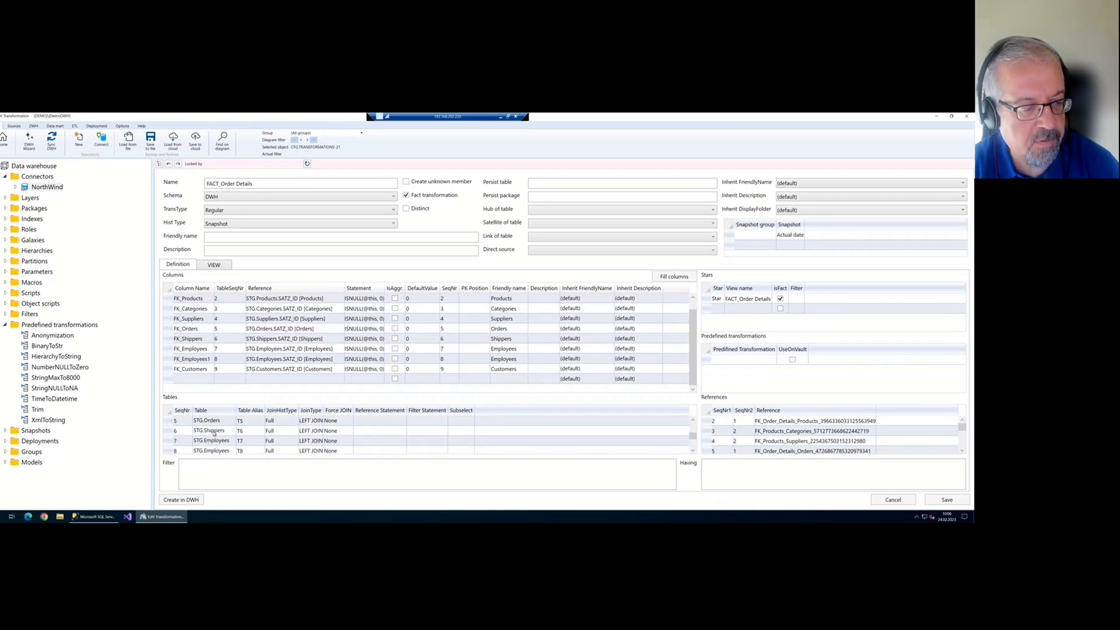
scroll(214, 432, up, 3)
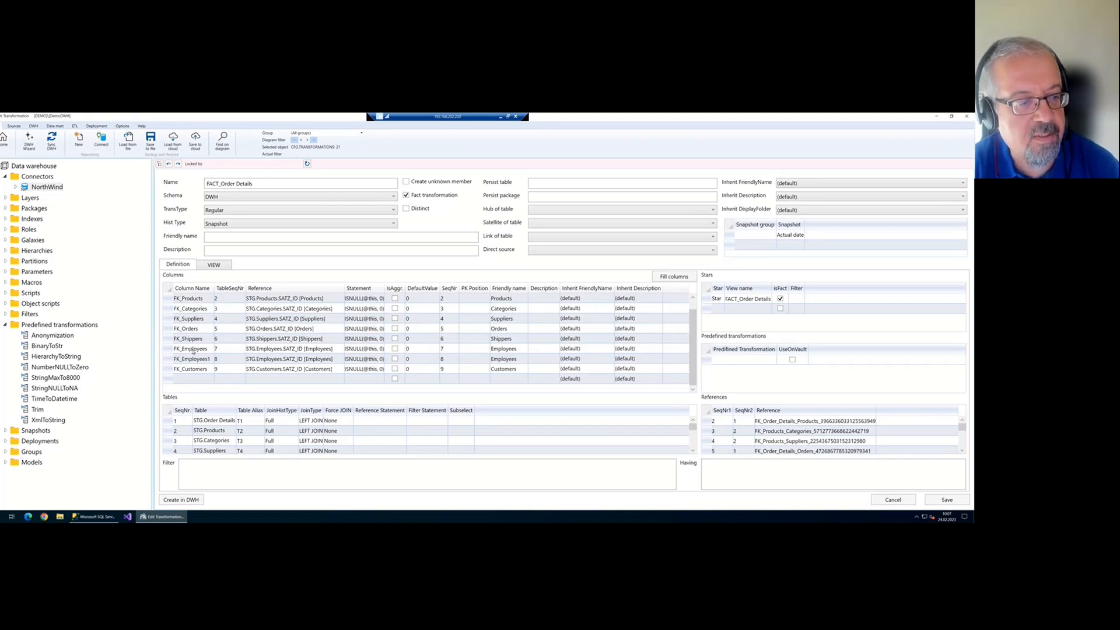
Rename the FK_Employees column to FK_Manager
click(168, 350)
click(168, 359)
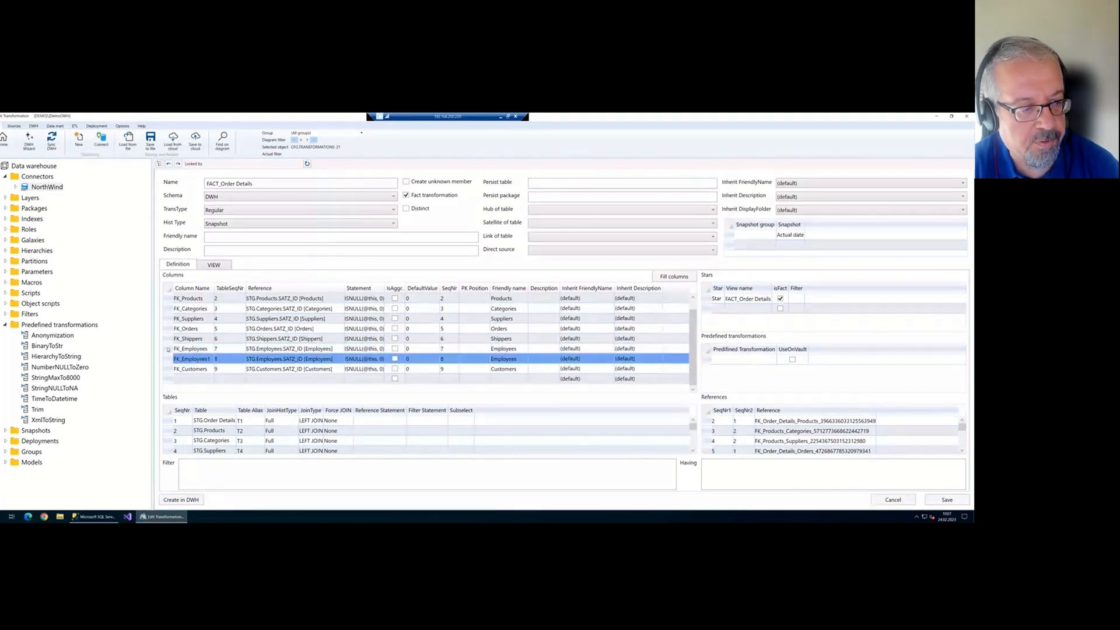
click(167, 350)
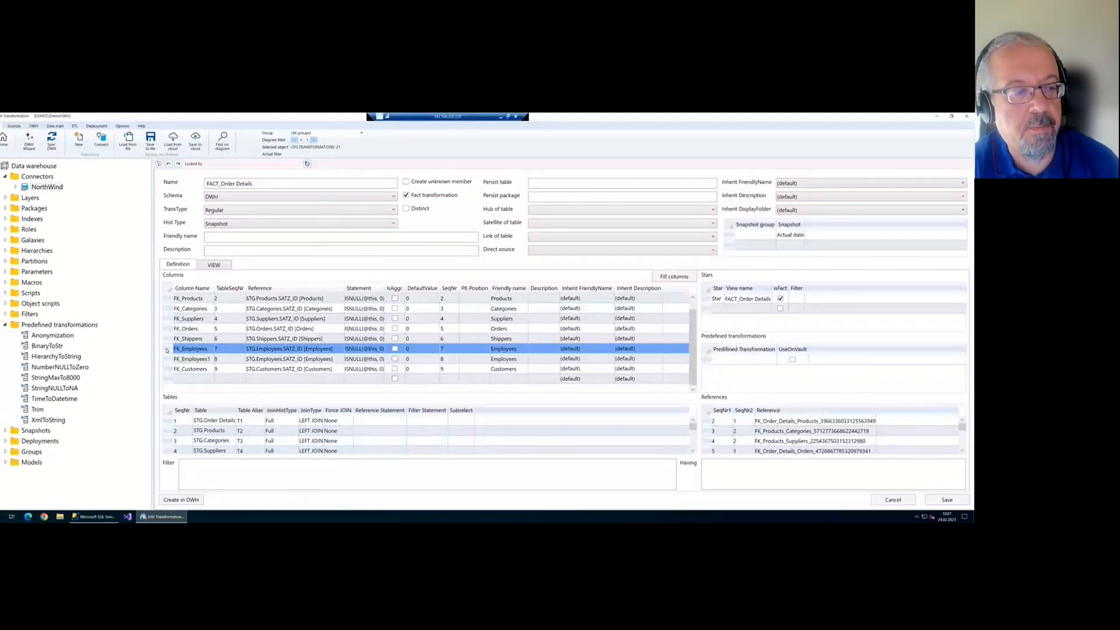
click(210, 349)
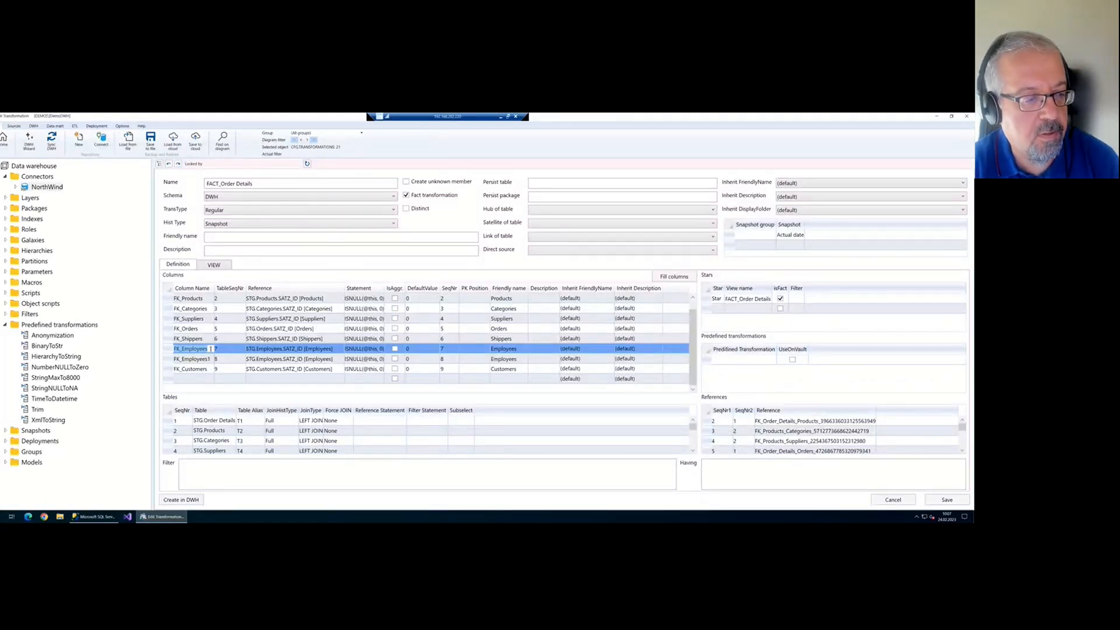
click(178, 349)
drag(183, 349, 231, 354)
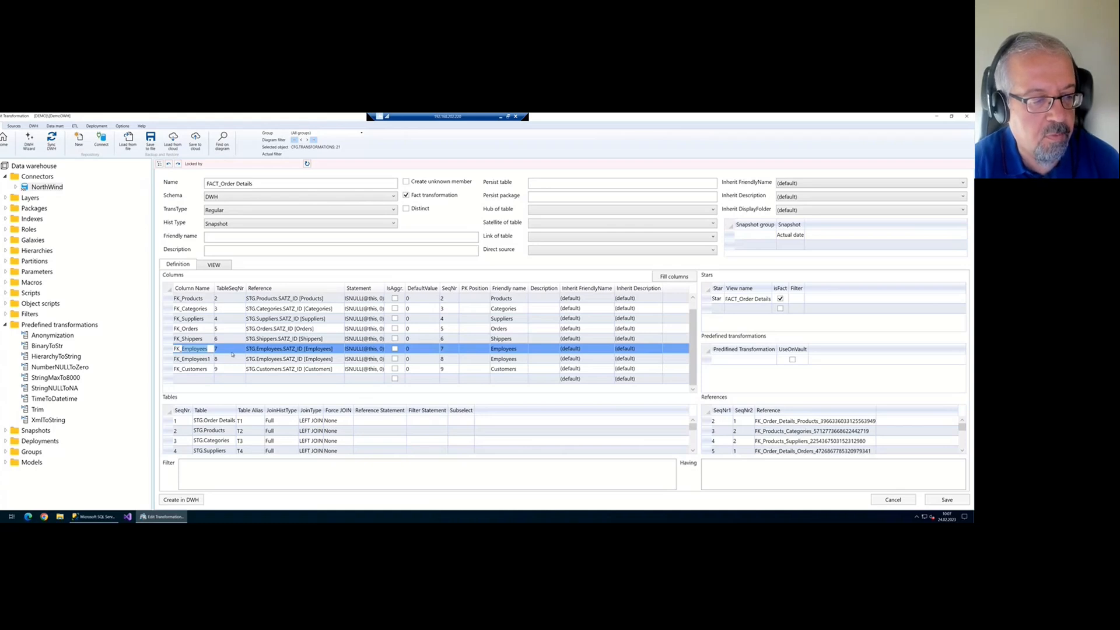
text(Mana)
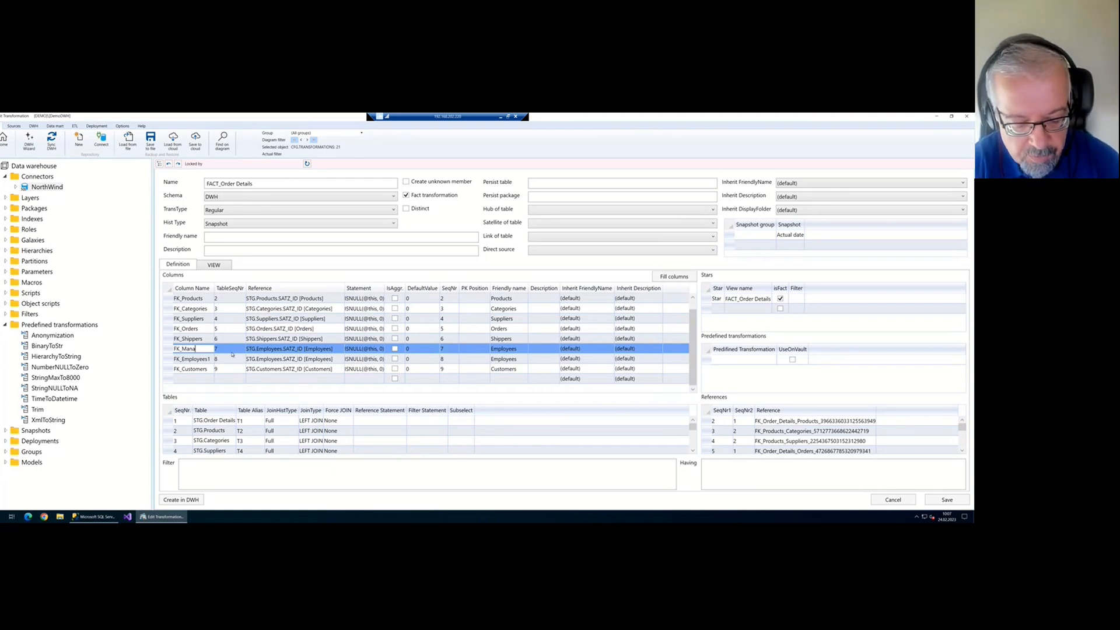
text(ger)
Rename FK_Employees1 to FK_Supervisor and save the transformation
click(203, 359)
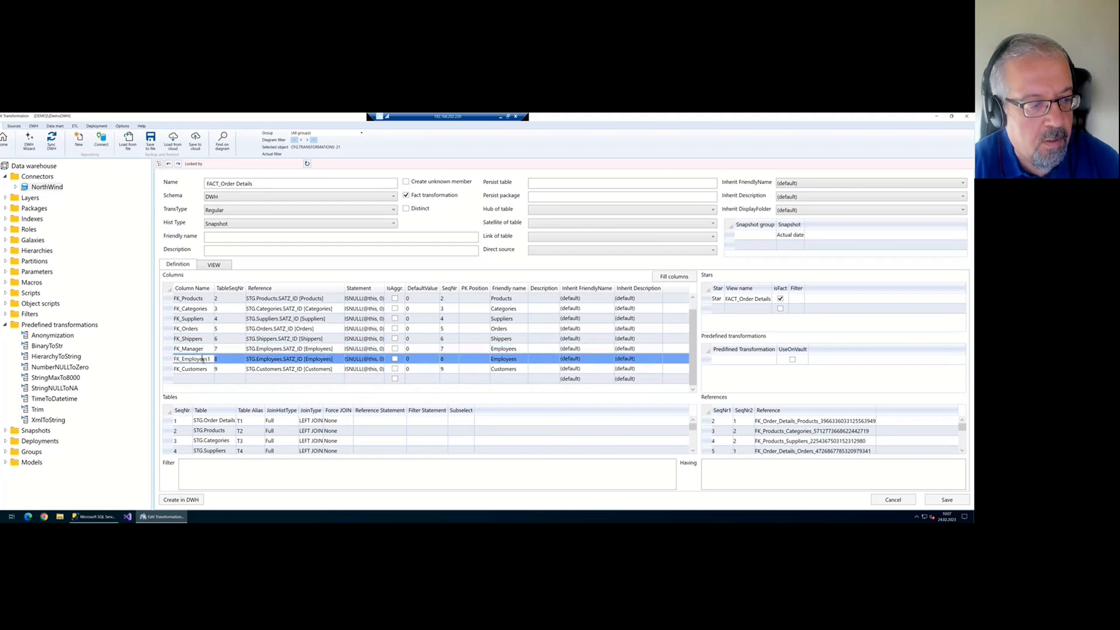
double_click(192, 358)
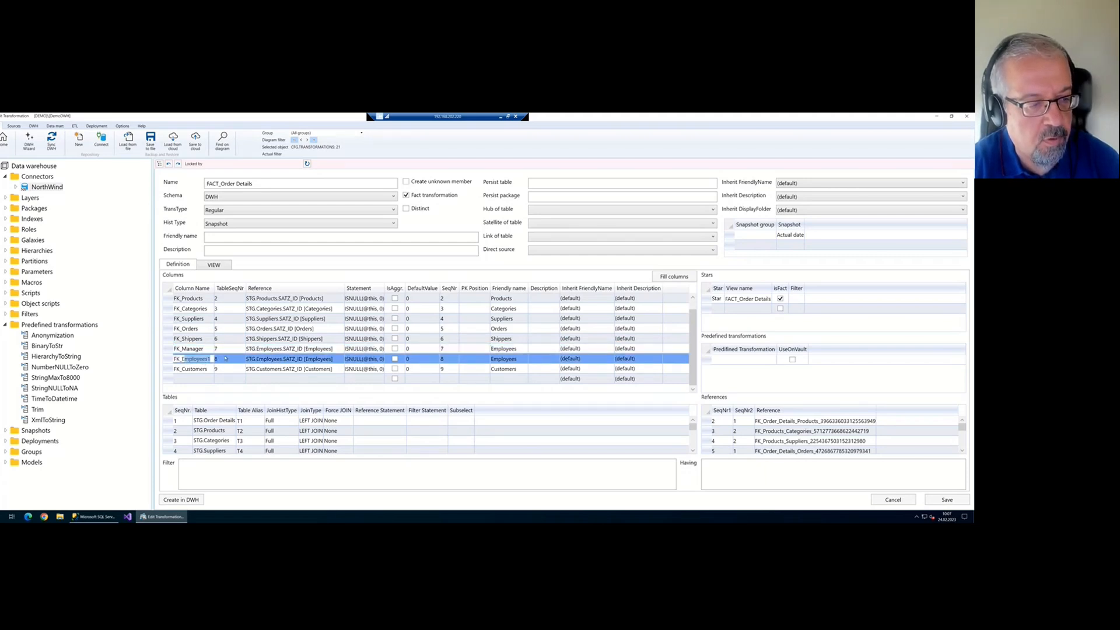
click(194, 360)
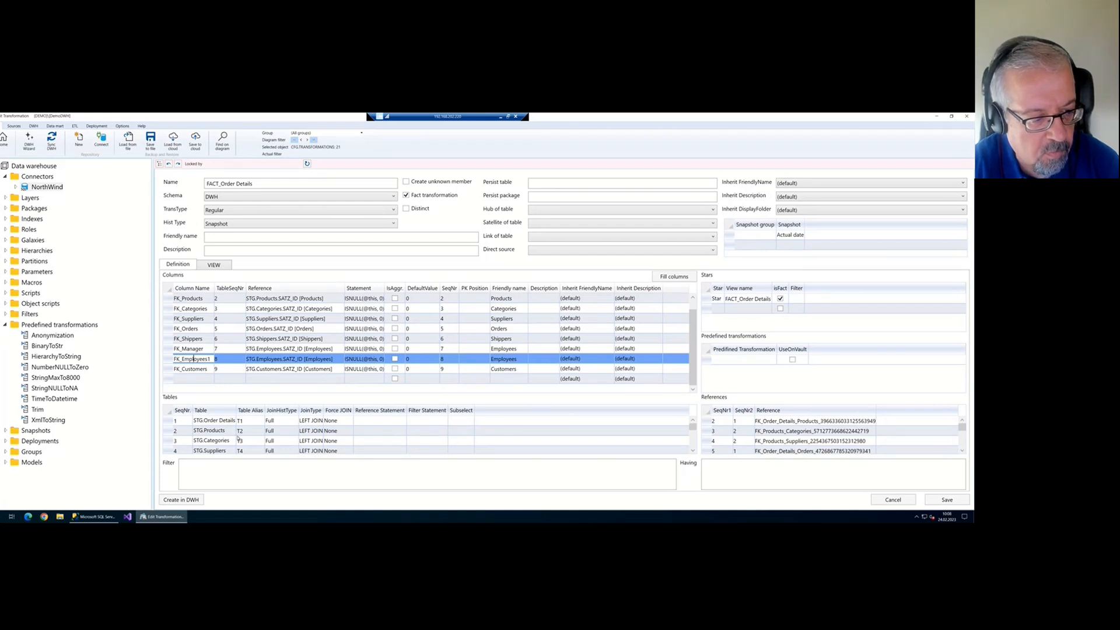
scroll(237, 438, down, 2)
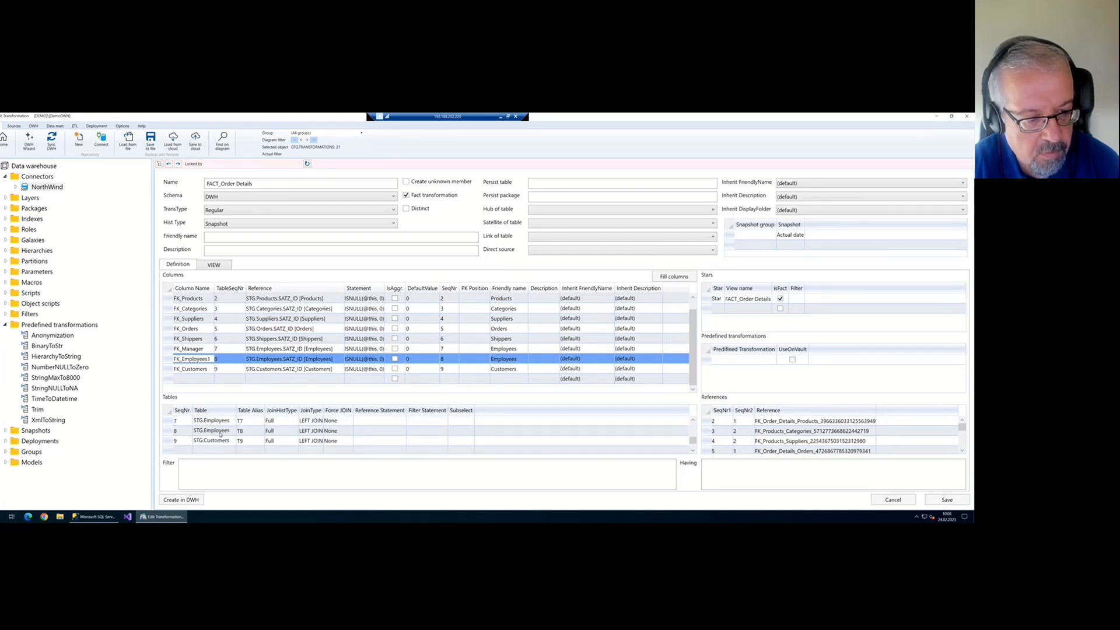
scroll(729, 432, down, 1)
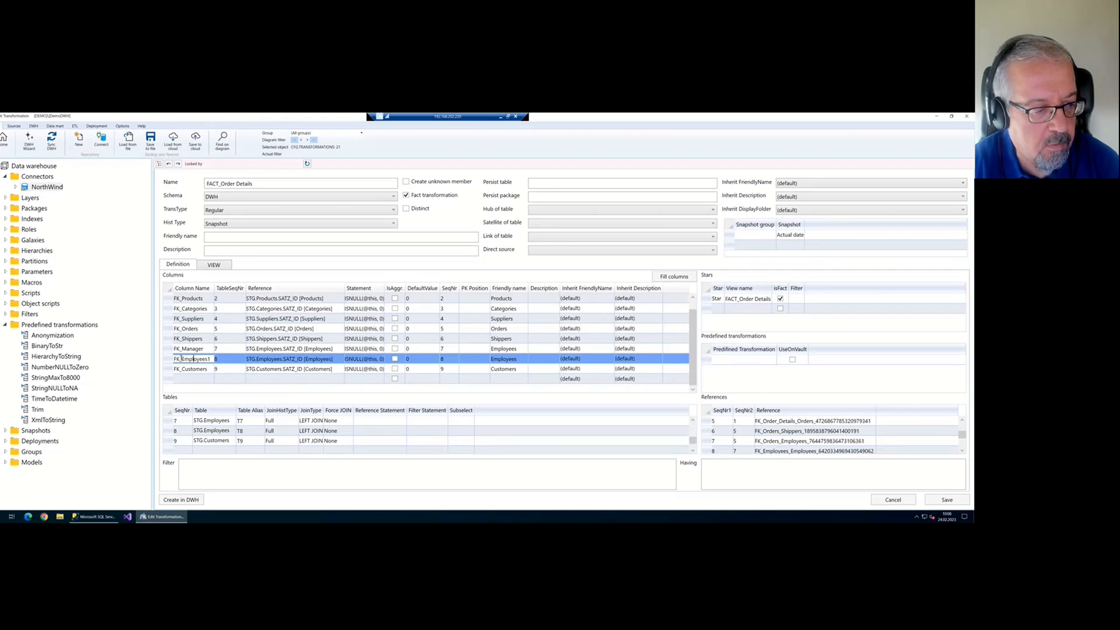
drag(182, 359, 210, 359)
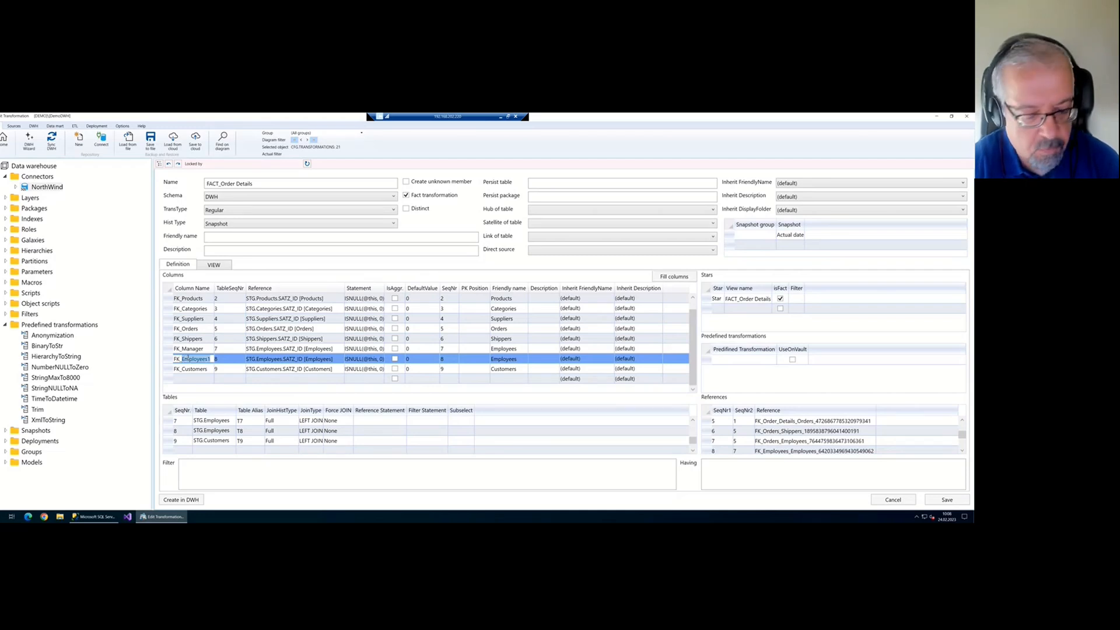
text(Super)
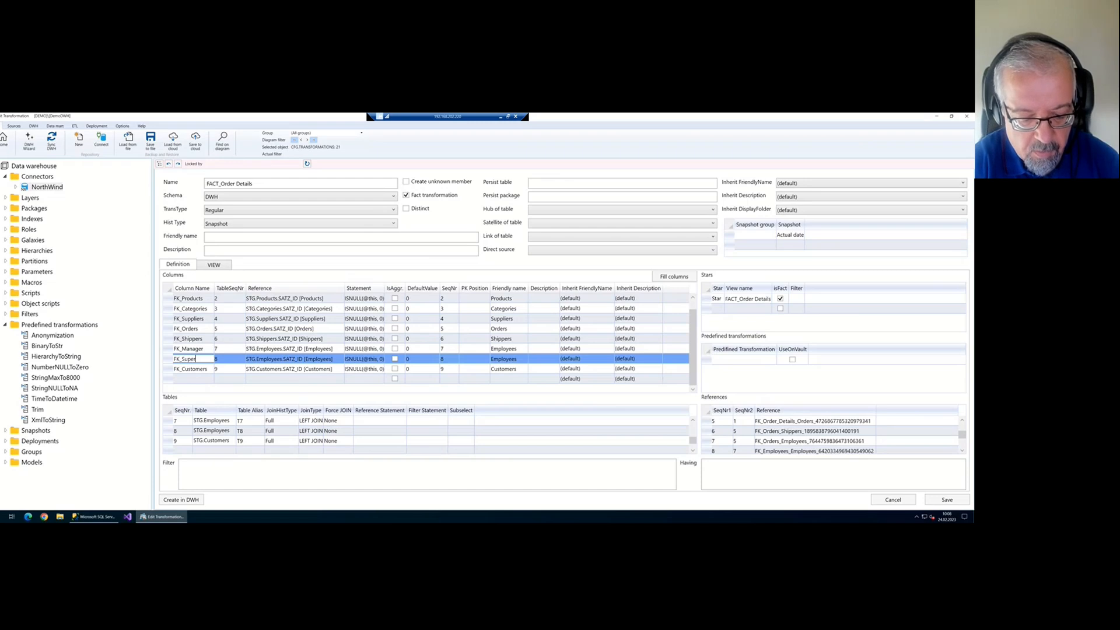
text(viso)
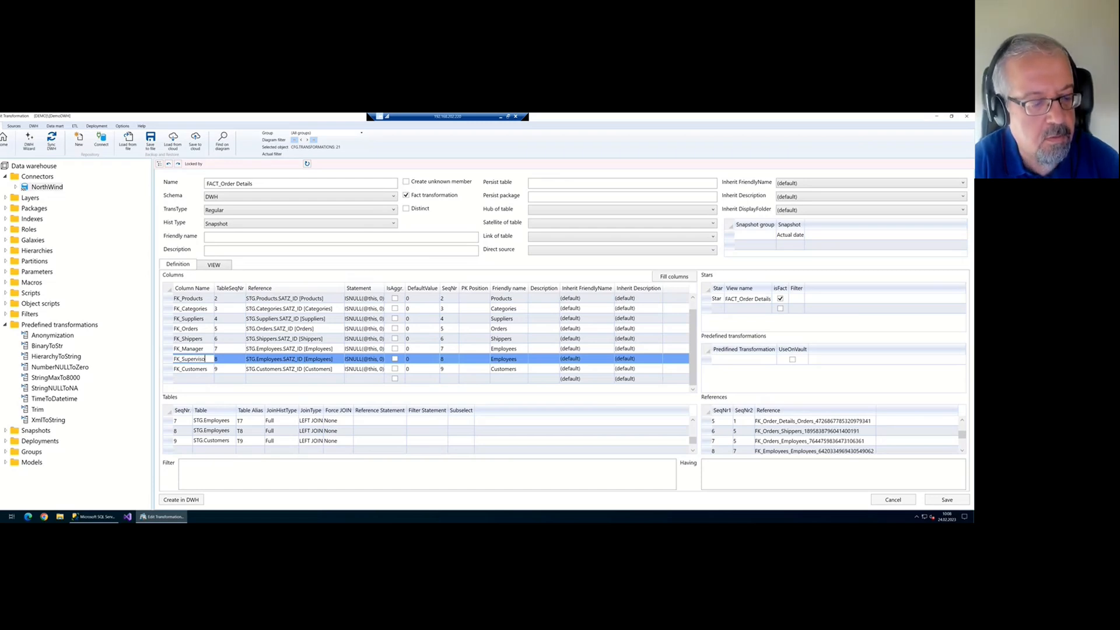
text(r)
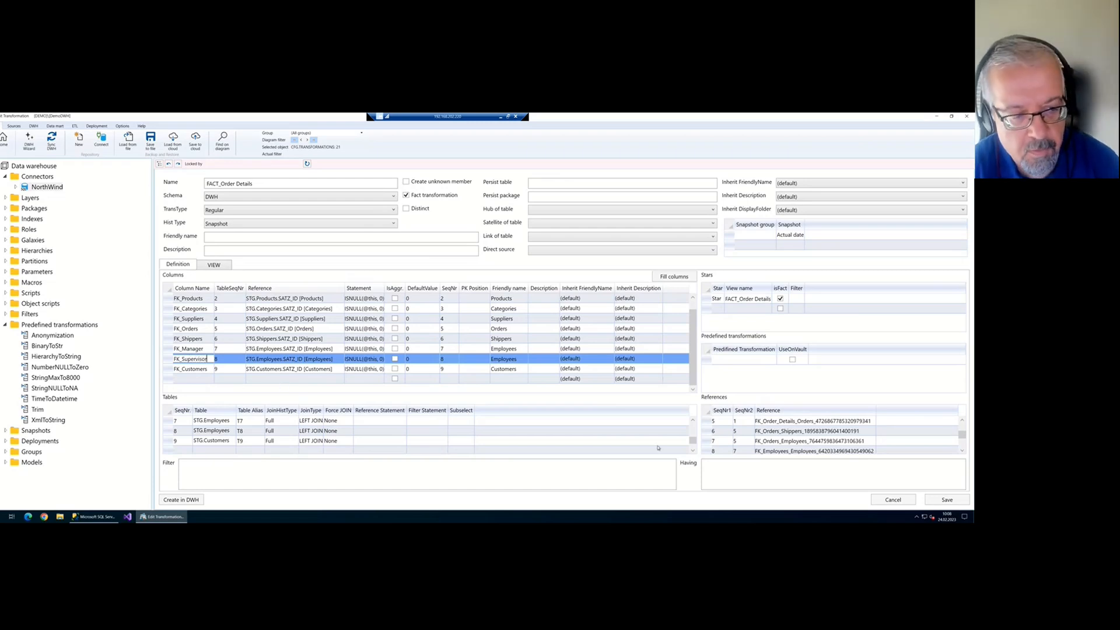
click(947, 500)
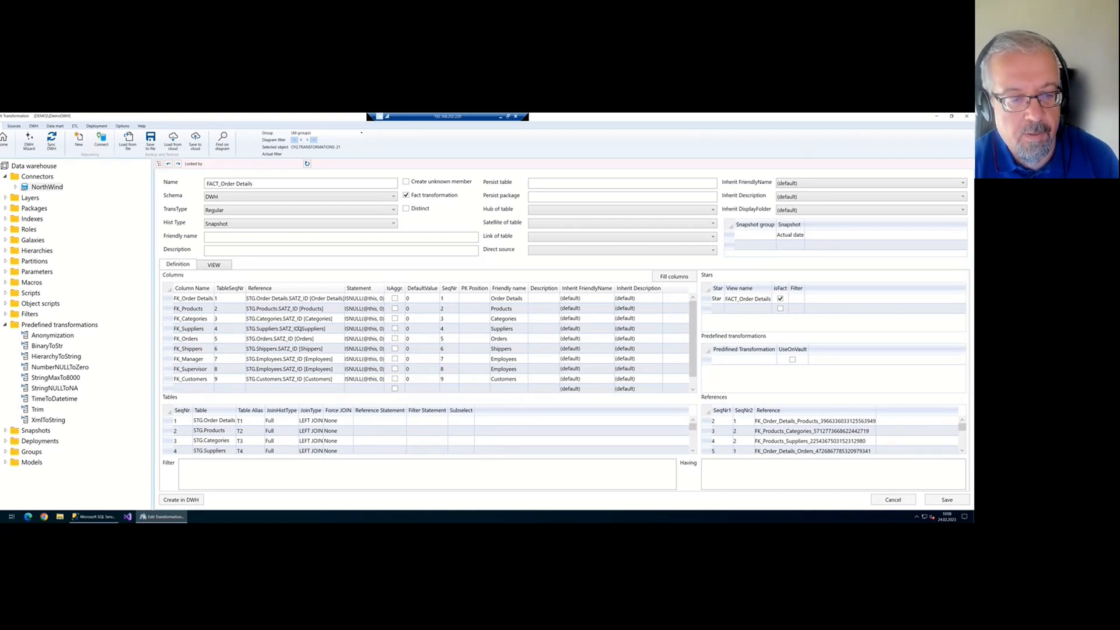
Return to the flow diagram, where DWH.FACT_Order Details feeds STAR.FACT_Order Details
scroll(300, 328, down, 1)
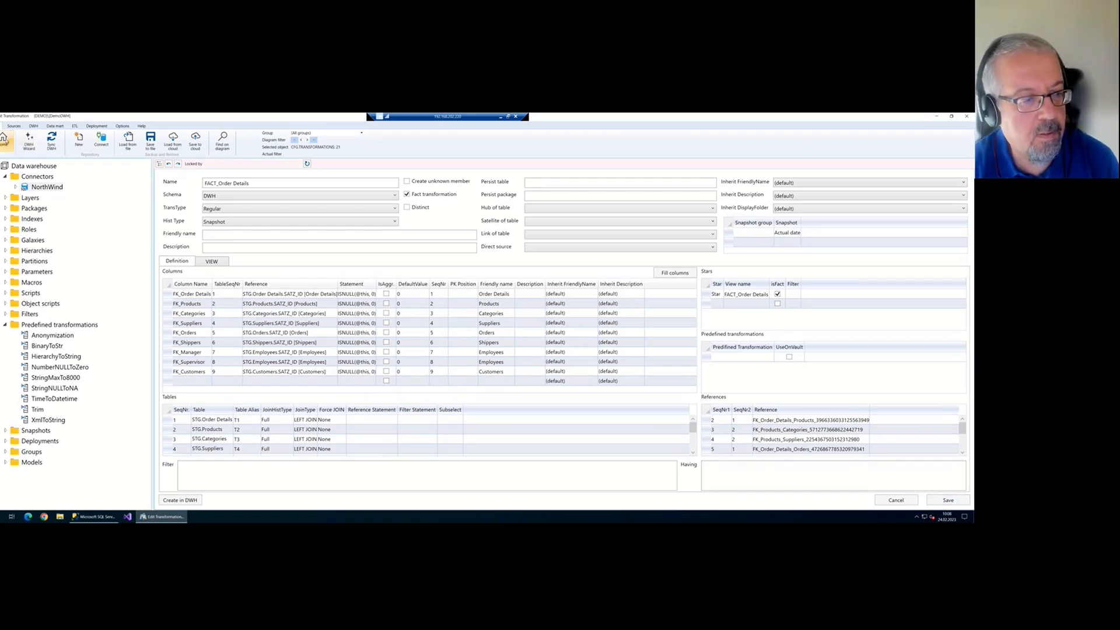
click(4, 139)
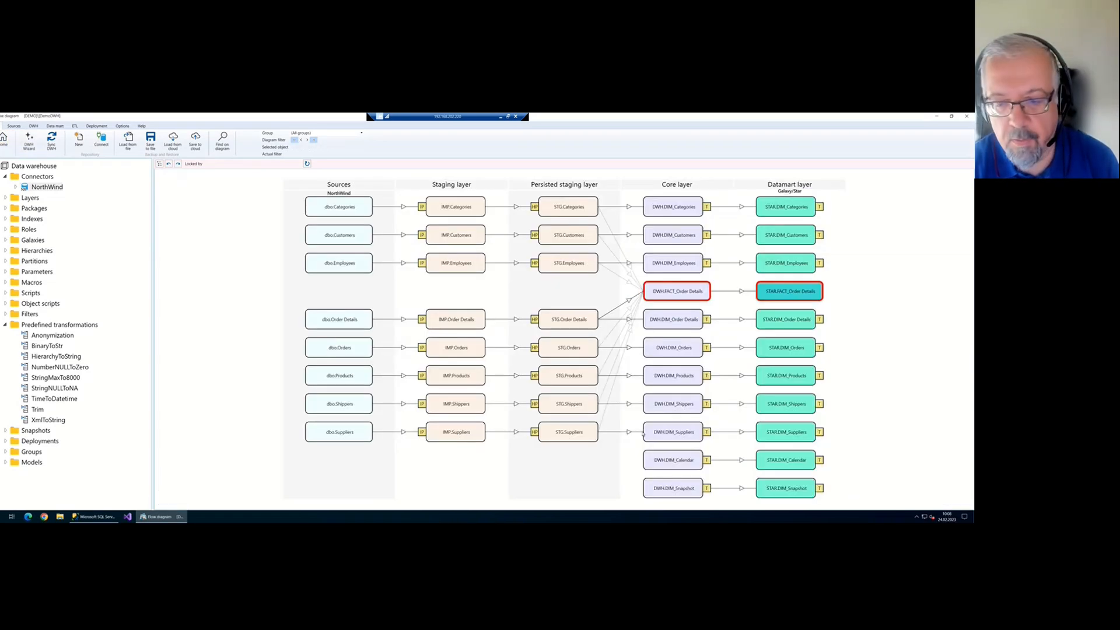
View the DWH.DIM_Calendar transformation, then reopen DWH.FACT_Order Details from the diagram
double_click(687, 463)
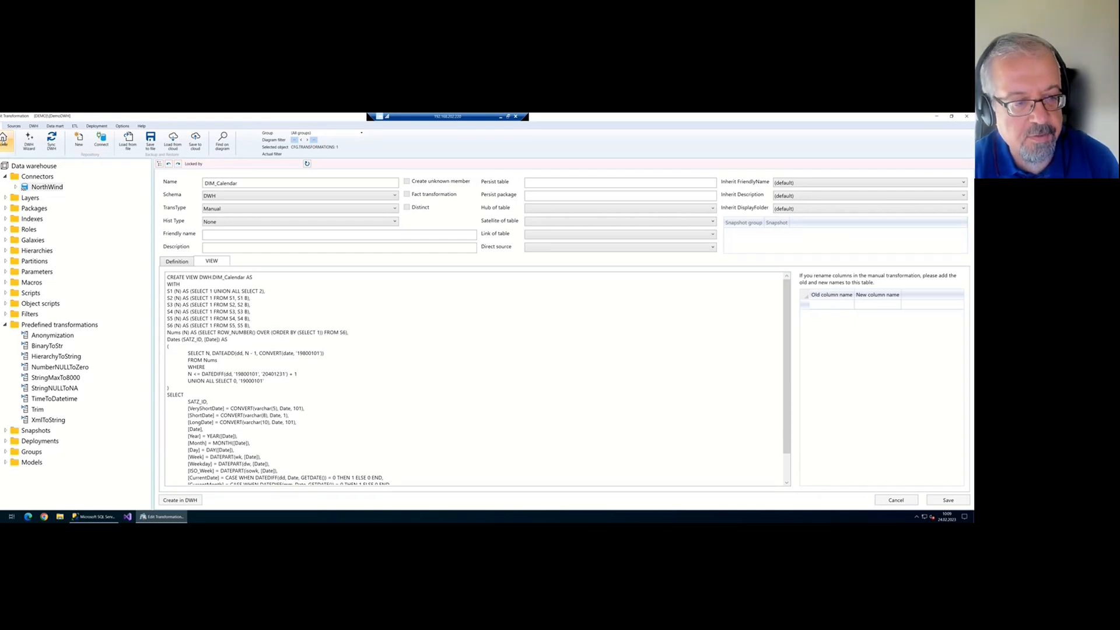
click(3, 140)
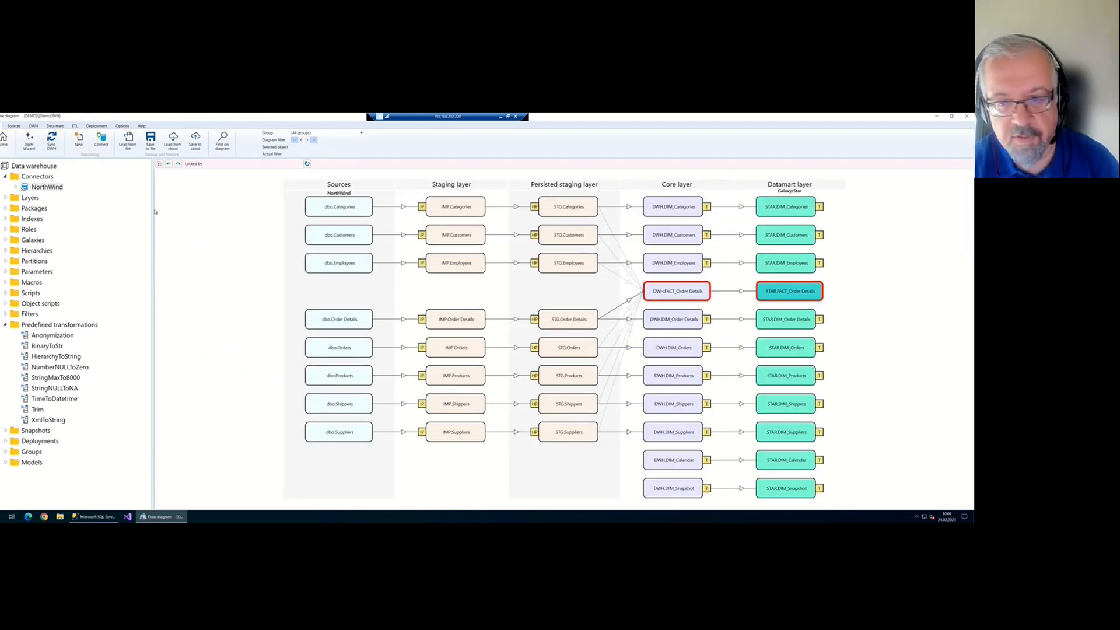
double_click(677, 291)
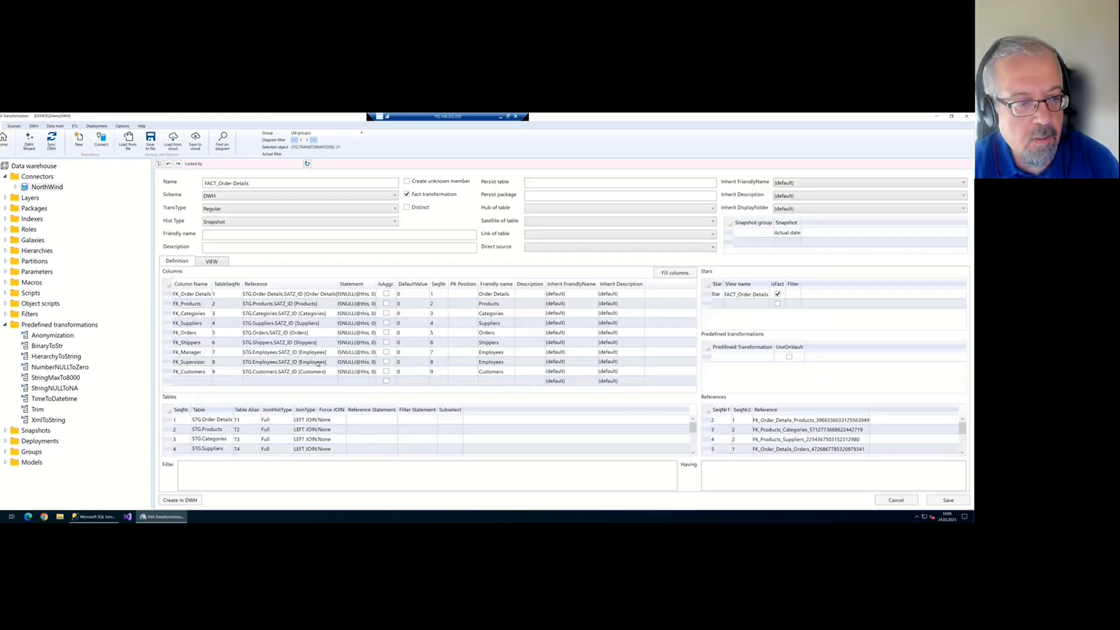
Add an OrderDate column sourced from table 5, STG.Orders.OrderDate, and commit the row
click(225, 382)
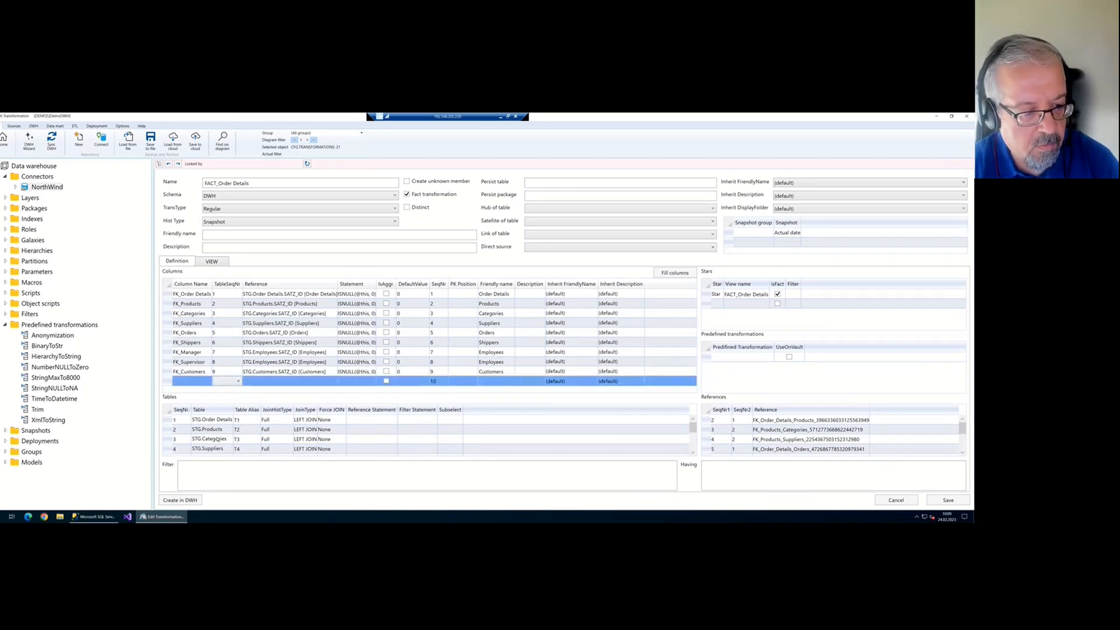
scroll(222, 435, down, 1)
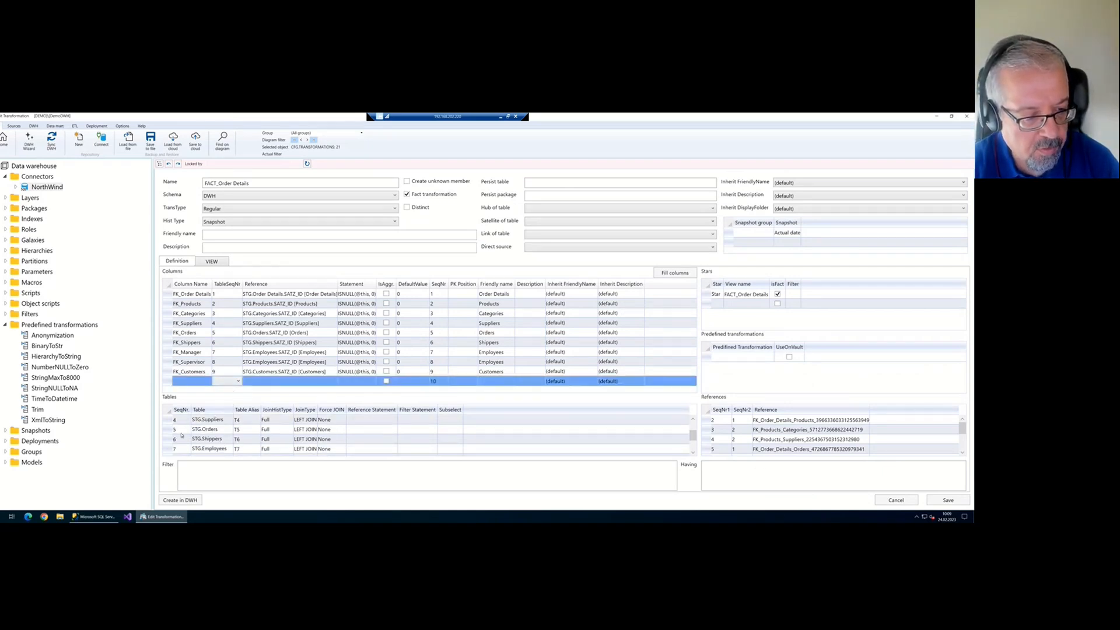
click(180, 430)
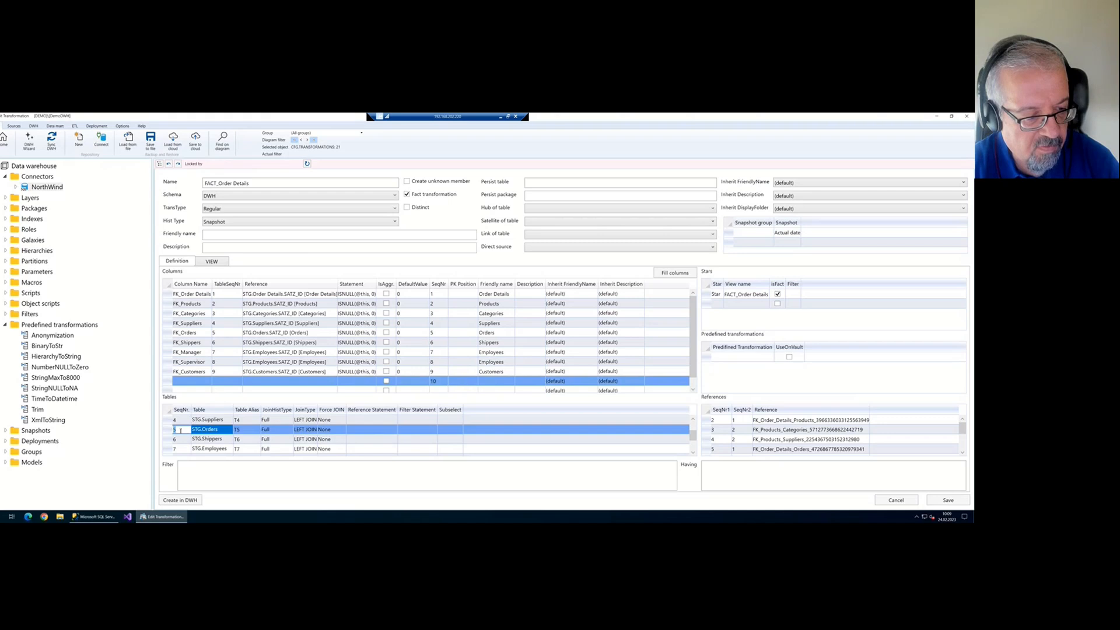
click(222, 383)
click(227, 424)
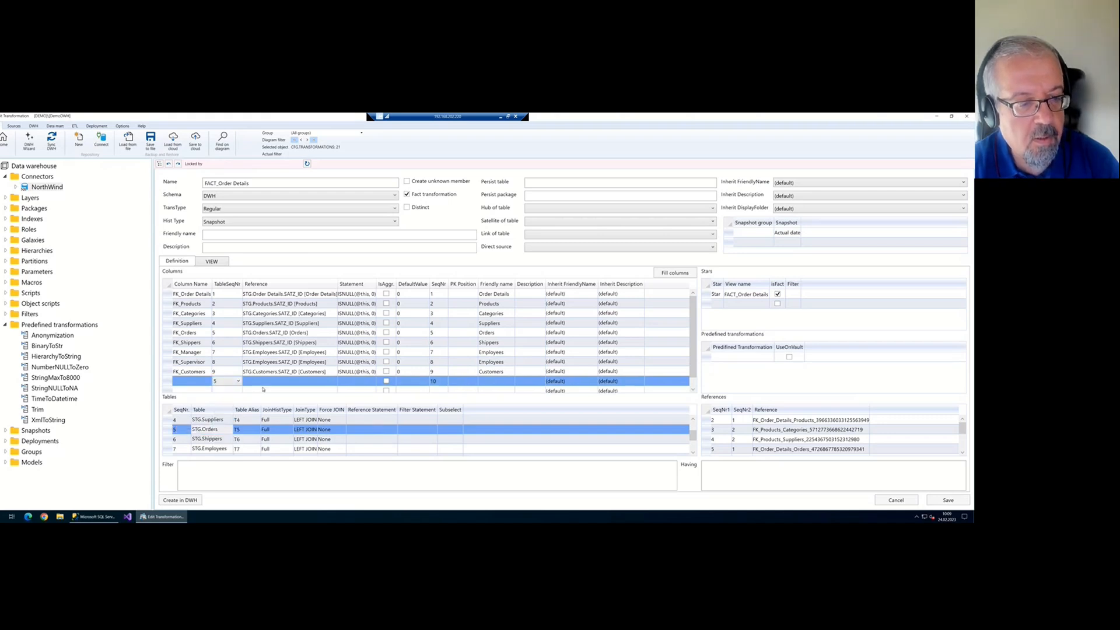
click(264, 383)
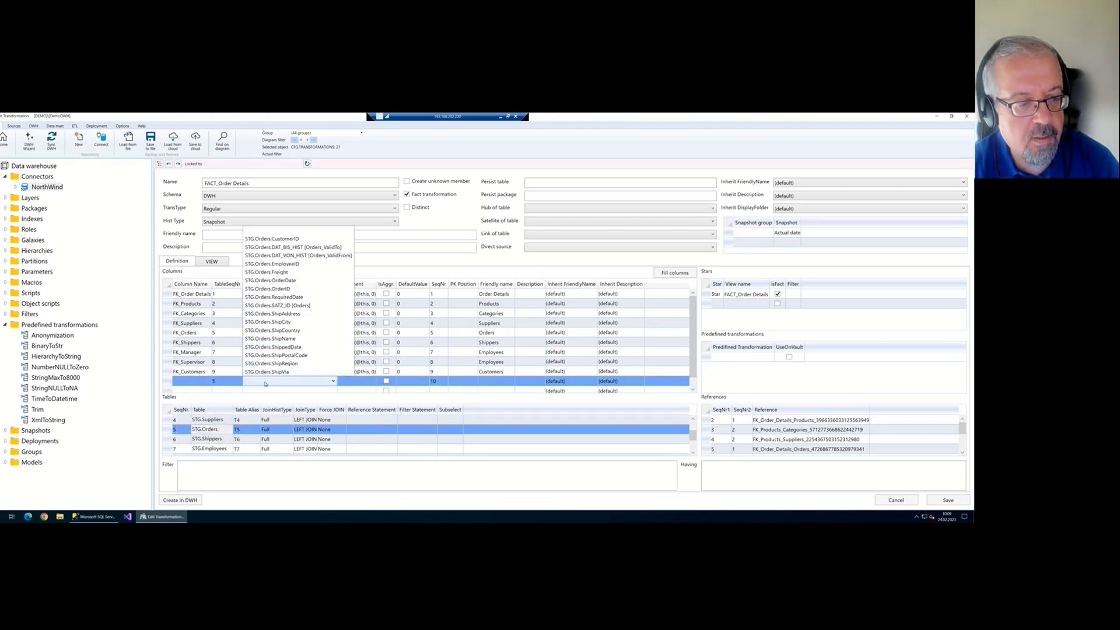
click(297, 280)
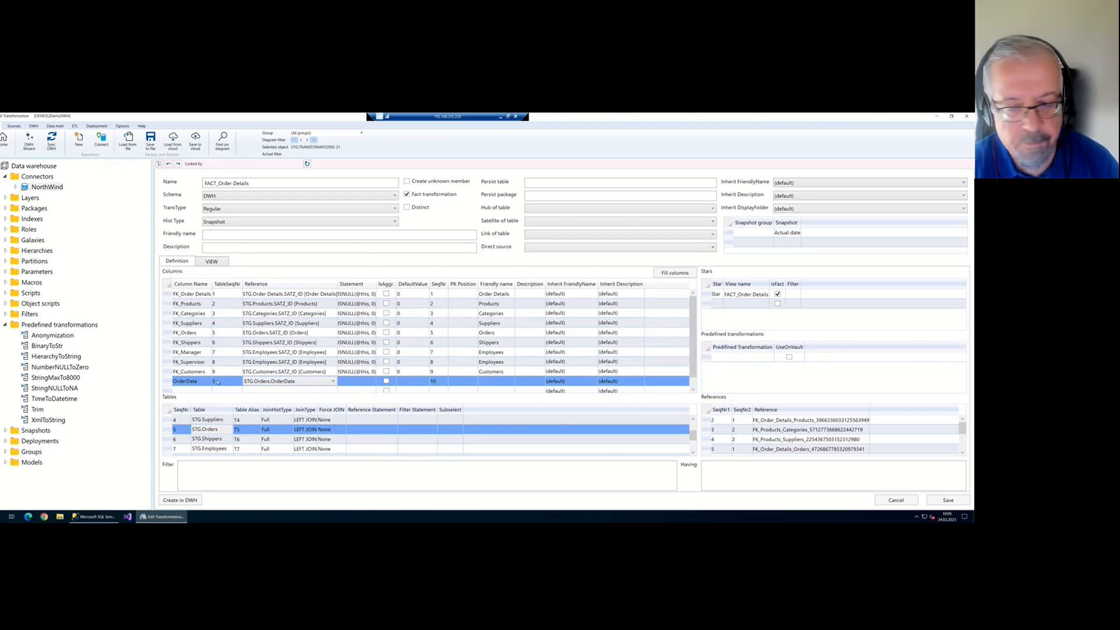
click(949, 499)
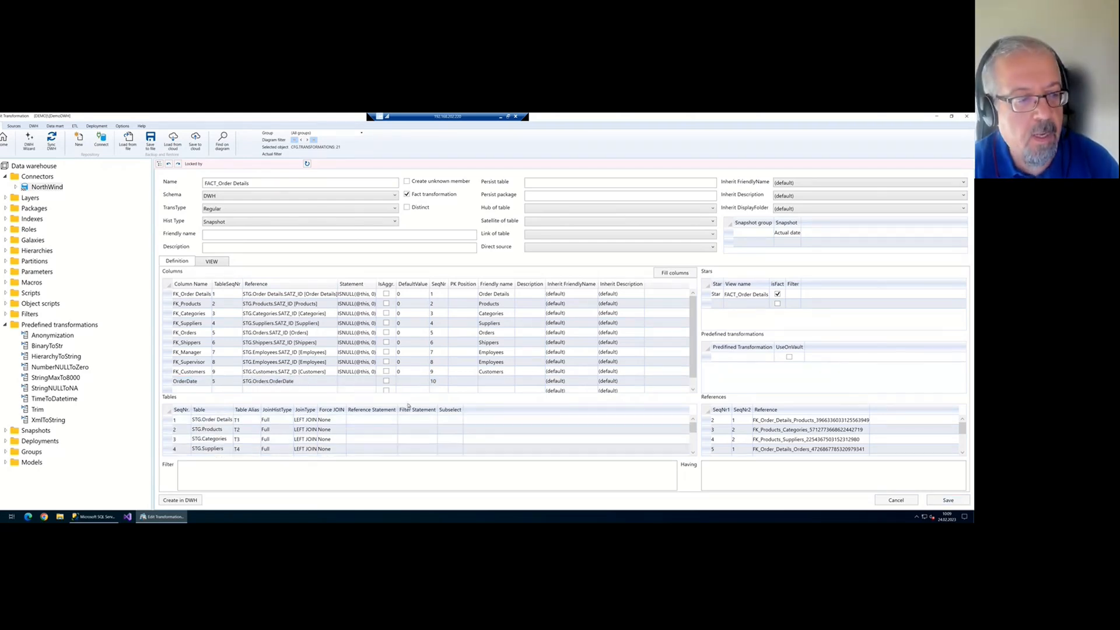
click(197, 381)
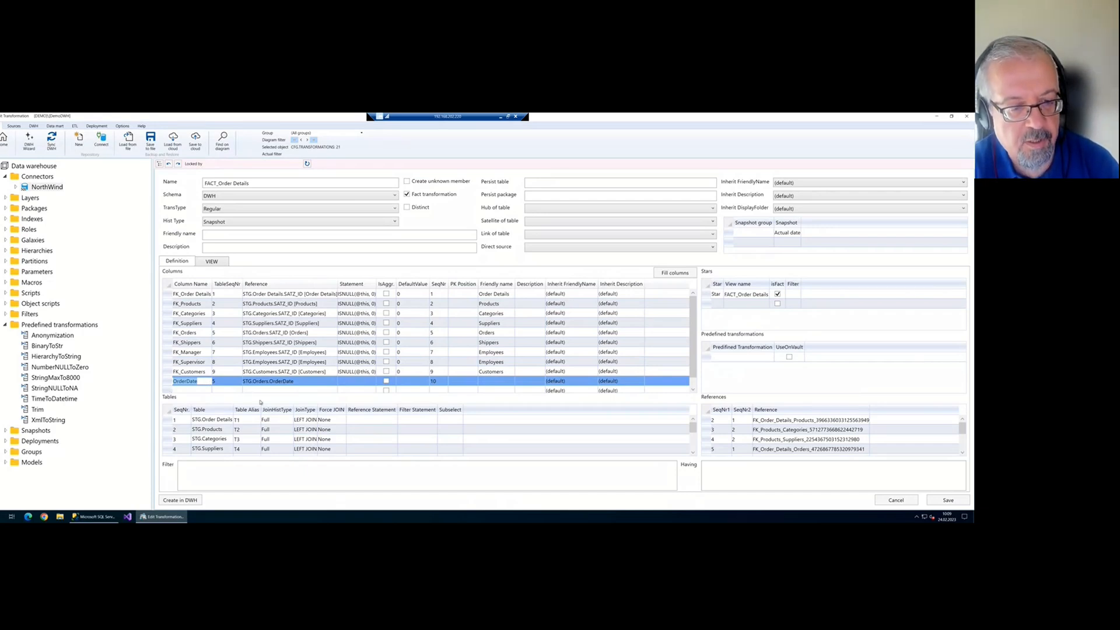
click(358, 382)
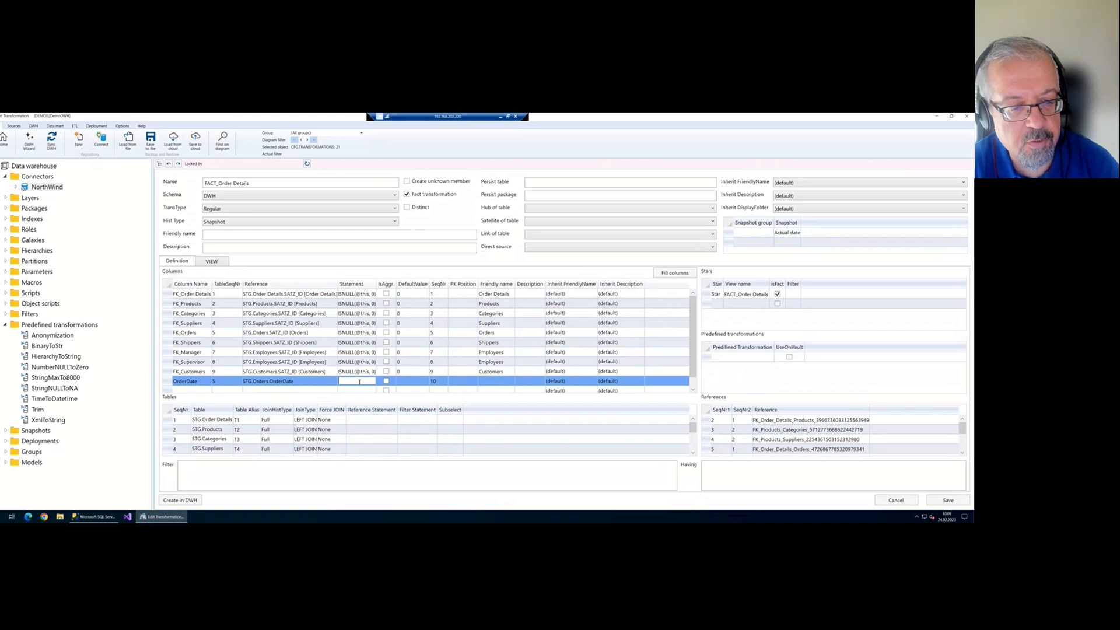
right_click(360, 381)
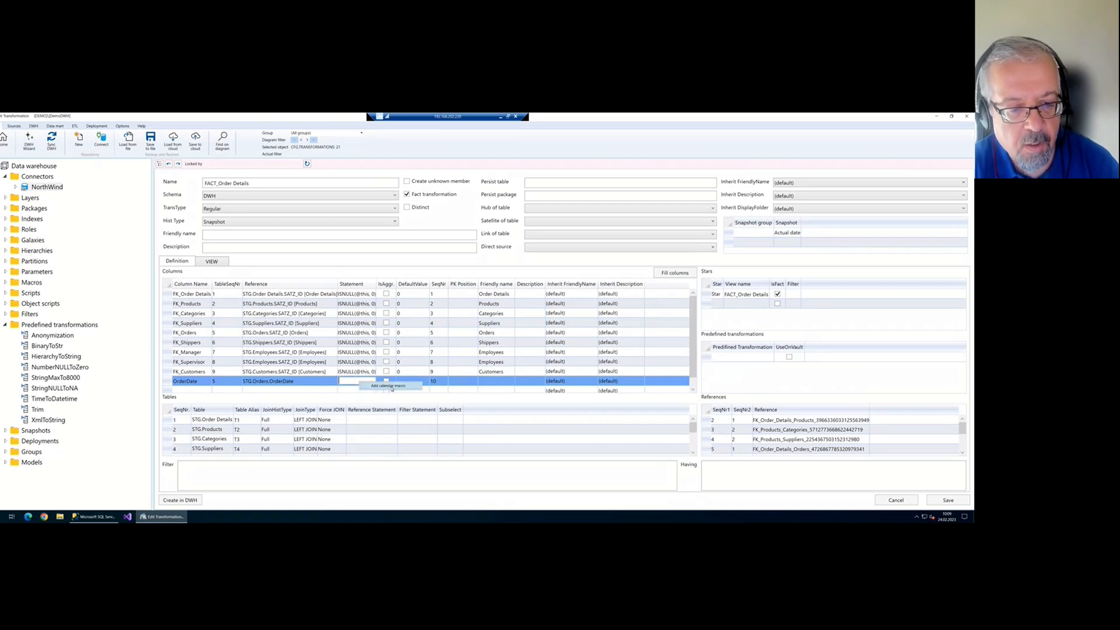
click(390, 386)
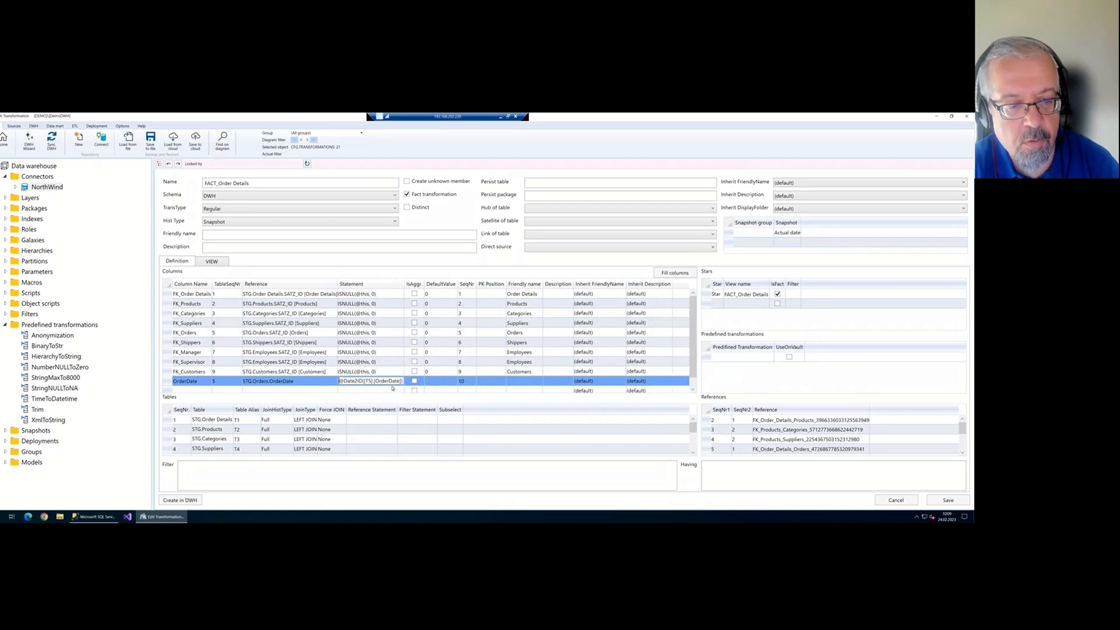
click(949, 501)
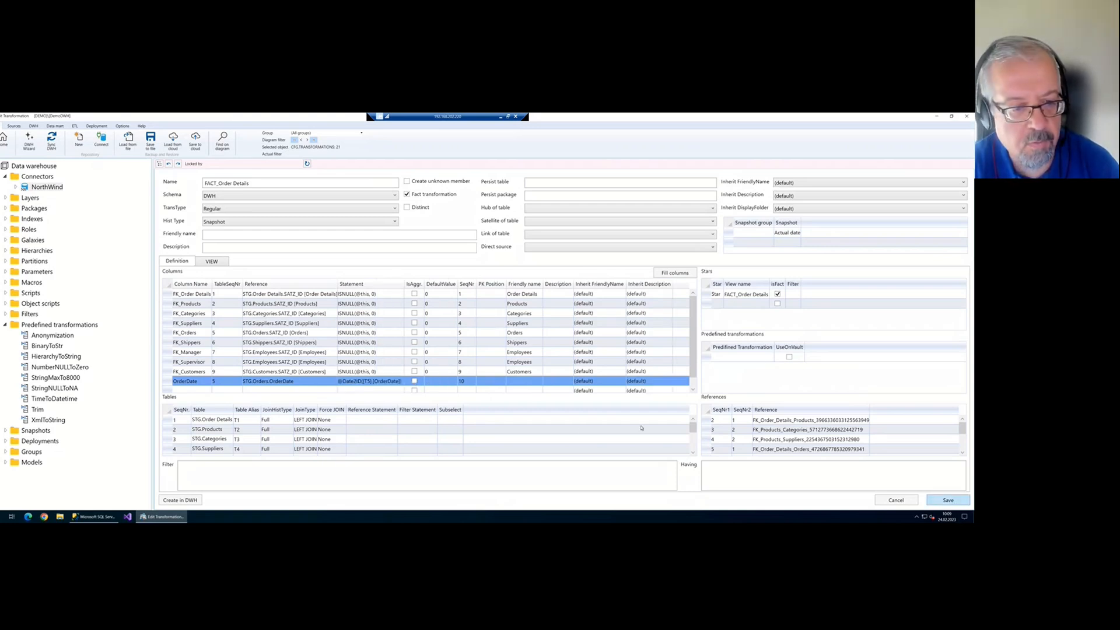
Inspect the Date2ID call in the OrderDate statement and save the transformation again
click(368, 382)
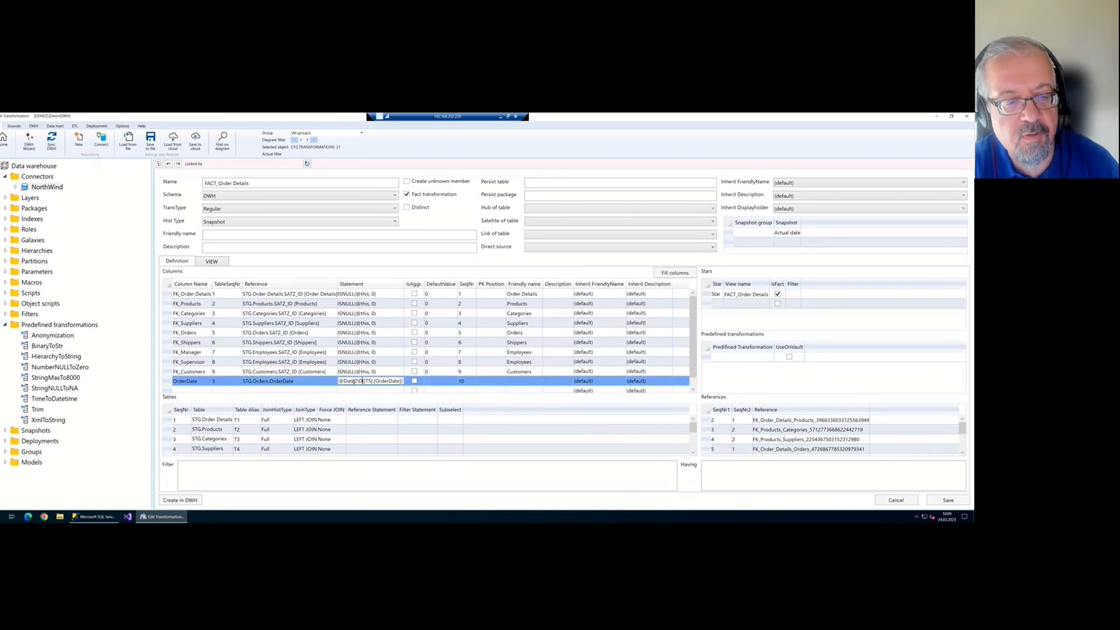
drag(363, 381, 332, 383)
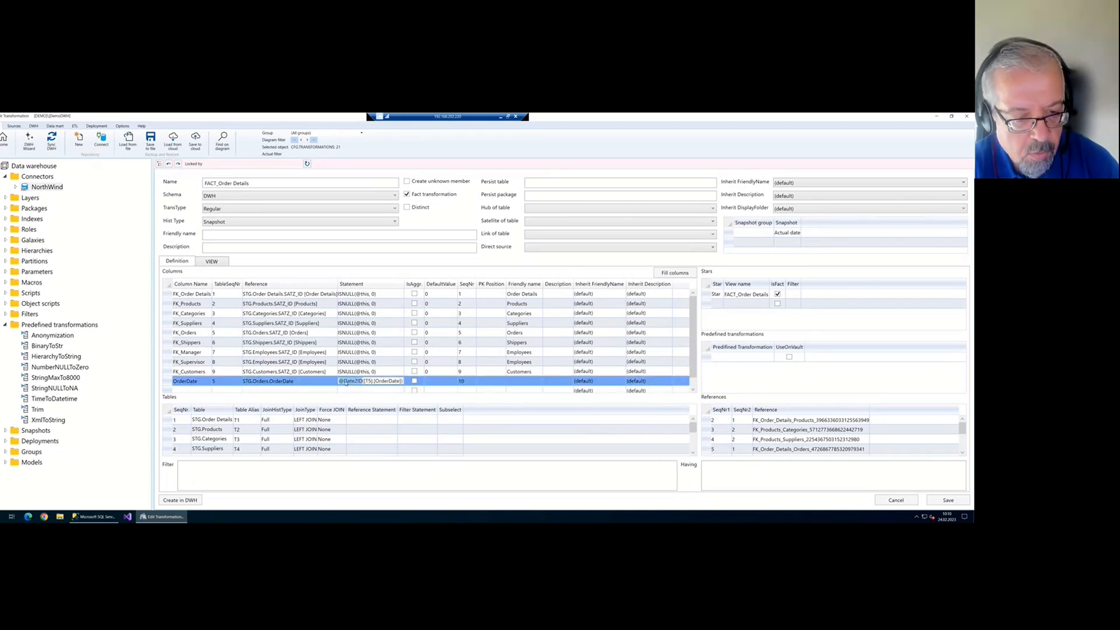
click(345, 382)
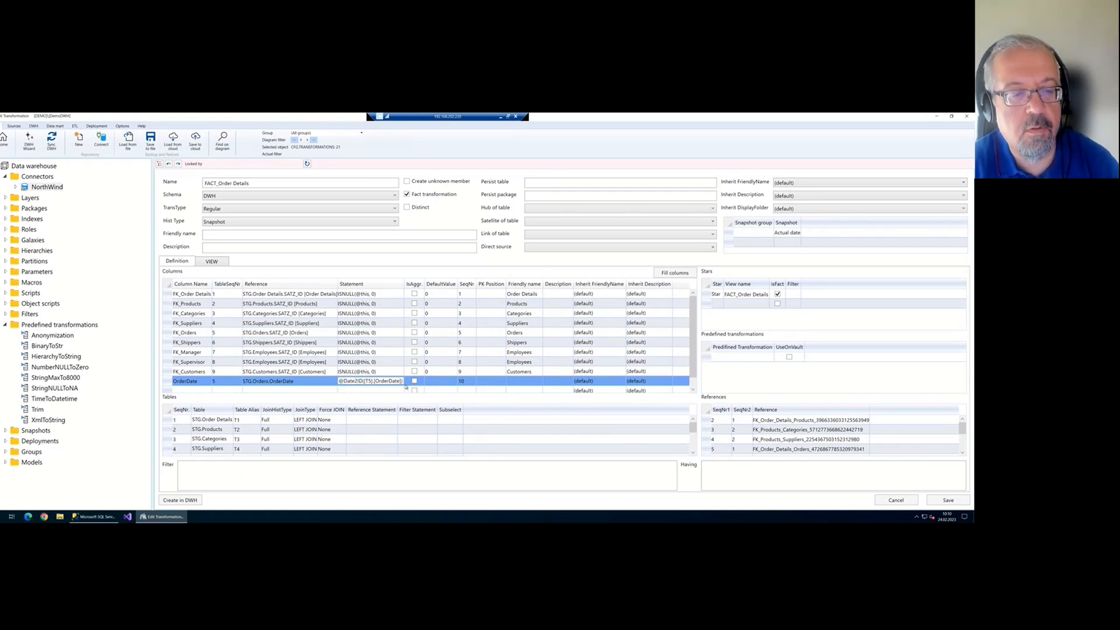
key(shift+Right)
key(shift+Right)
key(shift+Right)
key(shift+Right)
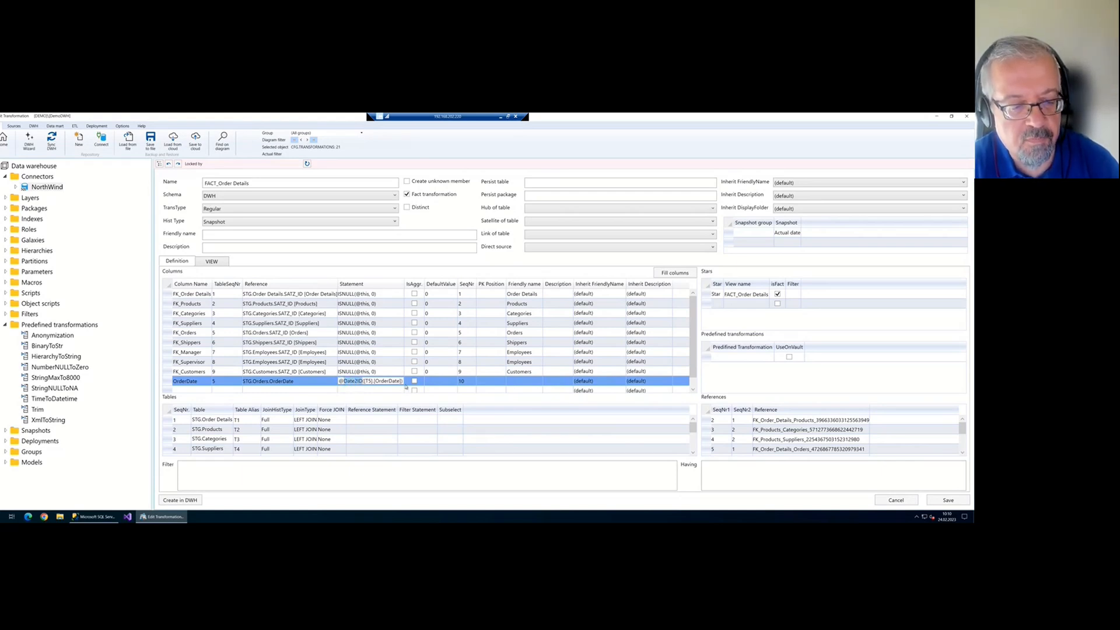
key(Home)
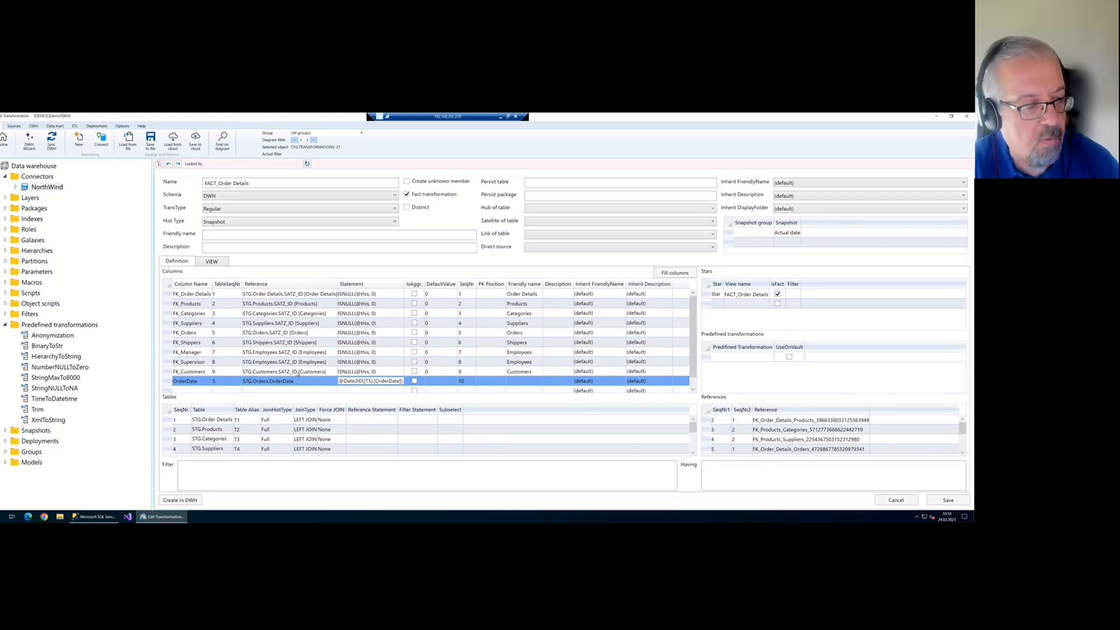
click(966, 502)
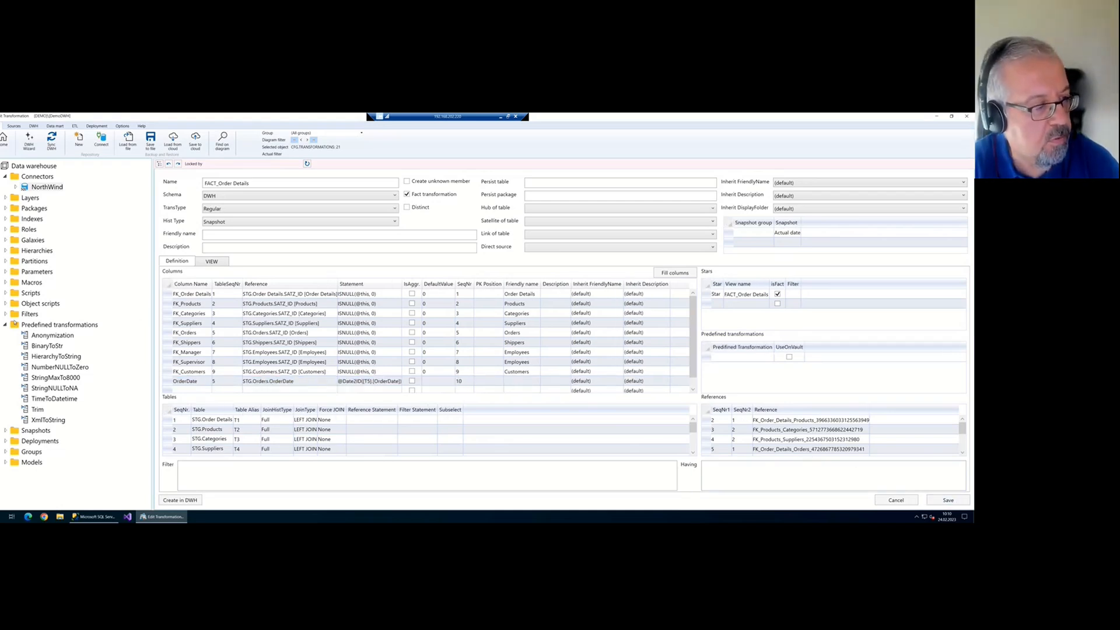
click(5, 324)
Open the Date2ID macro from the repository for editing, keeping T-SQL as its language
click(4, 282)
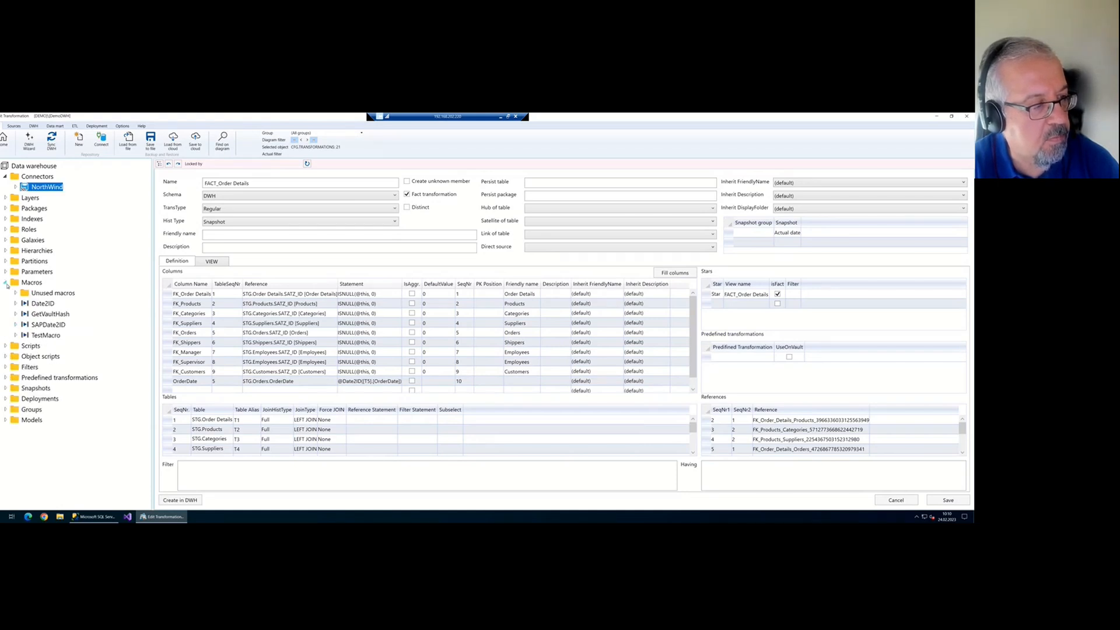
click(46, 303)
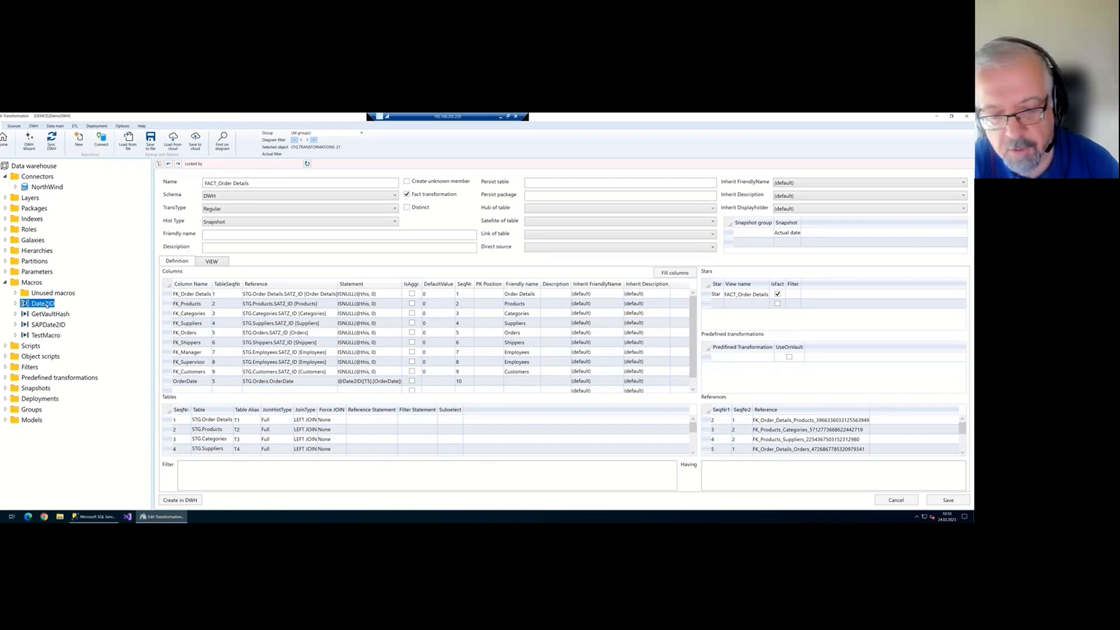
right_click(47, 305)
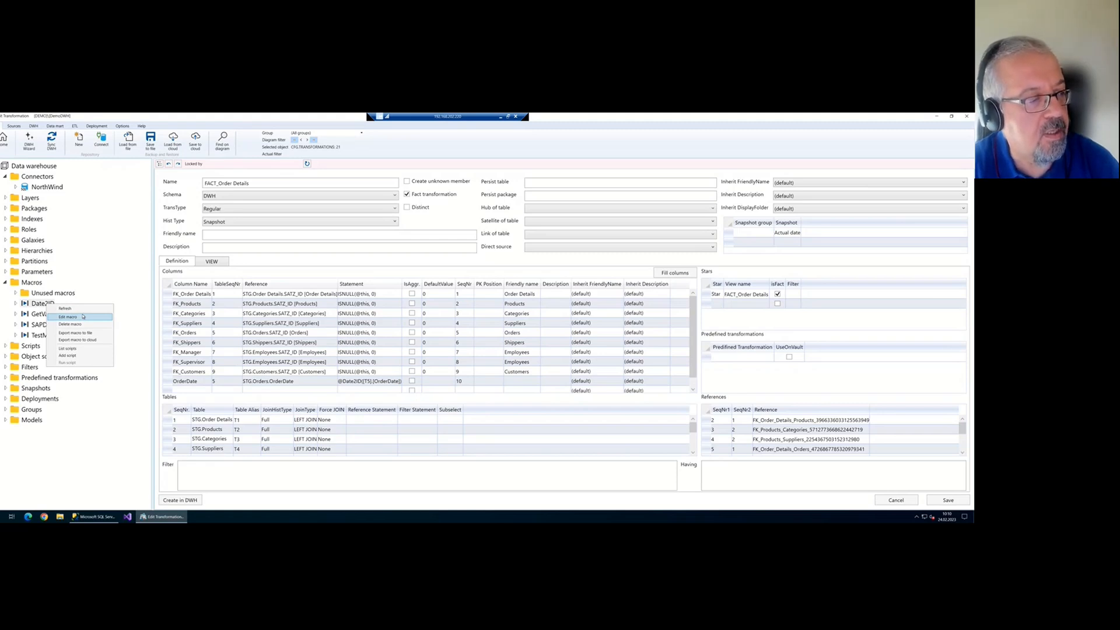
click(82, 316)
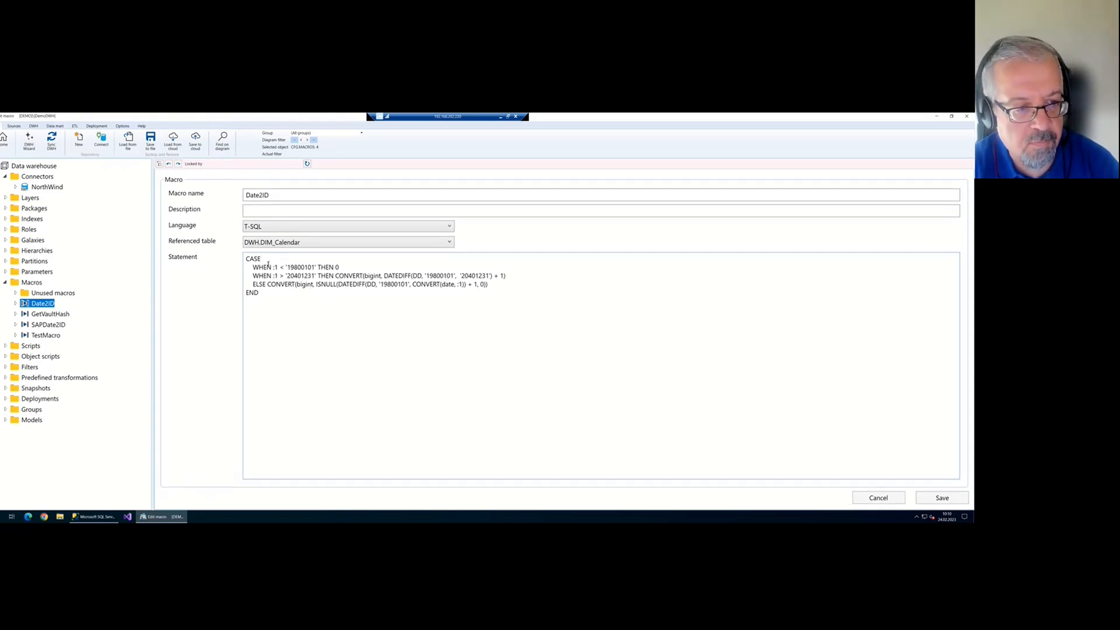
click(261, 228)
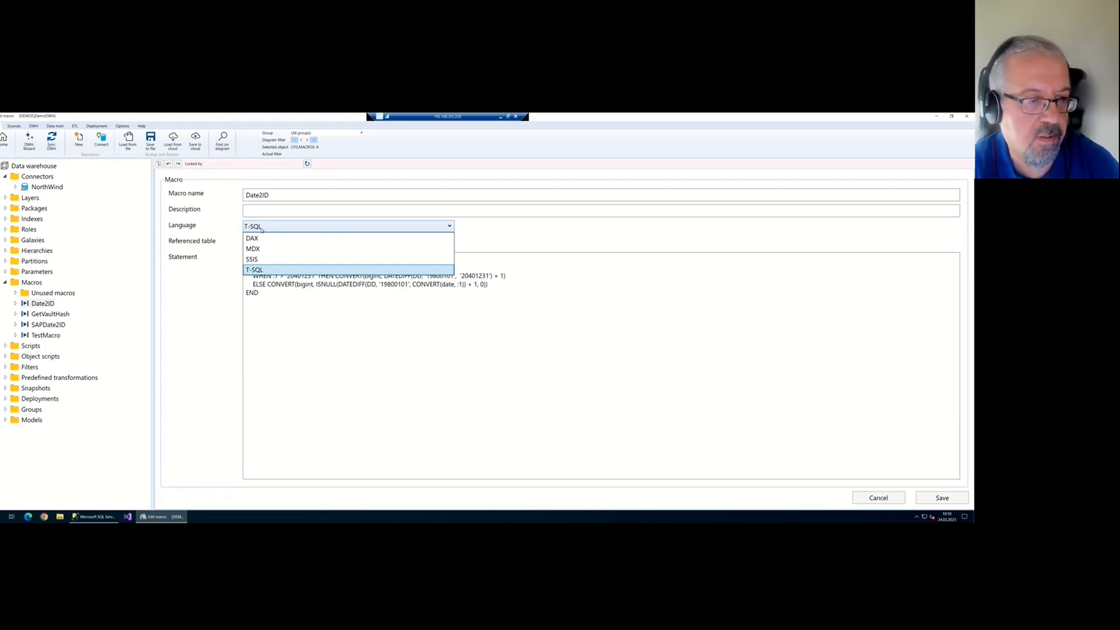
click(261, 229)
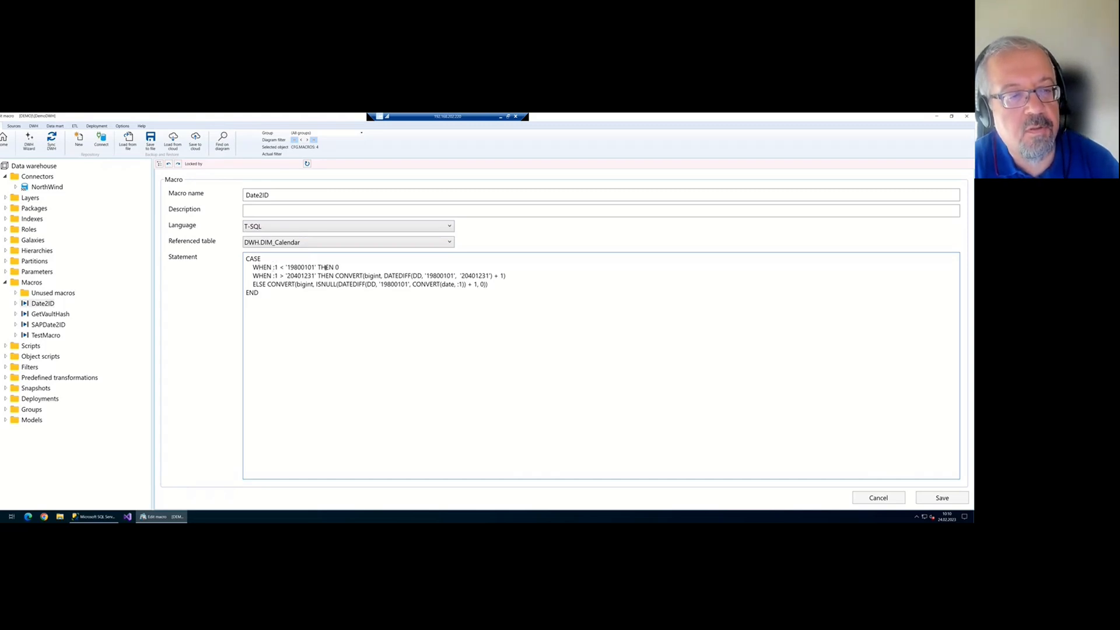
Examine the :1 parameter placeholders in the macro's WHEN lines
key(shift+Right)
key(shift+Right)
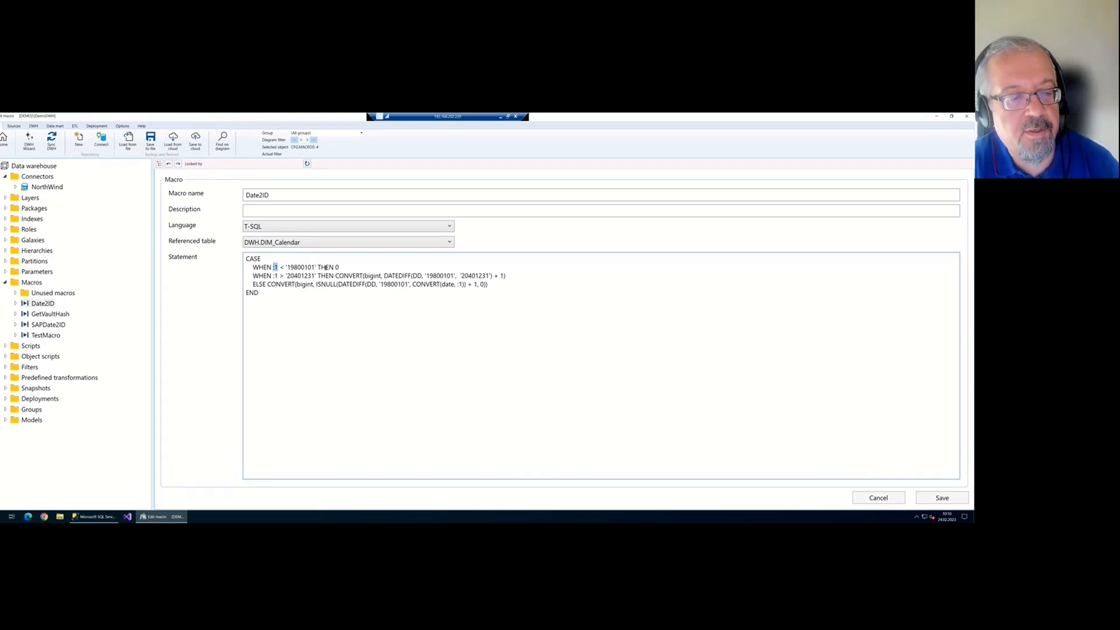
key(Right)
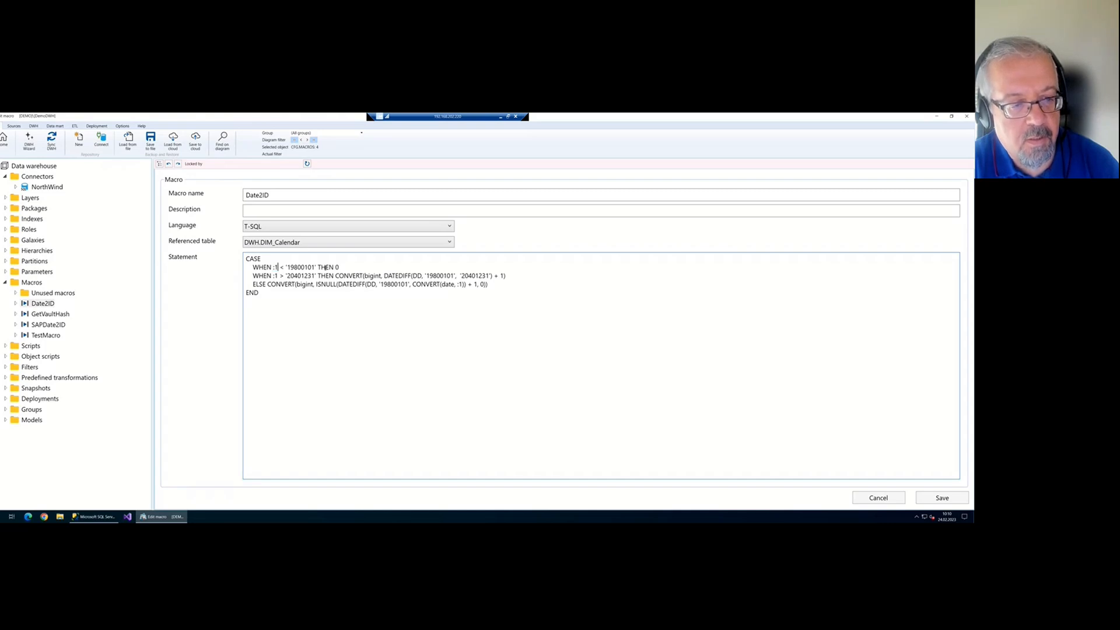
key(shift+Left)
key(shift+Left)
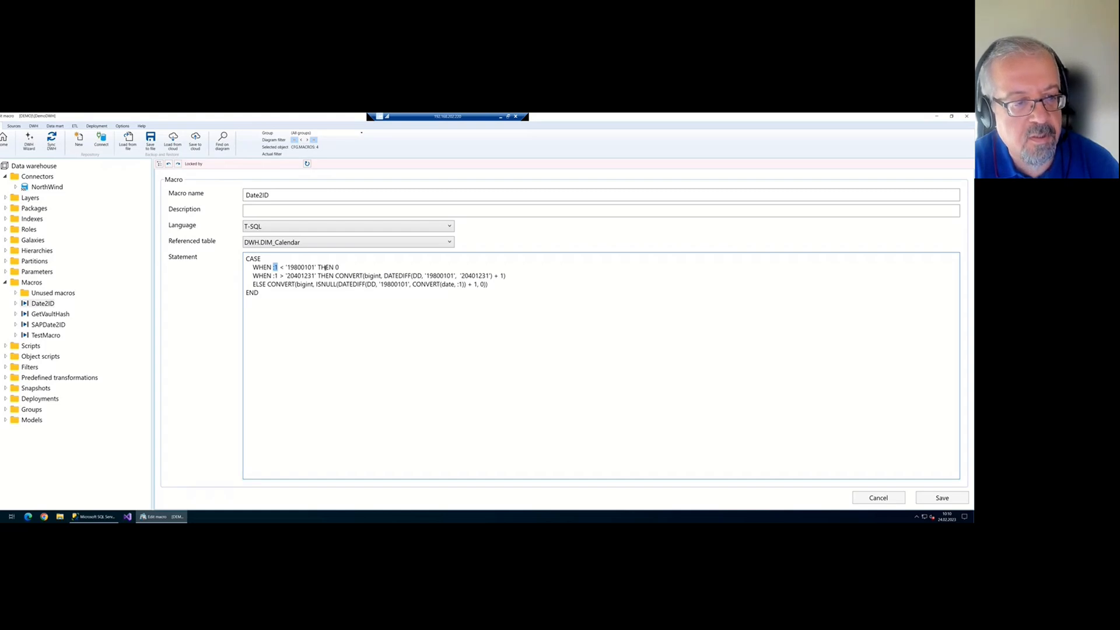
key(Down)
key(shift+Right)
key(shift+Right)
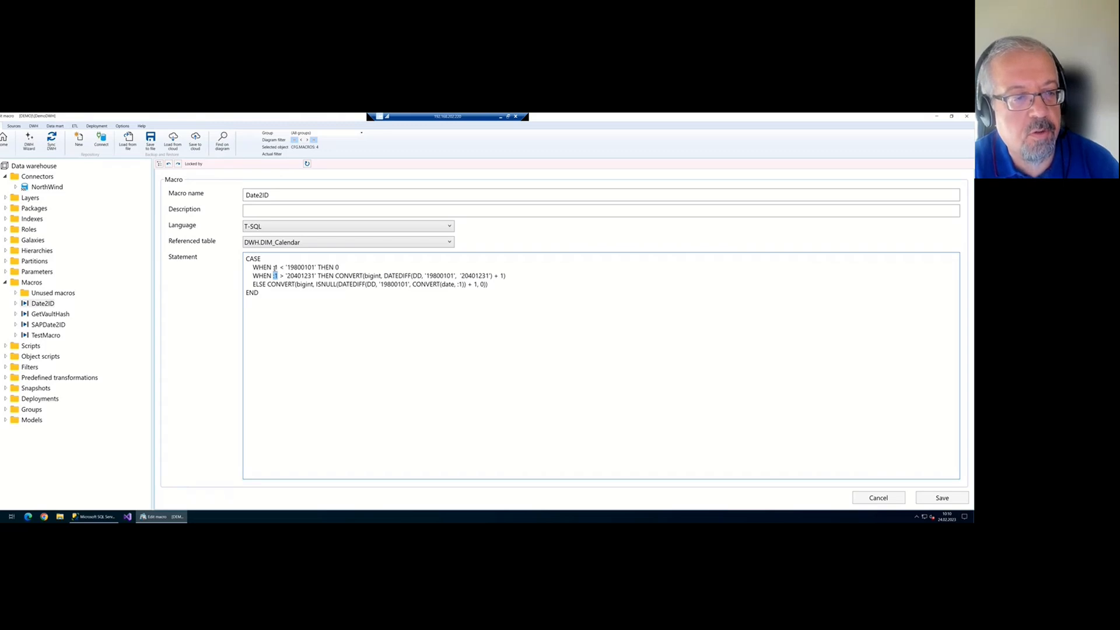
drag(273, 267, 279, 267)
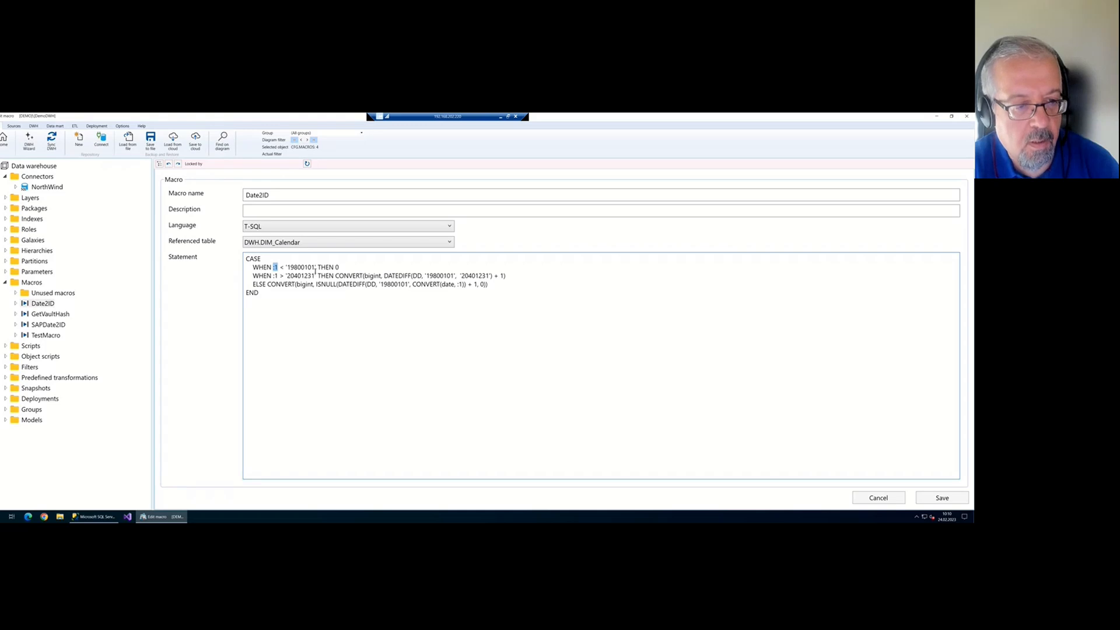
click(288, 193)
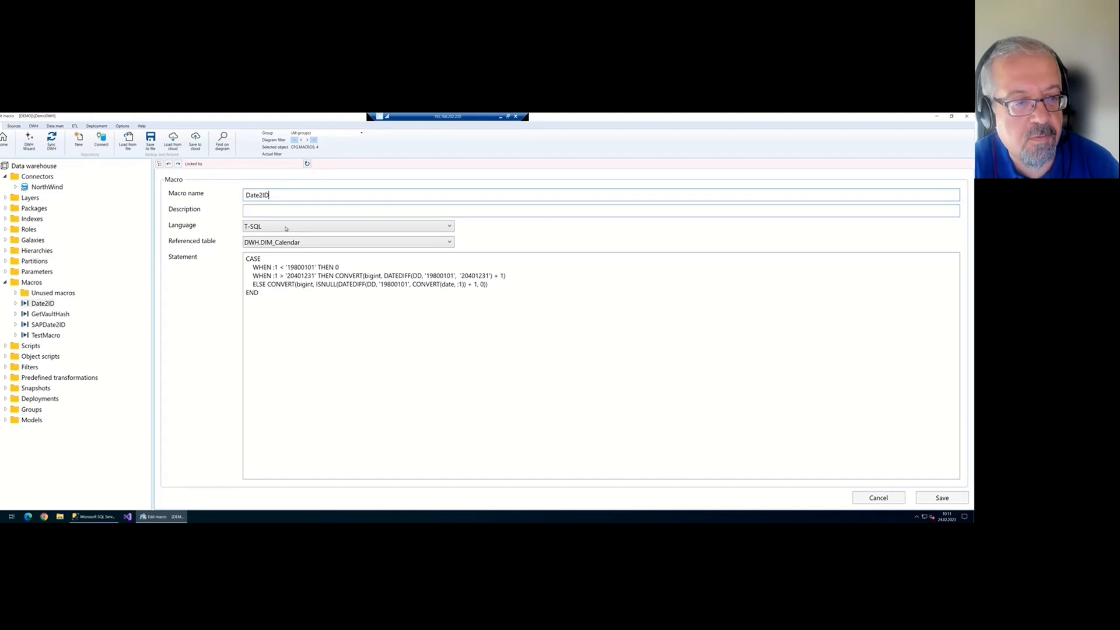
click(277, 267)
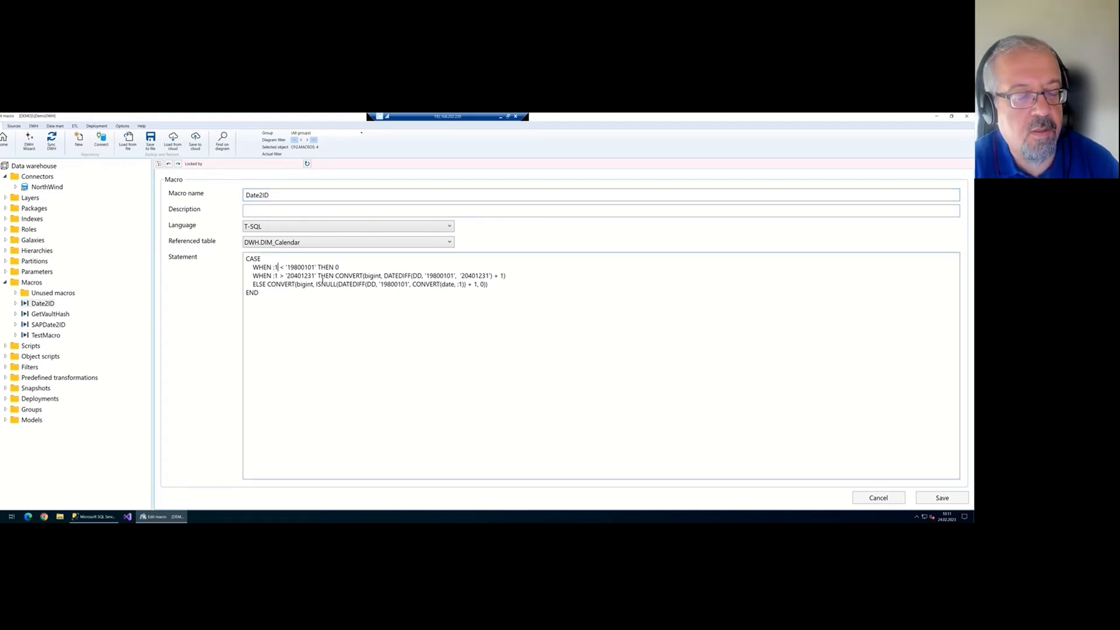
key(shift+Left)
key(shift+Left)
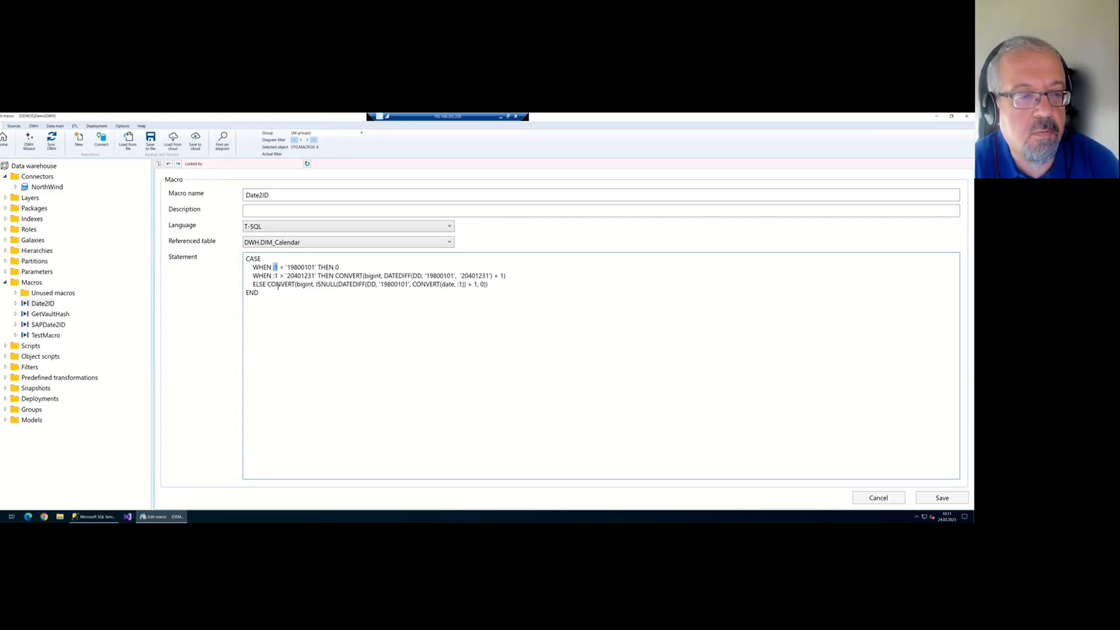
Examine DD, 19800101 and the :1 placeholder in the ELSE line, then exit the editor
click(377, 284)
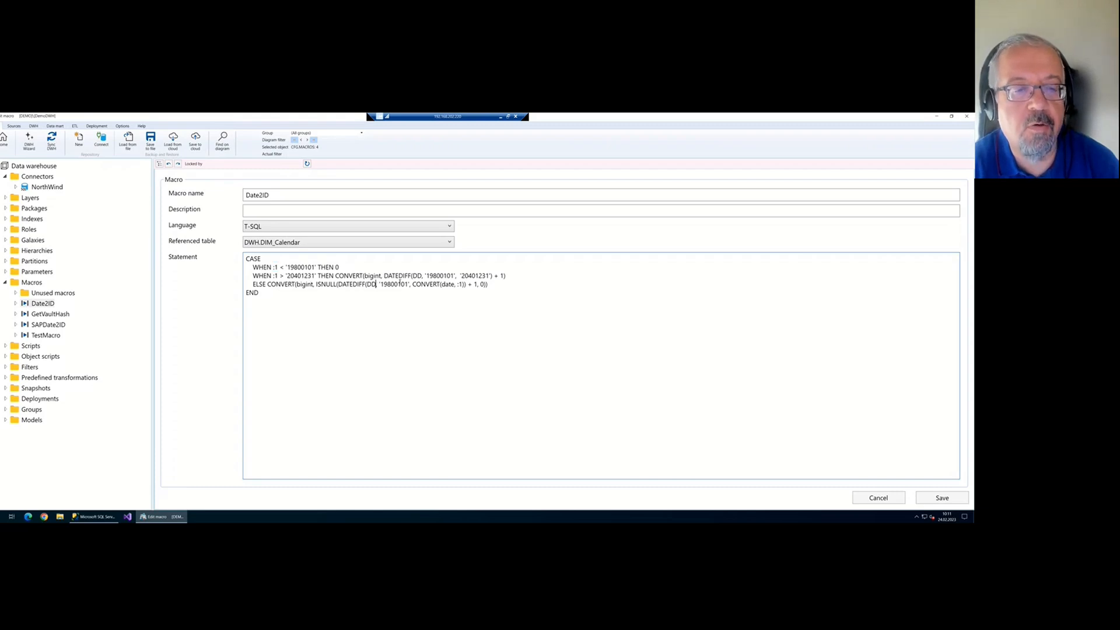
key(ctrl+shift+Left)
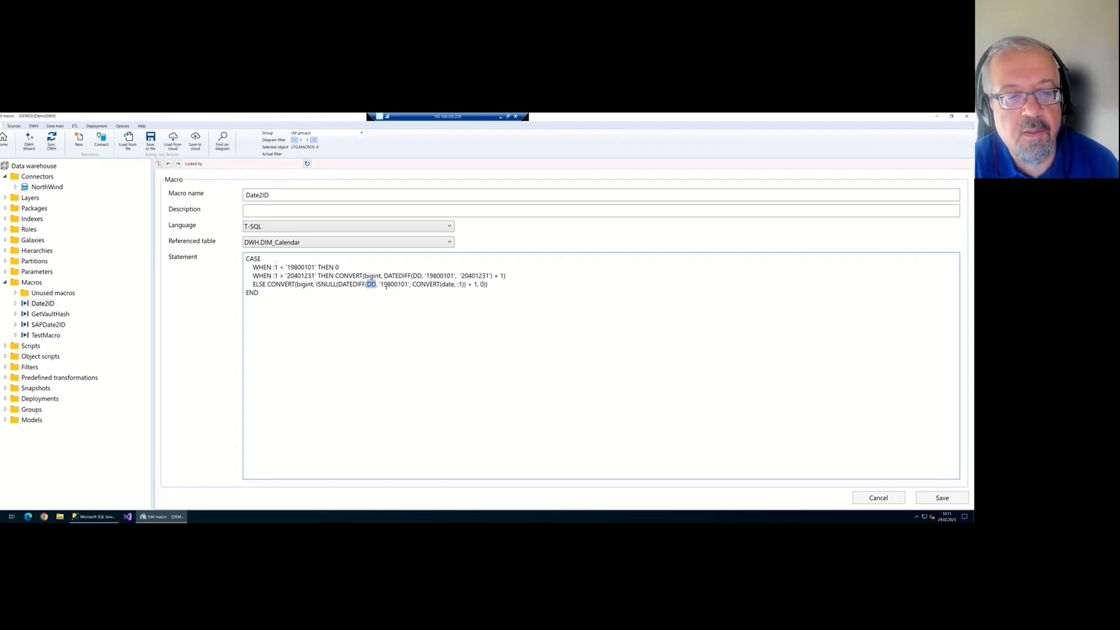
drag(386, 285, 397, 285)
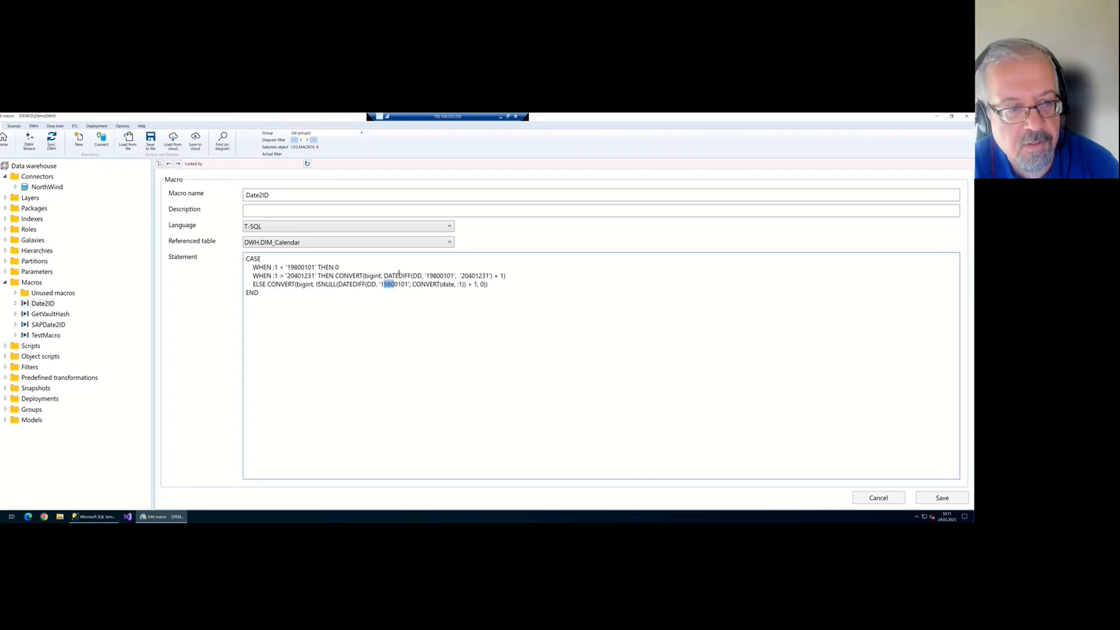
drag(456, 284, 465, 284)
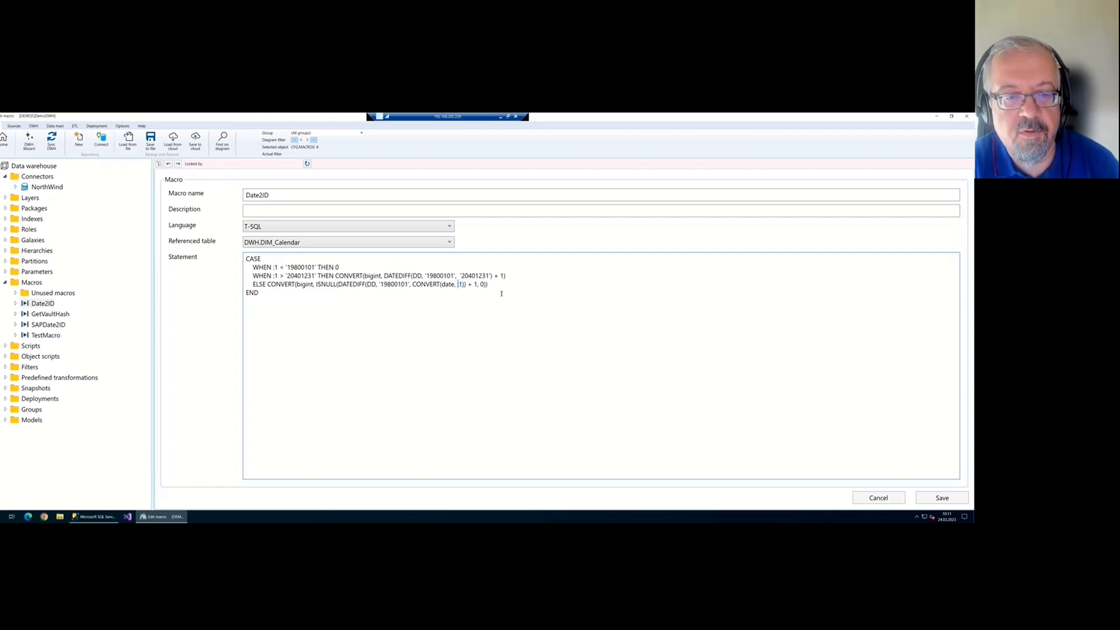
click(4, 141)
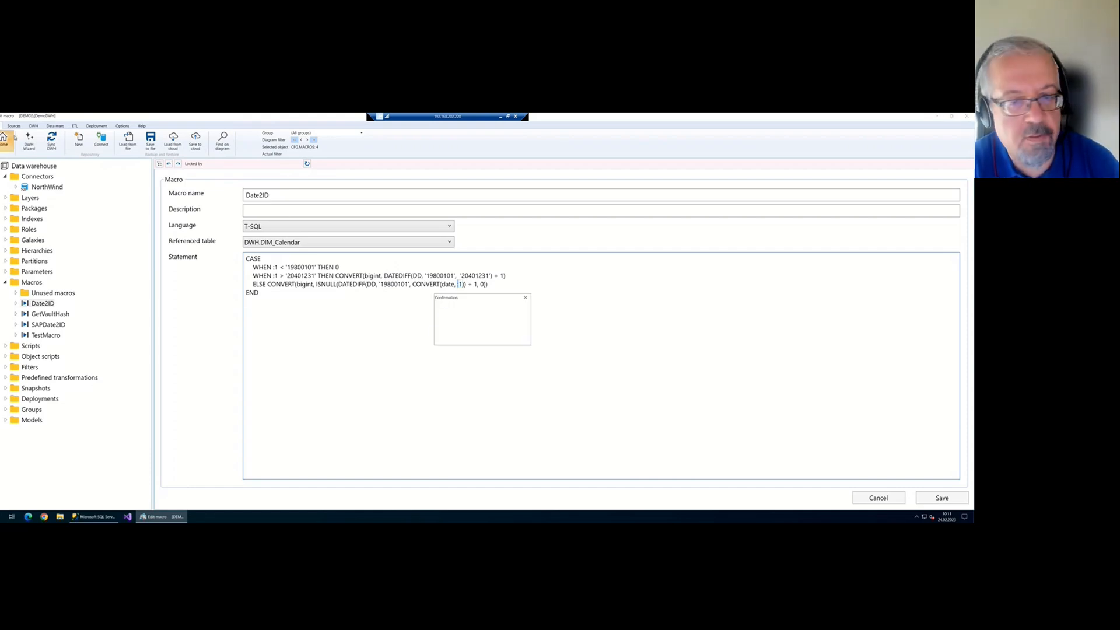
Decline to save the Date2ID macro changes
click(483, 337)
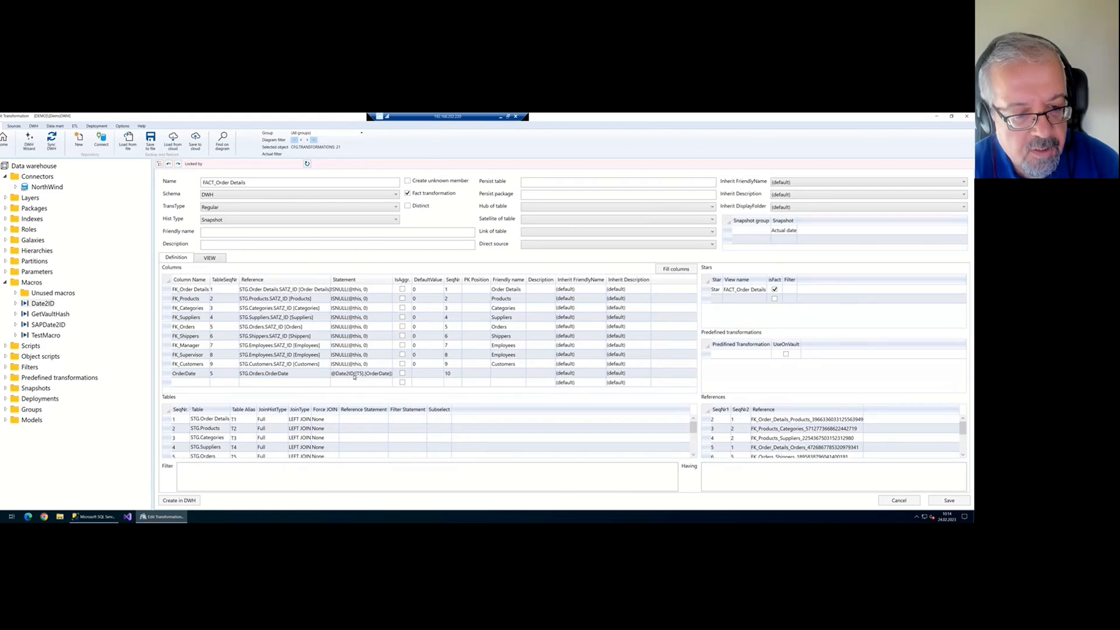
Prefix the OrderDate column name with FK_ to make FK_OrderDate, and save
click(192, 374)
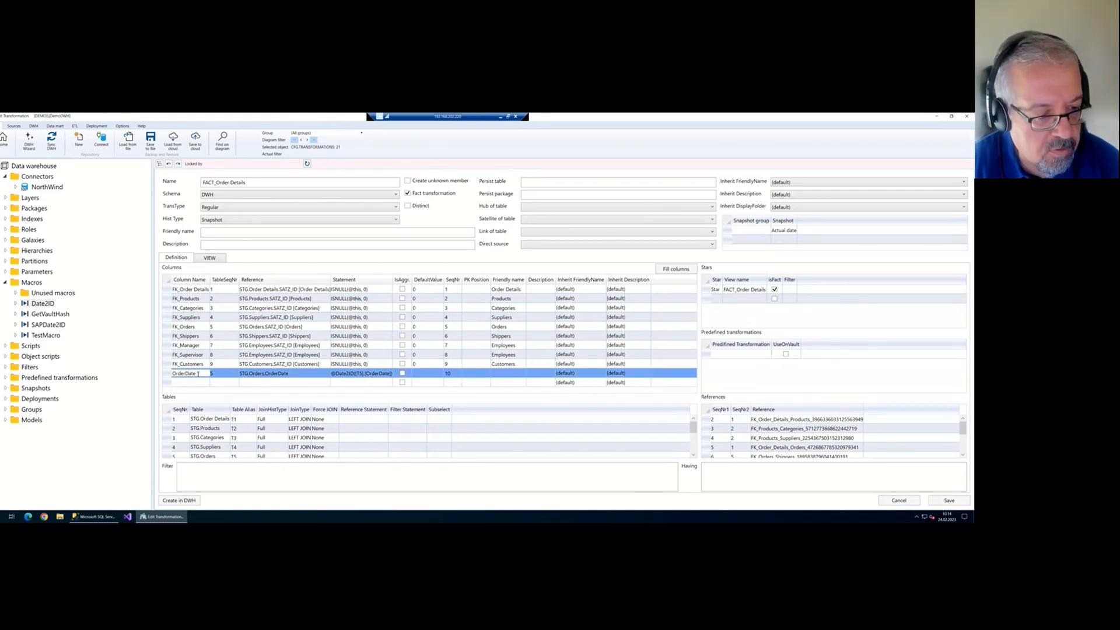
text(FK_)
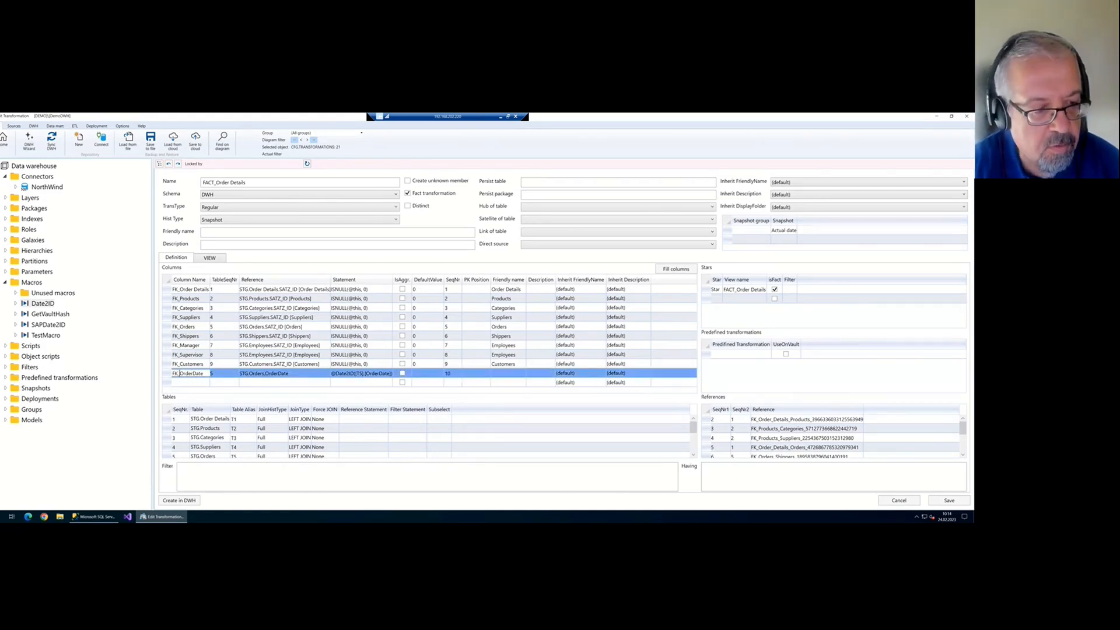
click(949, 500)
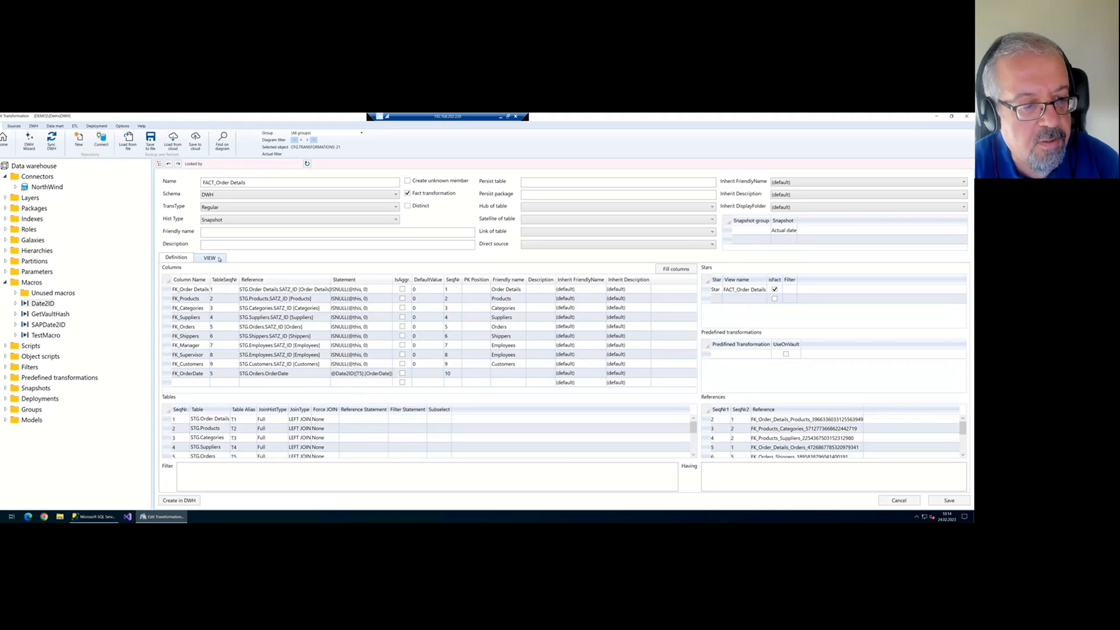
On the VIEW tab, highlight the CASE expression and [T5].[OrderDate] generated for FK_OrderDate
click(210, 258)
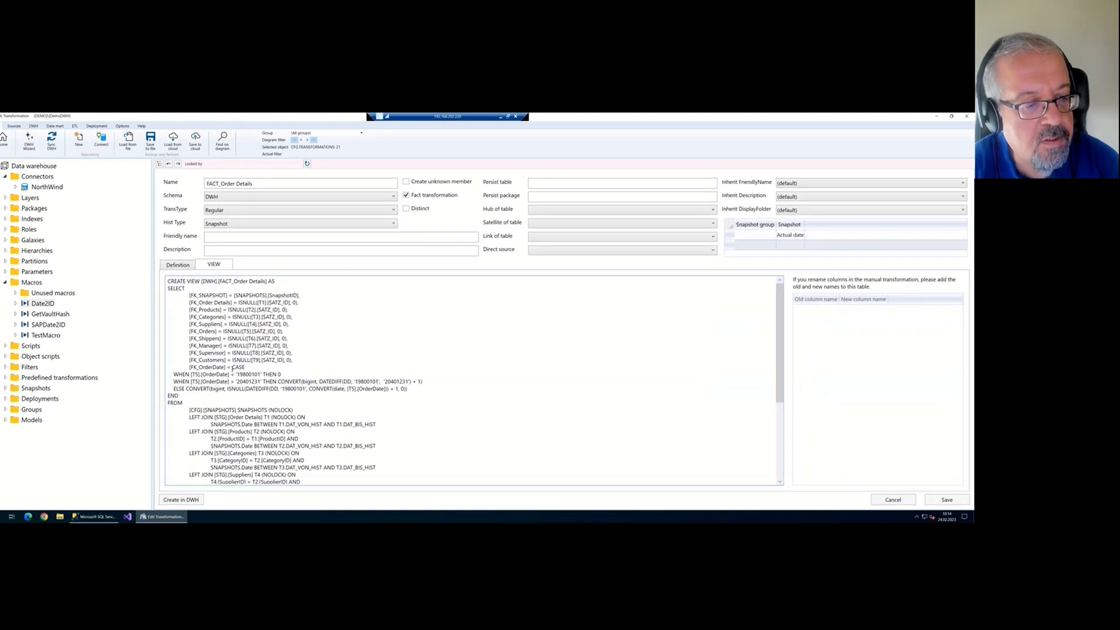
drag(232, 367, 286, 398)
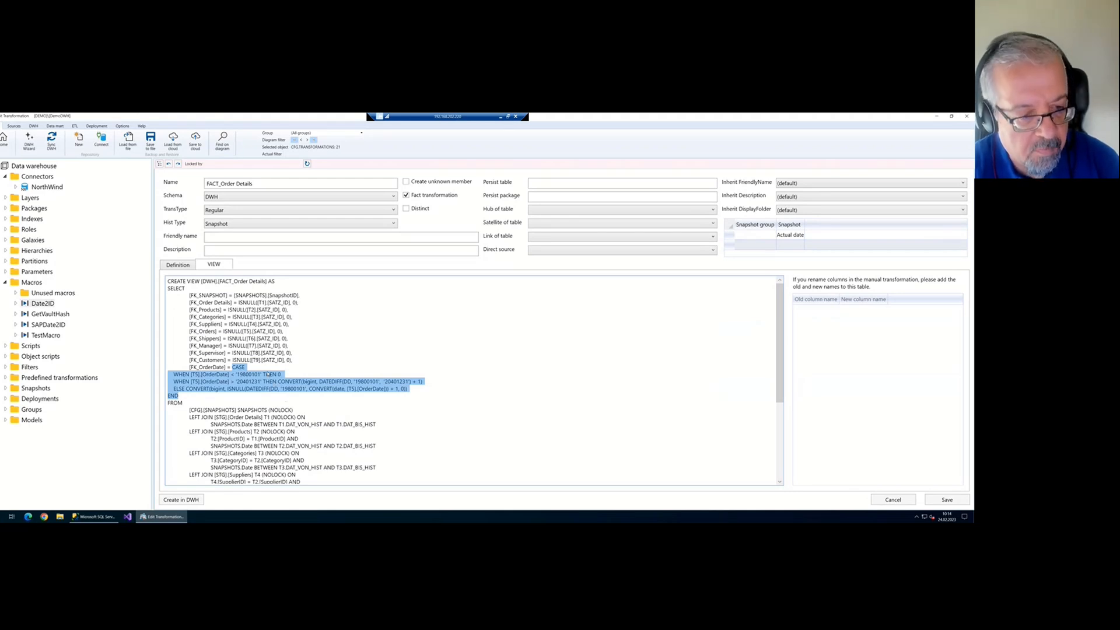
click(192, 376)
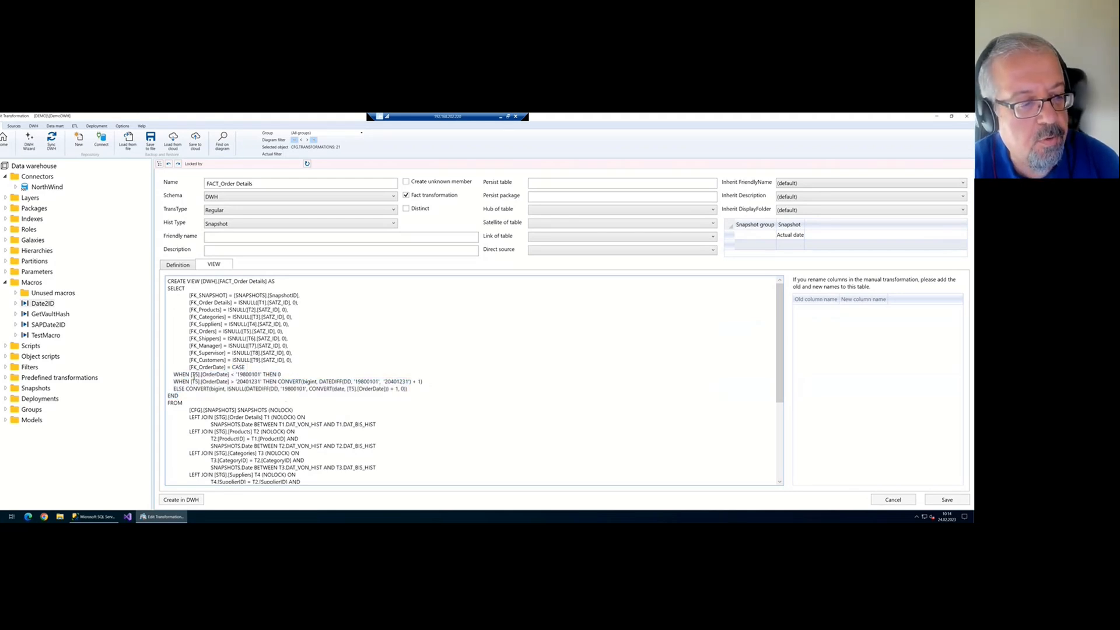
drag(191, 375, 230, 375)
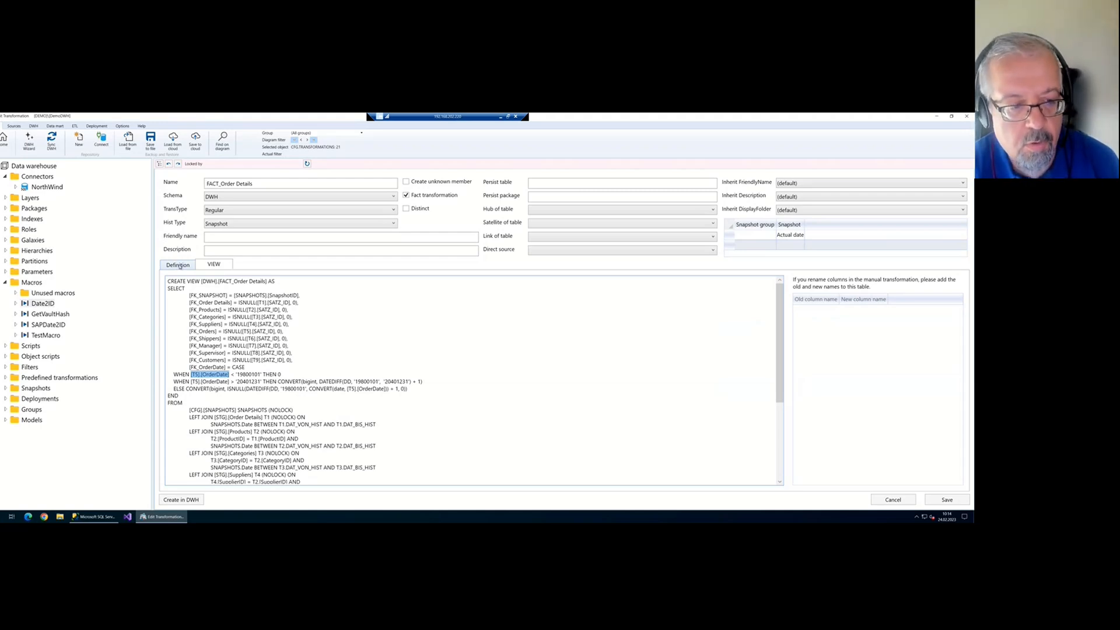
Back on the definitions, add a table 1 column referencing STG.Order Details.UnitPrice
click(178, 265)
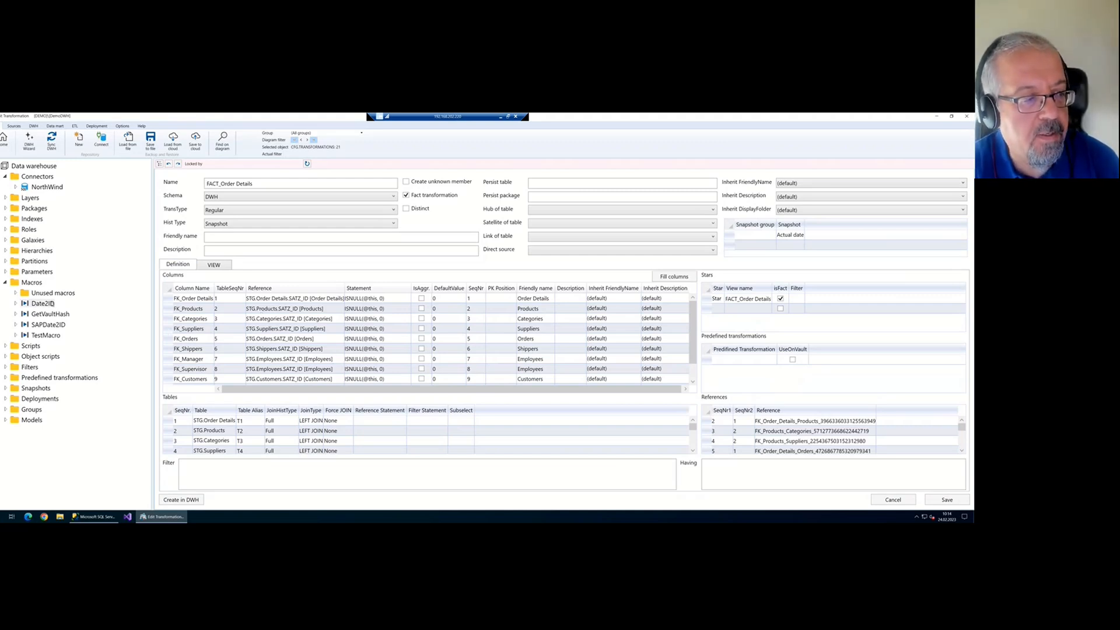
click(43, 304)
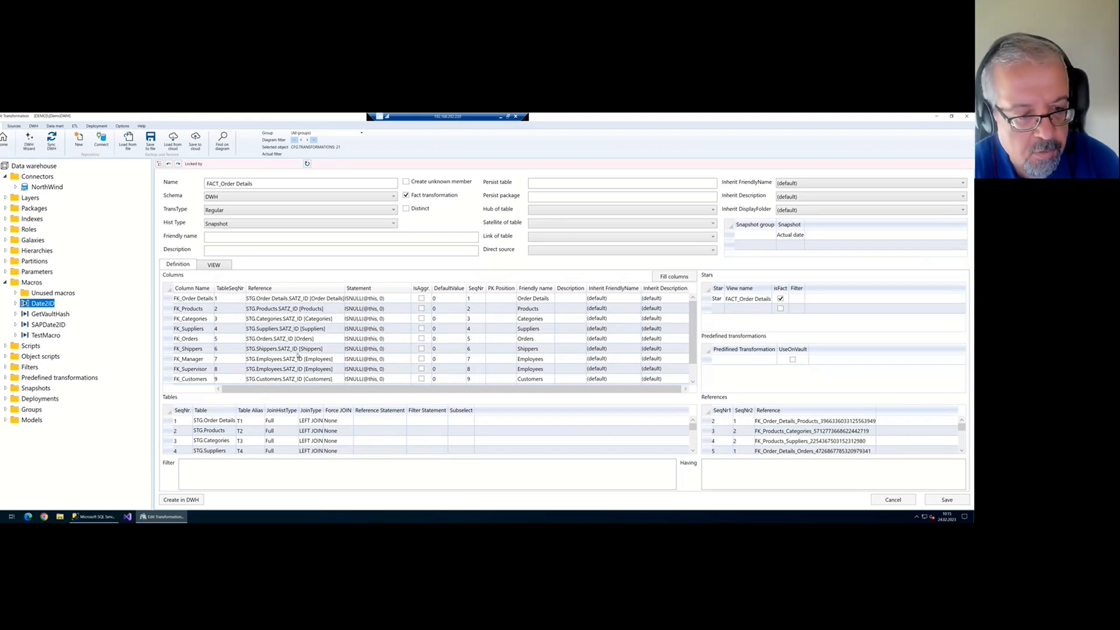
scroll(299, 357, down, 1)
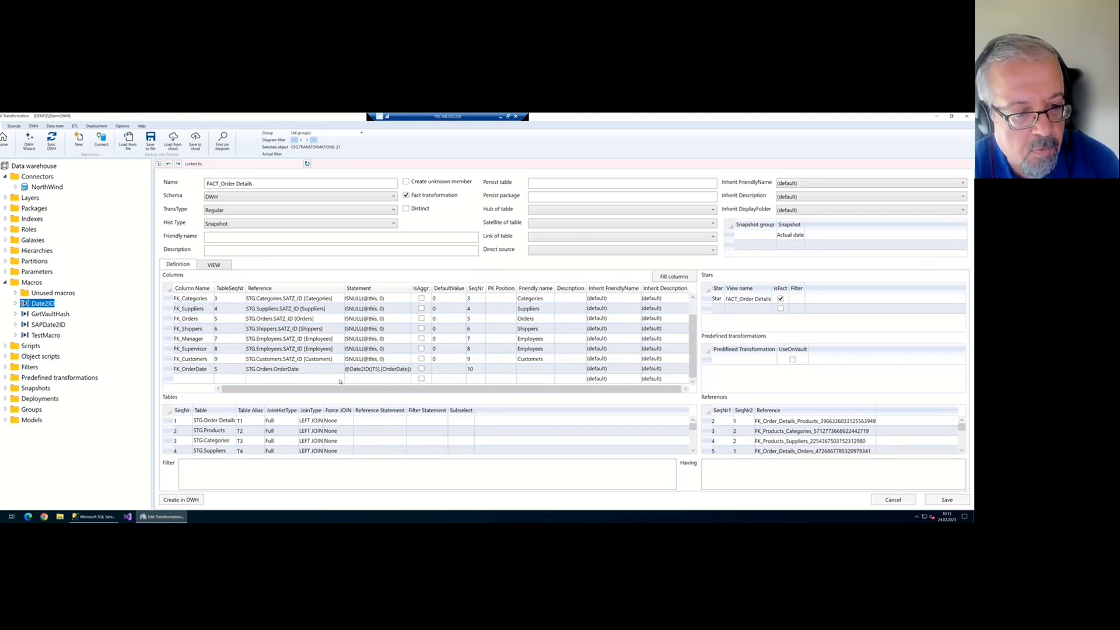
scroll(335, 377, down, 1)
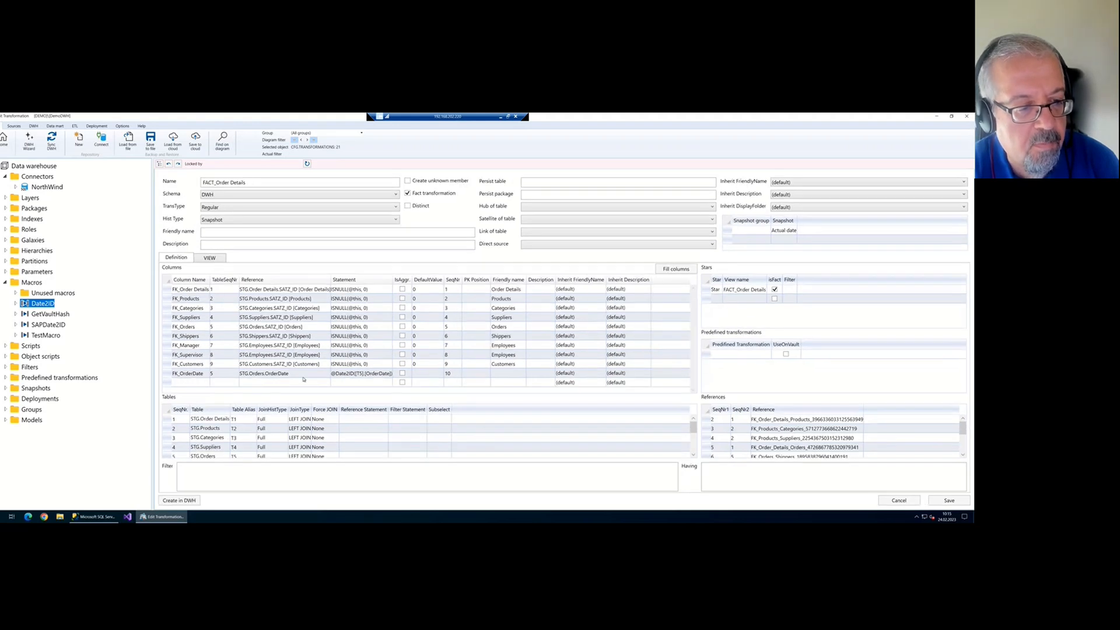
click(226, 385)
click(230, 385)
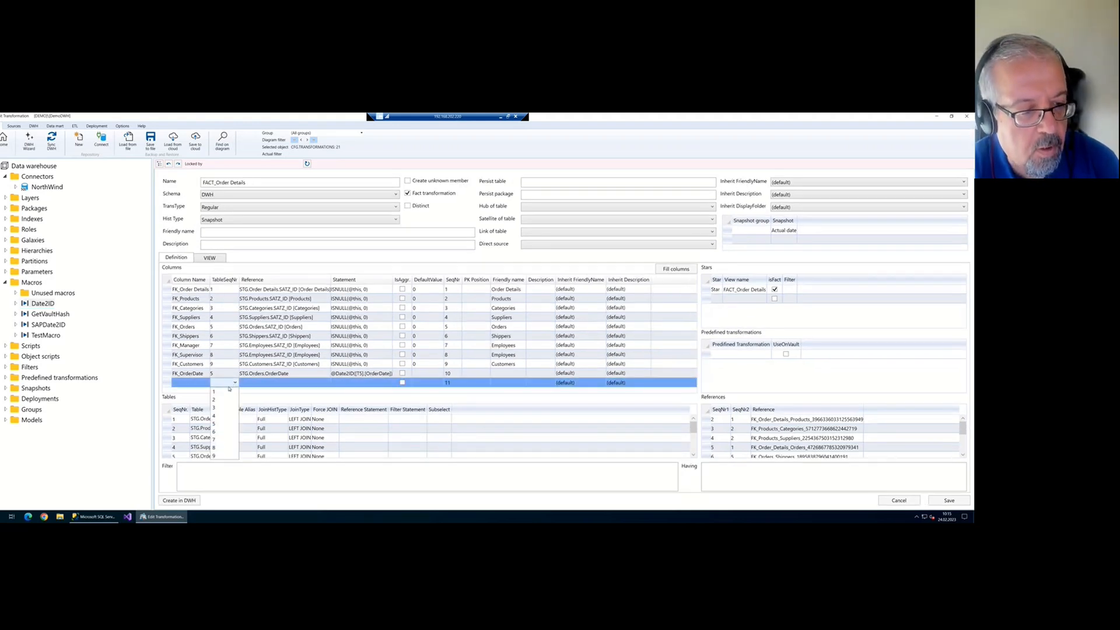
click(228, 392)
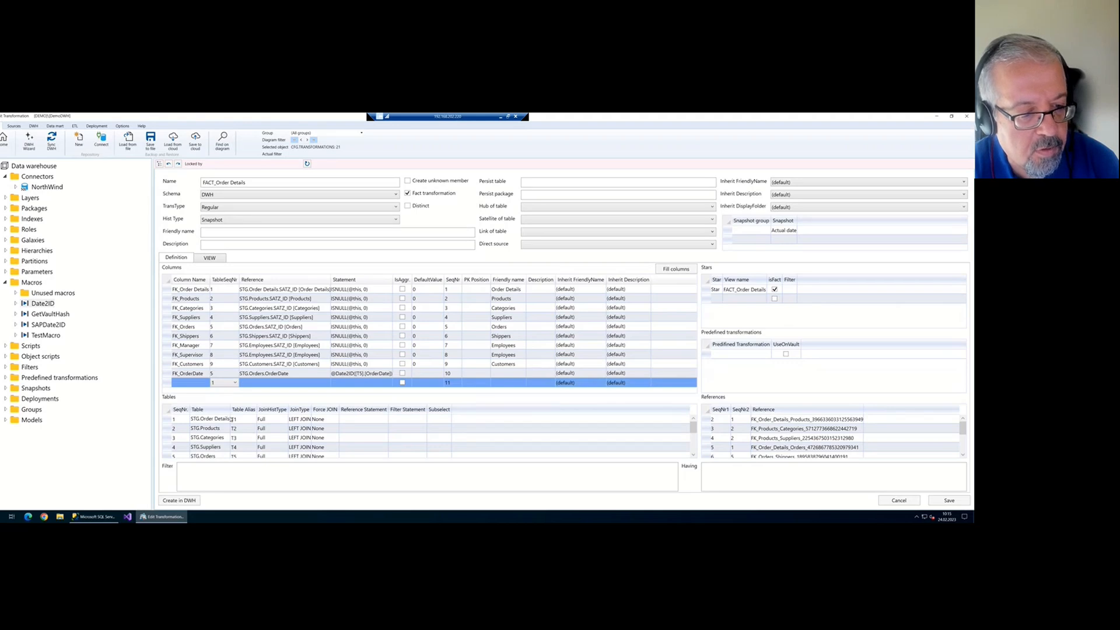
click(265, 384)
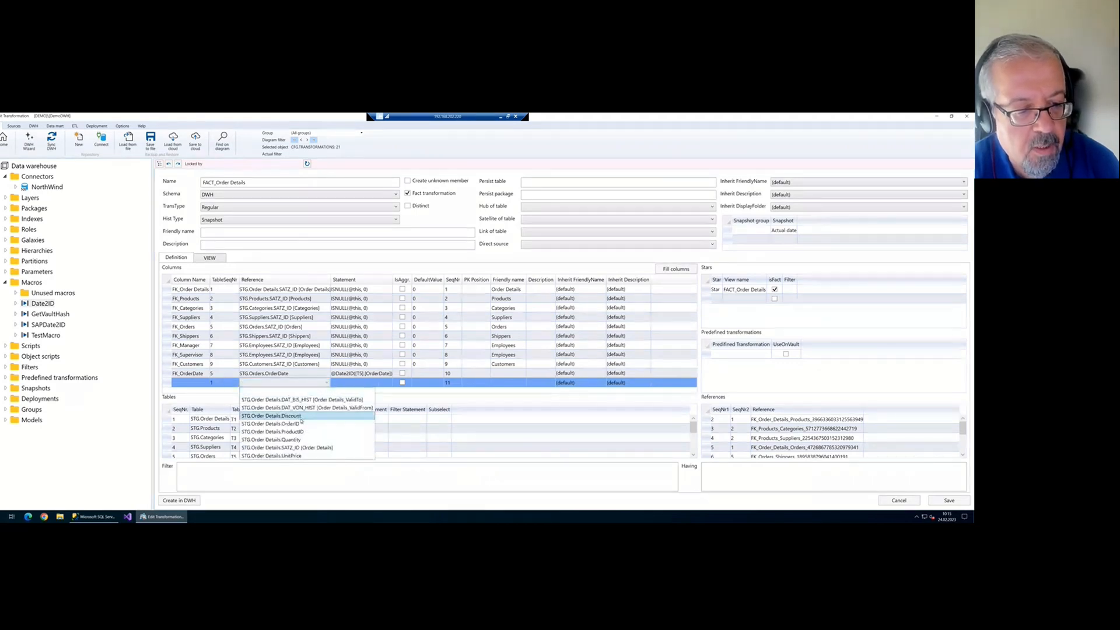
click(286, 455)
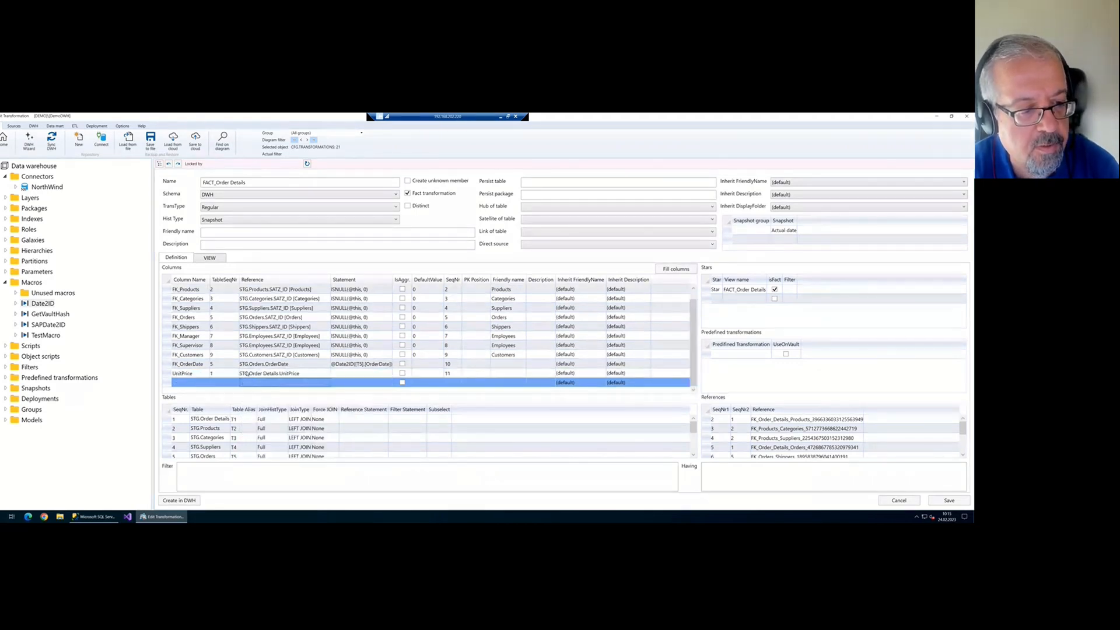
Add table 1 columns referencing Quantity and Discount, then save the transformation
click(227, 385)
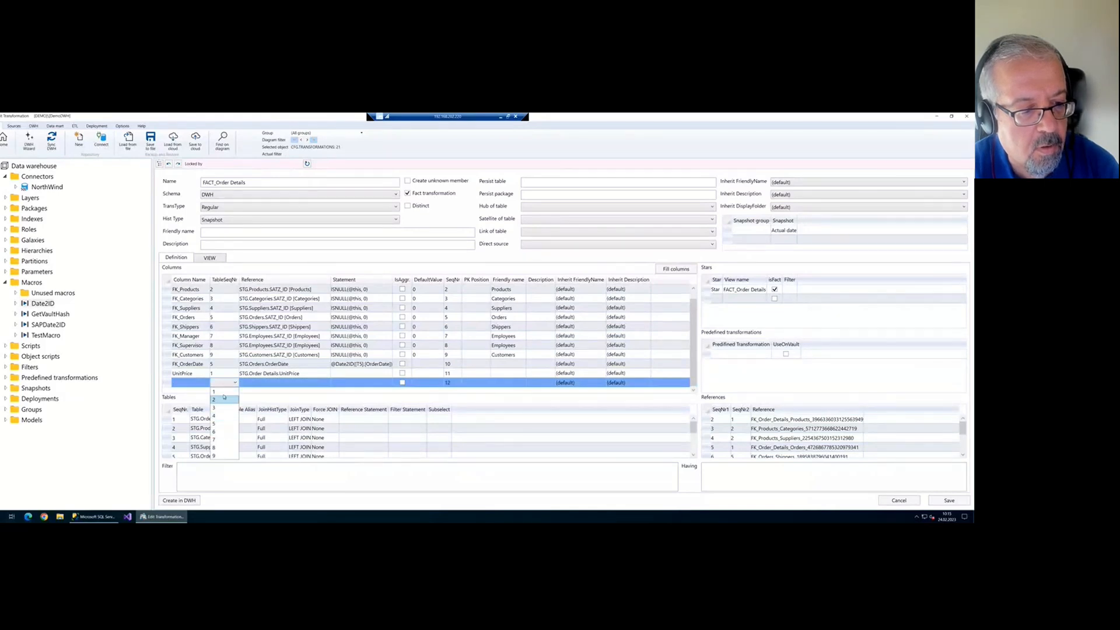
click(228, 392)
click(263, 386)
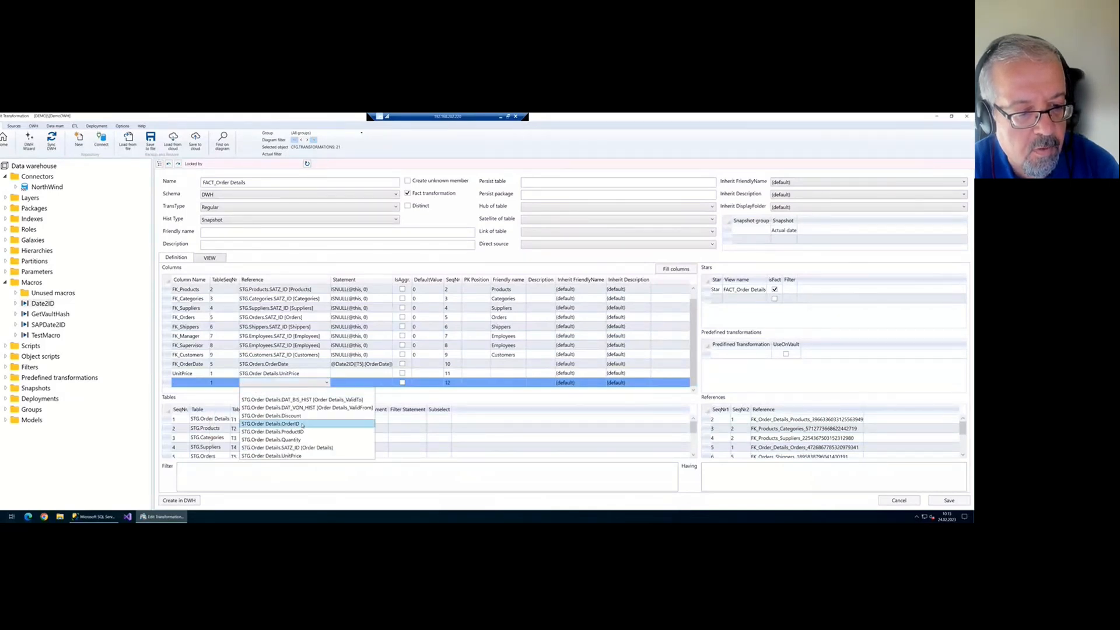
click(303, 440)
click(230, 385)
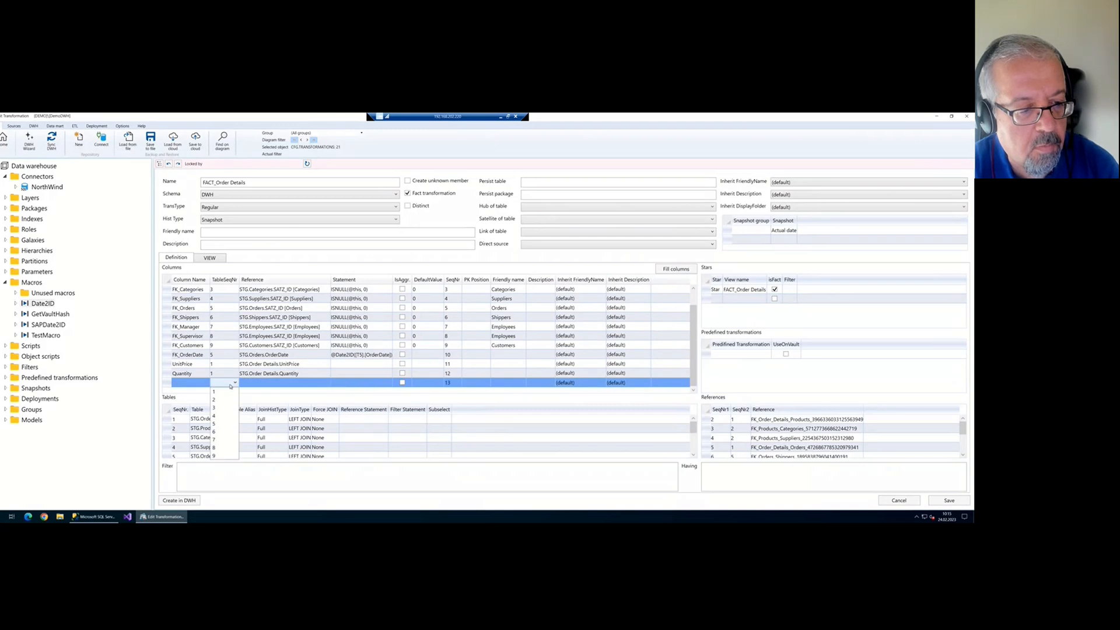
click(229, 392)
click(279, 382)
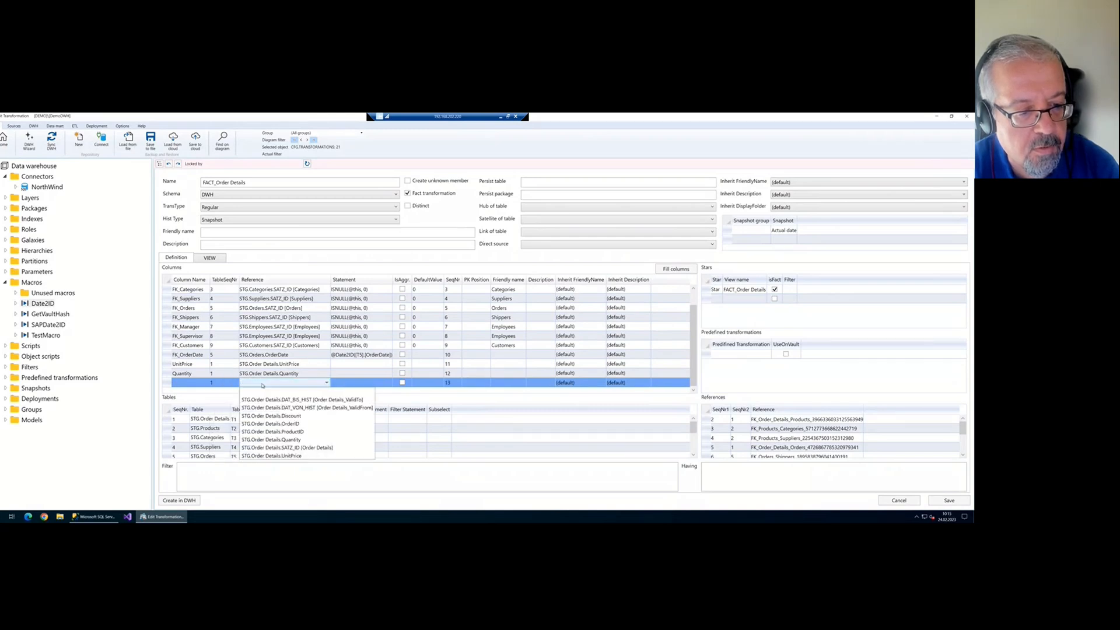
click(287, 416)
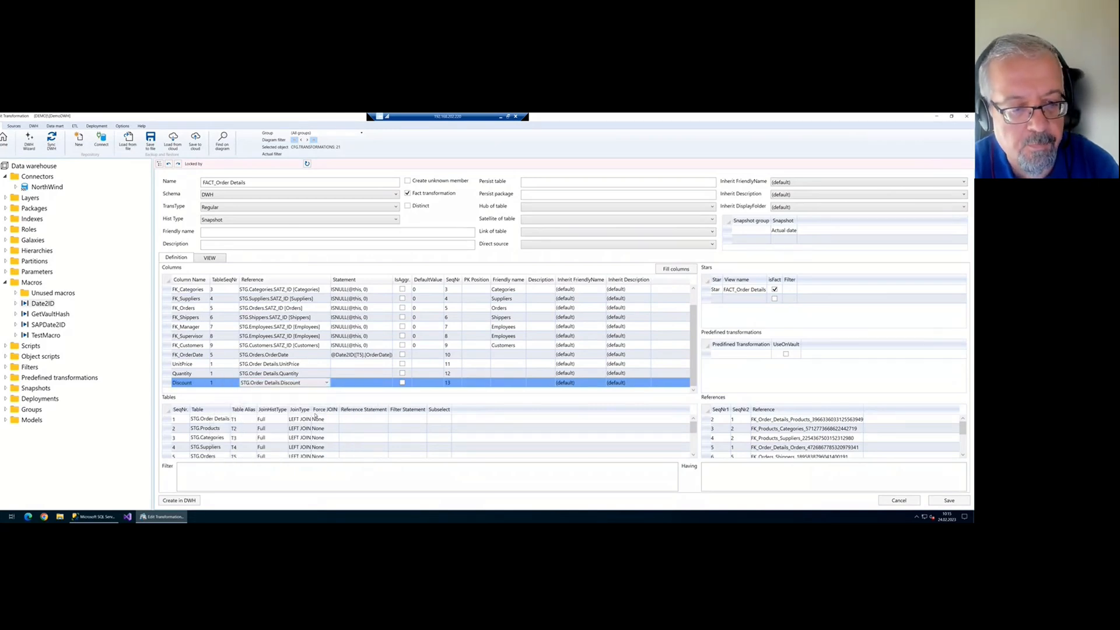
click(946, 501)
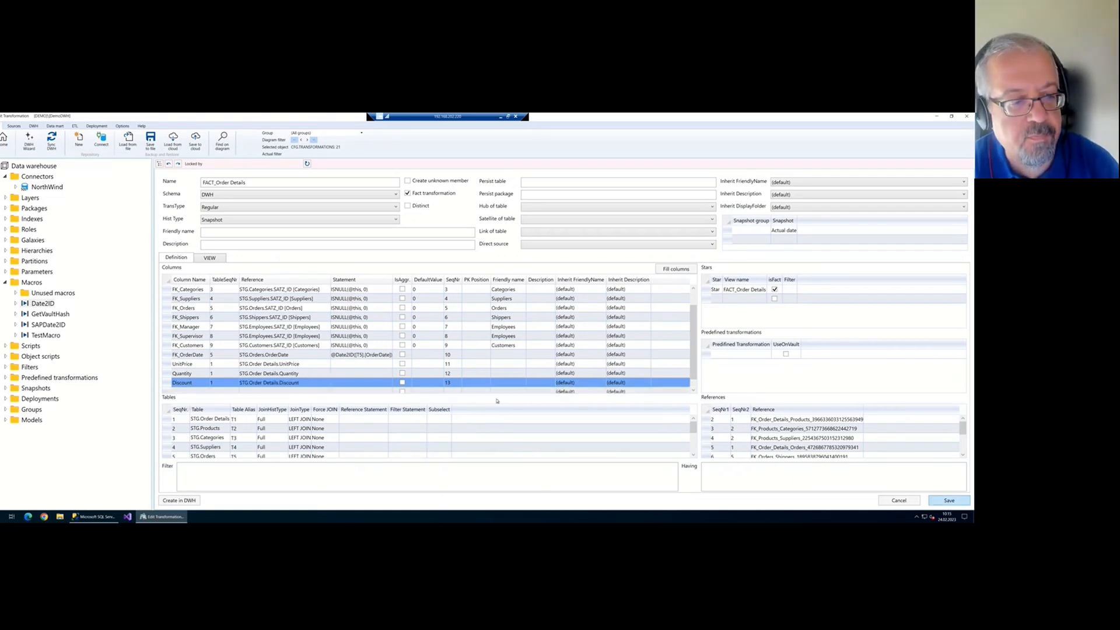
scroll(347, 379, down, 1)
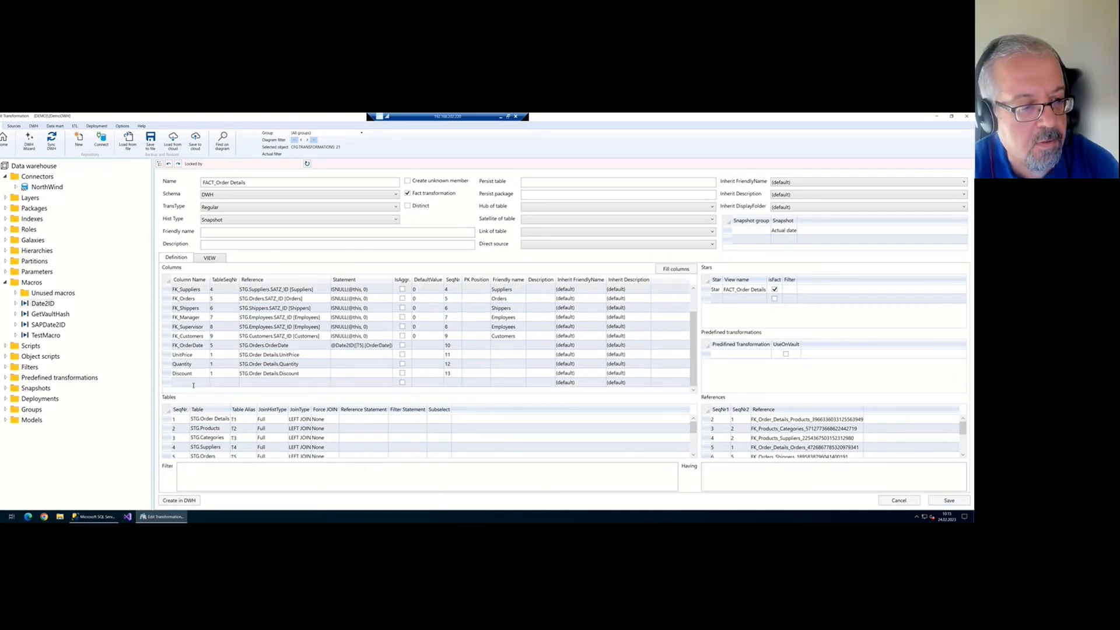
click(216, 383)
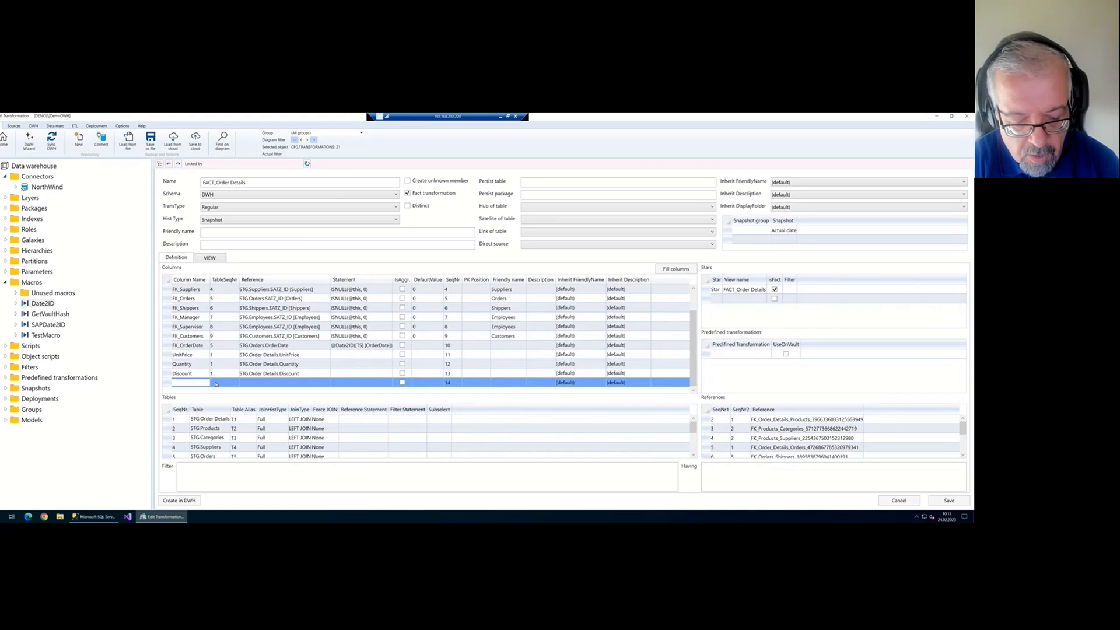
Add column 14, Total, with statement T1.UnitPrice*T1.Quantity*(1-T1.Discount), and save the transformation
text(Total)
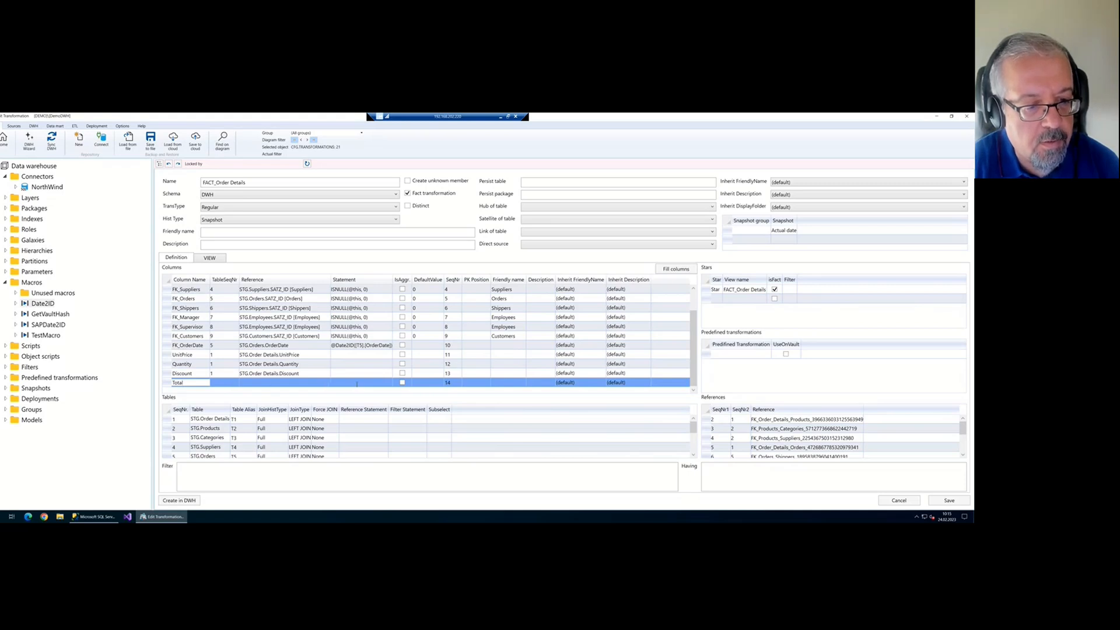
click(382, 384)
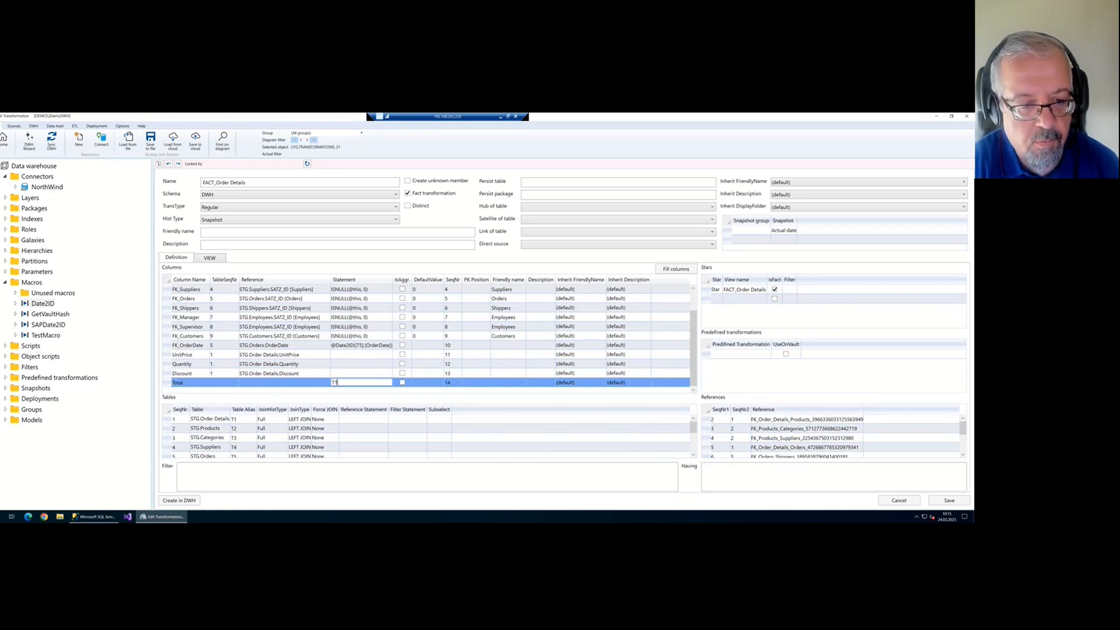
click(239, 420)
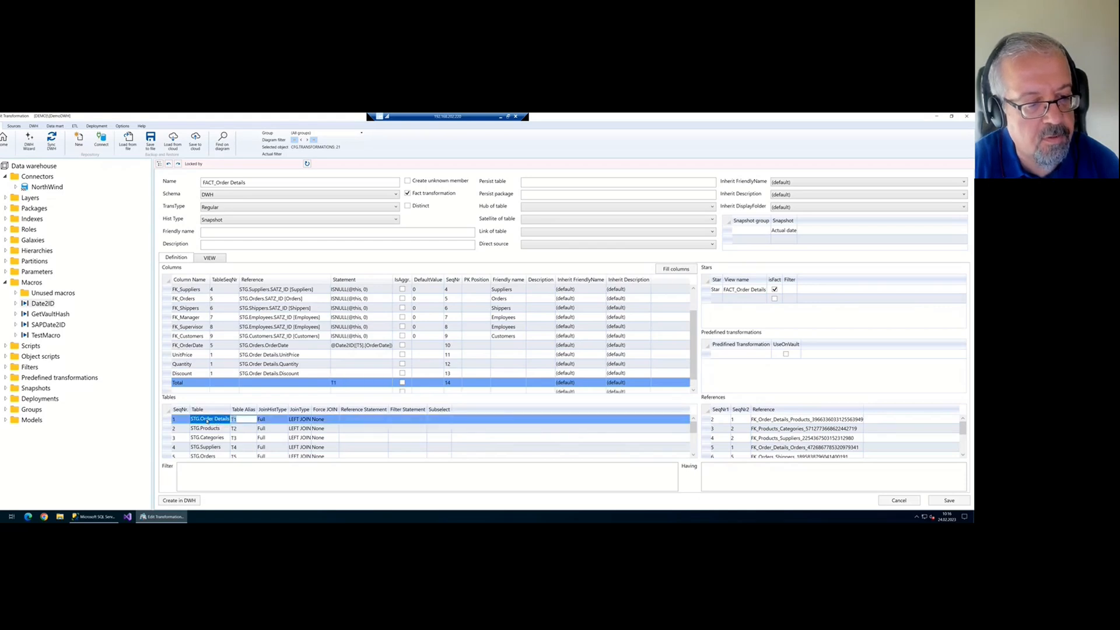
click(353, 382)
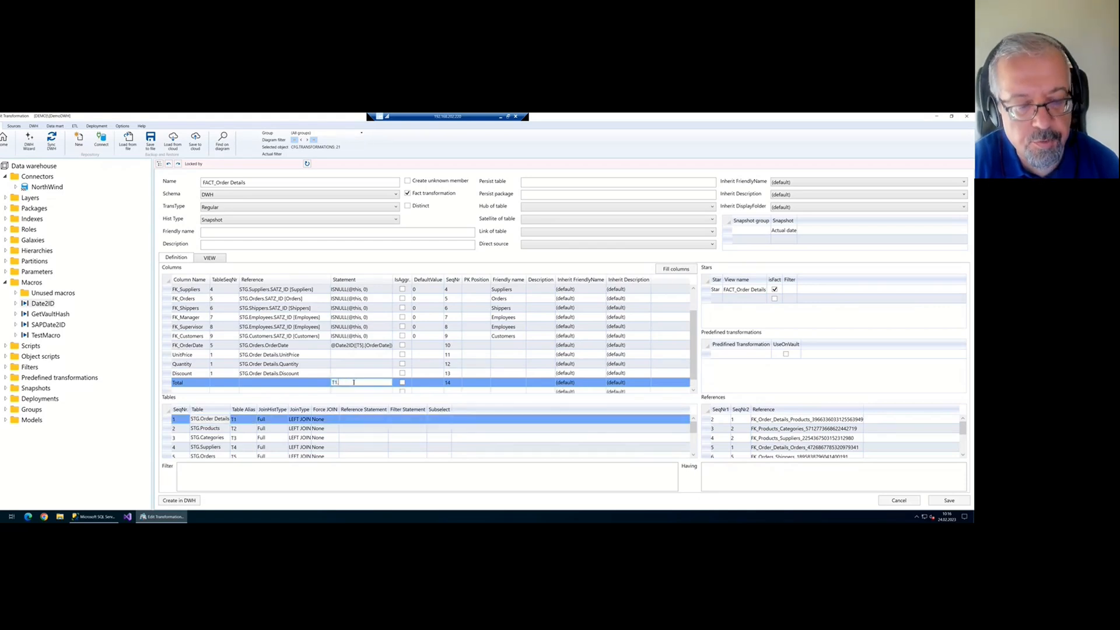
text(.U)
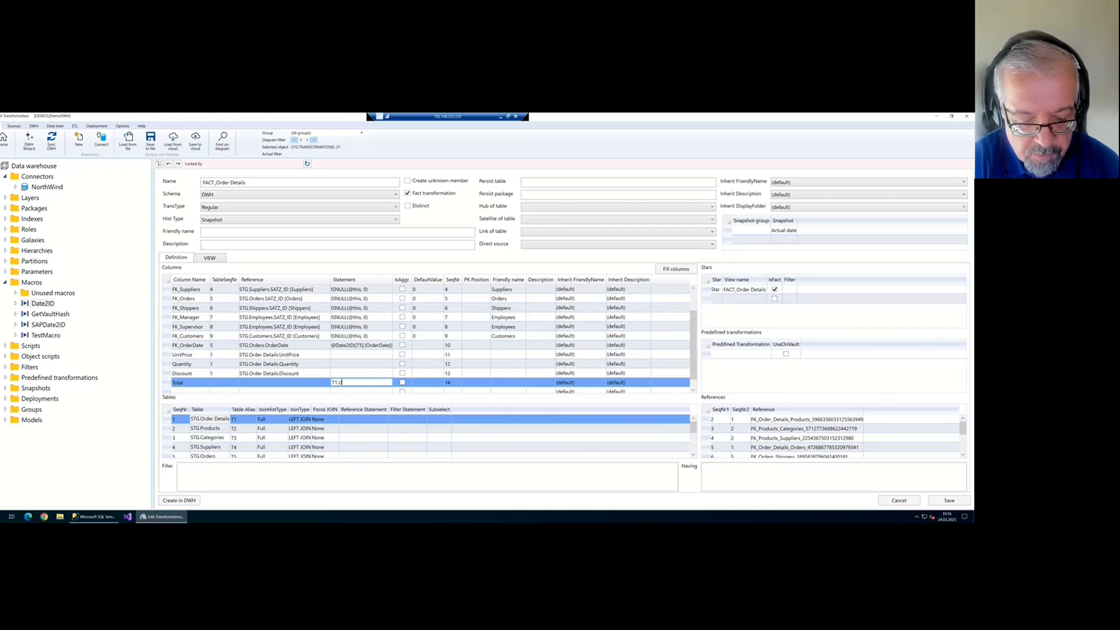
text(nitPrice)
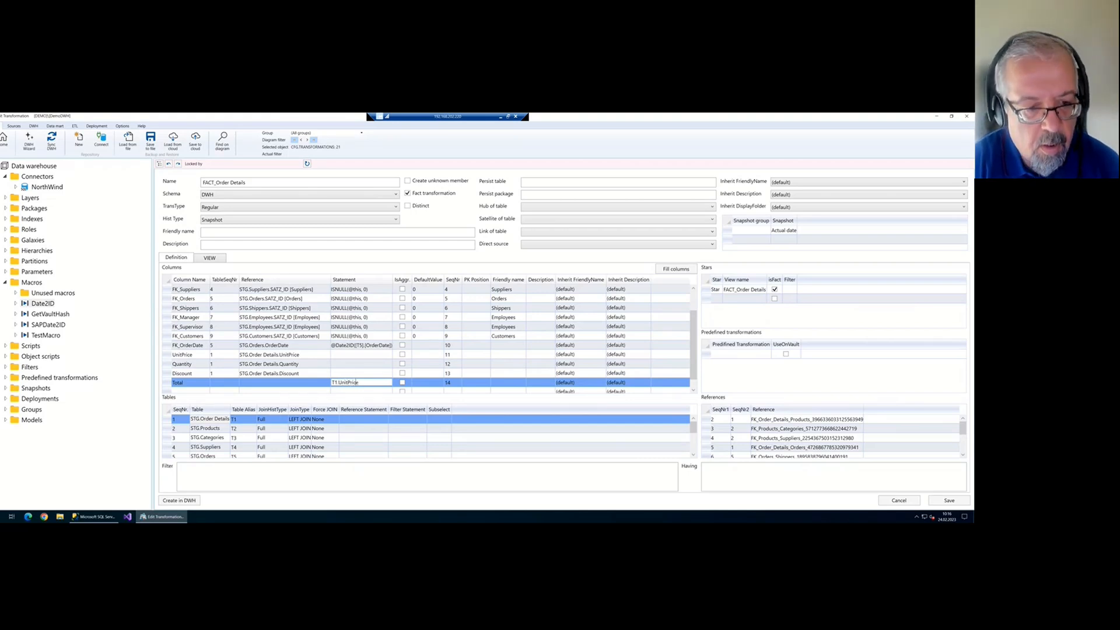
text(*)
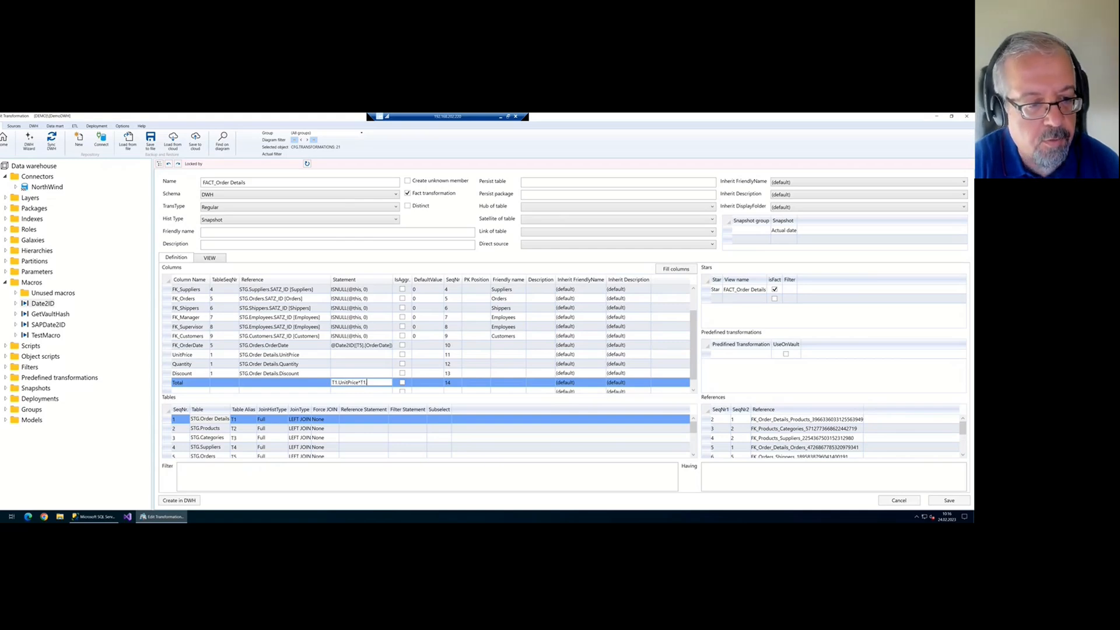
text(T1.Quan)
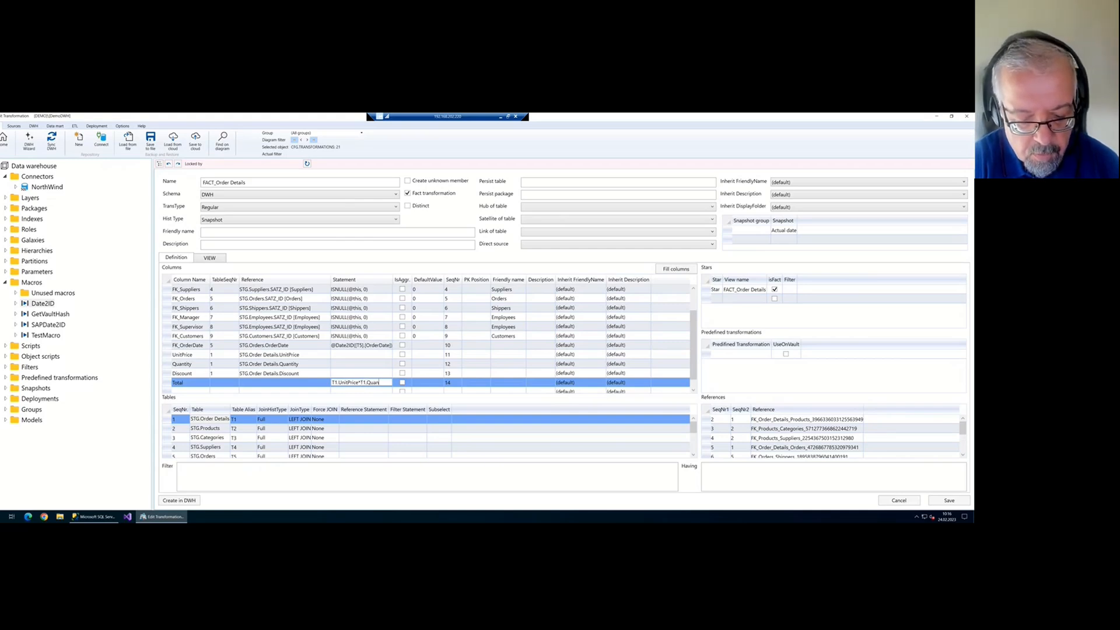
text(tity*)
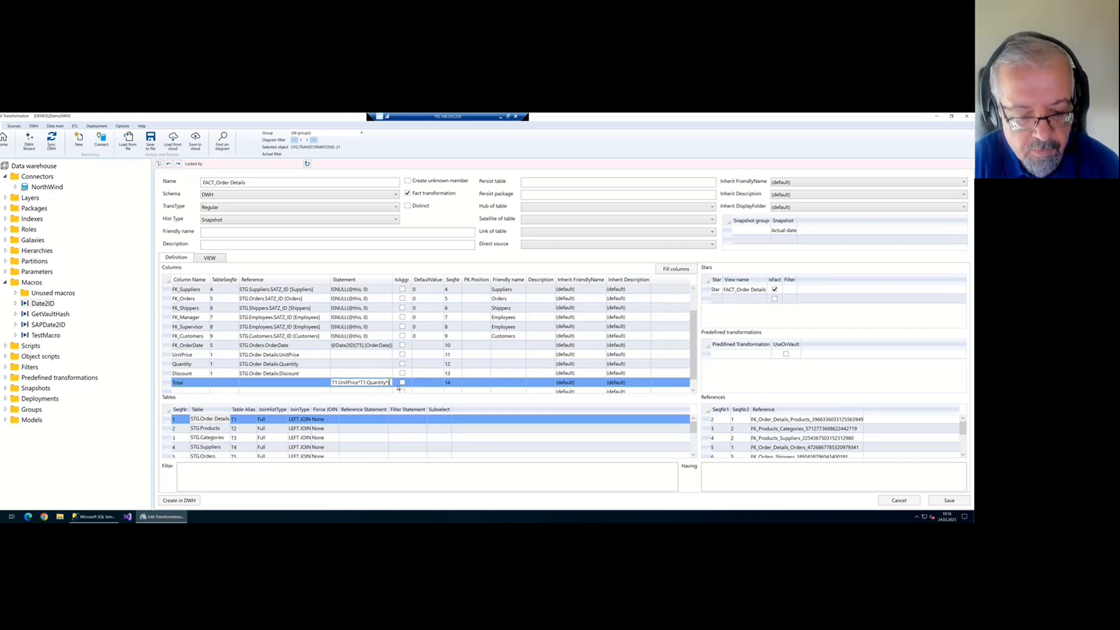
text(T1.Quantity*(1)
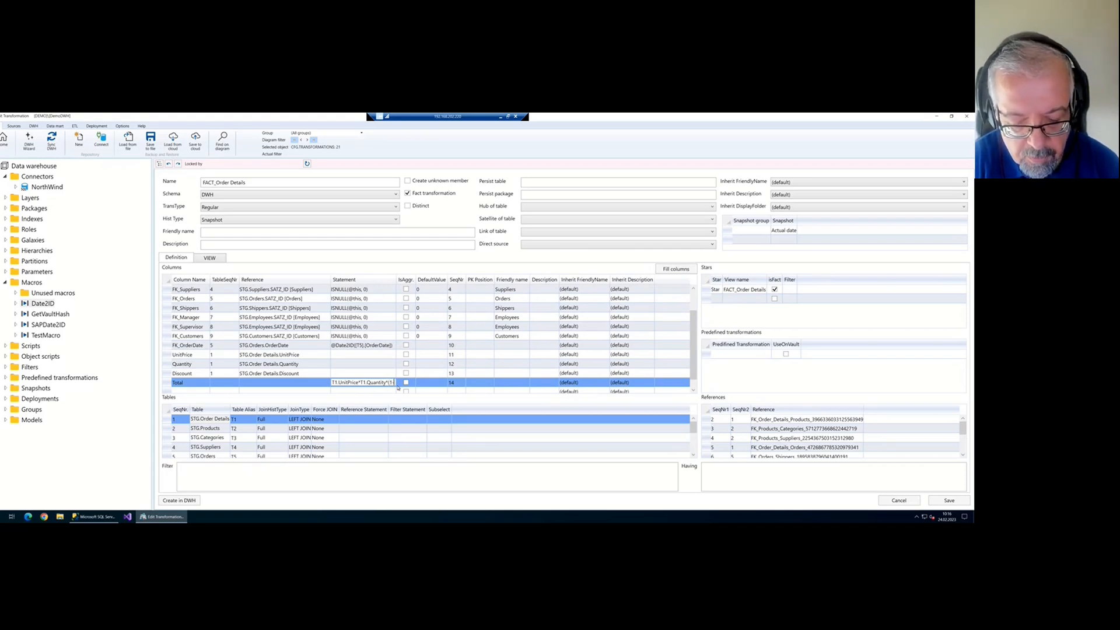
text(-T1)
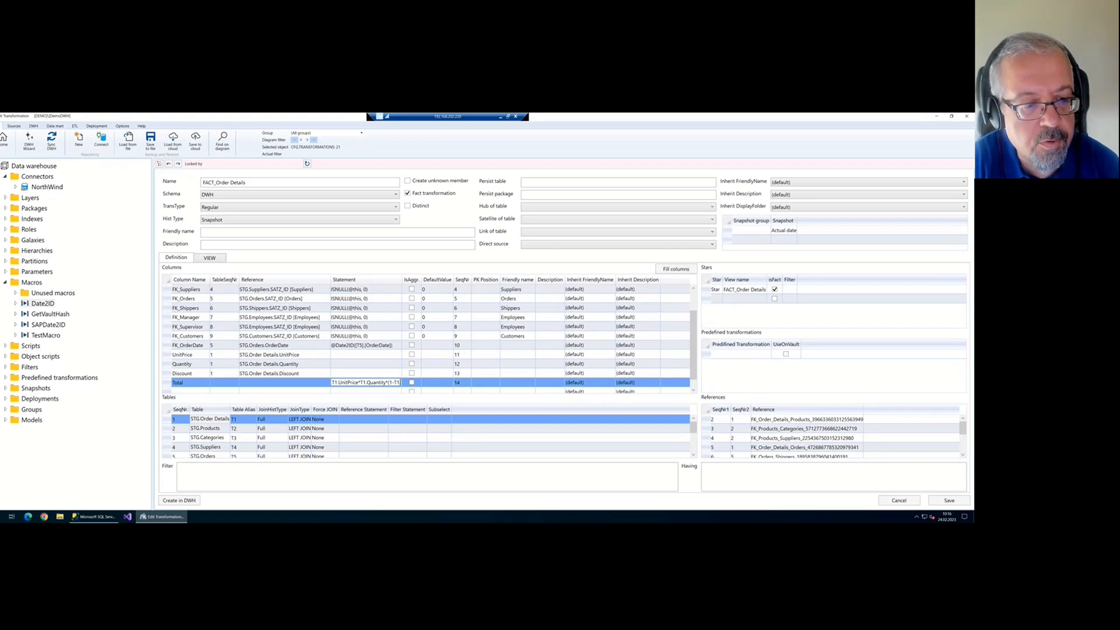
text(.Disc)
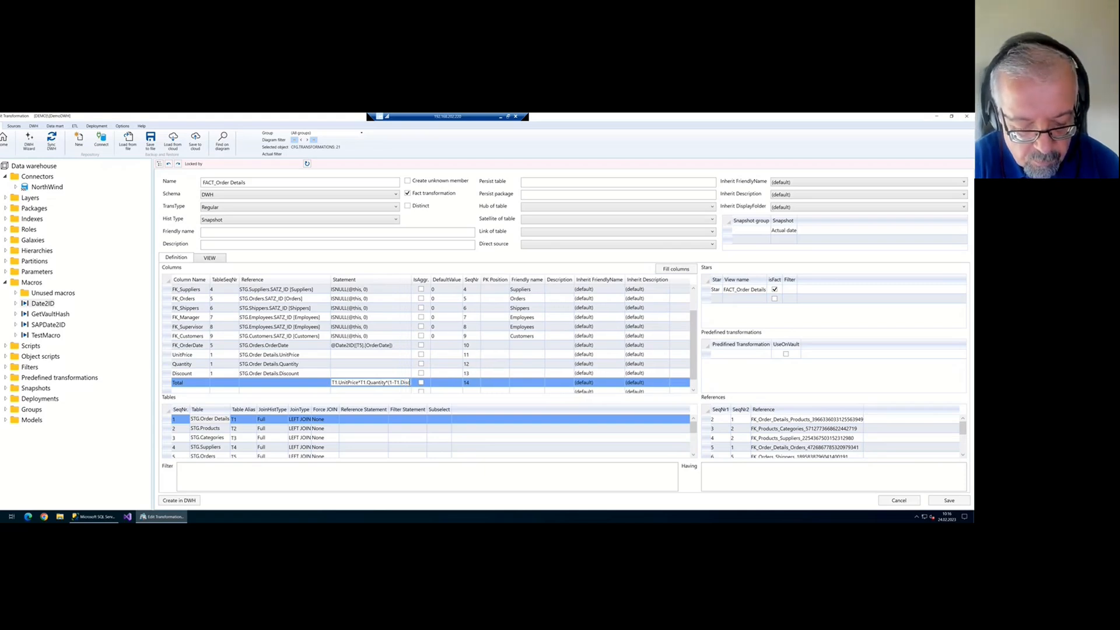
text(ount))
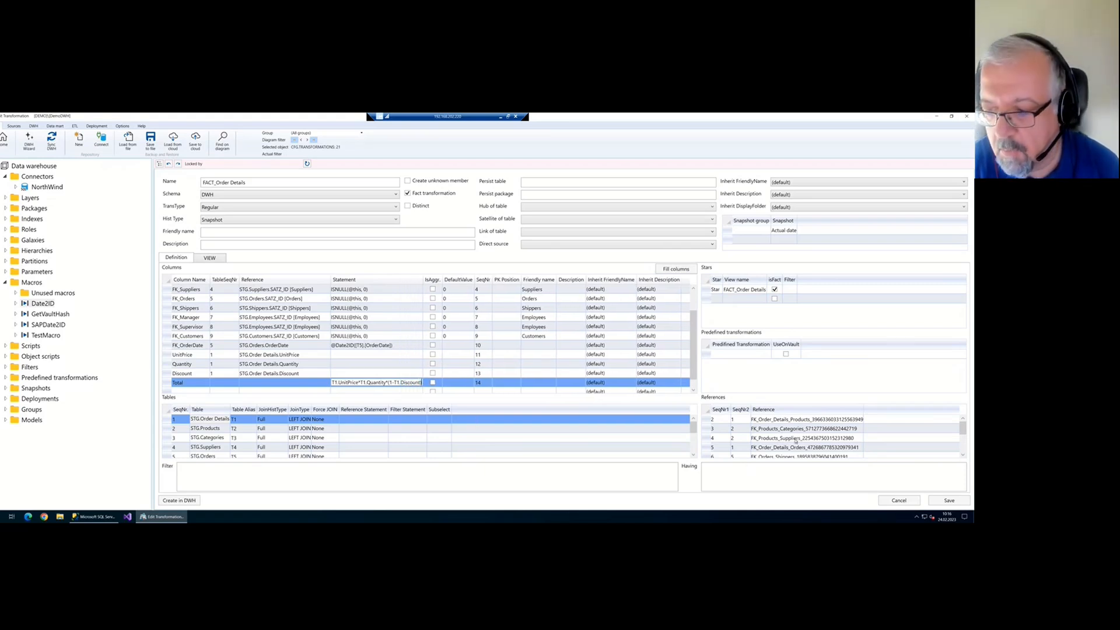
click(942, 499)
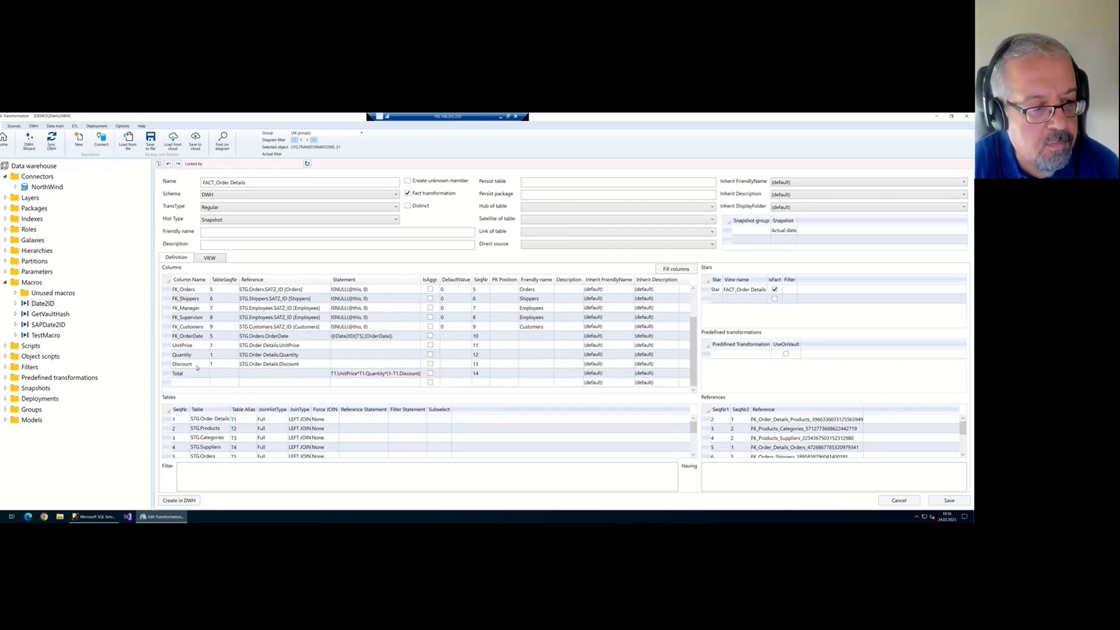
Rename the Discount column to DiscountPercent and save
click(200, 364)
click(201, 363)
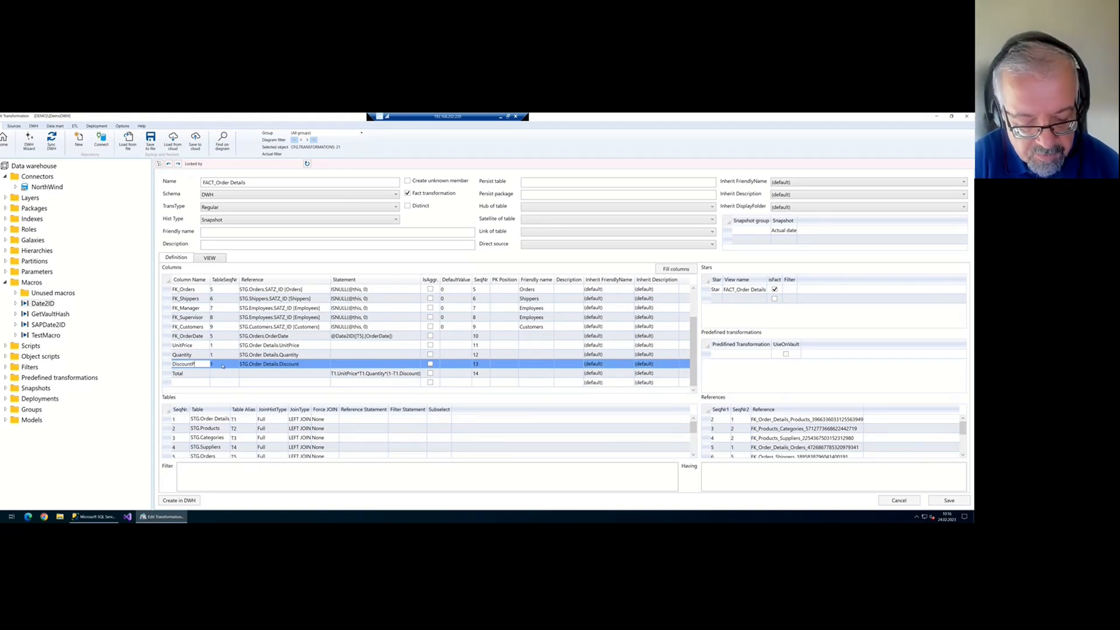
text(Percent)
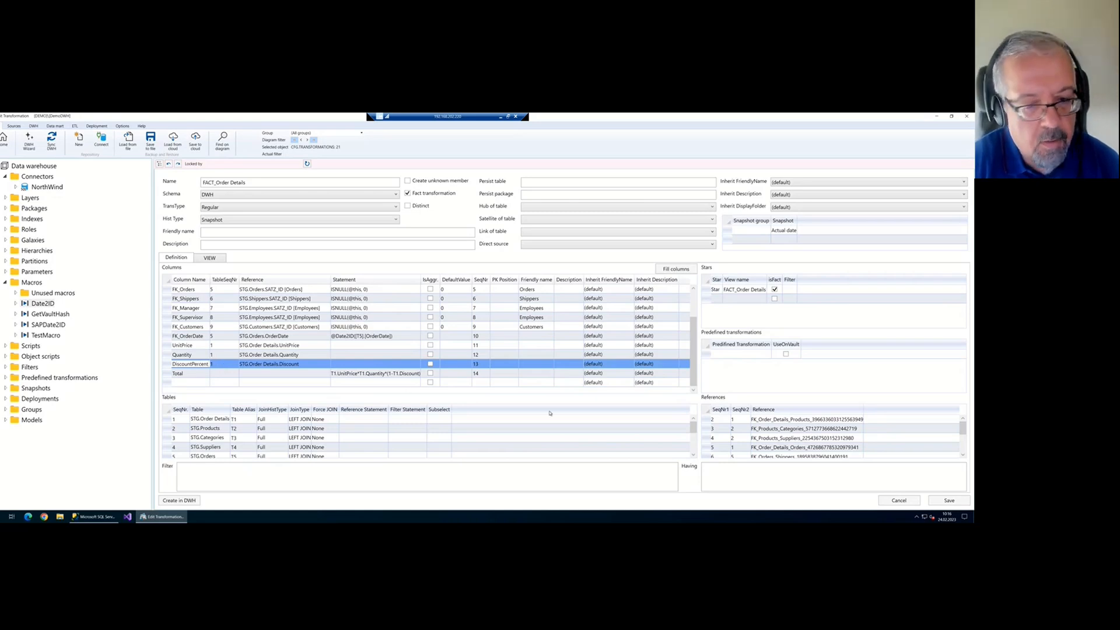
click(946, 501)
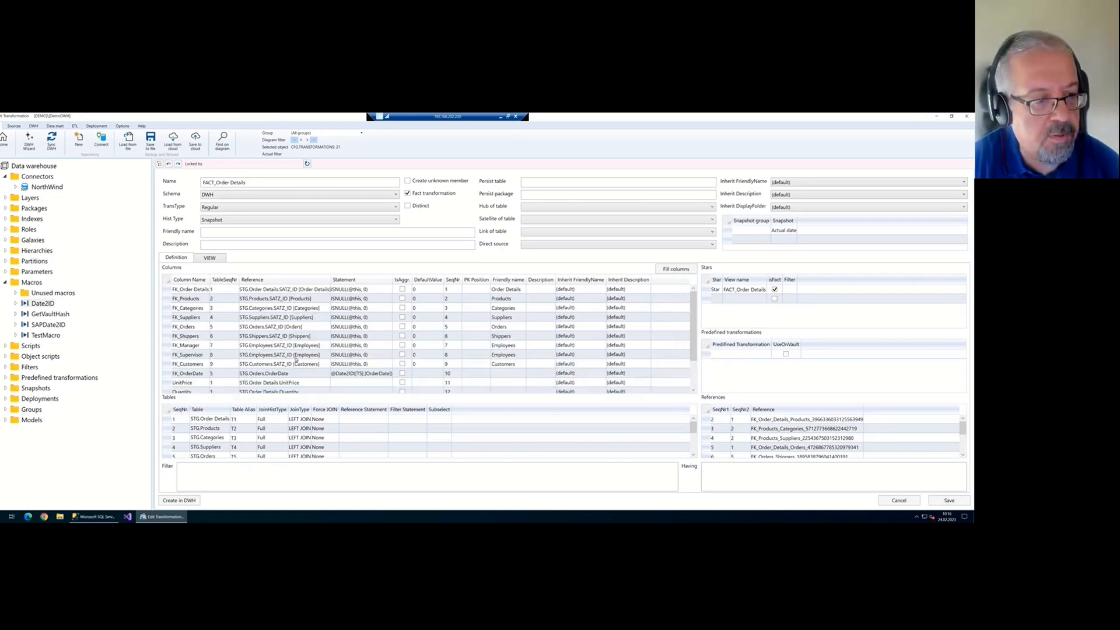
Add column 15, Discount, computed as T1.UnitPrice*T1.Quantity*T1.Discount, and save
scroll(281, 358, down, 2)
click(190, 385)
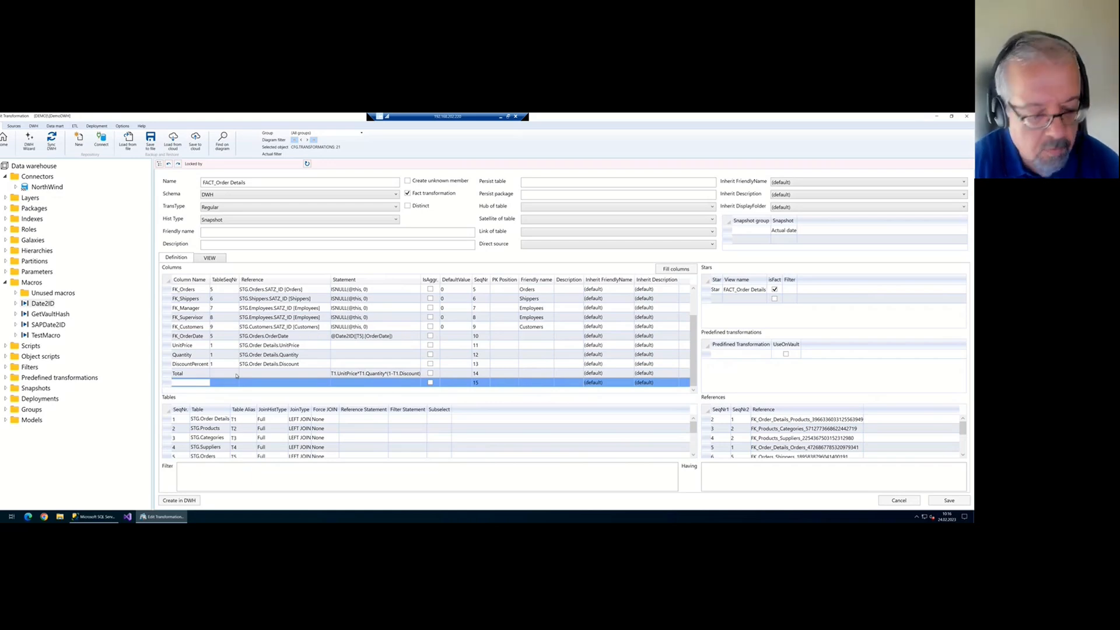
text(nt)
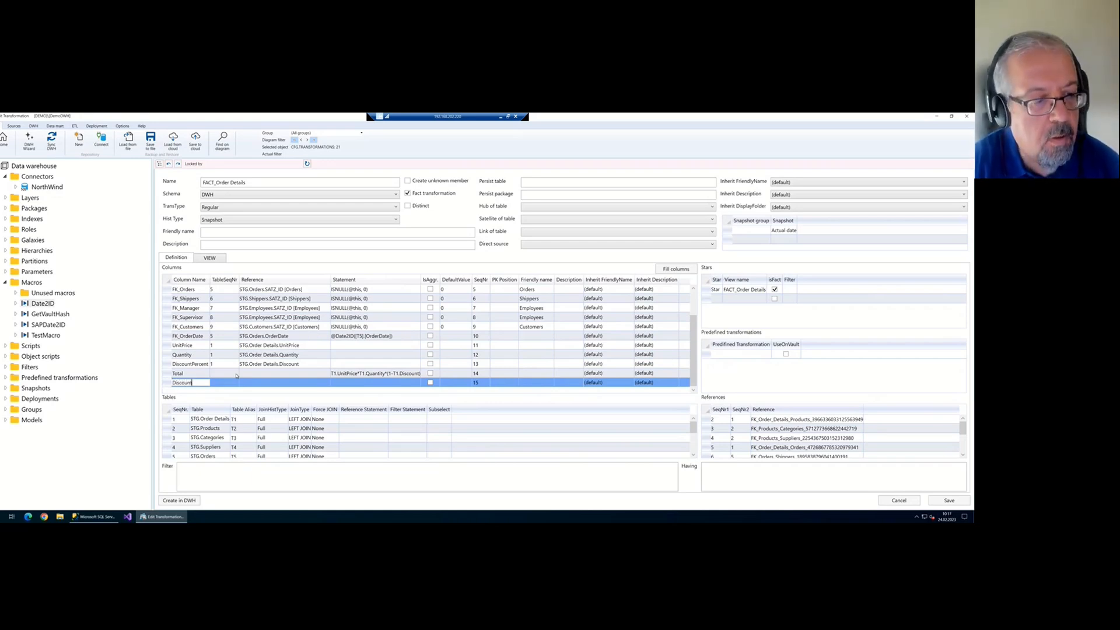
click(361, 372)
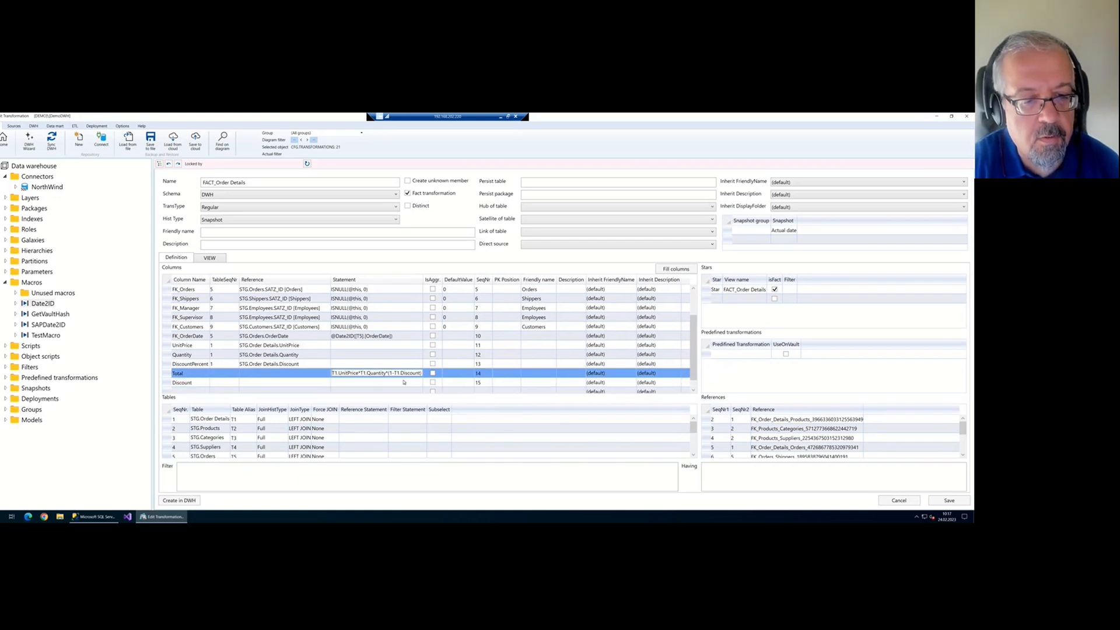
click(382, 383)
text(T1.UnitPrice*T1.Quantity*(1-T1.Discount))
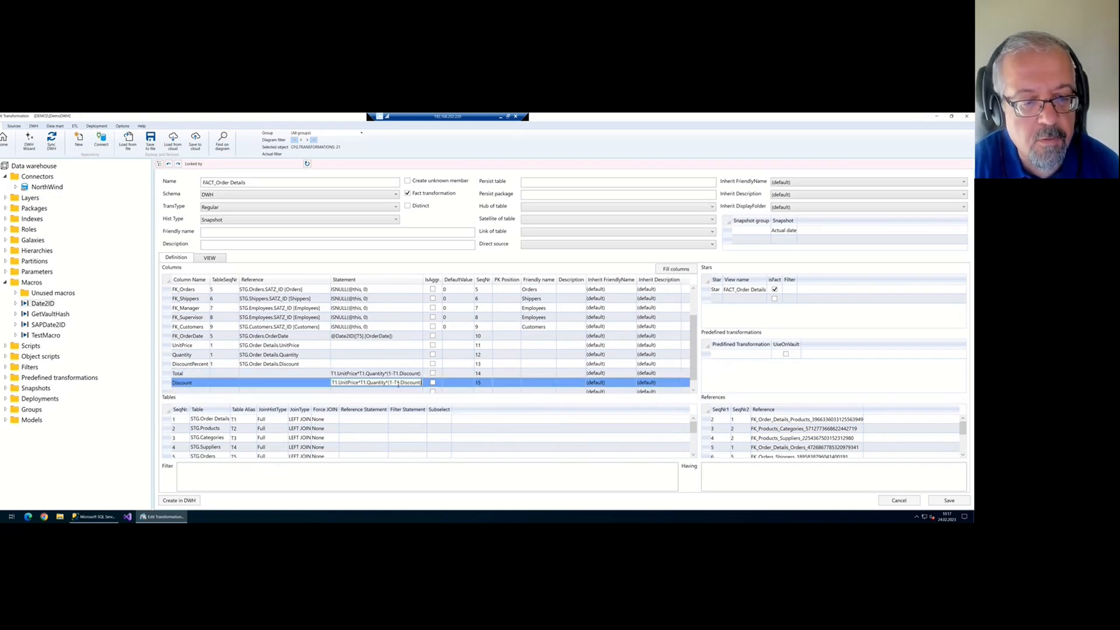
key(ctrl+Right)
key(ctrl+Right)
key(ctrl+Right)
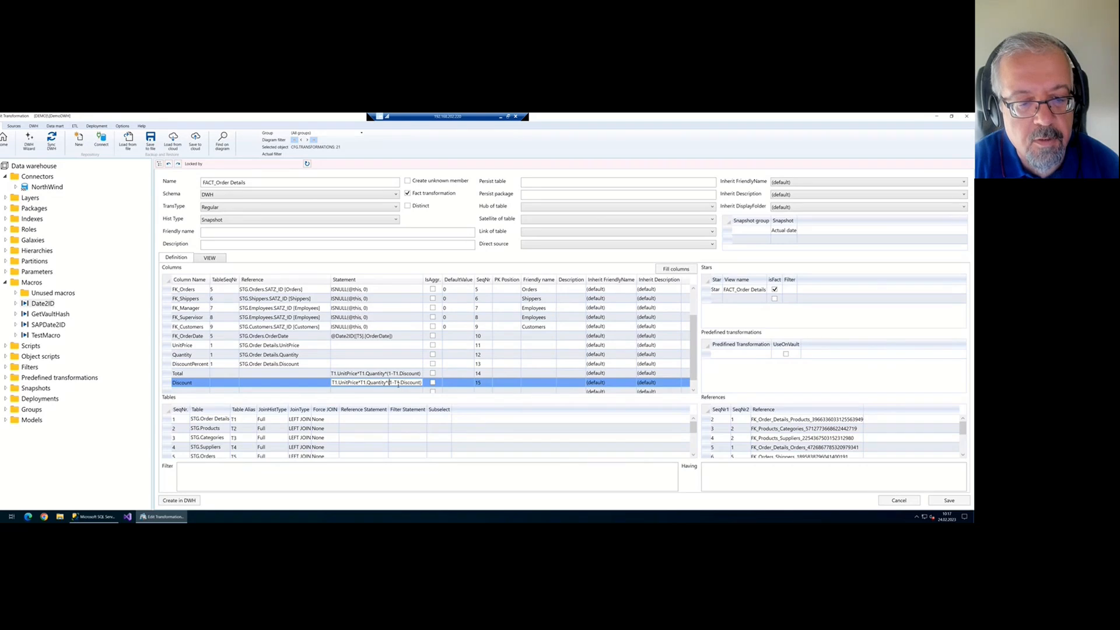
key(Delete)
key(Delete)
key(Delete)
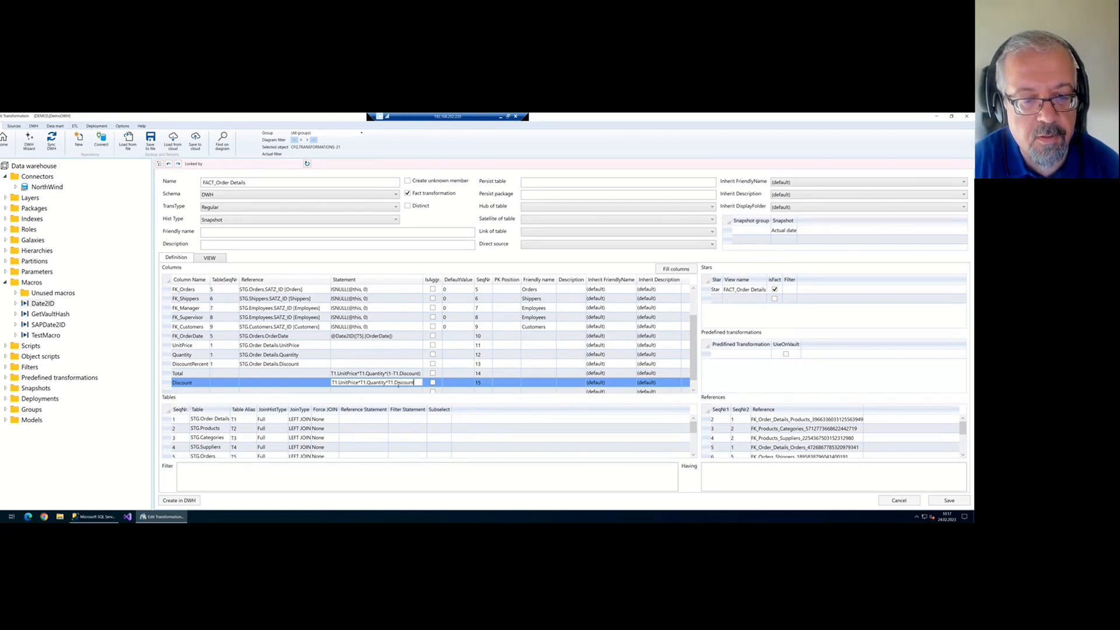
click(949, 500)
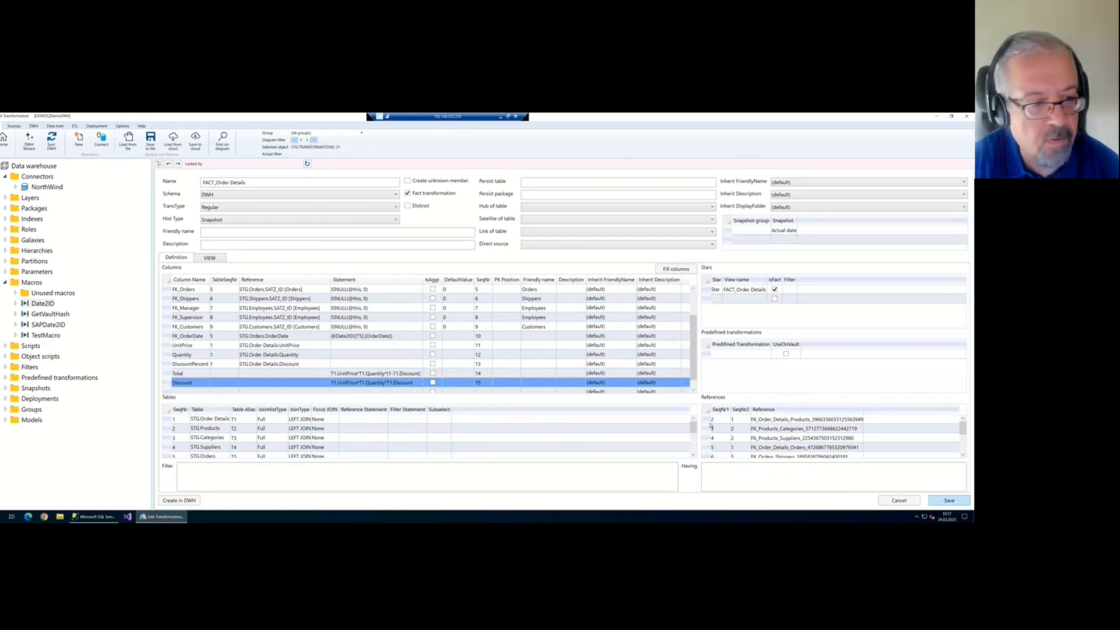
scroll(407, 356, down, 3)
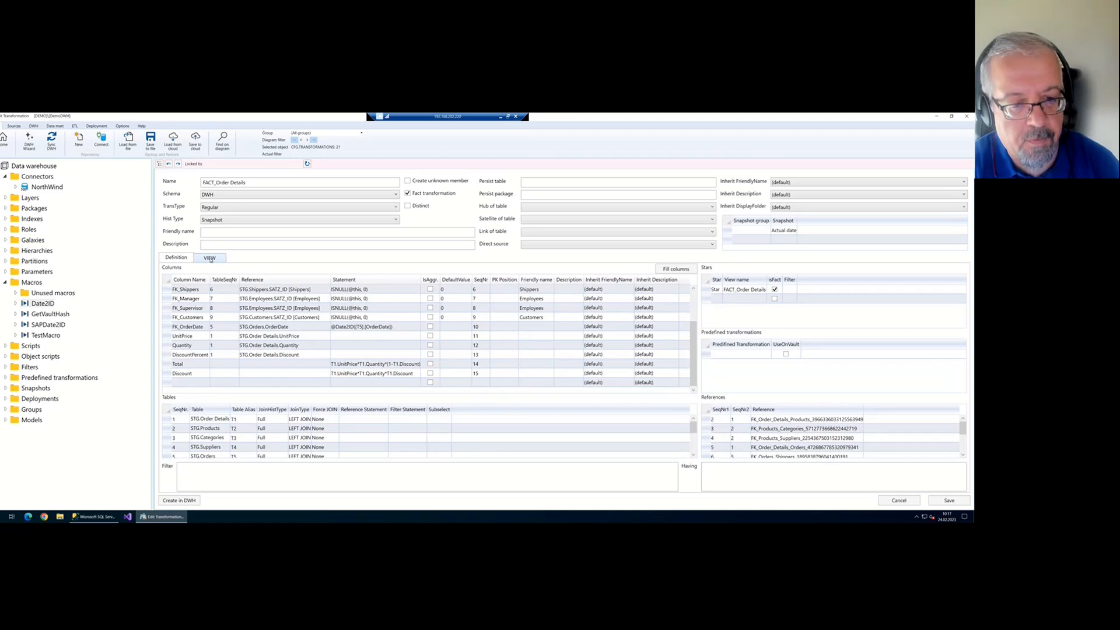
click(210, 258)
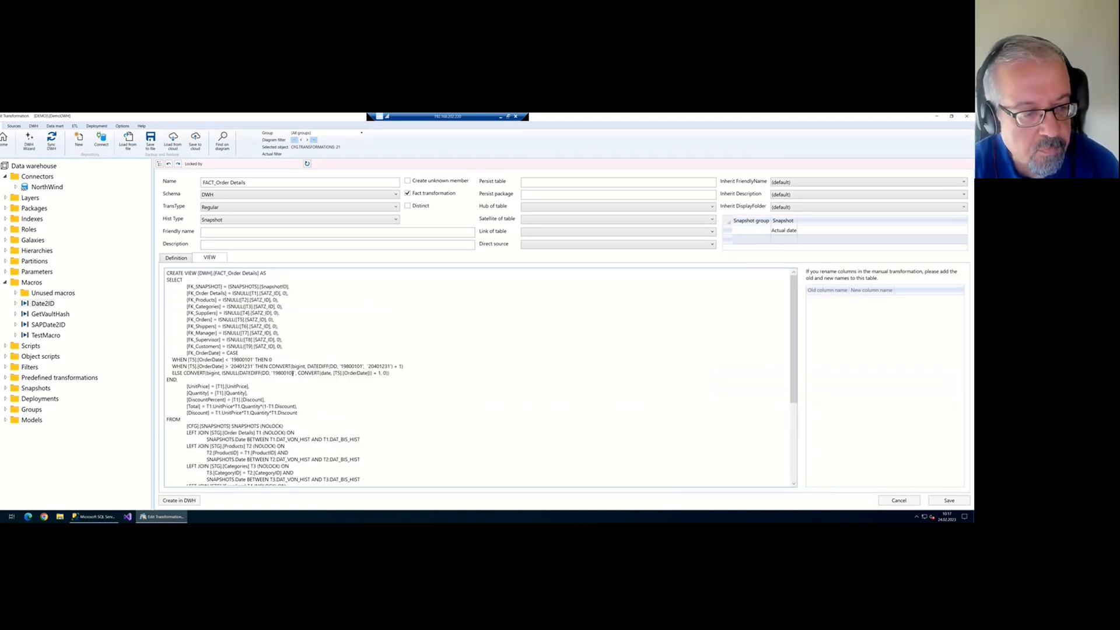
click(176, 258)
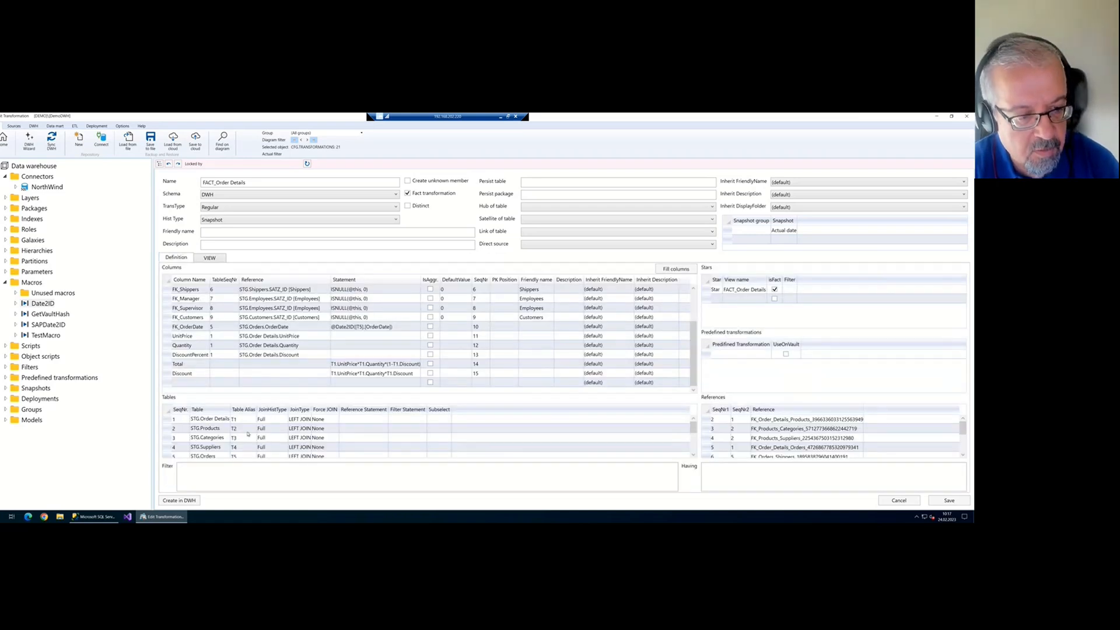
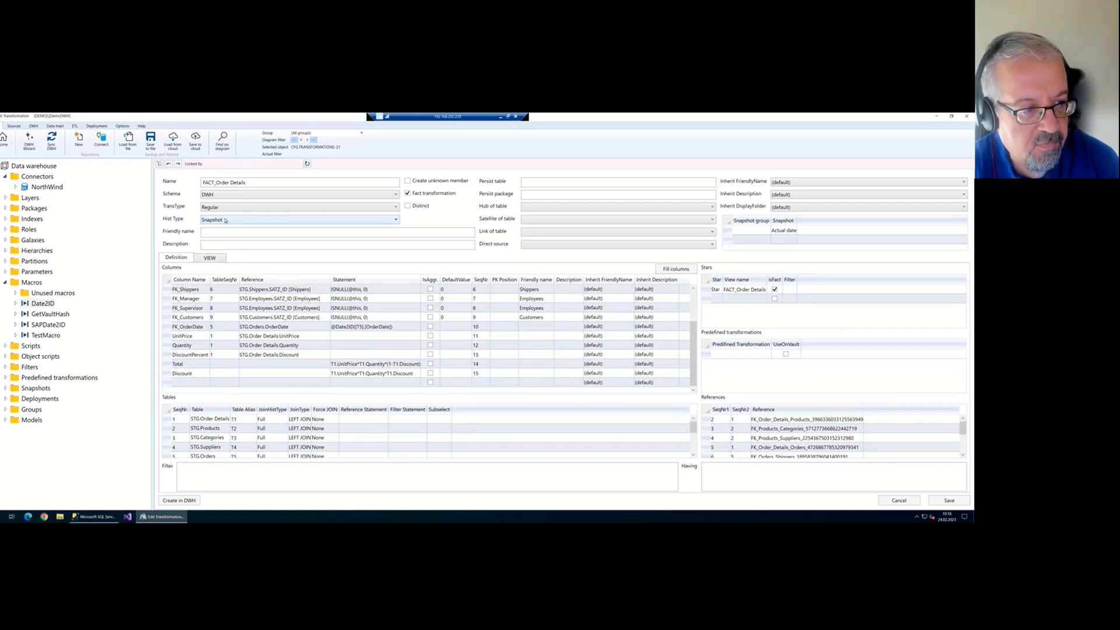
Keep the fact's history type on Snapshot and display its generated view SQL
click(226, 220)
click(225, 220)
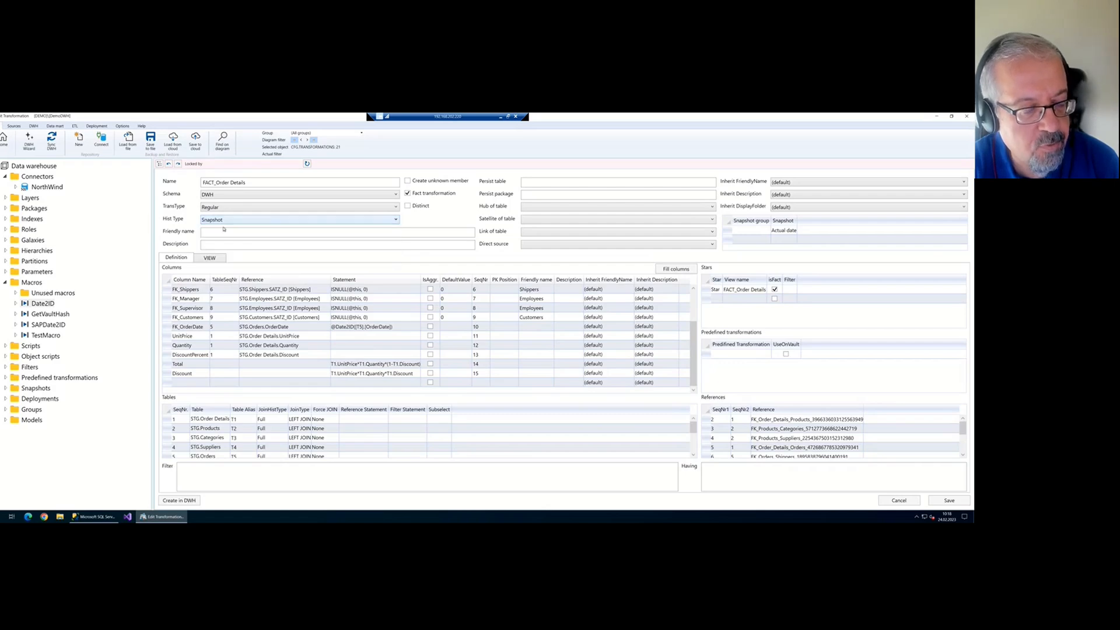
click(211, 258)
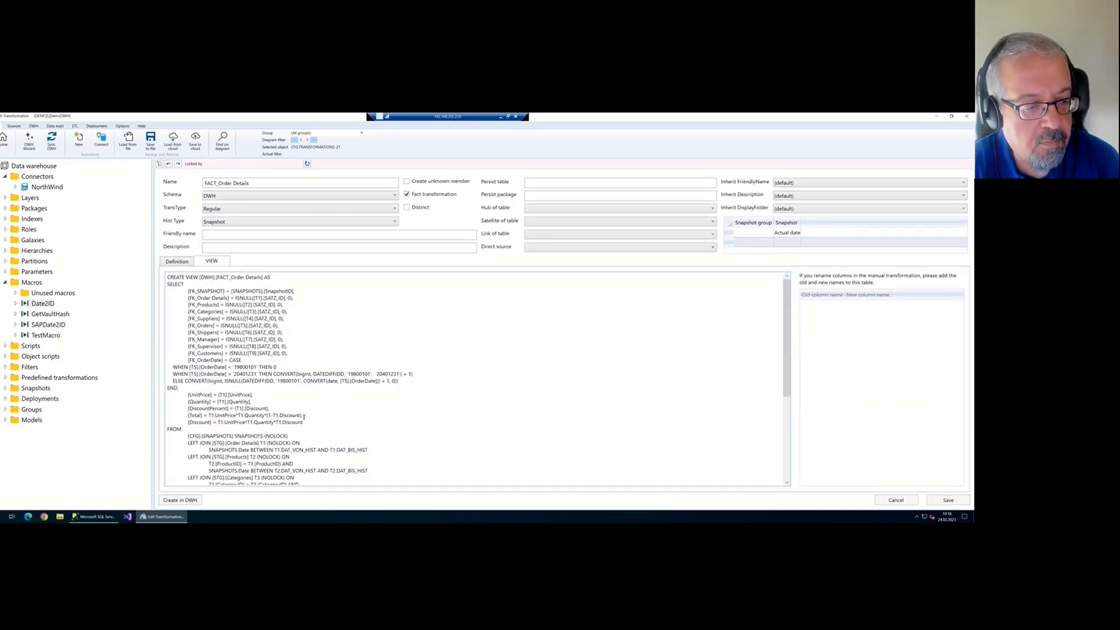
scroll(326, 419, down, 5)
scroll(333, 422, down, 5)
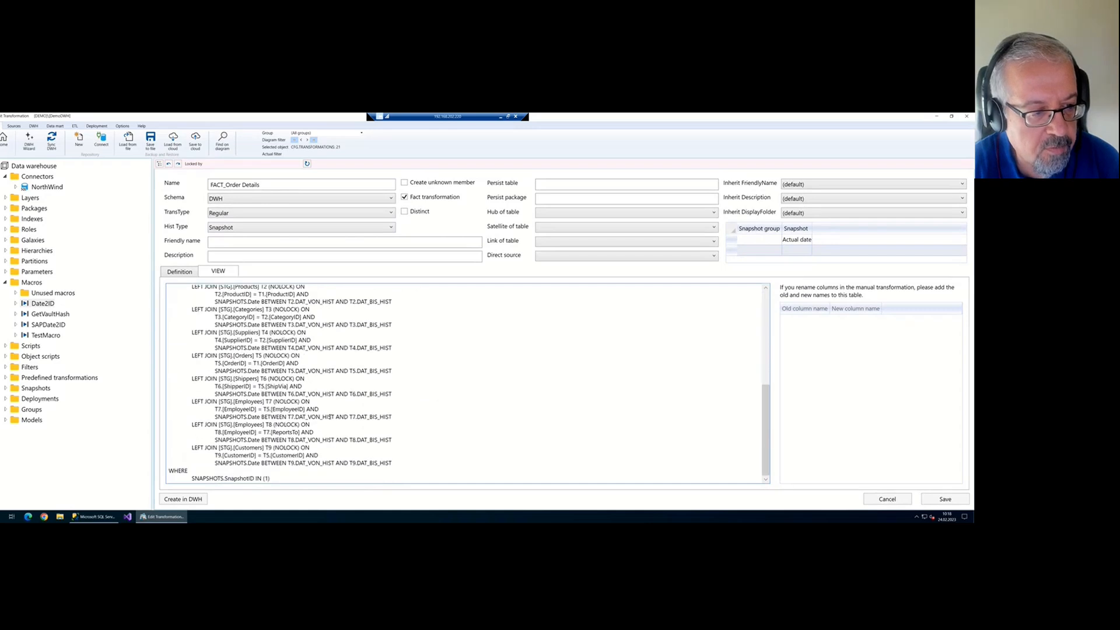
scroll(260, 364, up, 3)
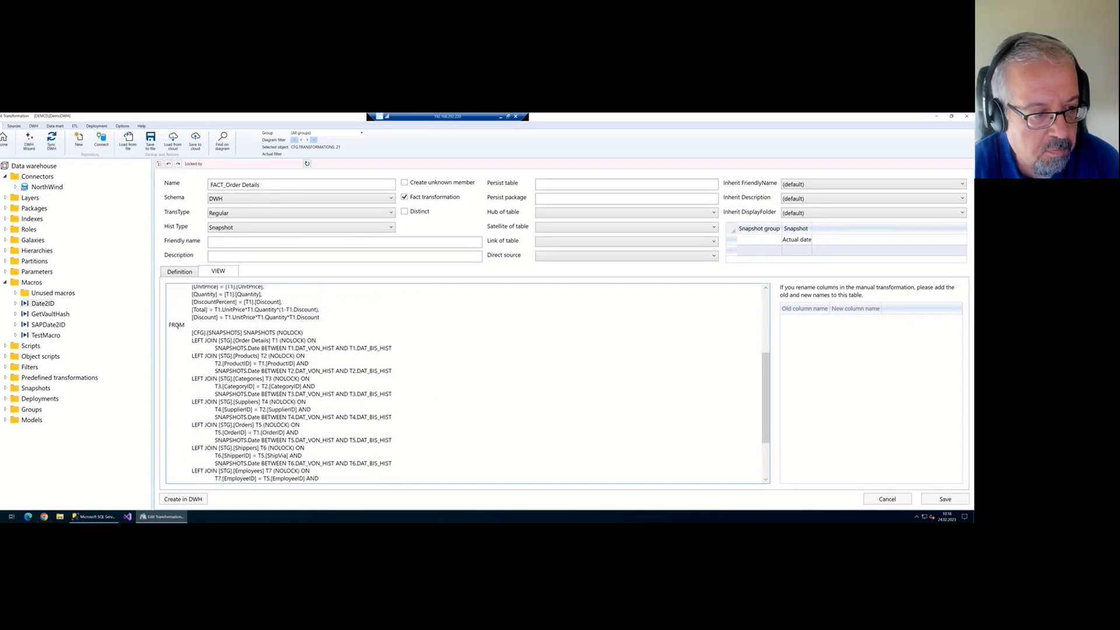
Highlight the [CFG].[SNAPSHOTS] source table and the [STG].[Order Details] join in the view SQL
drag(189, 332, 245, 330)
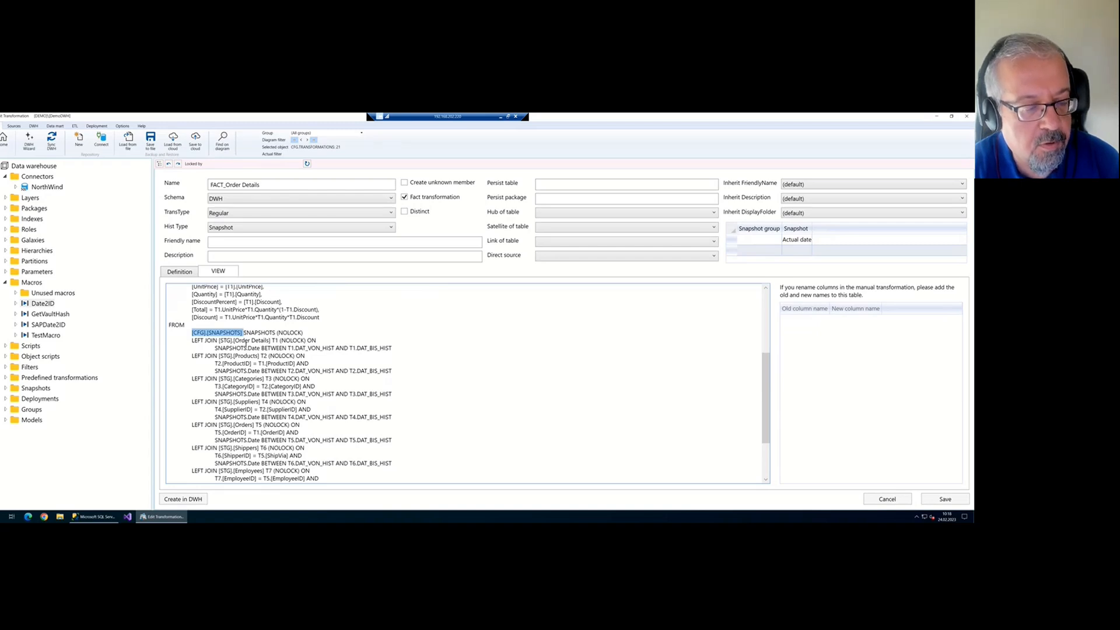
click(244, 337)
drag(242, 332, 192, 332)
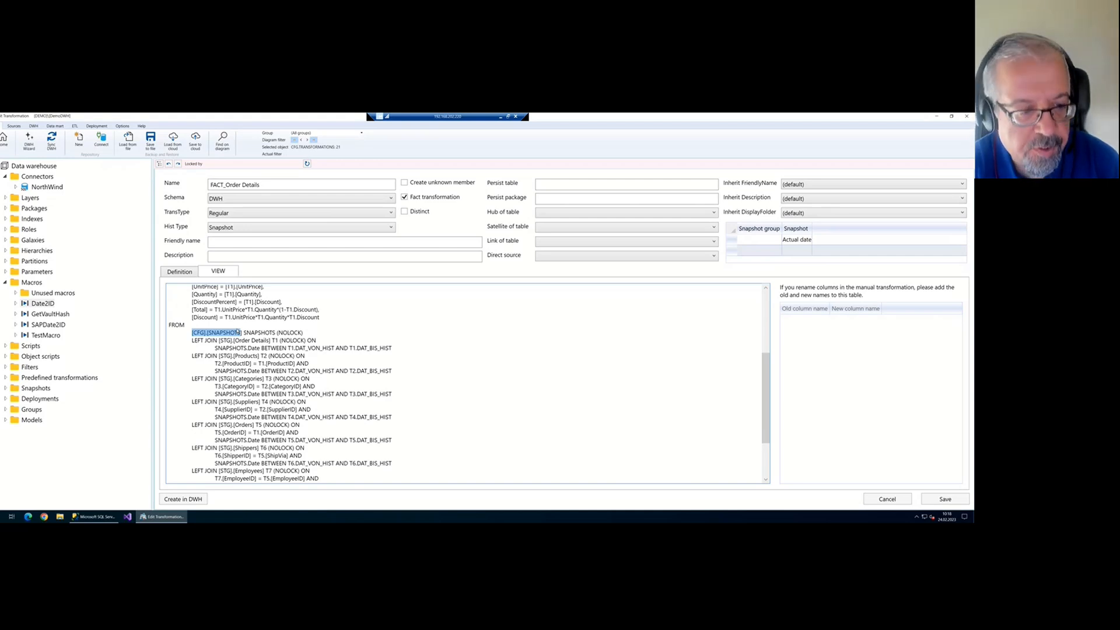
click(297, 341)
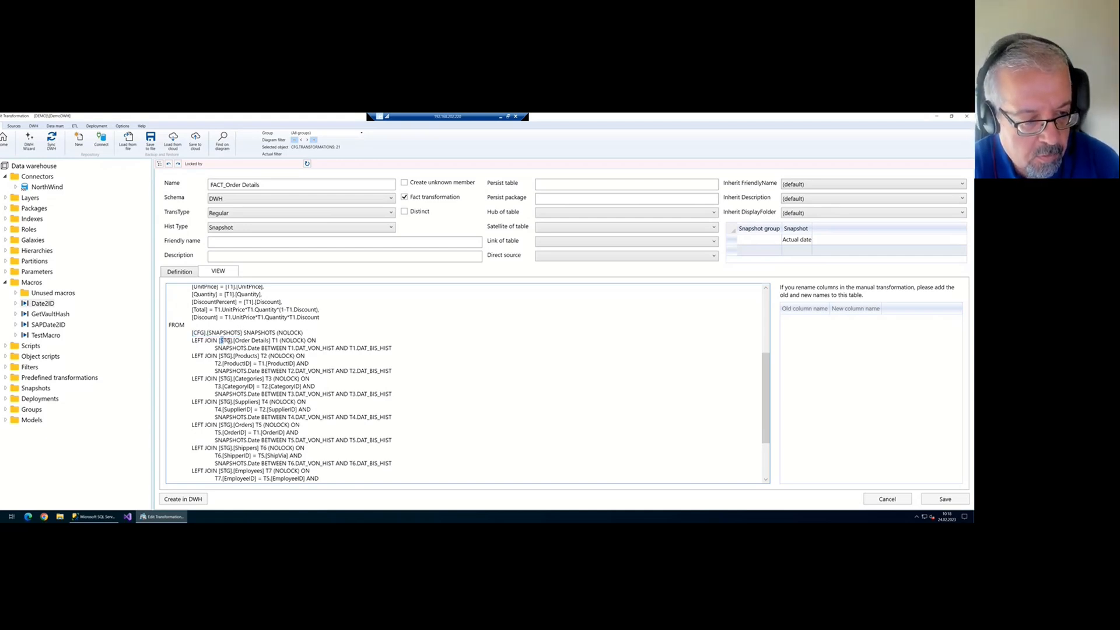
drag(221, 340, 270, 341)
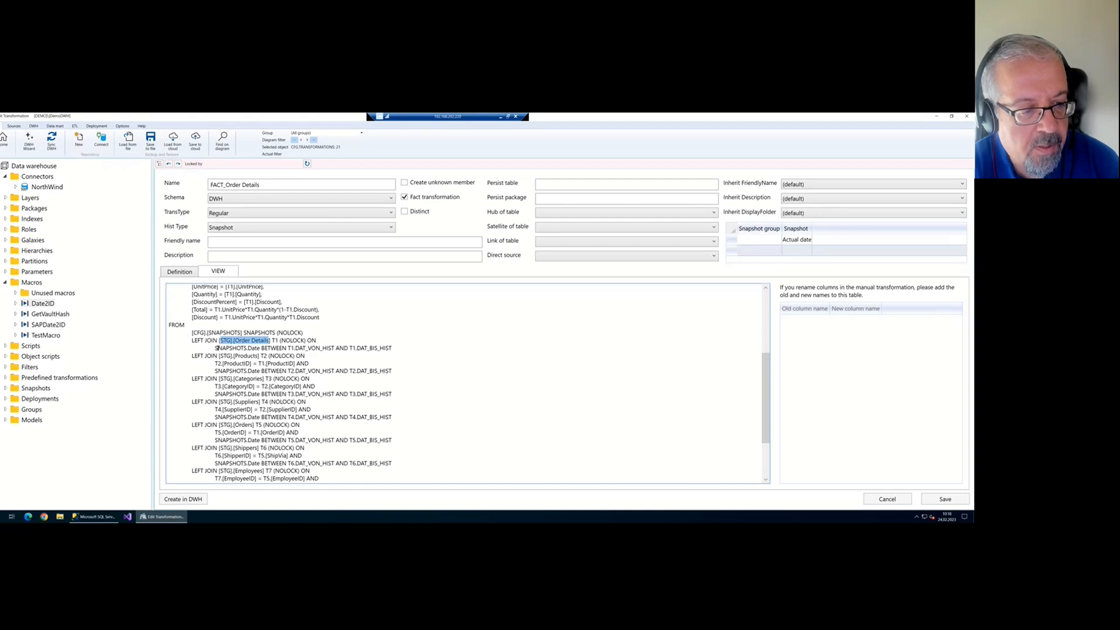
drag(216, 348, 261, 348)
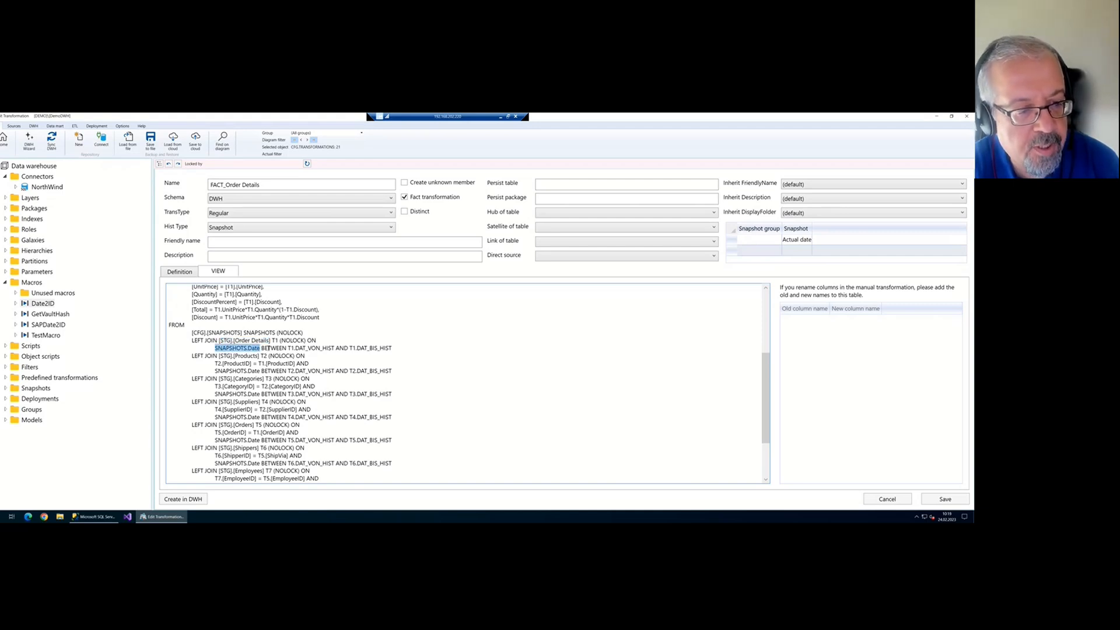
click(307, 349)
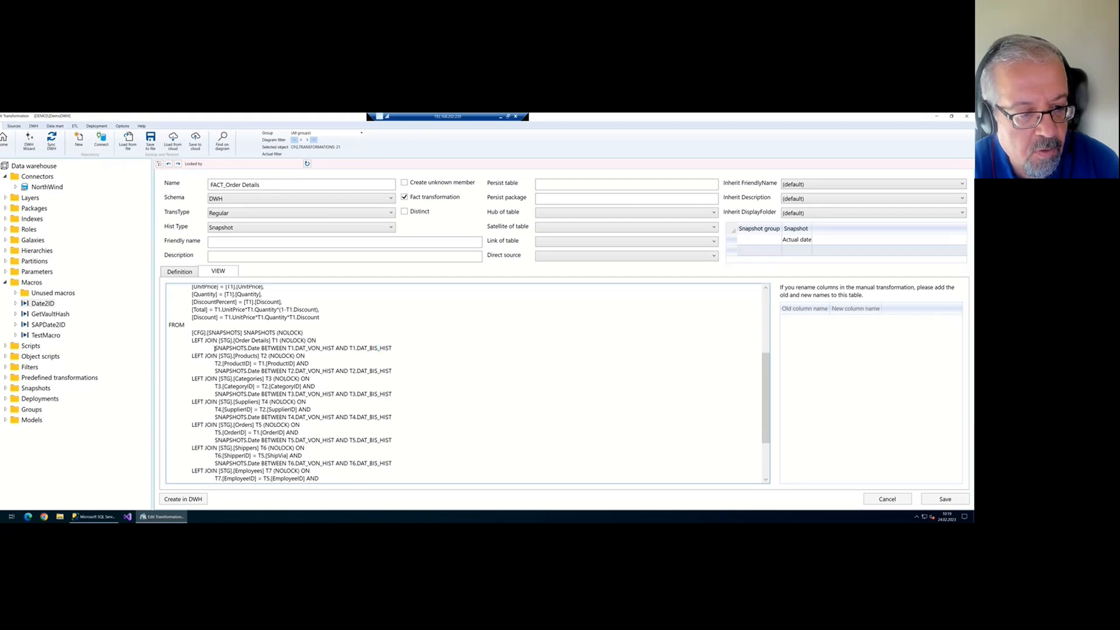
Highlight the SNAPSHOTS.Date join conditions for T1, T2 and T3, then the SNAPSHOTS table name
drag(215, 348, 261, 344)
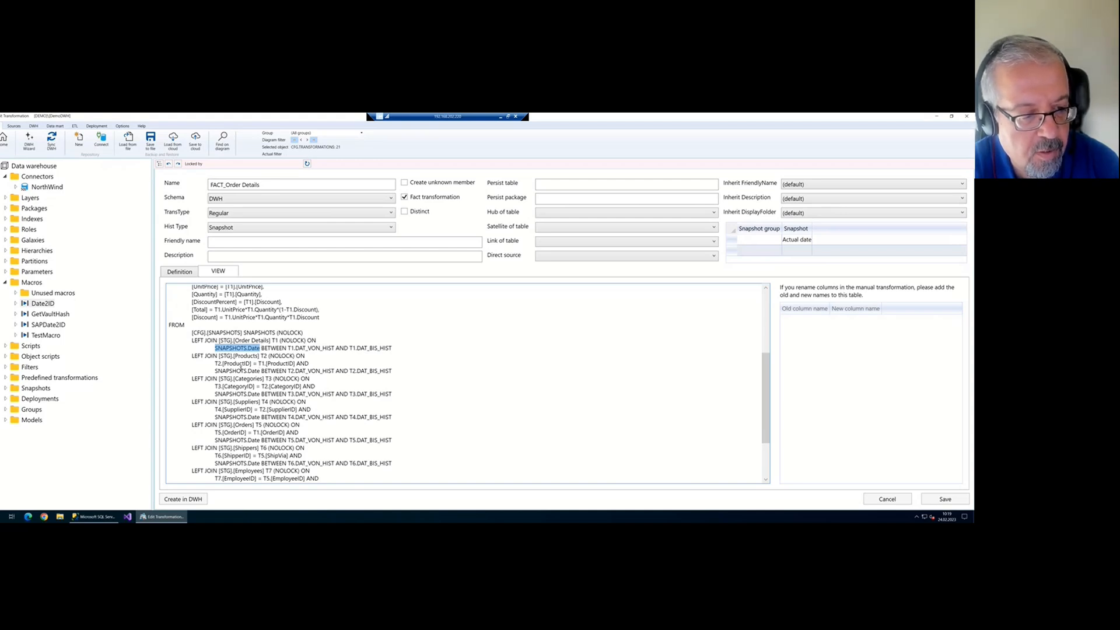
drag(216, 371, 298, 371)
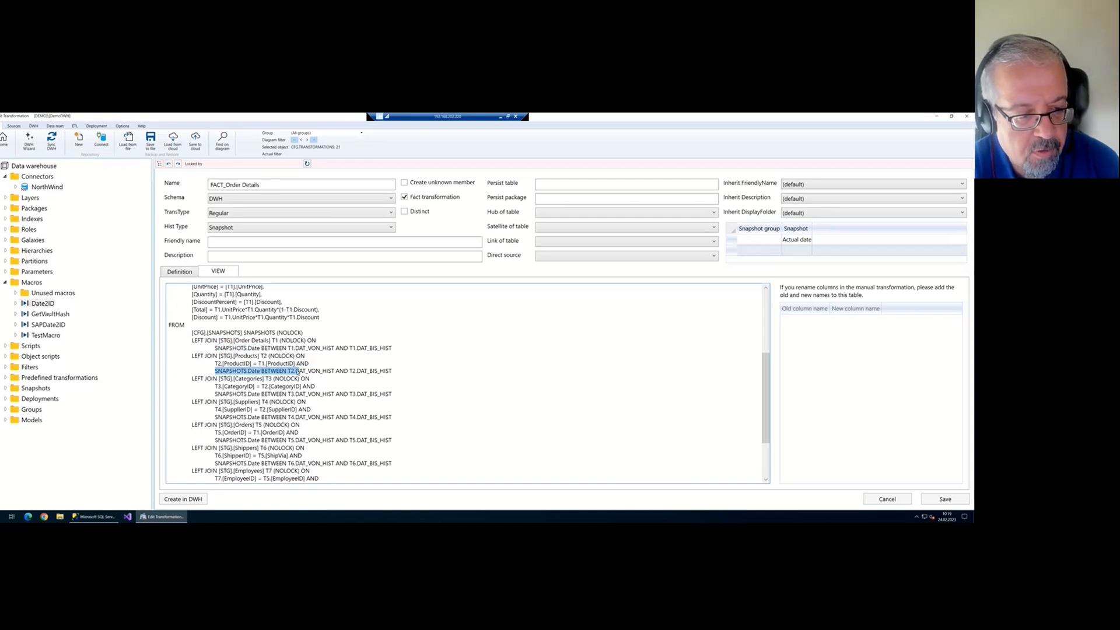
drag(215, 395, 318, 387)
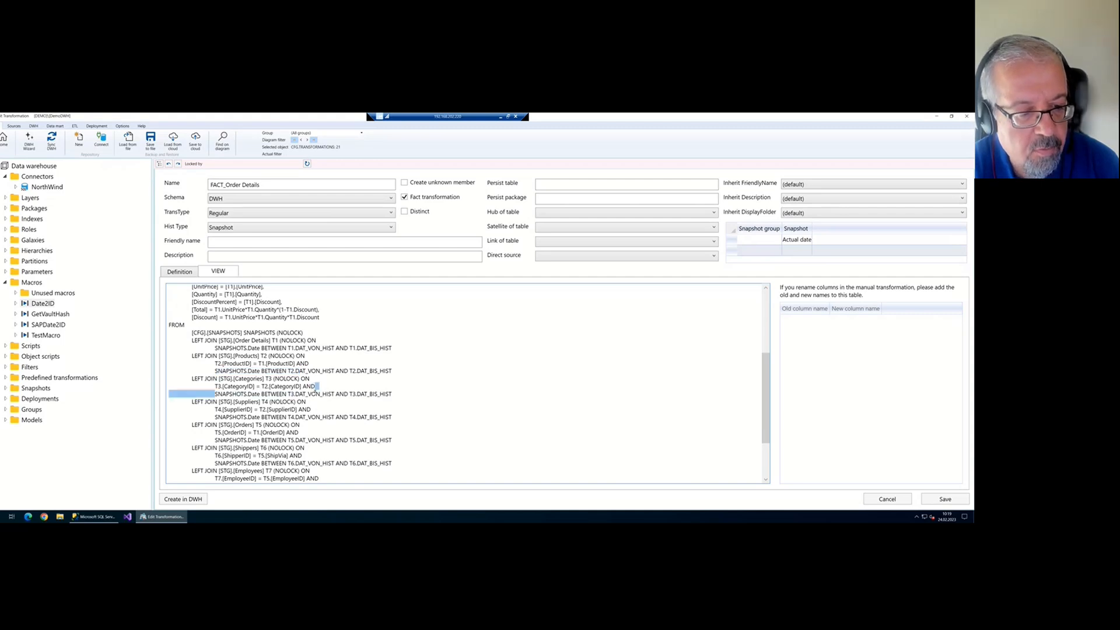
click(315, 394)
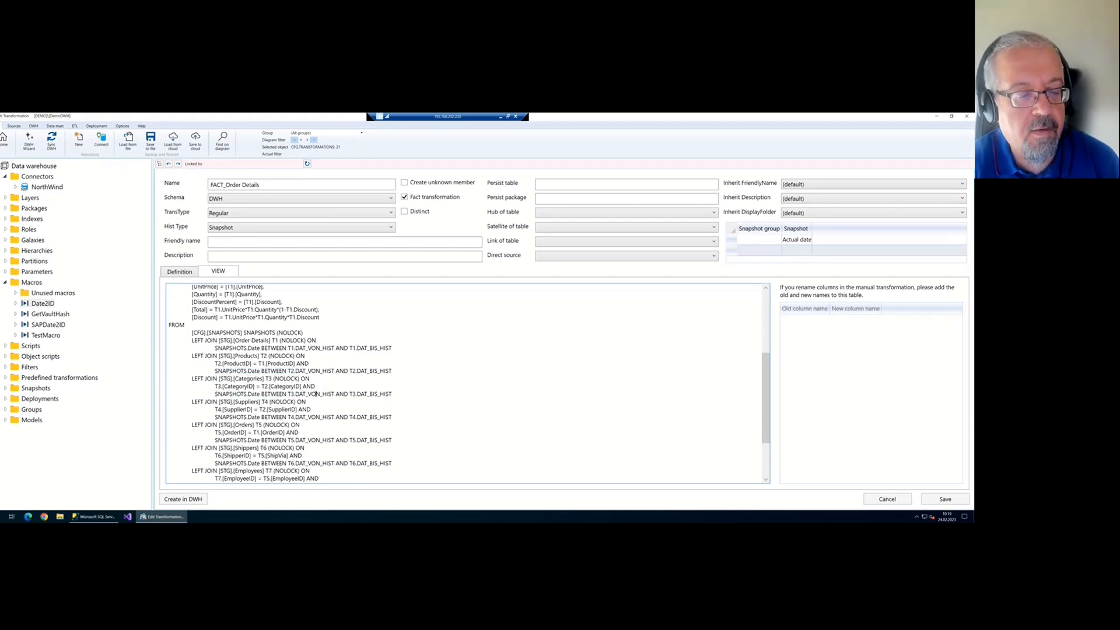
drag(234, 333, 193, 333)
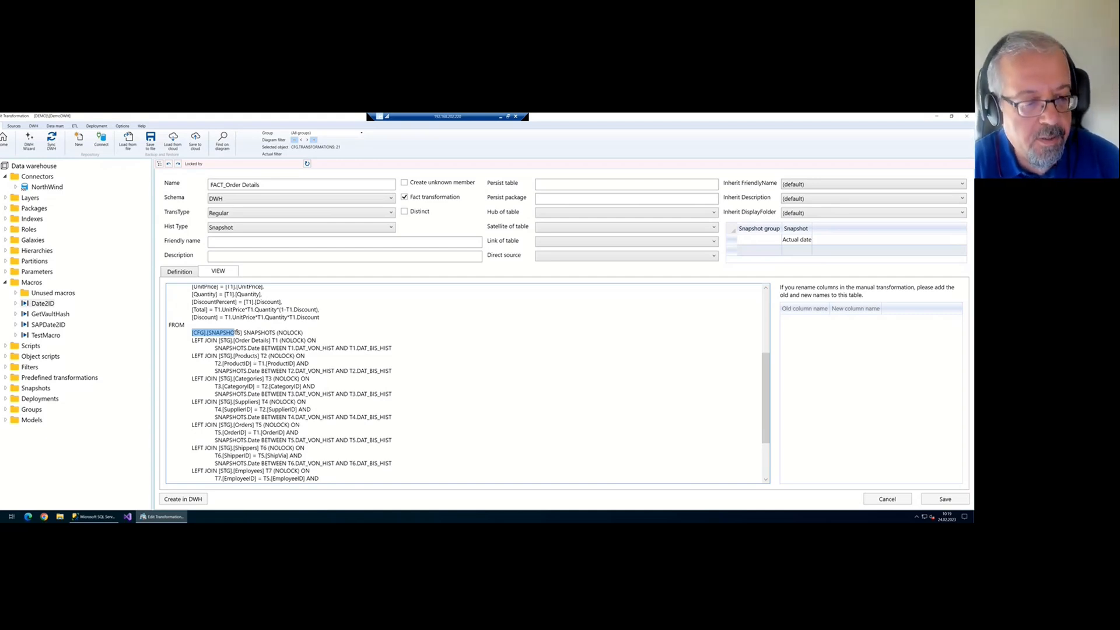
drag(243, 333, 214, 333)
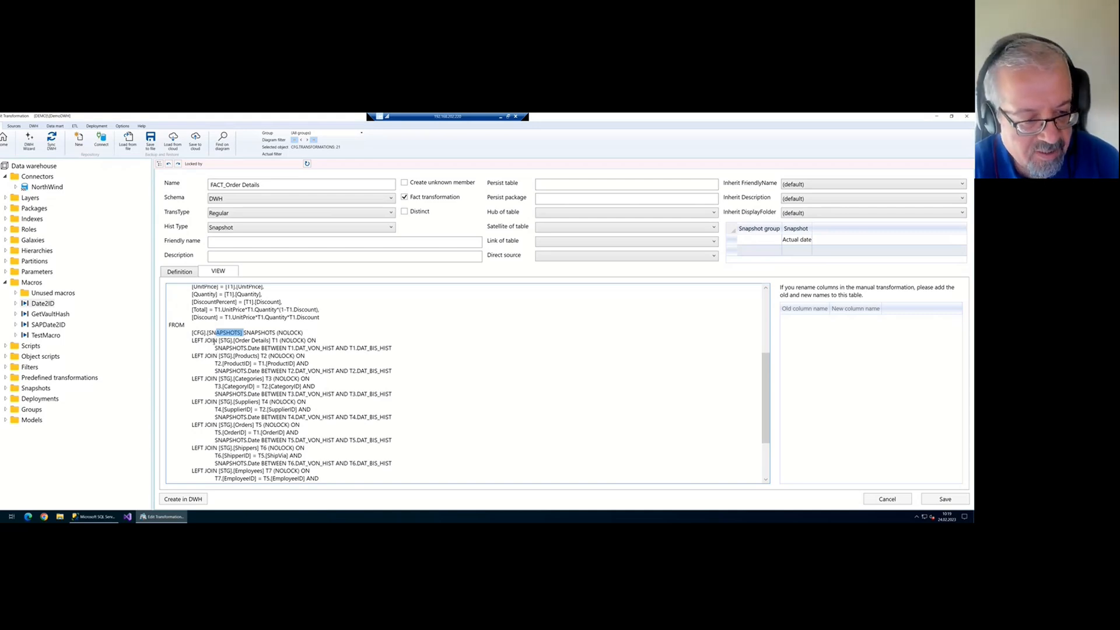
drag(215, 348, 259, 347)
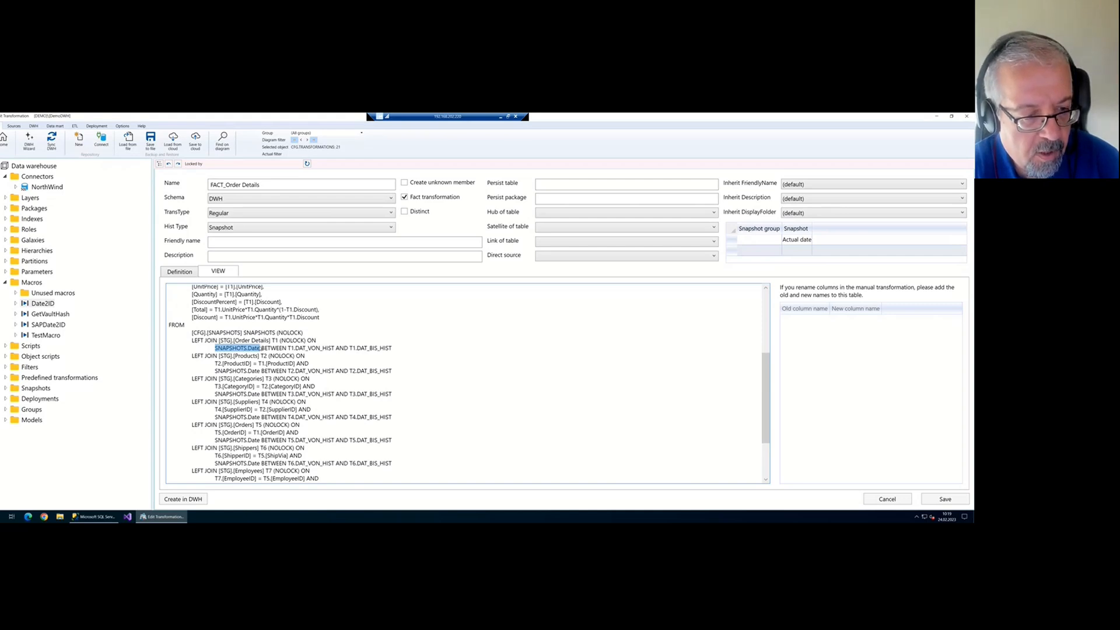
scroll(216, 371, up, 3)
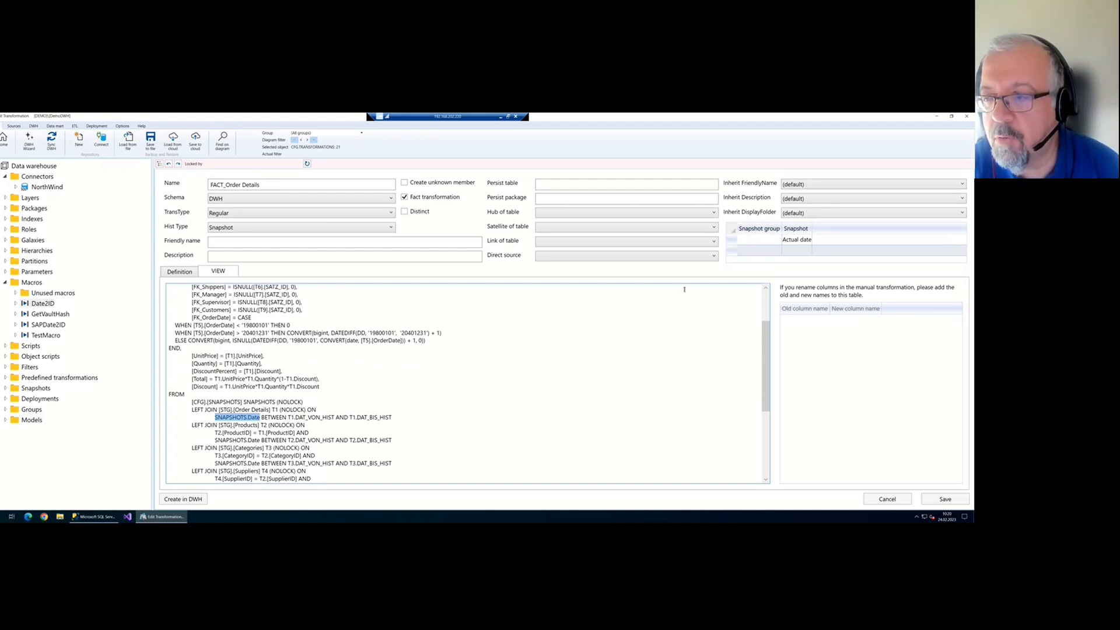
Pick Actual date in the snapshot list, then close the fact editor without saving
click(790, 242)
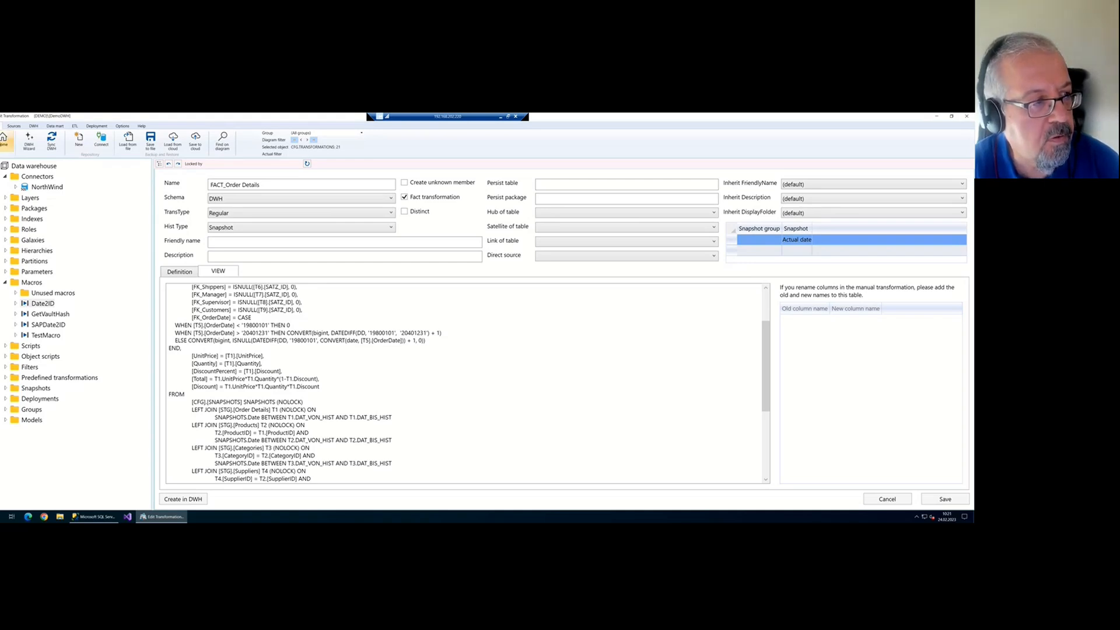
click(3, 142)
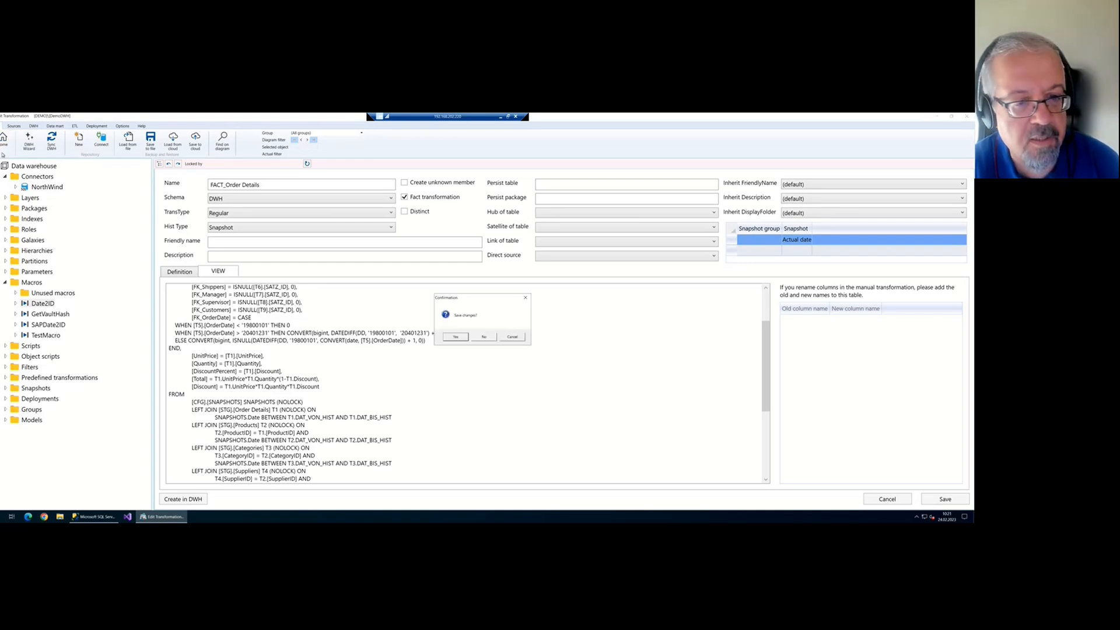
click(483, 337)
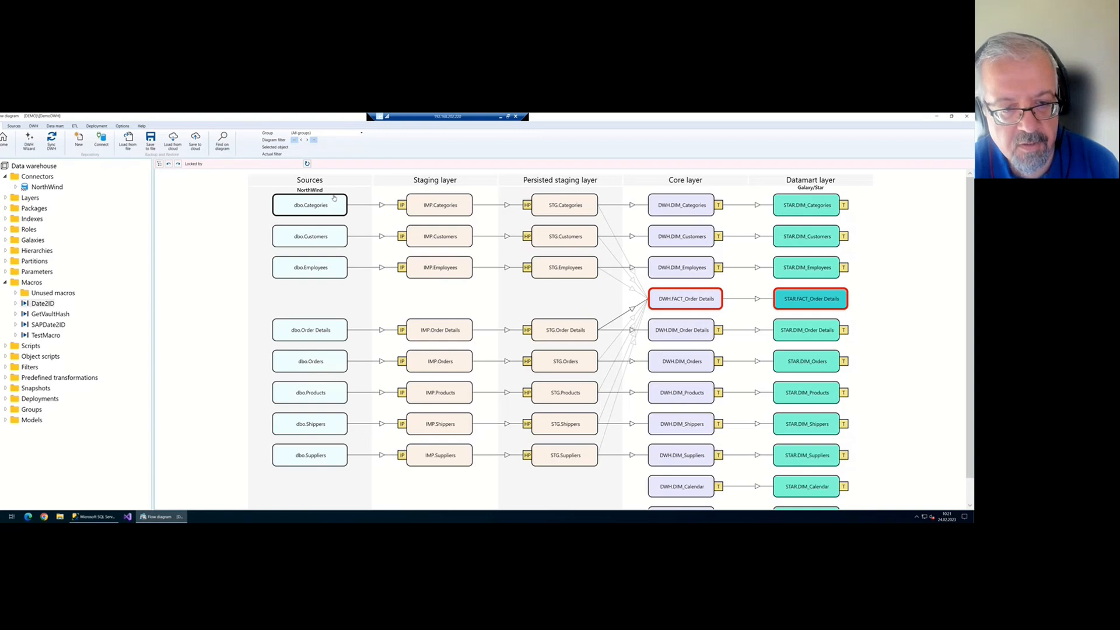
Run a full Sync DWH with refresh, zoom out the diagram, then switch to SSMS
click(53, 142)
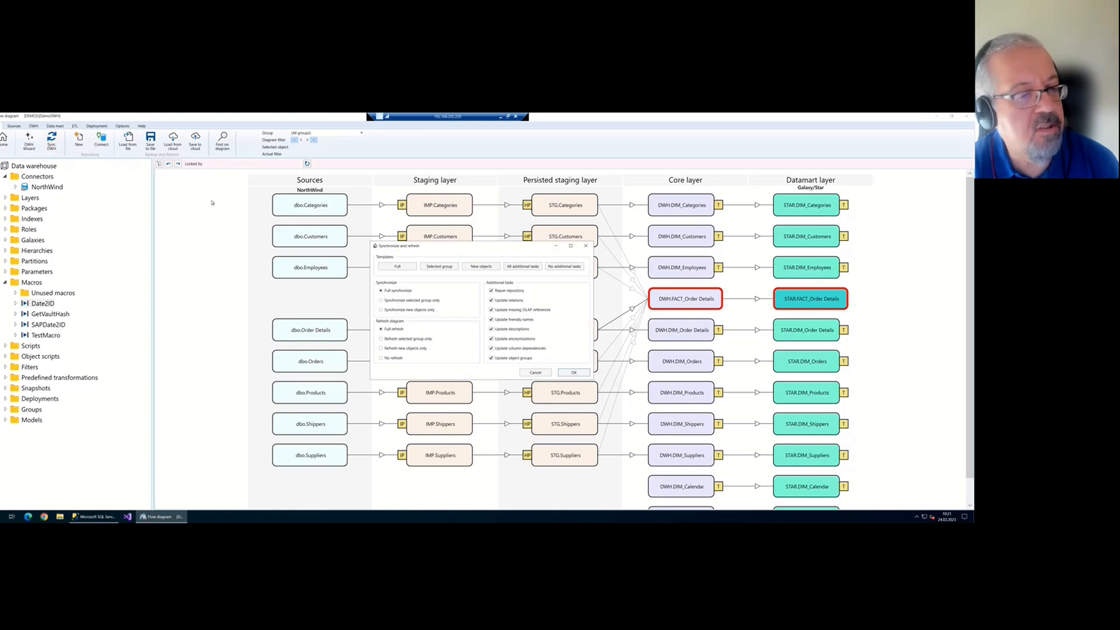
click(574, 372)
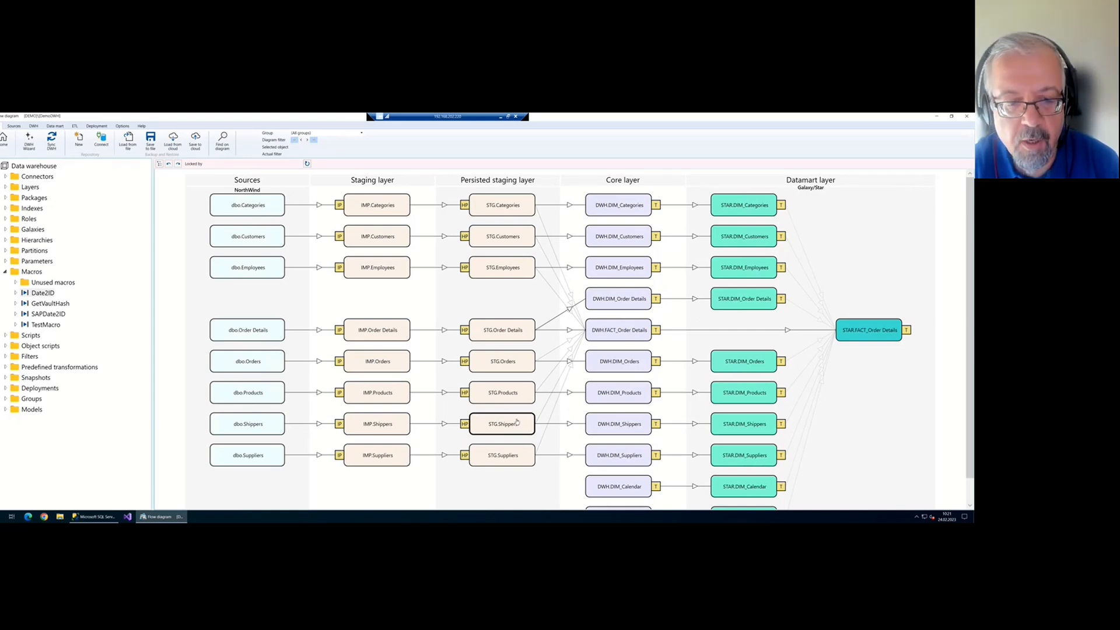
scroll(512, 421, down, 2)
scroll(512, 422, down, 1)
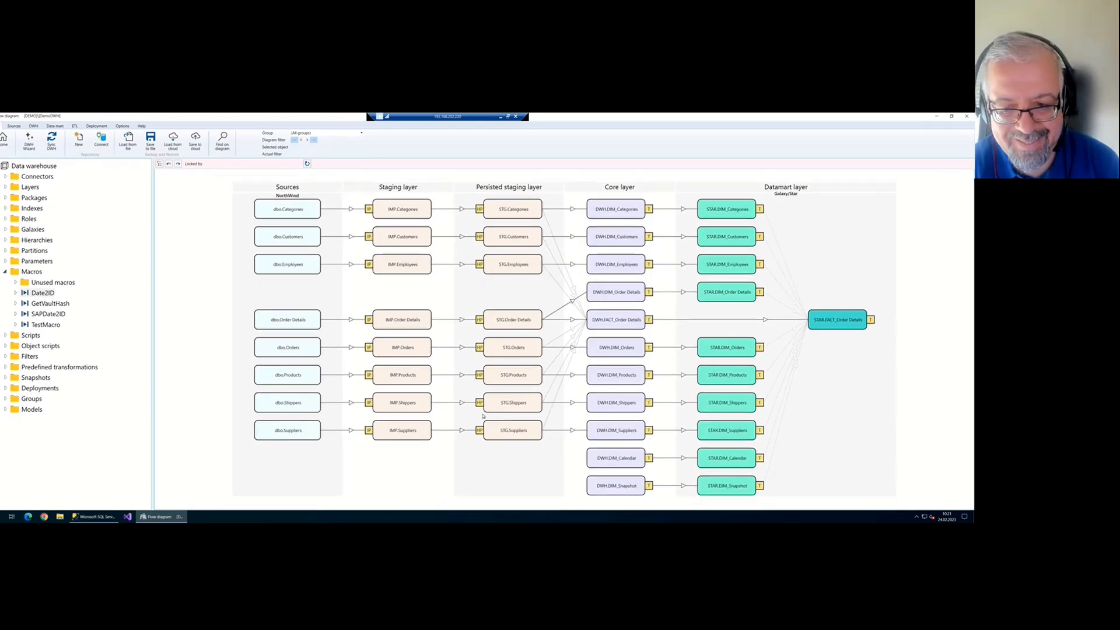
scroll(483, 416, down, 1)
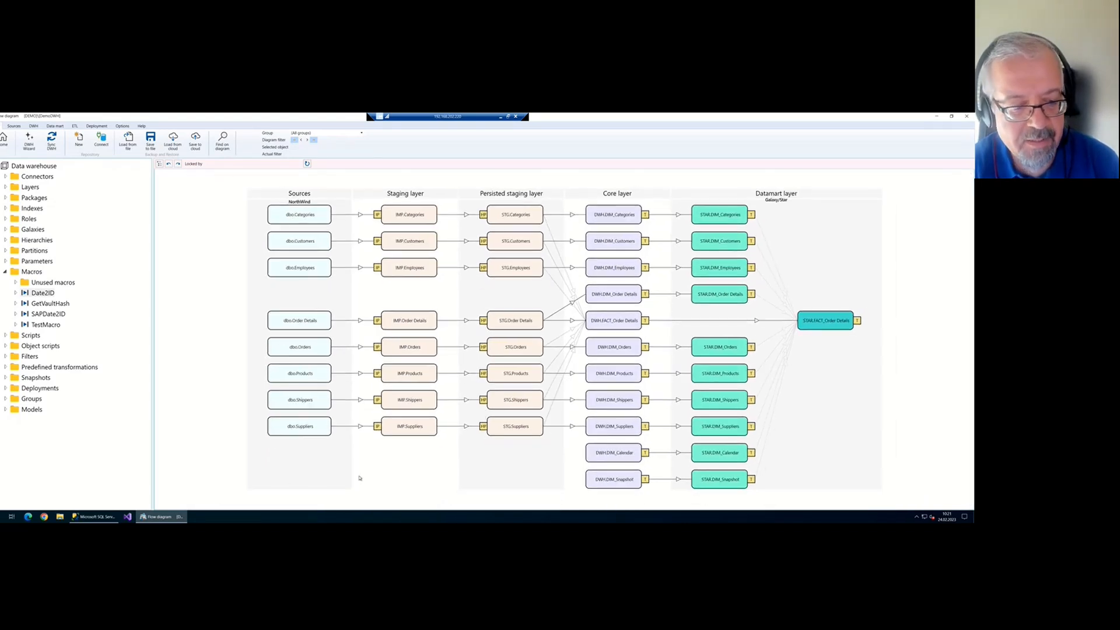
click(90, 519)
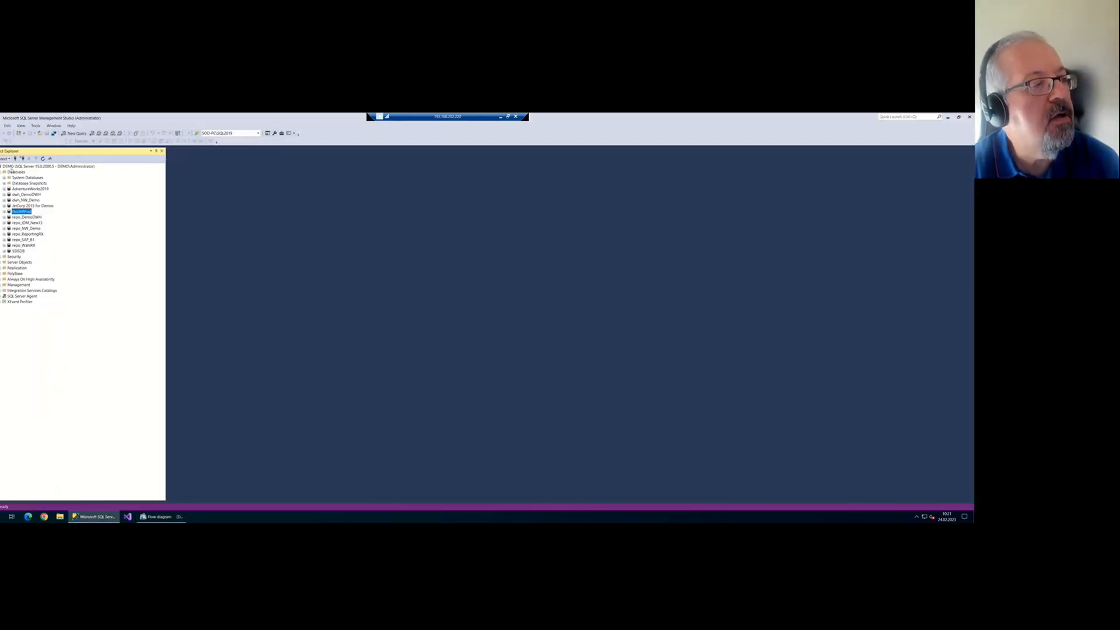
Refresh the database list and expand dwh_DemoDWH's Tables folder, then return to the flow diagram
right_click(17, 172)
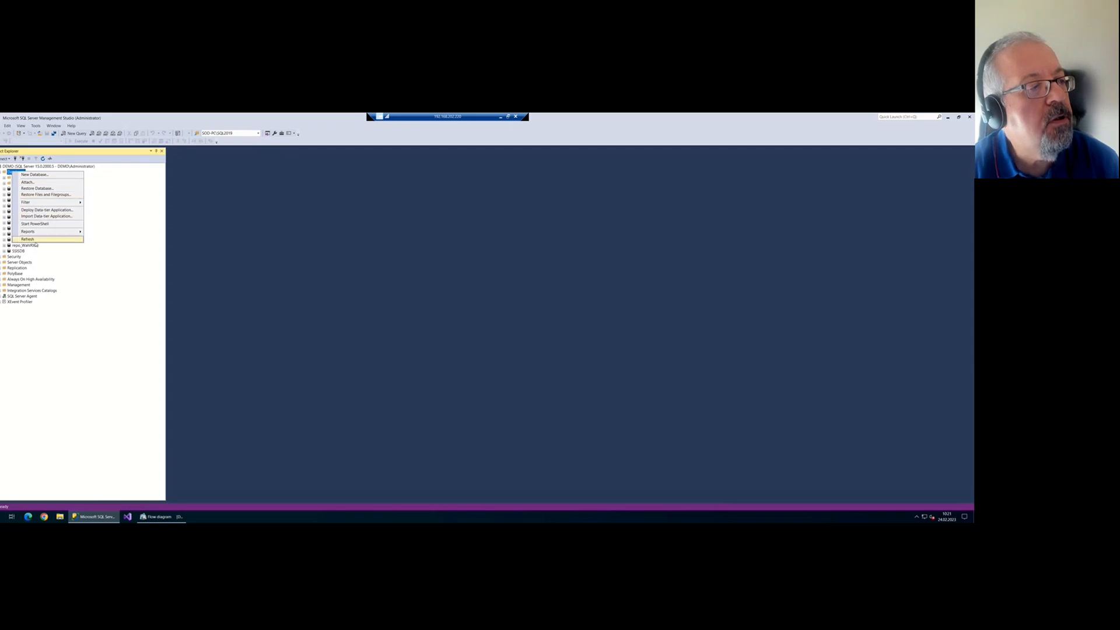
click(41, 239)
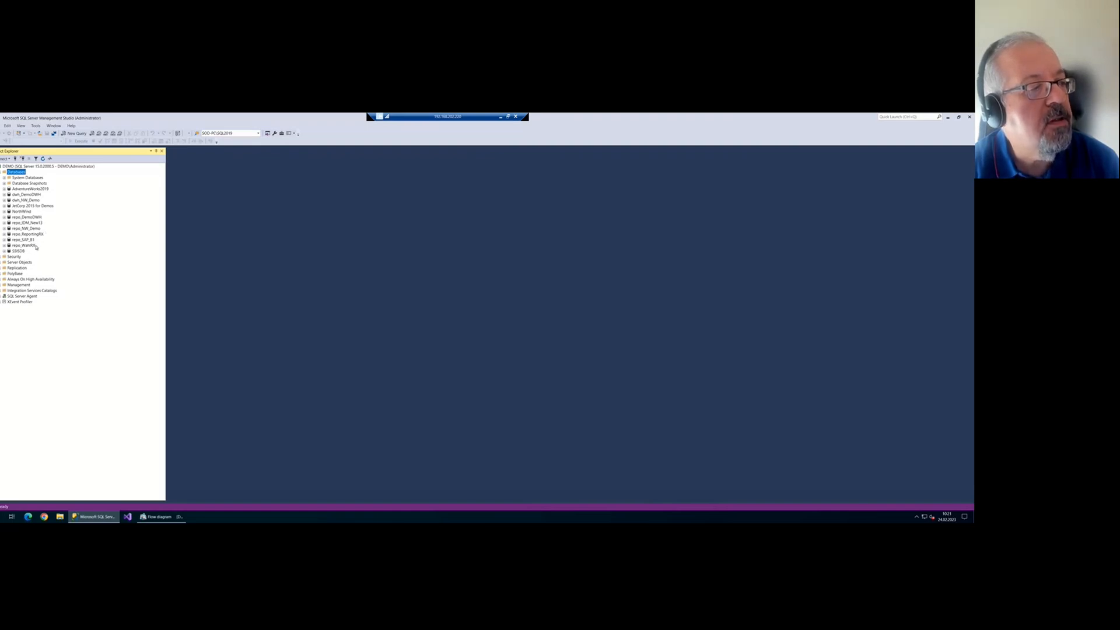
click(37, 218)
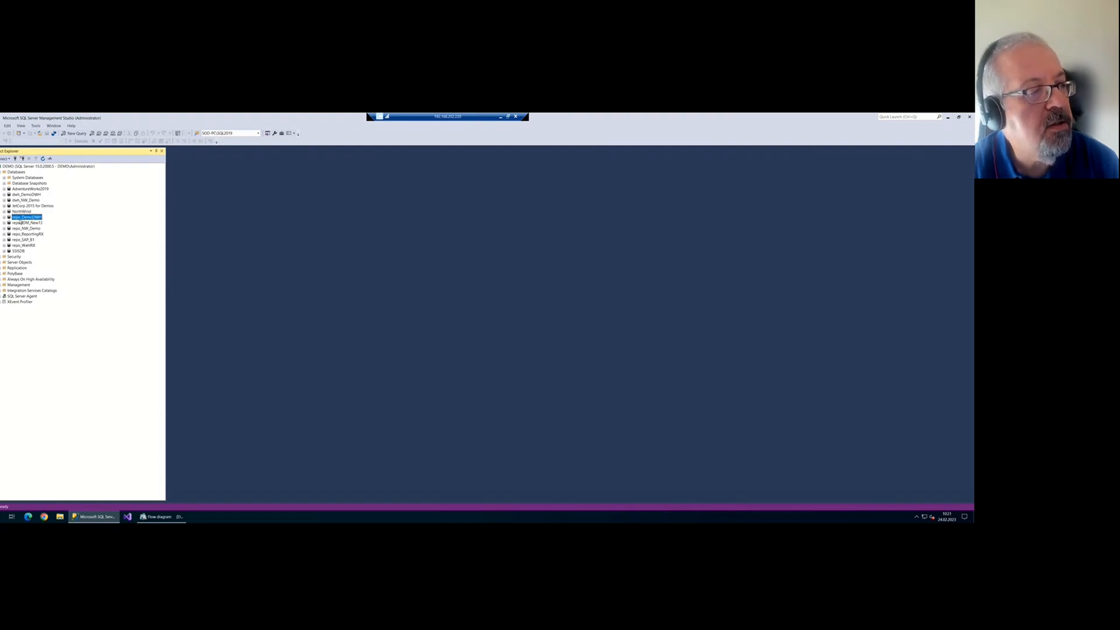
click(33, 196)
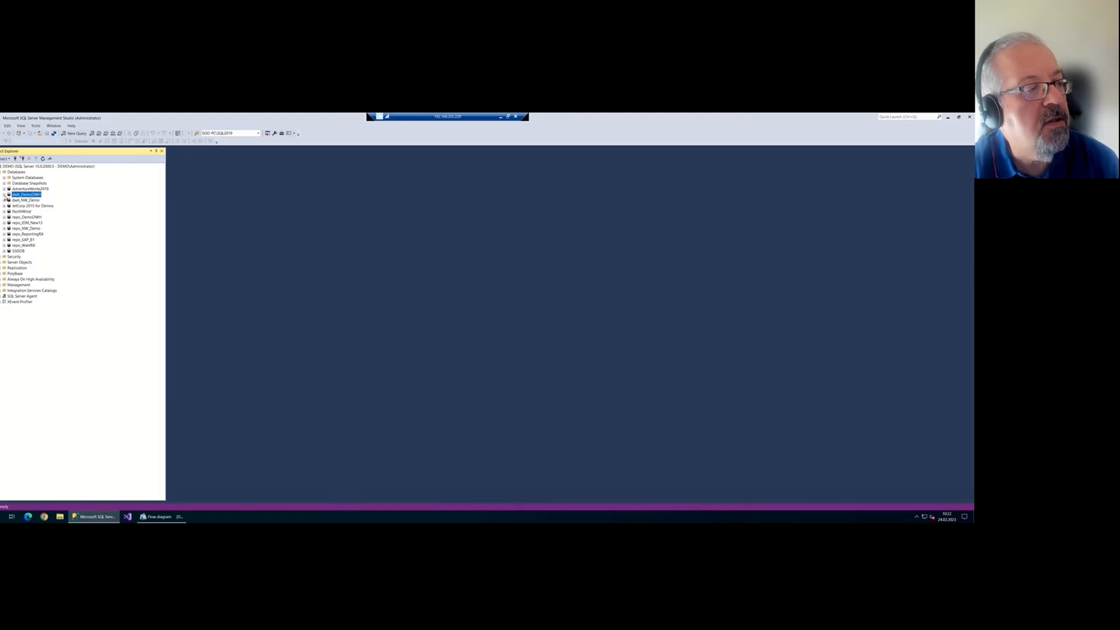
click(5, 195)
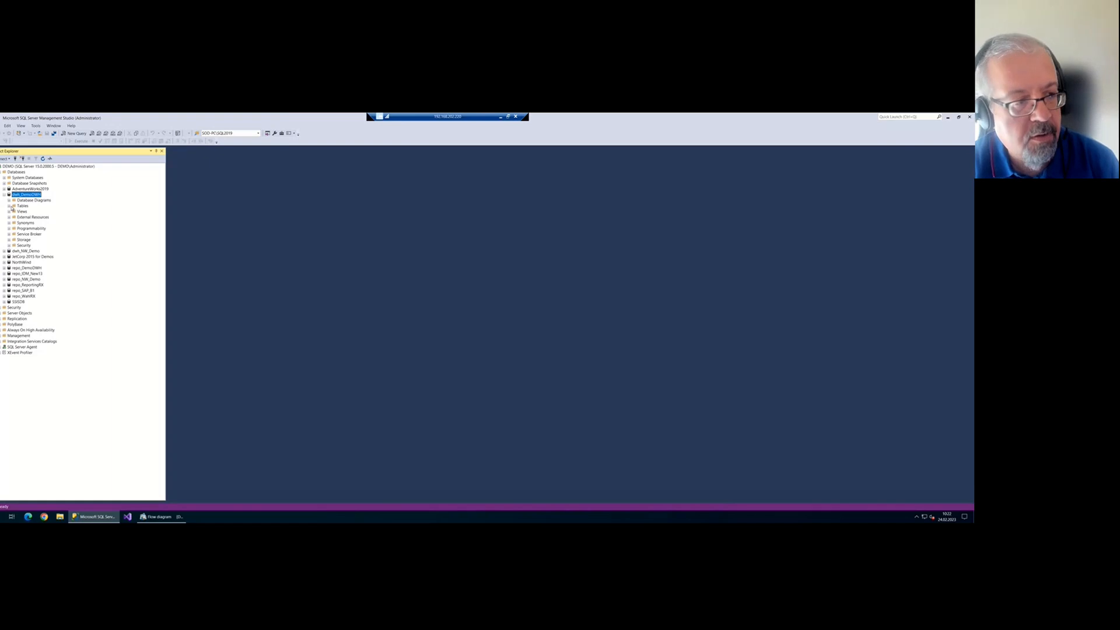
click(9, 206)
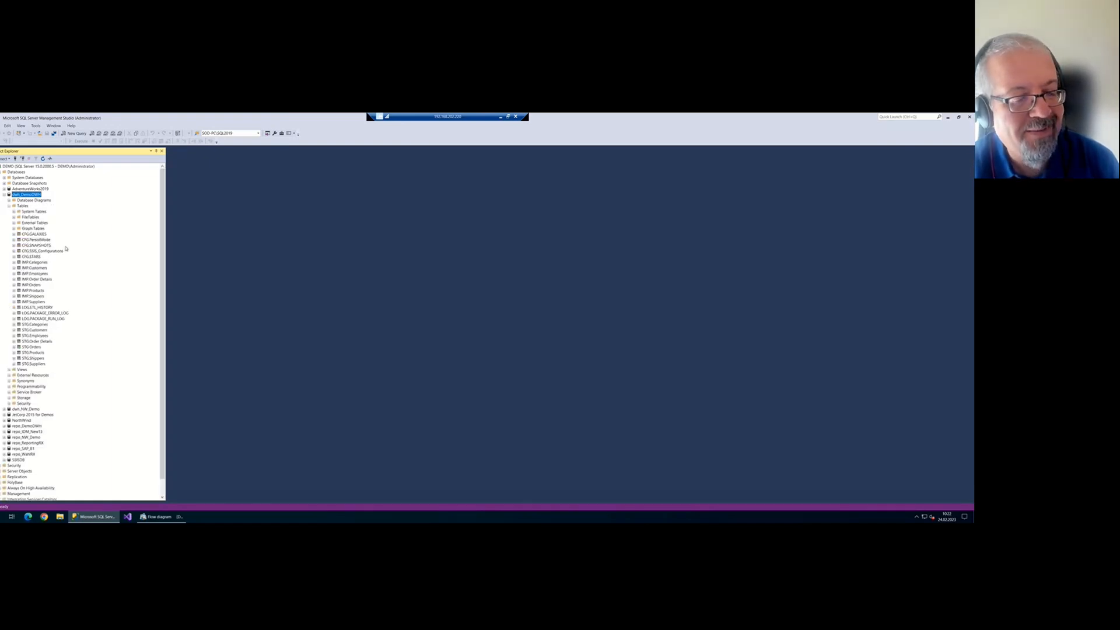
click(158, 516)
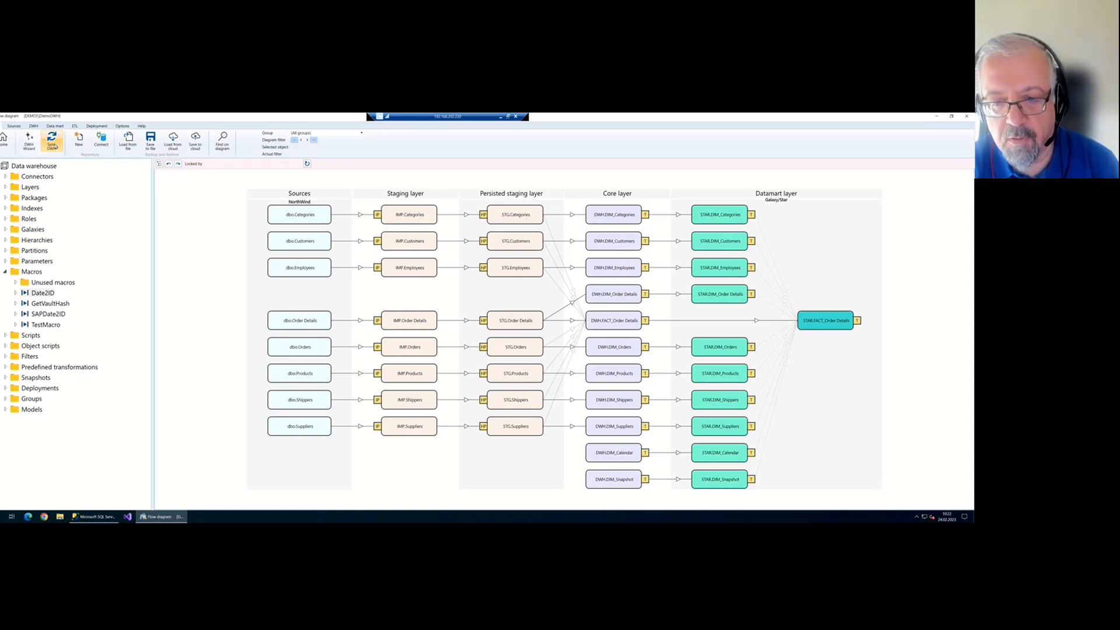
In FACT_Order Details, add a test column 'wefwe' with the invalid statement 'wqefwefqwe'
double_click(611, 323)
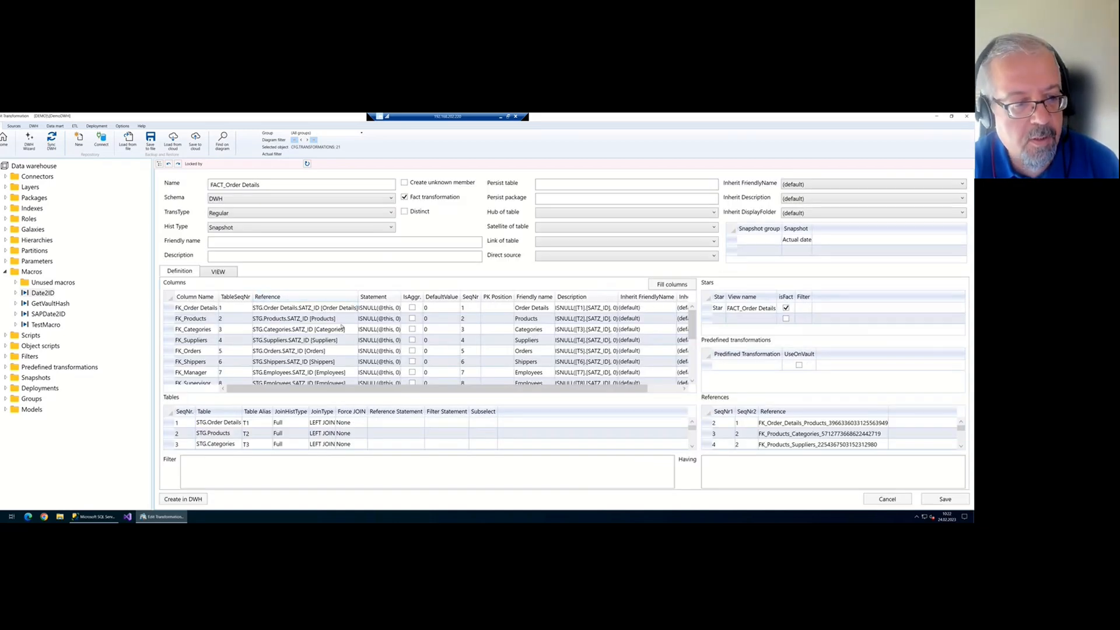
scroll(310, 351, down, 3)
click(195, 373)
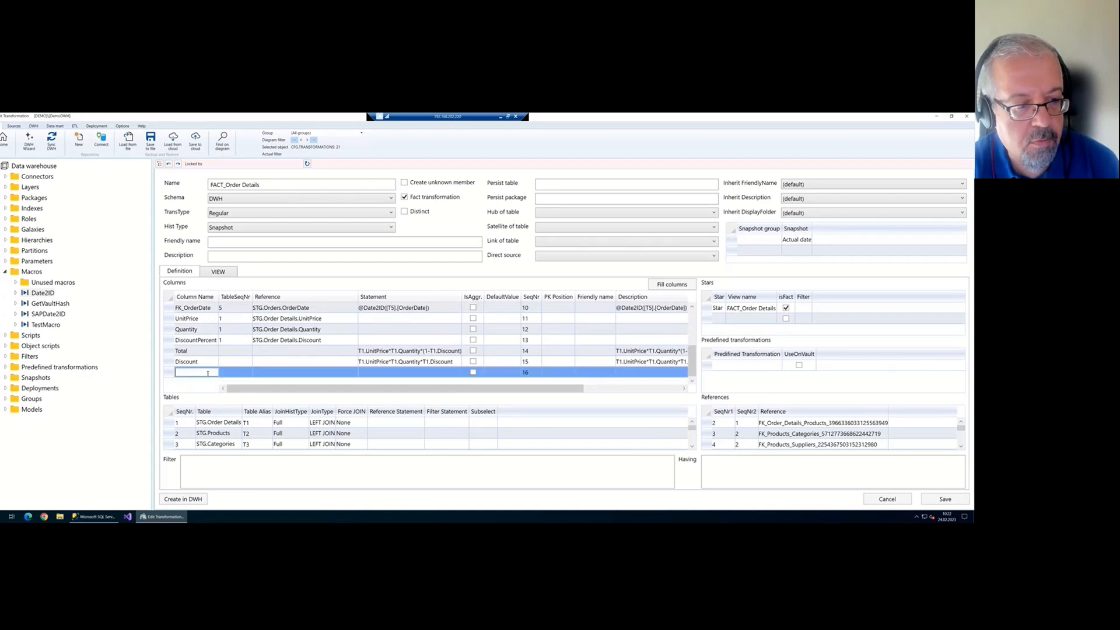
text(wefwe)
click(388, 372)
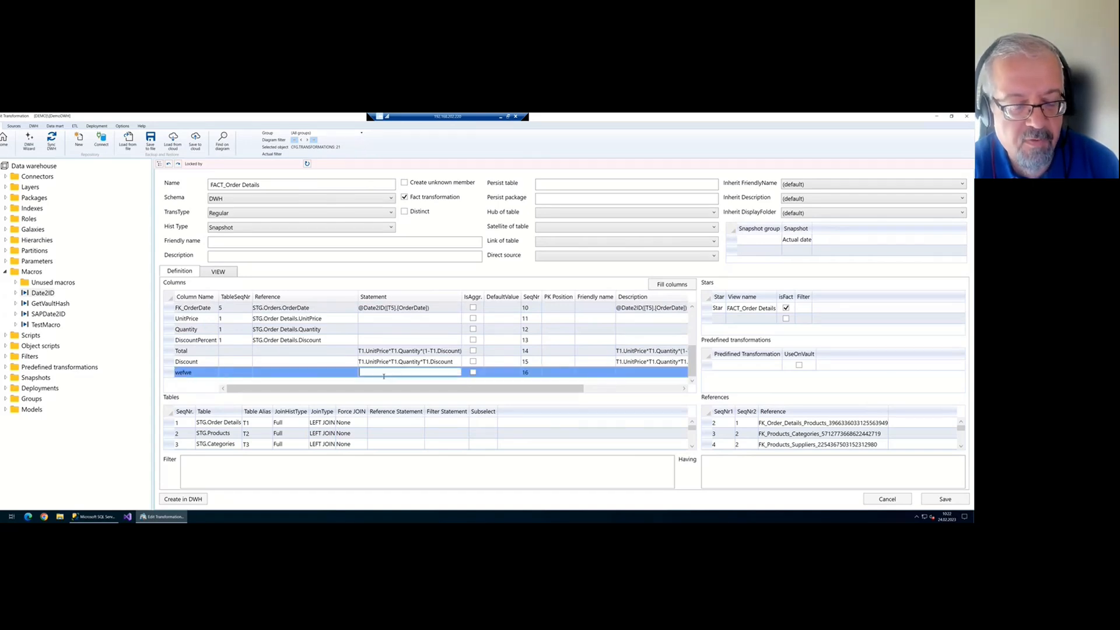
text(wqefwefqwe)
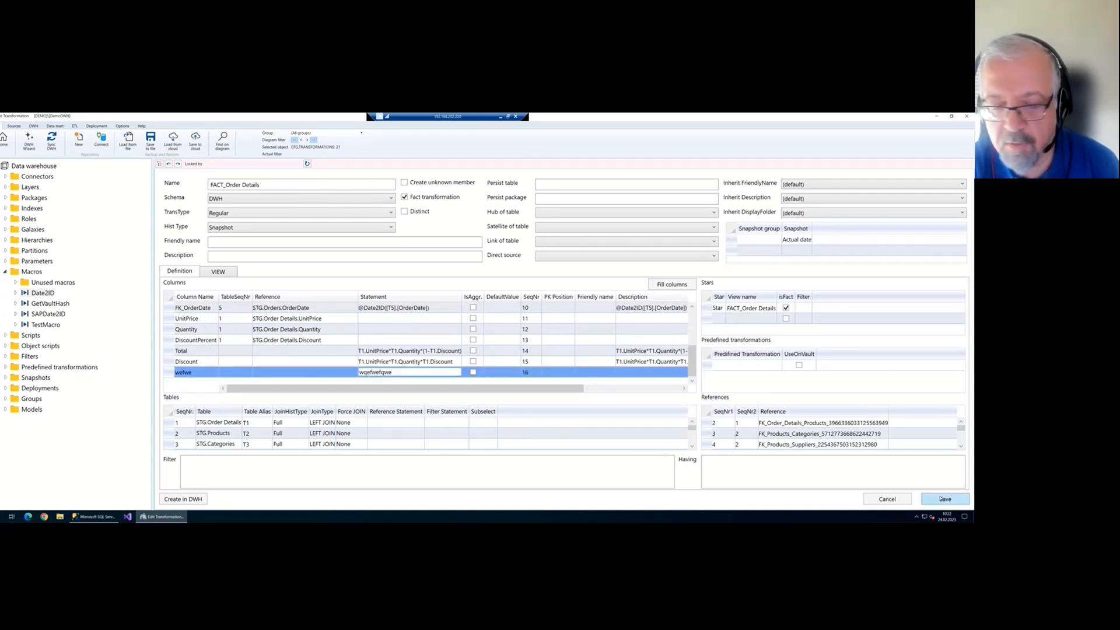
click(940, 500)
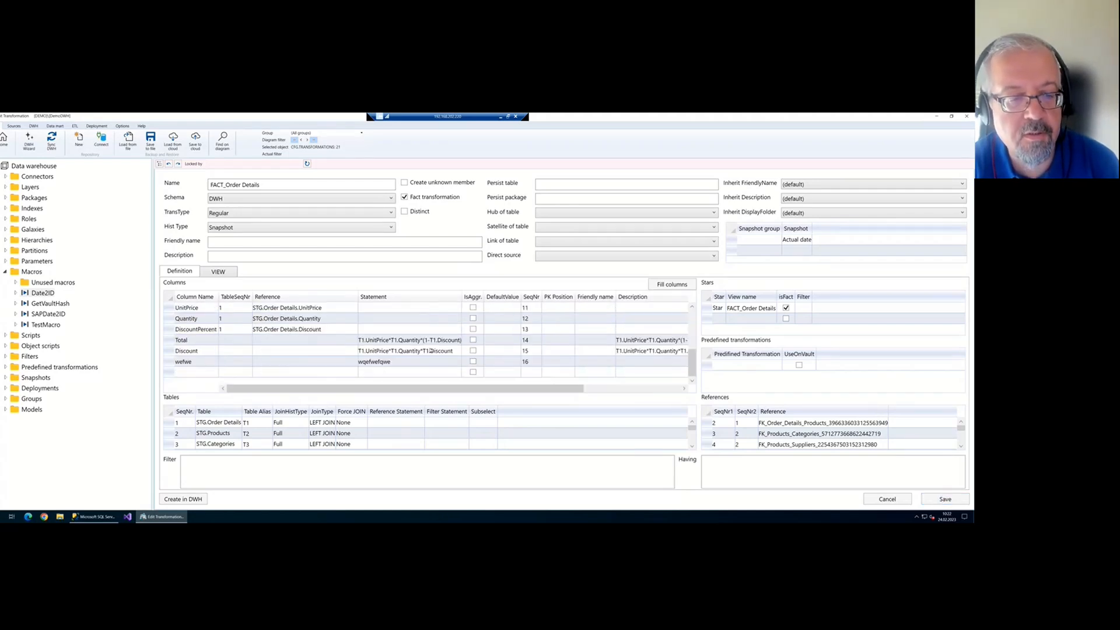
Check the new column's line in the VIEW SQL and save the transformation
click(220, 272)
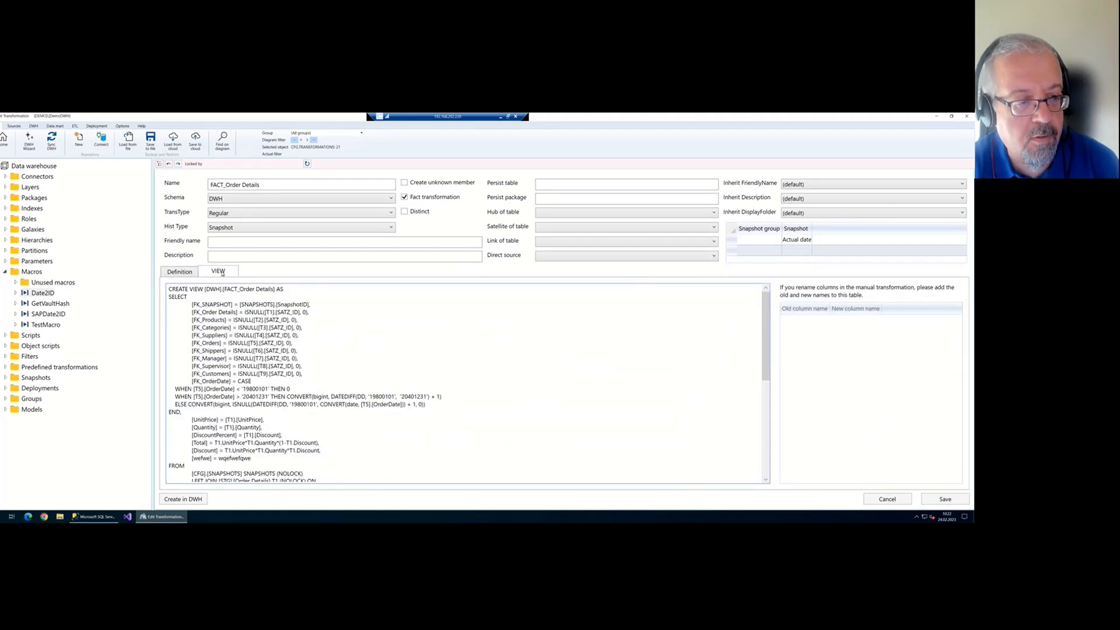
scroll(262, 338, down, 6)
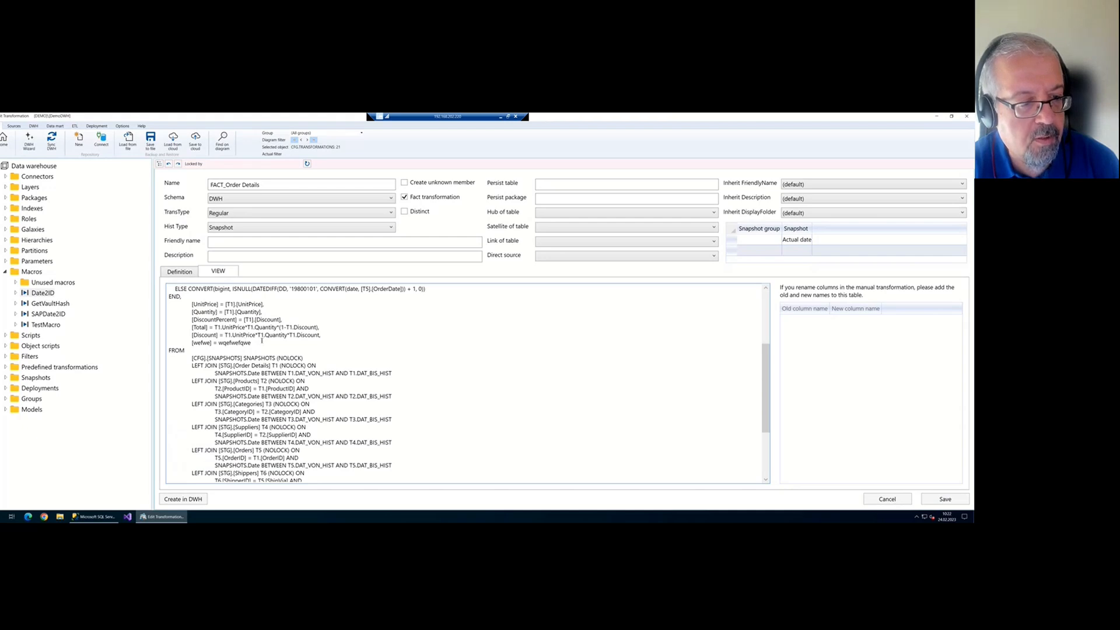
drag(262, 342, 191, 343)
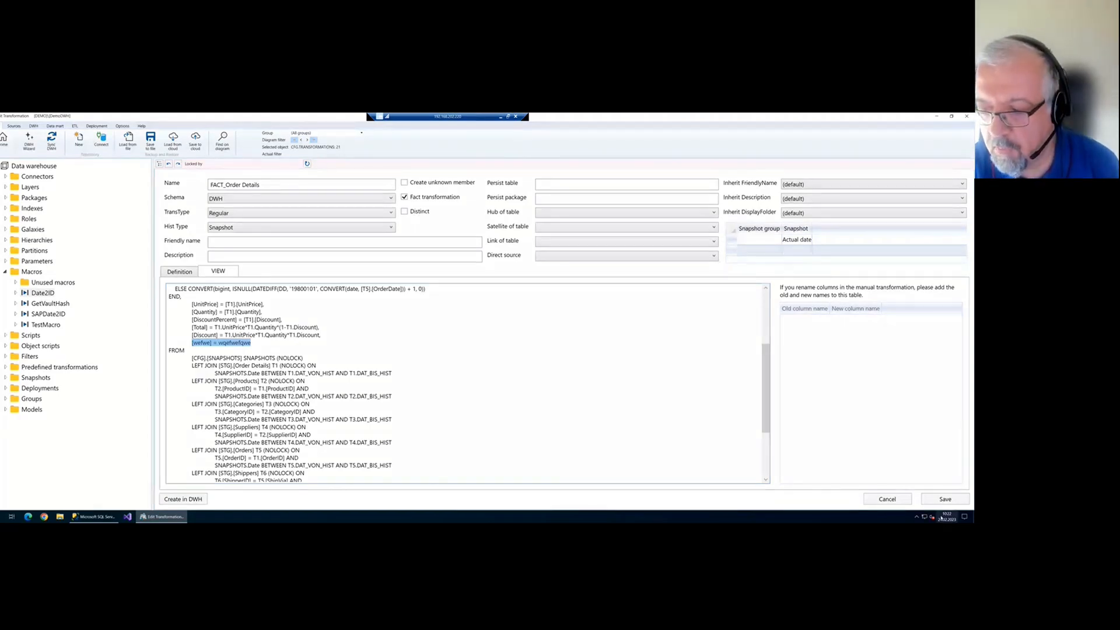
click(945, 499)
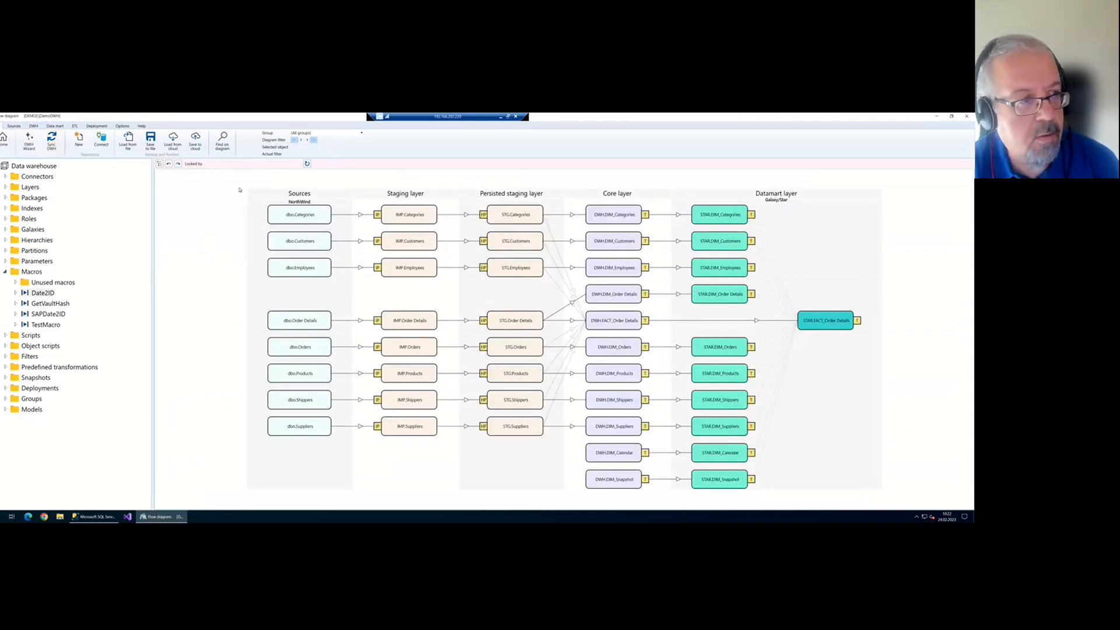
Sync the DWH, review the invalid-column errors, then reopen FACT_Order Details and try Create in DWH
click(62, 146)
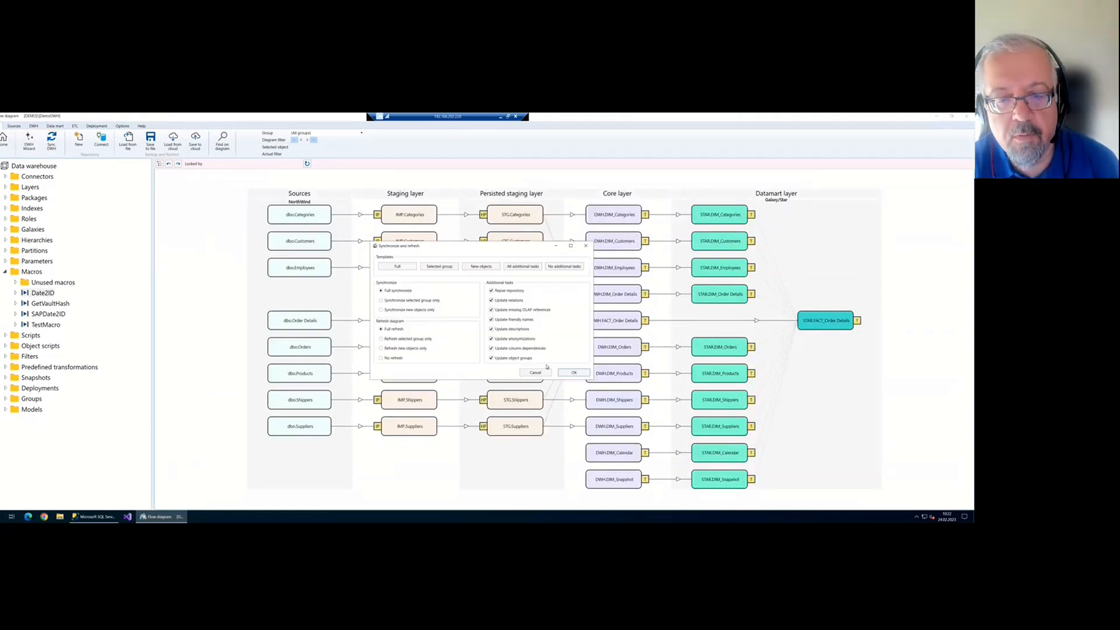
click(569, 371)
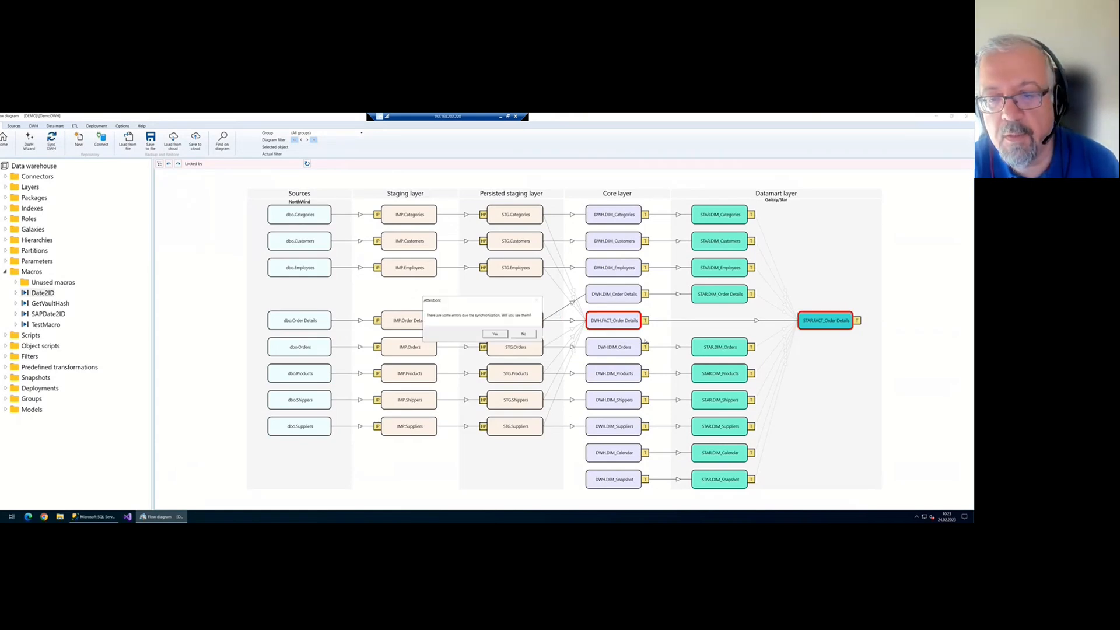
click(495, 333)
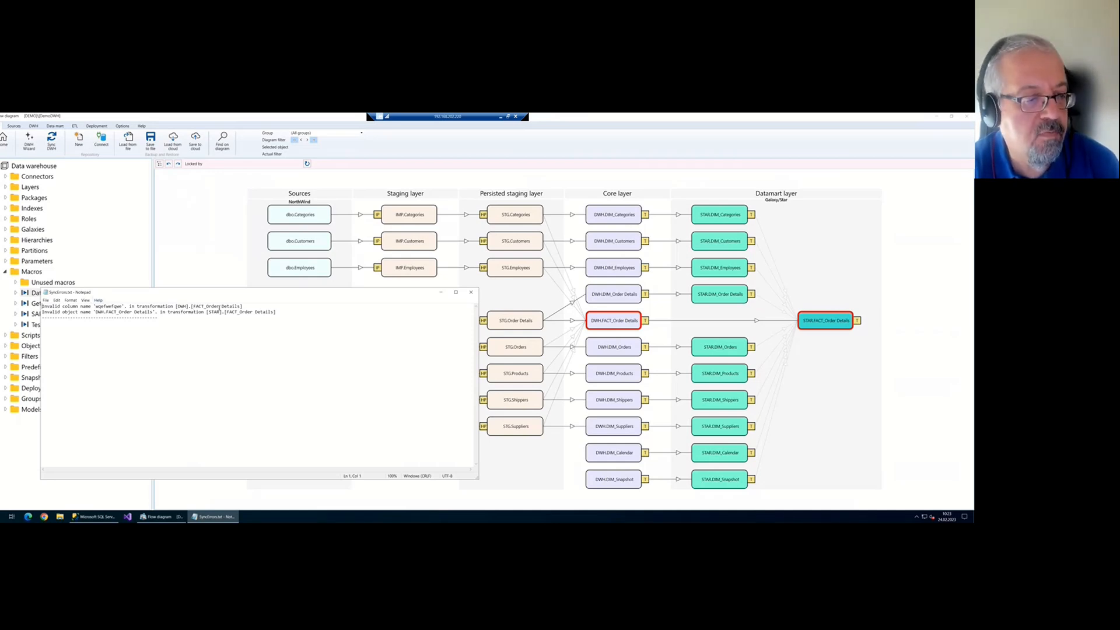
click(471, 291)
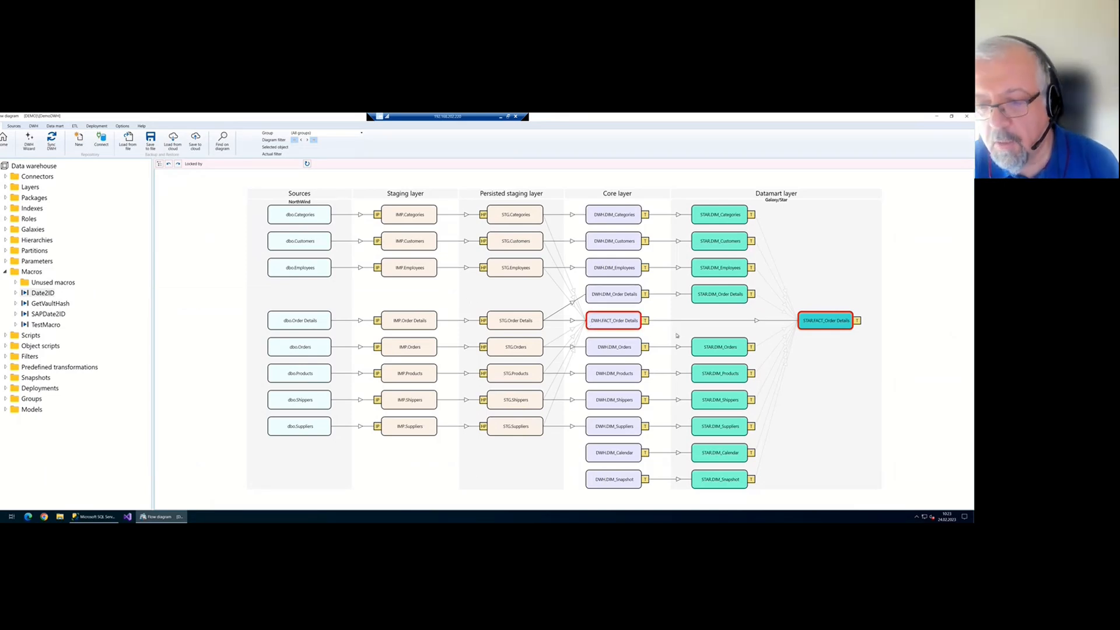
double_click(618, 328)
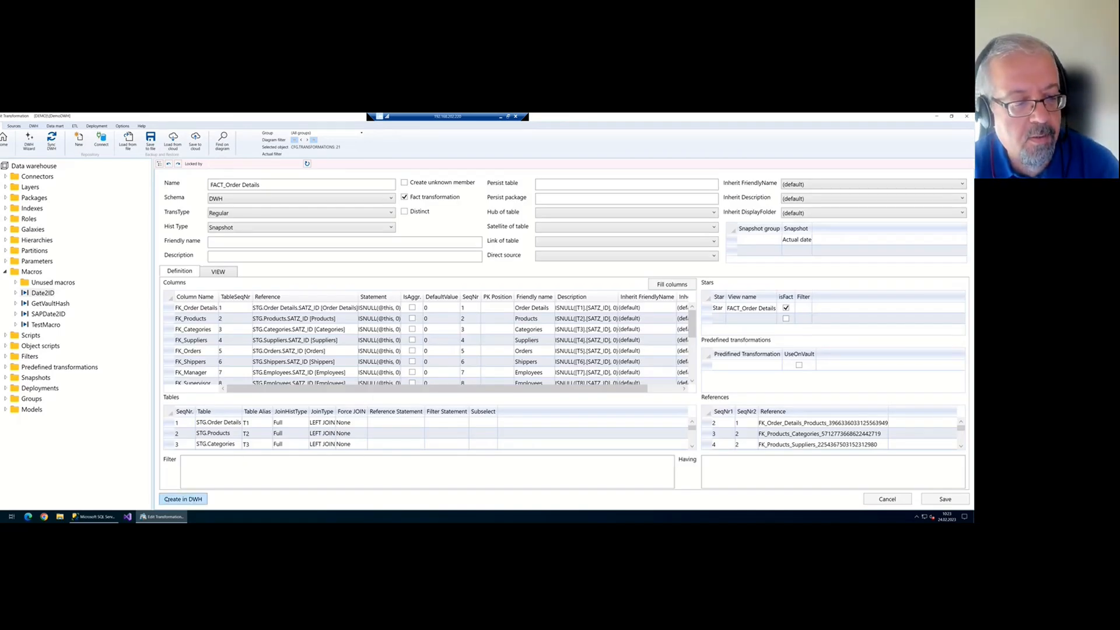
click(182, 500)
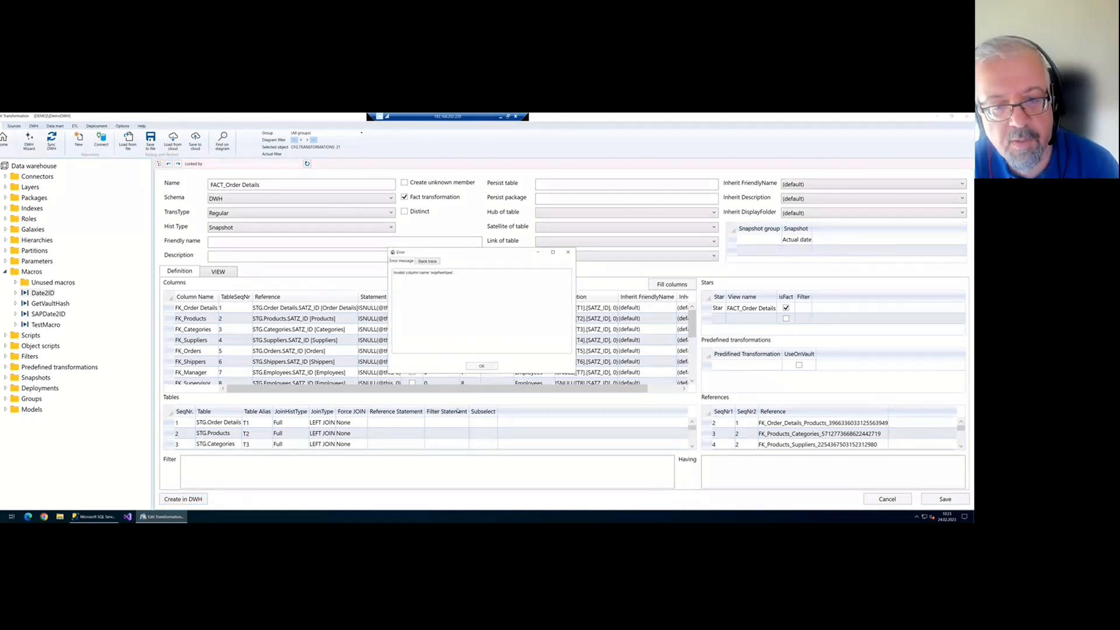
Dismiss the error, delete the 'wefwe' test column, save, and resynchronise the DWH
click(482, 367)
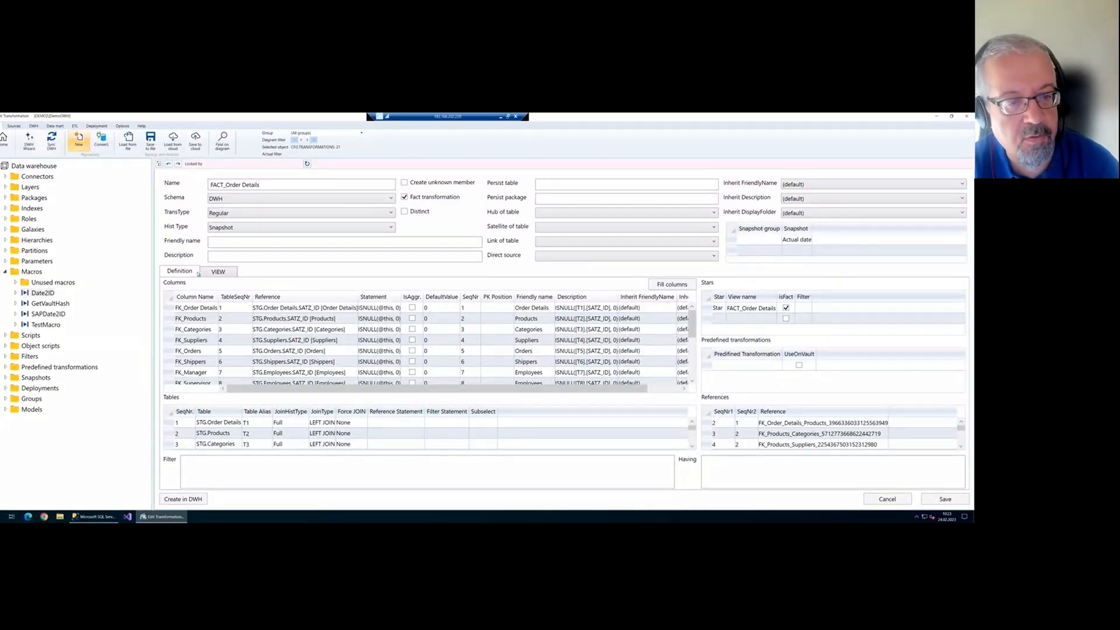
scroll(327, 432, down, 3)
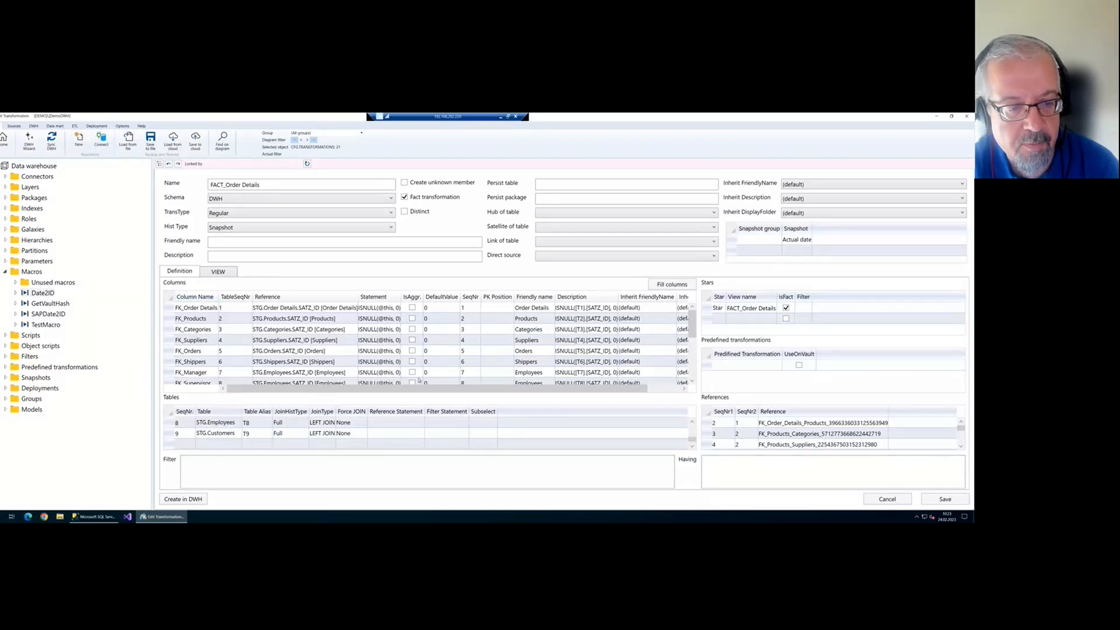
scroll(360, 363, down, 4)
click(171, 363)
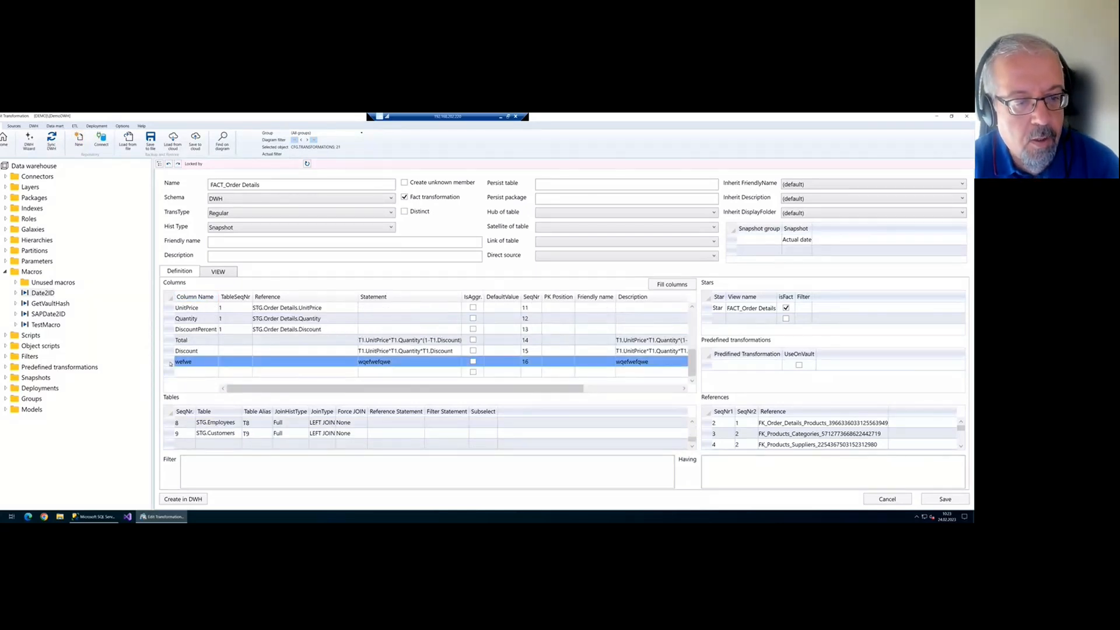
key(Delete)
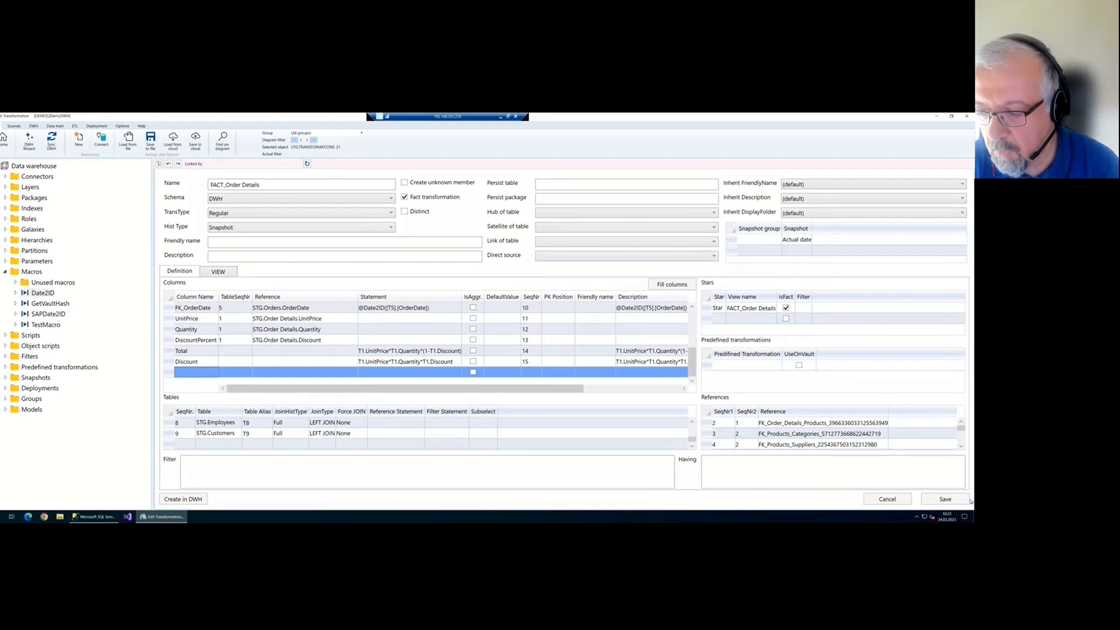
click(945, 499)
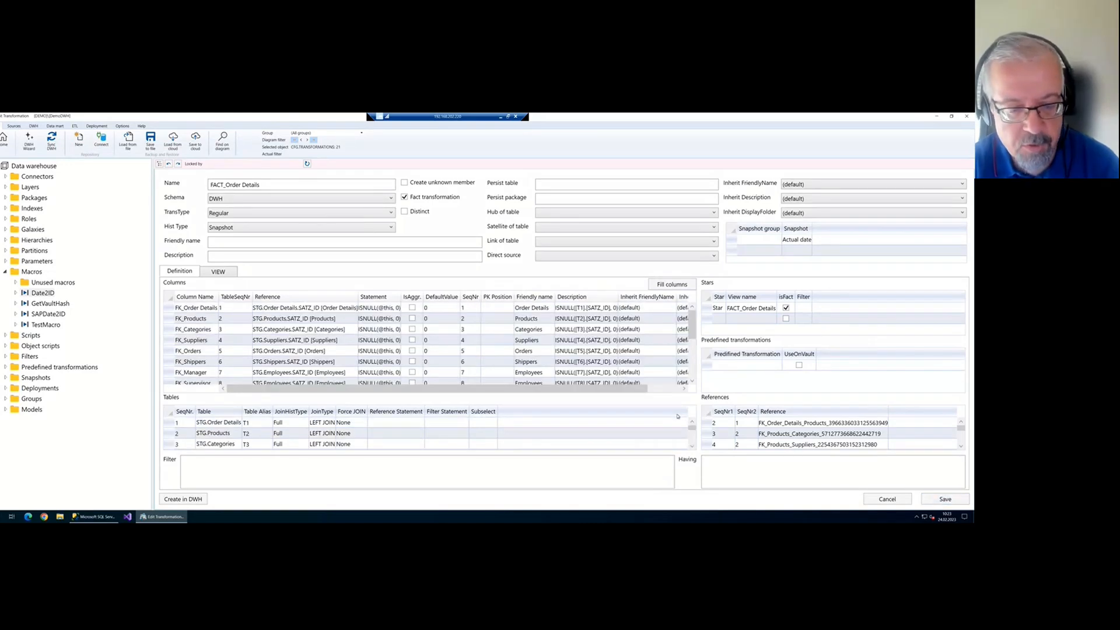
click(6, 143)
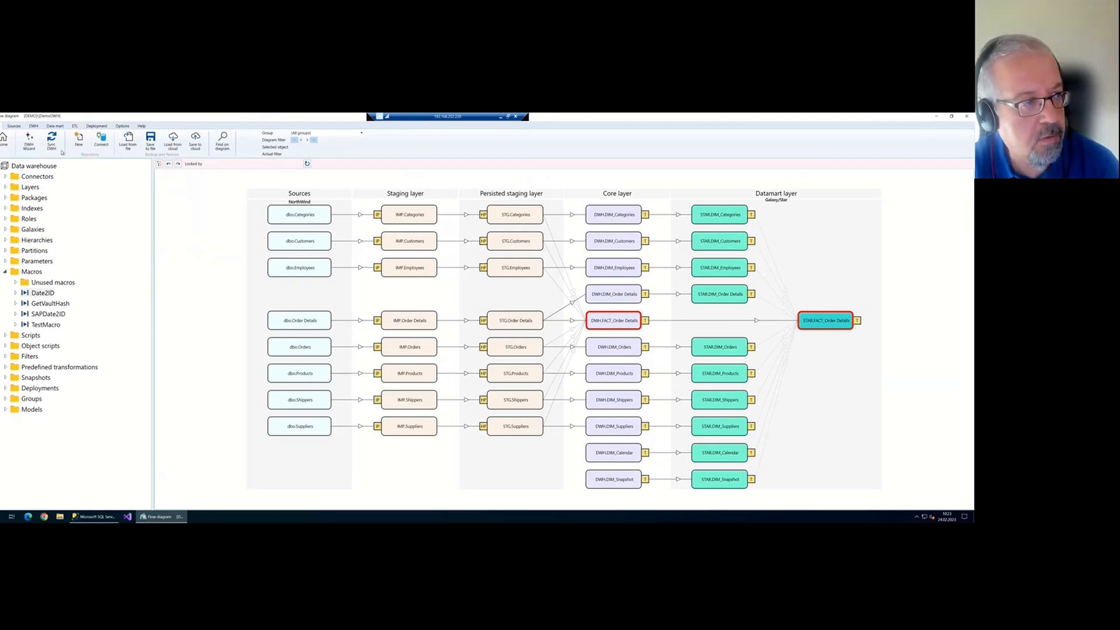
click(61, 149)
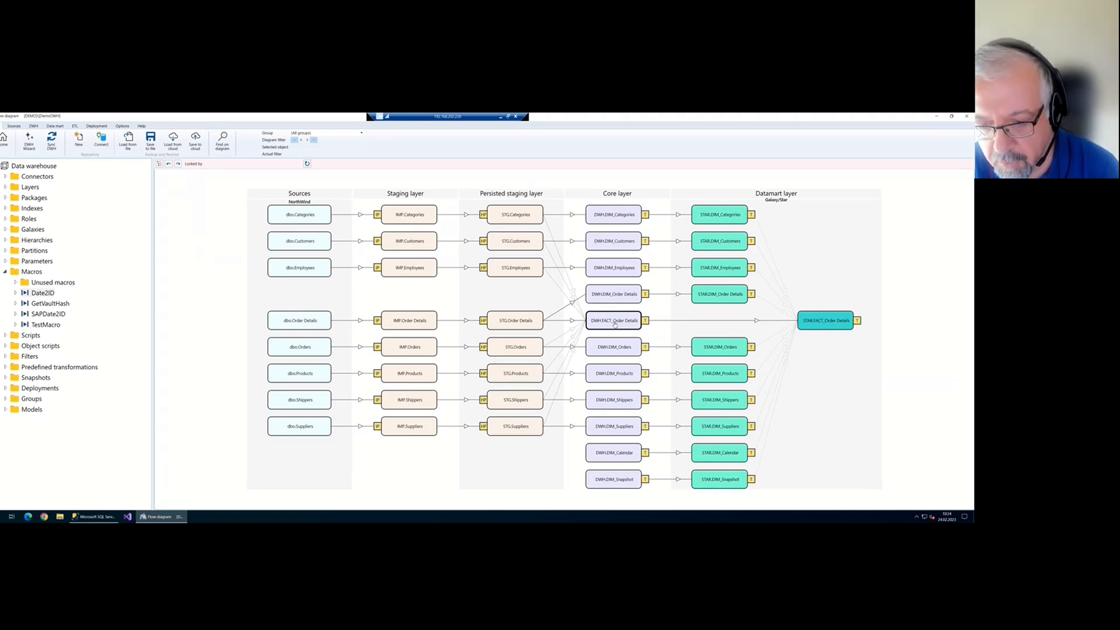
Add a persisting step that turns DWH.FACT_Order Details into a new FACT_Order Details_T table
right_click(614, 323)
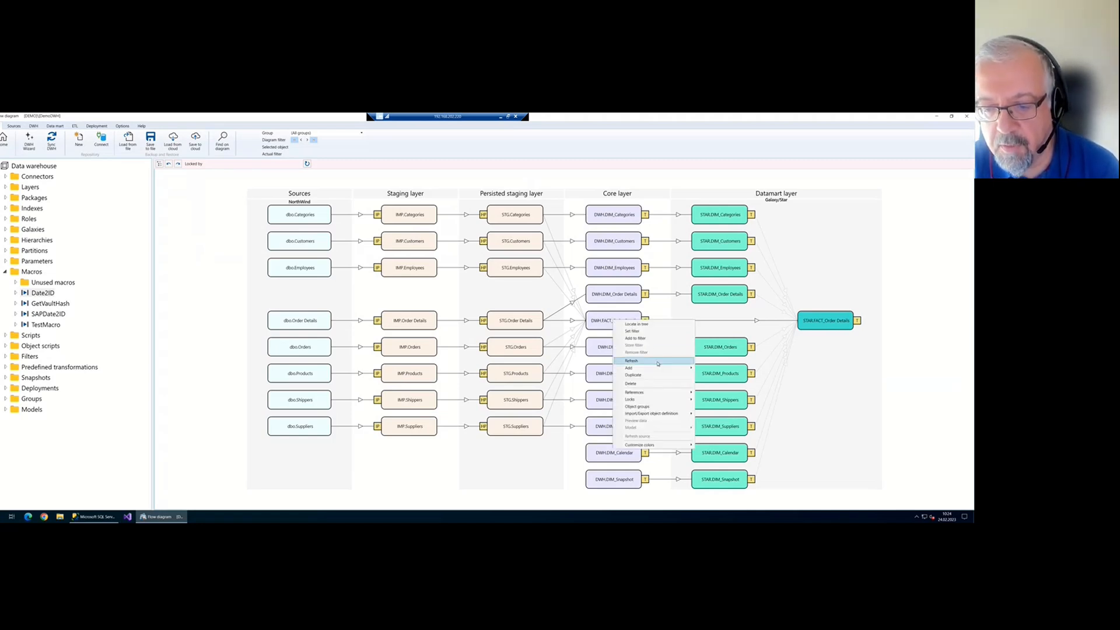
mouse_move(654, 369)
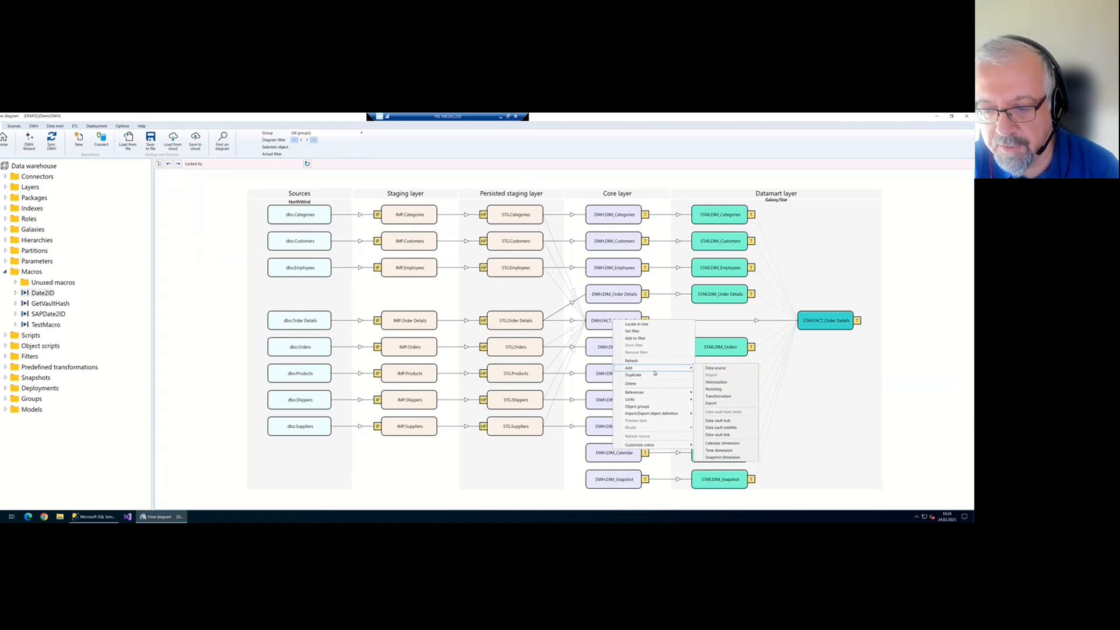
click(723, 390)
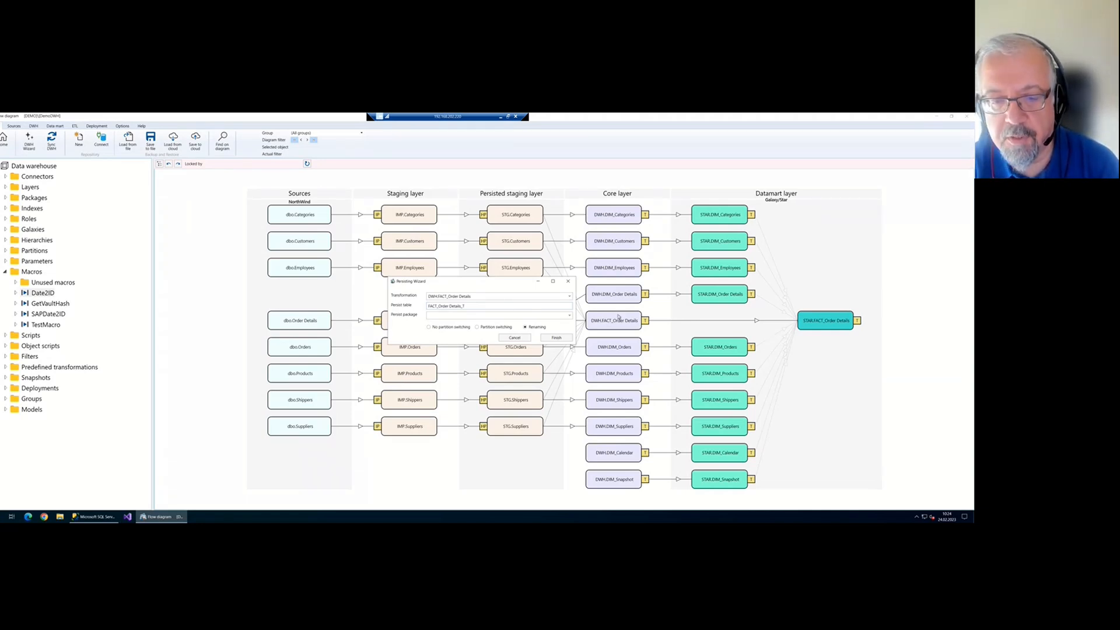
click(452, 314)
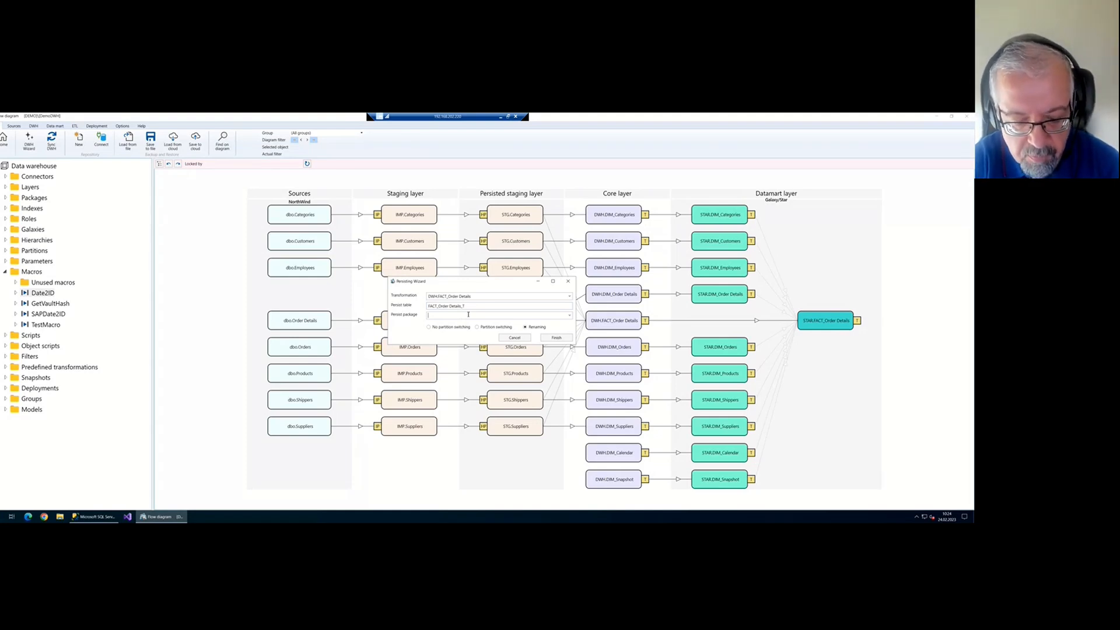
text(PERST)
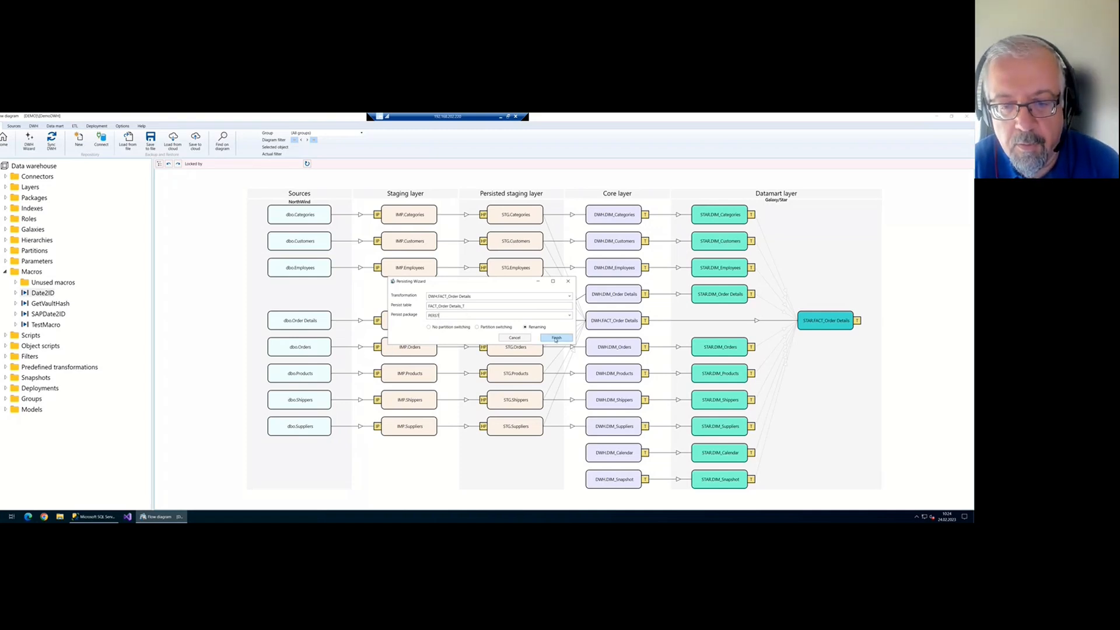
click(556, 339)
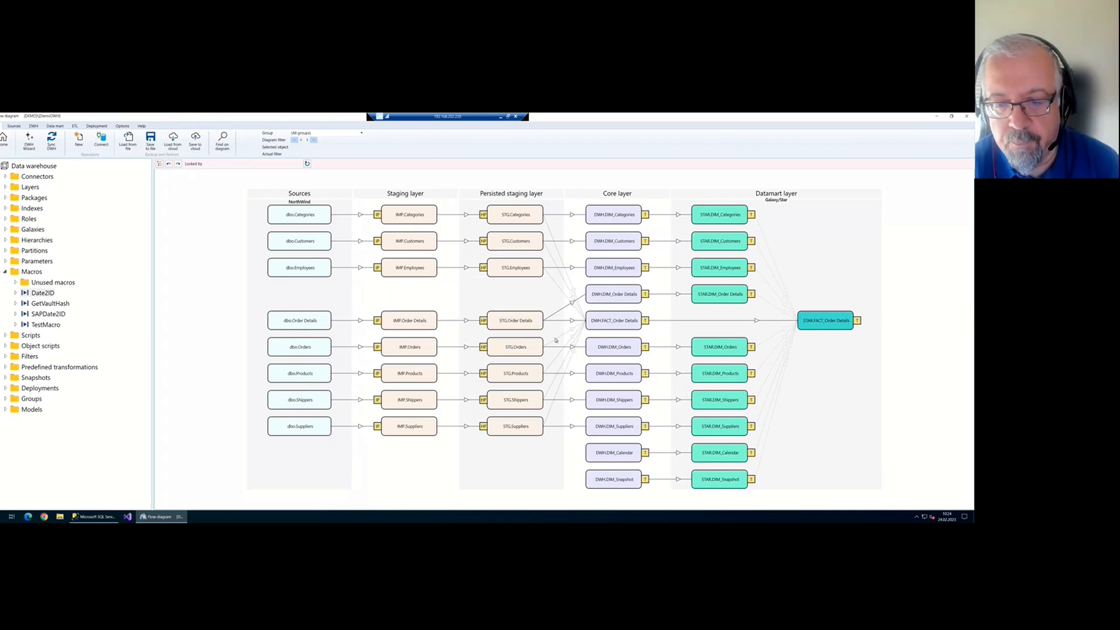
click(58, 140)
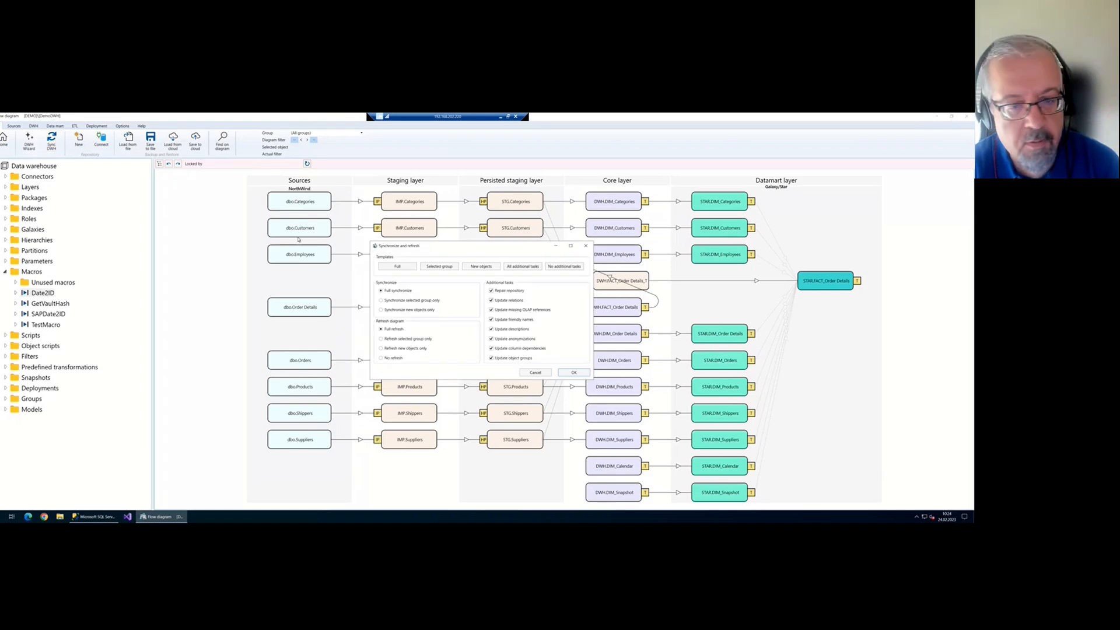
Confirm the full synchronize, then open the persisting package of the new FACT_Order Details_T table
click(577, 374)
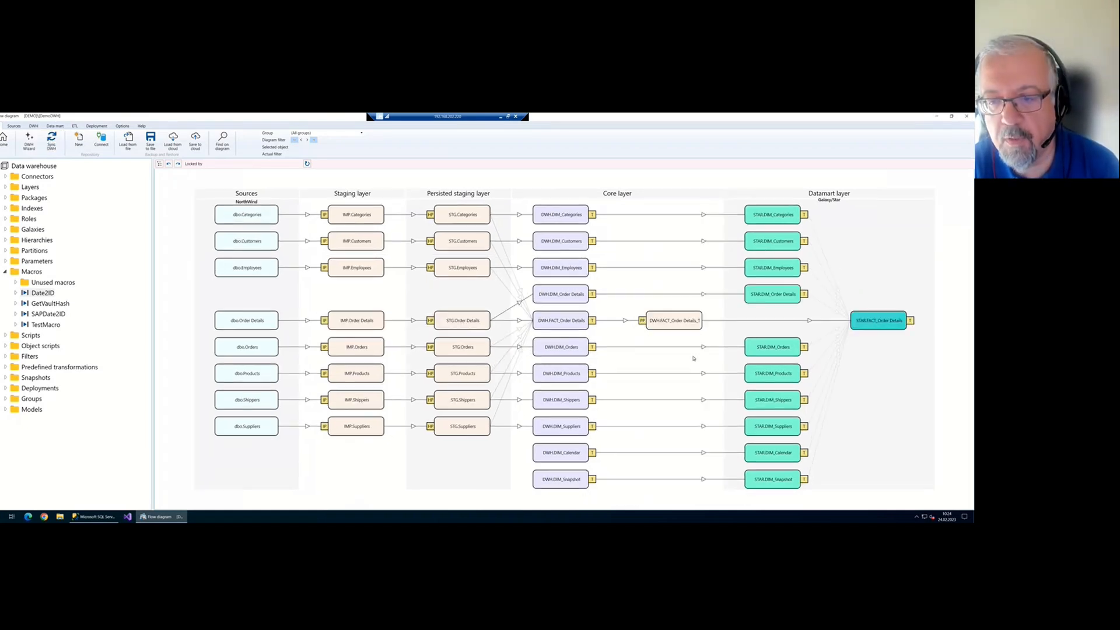
click(541, 318)
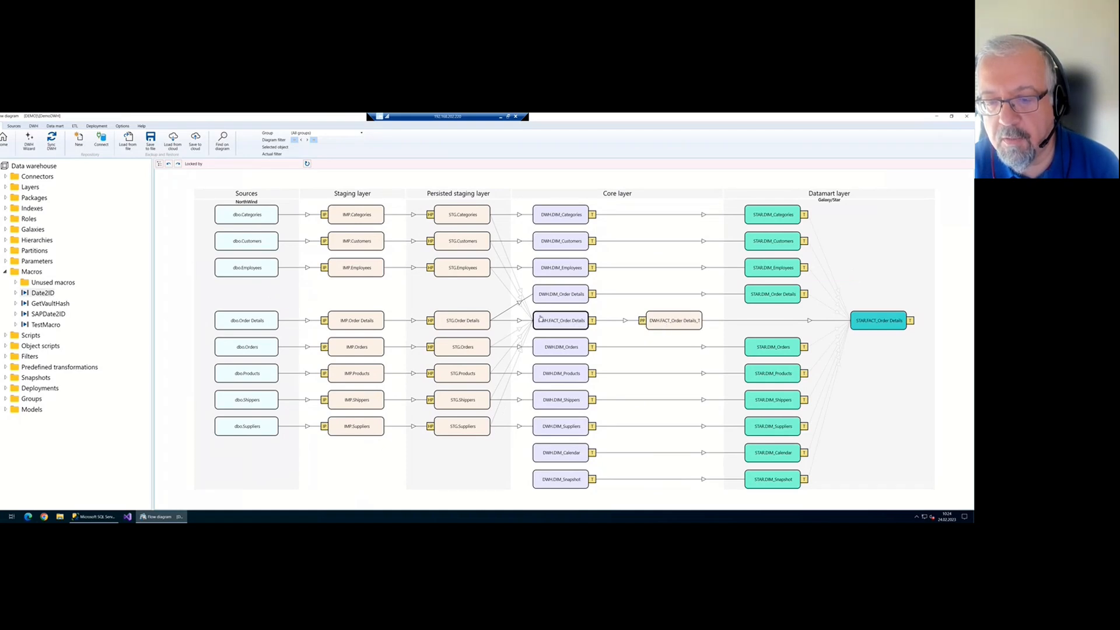
click(685, 327)
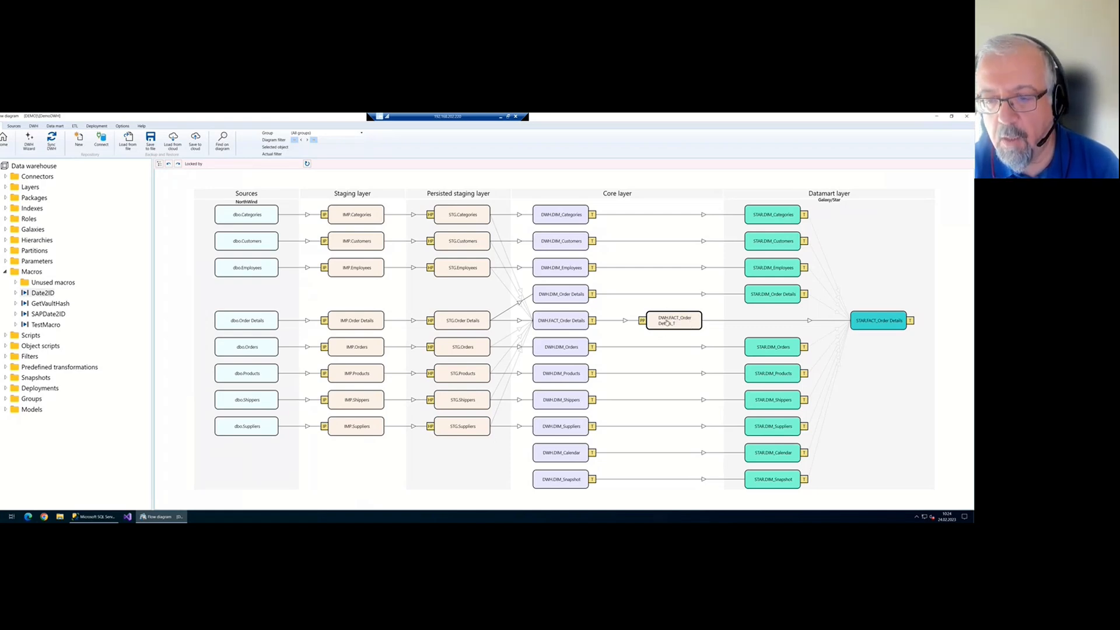
click(642, 323)
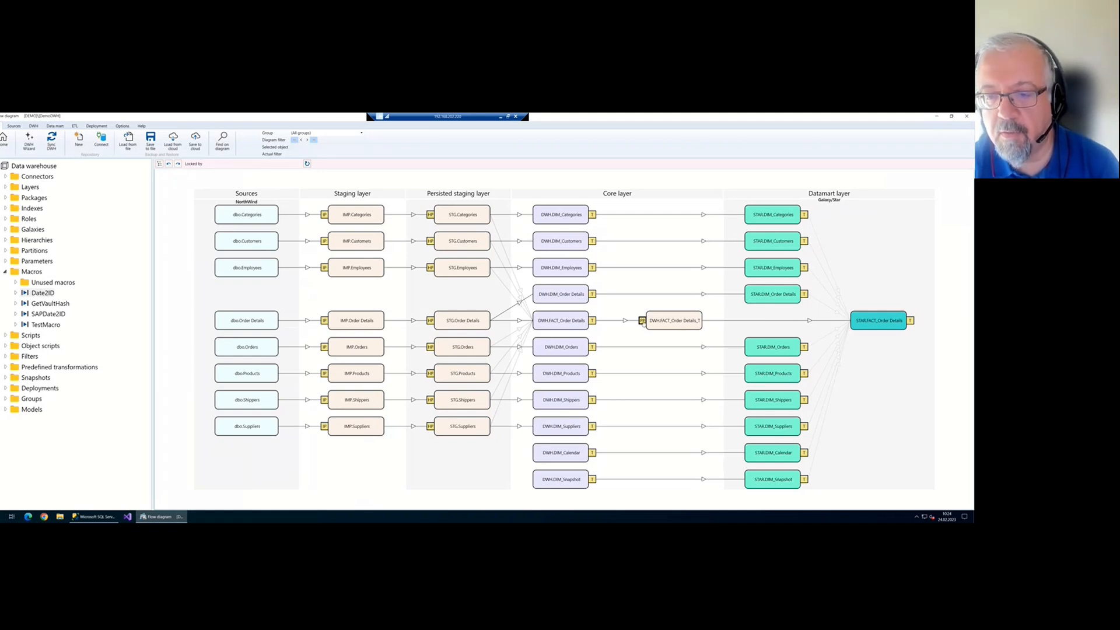
double_click(643, 322)
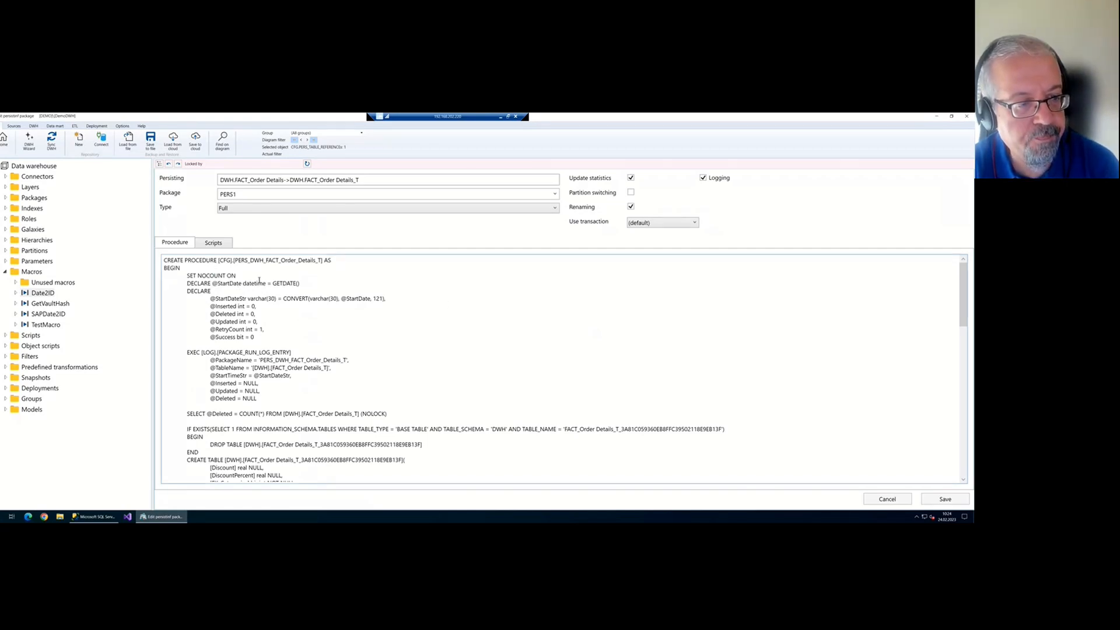
Switch the persisting type to Manual and back to Full, then save the PERS_DWH_FACT_Order Details_T package
scroll(259, 281, down, 20)
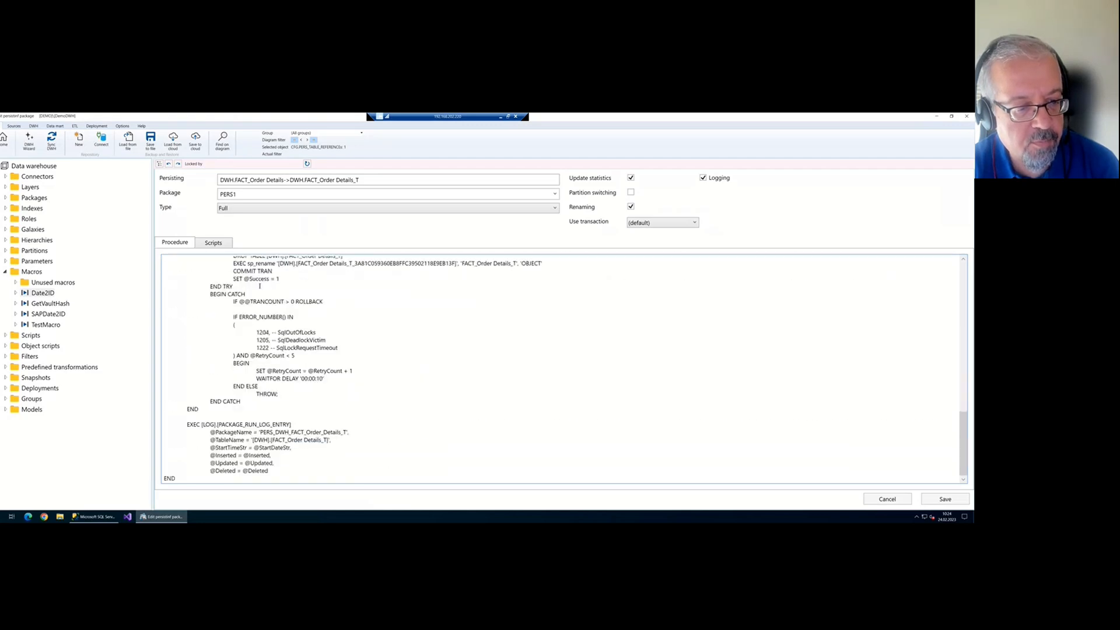
scroll(259, 286, up, 20)
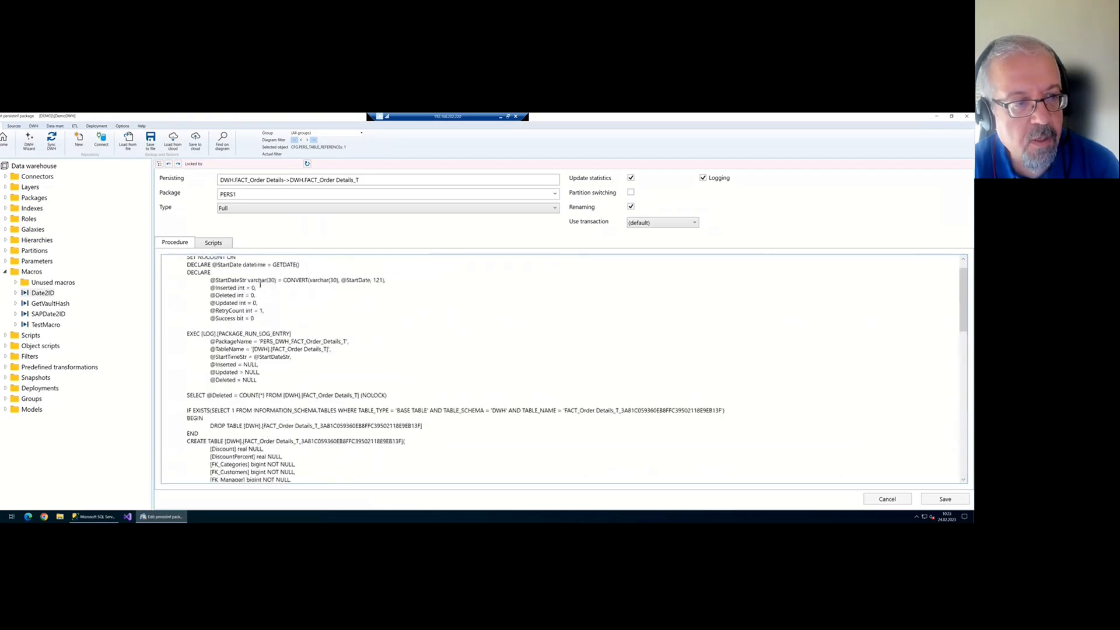
click(268, 209)
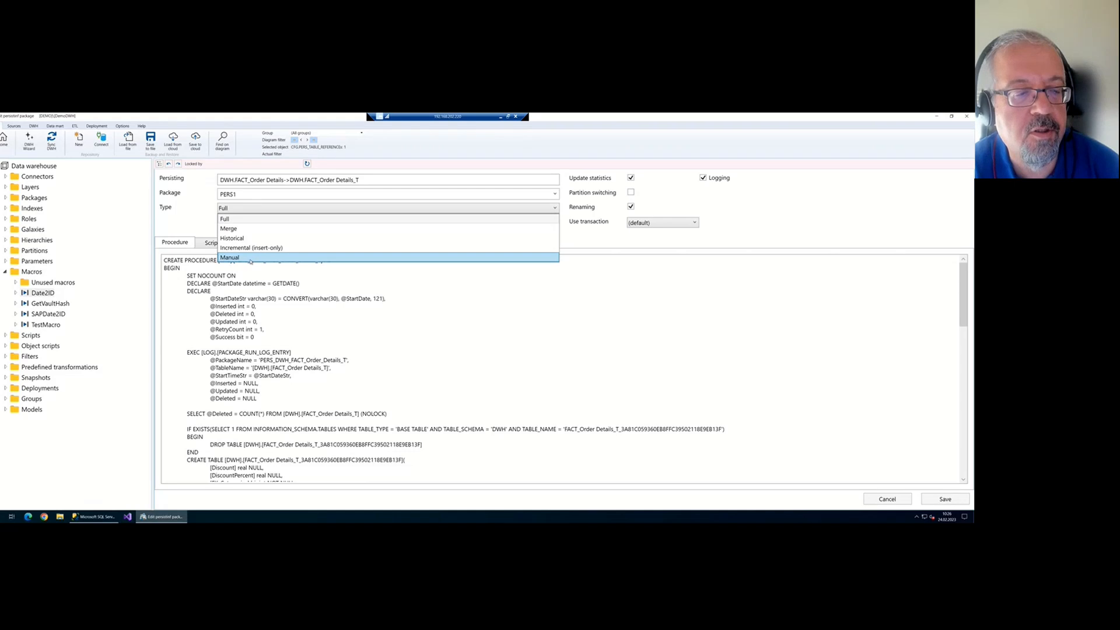
click(251, 258)
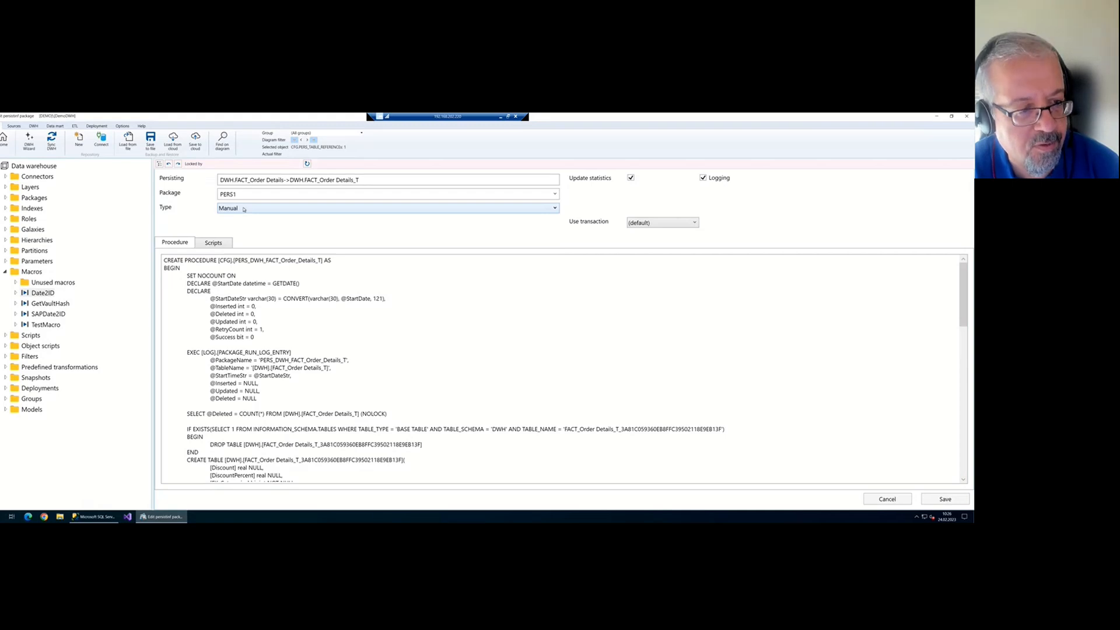
click(241, 289)
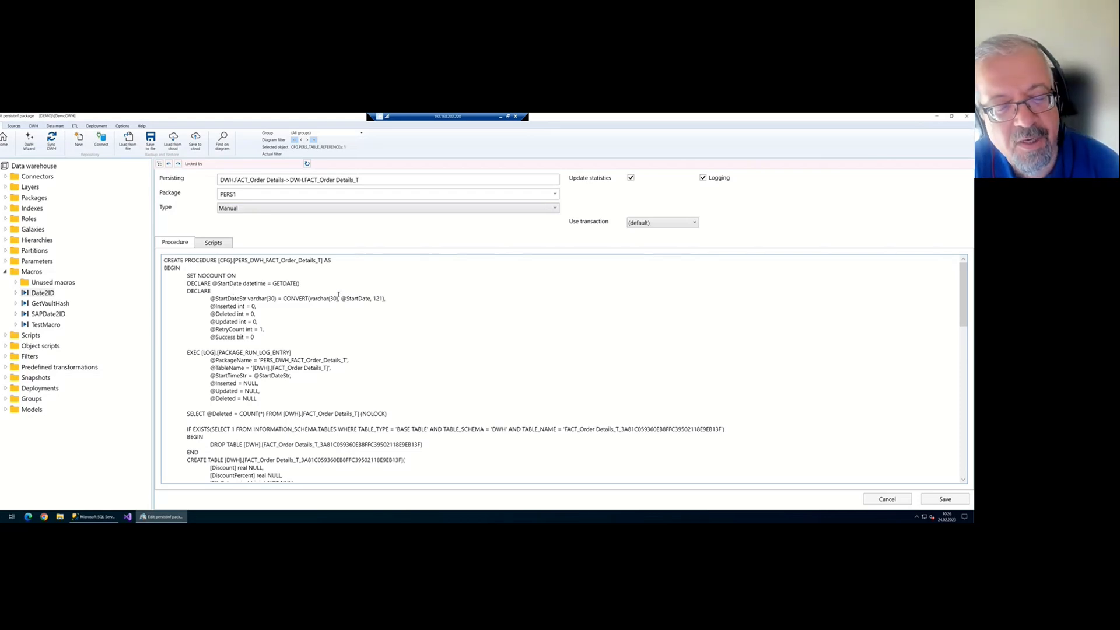
click(248, 208)
click(249, 218)
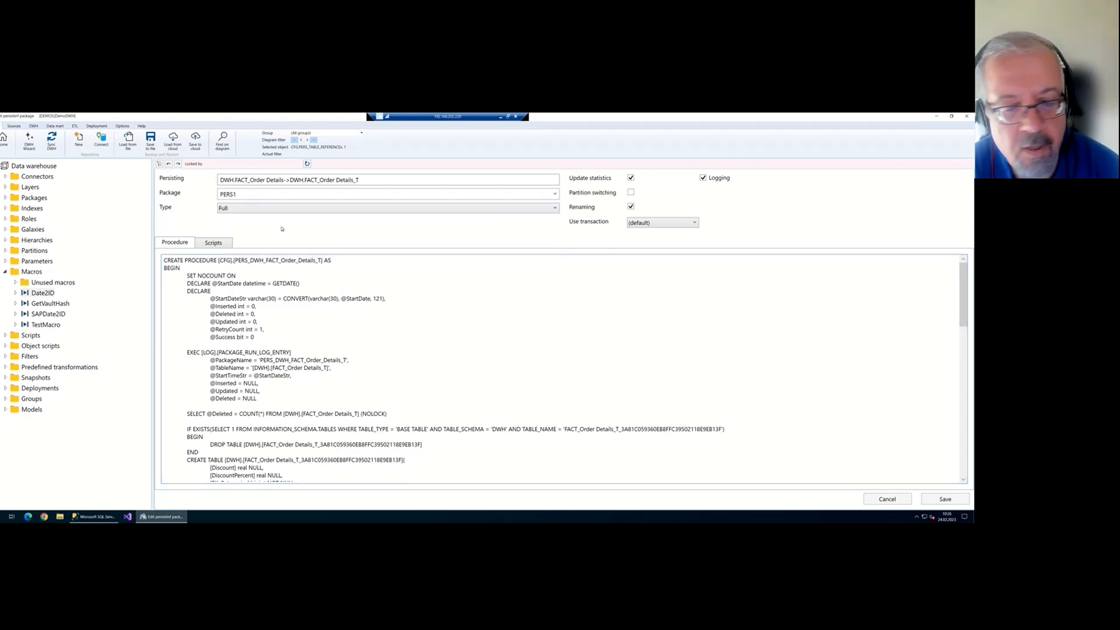
click(945, 499)
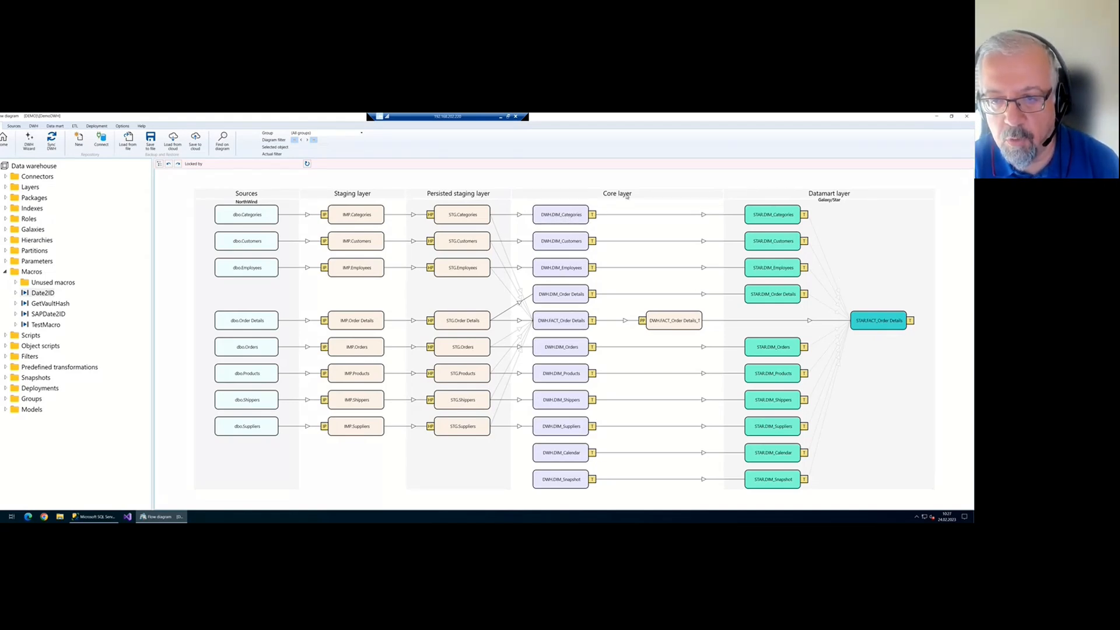
double_click(567, 218)
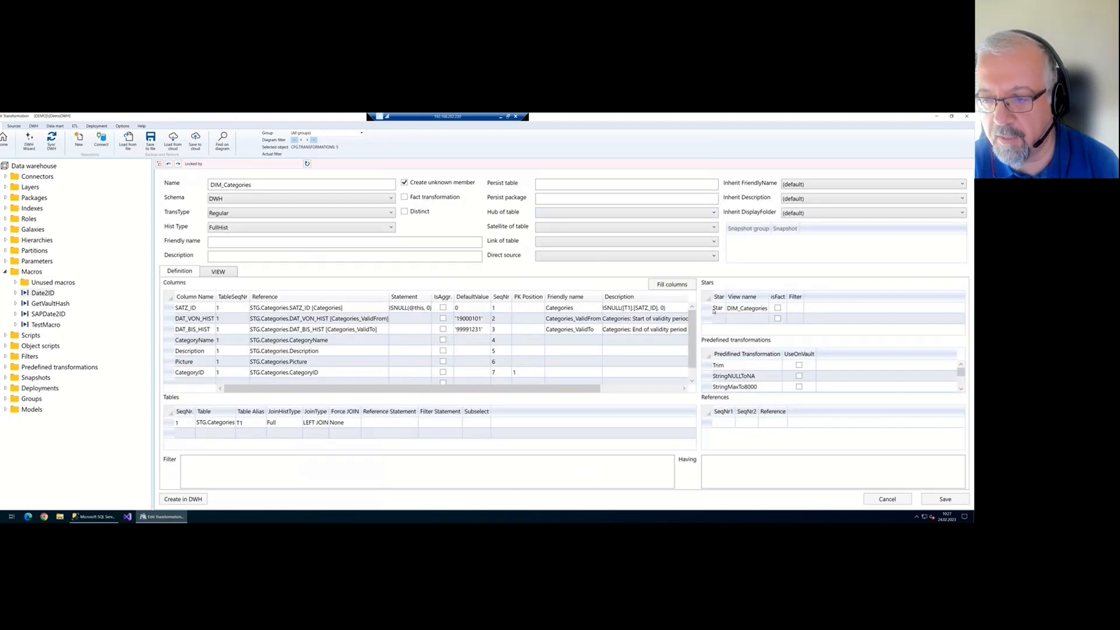
click(707, 310)
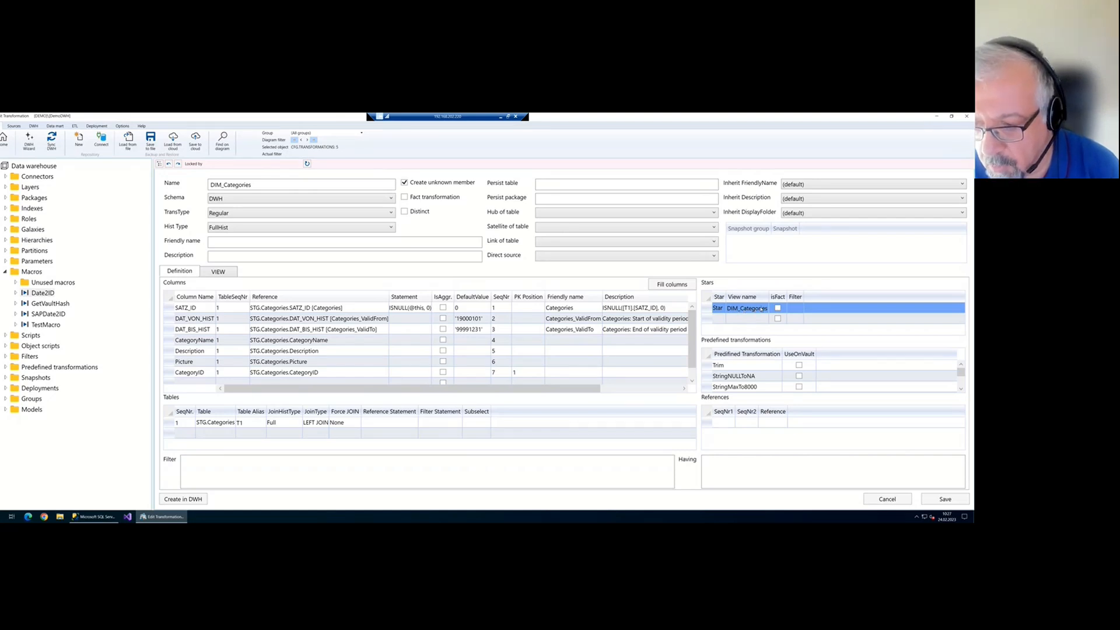
click(4, 140)
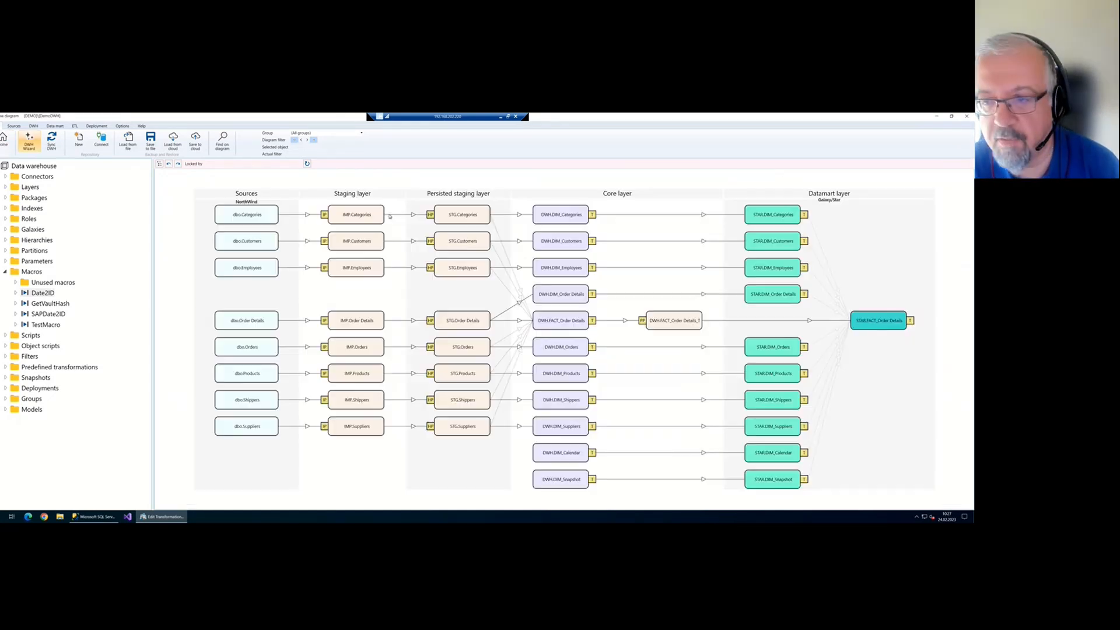
click(791, 214)
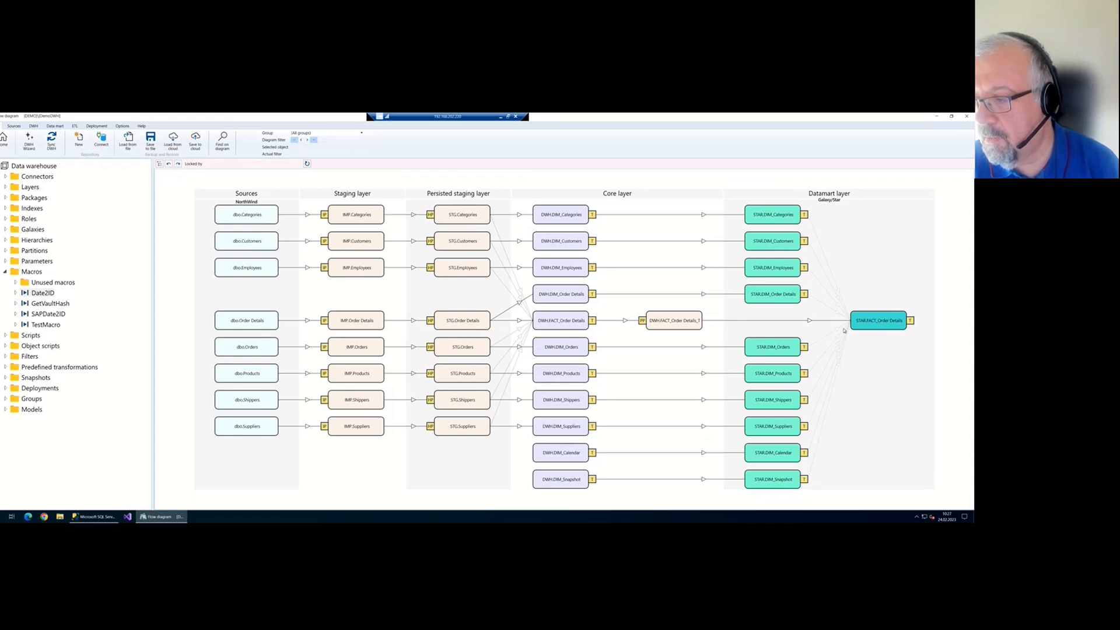
click(911, 320)
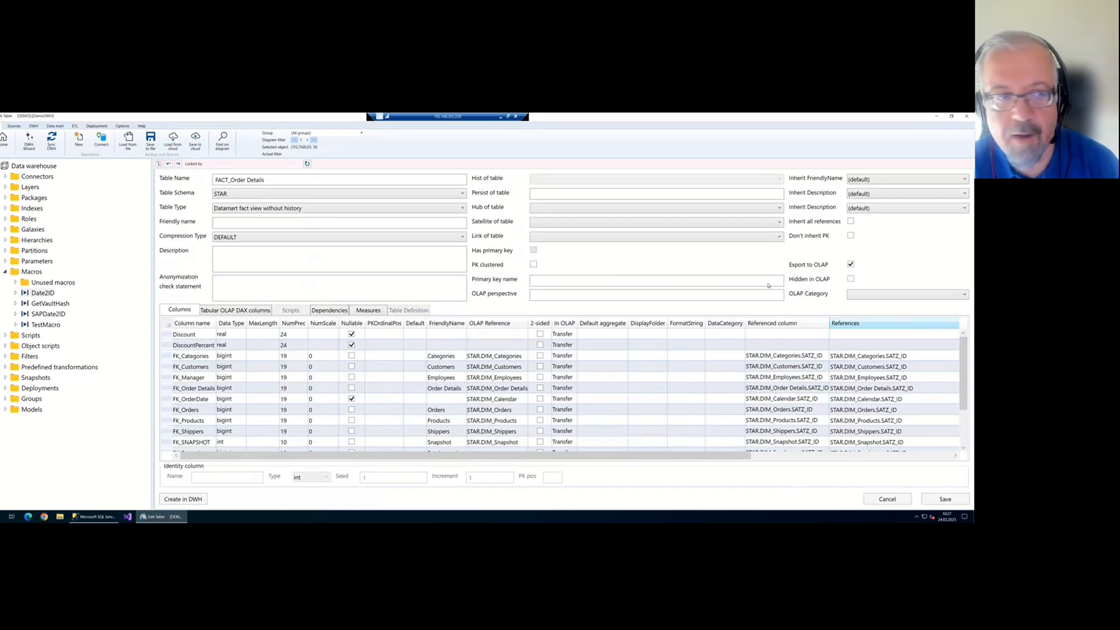
click(4, 141)
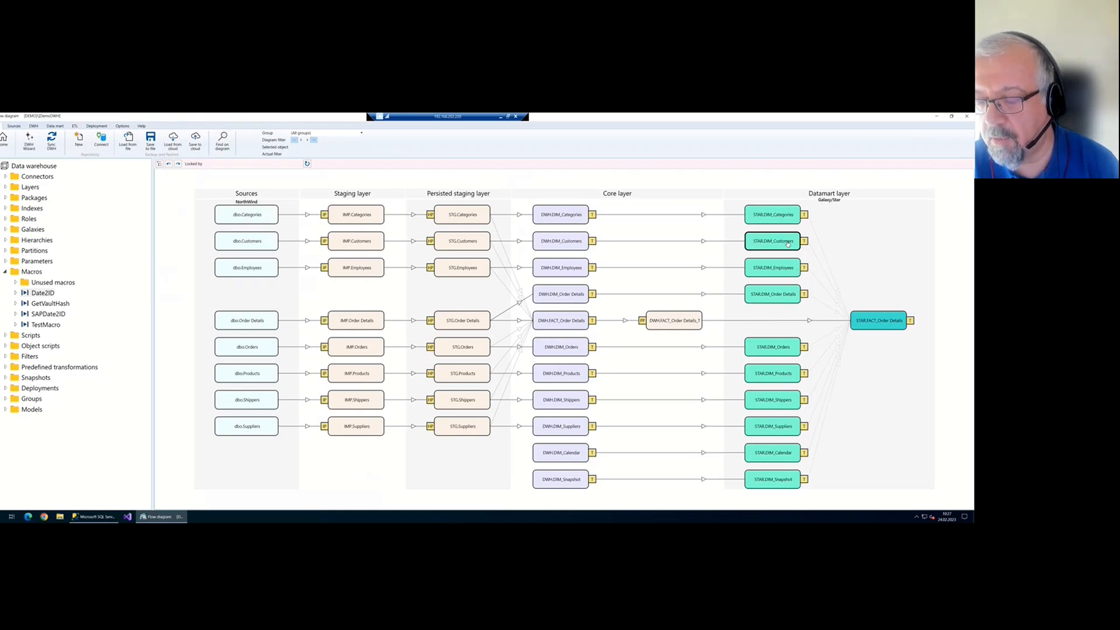
double_click(782, 223)
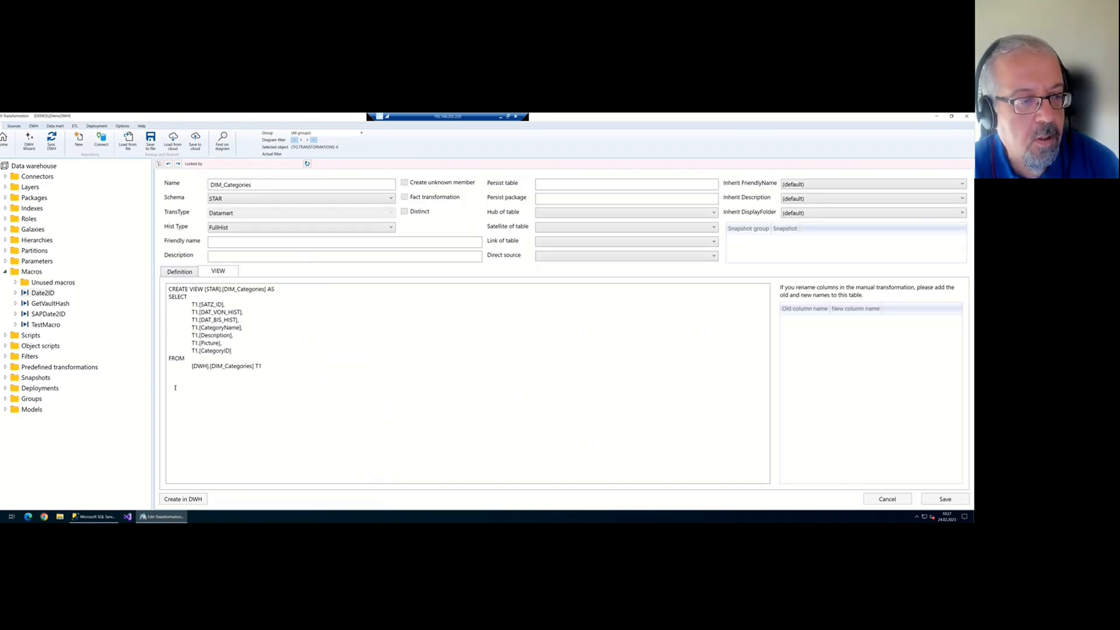
drag(263, 371, 163, 290)
double_click(215, 289)
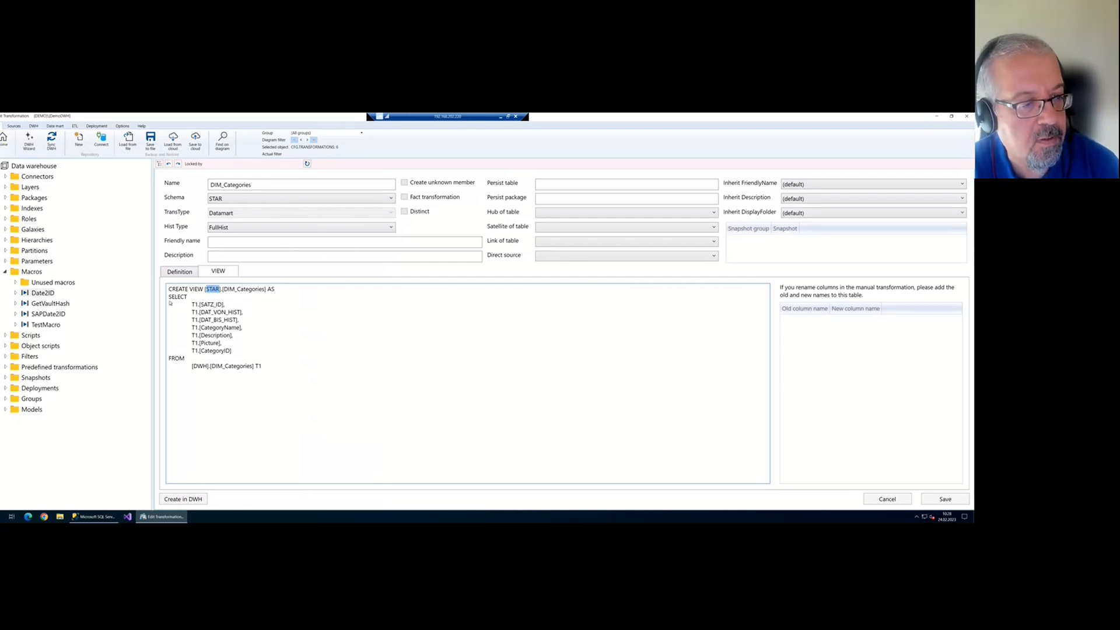
click(8, 147)
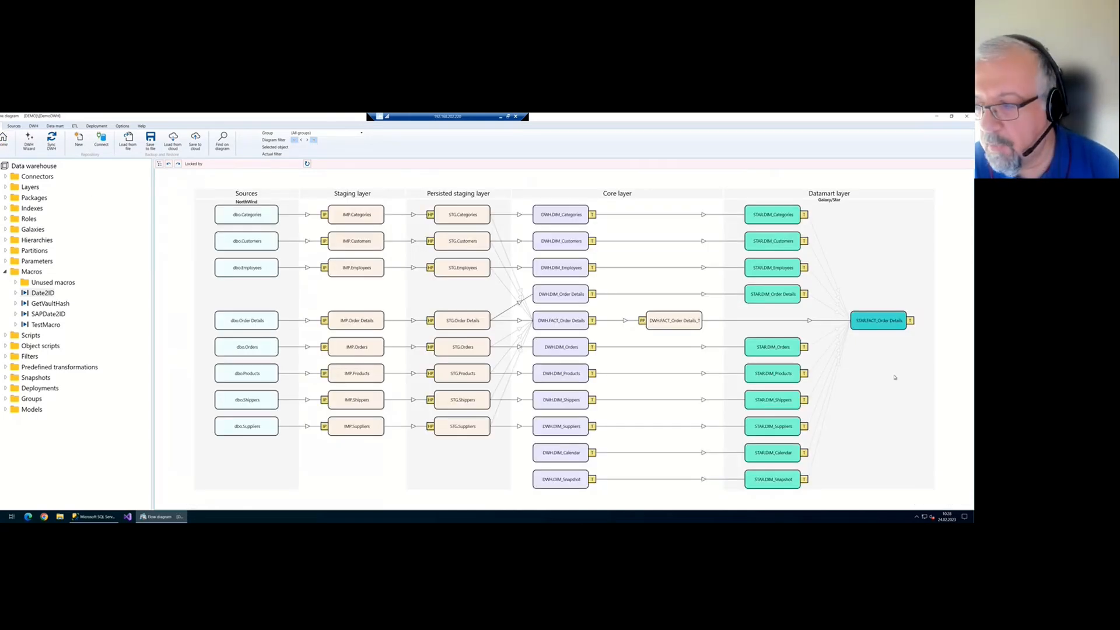
double_click(885, 321)
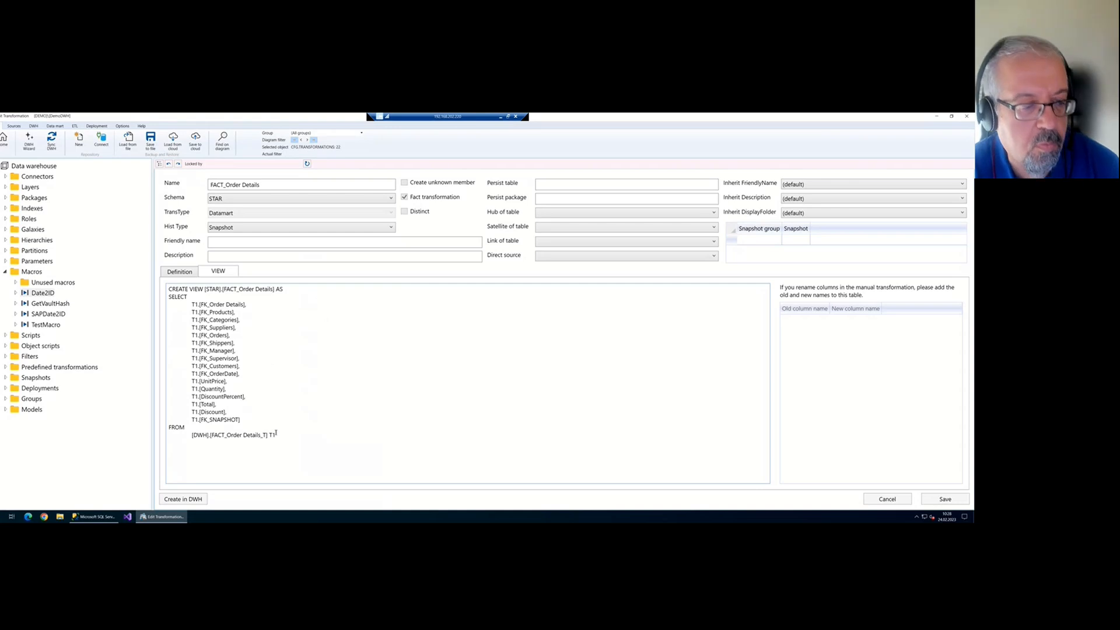
mouse_move(285, 431)
mouse_down()
mouse_move(268, 294)
mouse_move(293, 436)
mouse_up()
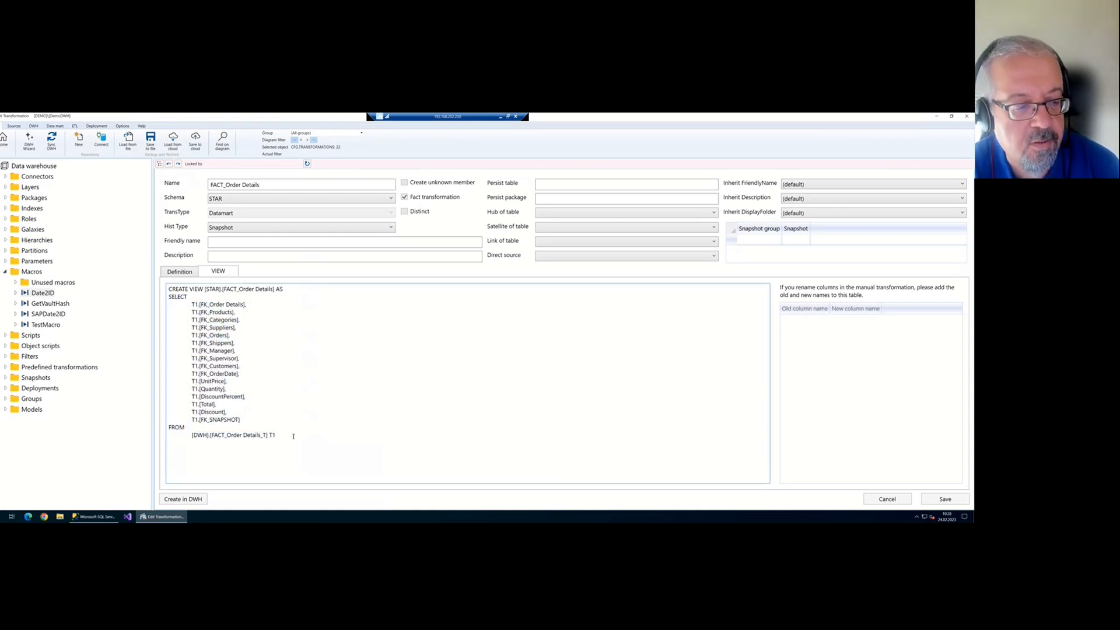
double_click(213, 290)
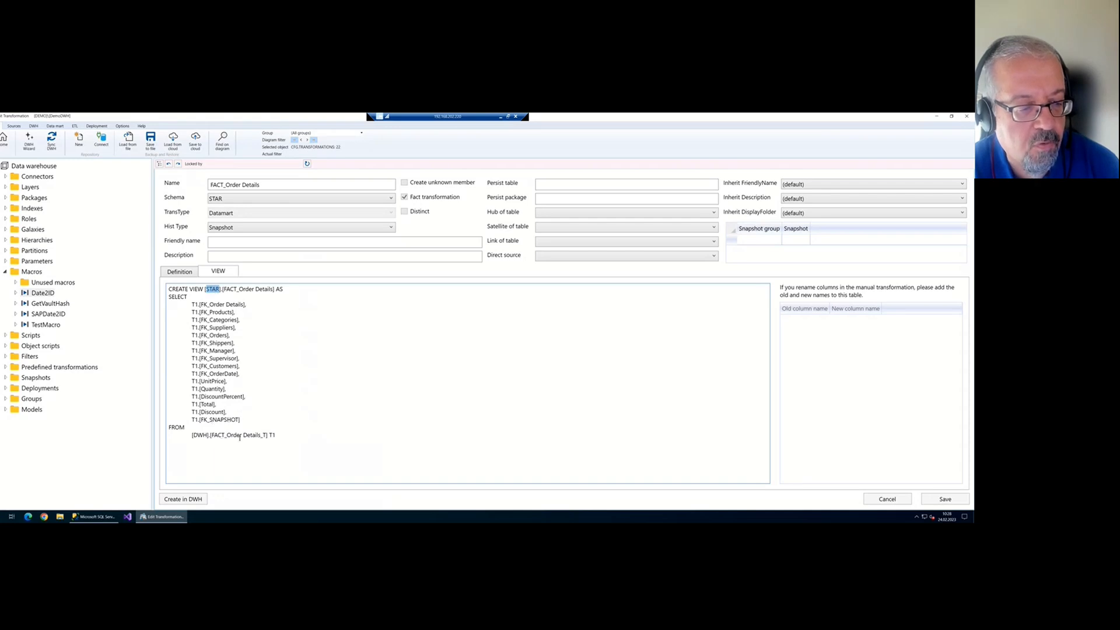
drag(193, 436, 269, 436)
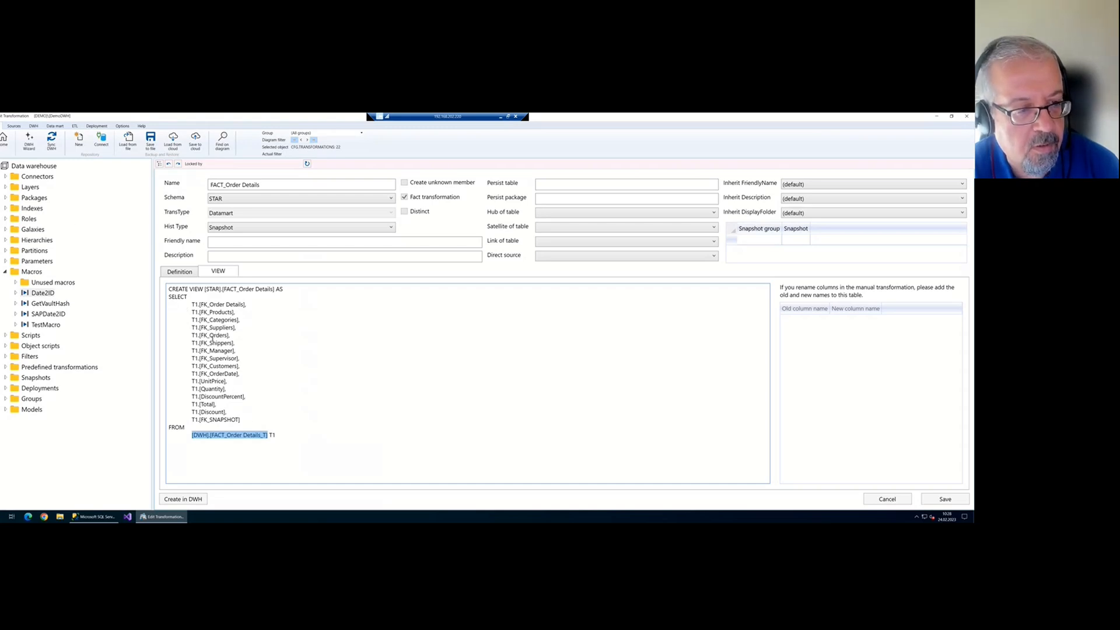
click(4, 140)
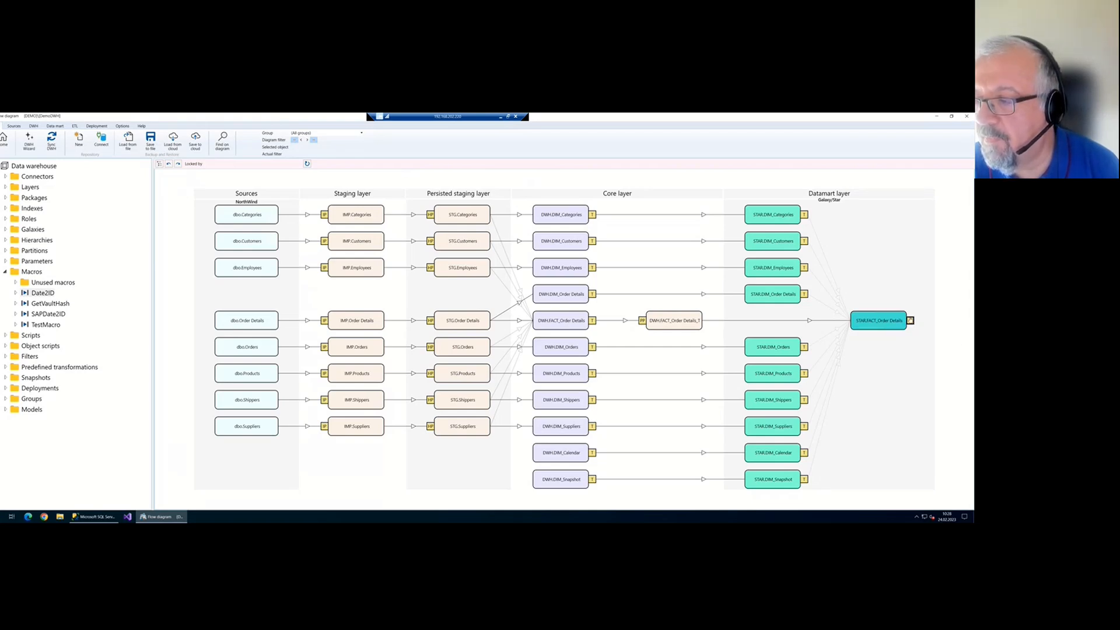
Open STAR.FACT_Order Details and review the FK_Customers and FK_Manager OLAP references
click(910, 320)
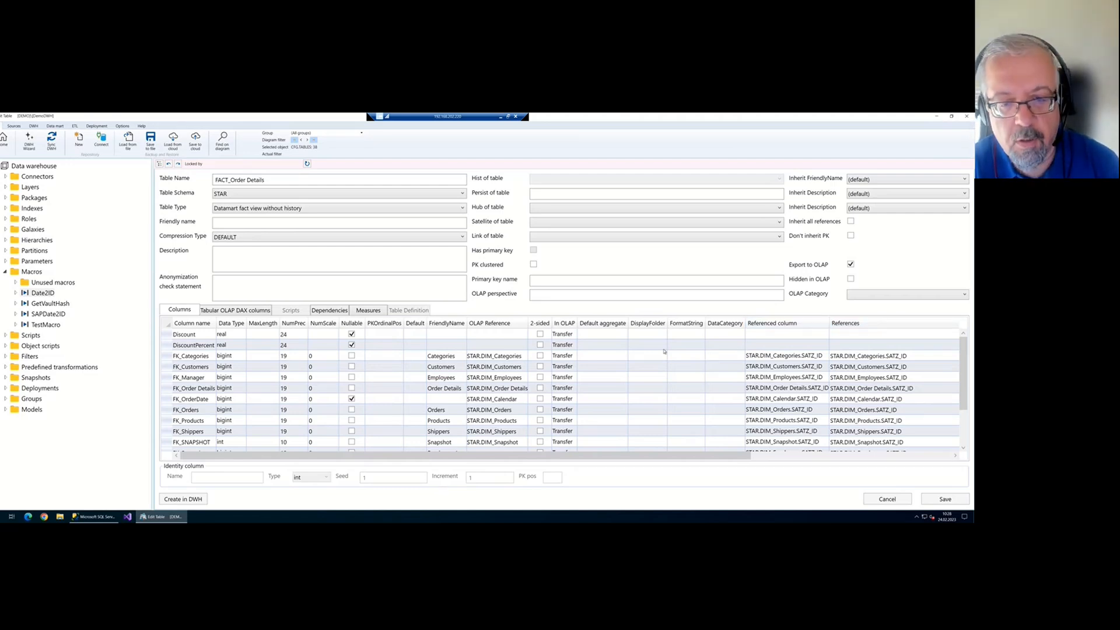
scroll(513, 379, down, 2)
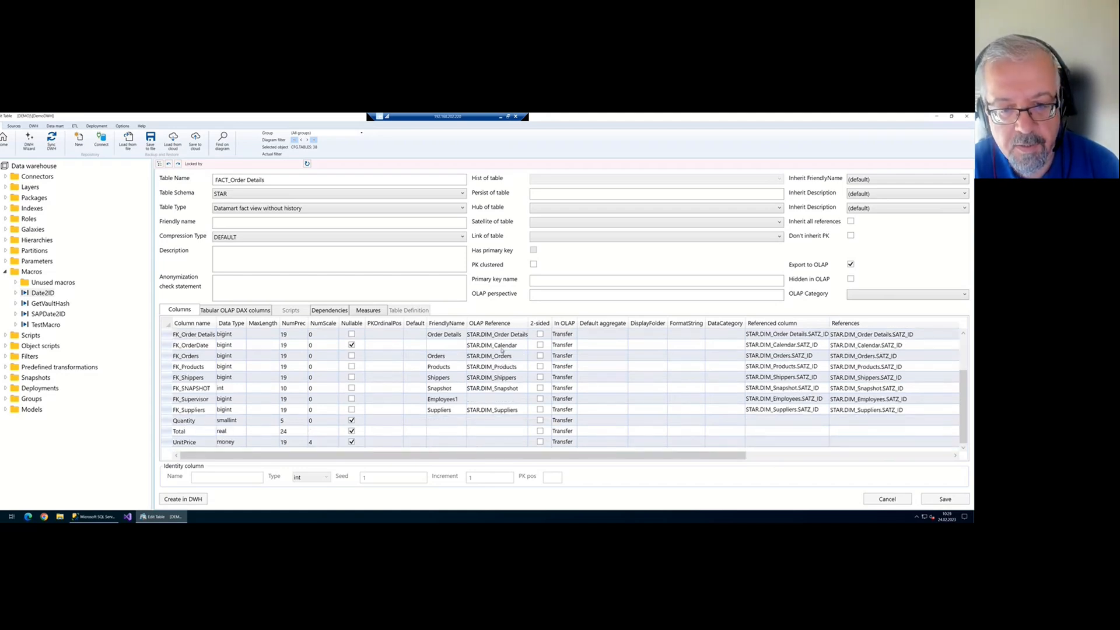
scroll(502, 351, up, 1)
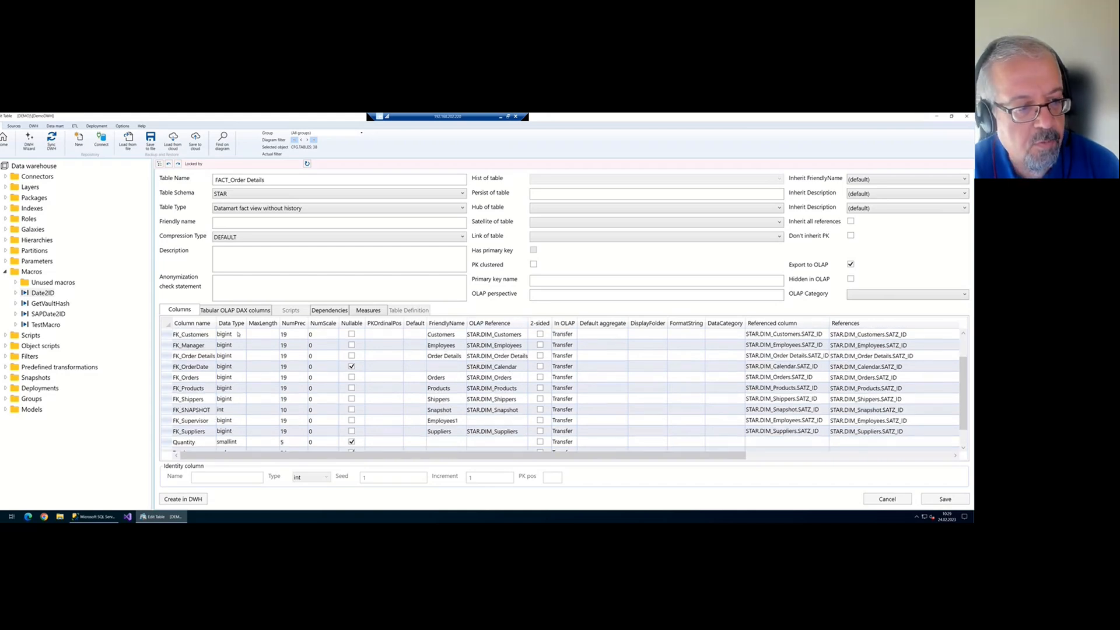
click(204, 337)
click(514, 335)
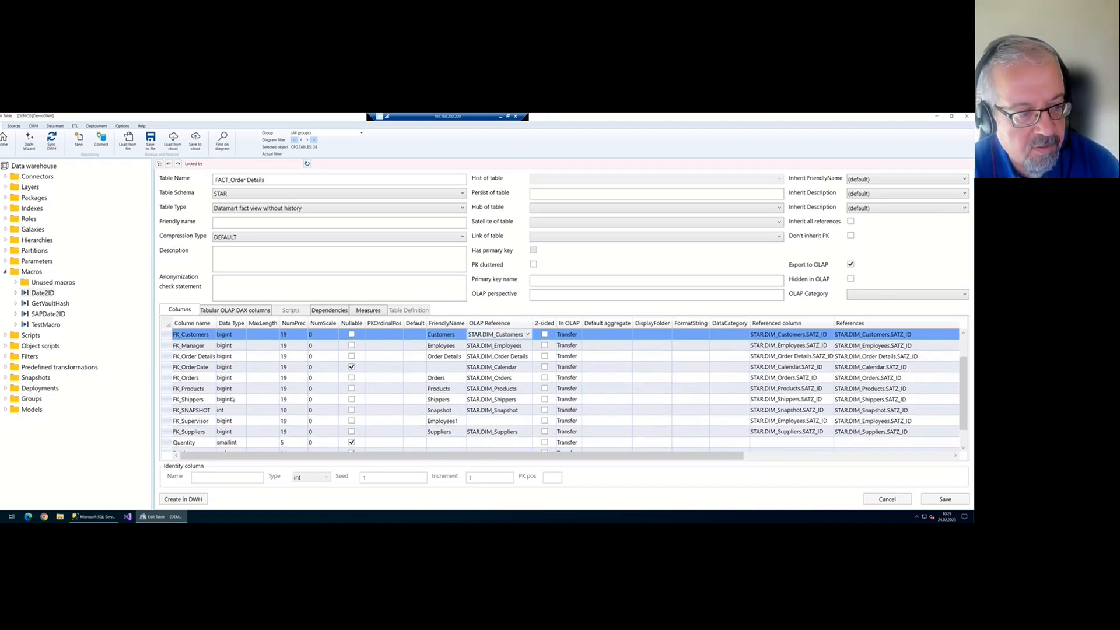
click(165, 347)
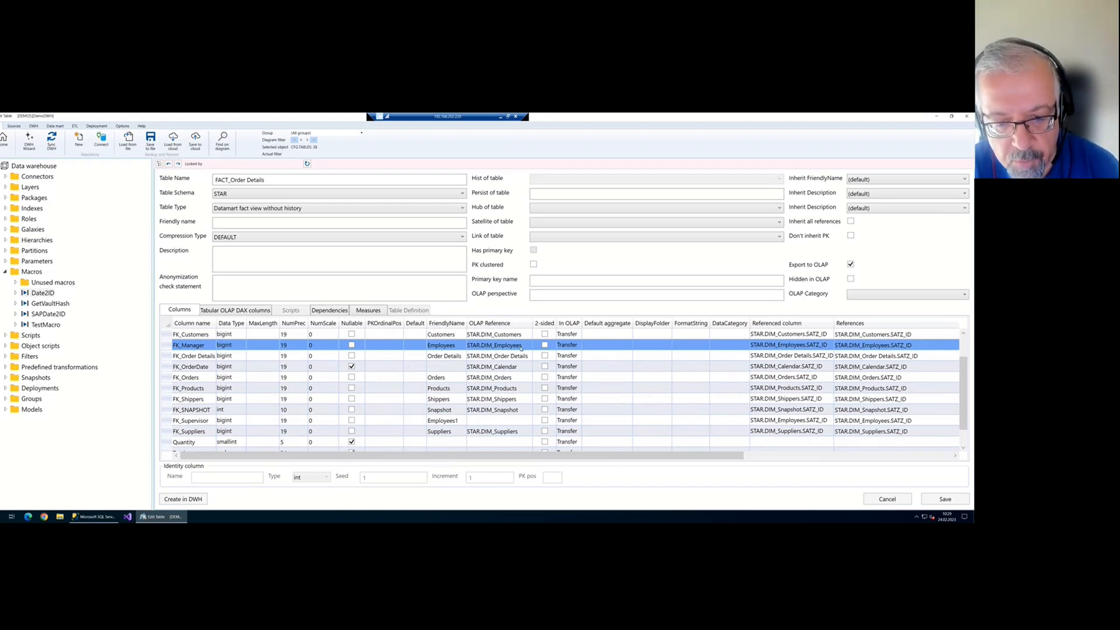
For FK_Supervisor, choose to create a new dimension based on DWH.DIM_Employees
click(517, 420)
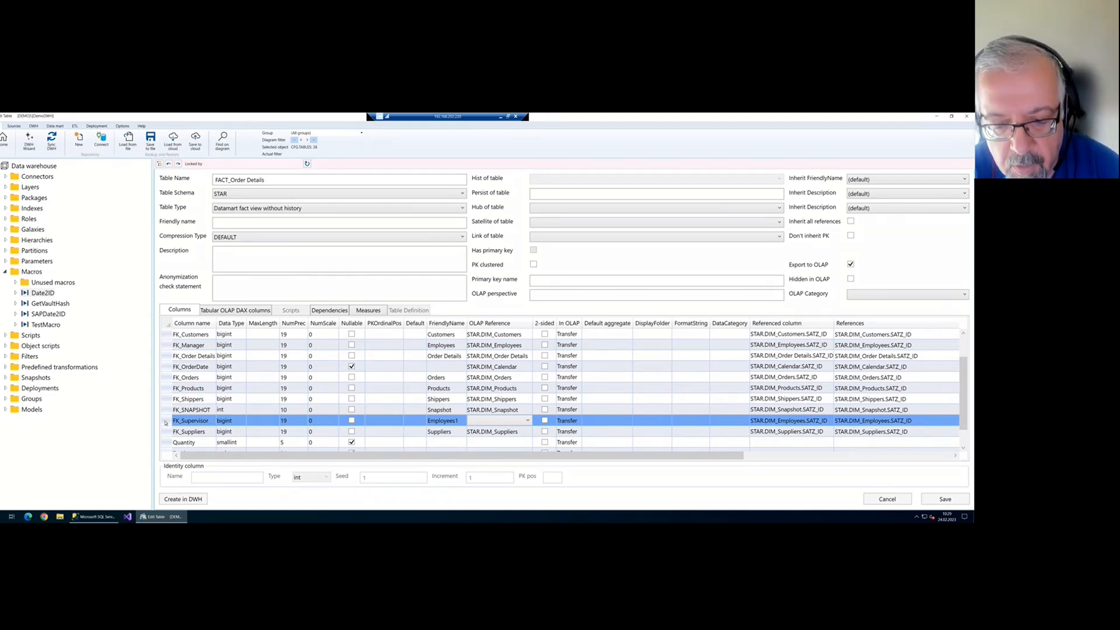
click(528, 421)
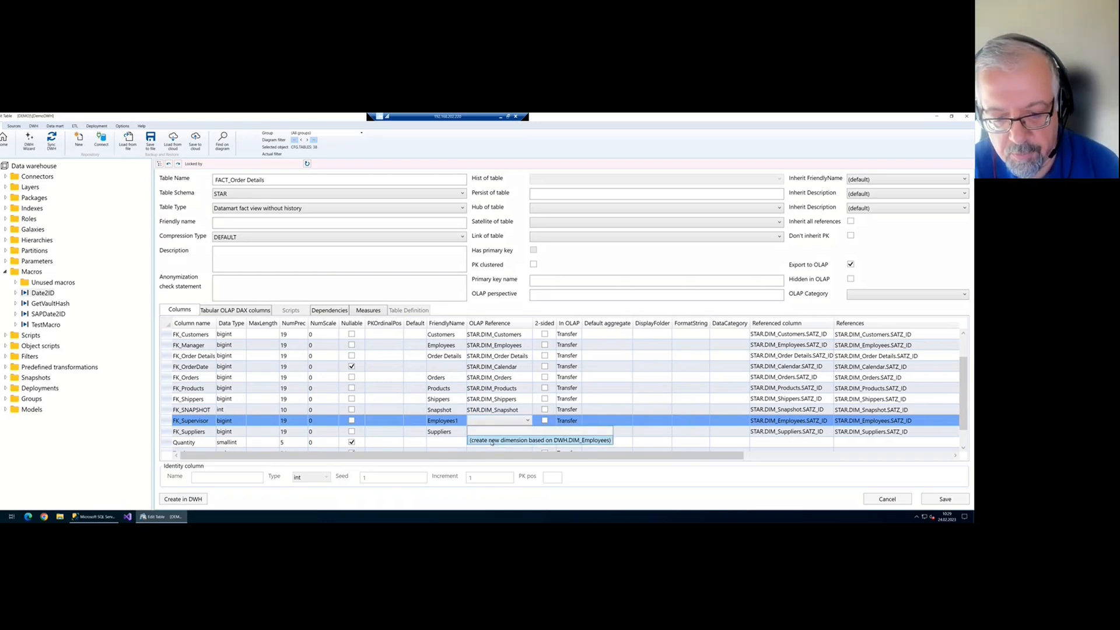
click(529, 440)
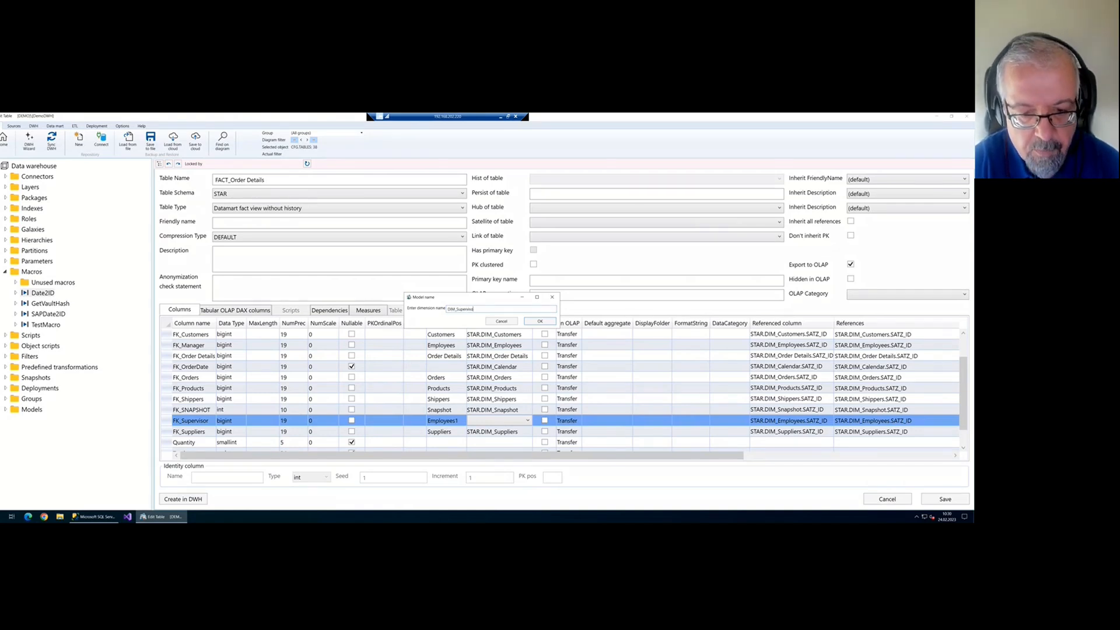
Confirm the DIM_Supervisor dimension name, save the fact table, and run a full synchronize and refresh
click(540, 322)
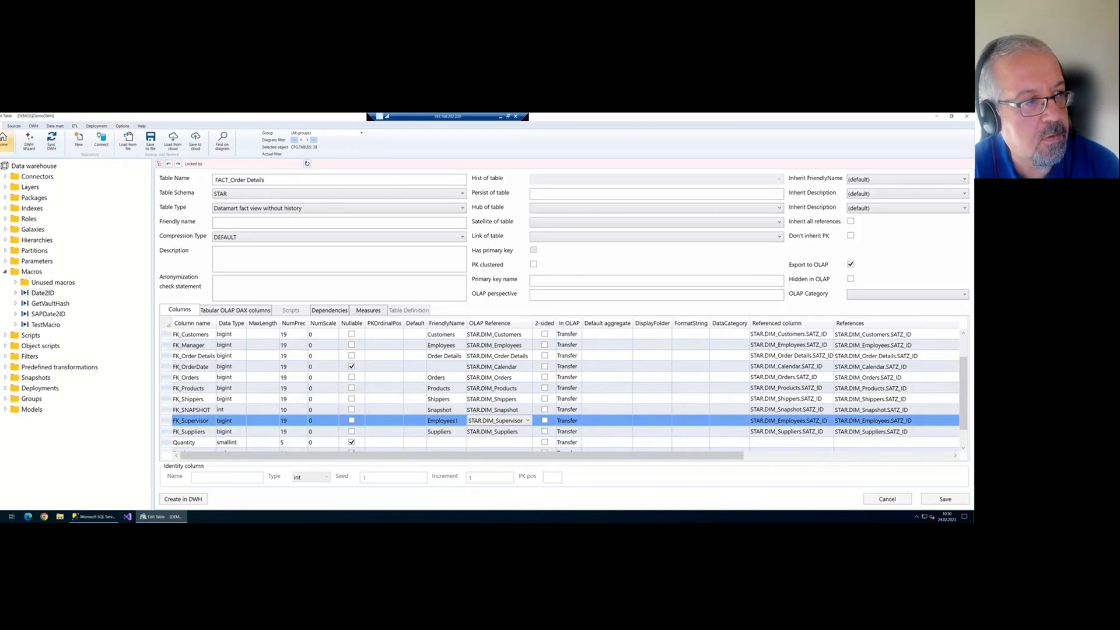
click(52, 140)
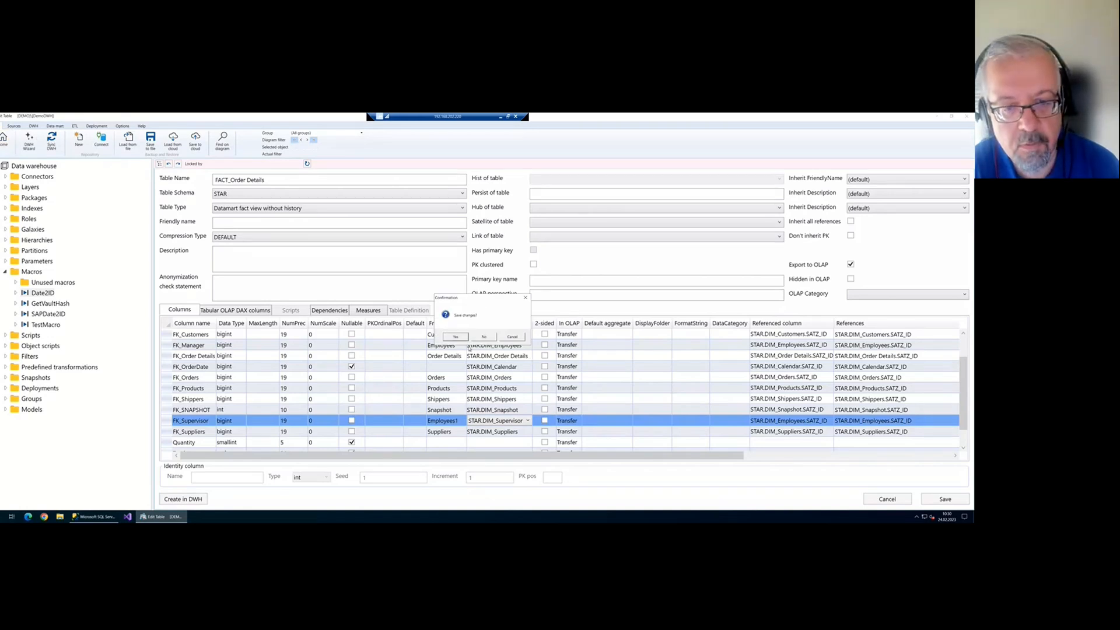
click(456, 337)
click(573, 372)
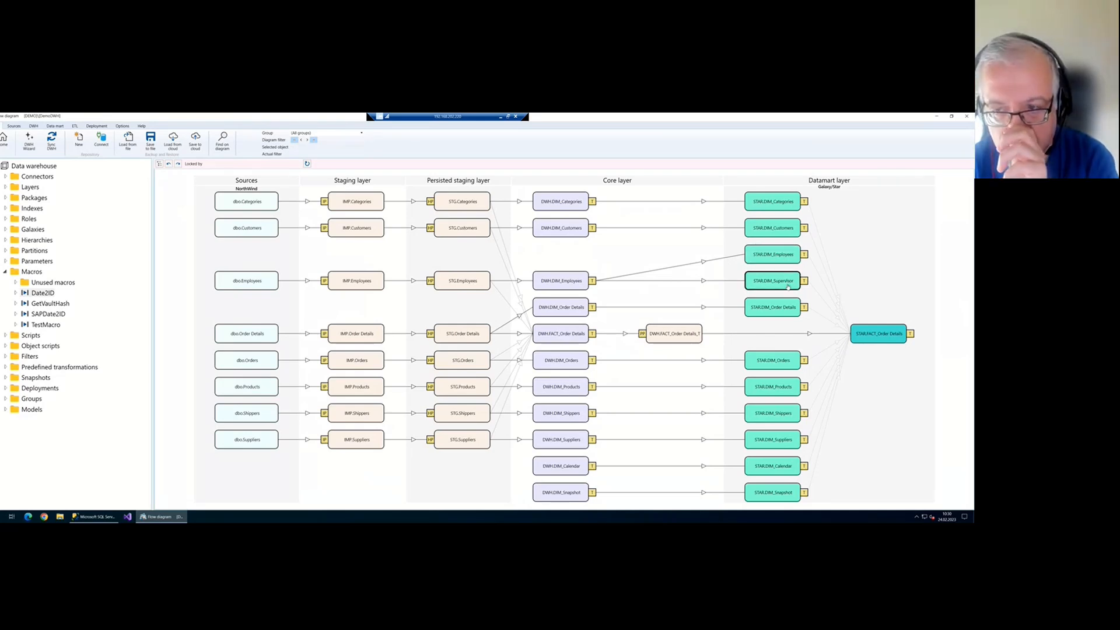
Rename the DWH.DIM_Employees star view from Employees to DIM_Manager and save it
double_click(577, 284)
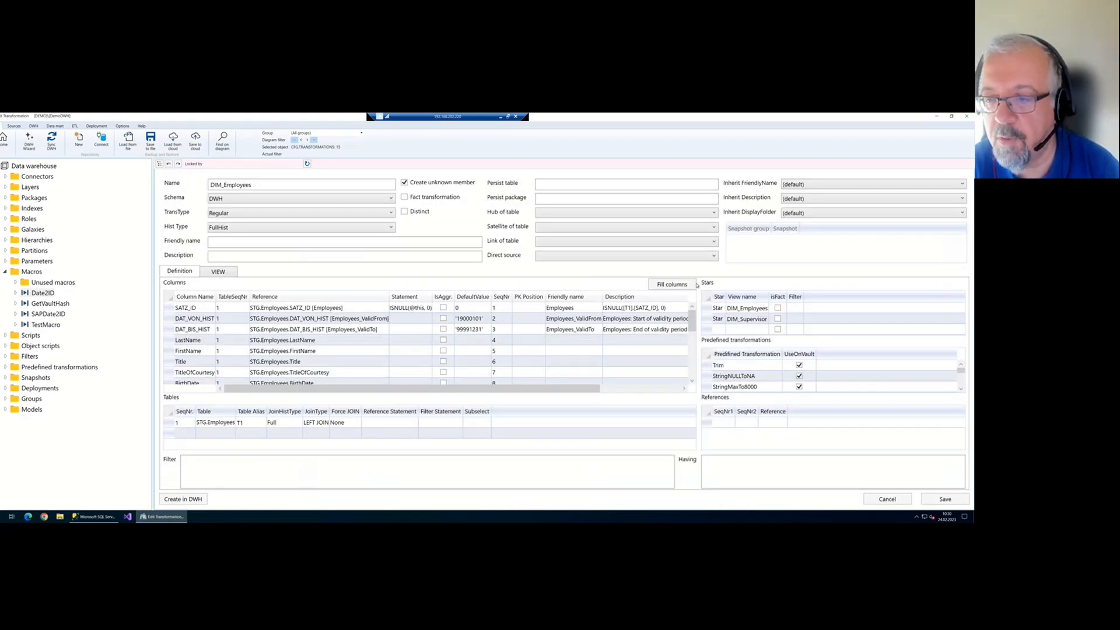
click(740, 308)
drag(741, 308, 800, 310)
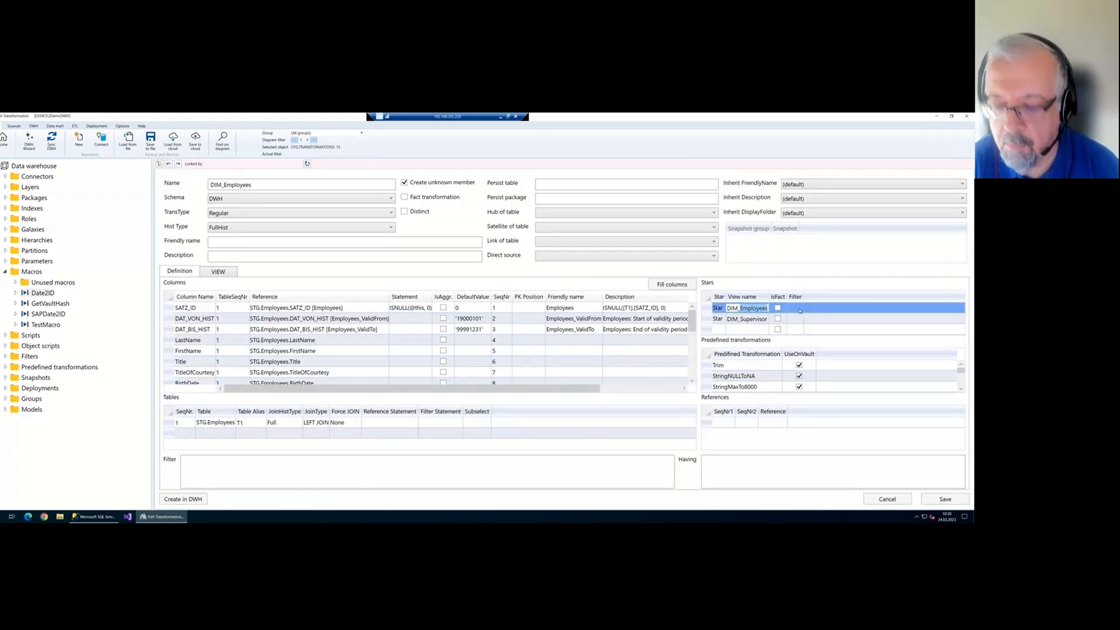
text(M_M)
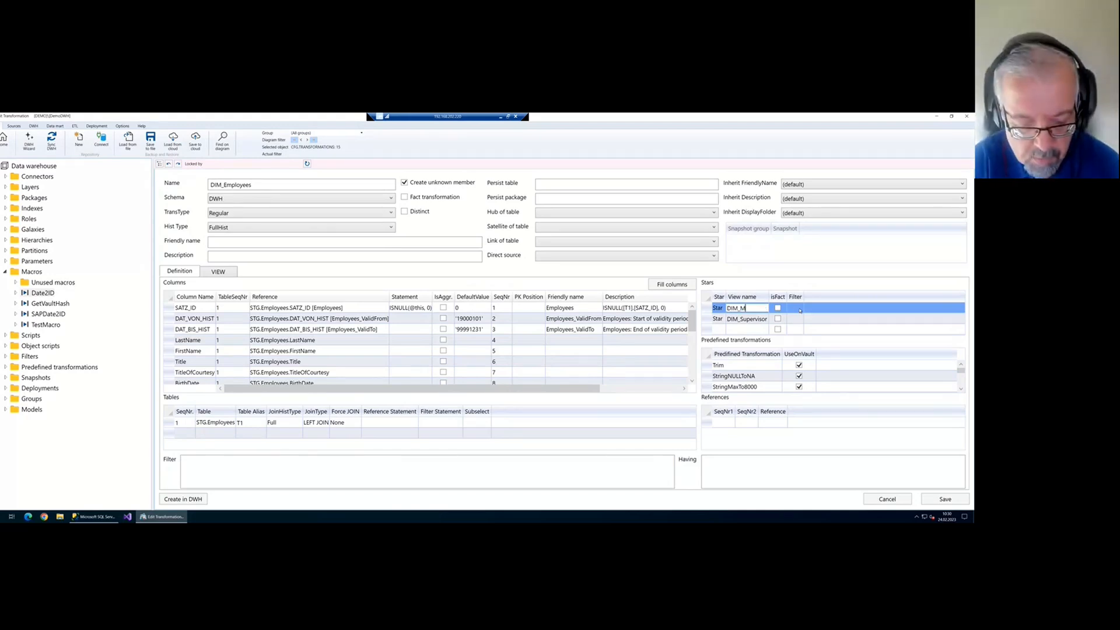
text(anager)
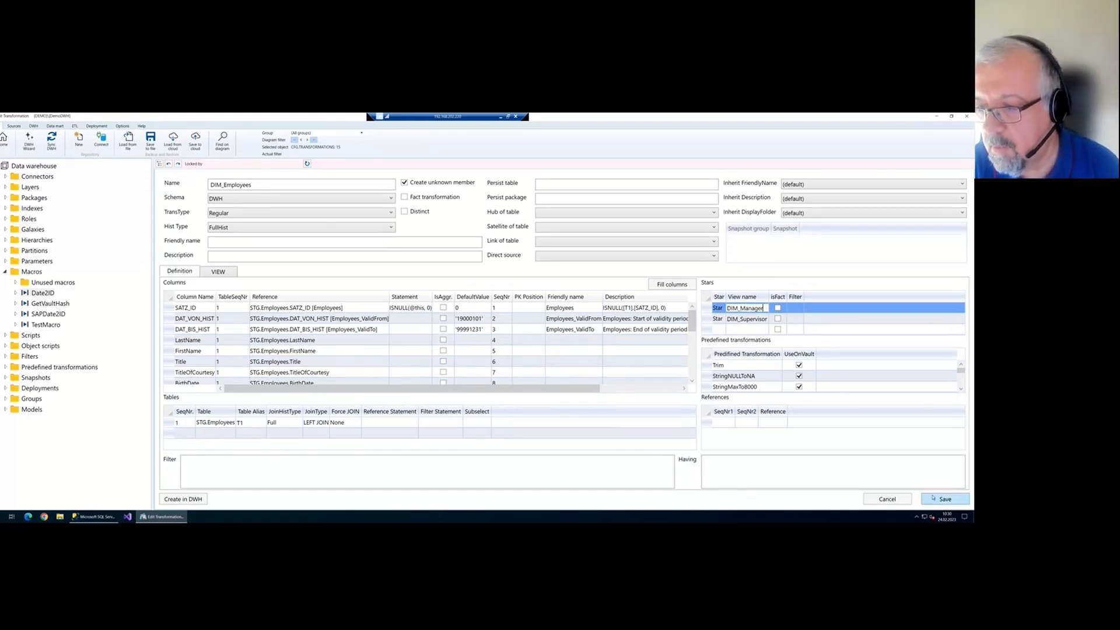
click(940, 499)
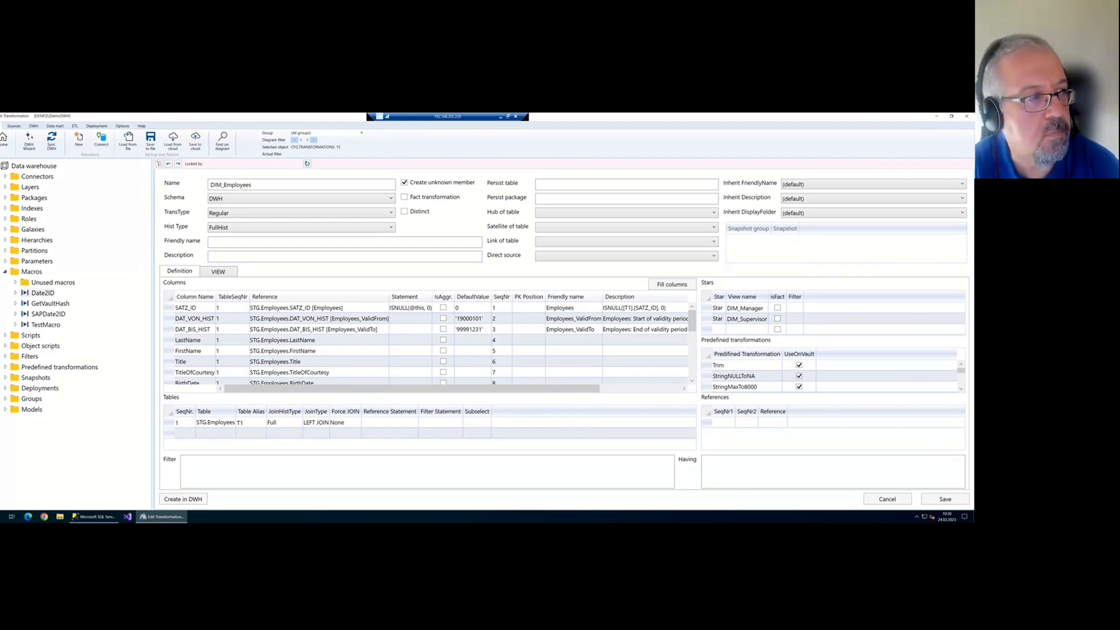
Resynchronize the data warehouse and reopen STAR.FACT_Order Details
click(51, 141)
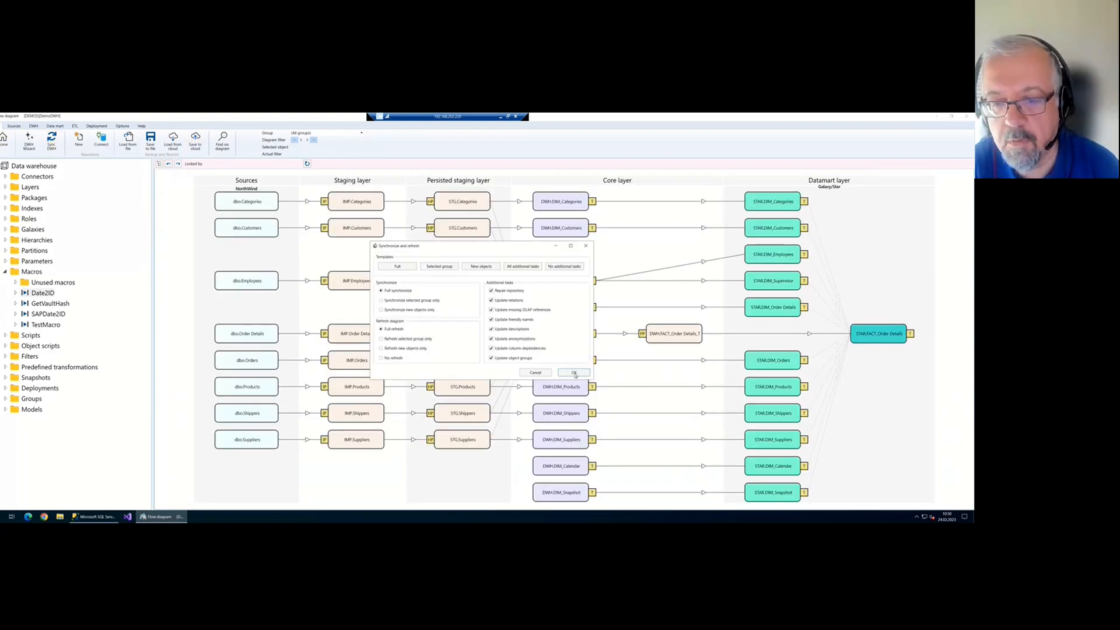
click(574, 373)
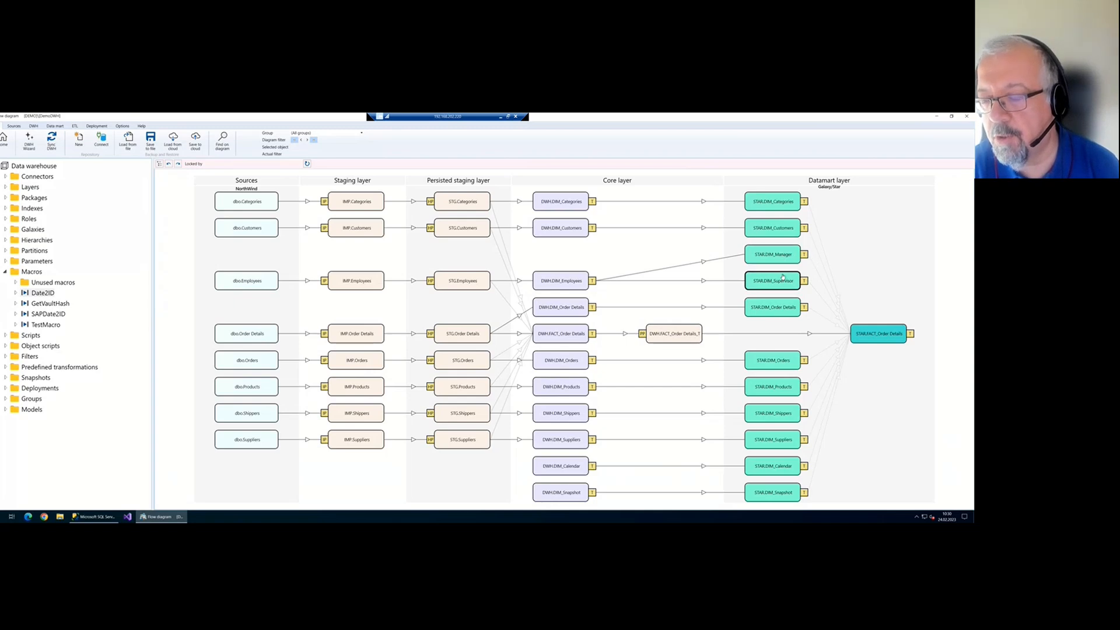
double_click(911, 335)
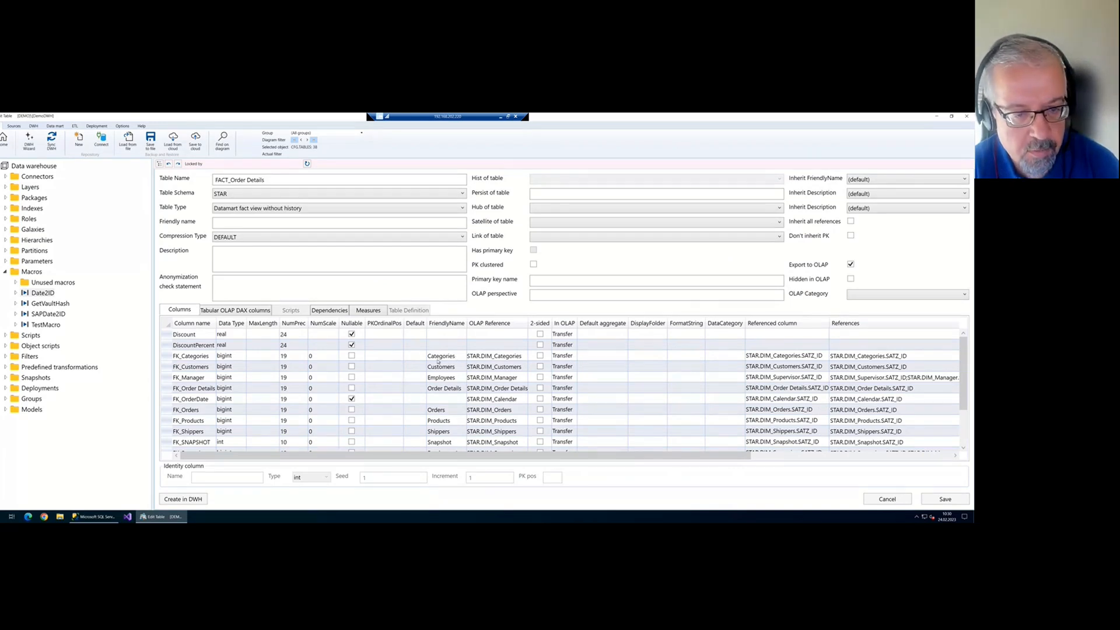
Change FK_Manager's friendly name from Employees to Manager and save FACT_Order Details
click(453, 378)
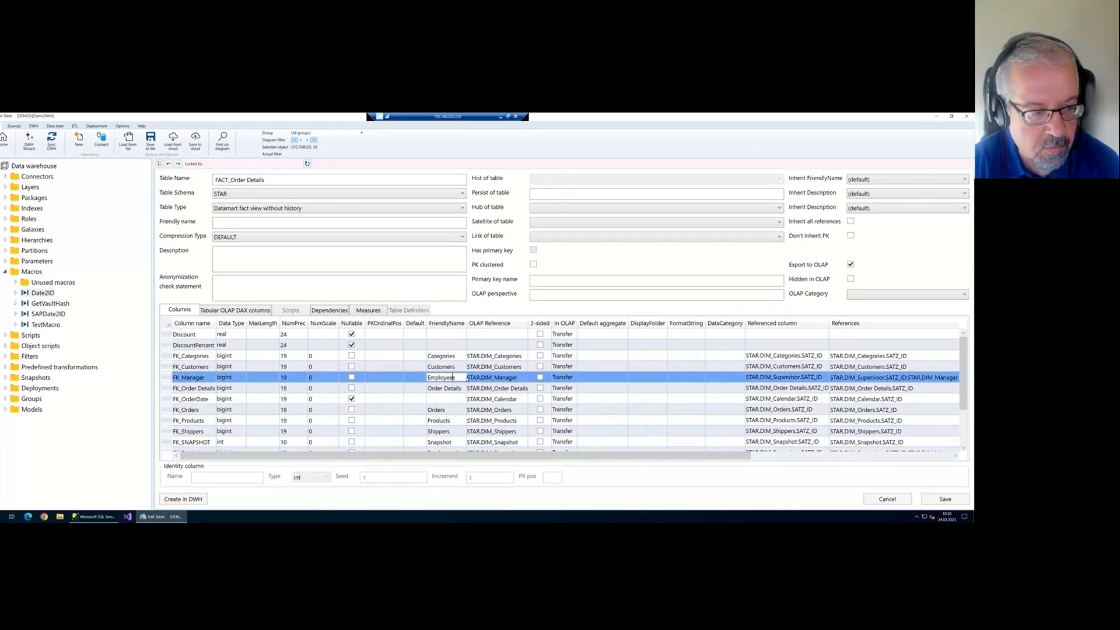
double_click(465, 378)
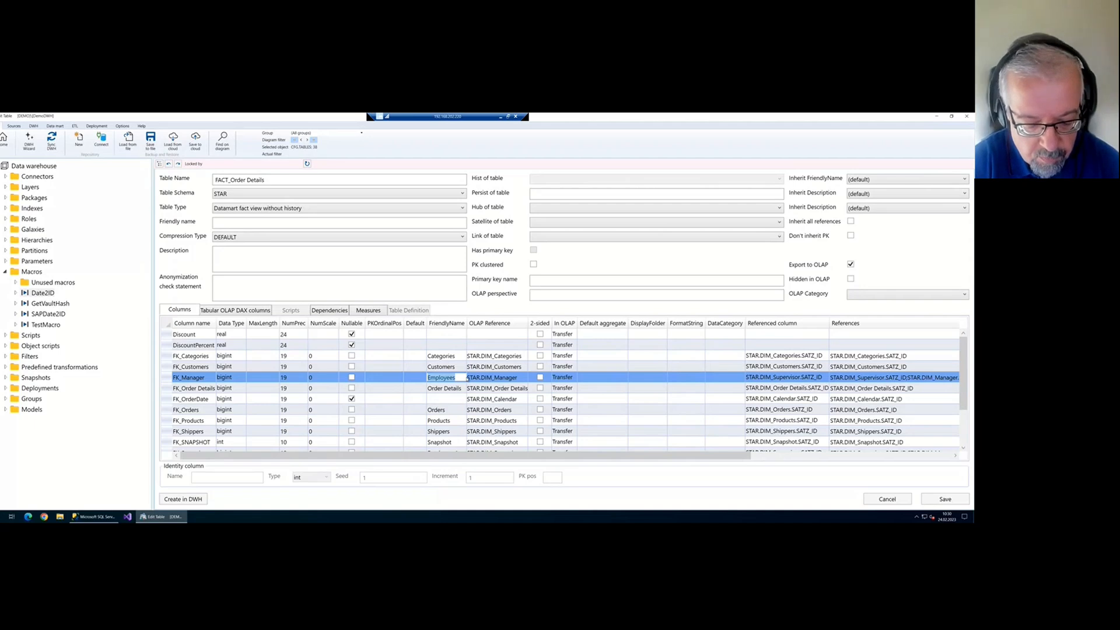
text(Manager)
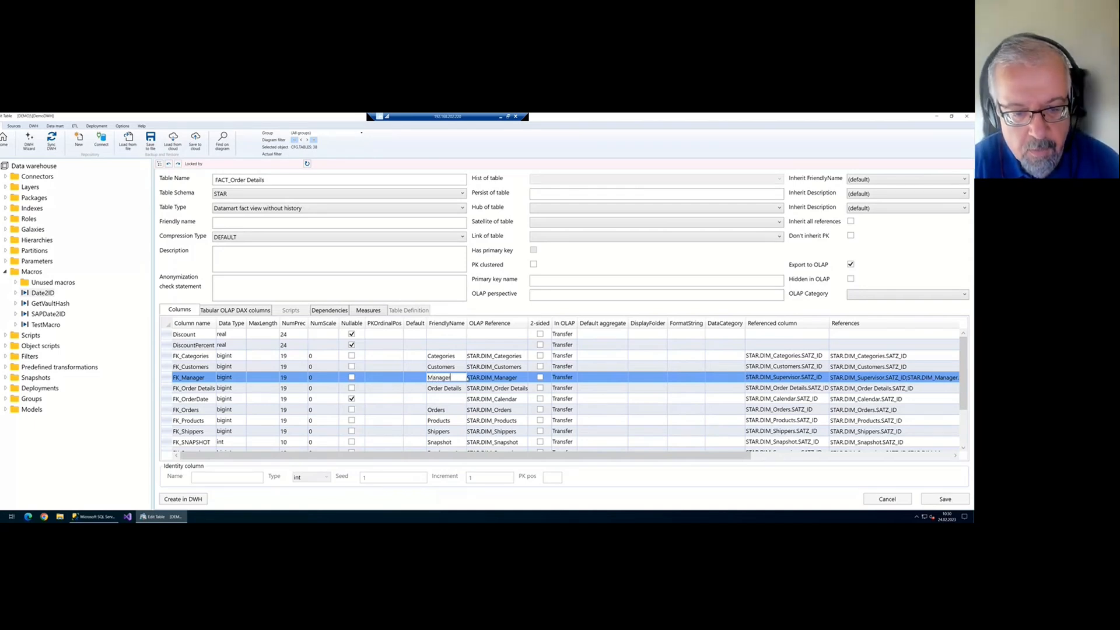
scroll(461, 368, down, 2)
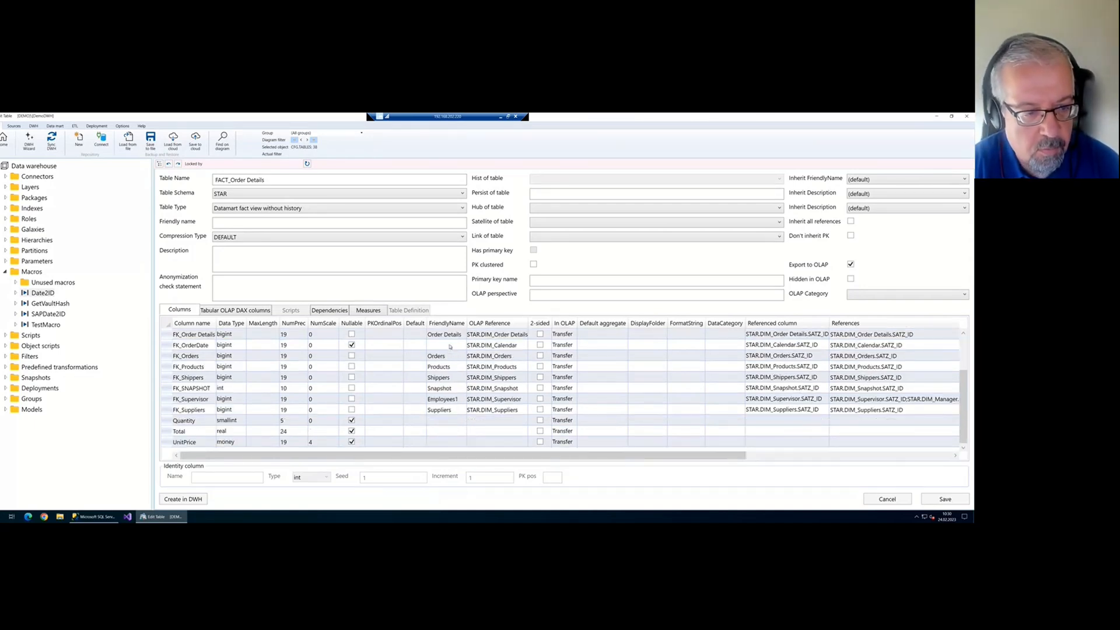
click(448, 345)
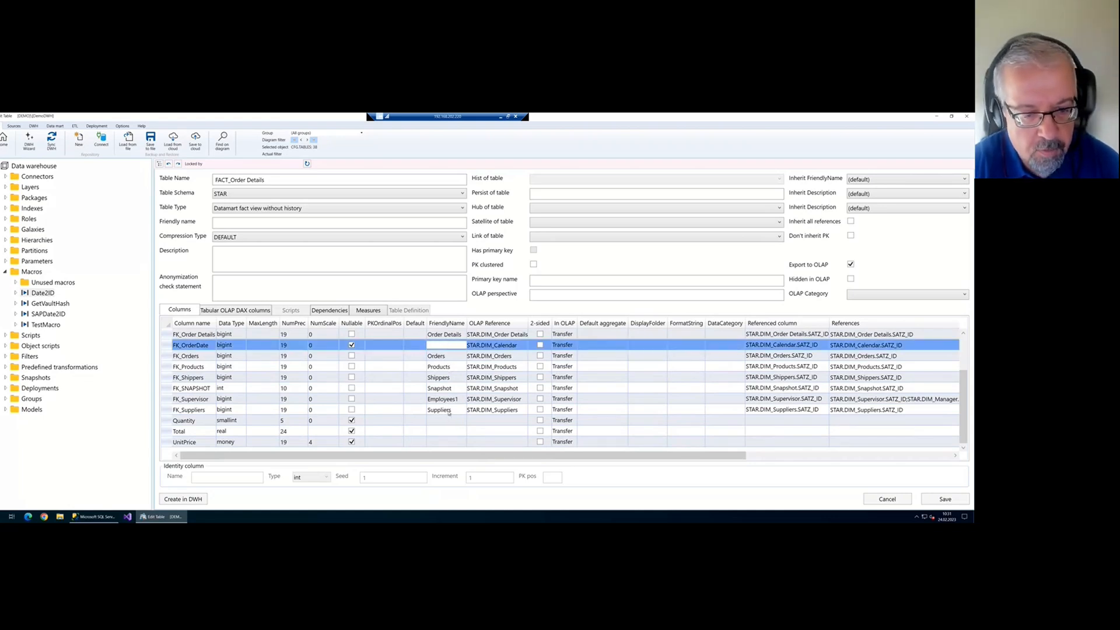
click(951, 499)
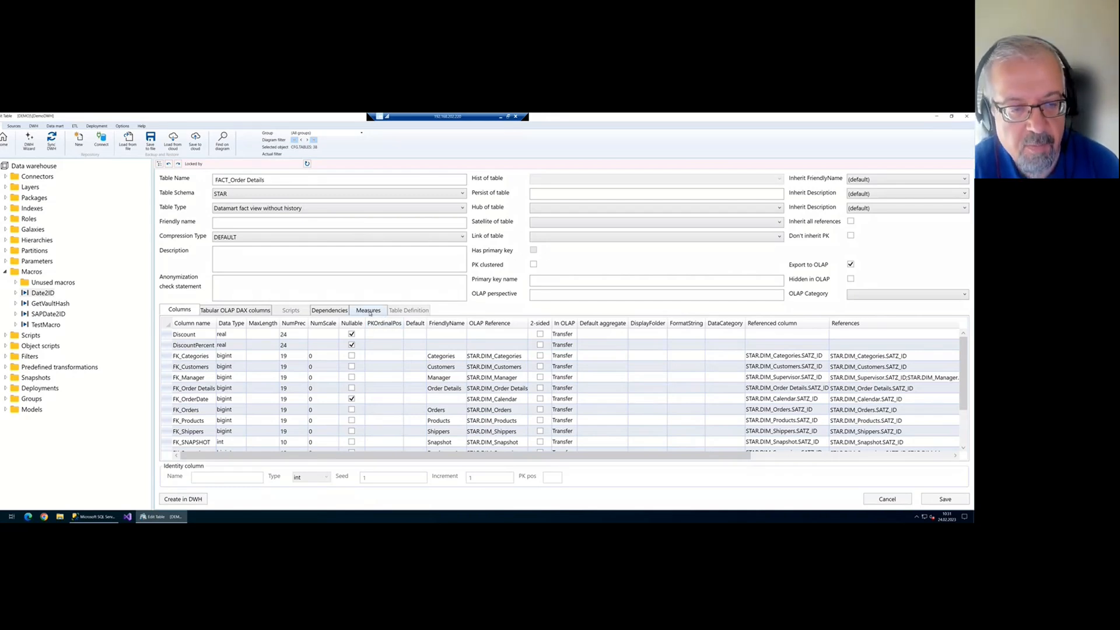
Add three measures based on the Quantity, Total and Discount columns
click(369, 311)
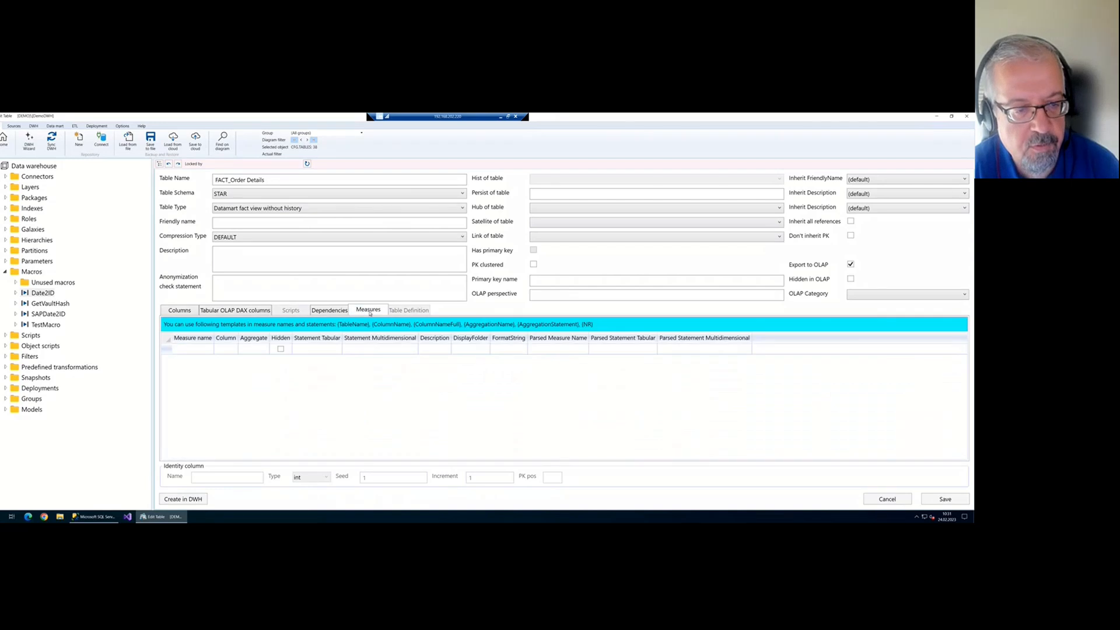
click(226, 350)
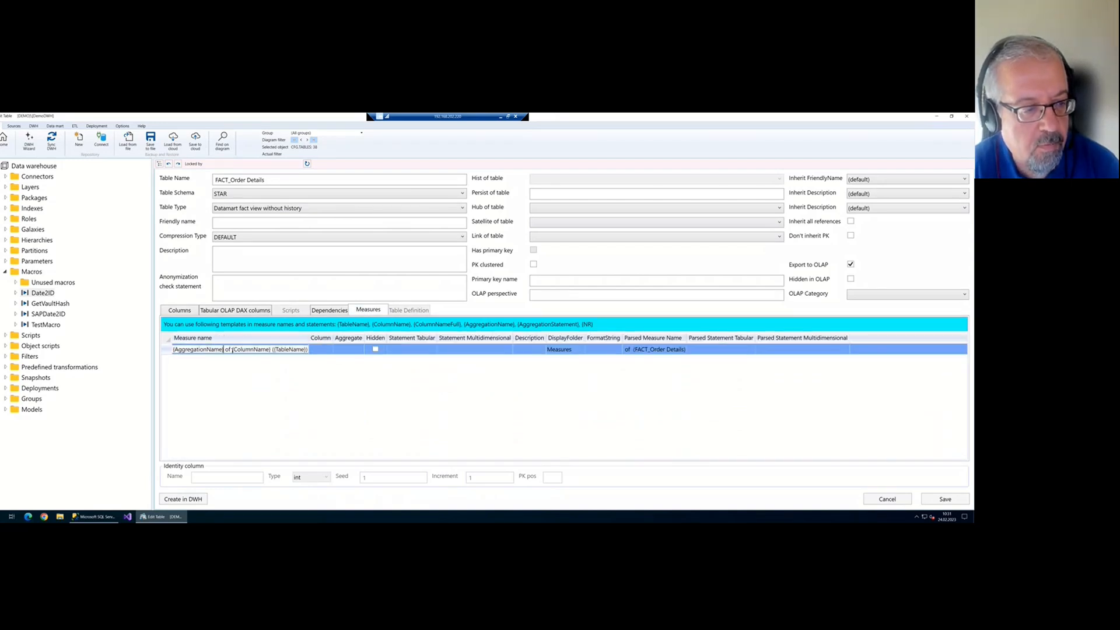
click(317, 349)
click(328, 350)
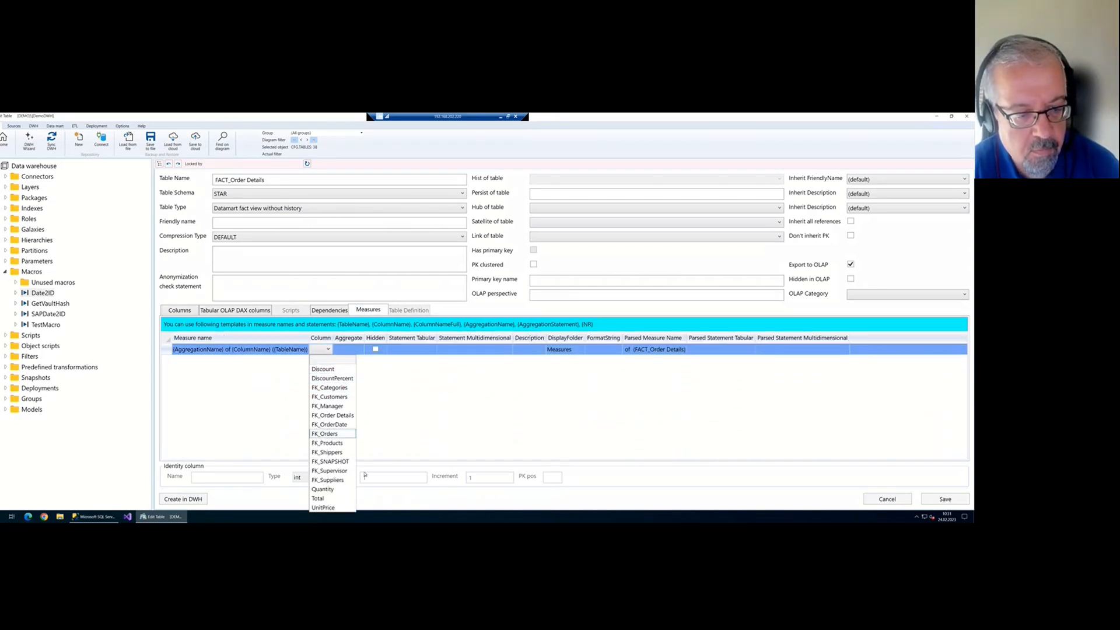
click(322, 489)
click(323, 360)
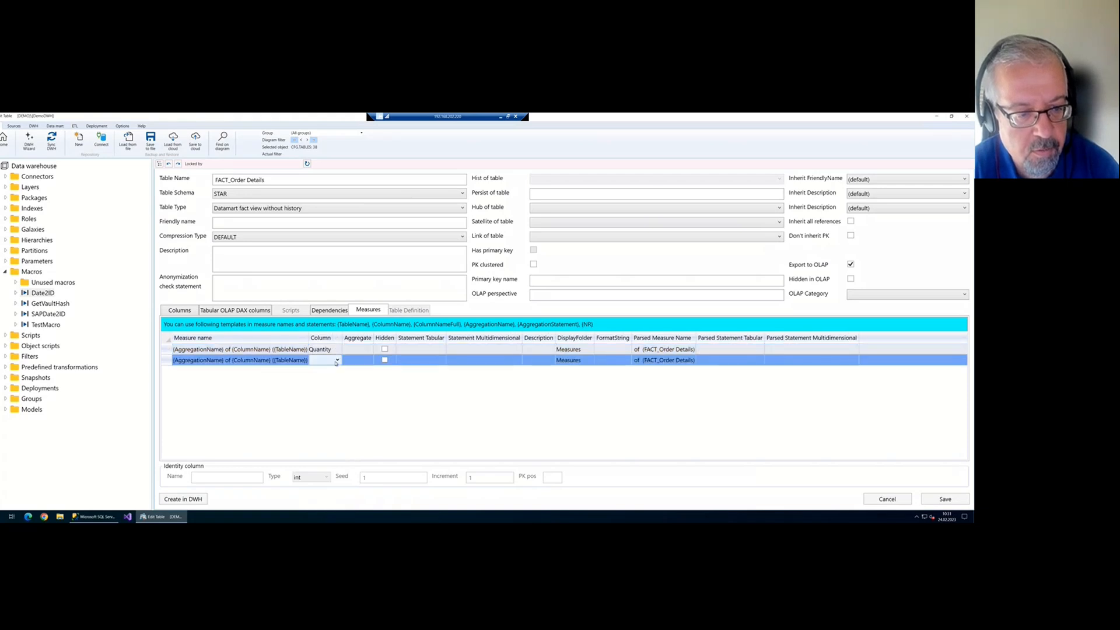
click(337, 360)
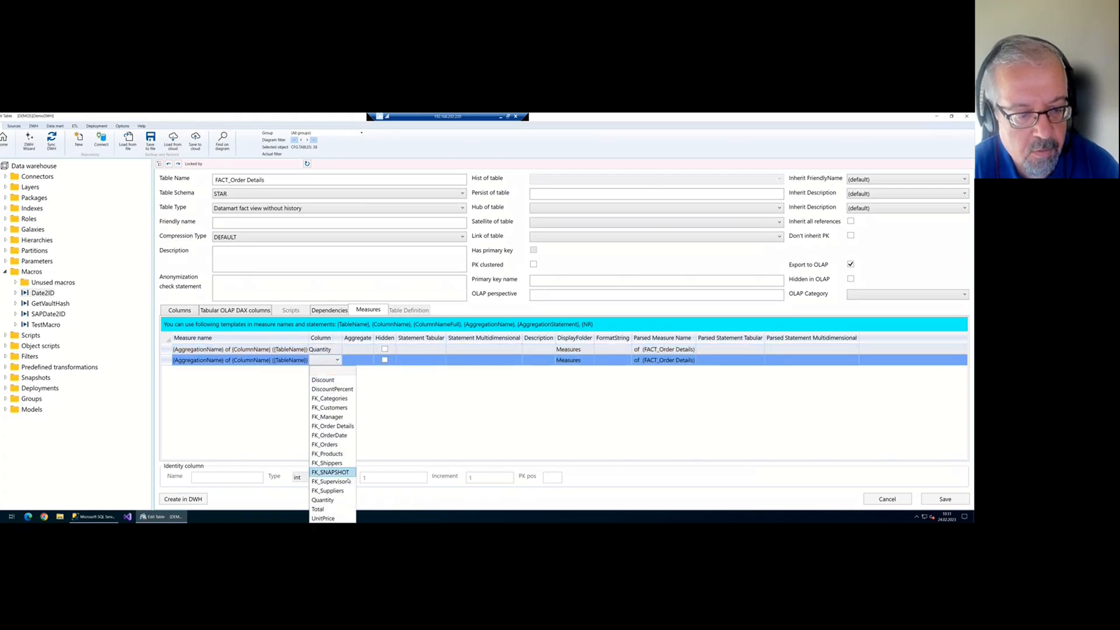
click(338, 510)
click(337, 371)
click(337, 371)
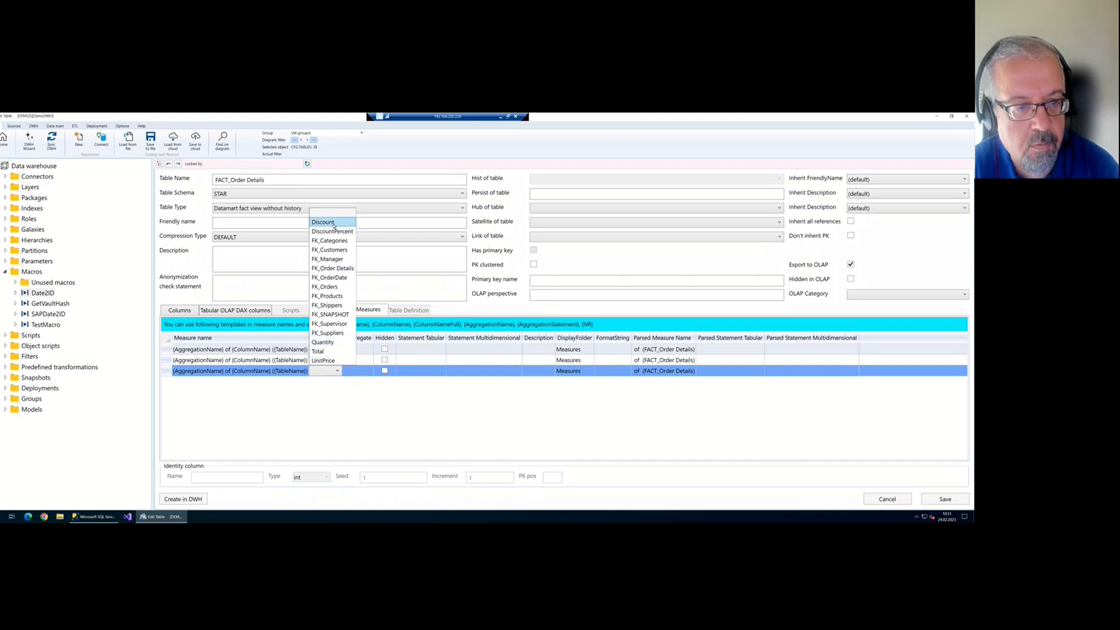
click(334, 223)
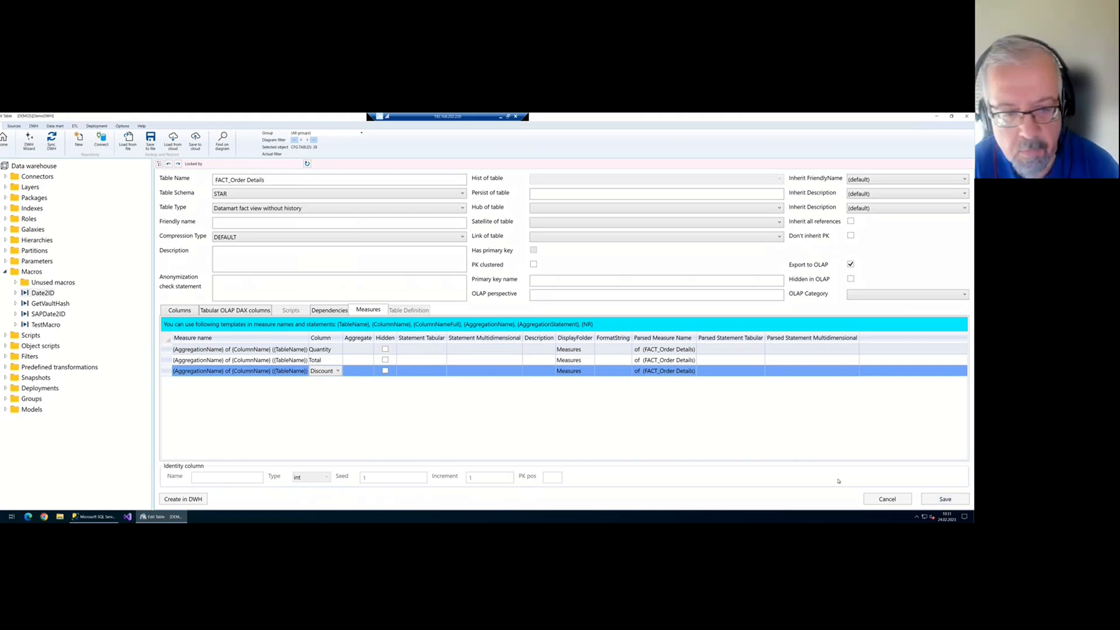
click(368, 347)
Set Sum aggregation for Discount, Quantity and Total, then select the Discount measure name
click(368, 349)
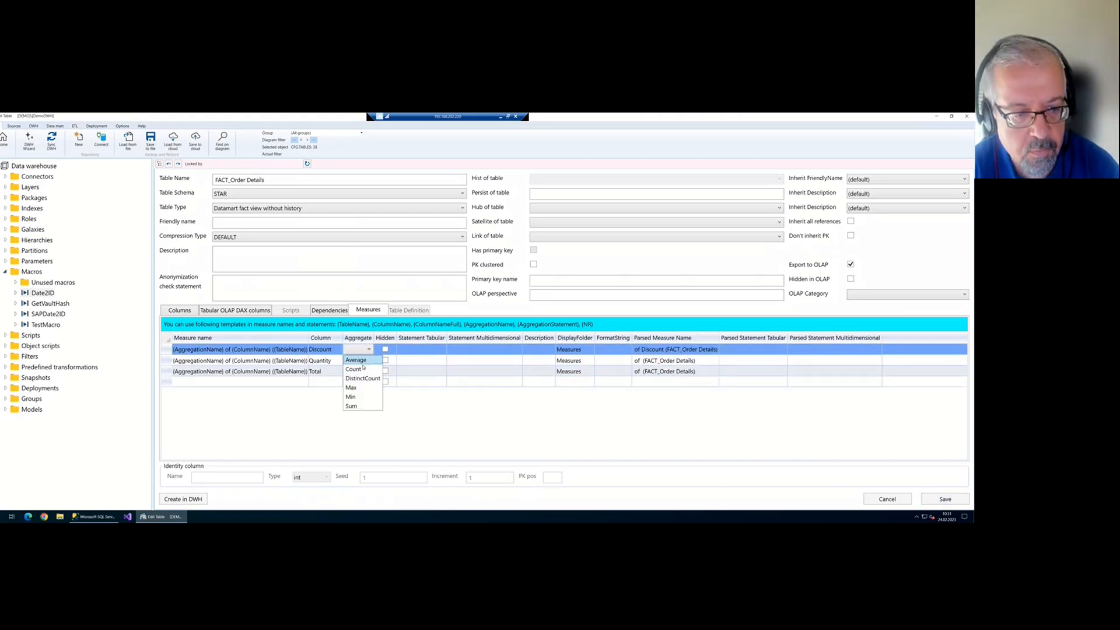
click(357, 406)
click(359, 361)
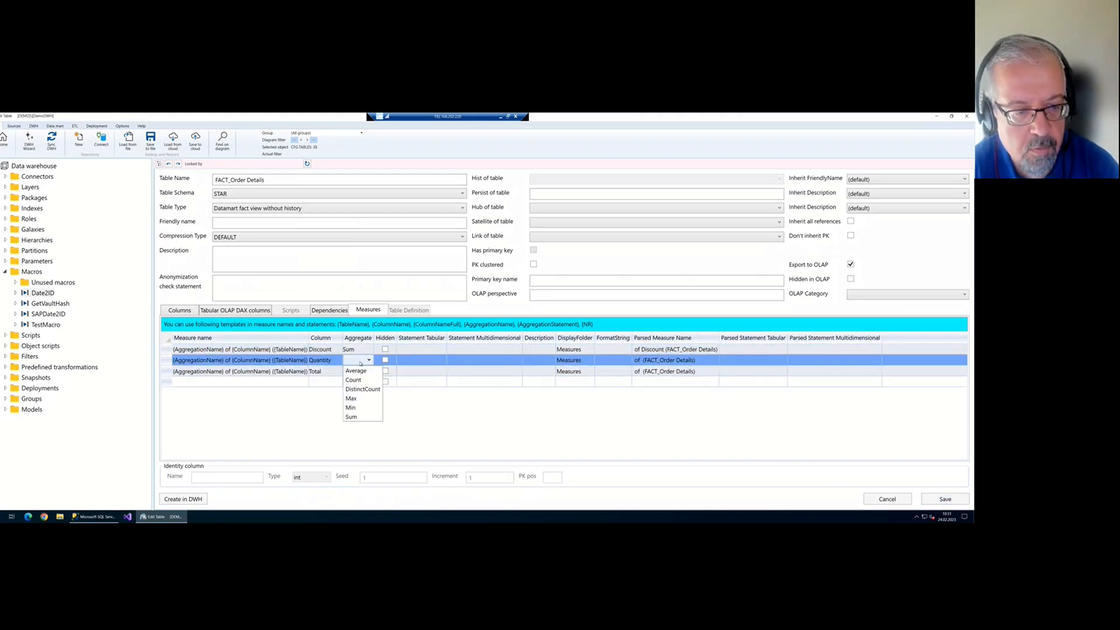
click(358, 418)
click(360, 374)
click(360, 373)
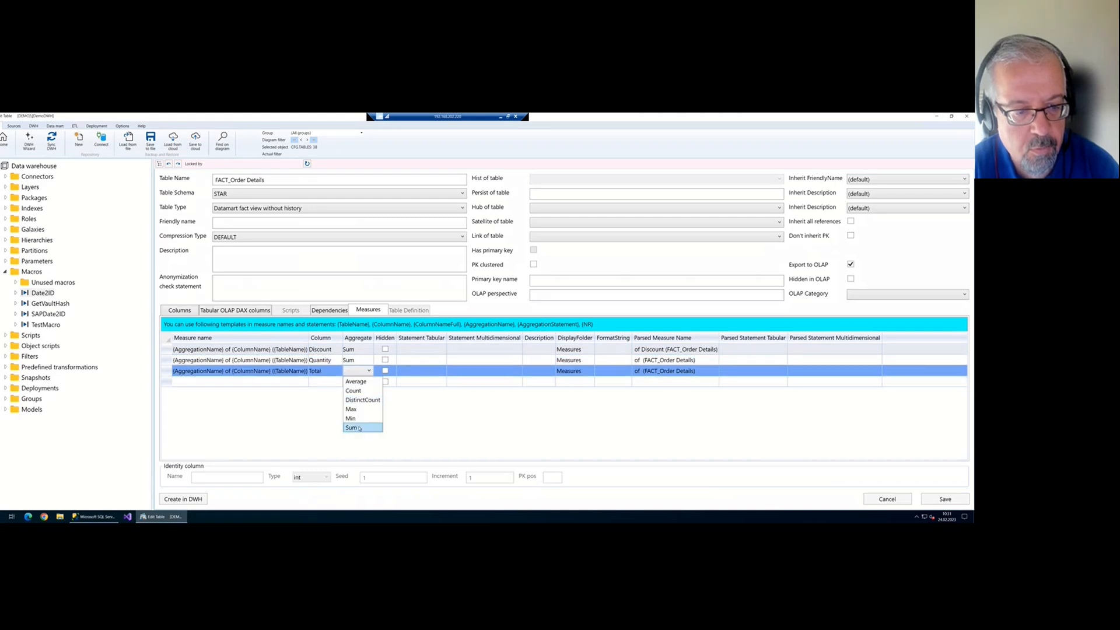
click(351, 428)
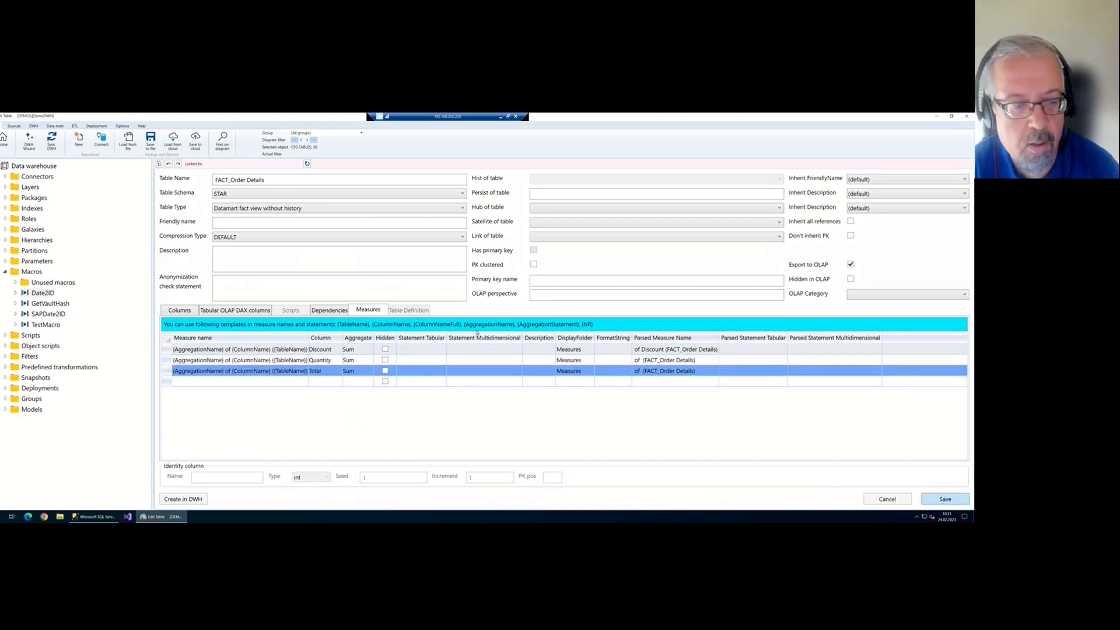
click(321, 350)
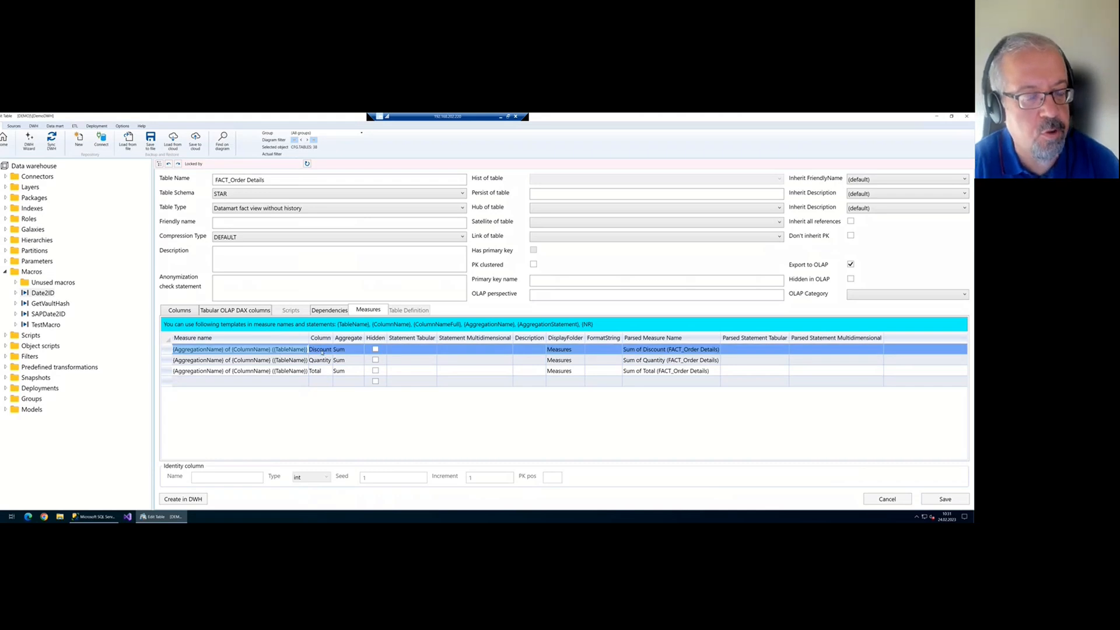
key(Home)
key(shift+End)
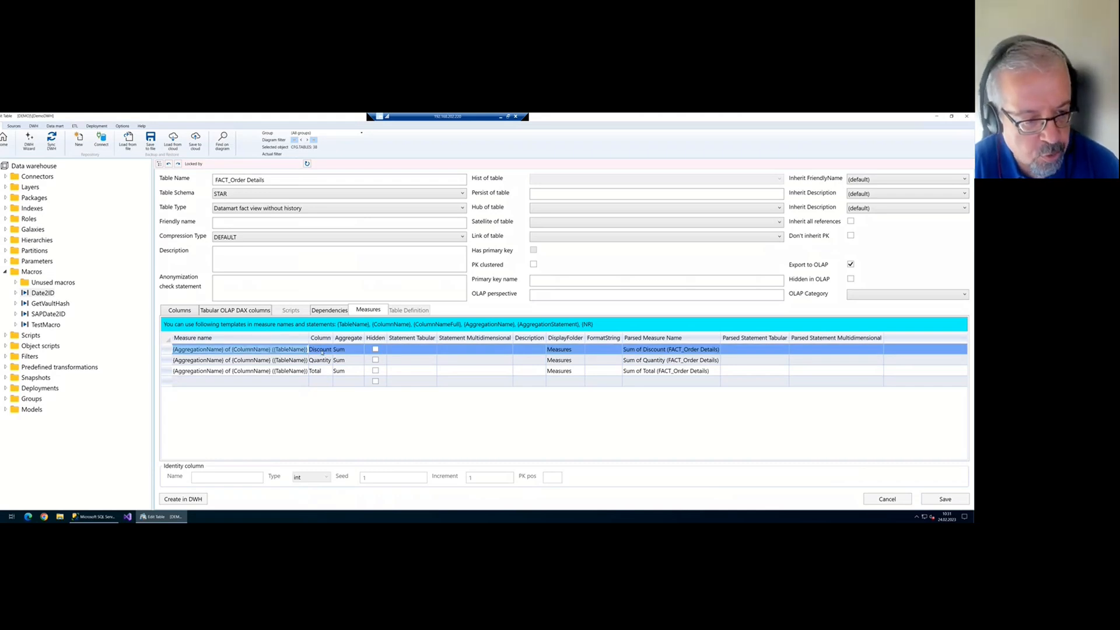
key(Home)
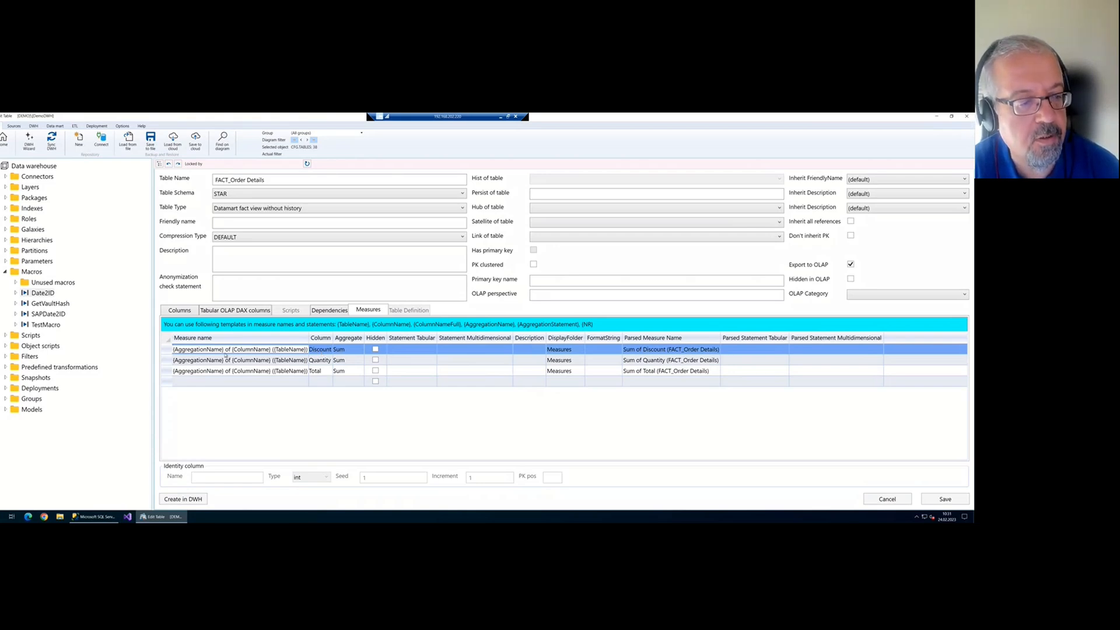
key(ctrl+shift+Right)
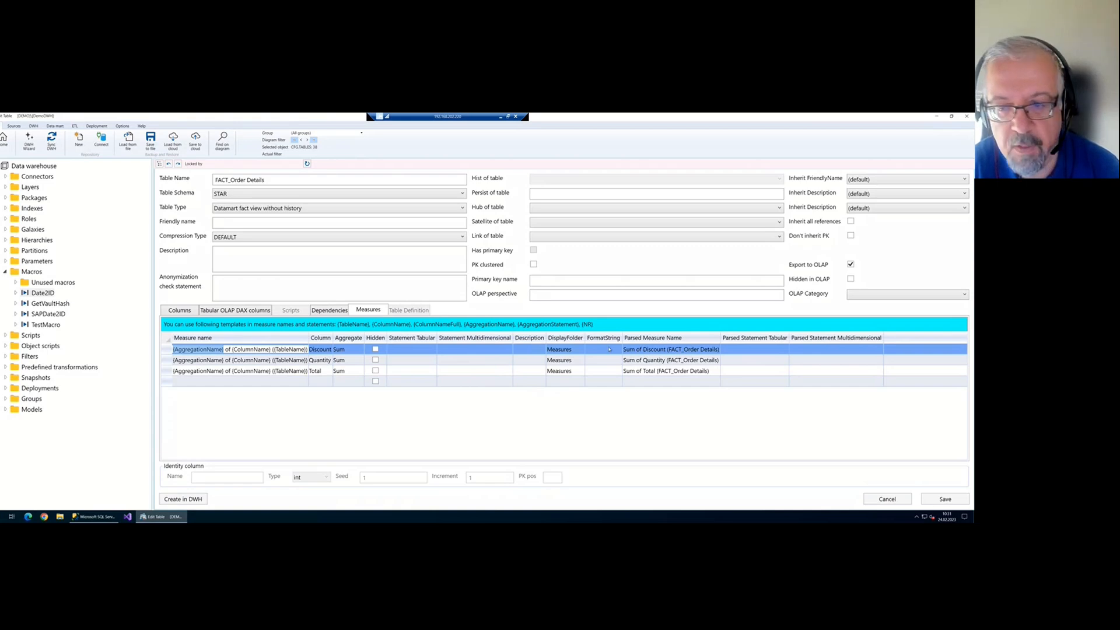
click(638, 349)
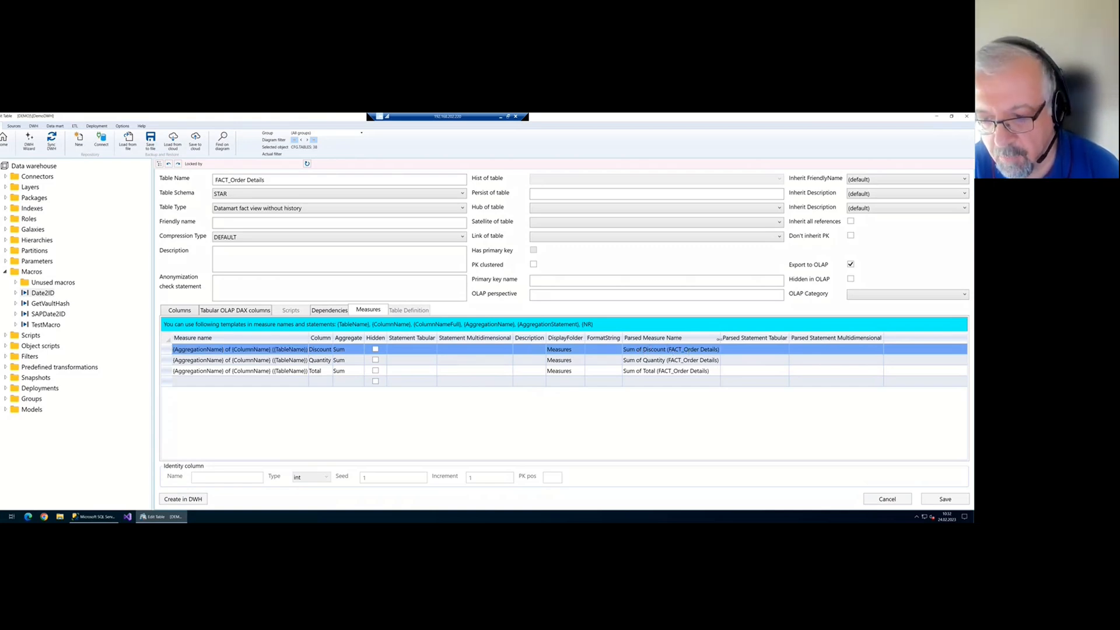
drag(719, 339, 722, 339)
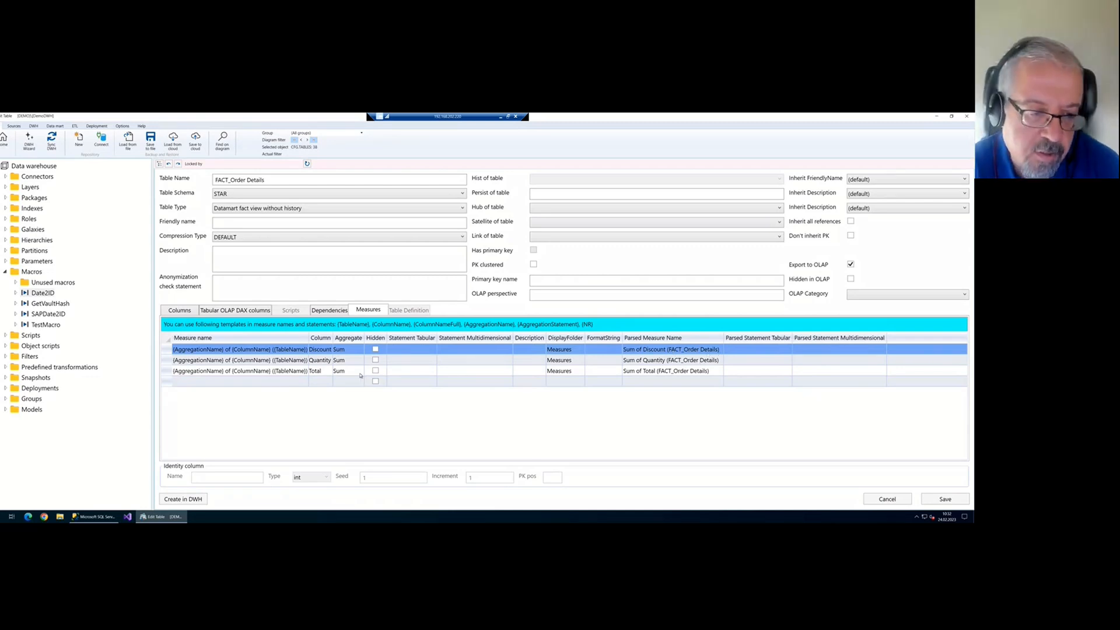
click(302, 349)
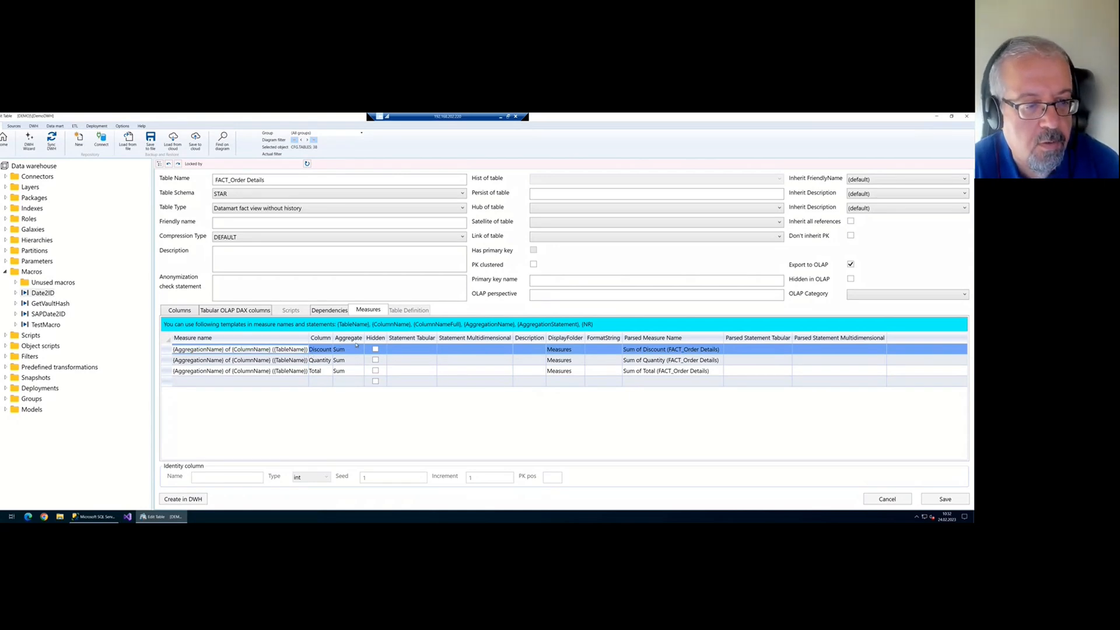
key(ctrl+a)
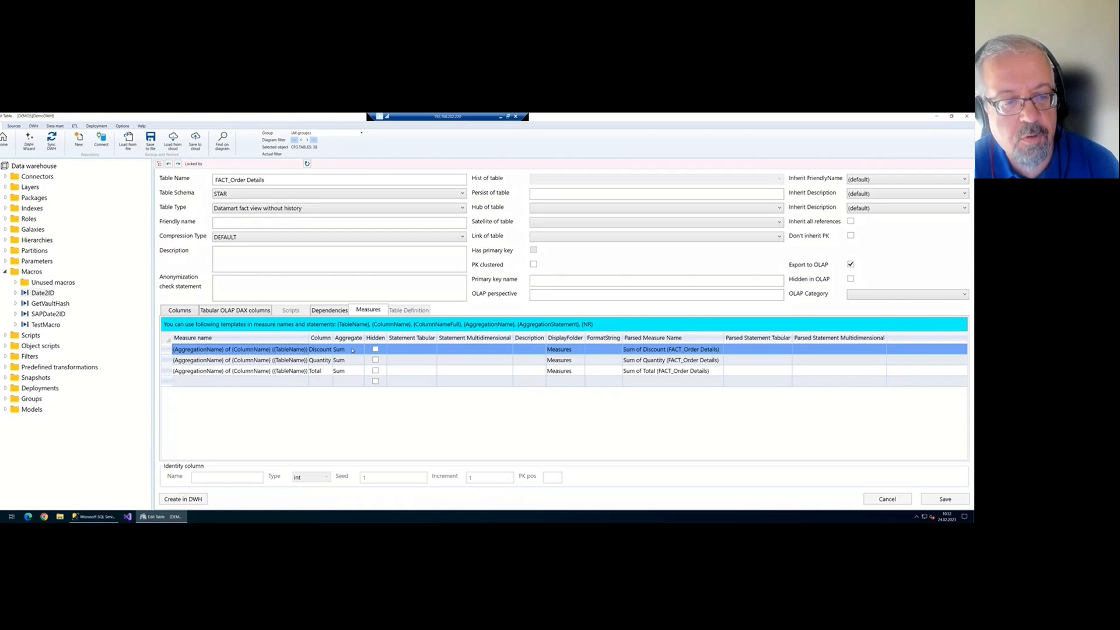
Add a fourth measure row named facts_count
click(350, 382)
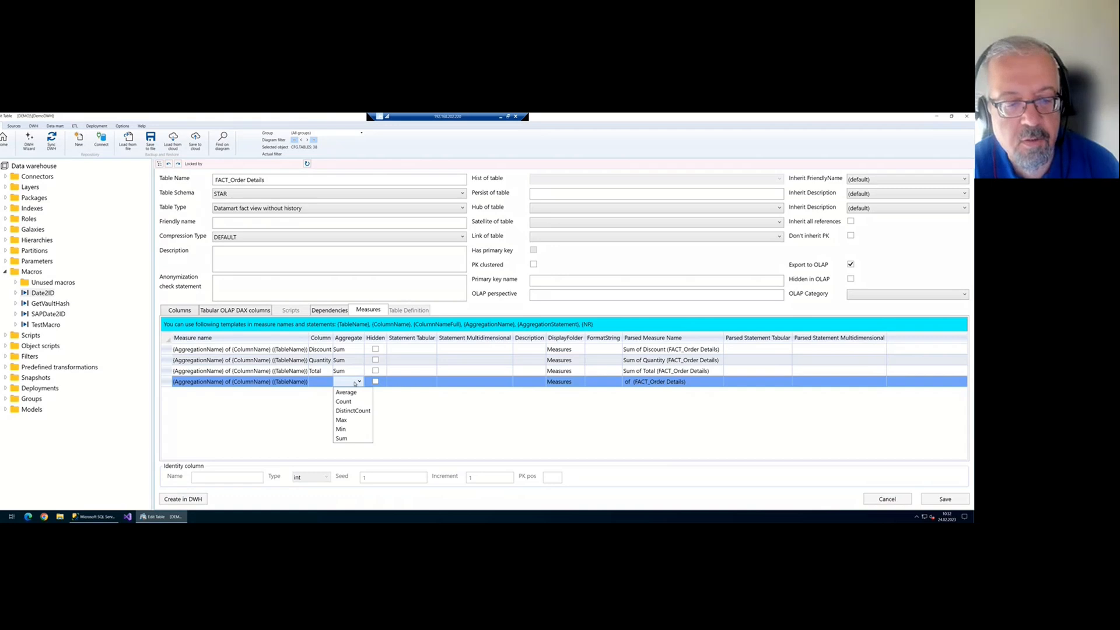
key(Escape)
key(Escape)
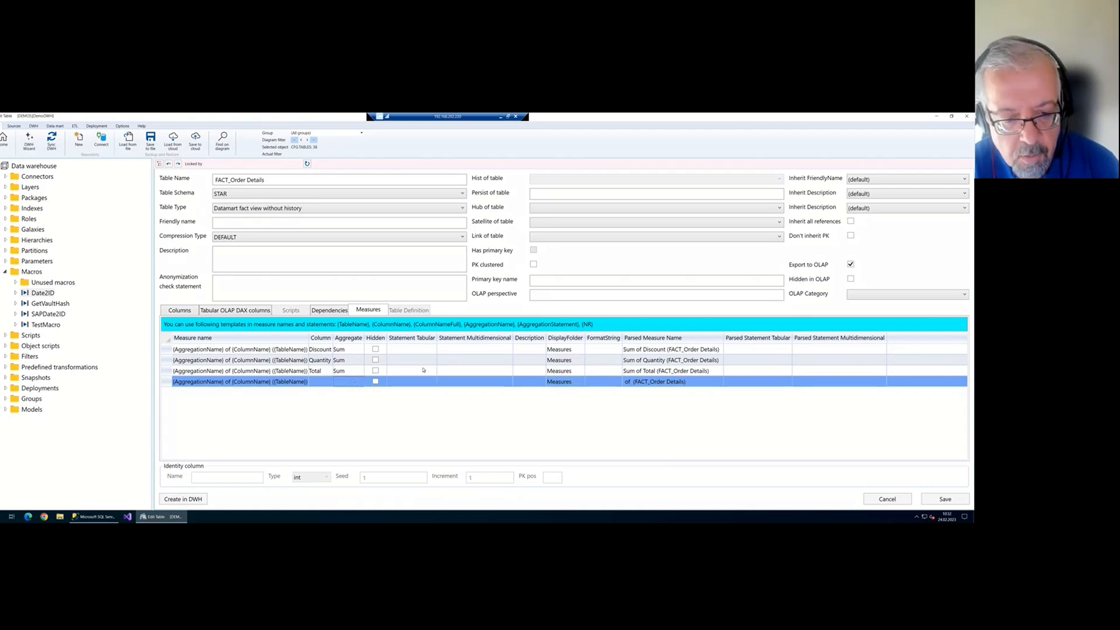
click(425, 370)
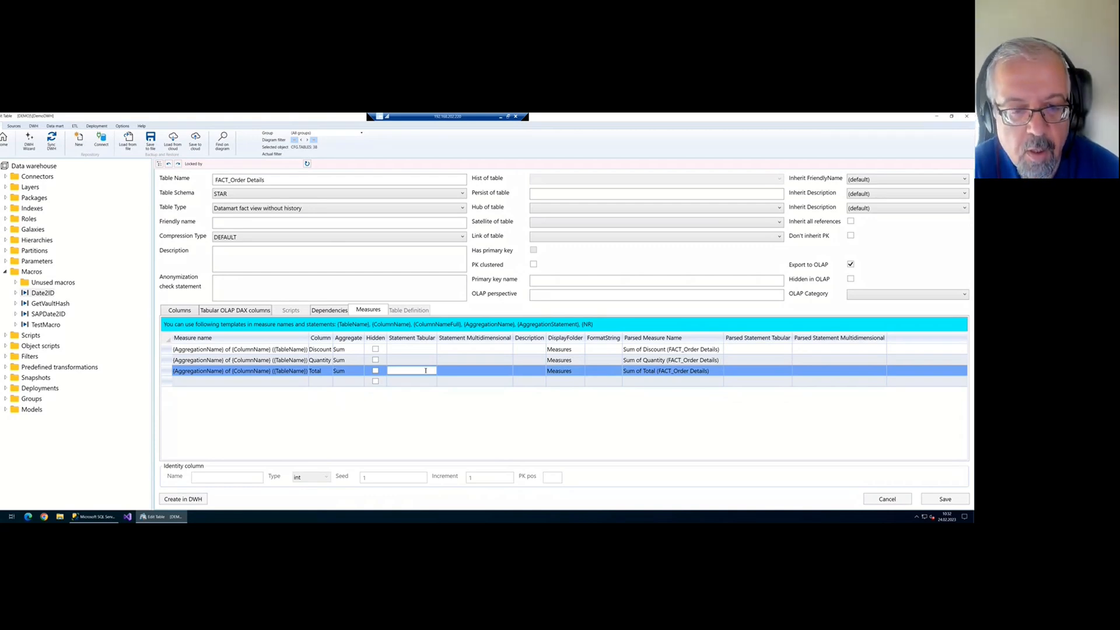
click(477, 371)
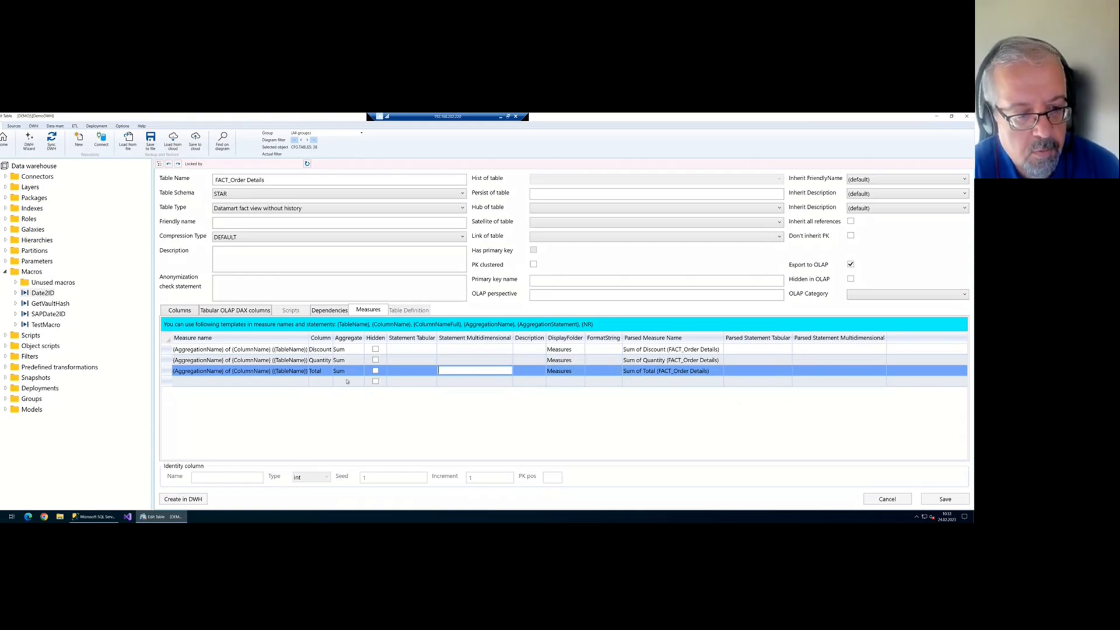
click(287, 386)
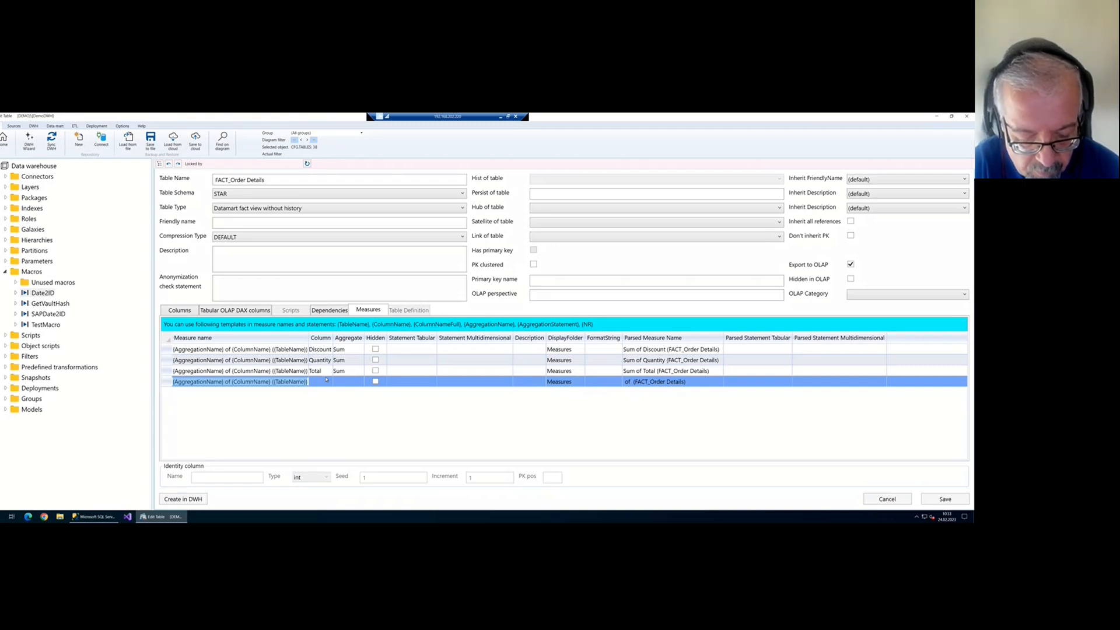
text(facts)
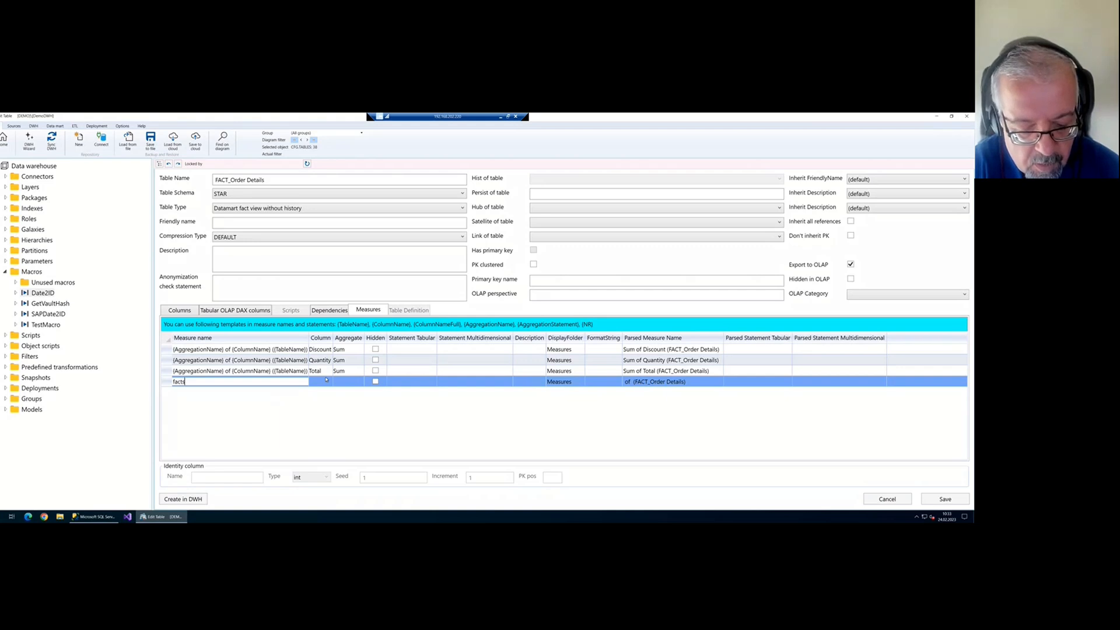
text(_count)
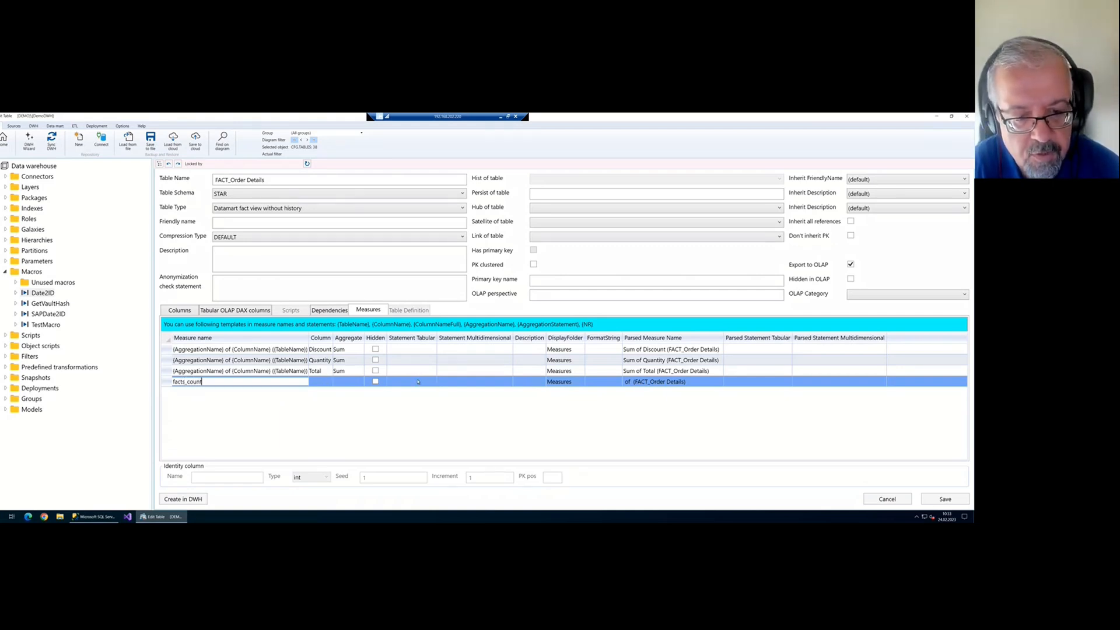
Define facts_count's tabular statement as ROWCOUNT('FACT_Order Details') and save the measures
click(418, 382)
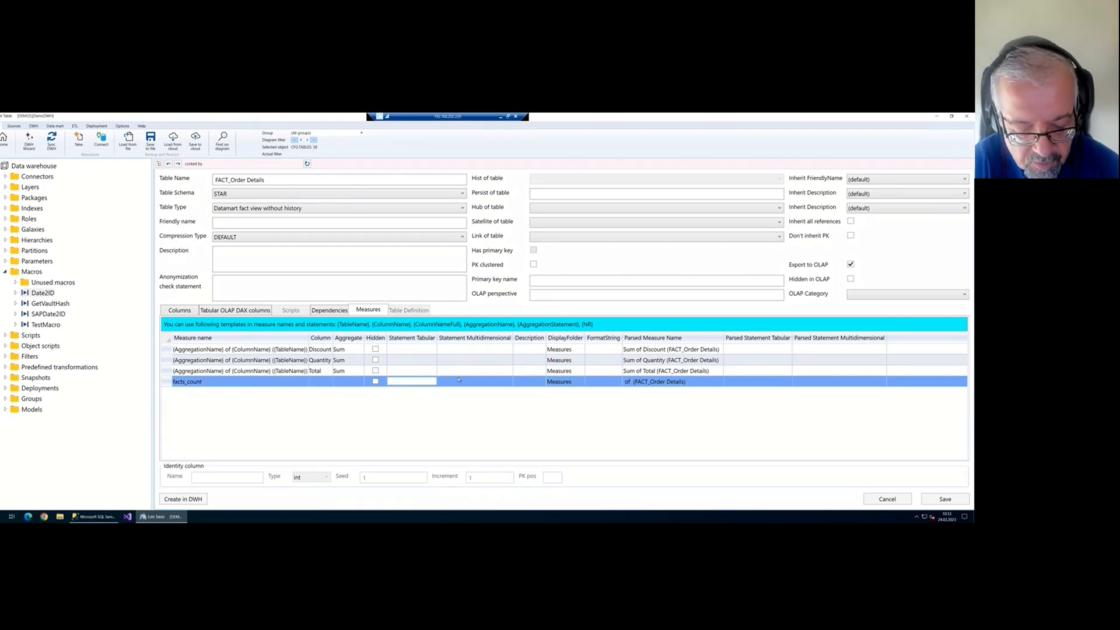
text(RO)
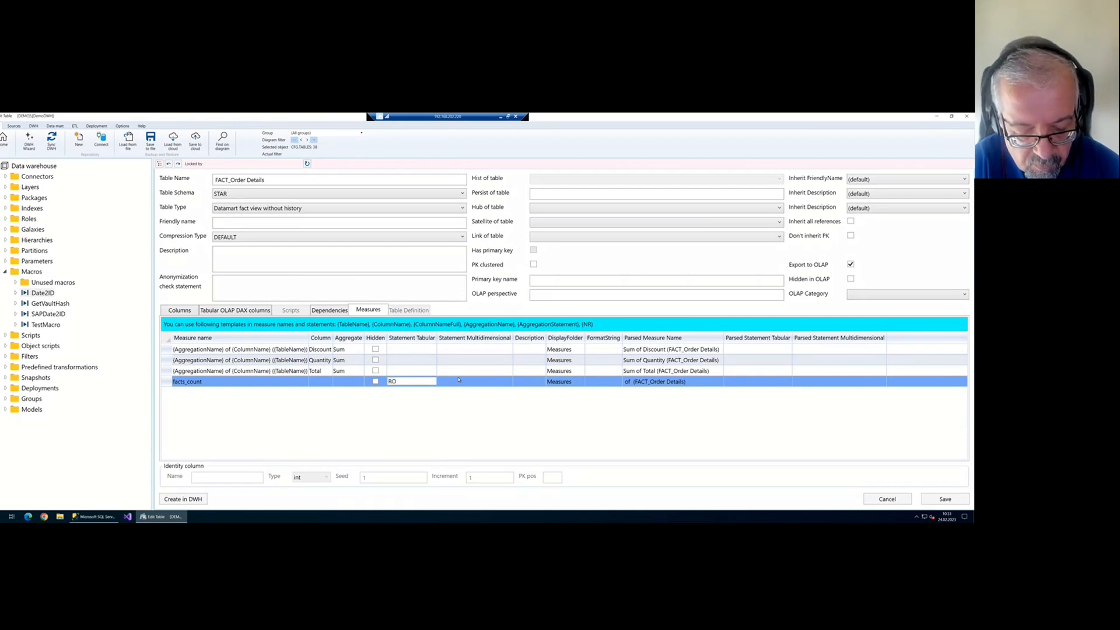
text(MNUMBER)
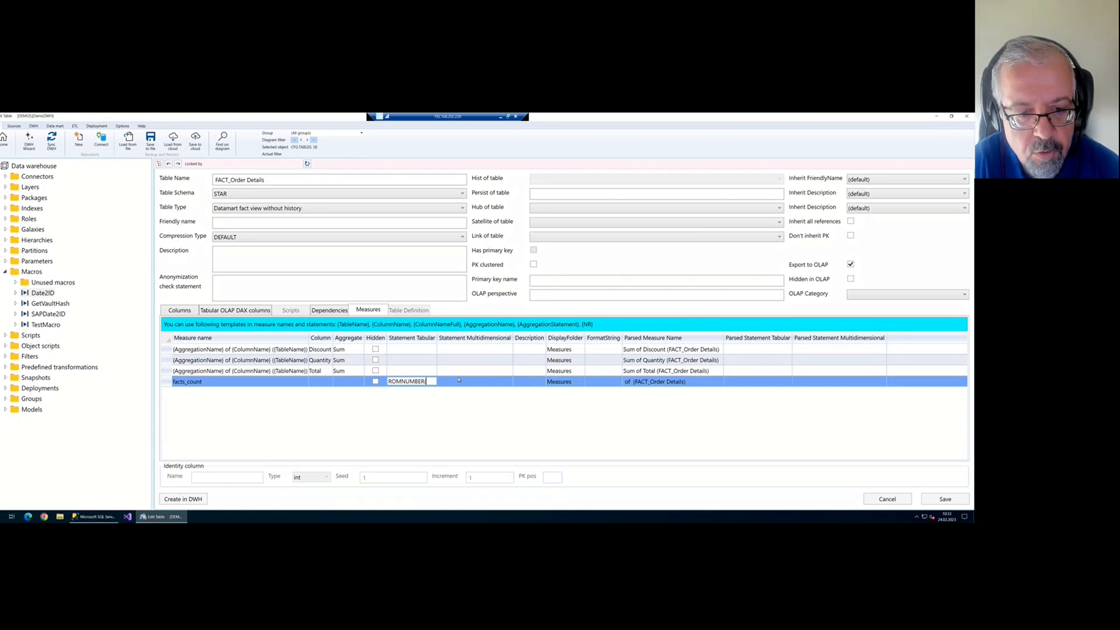
text(()
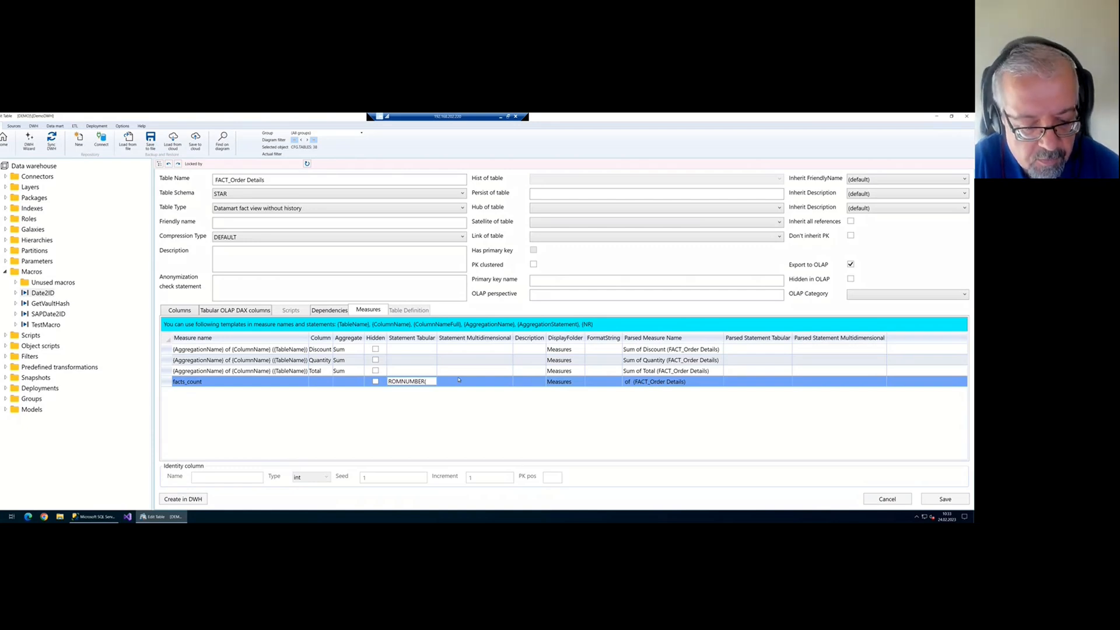
key(Left)
key(Left)
key(Left)
key(Left)
key(Left)
key(Left)
key(Left)
key(BackSpace)
text(W)
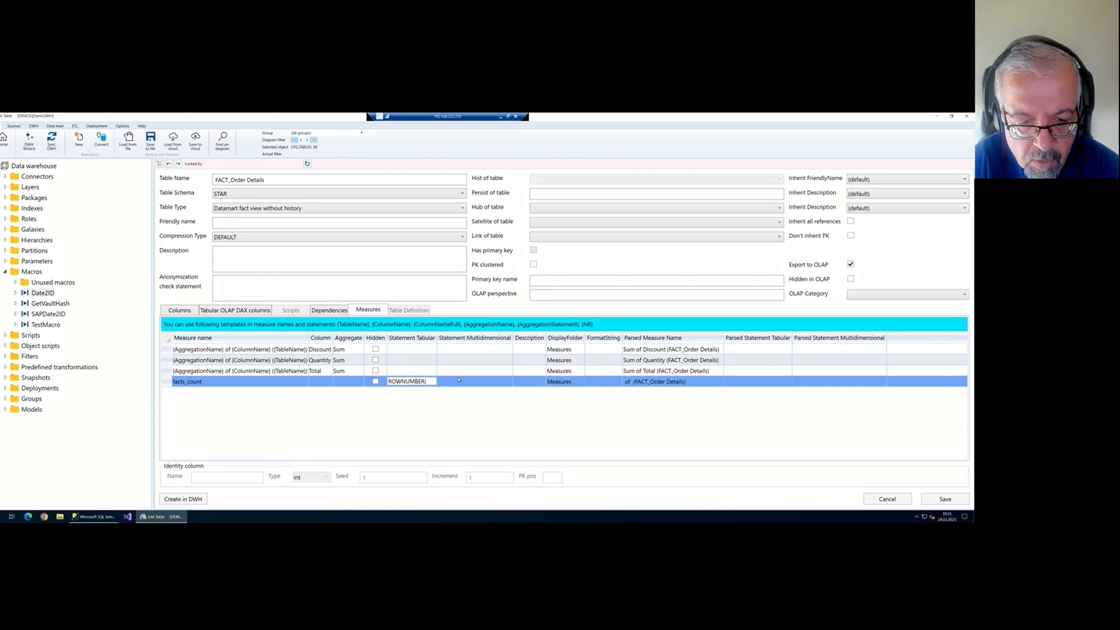
key(BackSpace)
key(BackSpace)
key(BackSpace)
key(BackSpace)
key(BackSpace)
key(BackSpace)
key(BackSpace)
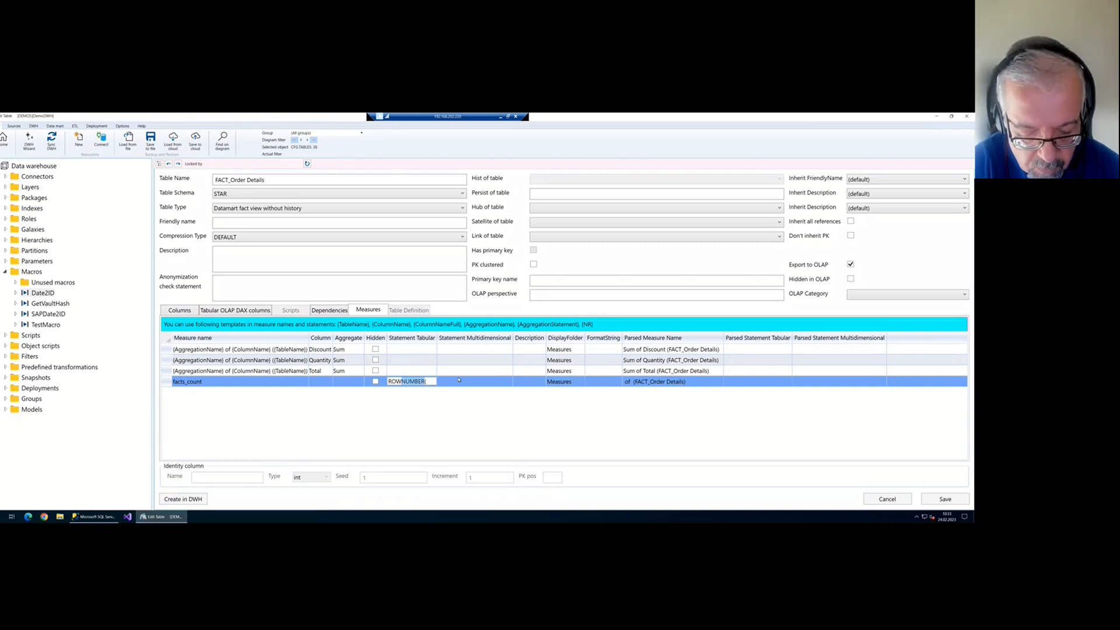
text(COUNT)
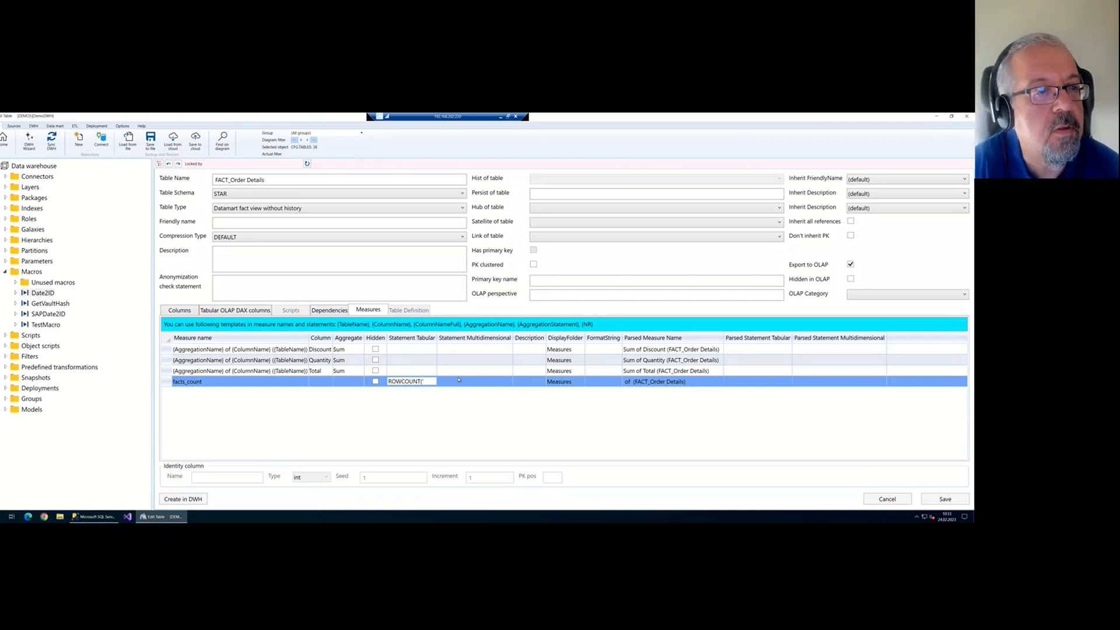
drag(276, 181, 195, 183)
key(ctrl+c)
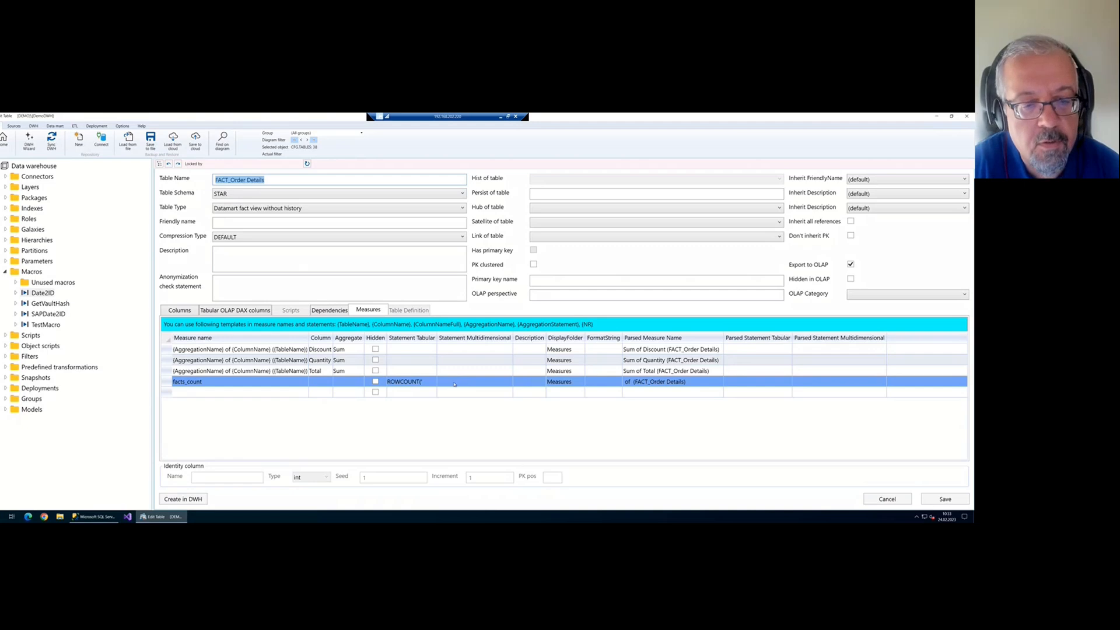
click(433, 383)
key(ctrl+v)
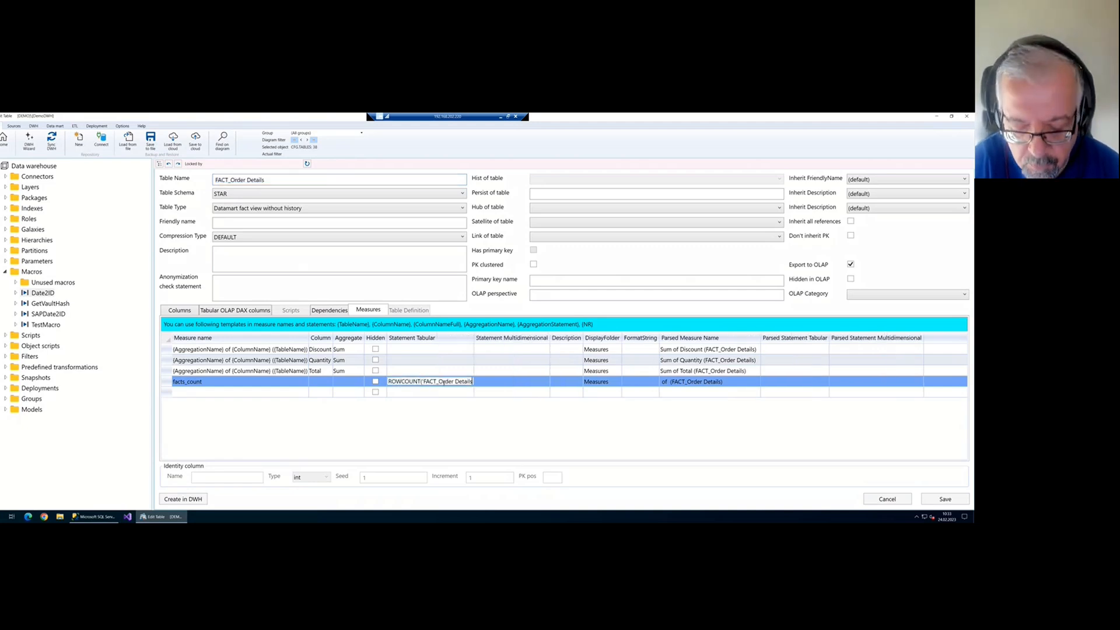
text('))
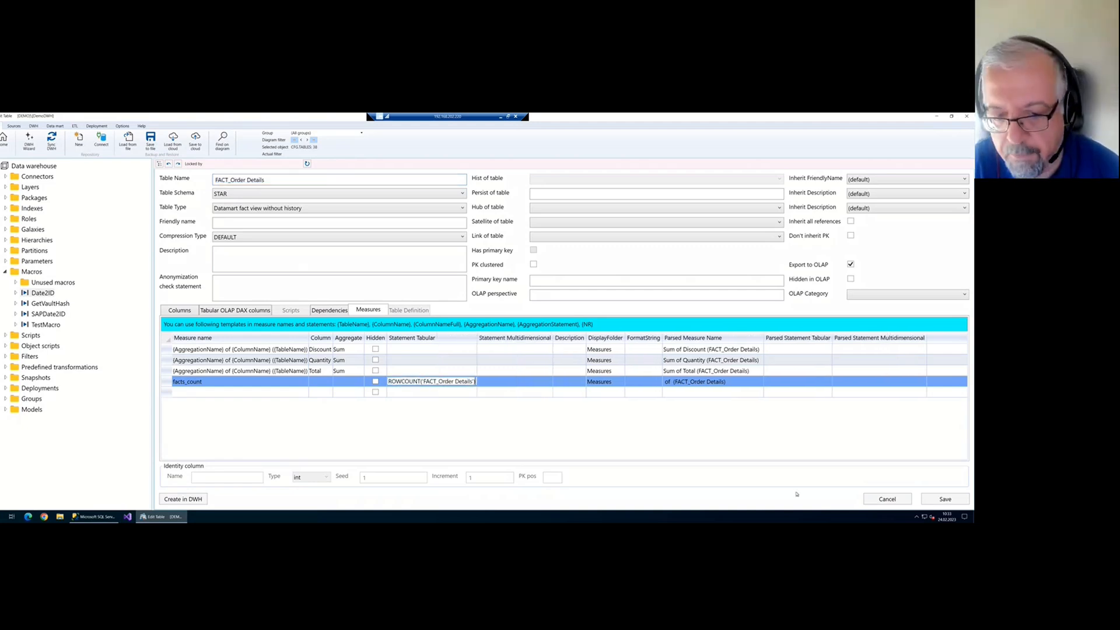
click(949, 499)
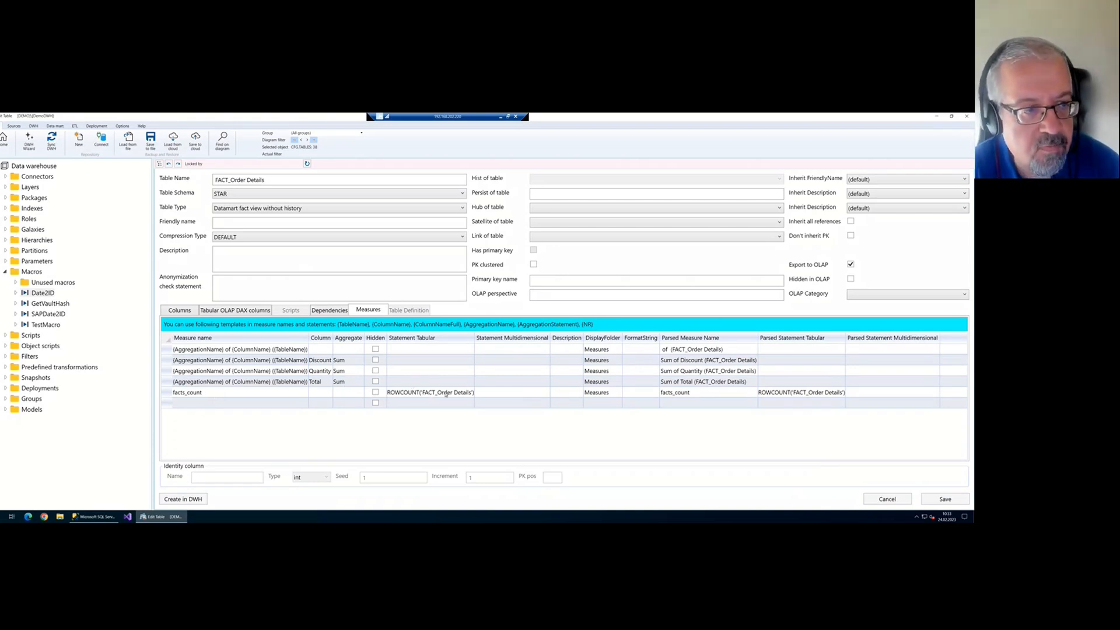
Set the first measure to FK_Customers with DistinctCount aggregation
click(319, 350)
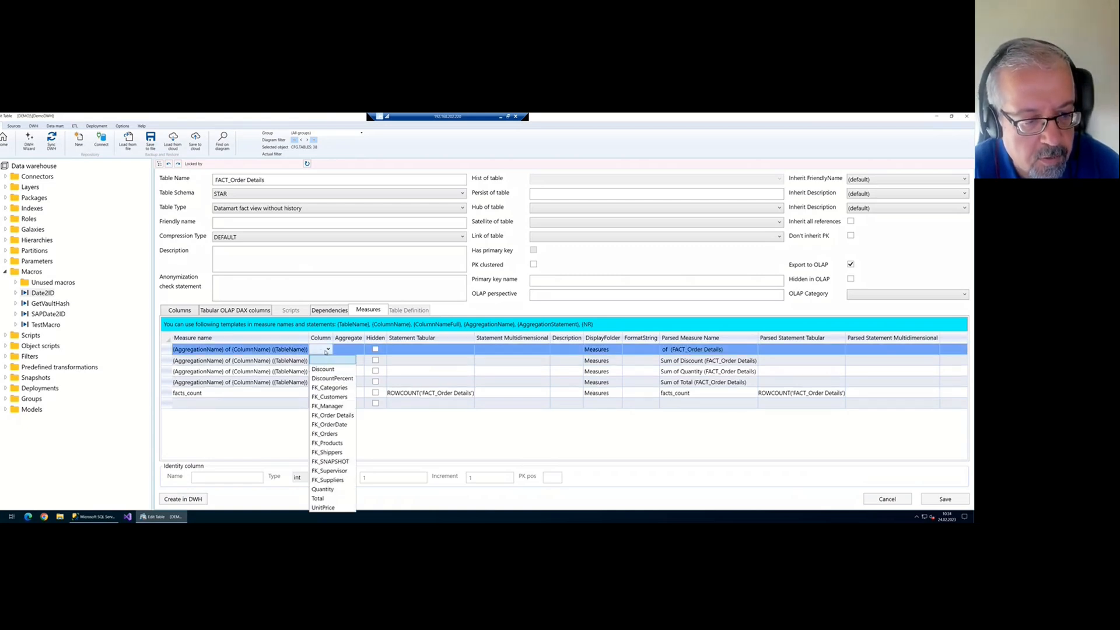
click(329, 396)
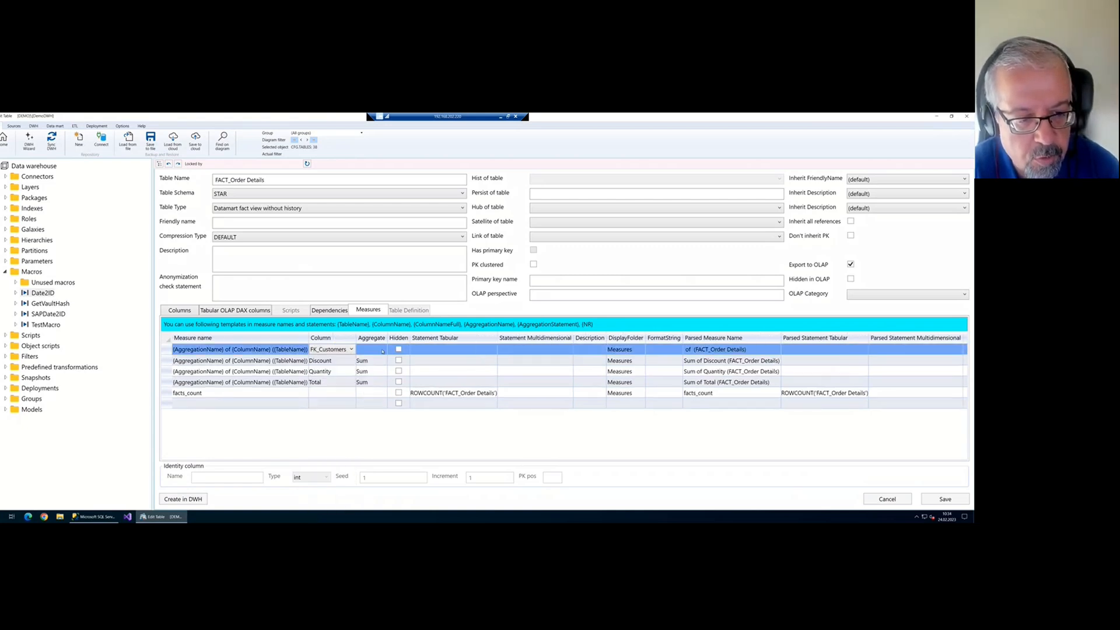
click(382, 351)
click(380, 380)
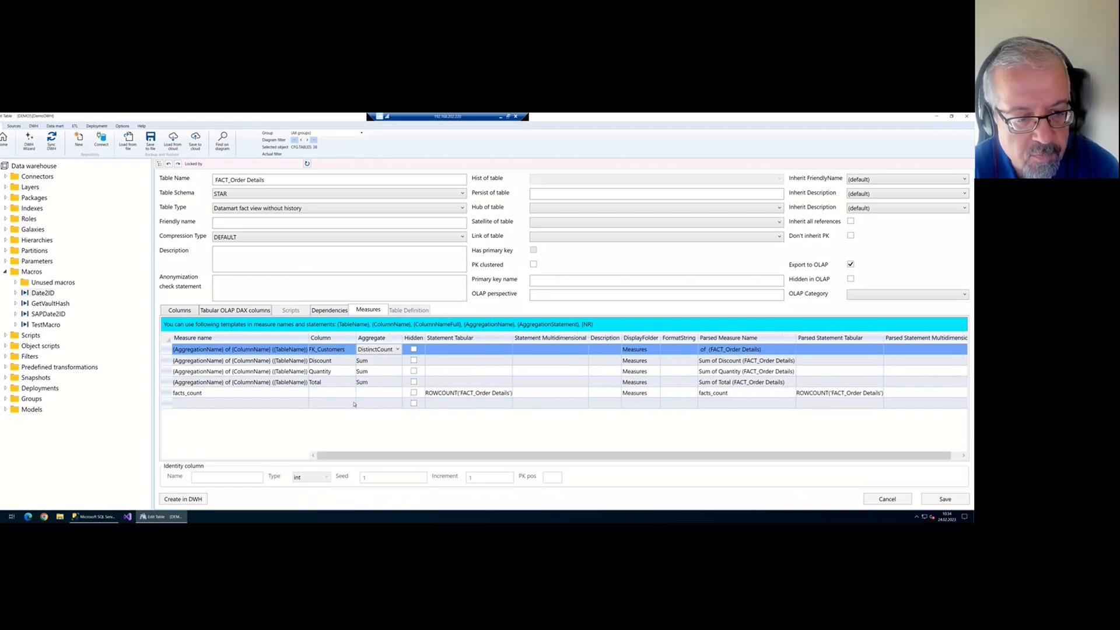
Add a DistinctCount measure on FK_Products, save, and view the Tabular OLAP DAX columns
click(347, 404)
click(351, 403)
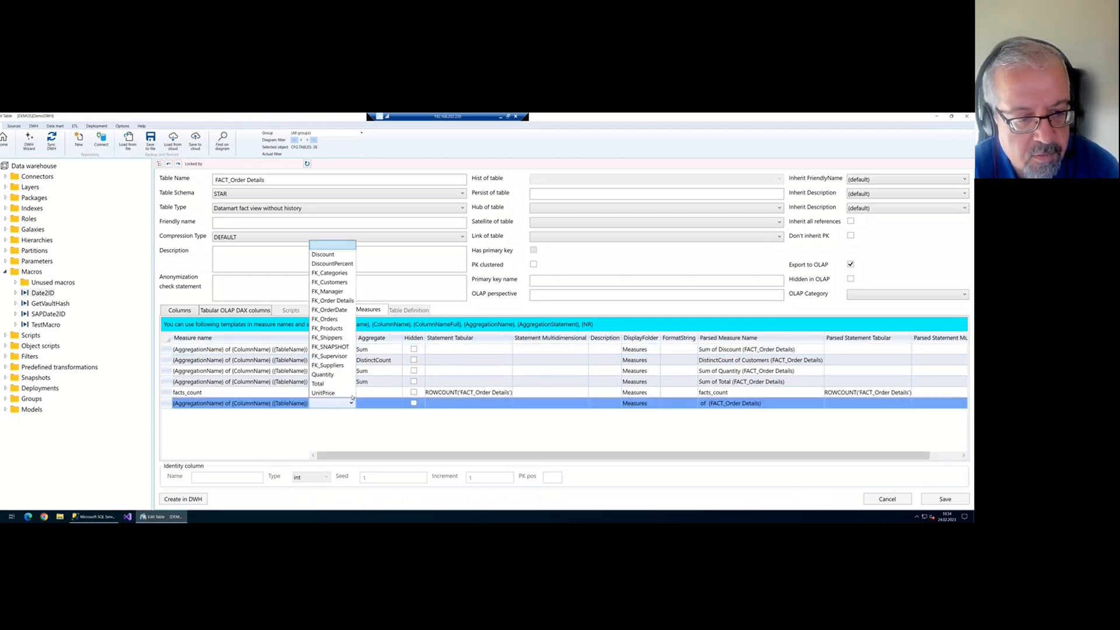
click(345, 328)
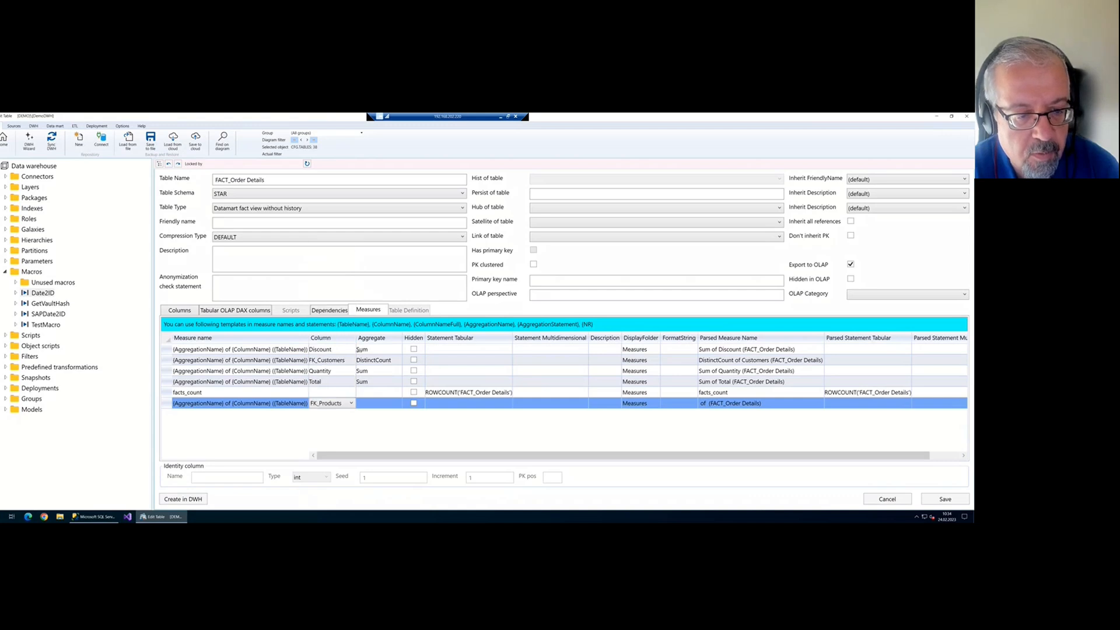
click(385, 403)
click(391, 403)
click(376, 432)
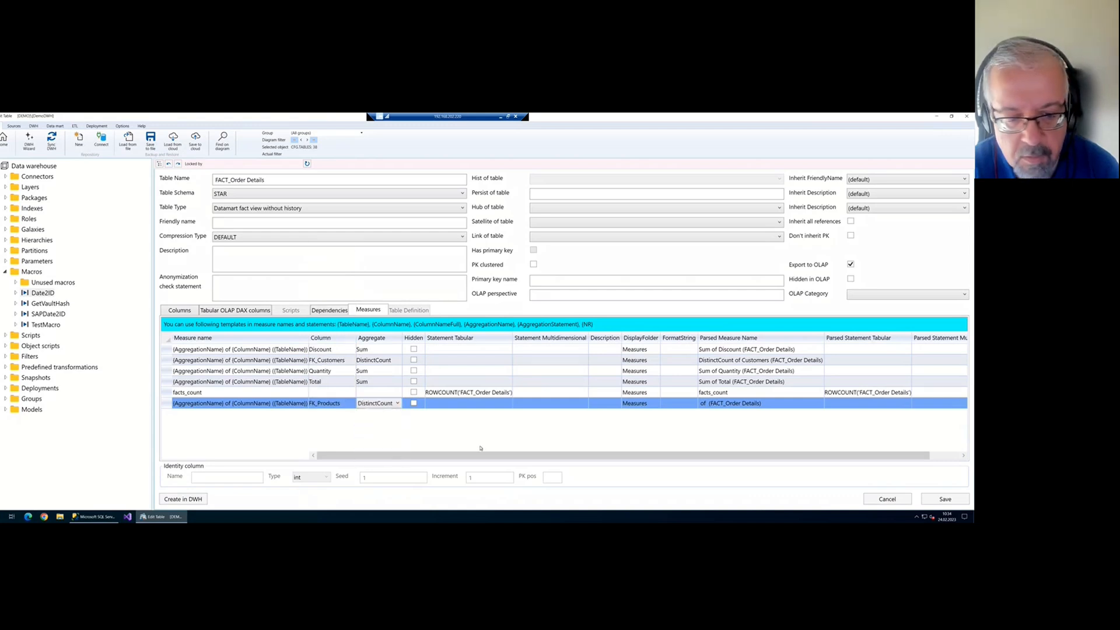
click(949, 500)
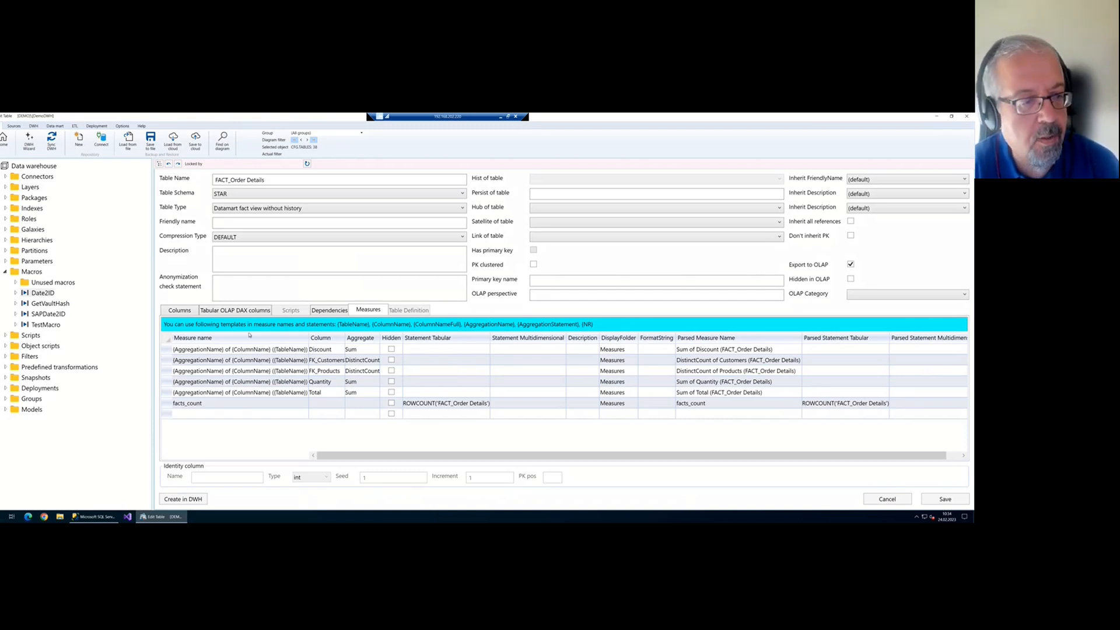
click(240, 312)
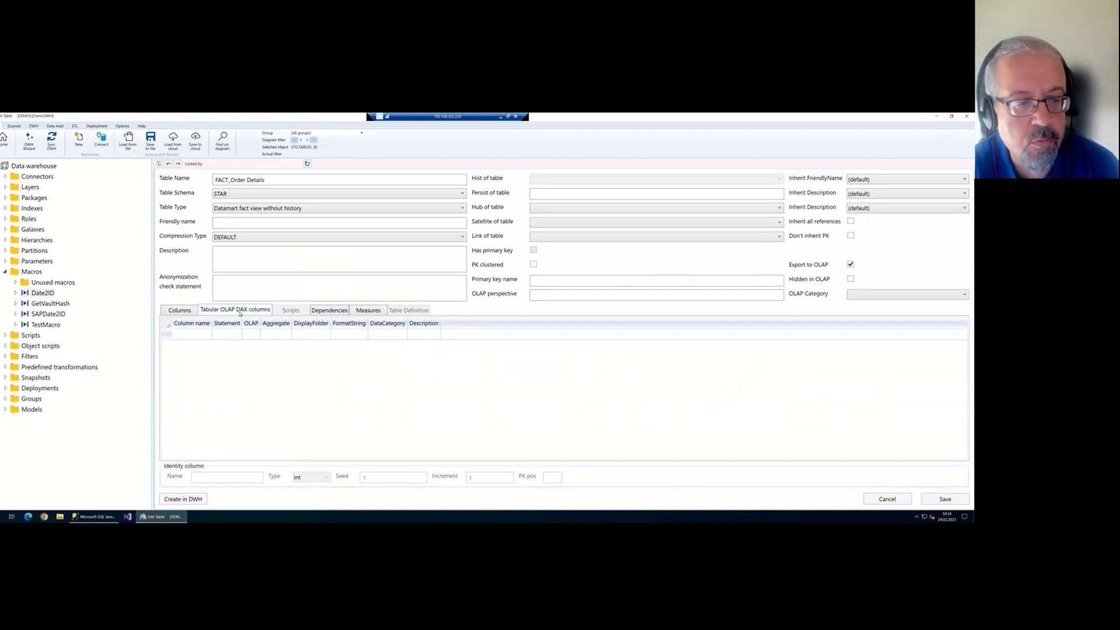
Close the table editor and run a full DWH synchronize and refresh
click(177, 311)
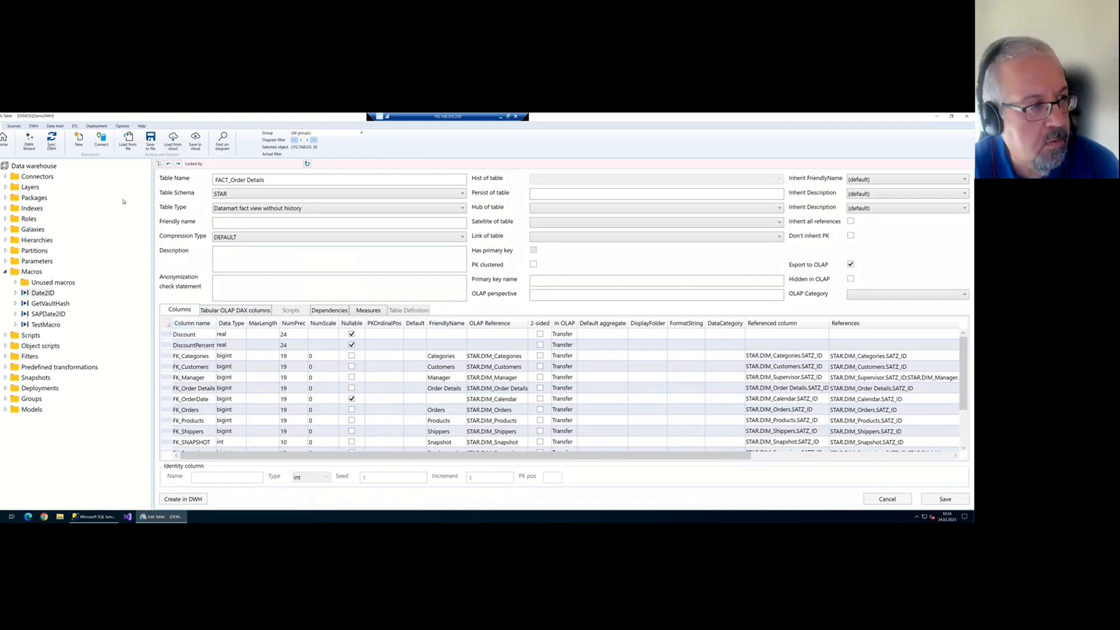
click(5, 140)
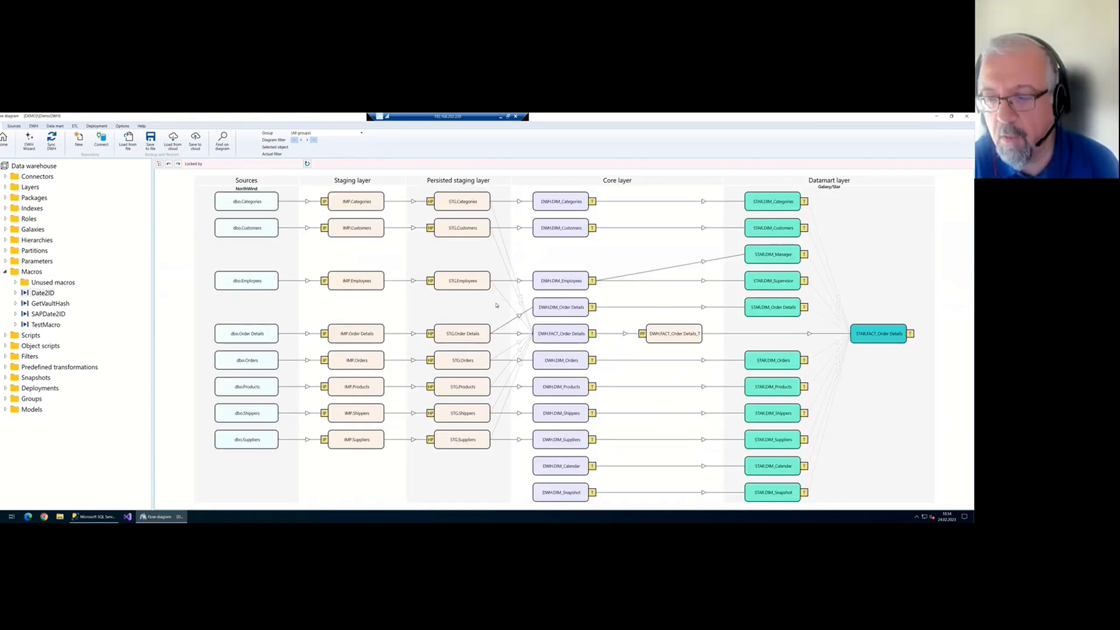
click(51, 140)
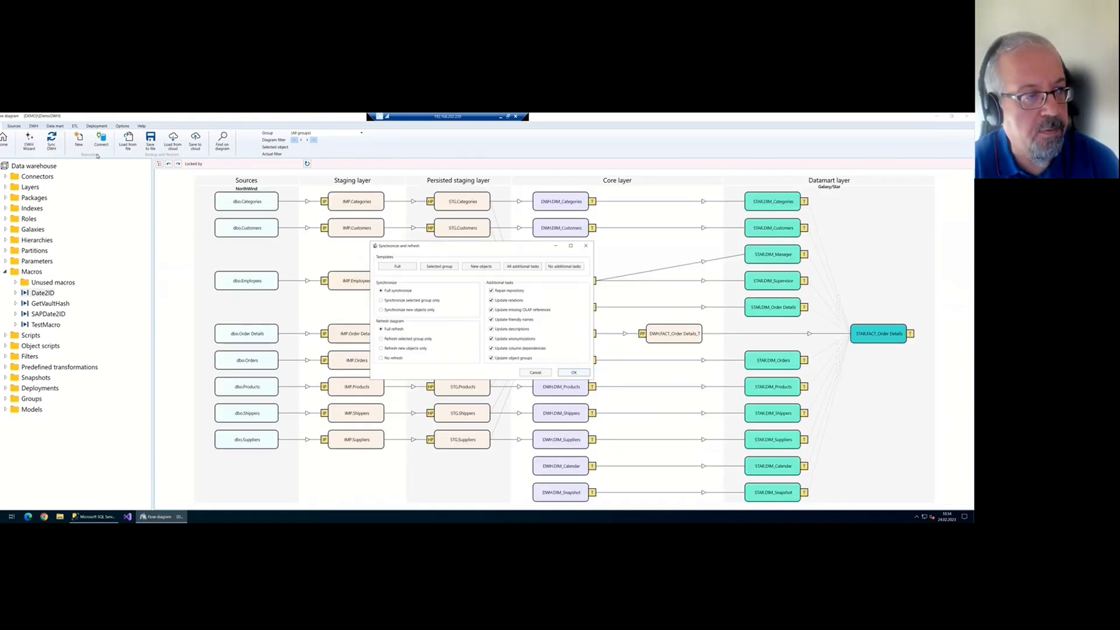
click(570, 372)
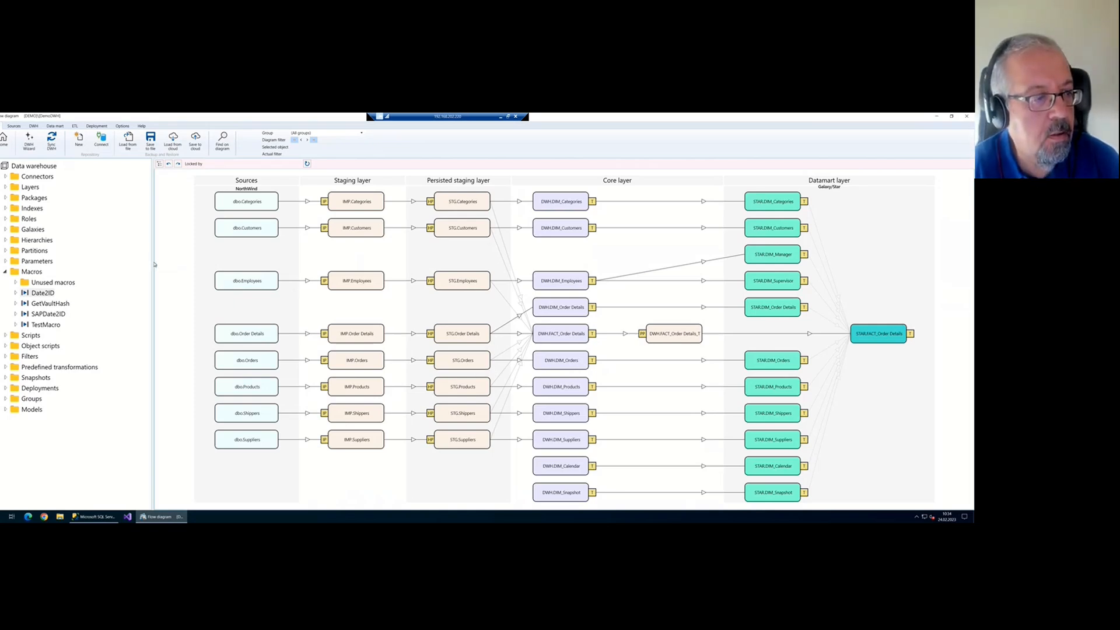
Widen the diagram area and open the Deployment package list
drag(154, 264, 132, 264)
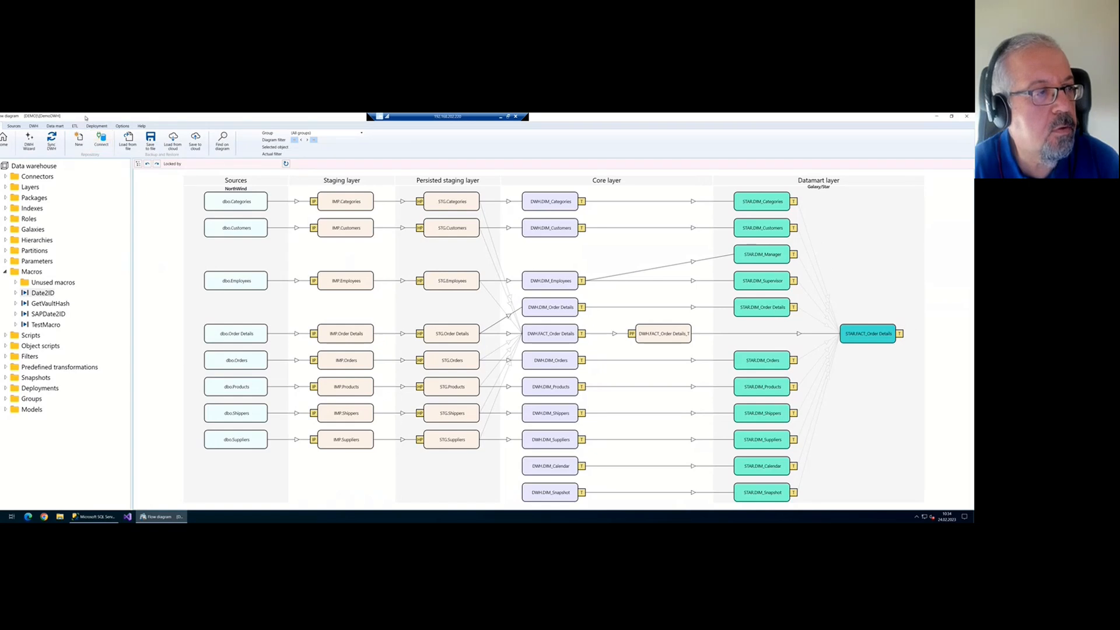
click(96, 125)
click(29, 142)
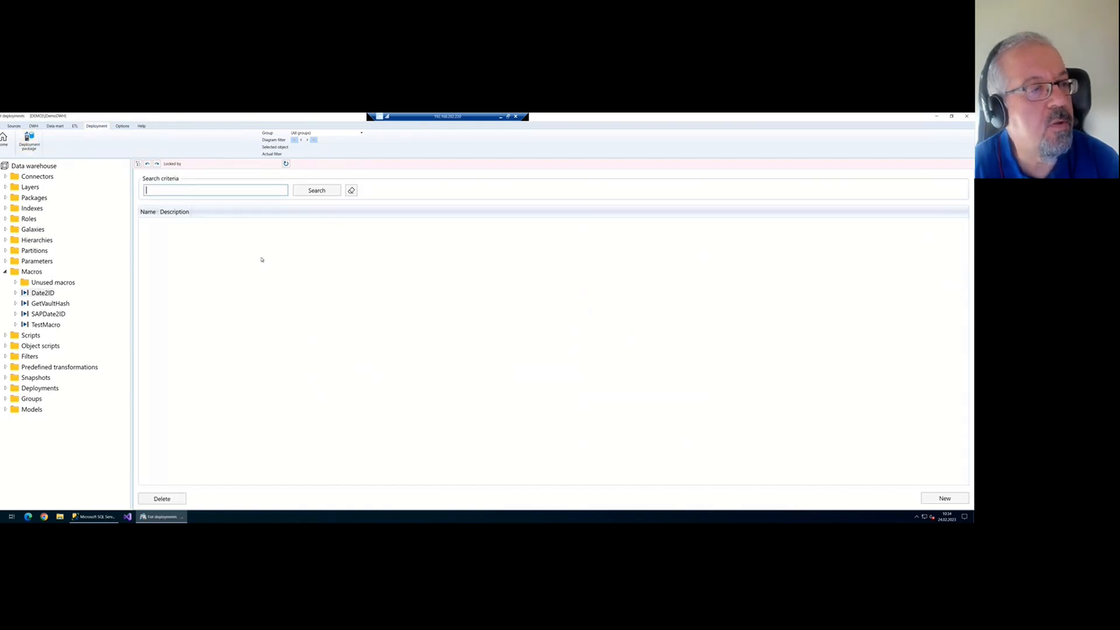
Create a new deployment package named DeploymentAzure
click(941, 499)
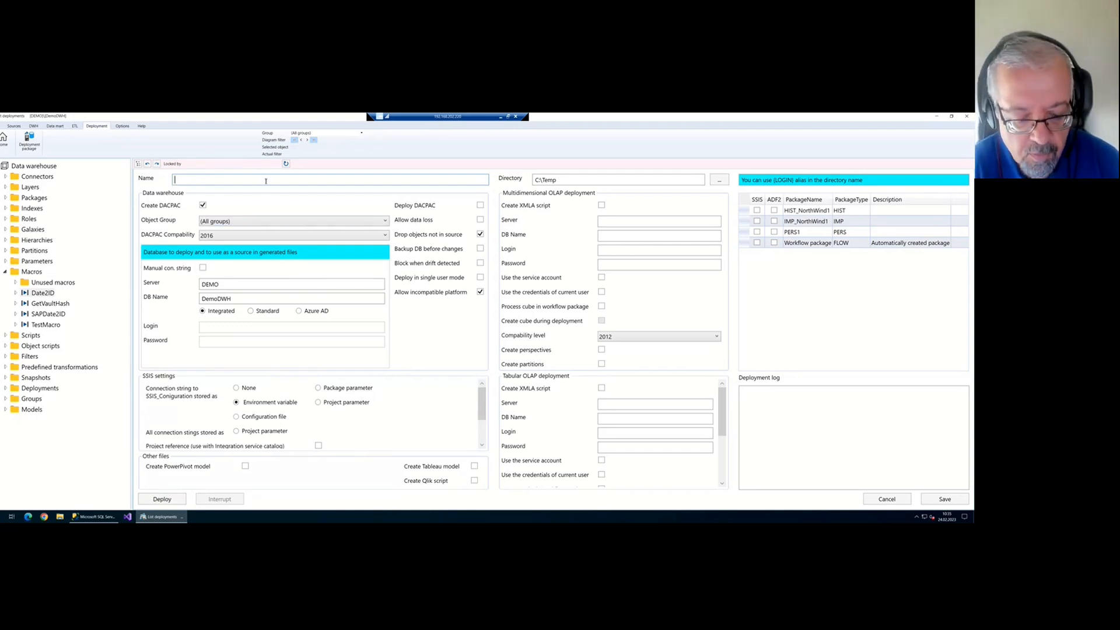
text(D)
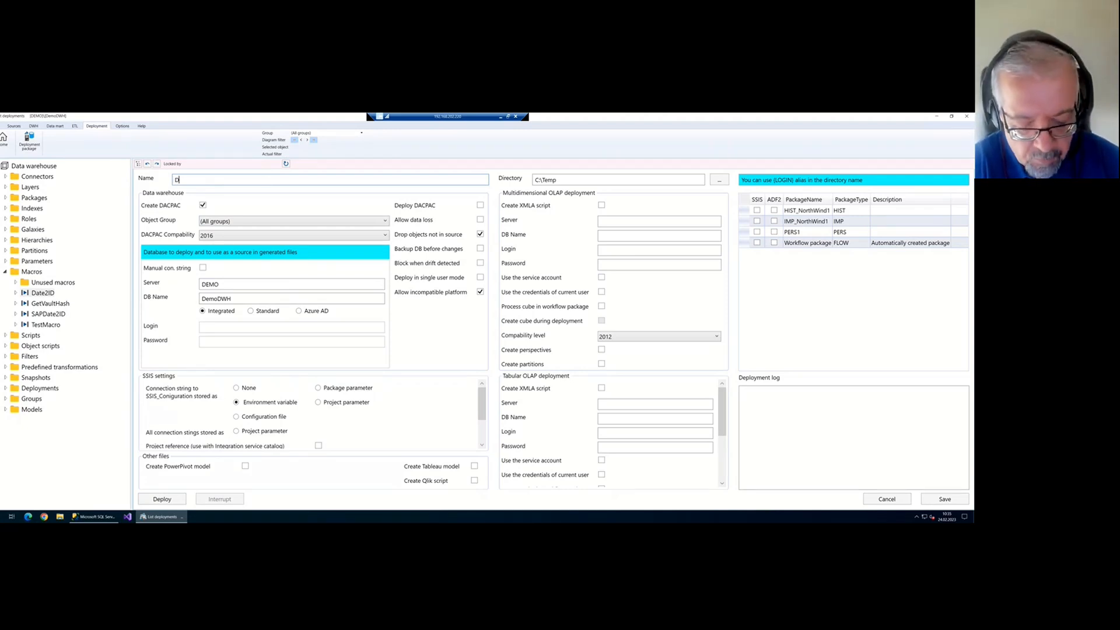
key(BackSpace)
text(Depl)
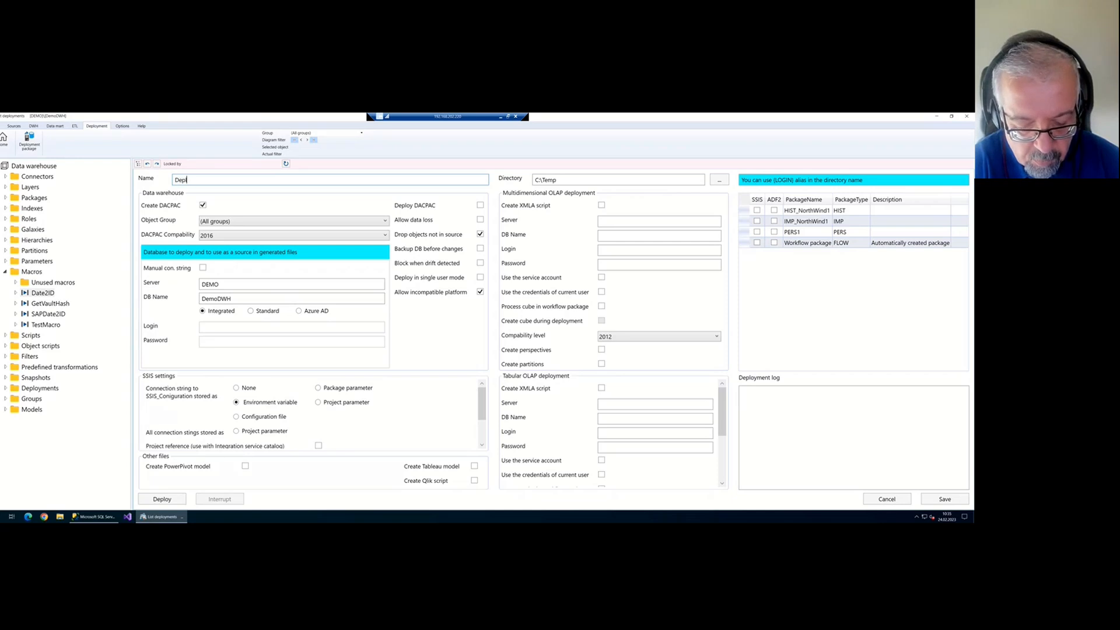
text(oymentAzure)
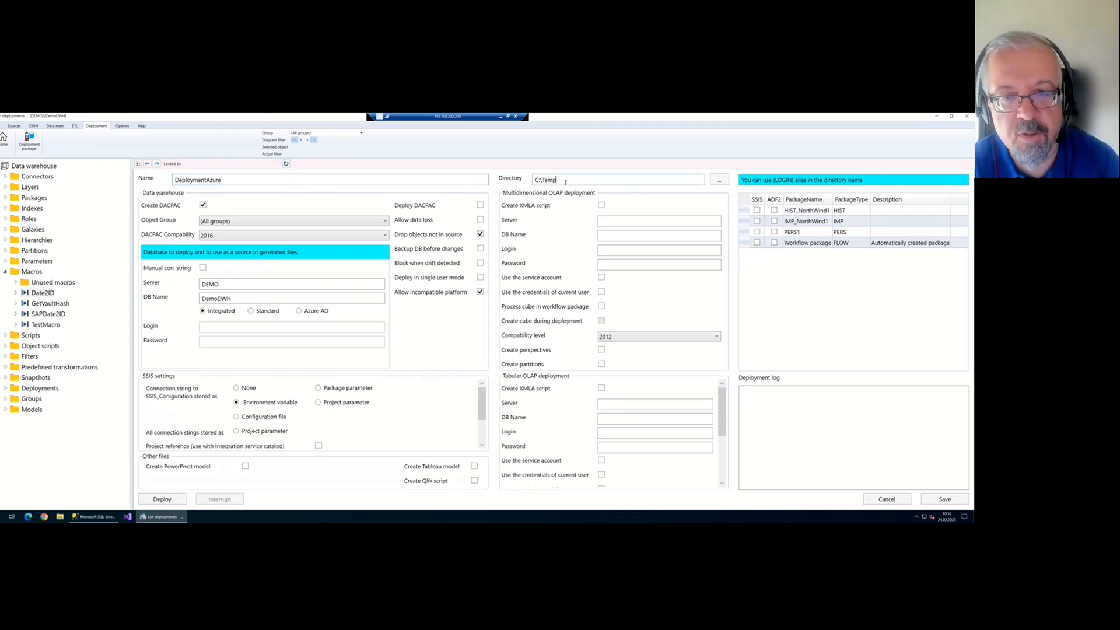
drag(565, 181, 530, 181)
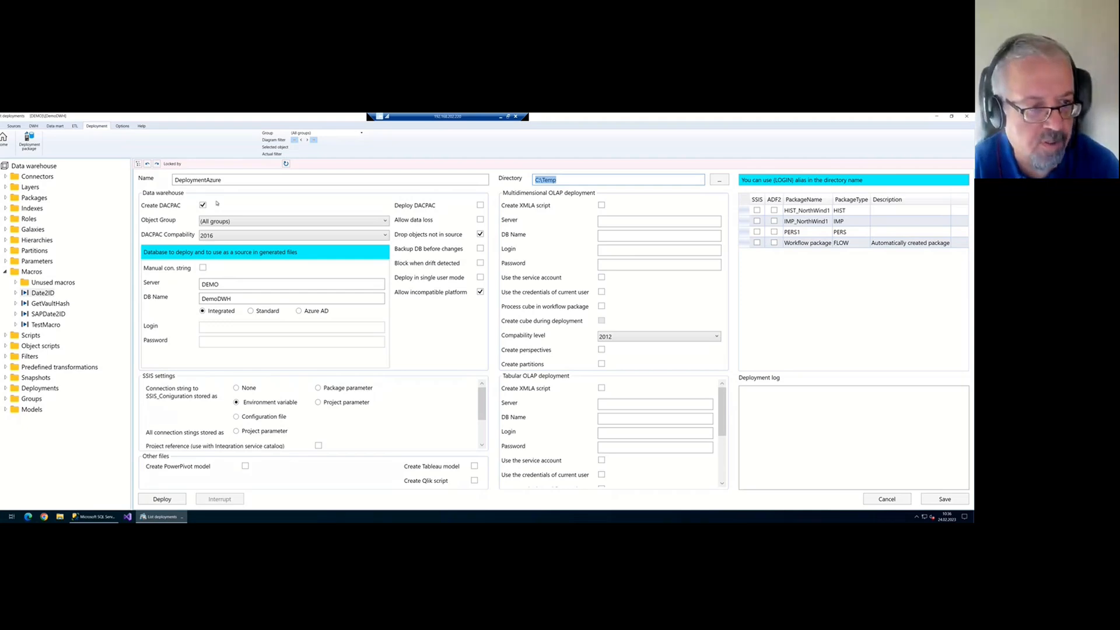
Set DACPAC compatibility to 2019 and select the current server name for replacement
click(232, 236)
click(245, 283)
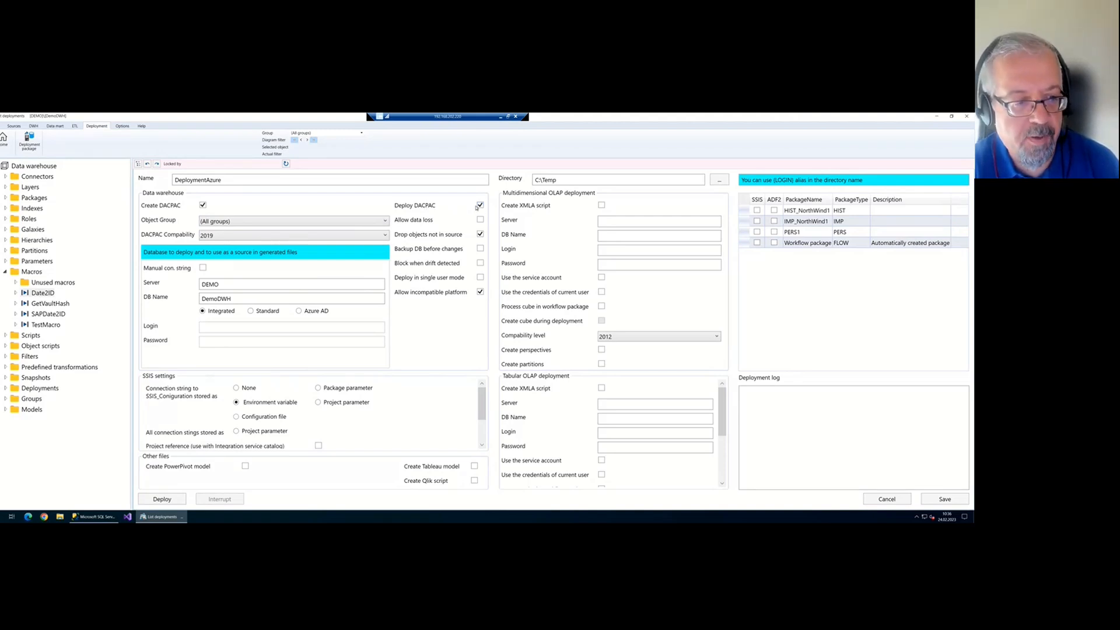
drag(223, 282, 175, 283)
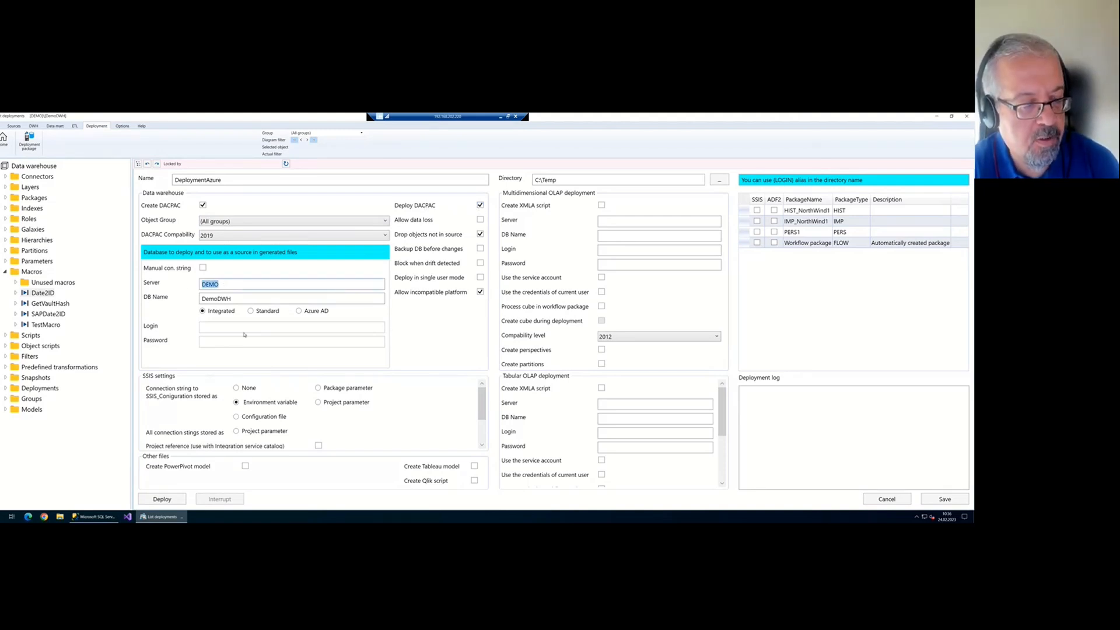
click(91, 517)
In Object Explorer, connect to the saved Azure SQL database engine server
click(6, 158)
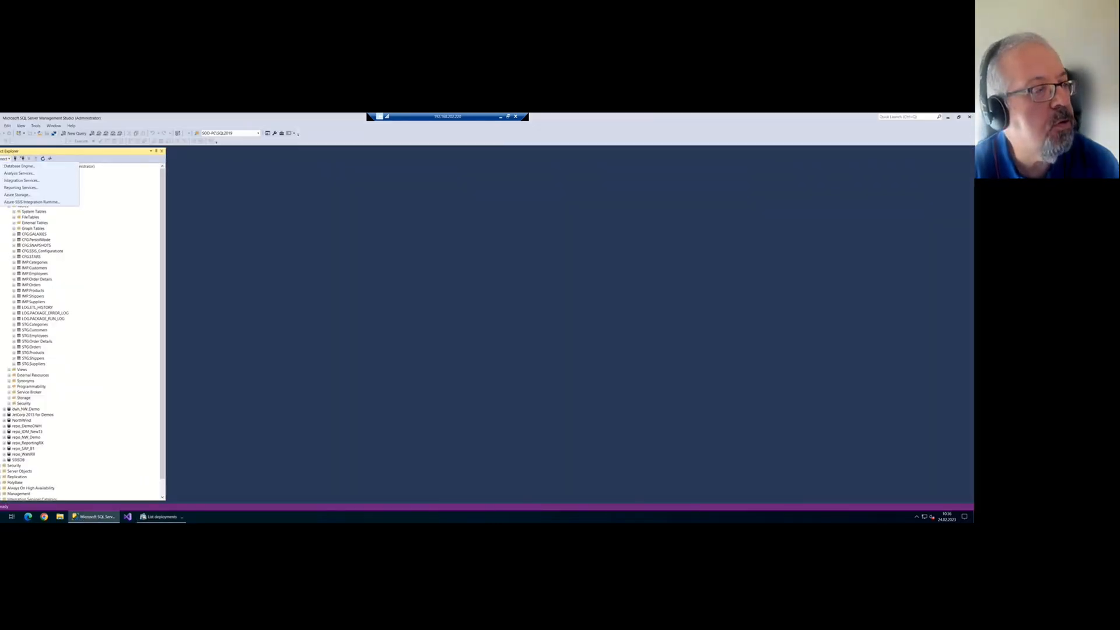
click(32, 167)
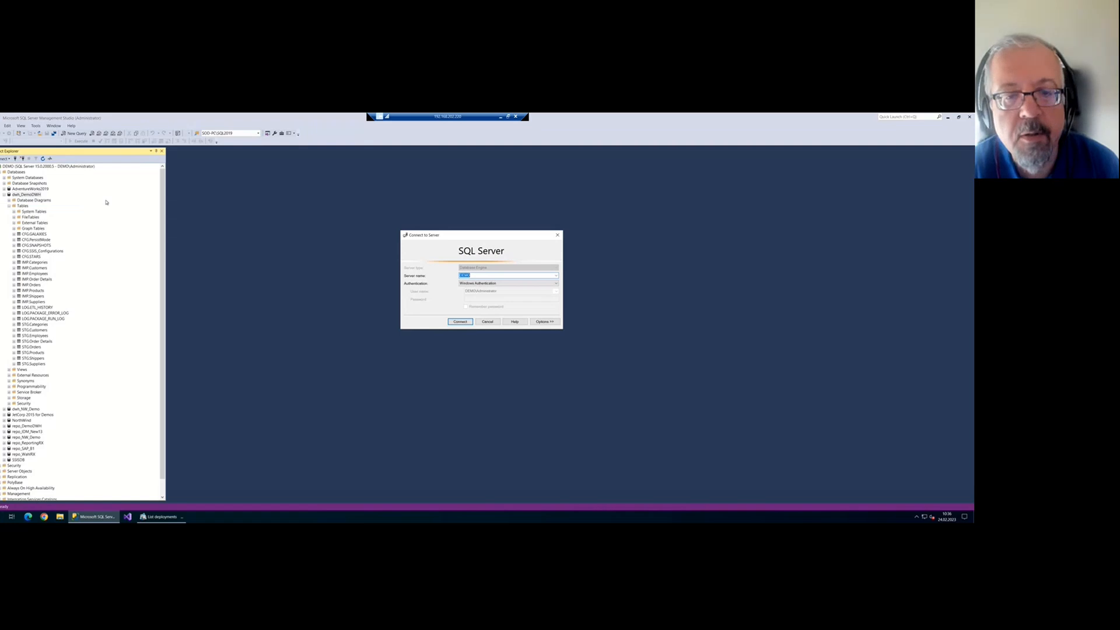
click(555, 276)
click(516, 283)
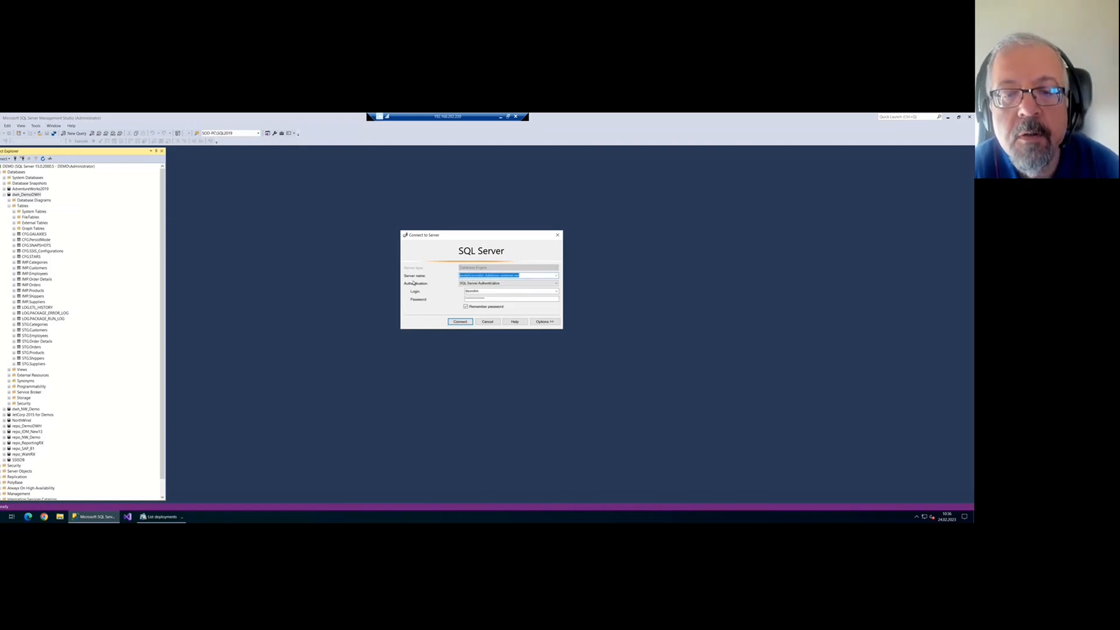
click(460, 322)
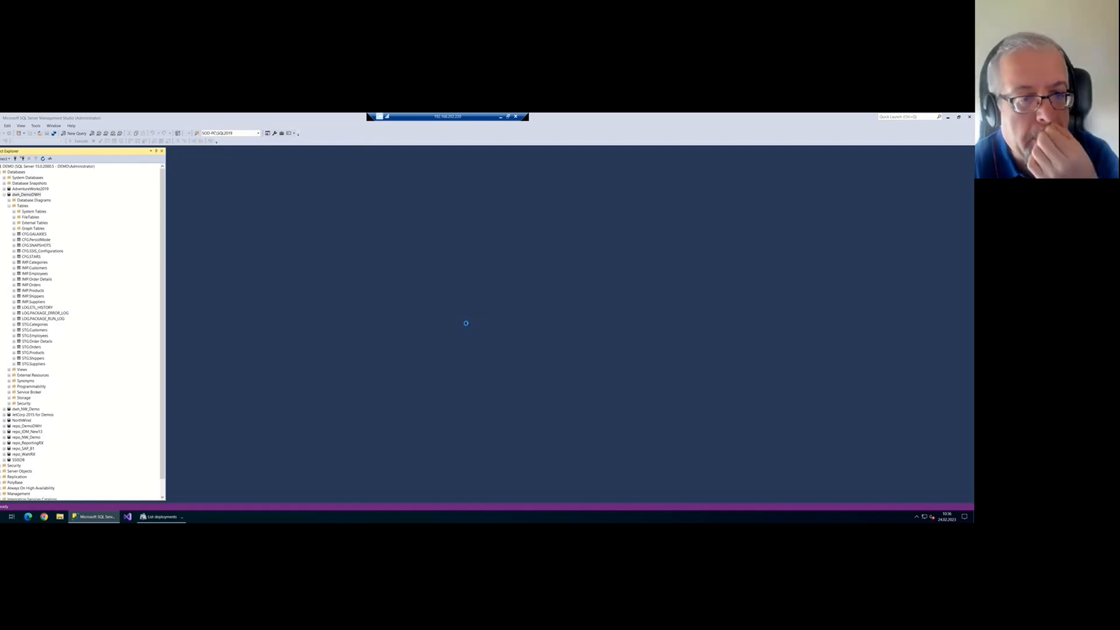
Inspect the AV database's tables and views, then paste analyticscreator.database.windows.net as the deployment server
scroll(21, 192, up, 1)
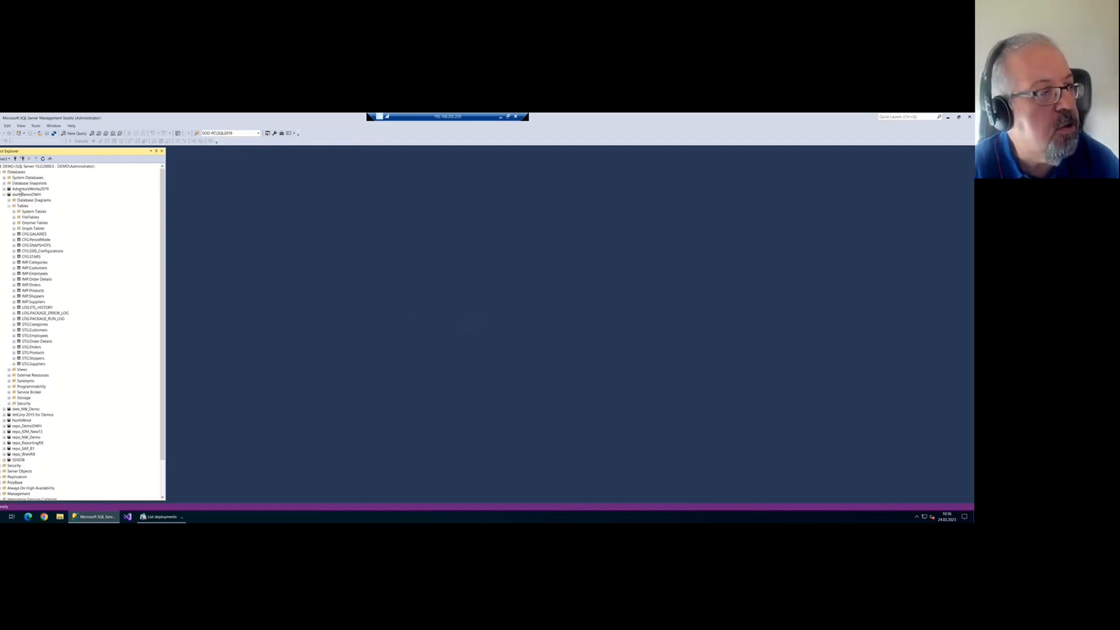
click(3, 172)
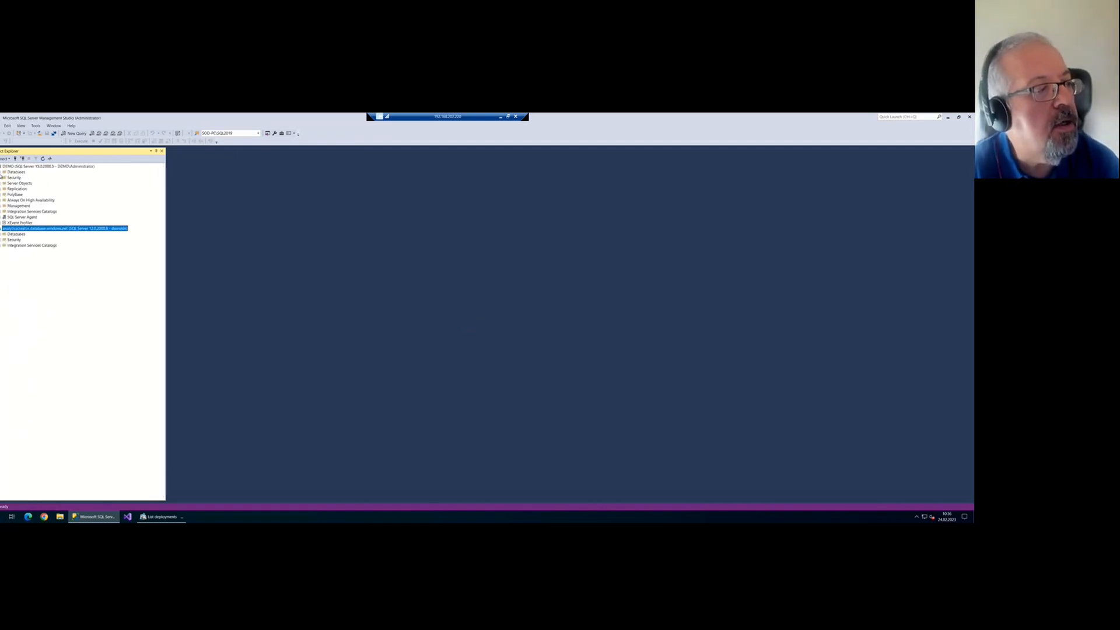
click(3, 234)
click(13, 251)
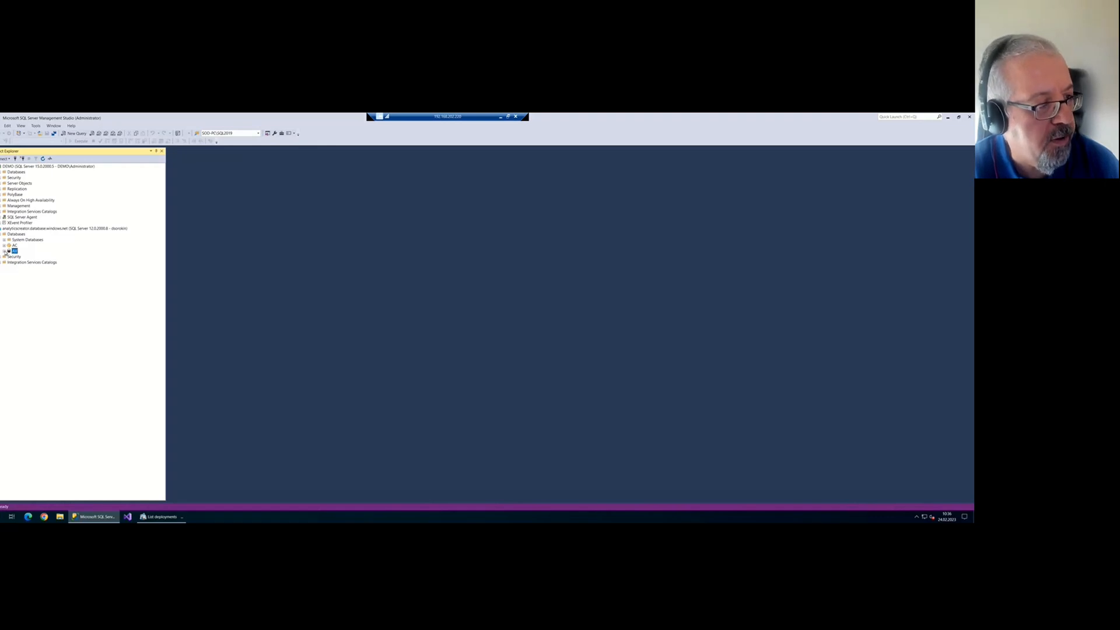
click(4, 251)
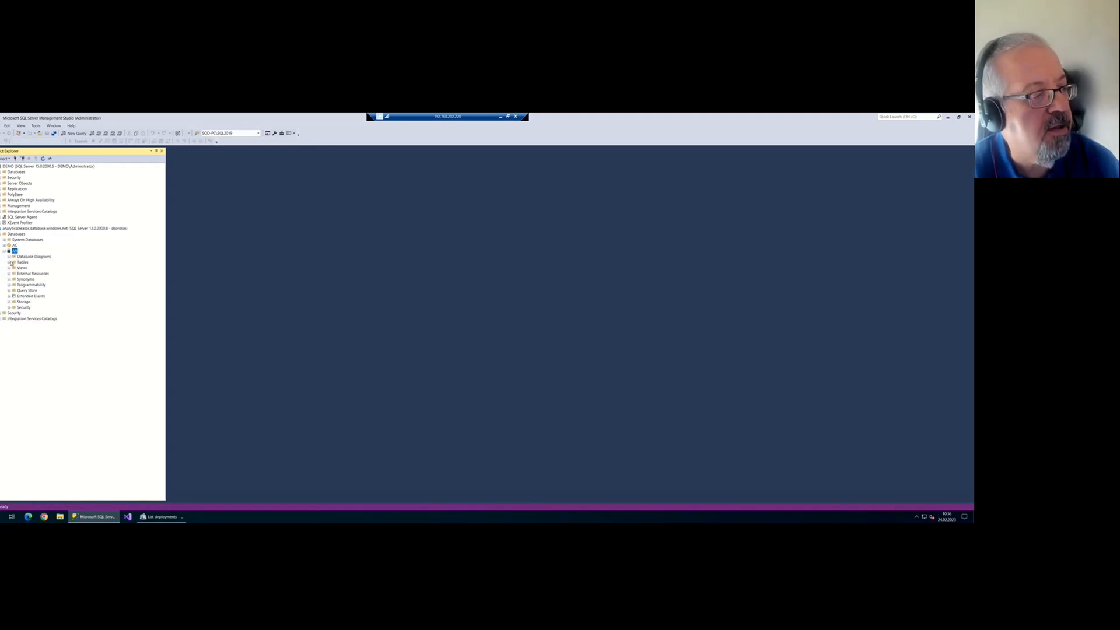
click(9, 262)
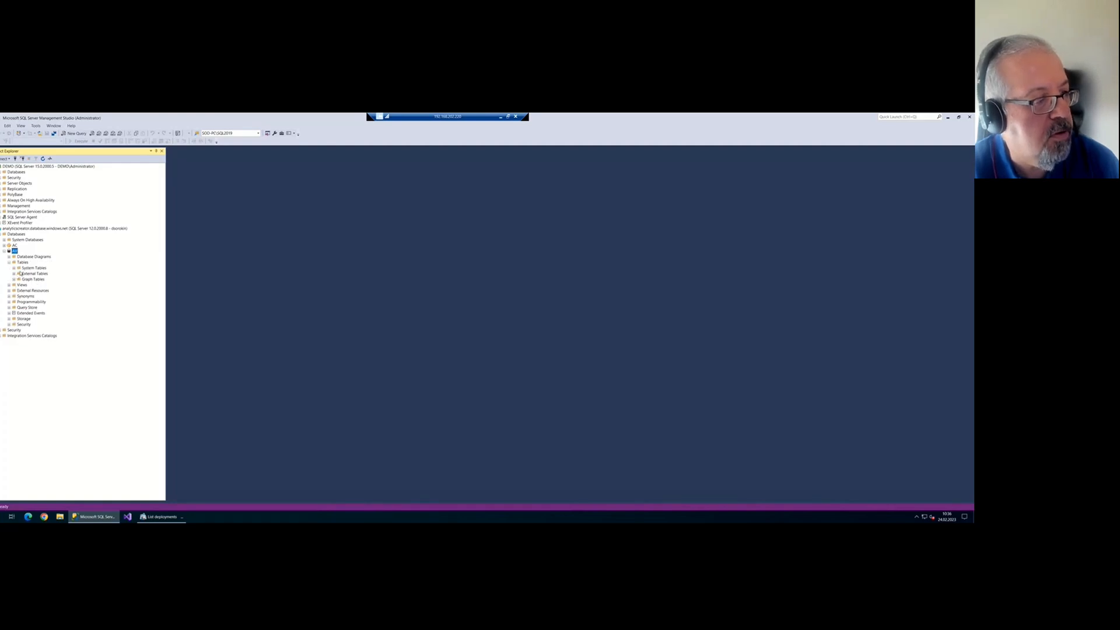
click(8, 286)
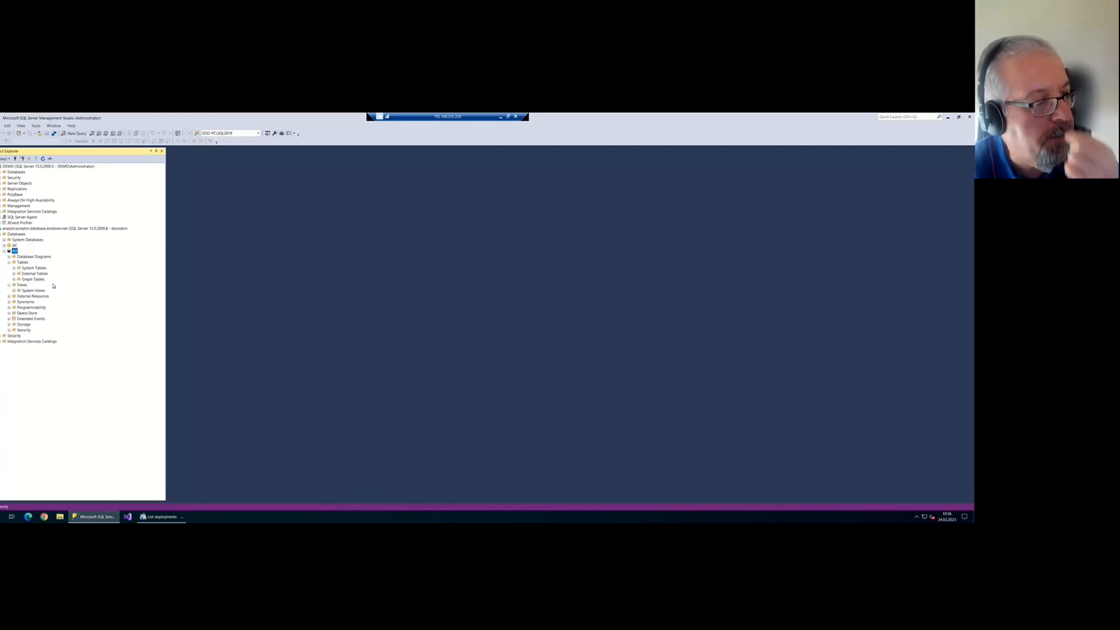
click(5, 251)
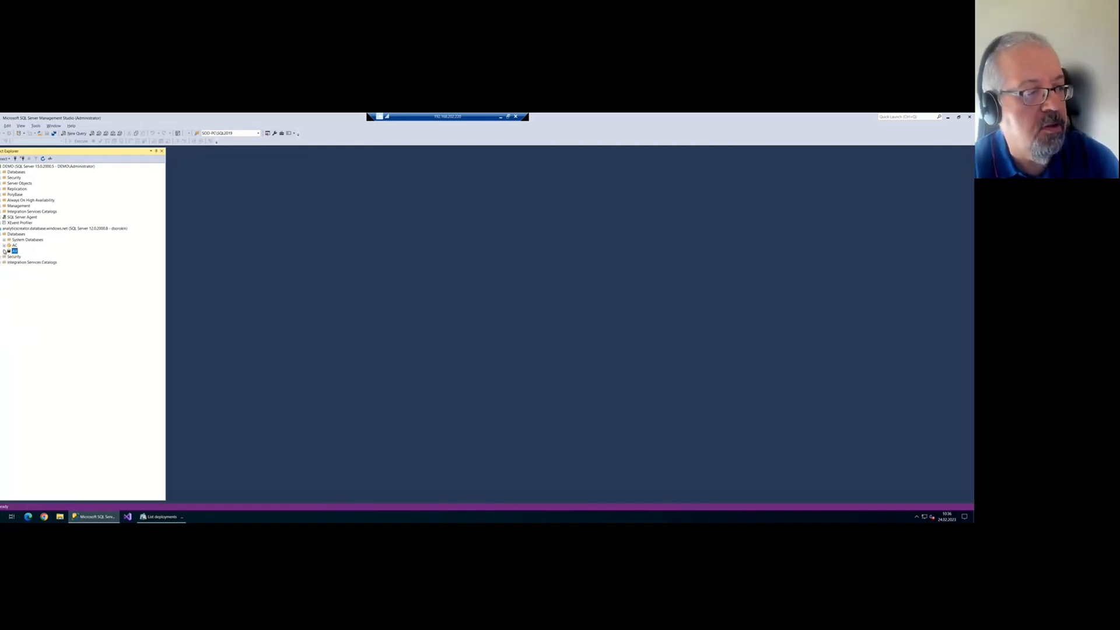
key(alt+Tab)
text(analyticscreator.database.windows.net)
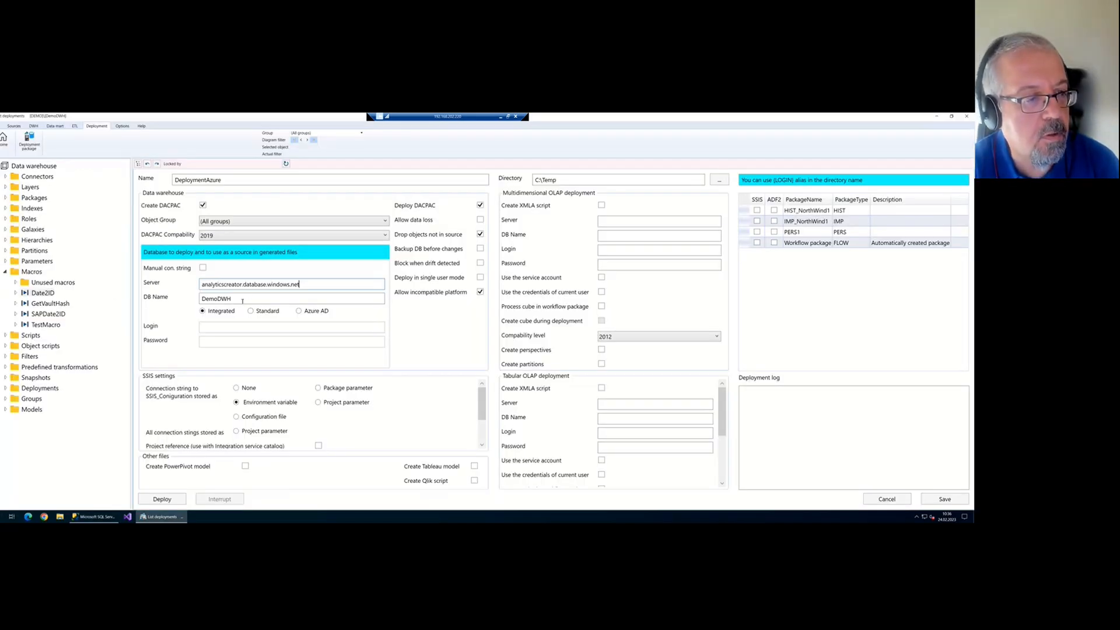
Change the warehouse database name to AV, switch to Standard authentication, and enter the login credentials
double_click(248, 301)
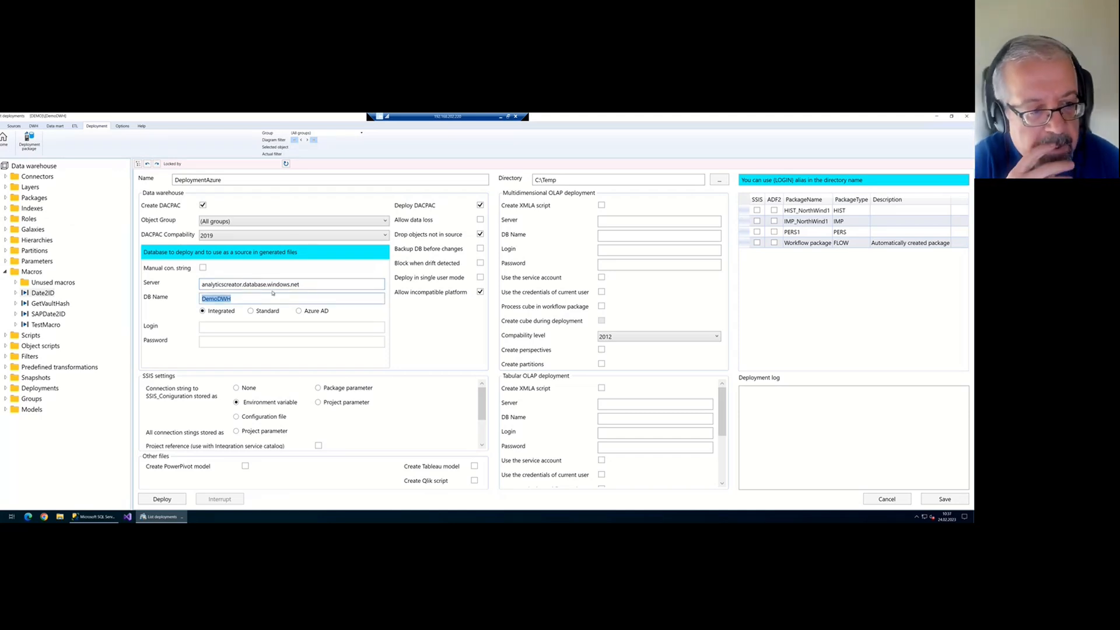
text(AV)
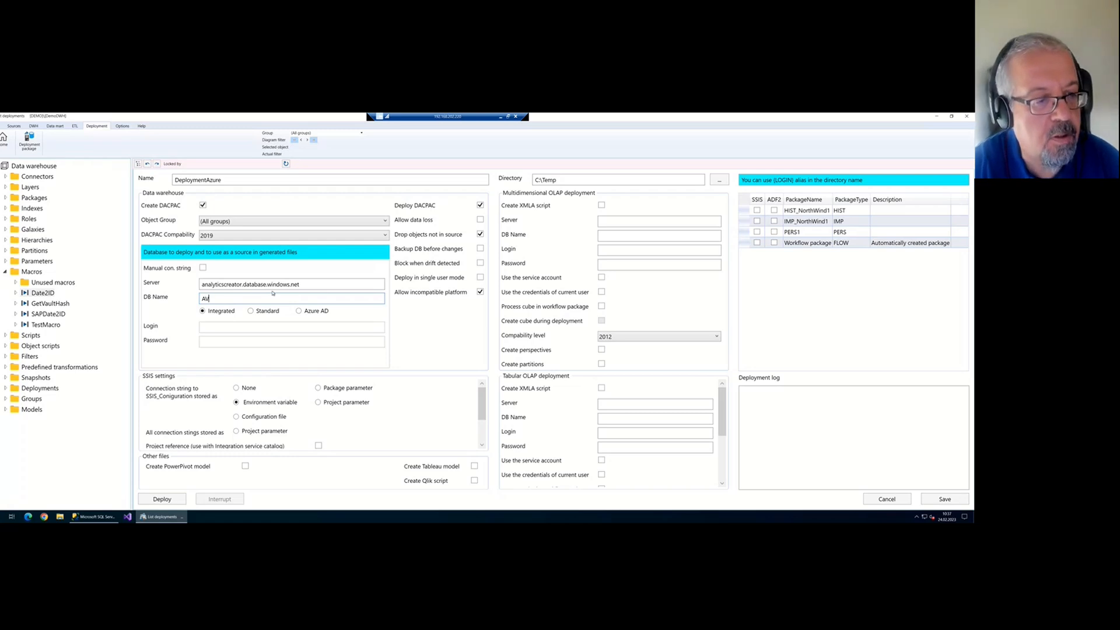
click(262, 311)
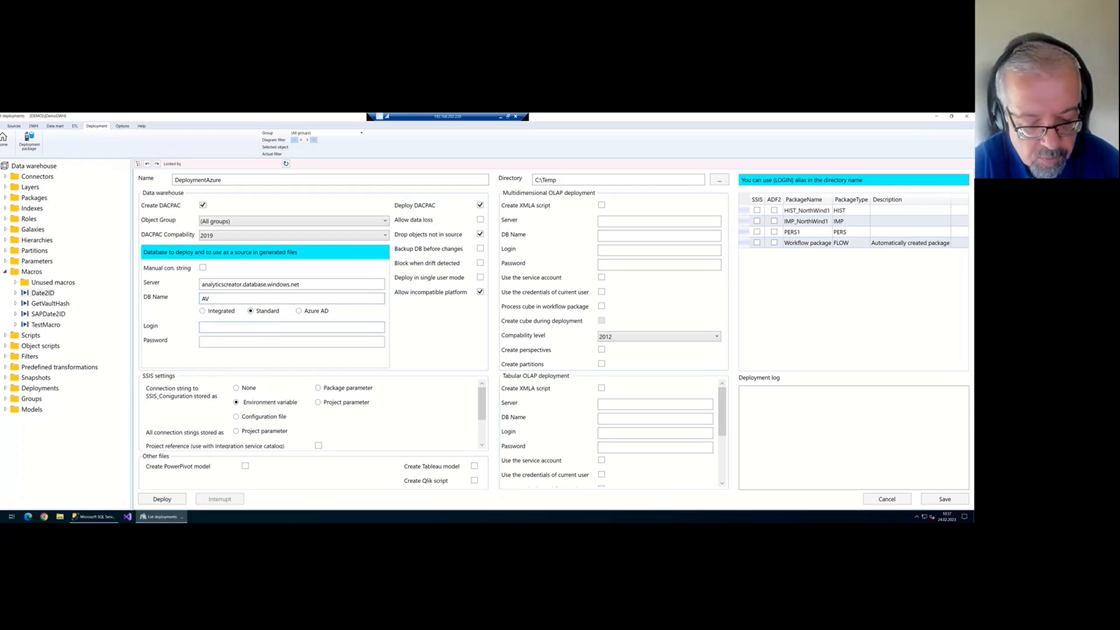
click(274, 324)
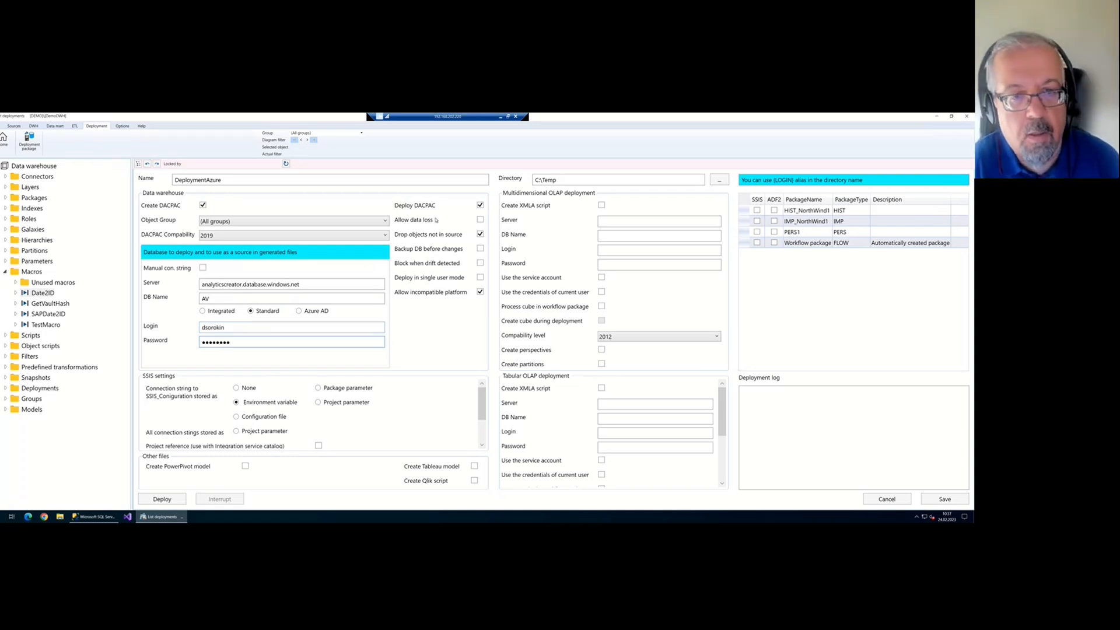
Allow data loss during deployment and enable the tabular OLAP 'Create XMLA script' option
click(480, 220)
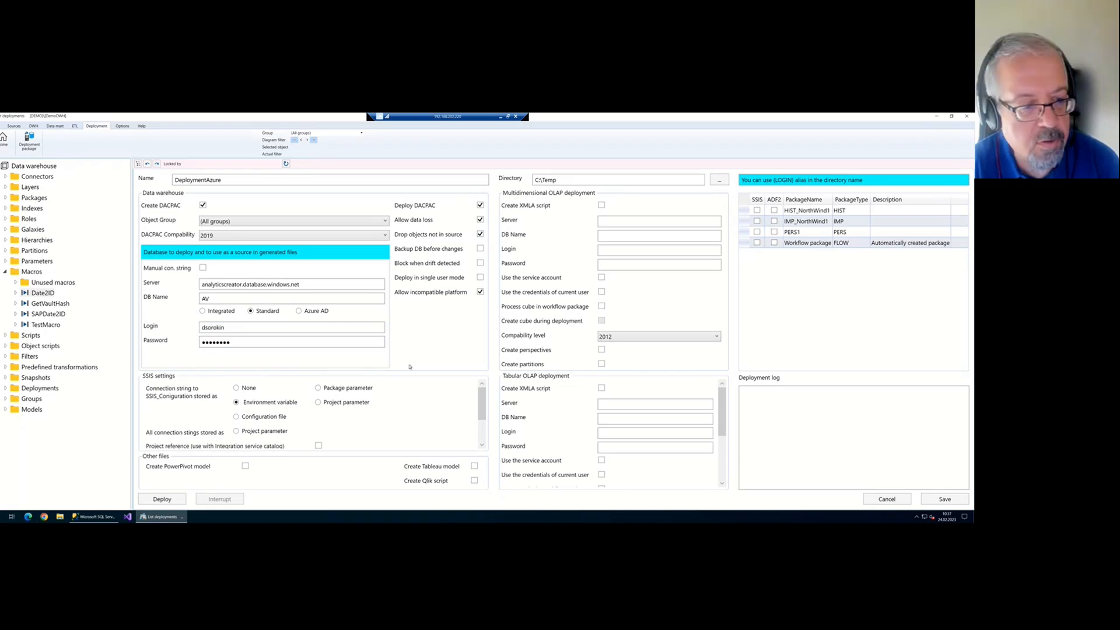
scroll(387, 395, down, 3)
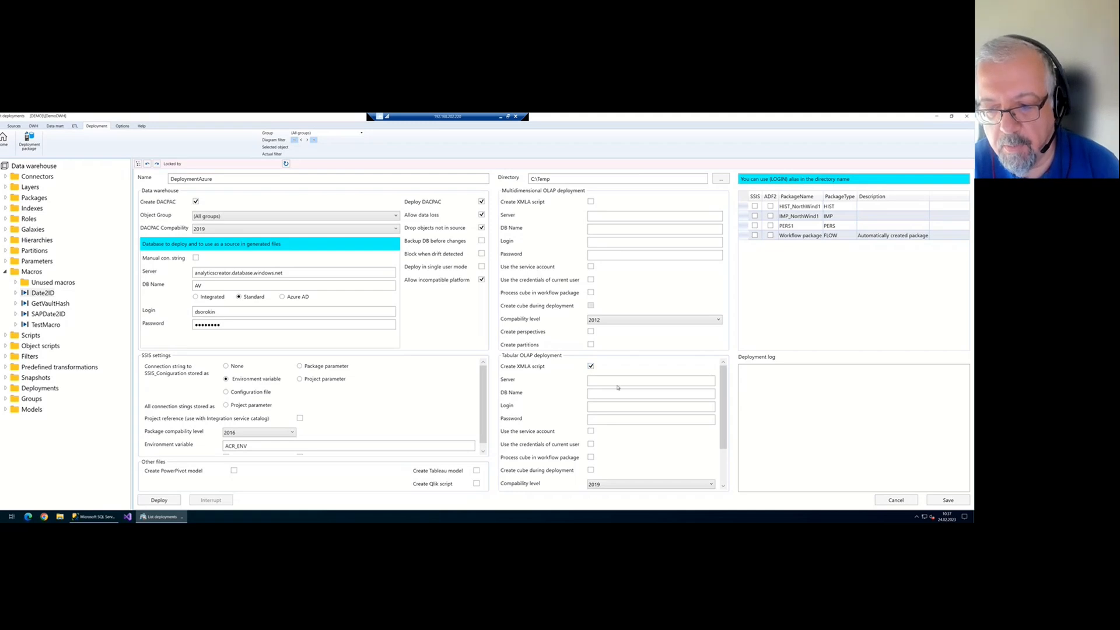
scroll(620, 387, down, 1)
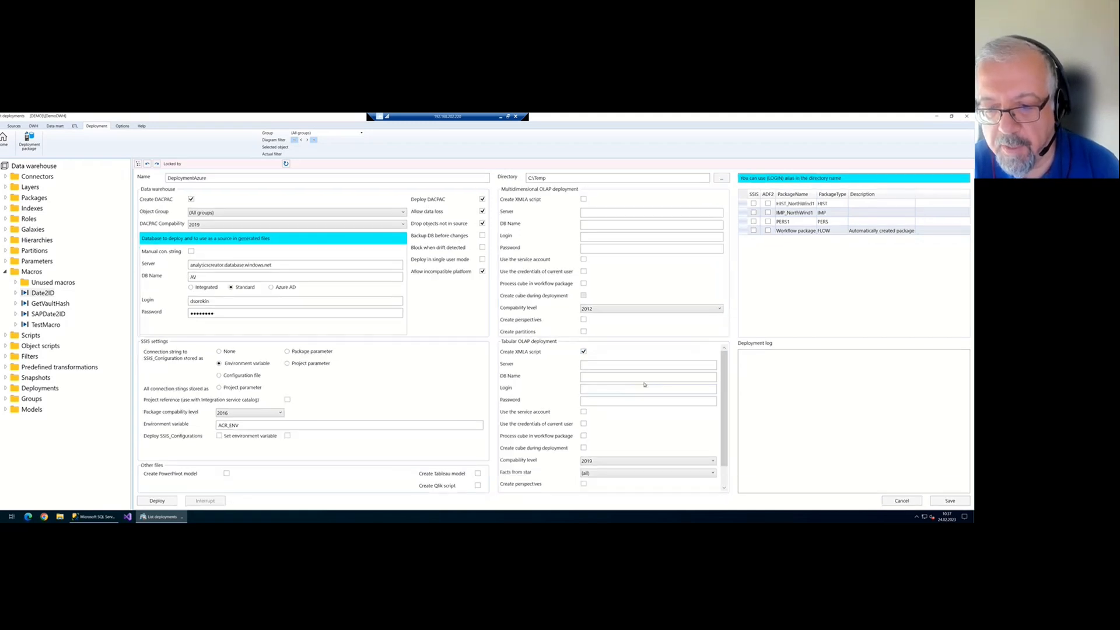
click(583, 352)
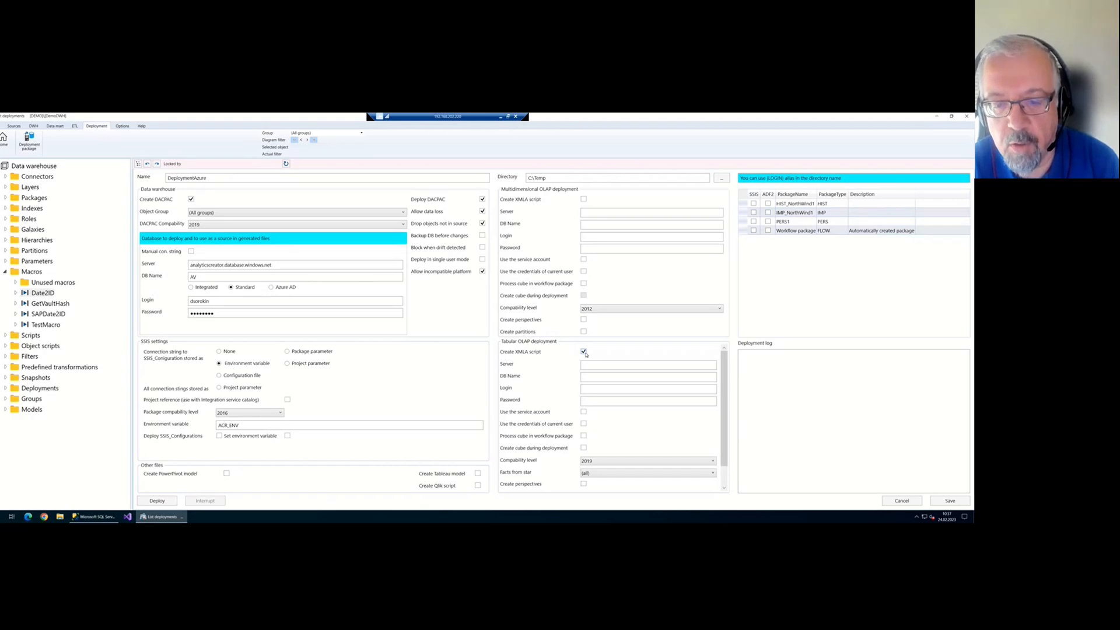
click(603, 365)
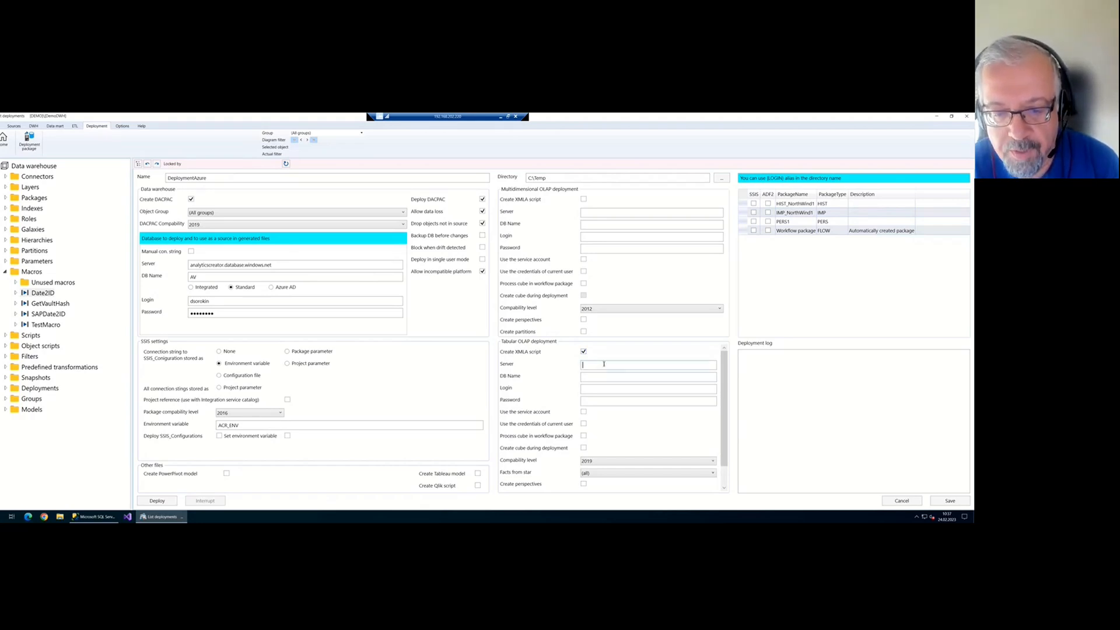
In SSMS, connect to the Power BI workspace as an Analysis Services server and expand its Databases node
key(alt+Tab)
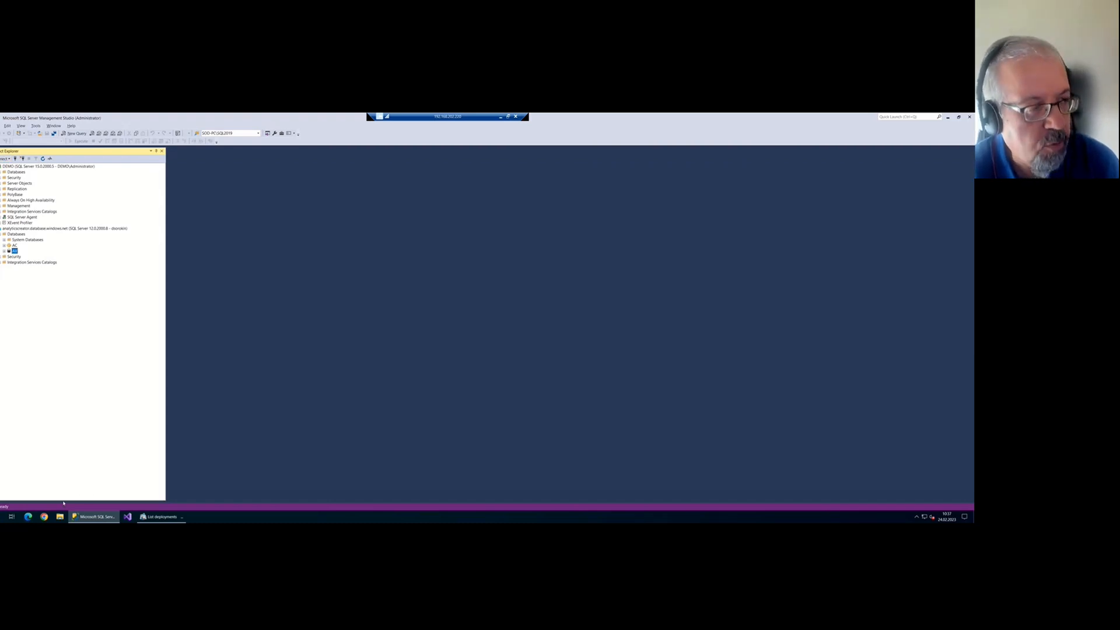
click(5, 159)
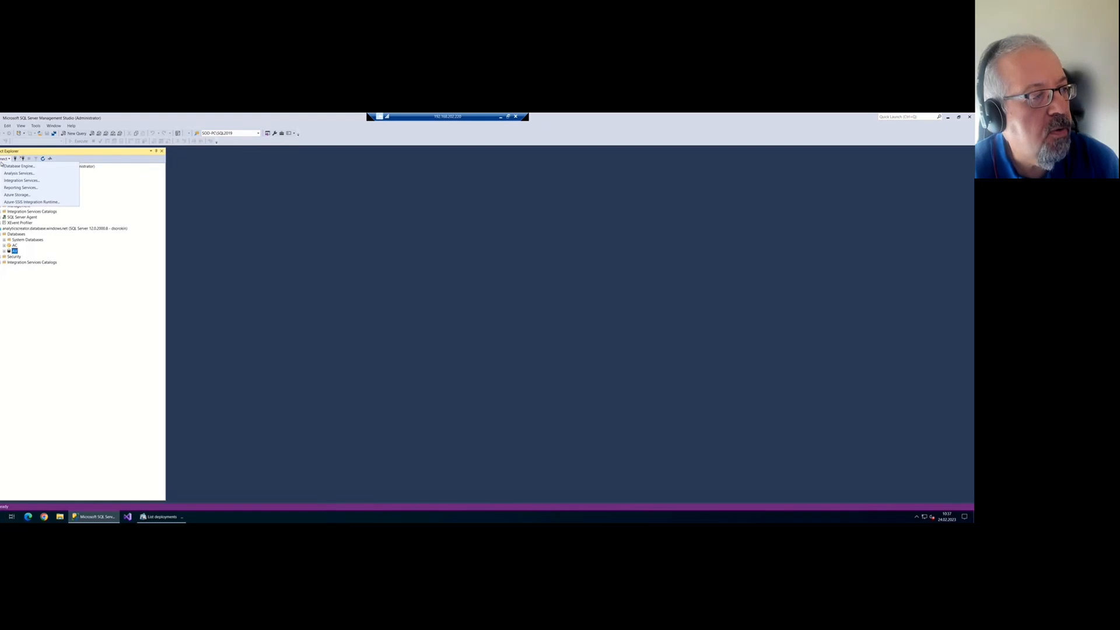
click(9, 172)
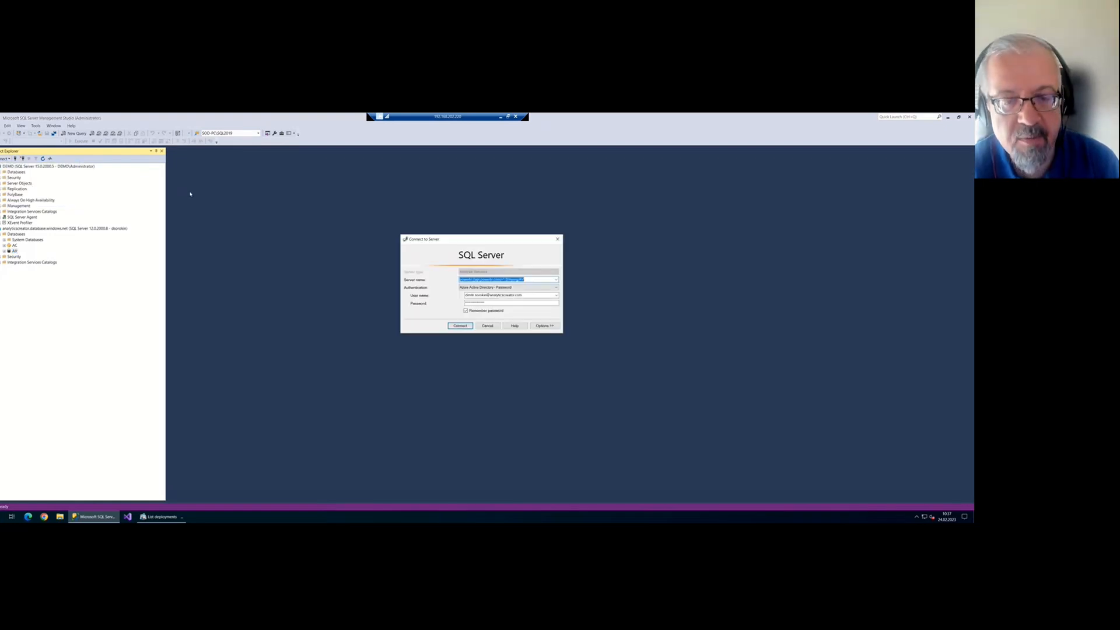
drag(548, 279, 459, 281)
key(ctrl+c)
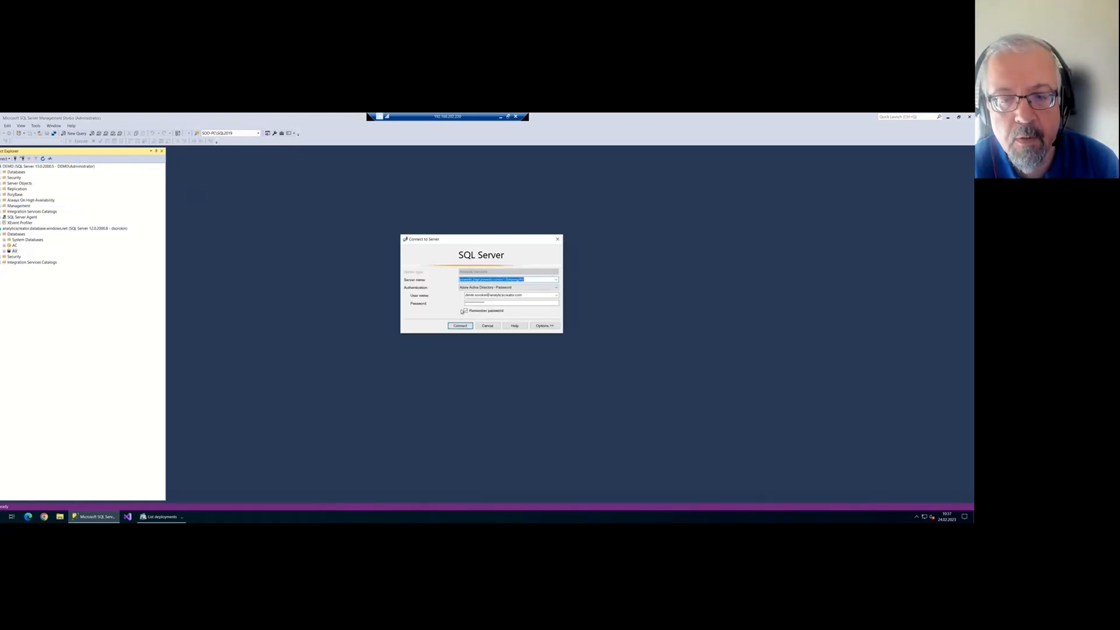
click(462, 326)
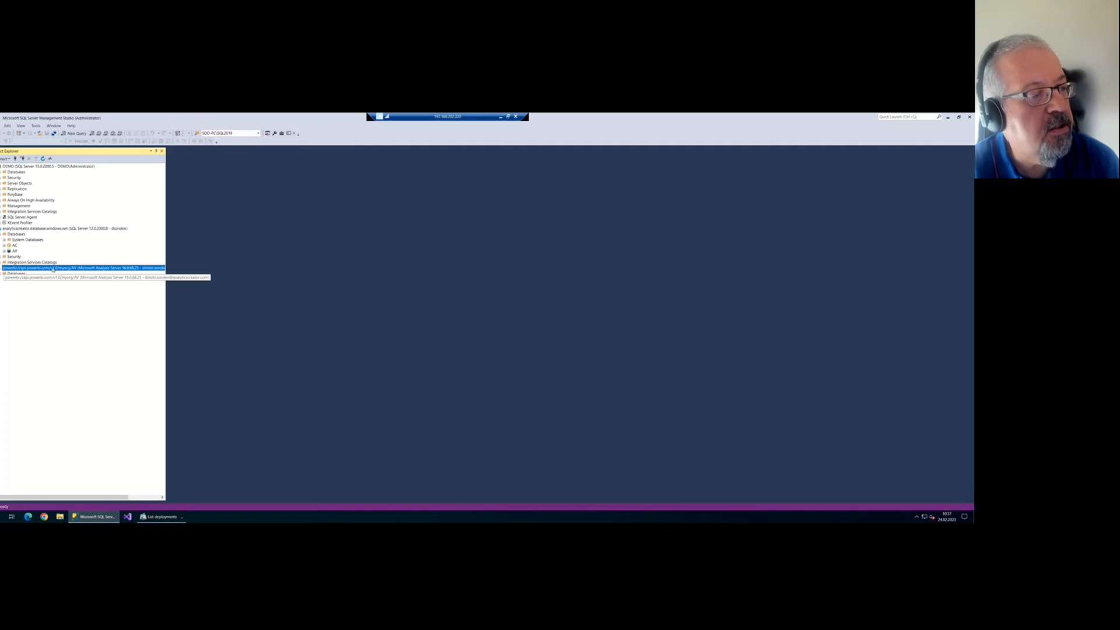
click(4, 273)
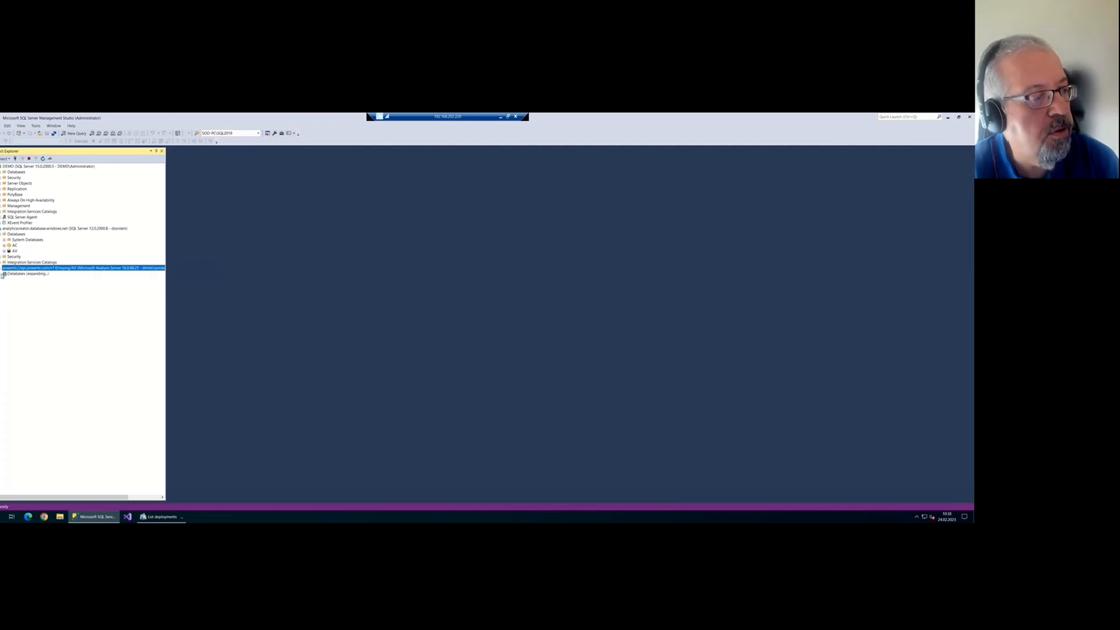
click(21, 276)
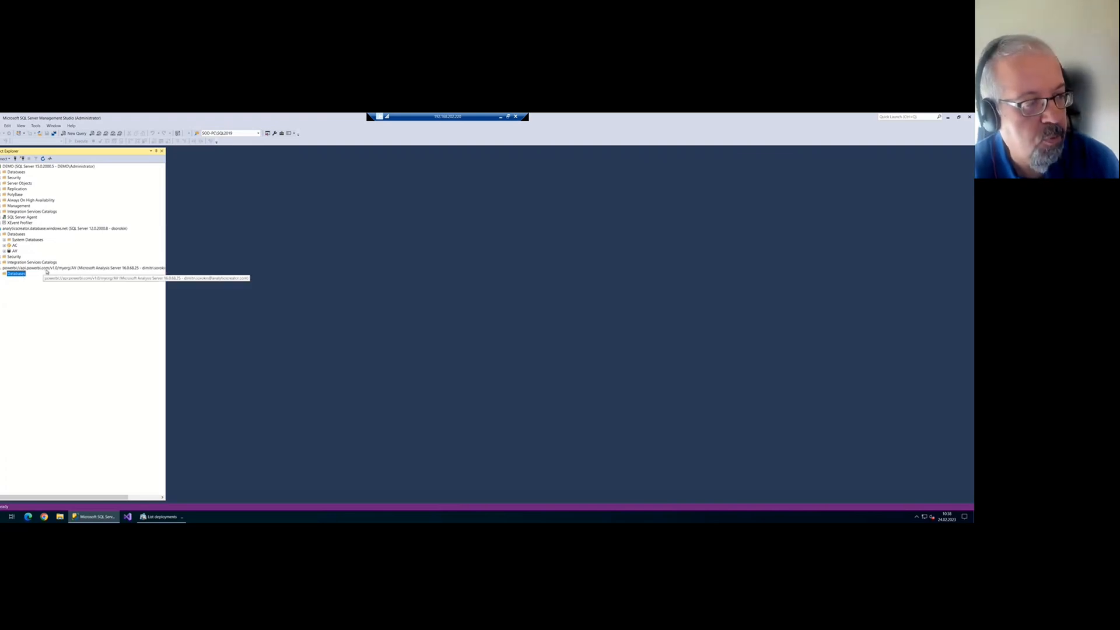
key(alt+Tab)
Set the tabular server to powerbi://api.powerbi.com/v1.0/myorg/AV and the tabular database name to NorthWind
click(607, 365)
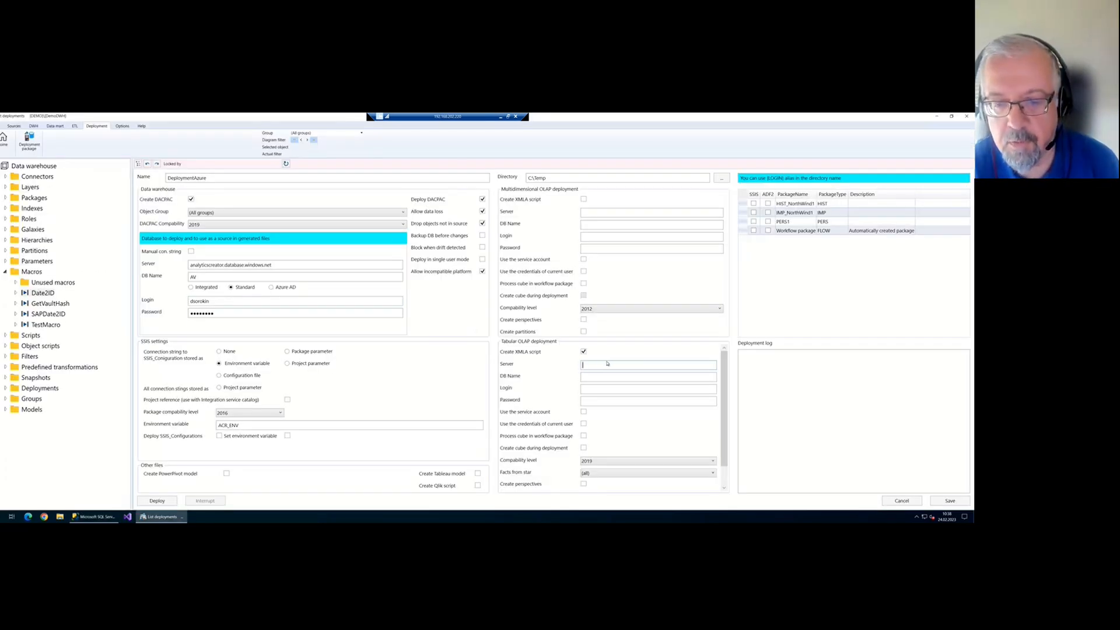
key(ctrl+v)
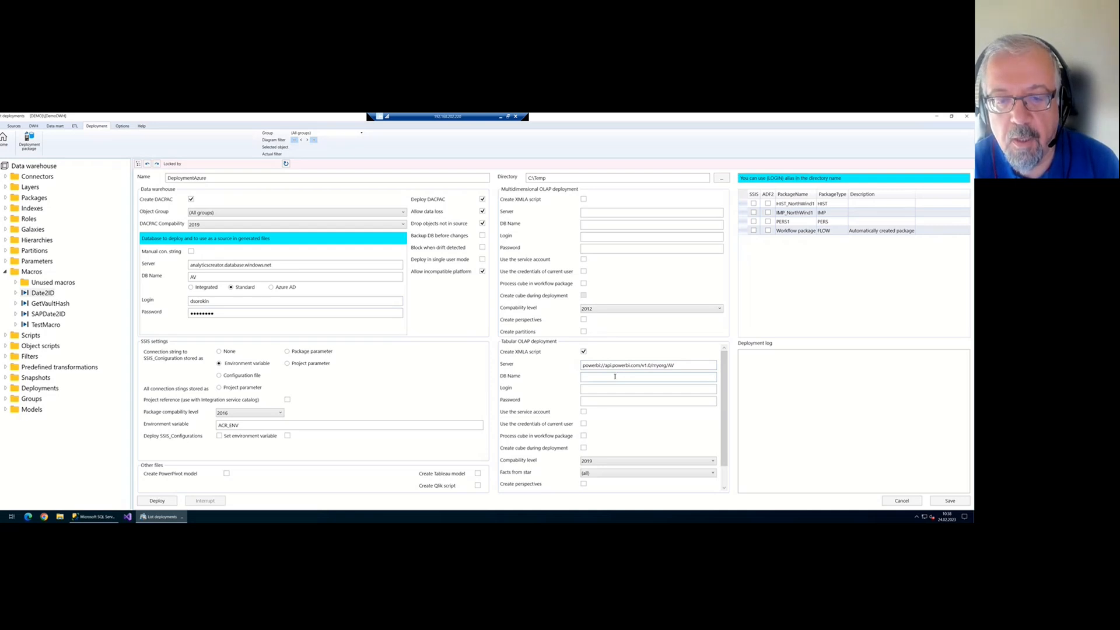
click(624, 378)
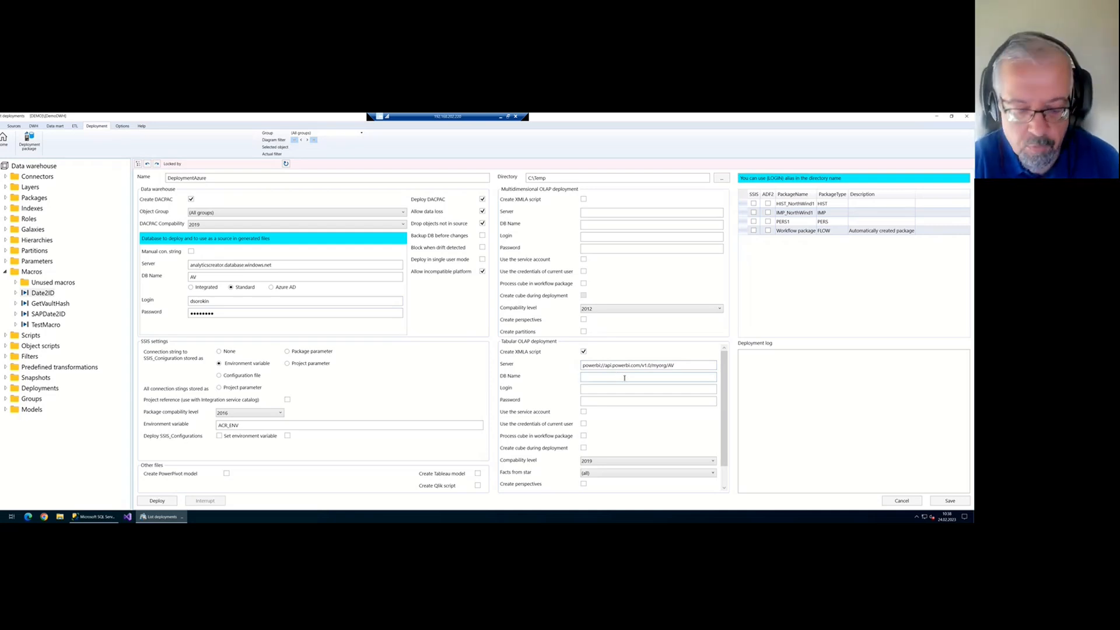
text(NW)
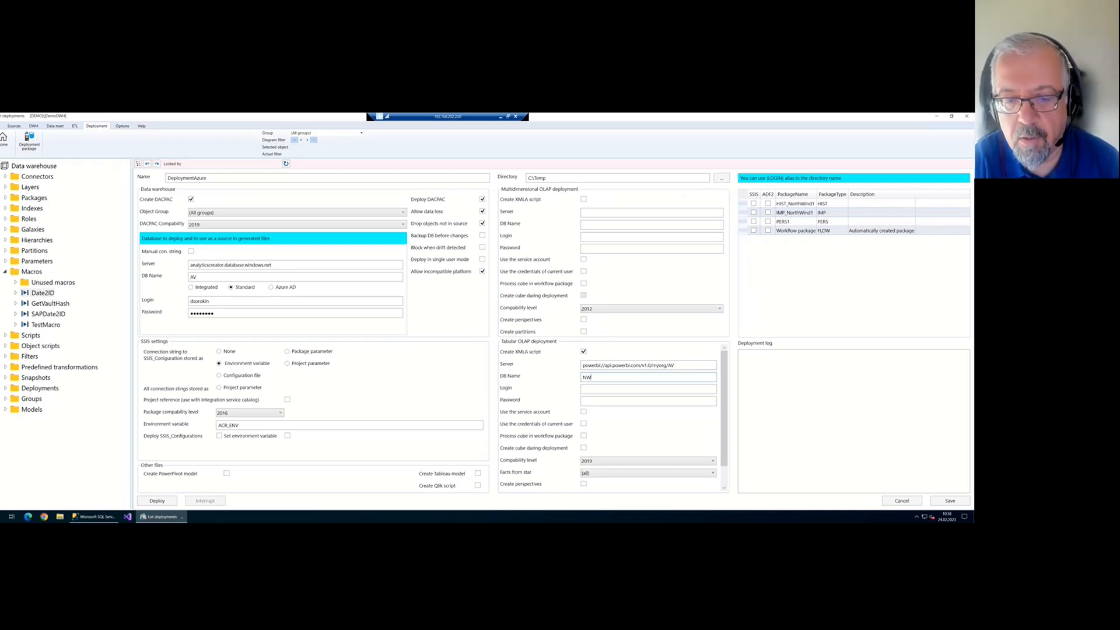
key(BackSpace)
key(BackSpace)
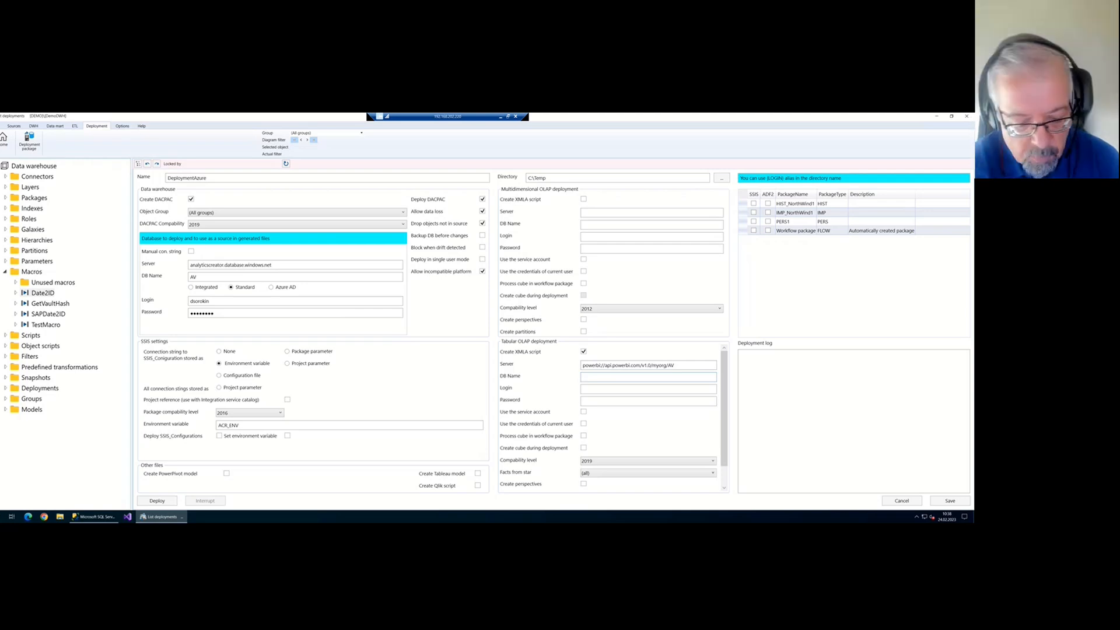
text(NW)
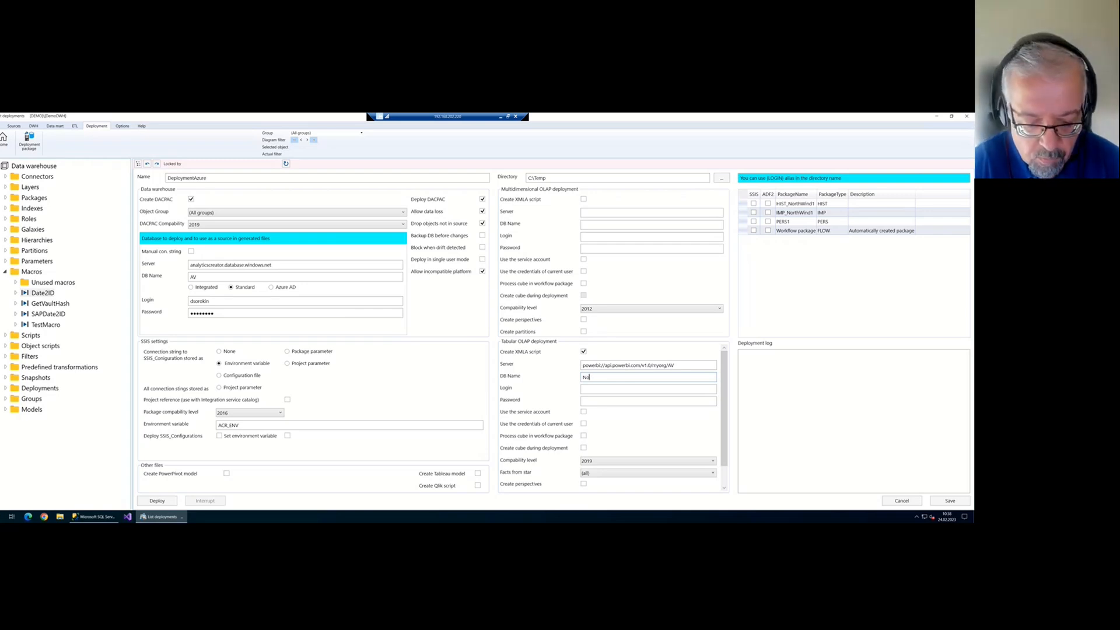
text(rthWind)
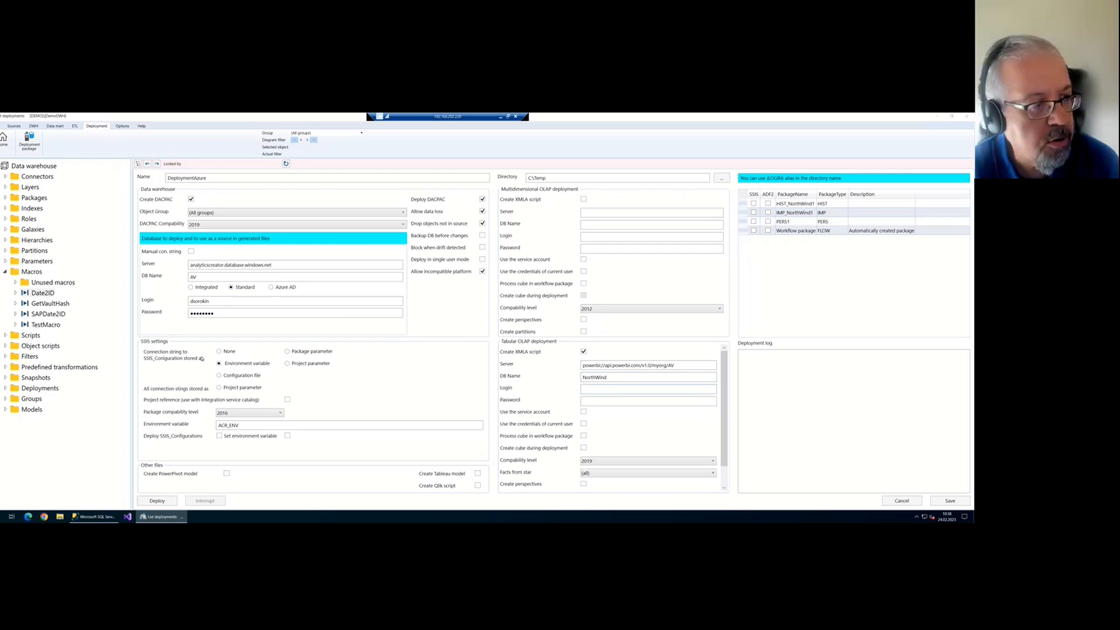
Copy the Power BI sign-in user name from the SSMS Analysis Services connection into the tabular login field
key(alt+Tab)
click(6, 158)
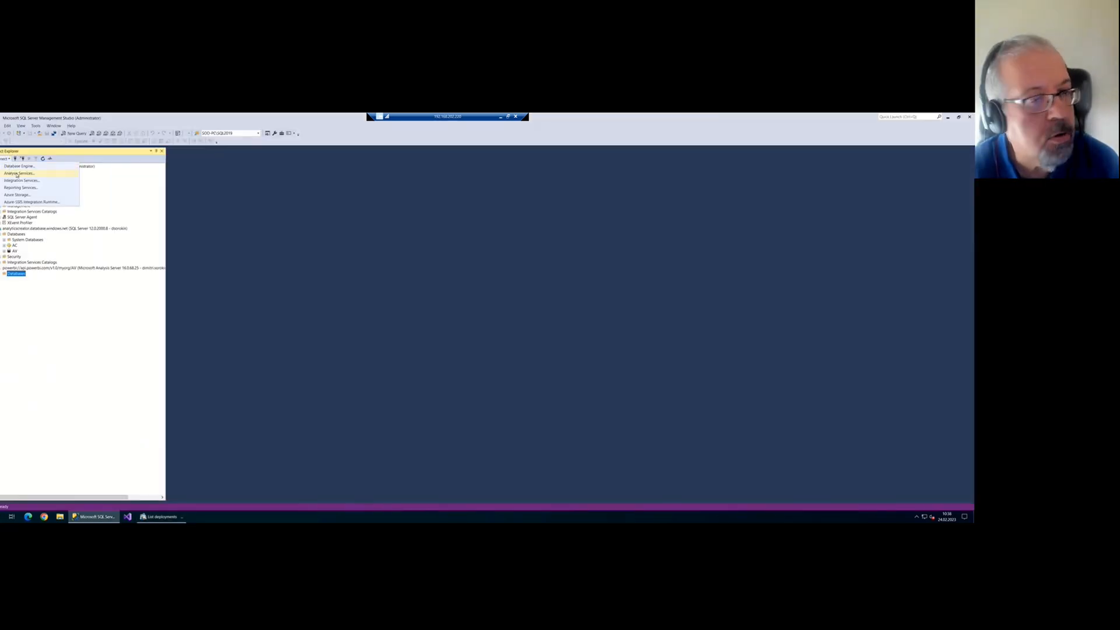
click(17, 174)
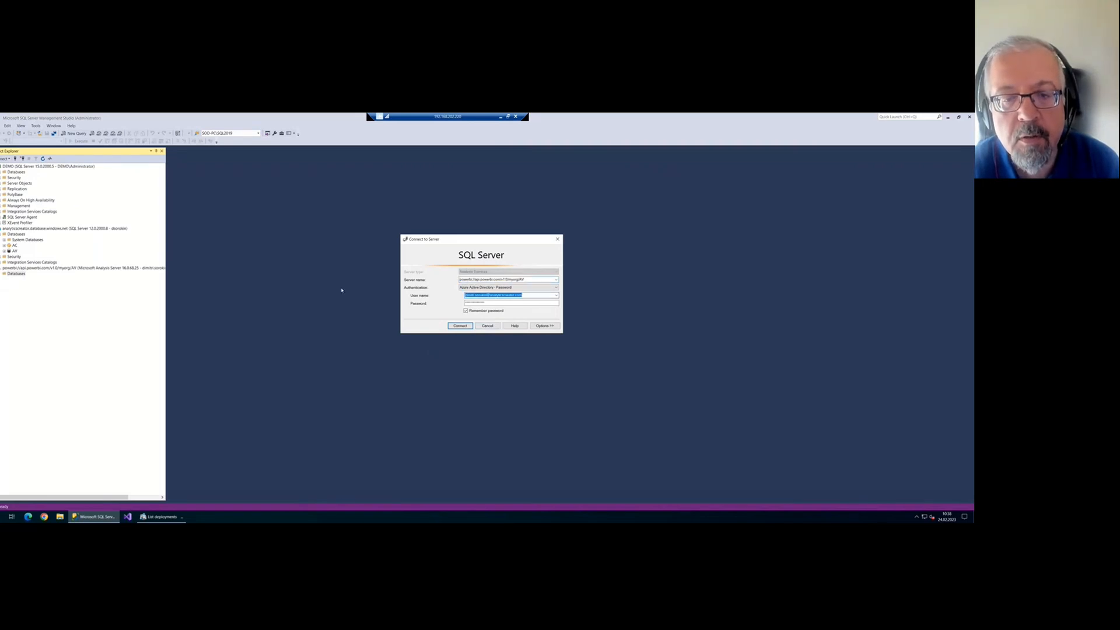
key(ctrl+c)
key(alt+Tab)
click(631, 389)
key(ctrl+v)
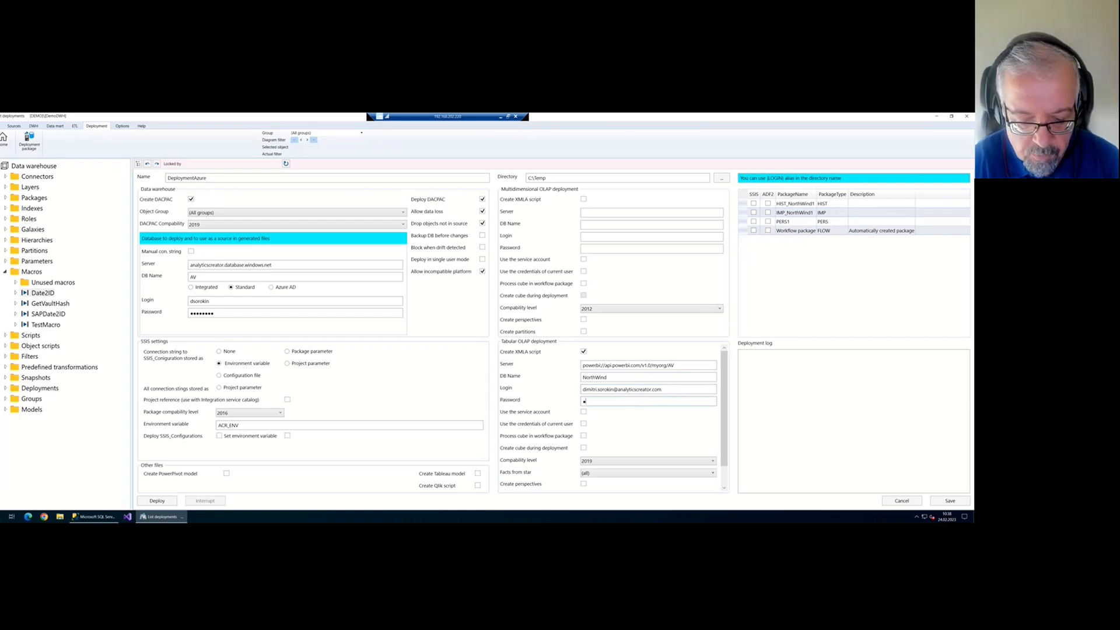
Enter the tabular password, set compatibility level to PowerBI, and enable 'Create cube during deployment'
text(**)
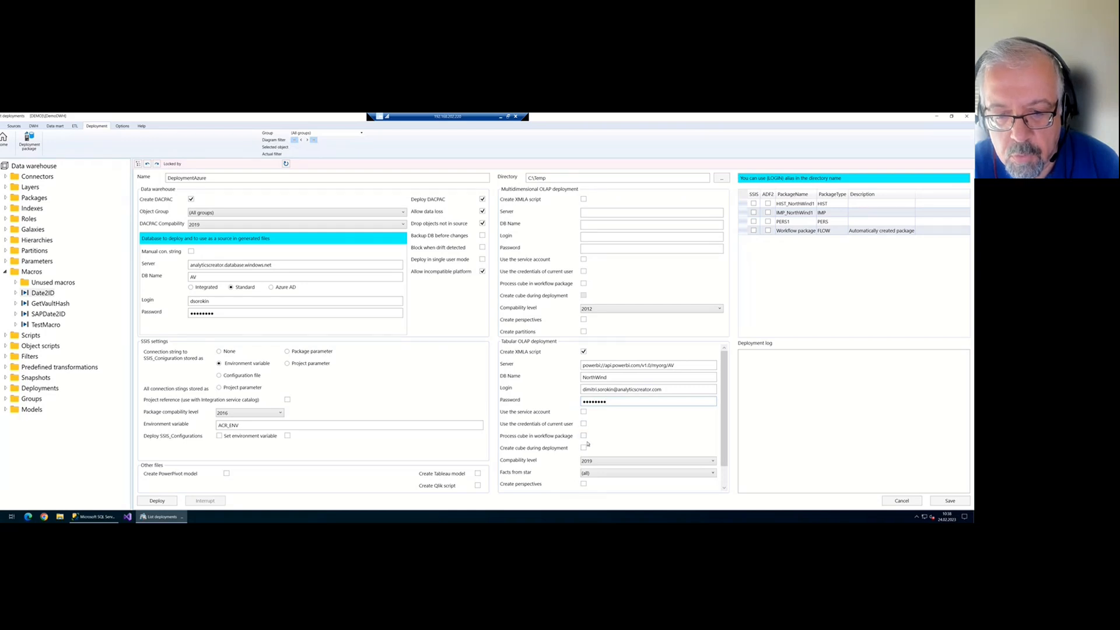
scroll(592, 443, down, 1)
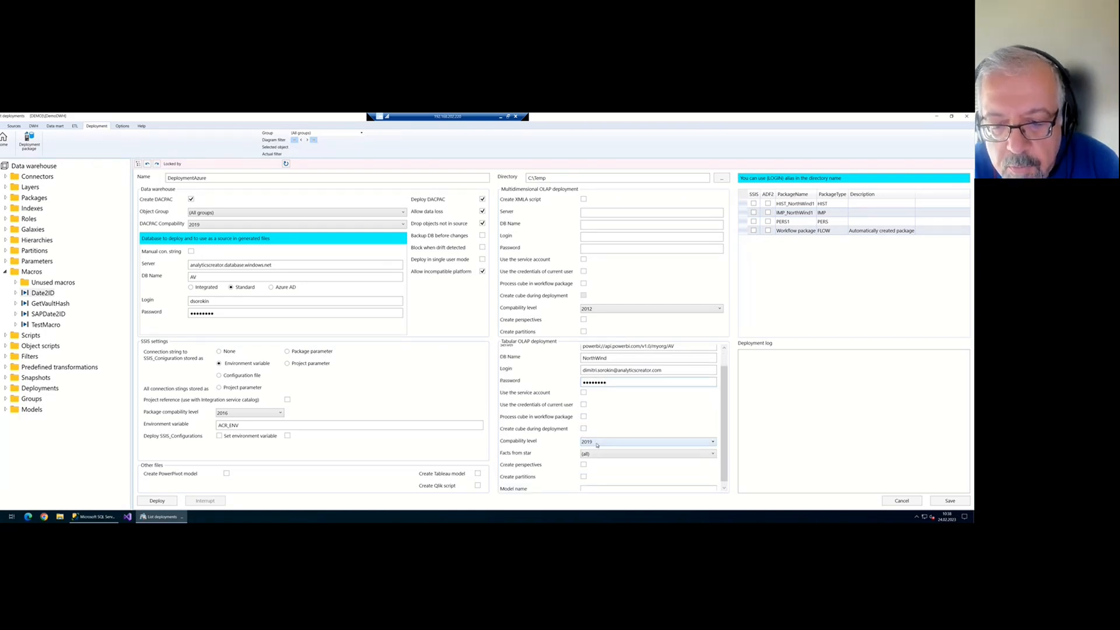
click(597, 444)
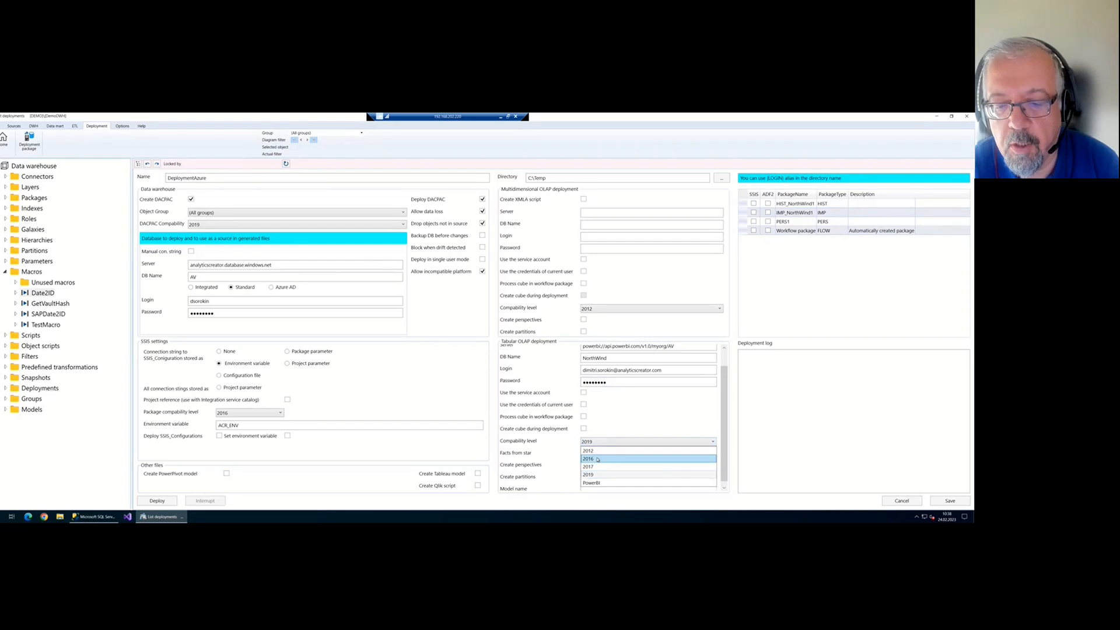
click(598, 482)
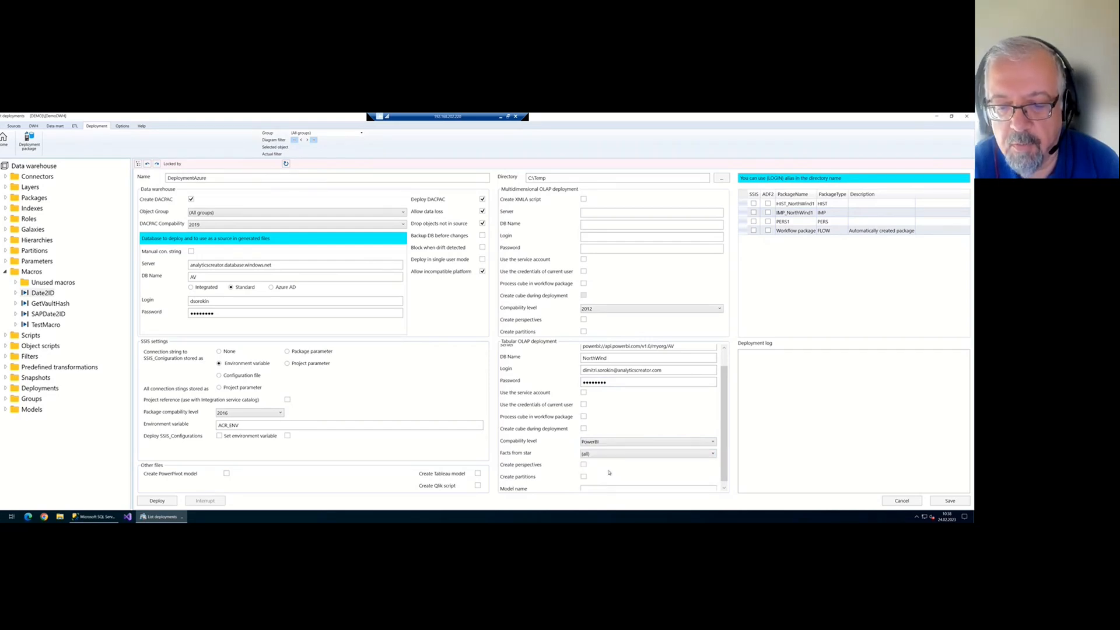
scroll(605, 461, down, 1)
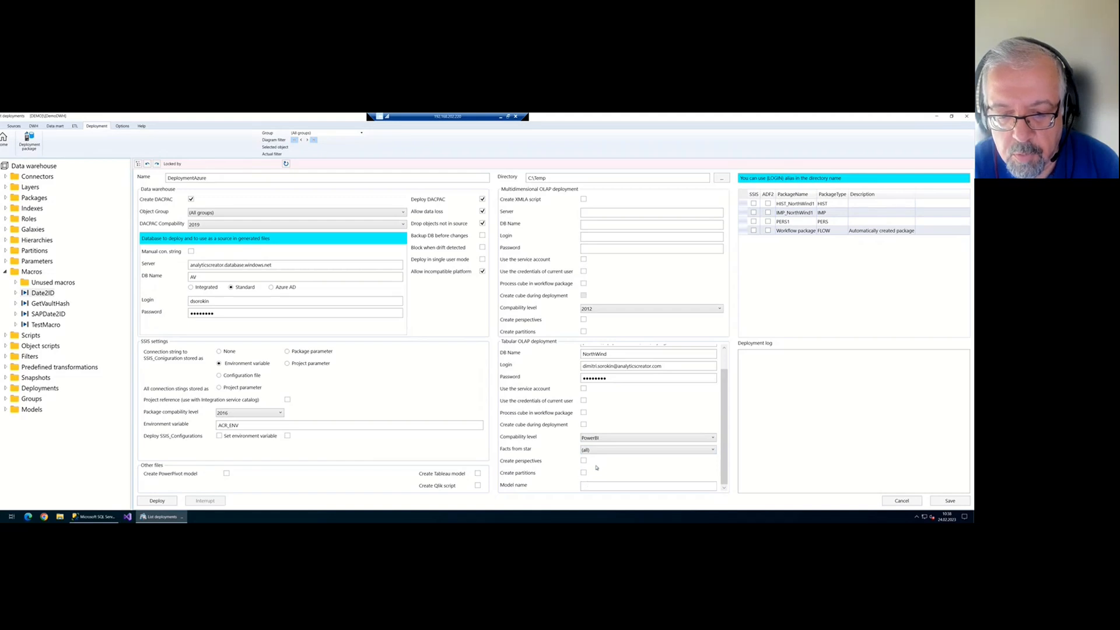
click(584, 425)
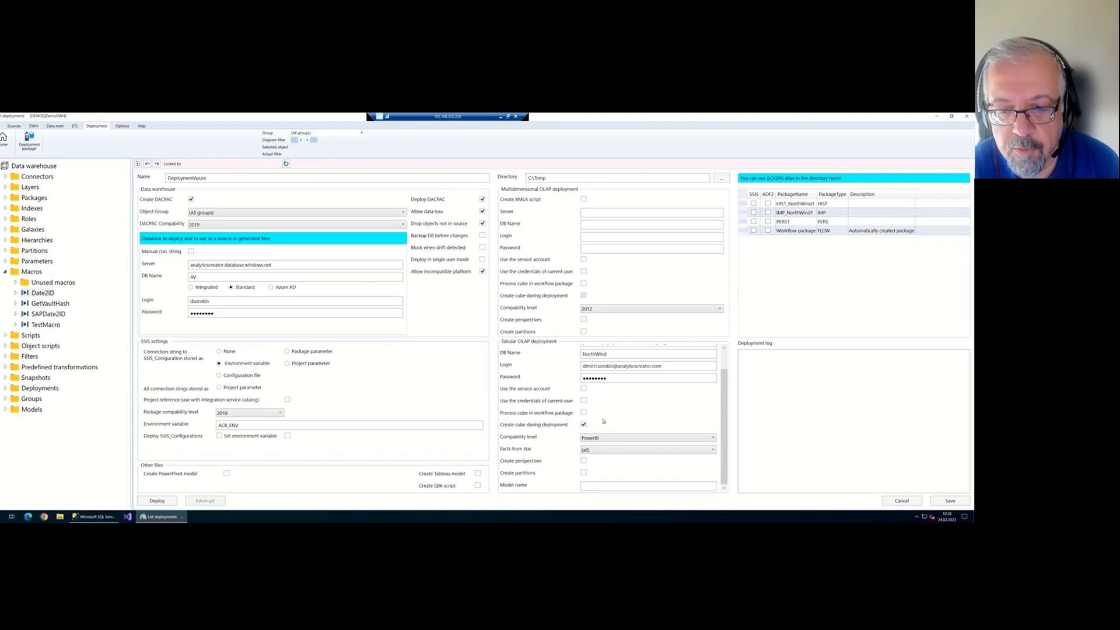
scroll(615, 398, up, 1)
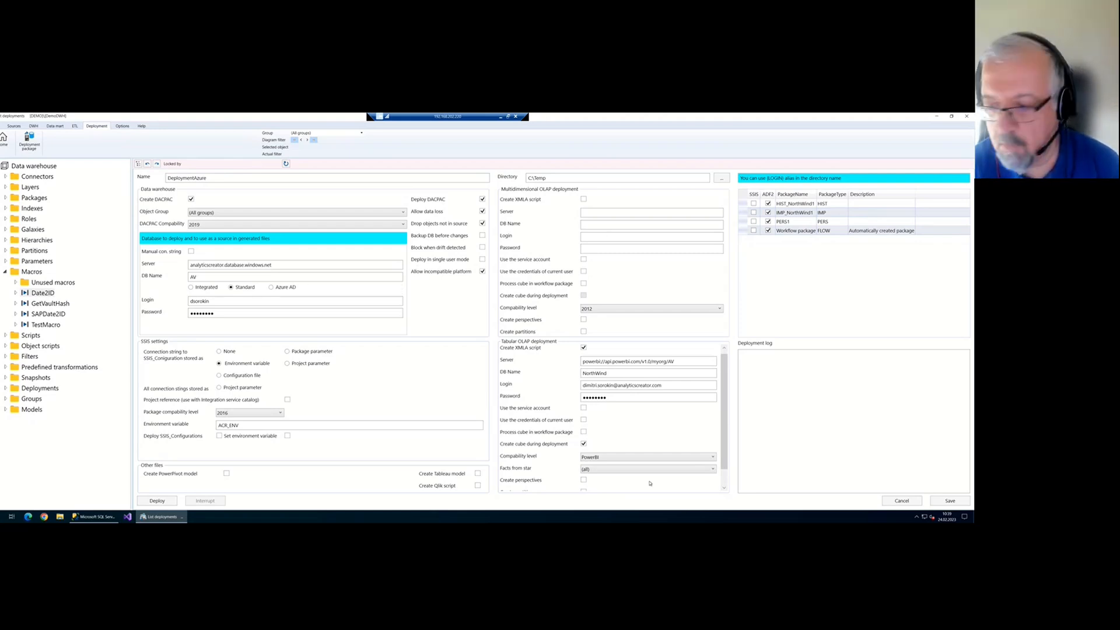
Save and deploy the DeploymentAzure package, then reconnect SSMS to the Power BI workspace server
click(945, 501)
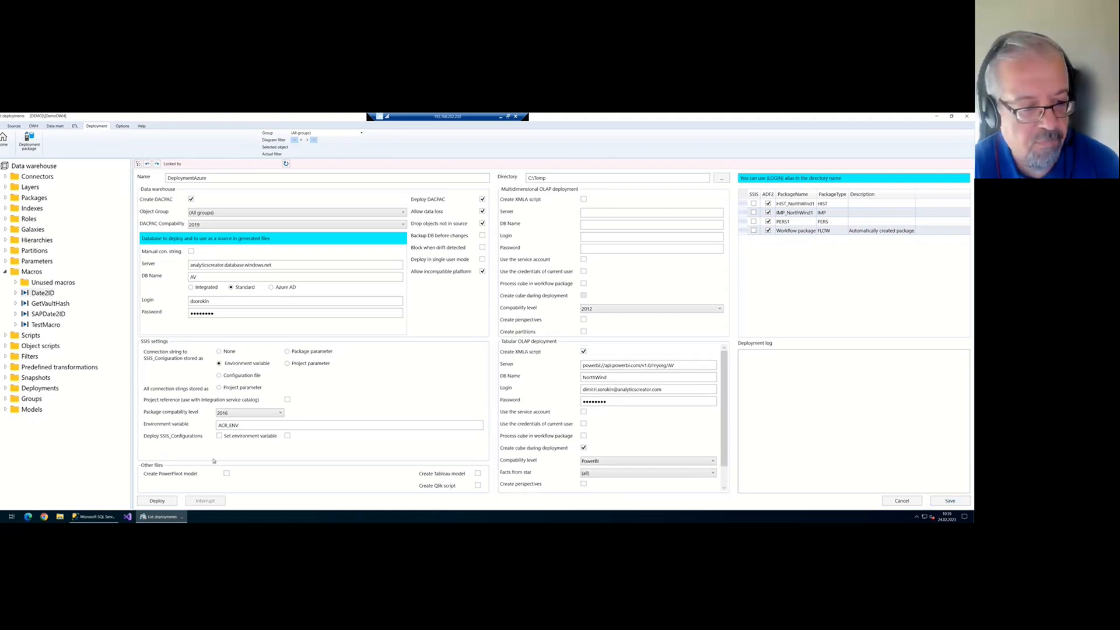
click(172, 499)
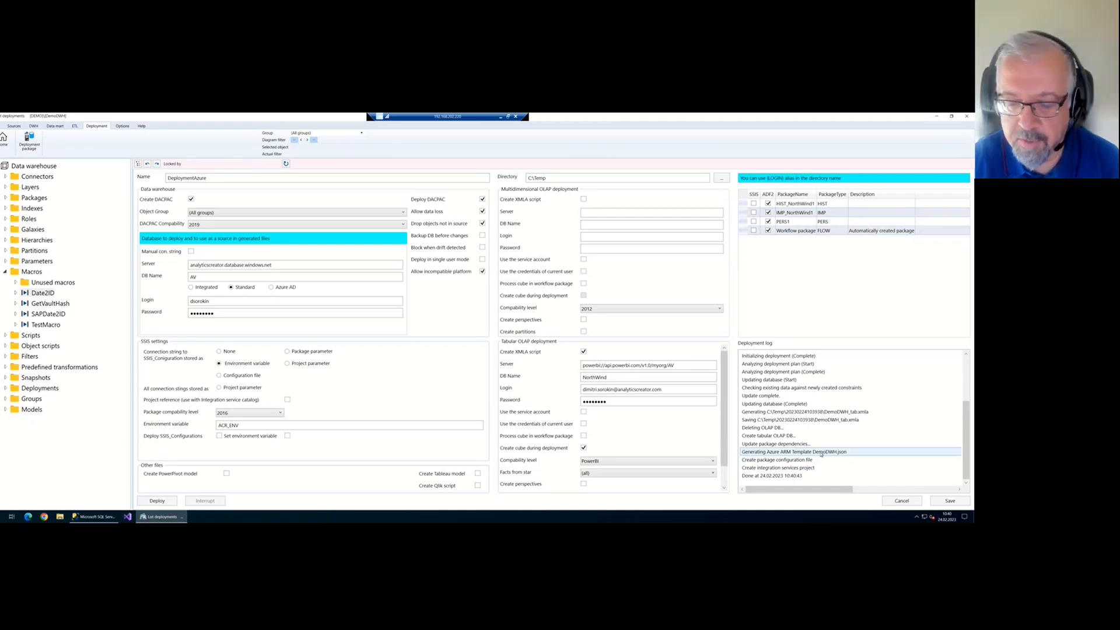
click(104, 517)
click(461, 325)
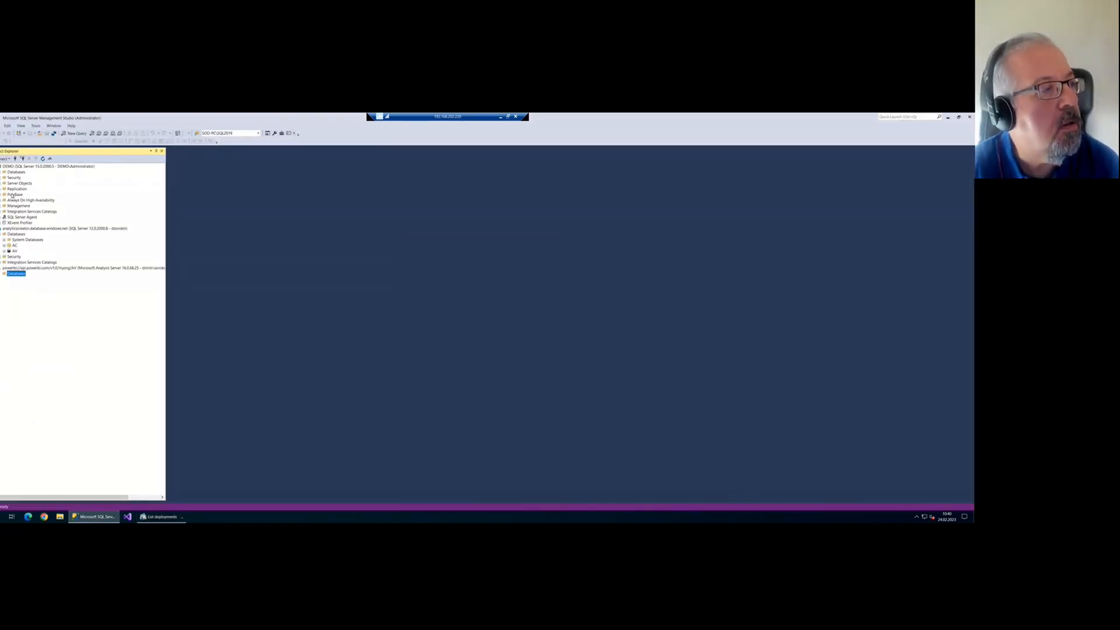
click(12, 172)
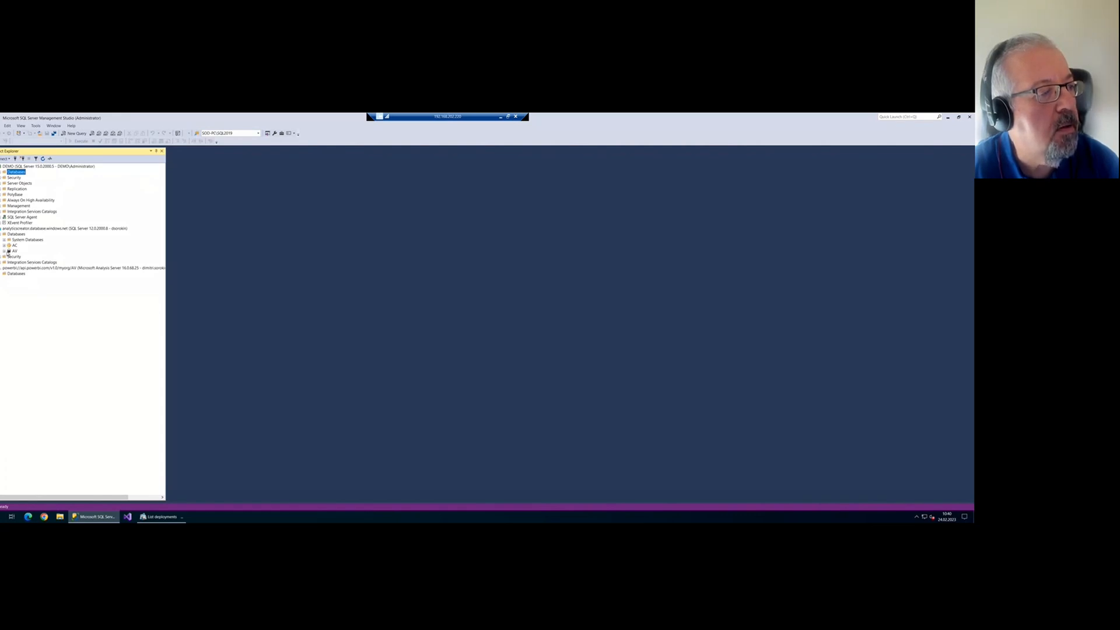
click(5, 251)
click(14, 251)
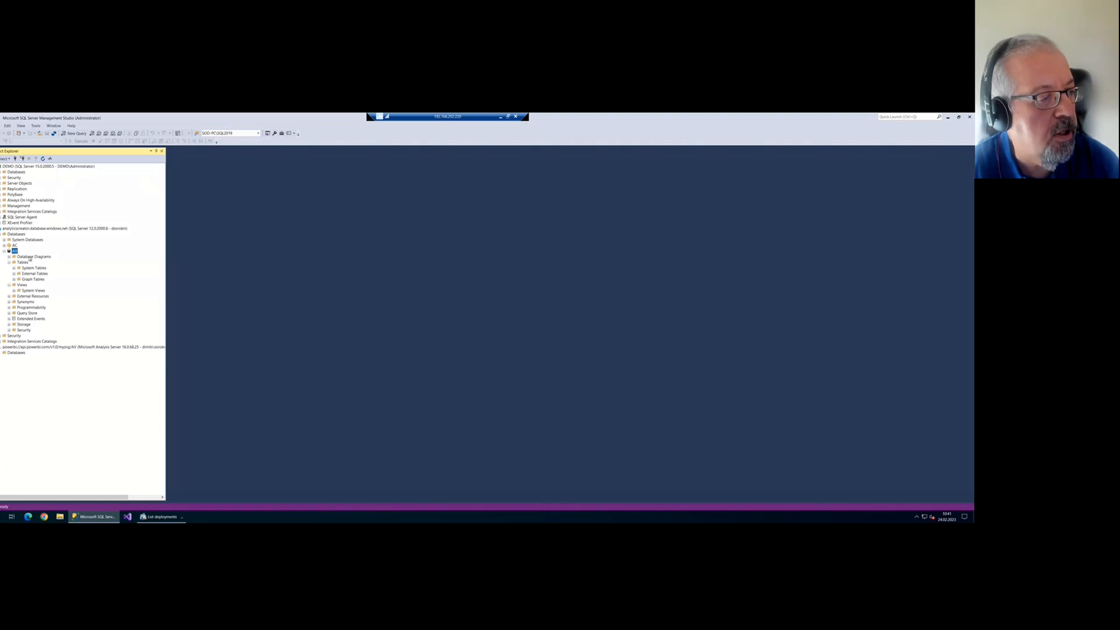
right_click(14, 251)
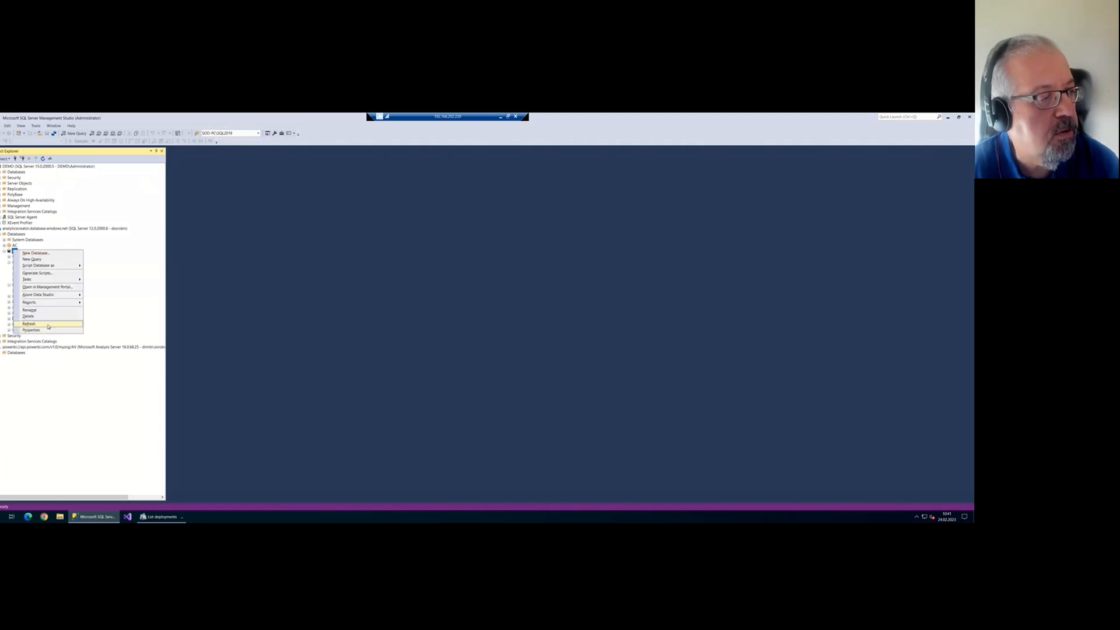
click(29, 324)
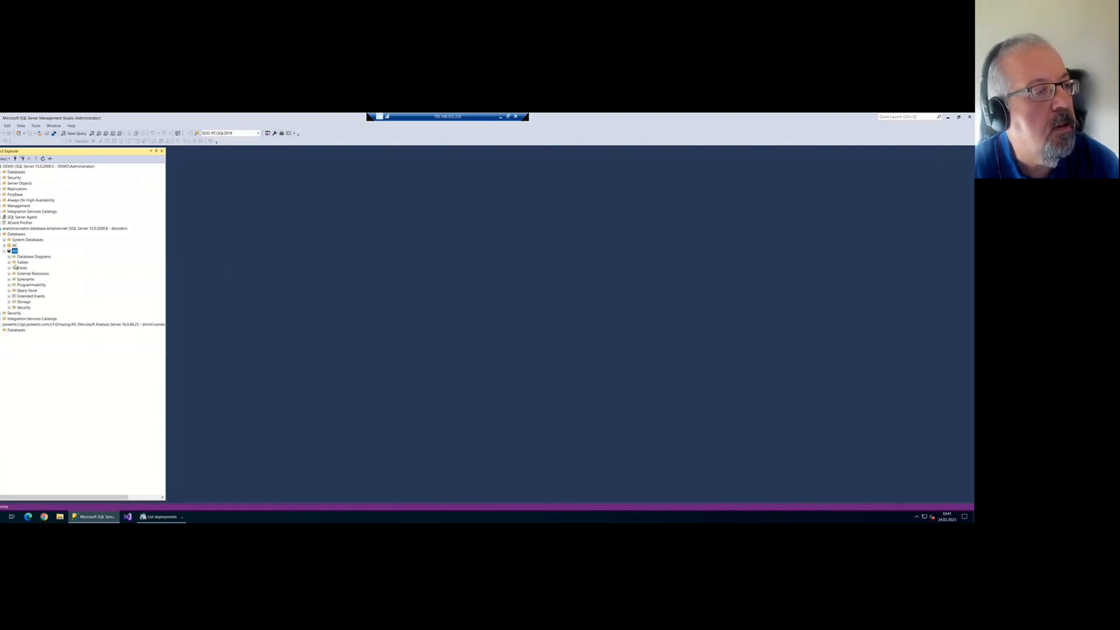
click(9, 262)
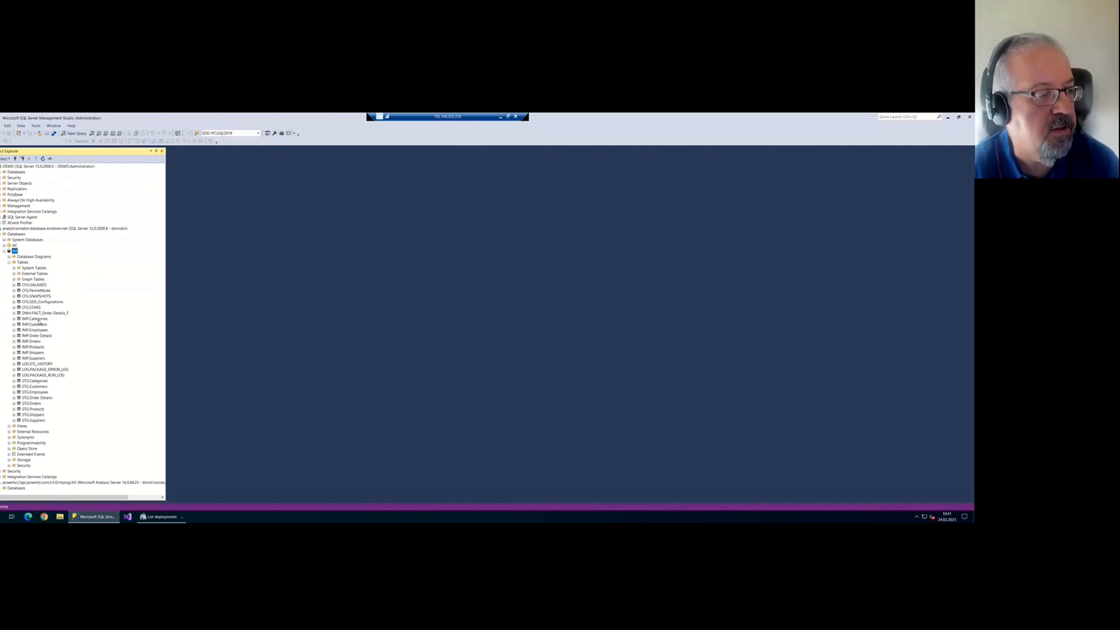
click(9, 426)
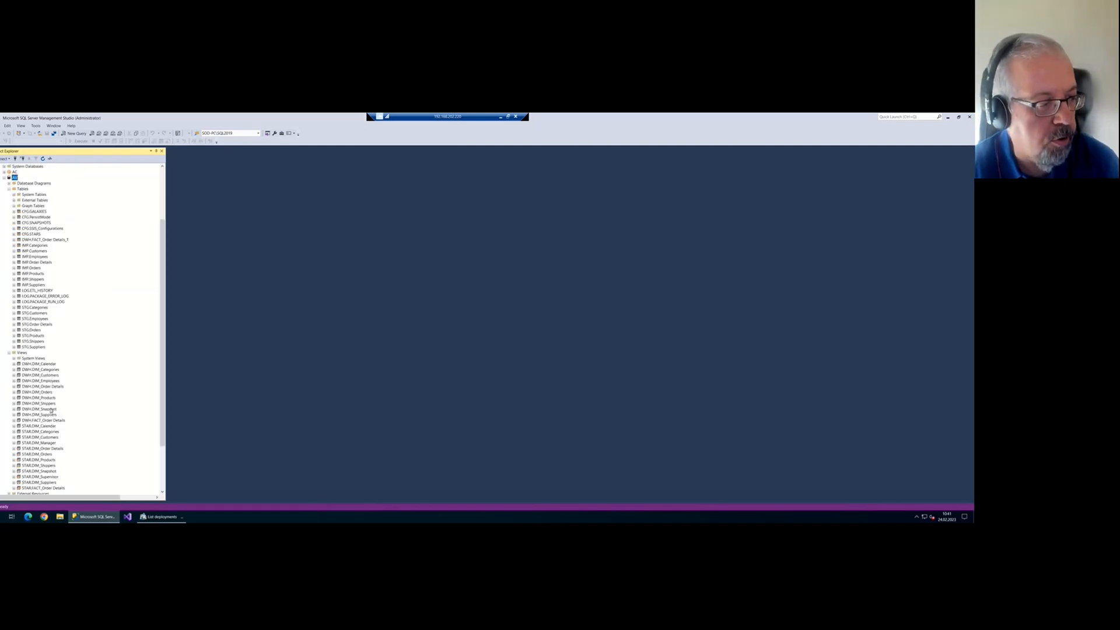
click(9, 251)
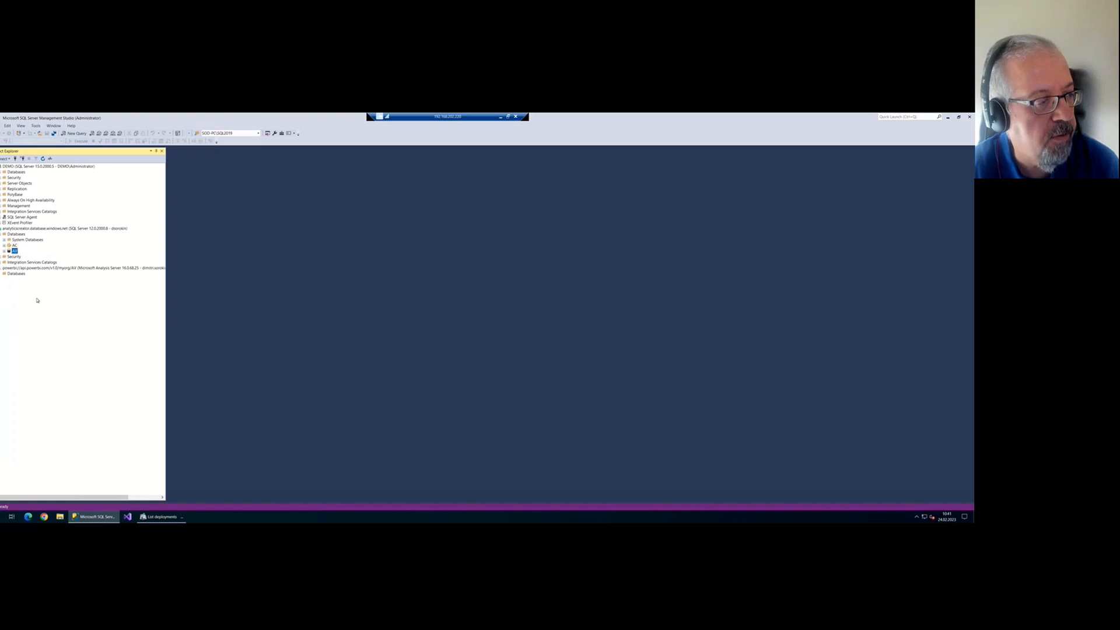
Refresh the Power BI server's Databases node in SSMS and dismiss the resulting error
right_click(9, 273)
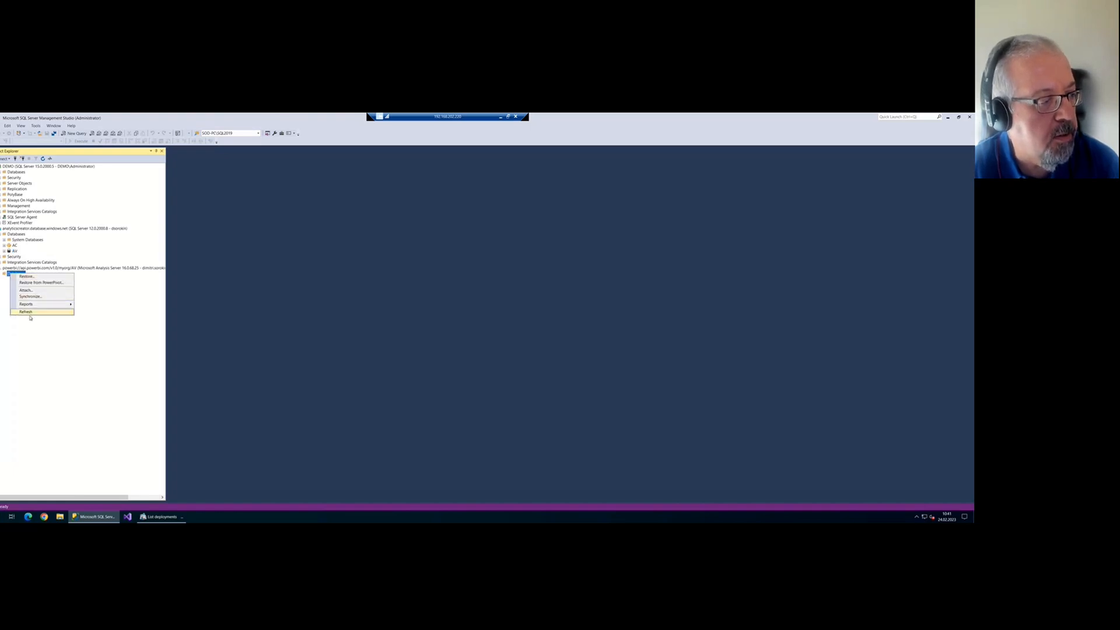
click(31, 318)
right_click(19, 279)
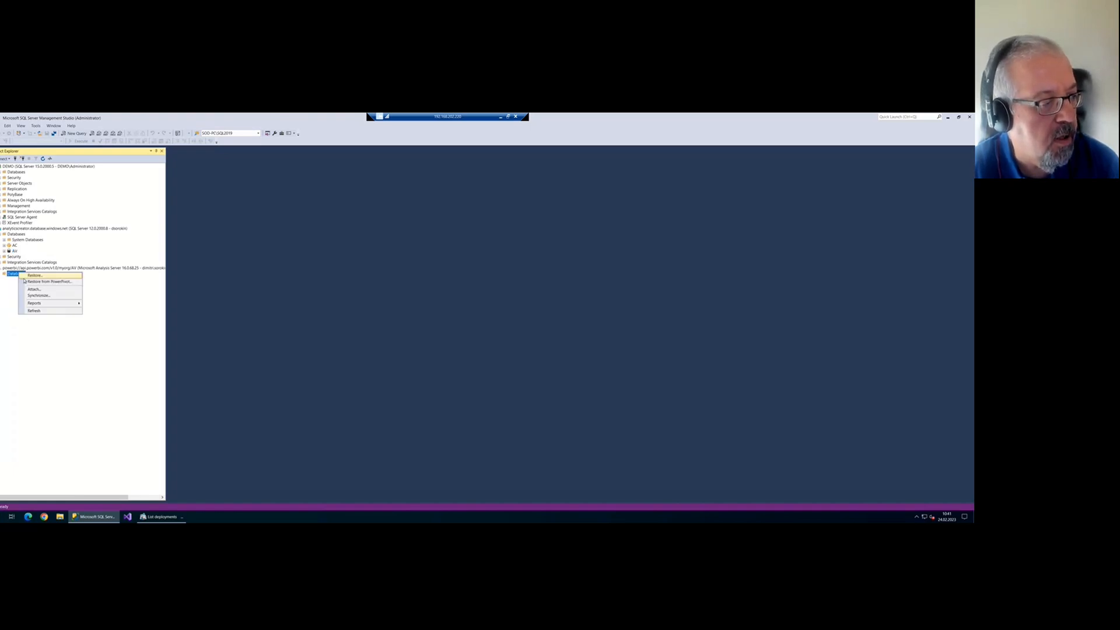
click(43, 304)
click(3, 273)
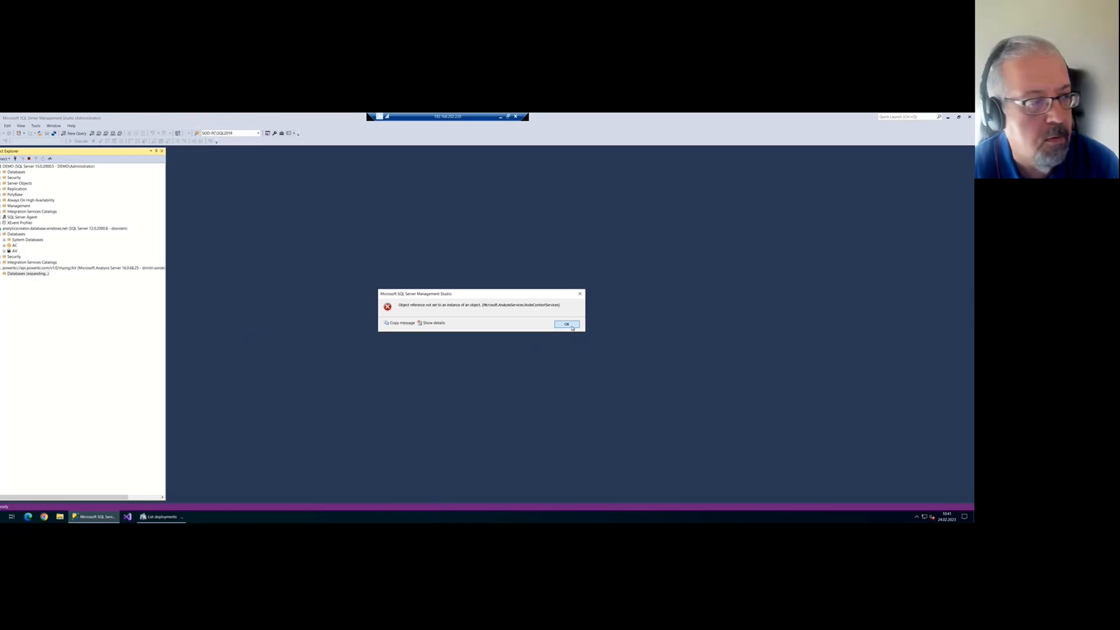
click(566, 325)
Disconnect and reconnect the Power BI workspace server, then refresh its databases list
right_click(43, 268)
click(65, 279)
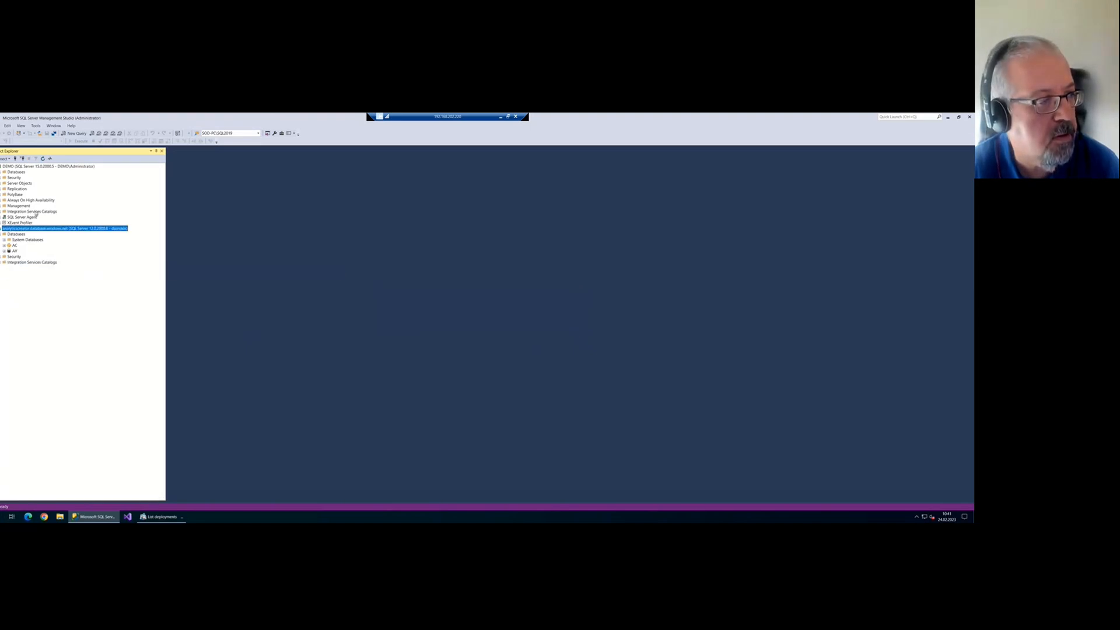
click(6, 159)
click(23, 172)
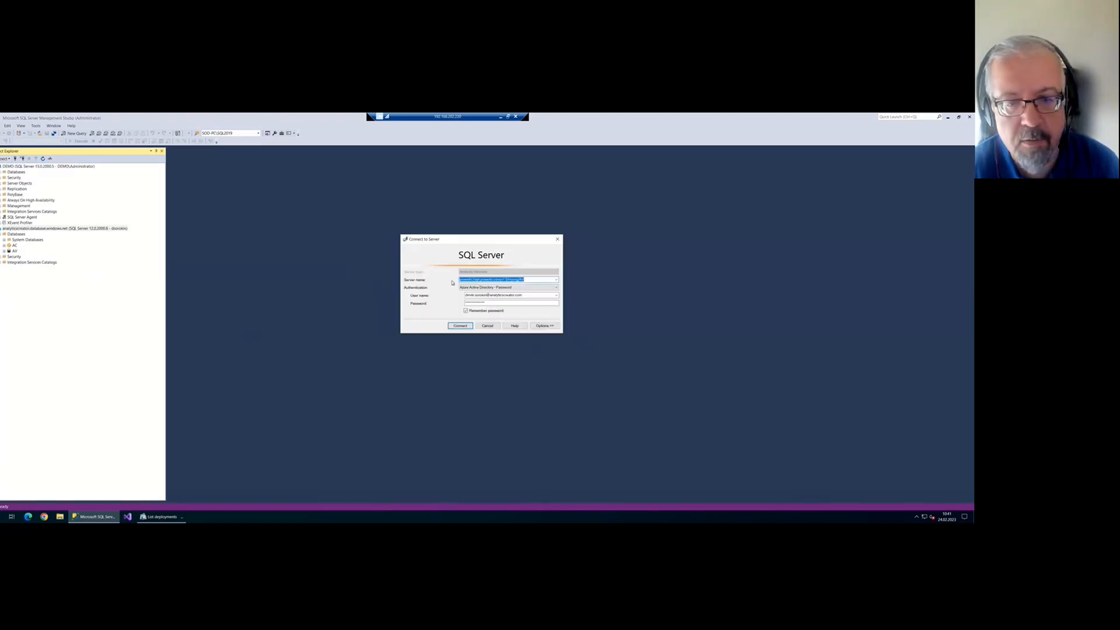
click(451, 323)
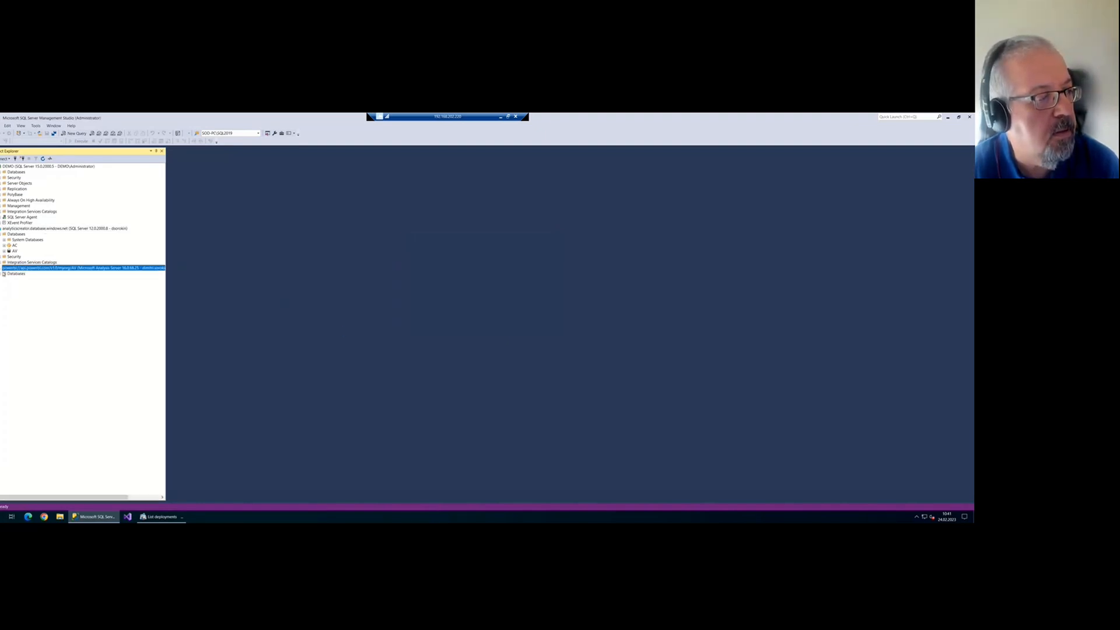
click(0, 274)
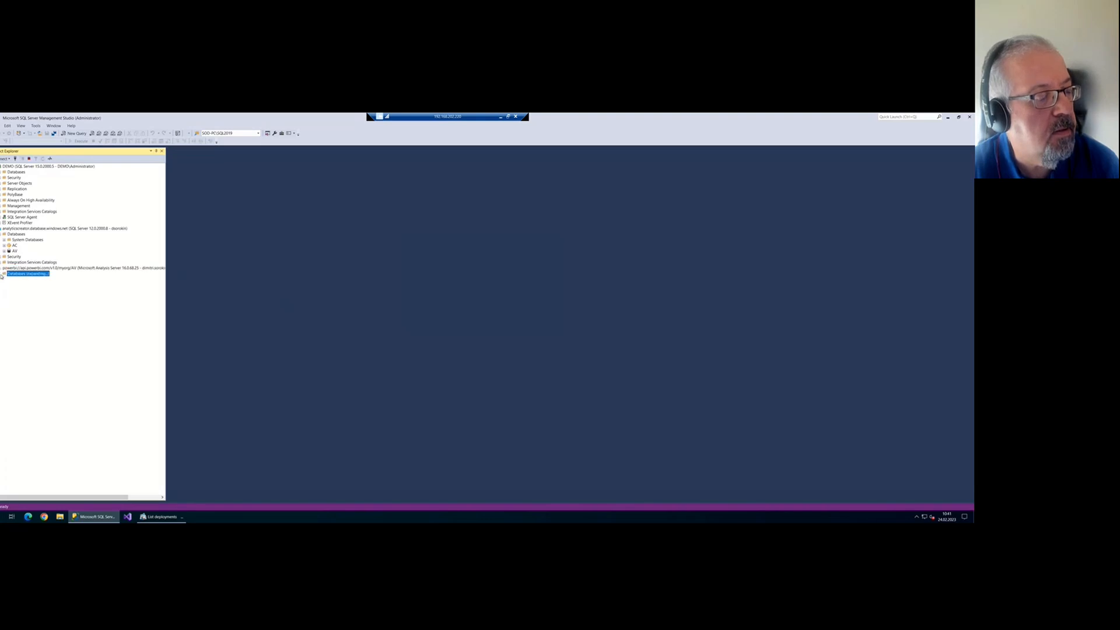
right_click(17, 274)
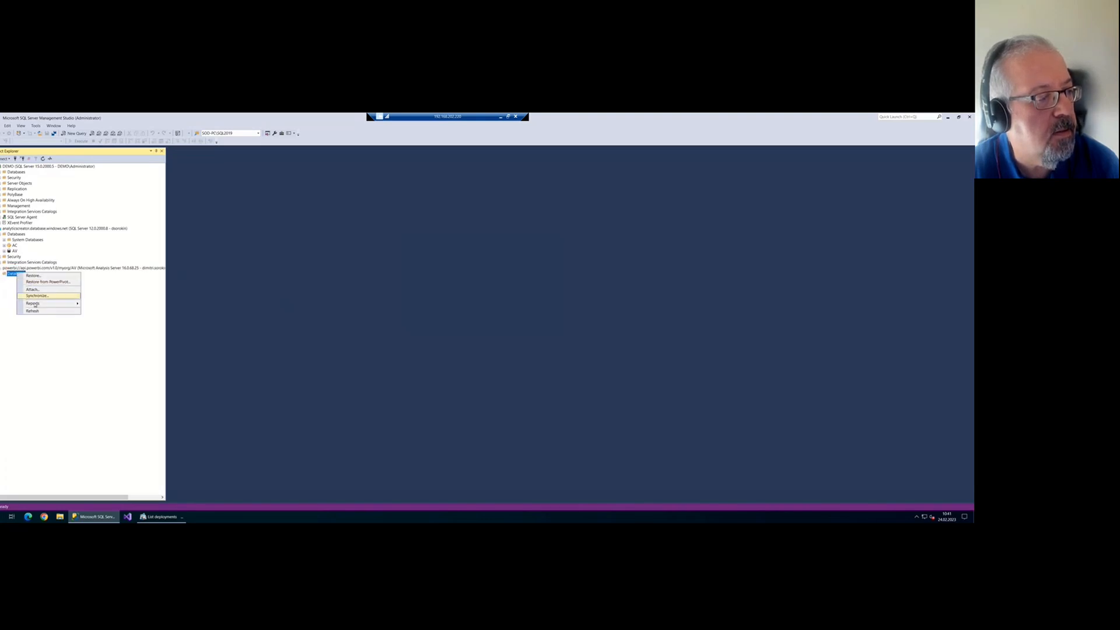
click(36, 314)
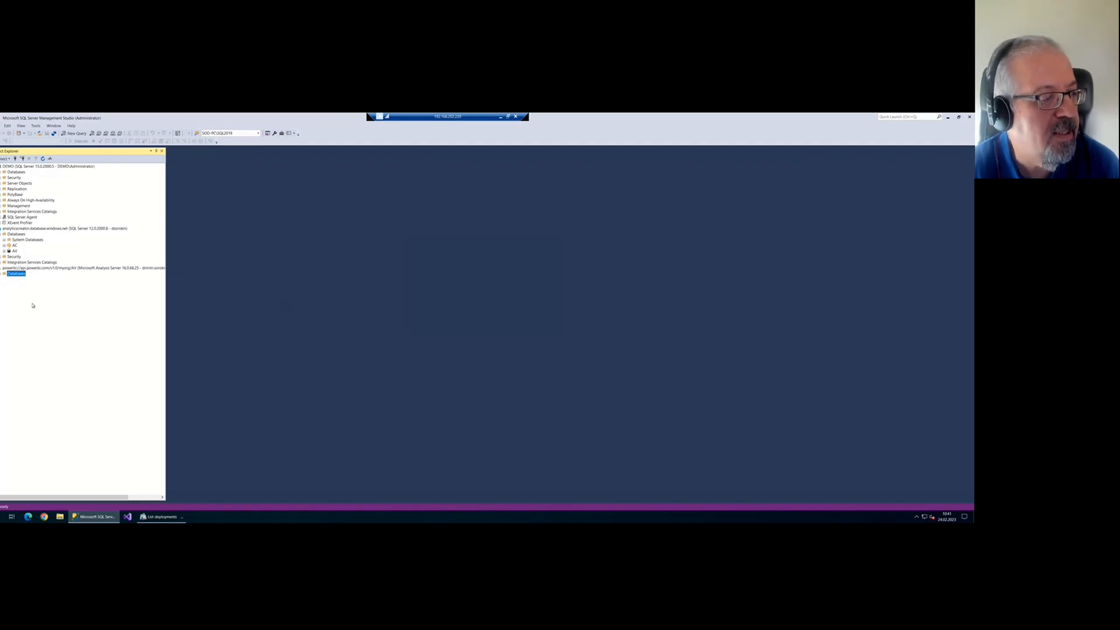
Open the Power BI service in a new browser window from the Microsoft bookmarks folder
click(43, 516)
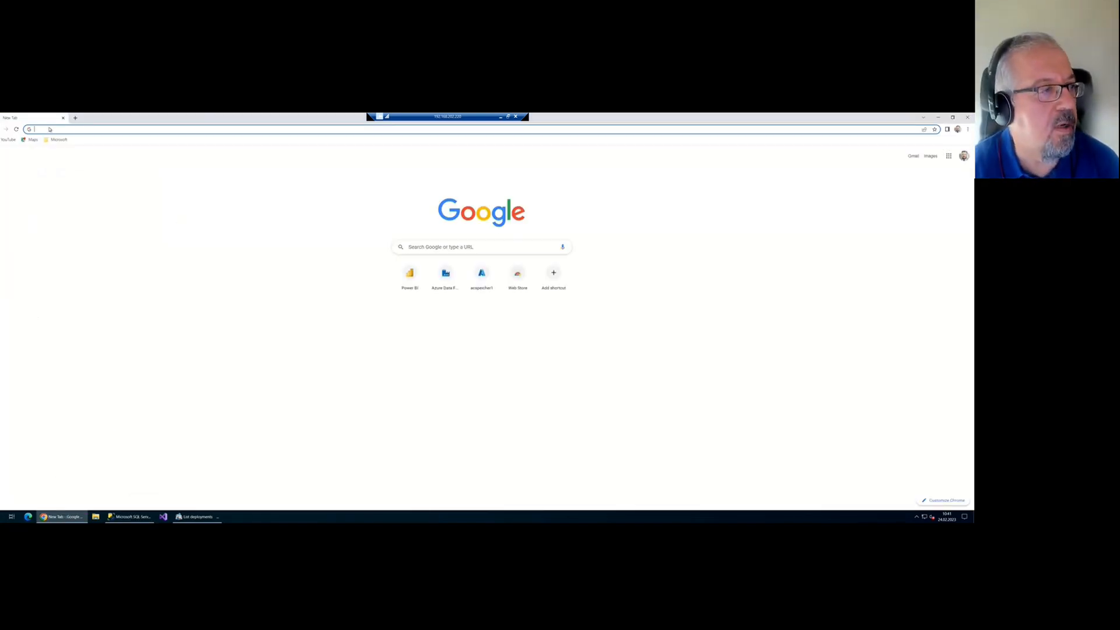
click(63, 140)
click(74, 163)
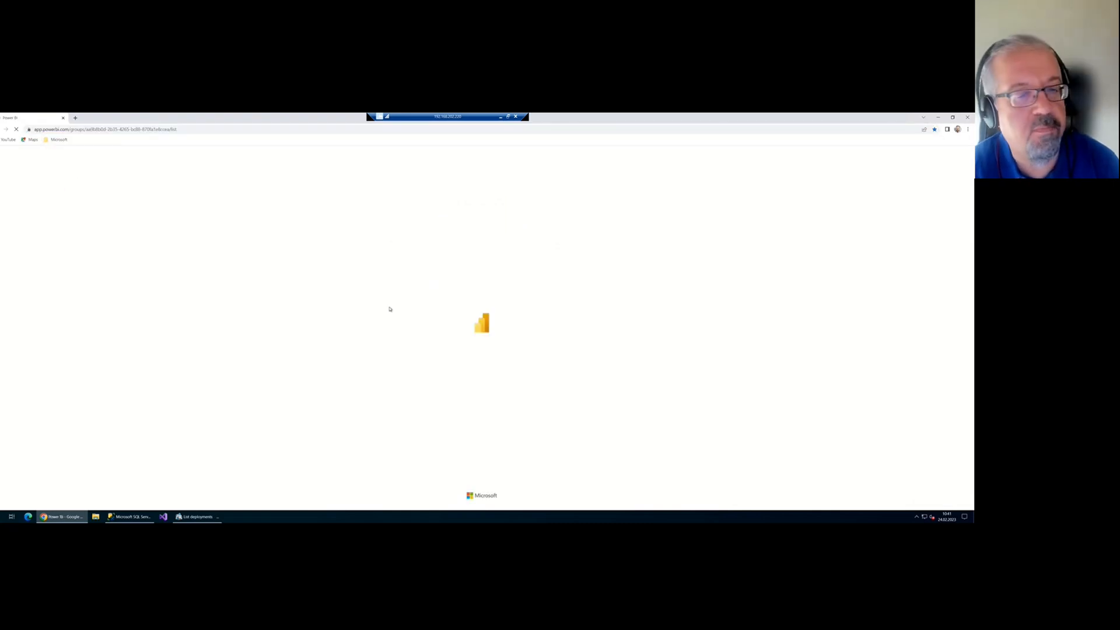
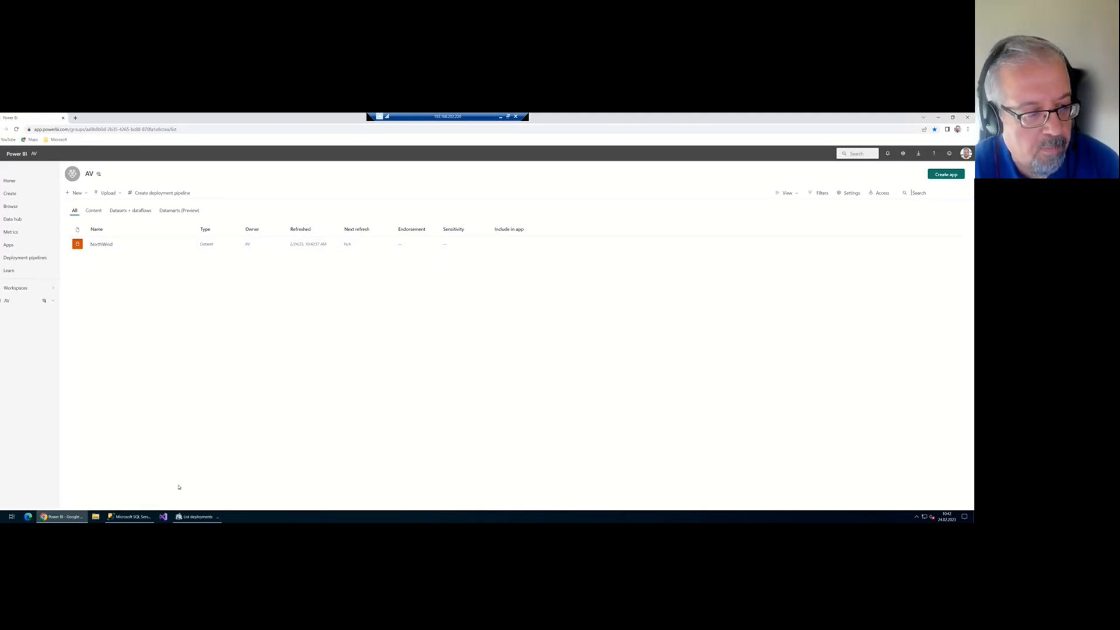
Bring SQL Server Management Studio forward and narrow its Object Explorer panel
mouse_move(82, 517)
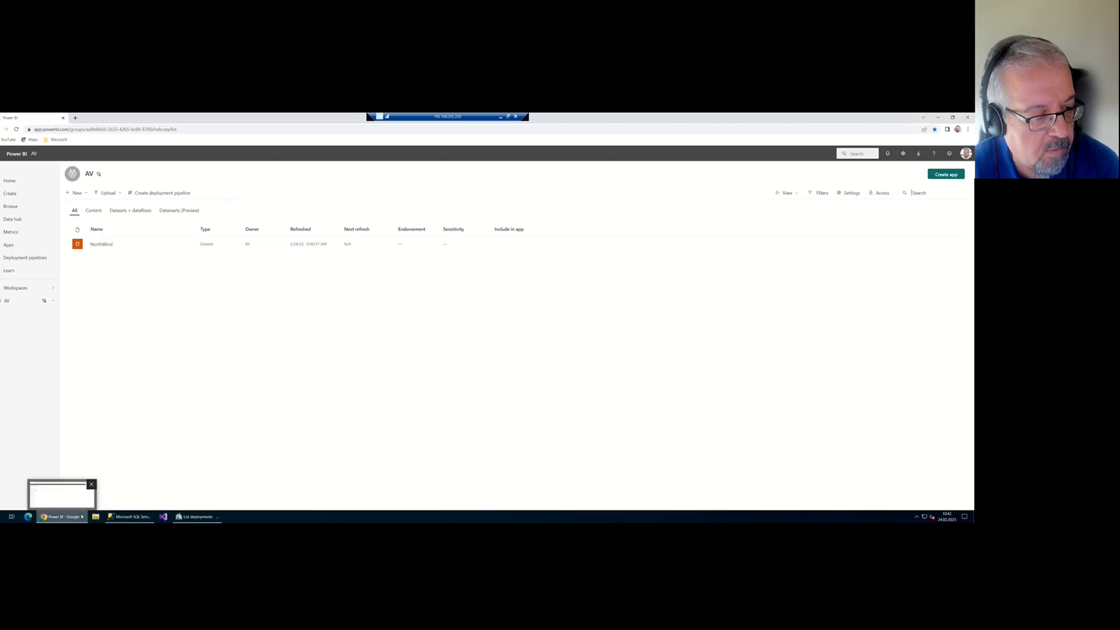
click(129, 516)
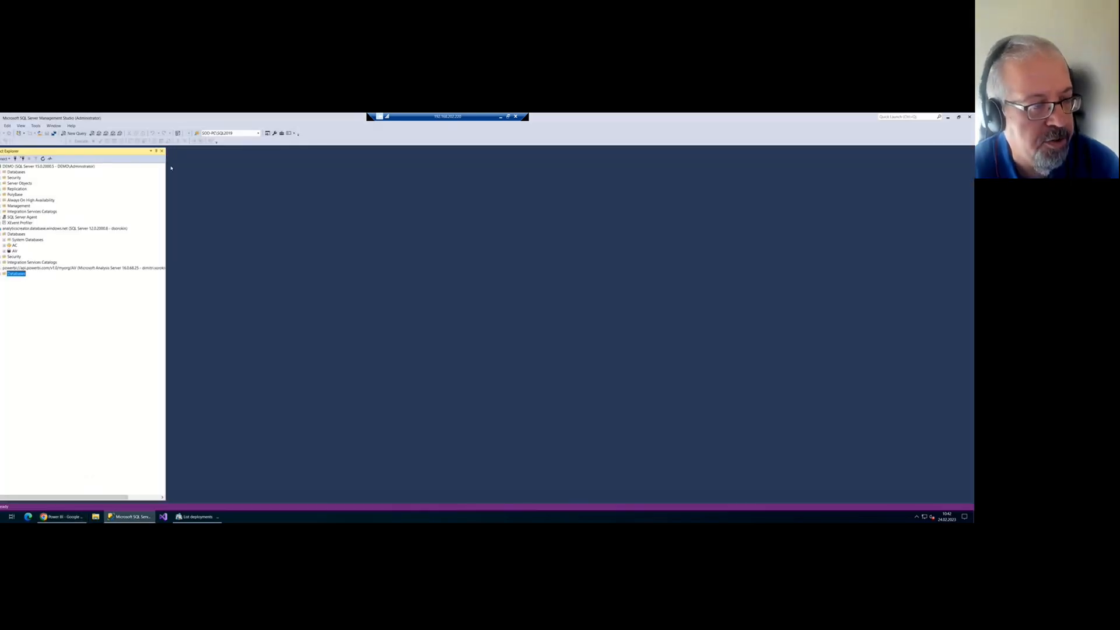
drag(165, 182, 142, 182)
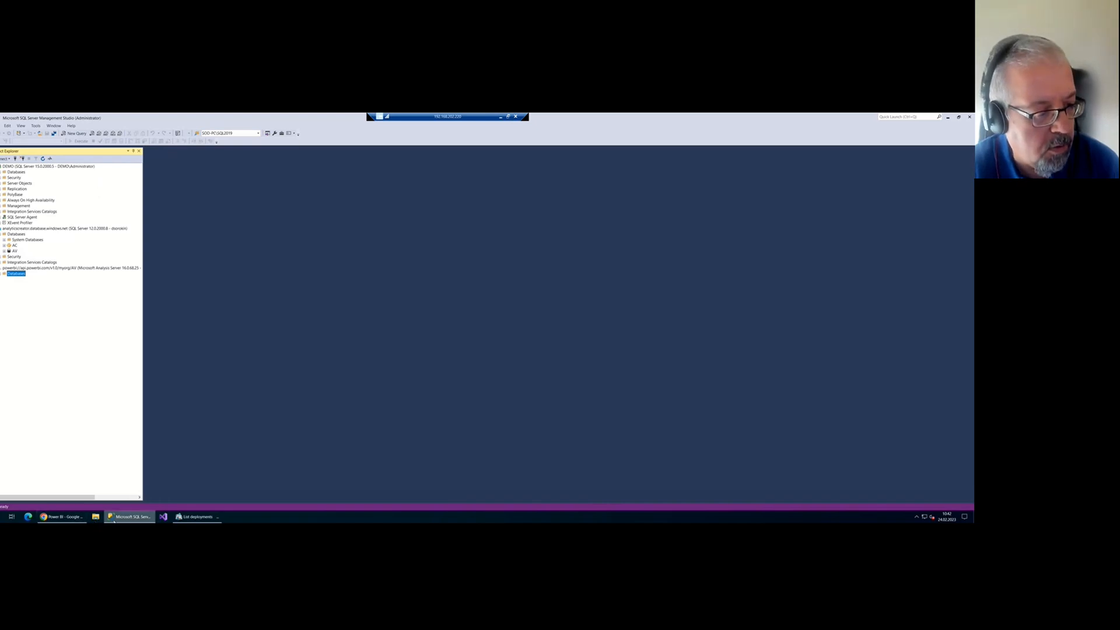
Back in Chrome, open Azure Data Factory from the Microsoft bookmarks folder
click(62, 516)
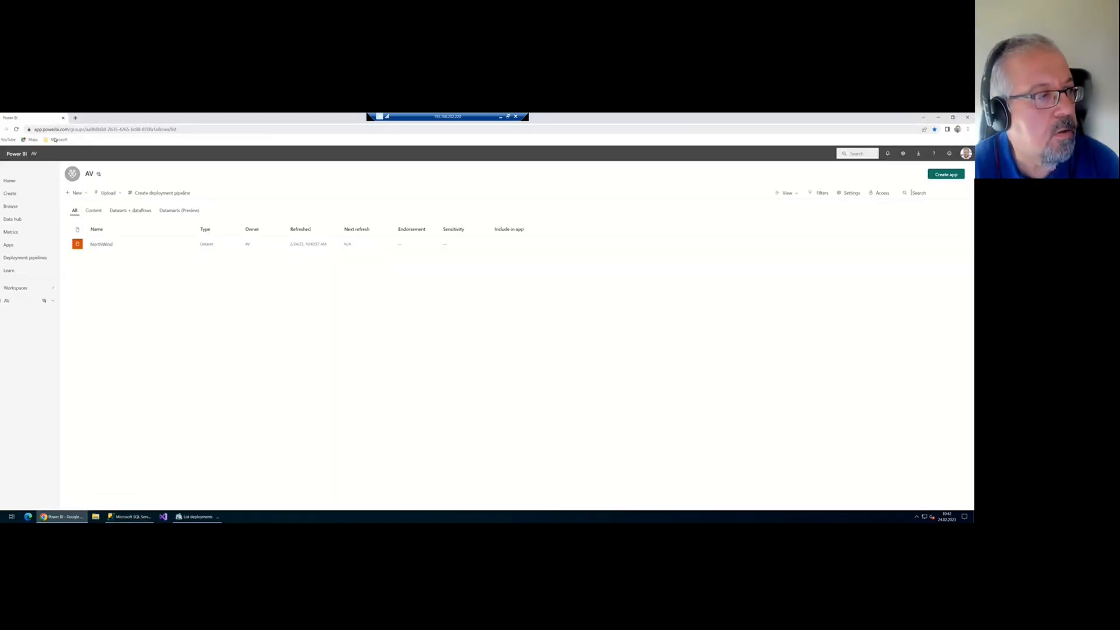
click(54, 140)
click(76, 163)
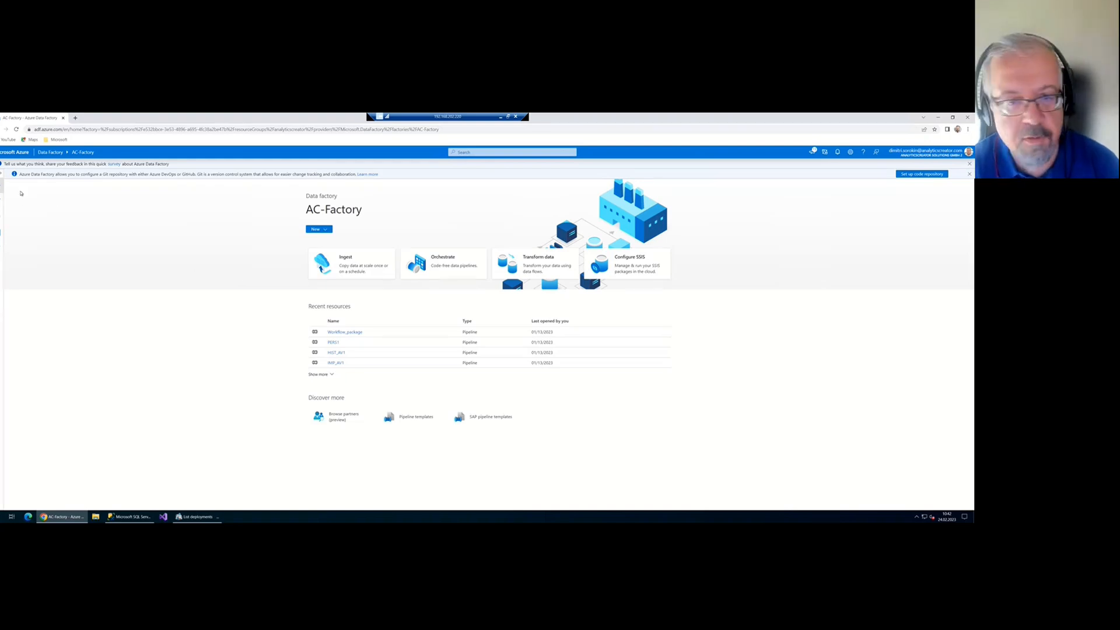
Browse AC-Factory's Author resources and Manage > Integration runtimes, then switch back to SSMS
click(1, 200)
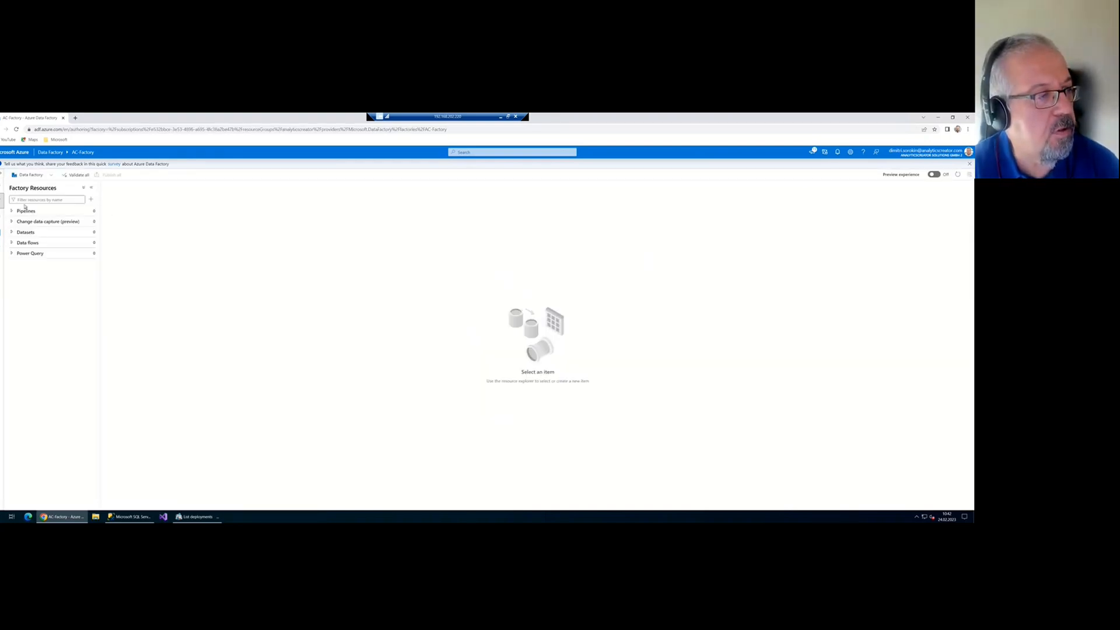
drag(102, 217, 122, 217)
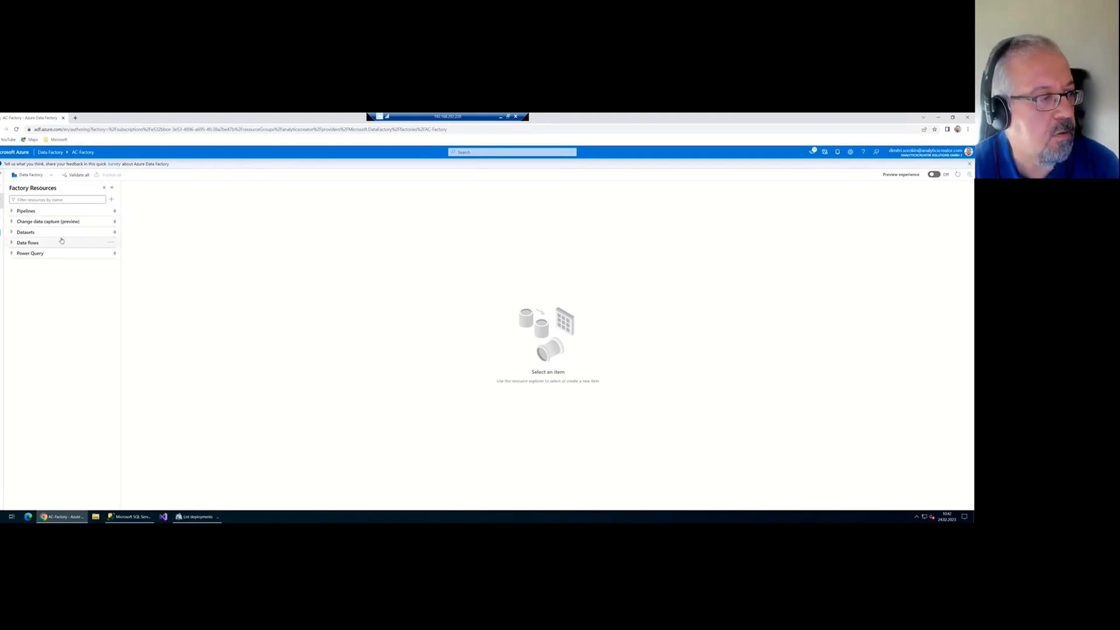
click(2, 232)
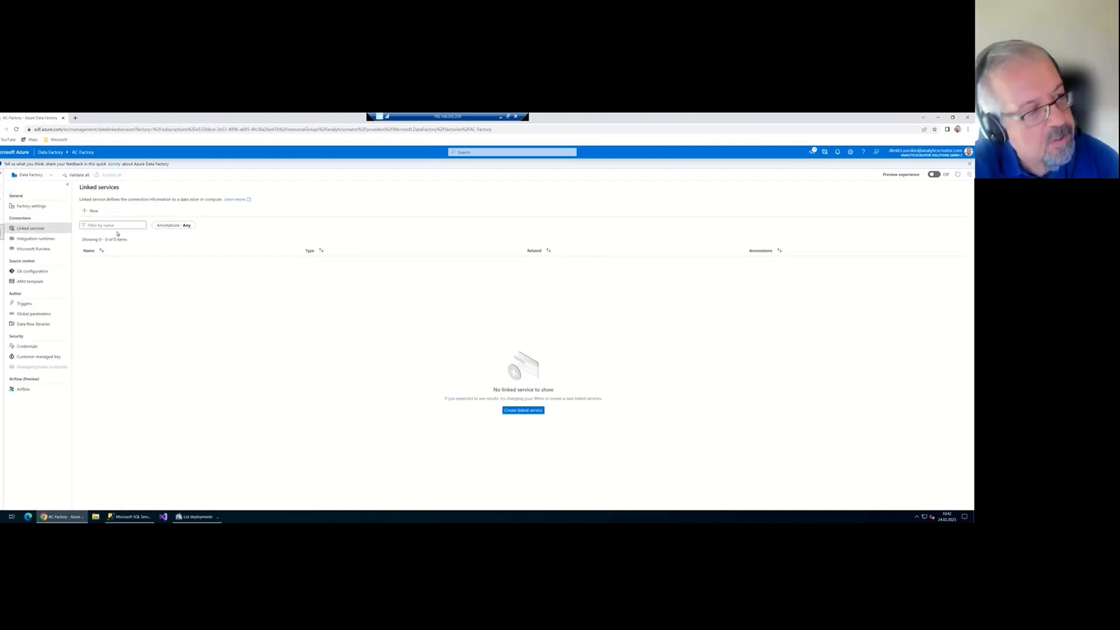
click(35, 239)
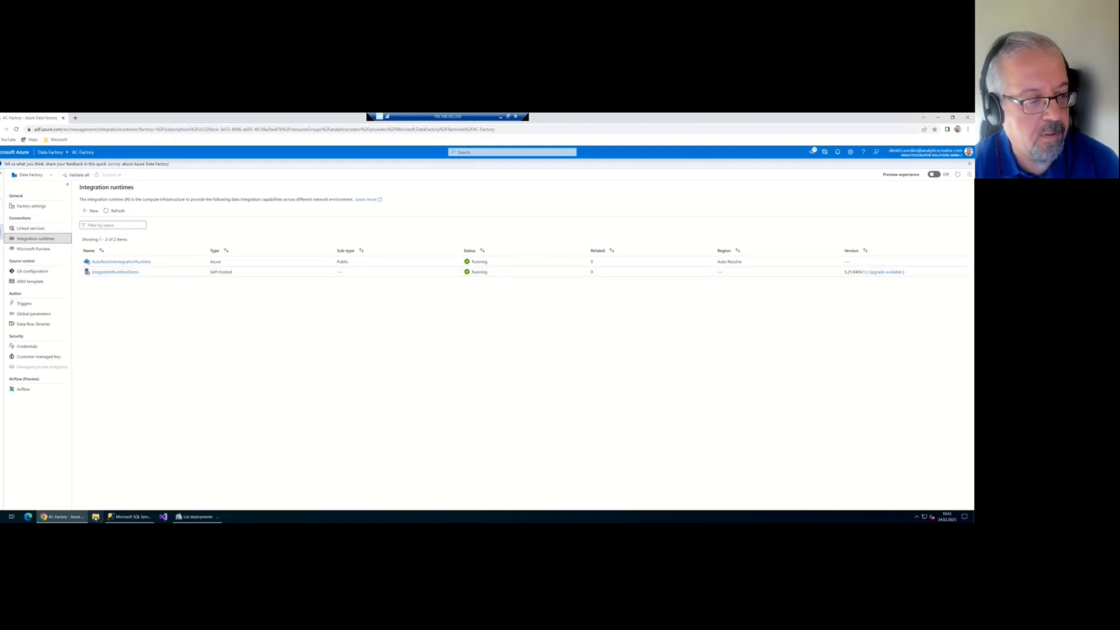
click(130, 518)
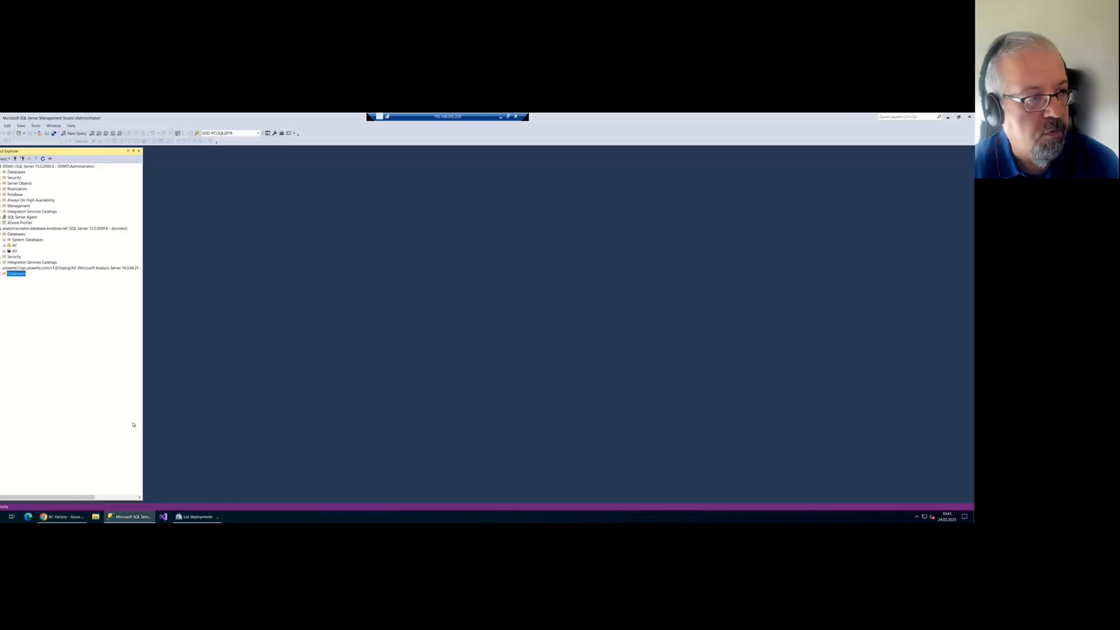
Expand the DEMO server's Databases, collapse dwh_DemoDWH, and return to the integration runtimes in Chrome
click(2, 172)
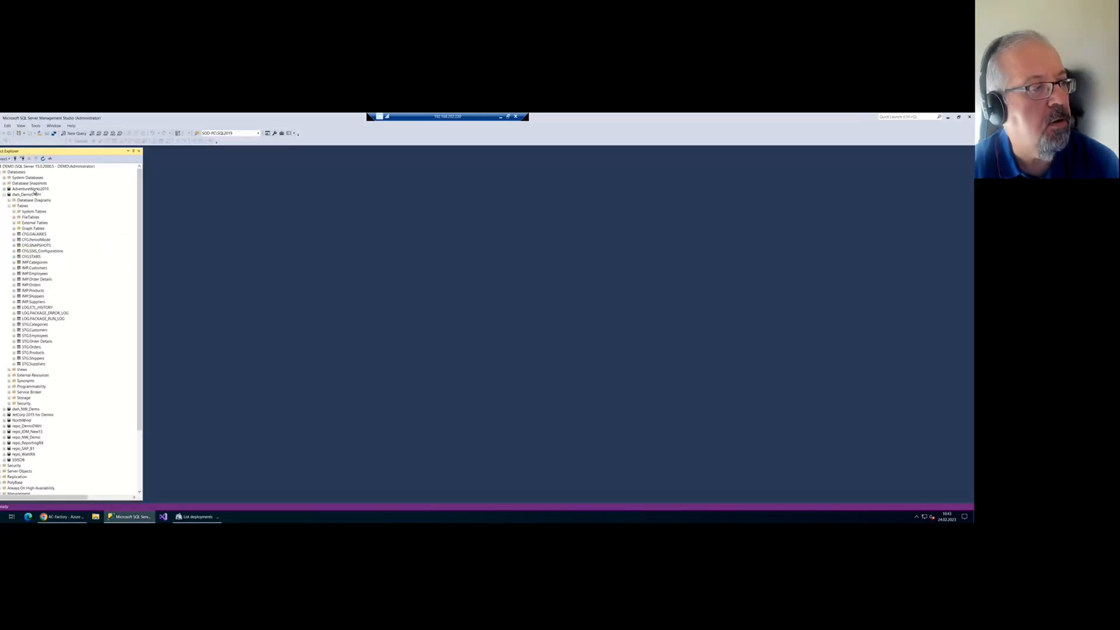
click(9, 196)
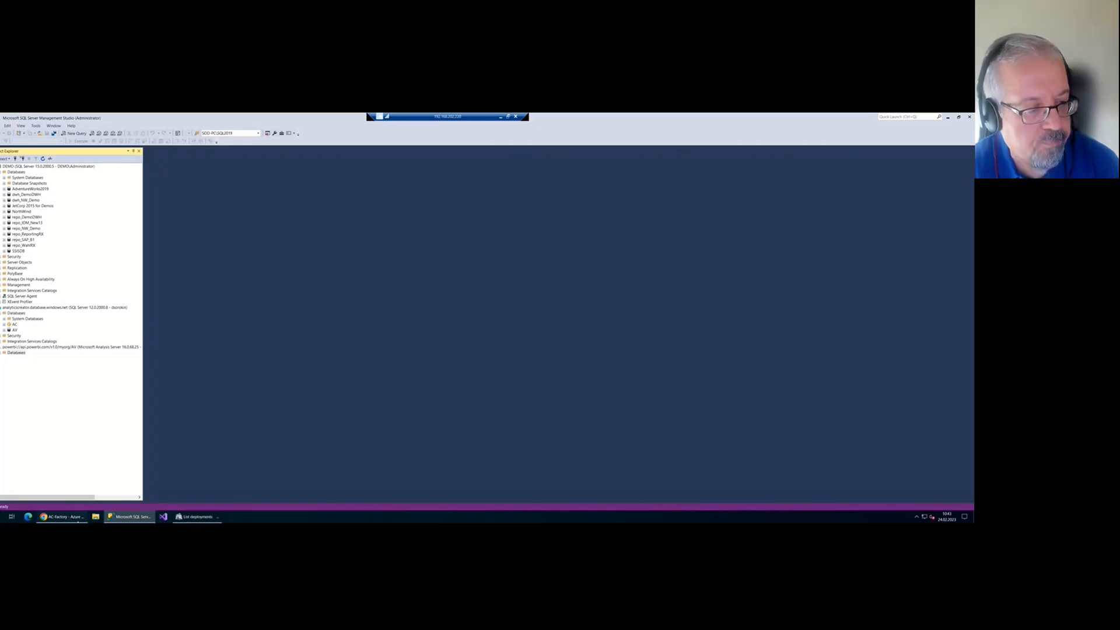
click(61, 517)
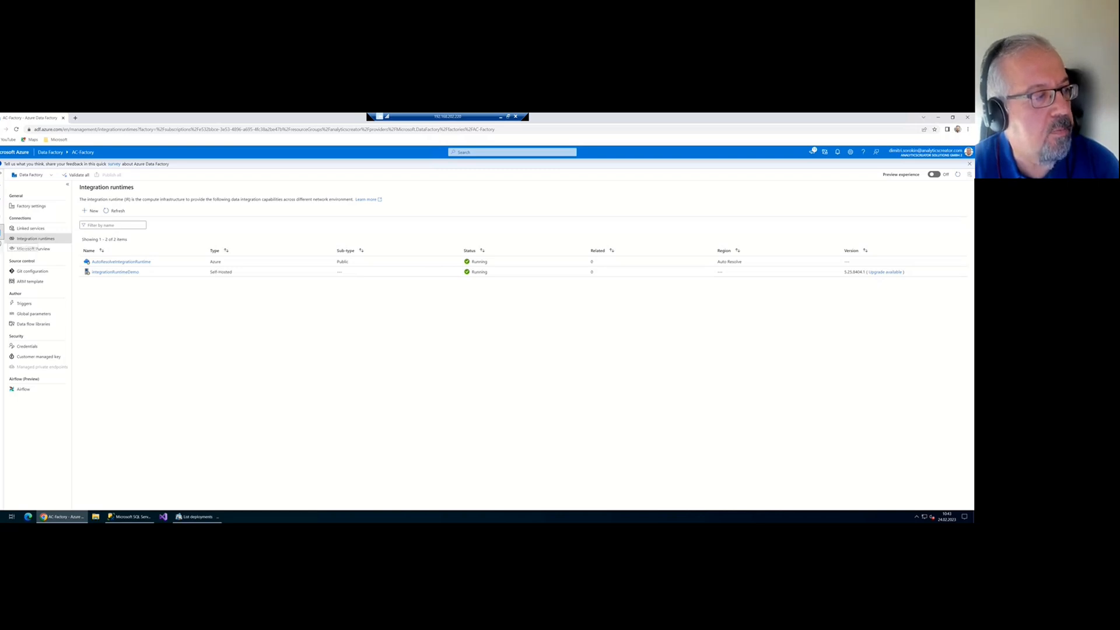
Check Monitor, then under Manage > ARM template choose Import ARM template
click(2, 216)
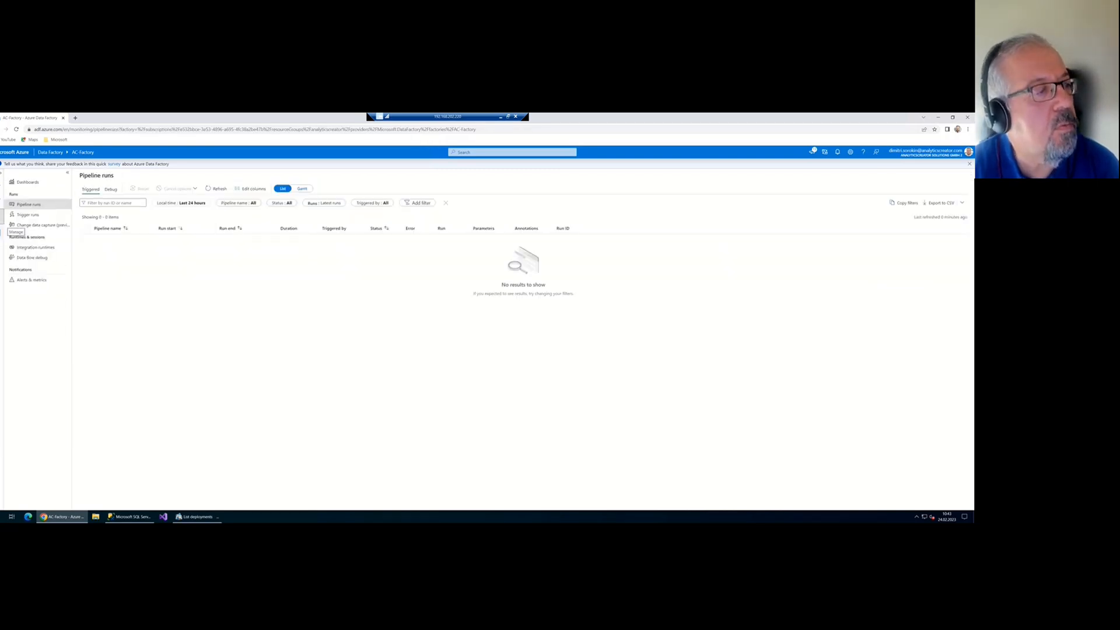
click(2, 231)
click(35, 281)
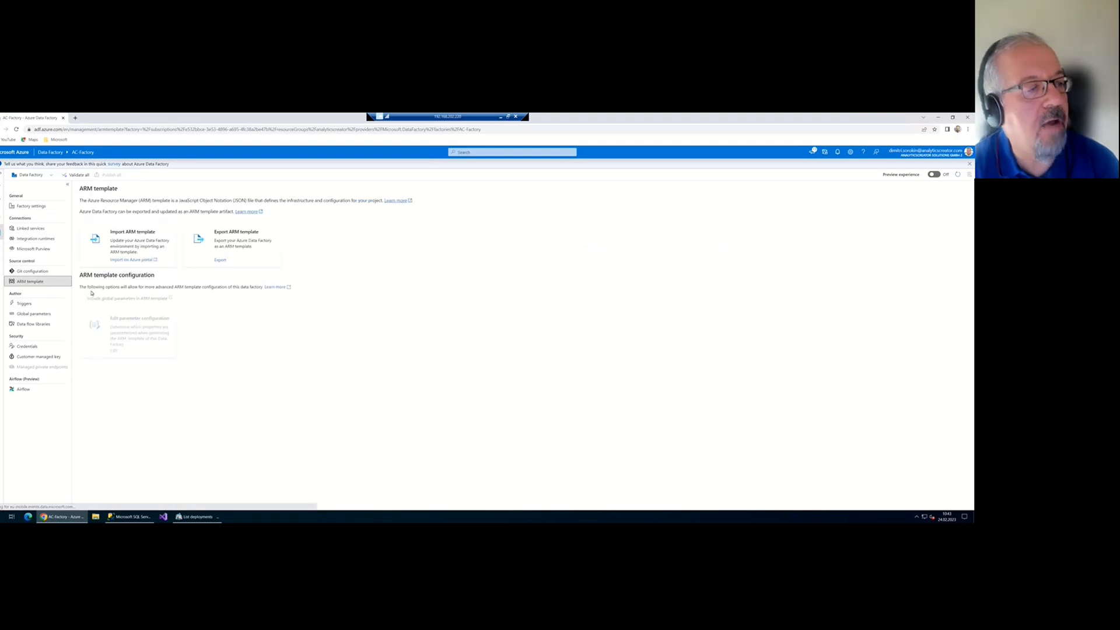
click(128, 241)
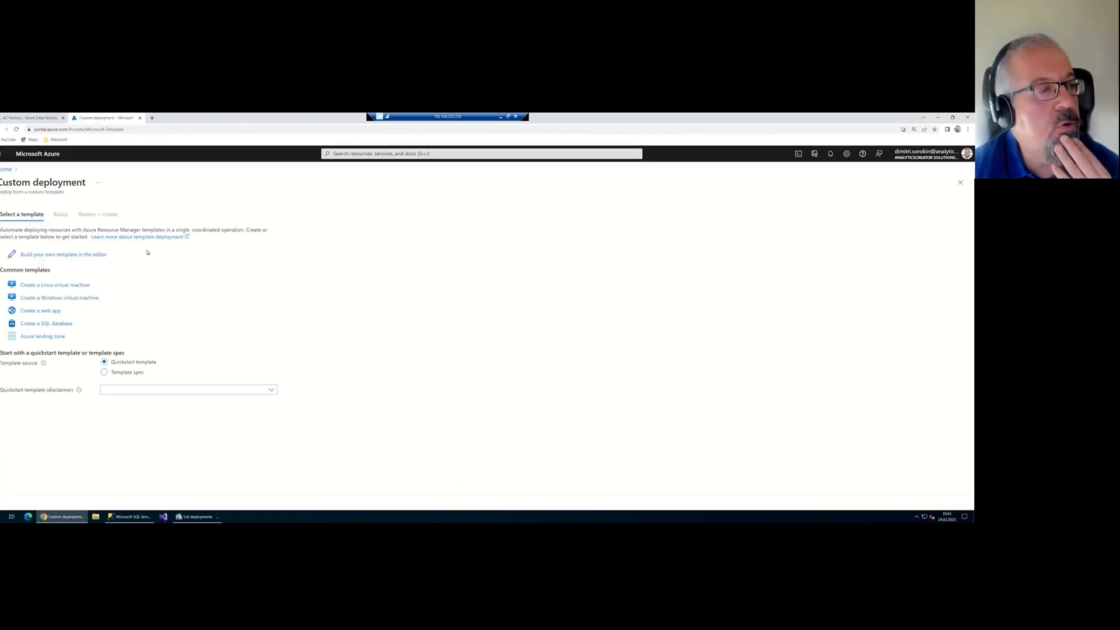
click(70, 257)
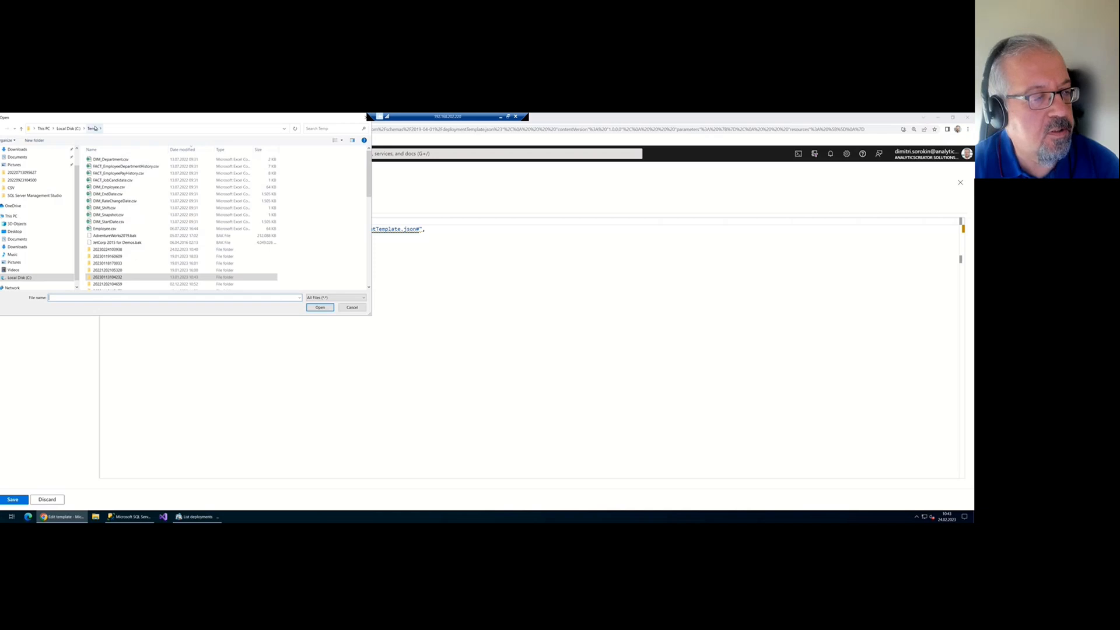
click(124, 252)
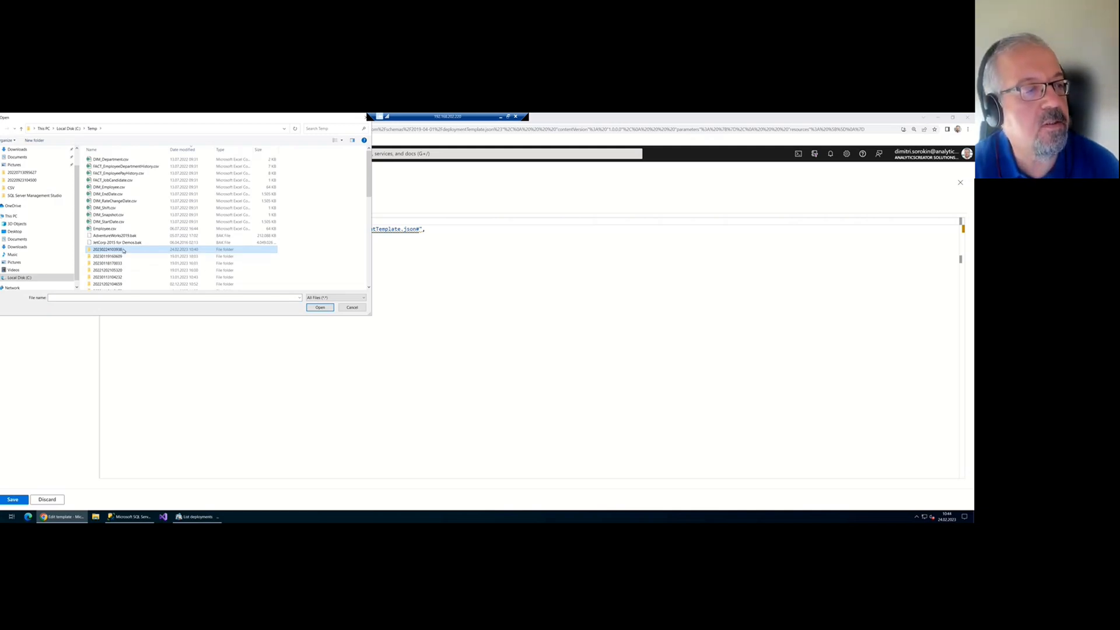
double_click(126, 251)
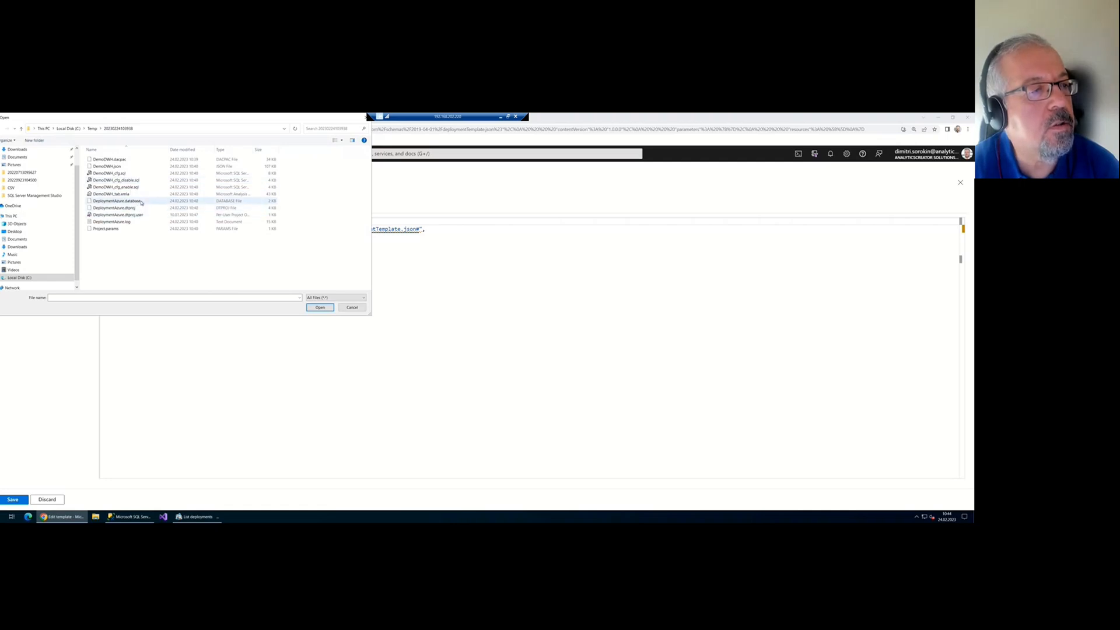
click(133, 167)
double_click(133, 167)
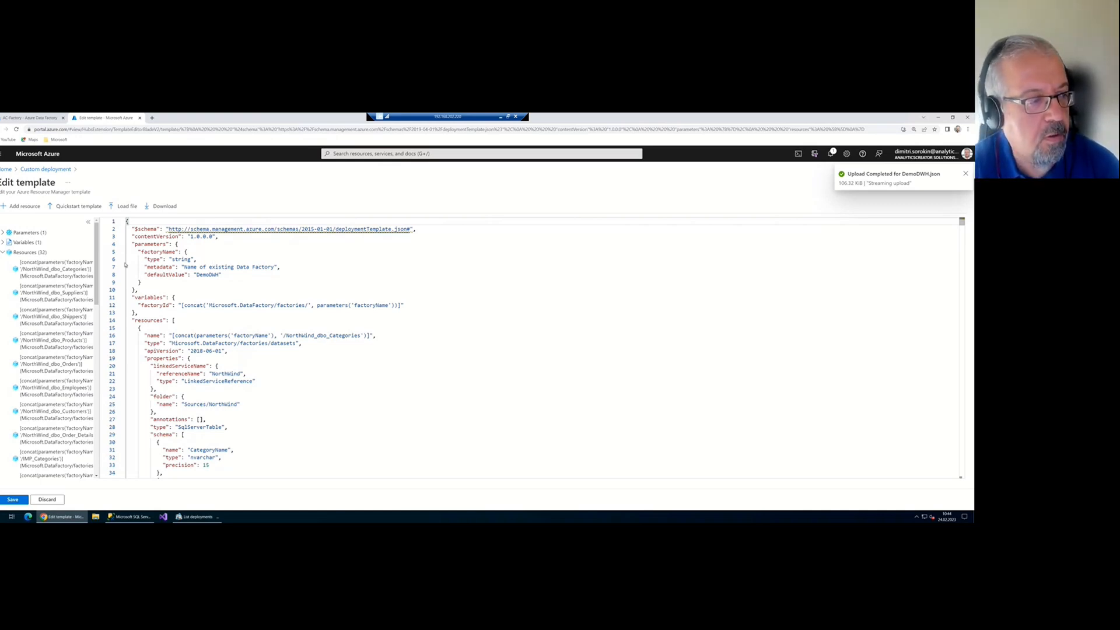
drag(96, 284, 100, 268)
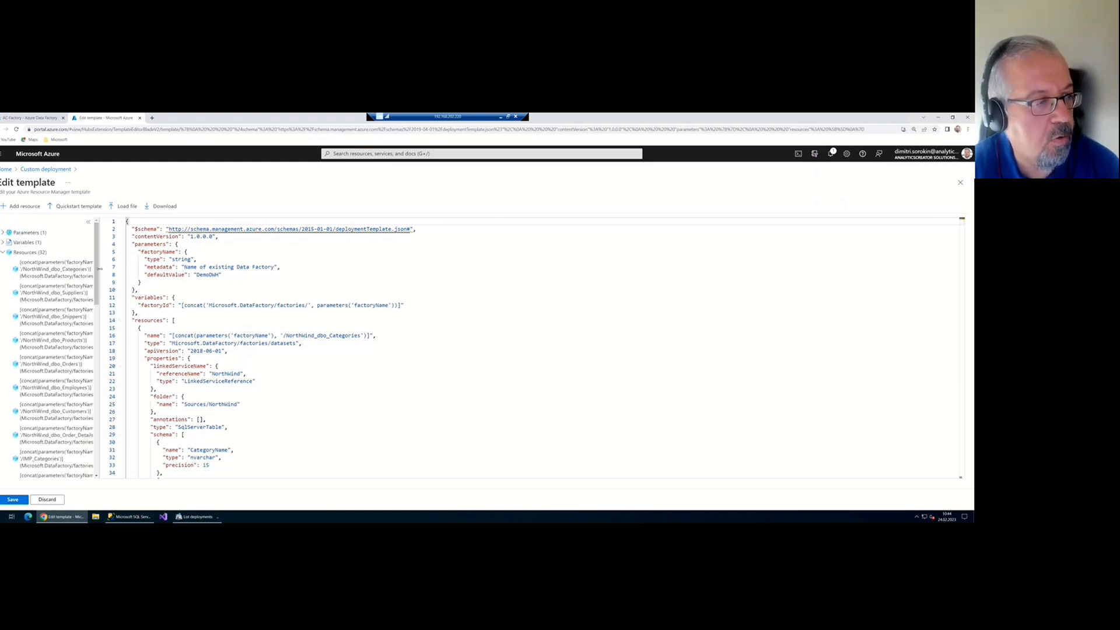
click(12, 499)
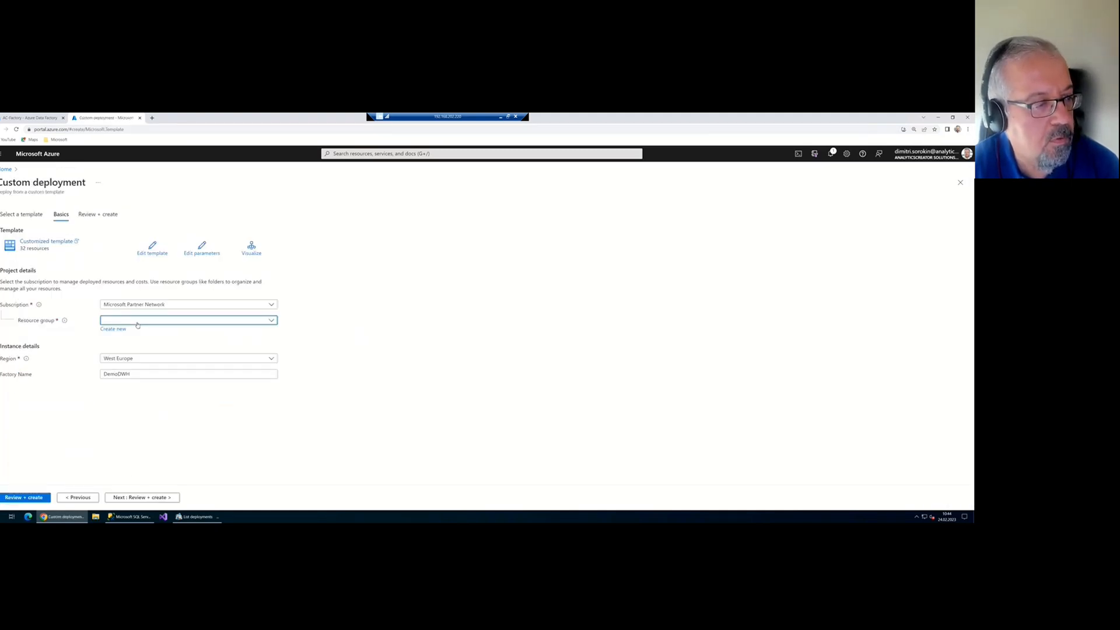
Deploy the template into the analyticscreator resource group with factory name AC-Factory
click(133, 321)
click(135, 348)
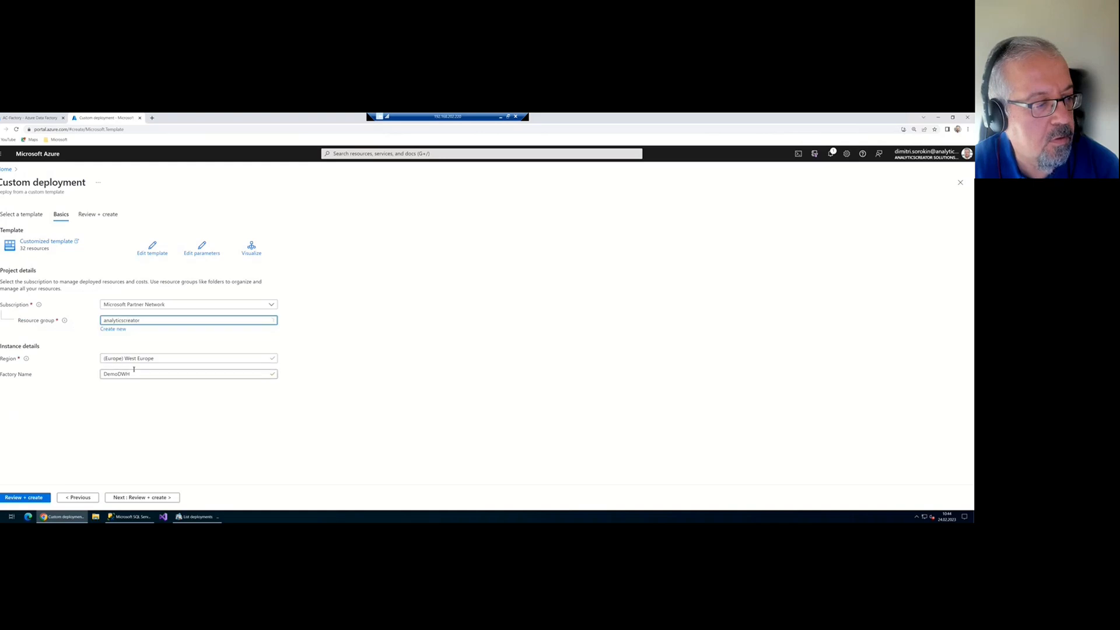
click(139, 375)
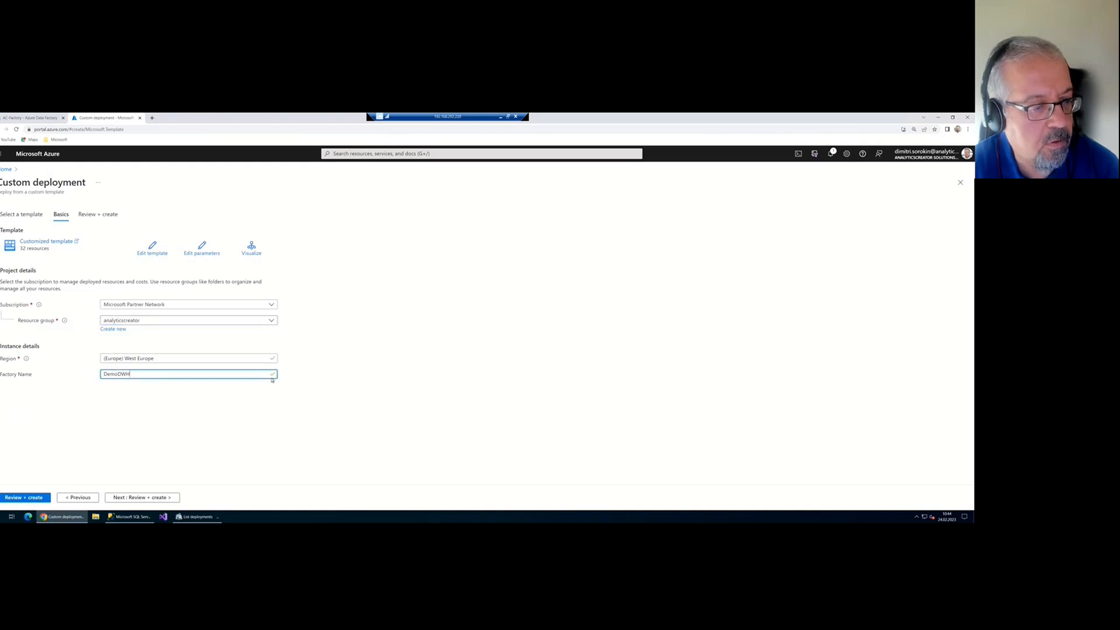
drag(174, 376, 83, 371)
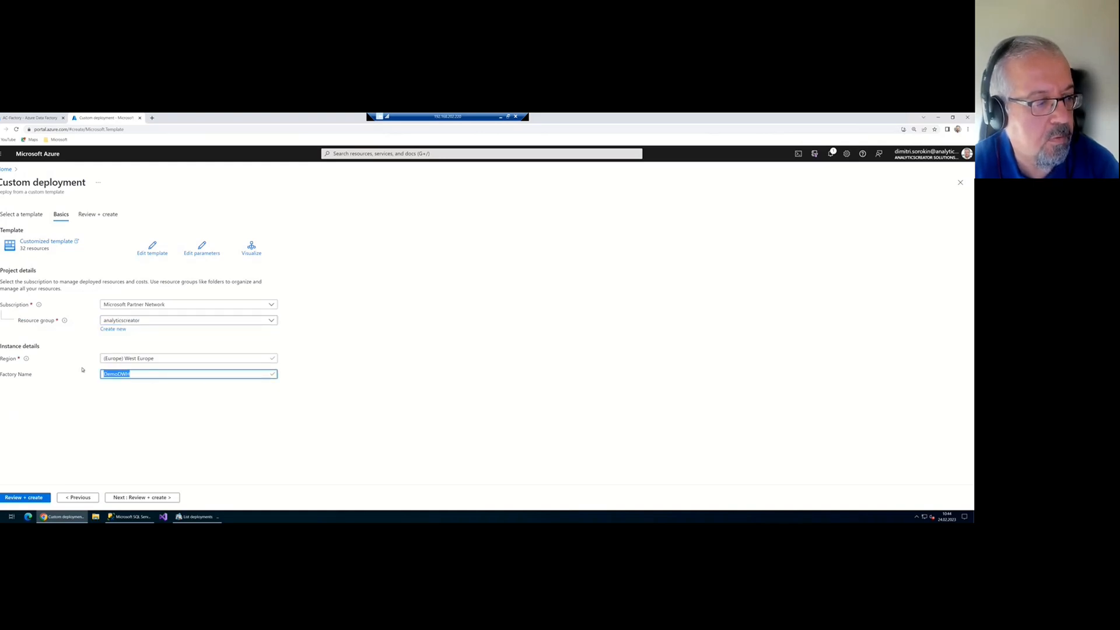
key(Delete)
click(138, 374)
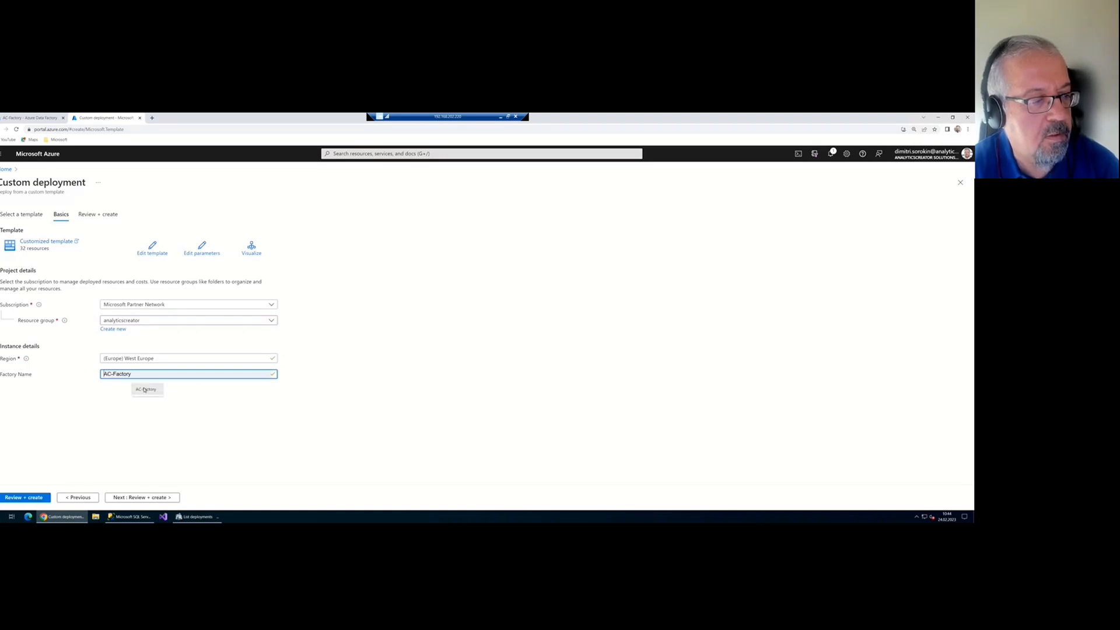
click(145, 389)
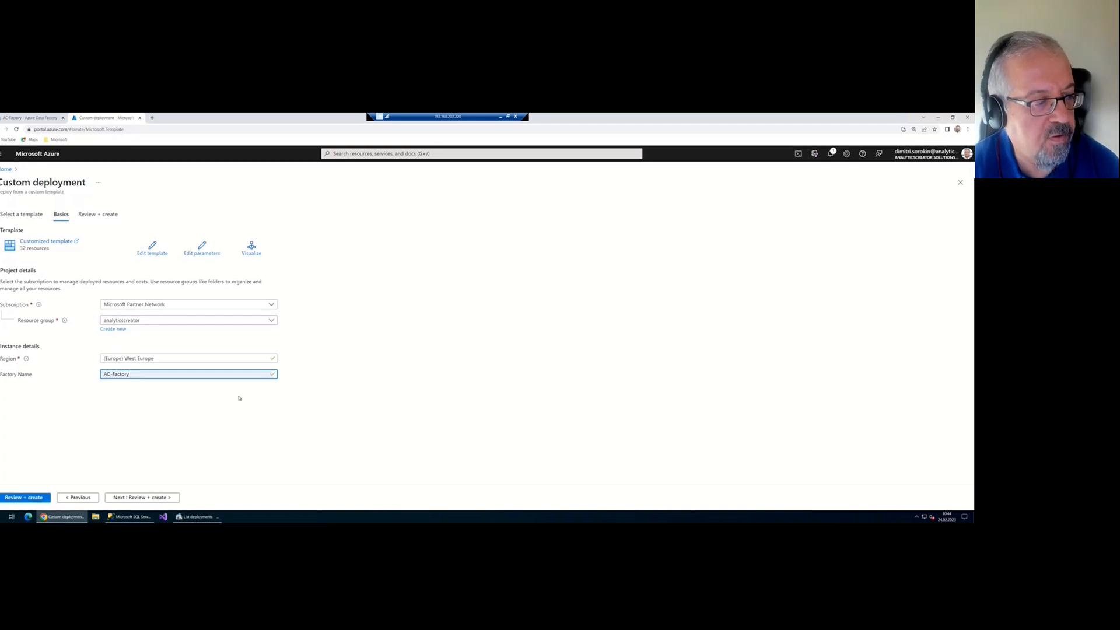
click(35, 497)
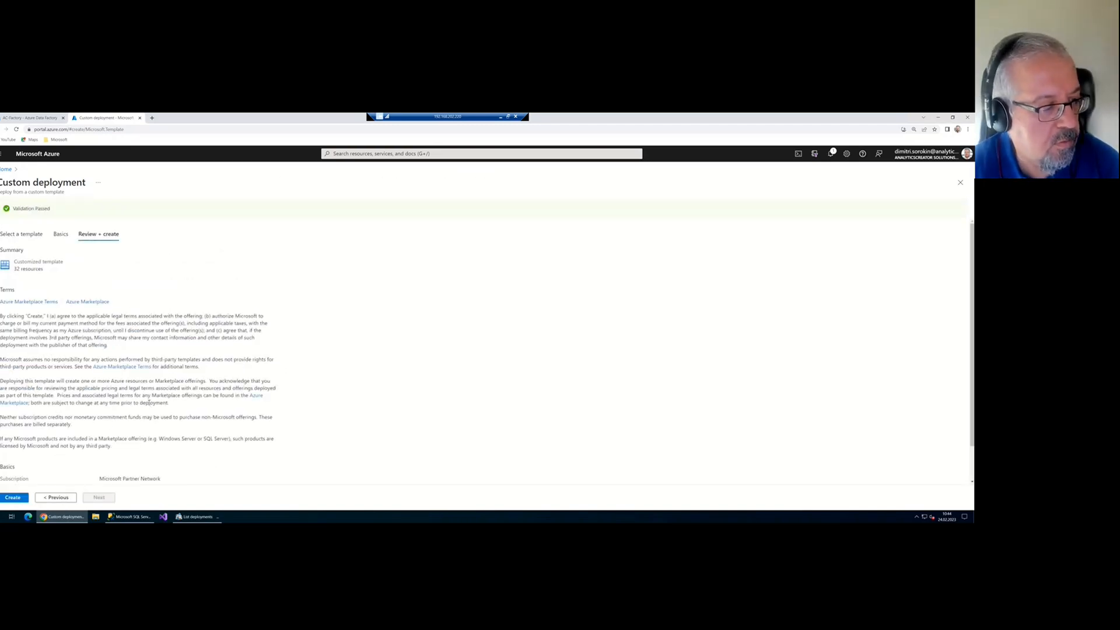
click(16, 498)
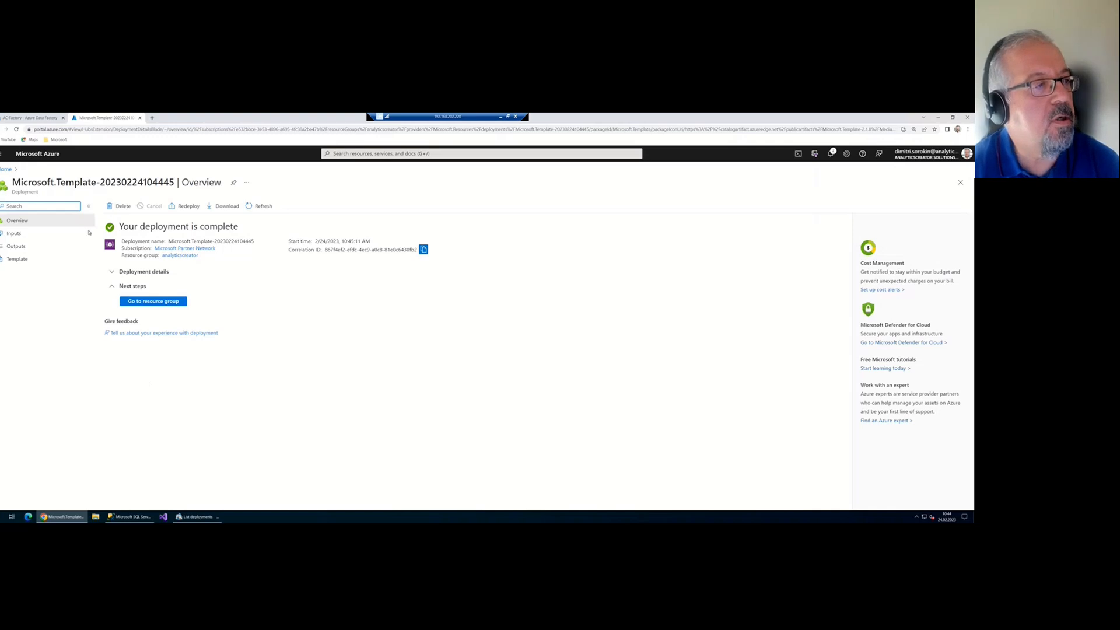
Open AC-Factory from the bookmarks in Author view, expand Pipelines, and widen the resources panel
click(58, 139)
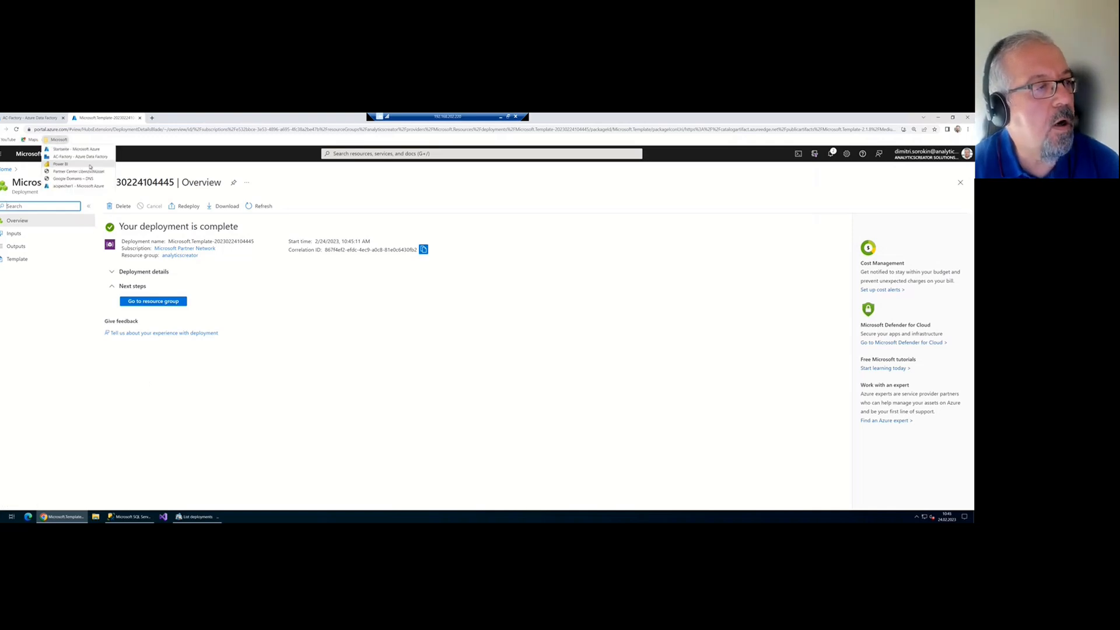
click(97, 157)
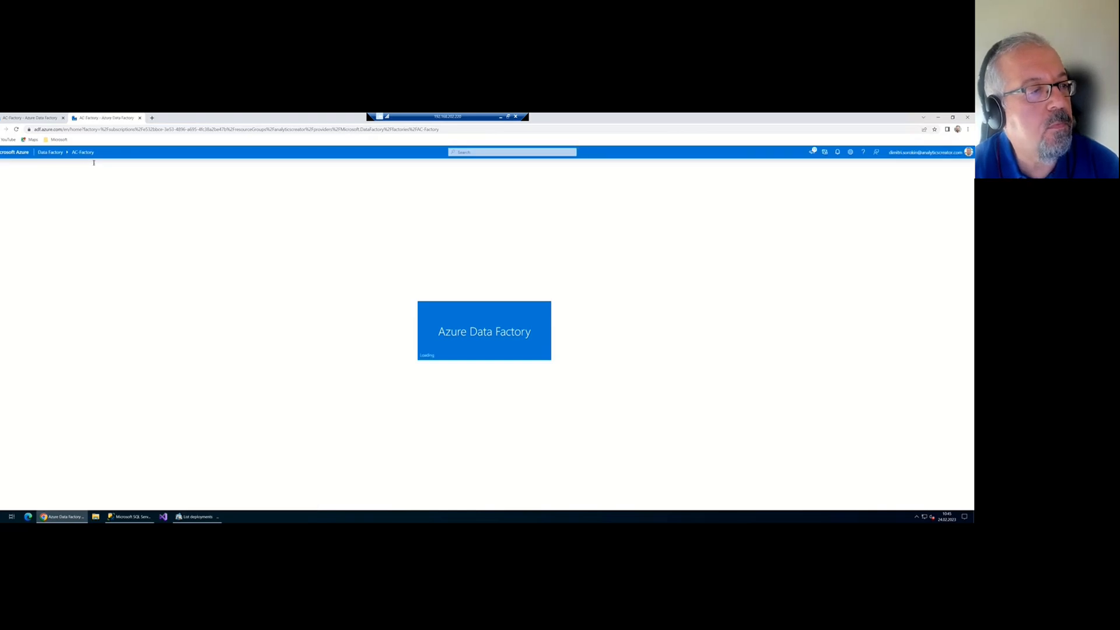
click(13, 199)
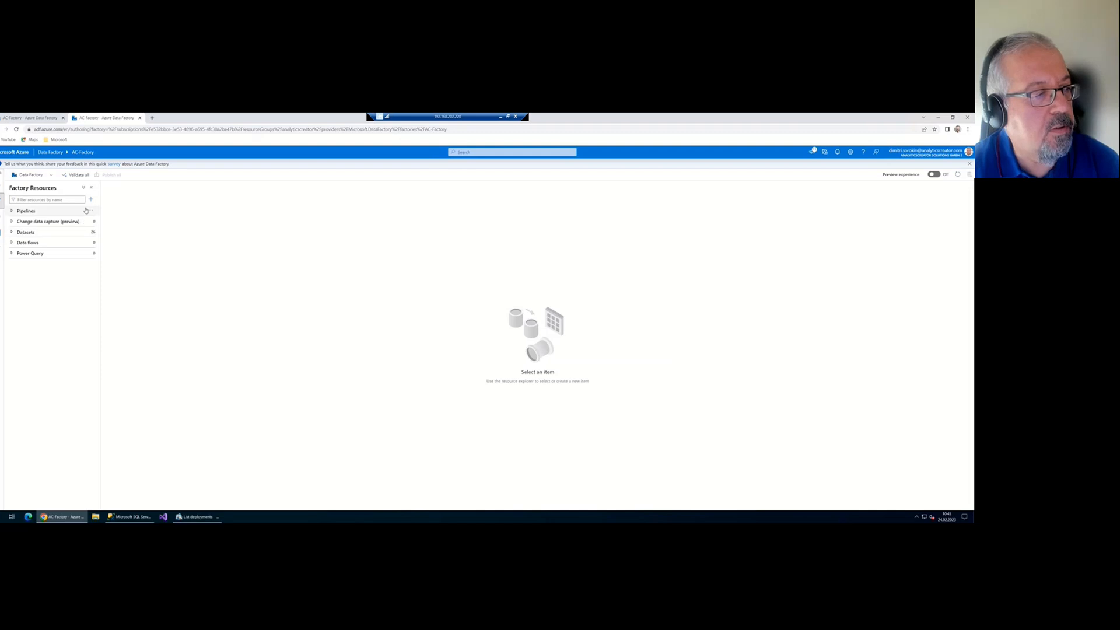
click(13, 211)
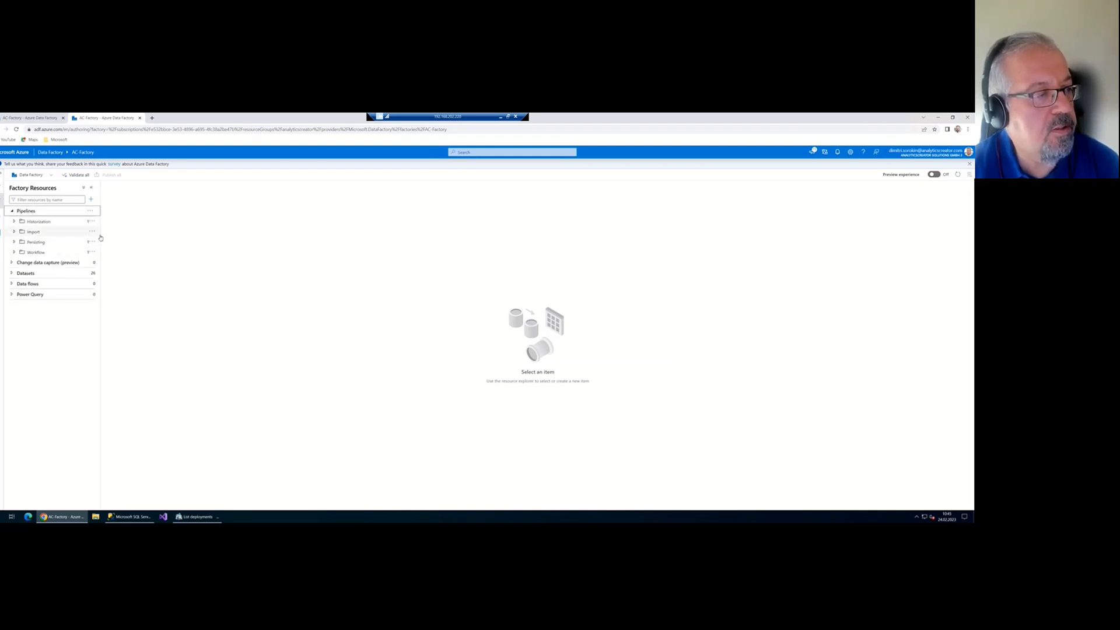
drag(101, 242, 163, 240)
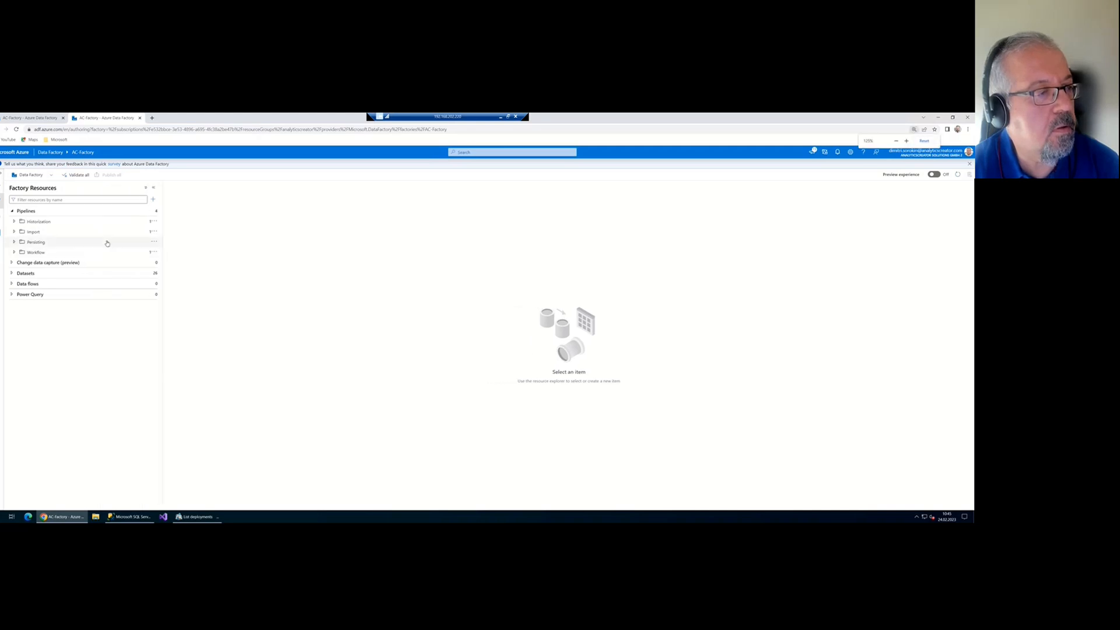
key(ctrl+plus)
key(ctrl+plus)
key(ctrl+plus)
key(ctrl+plus)
key(ctrl+plus)
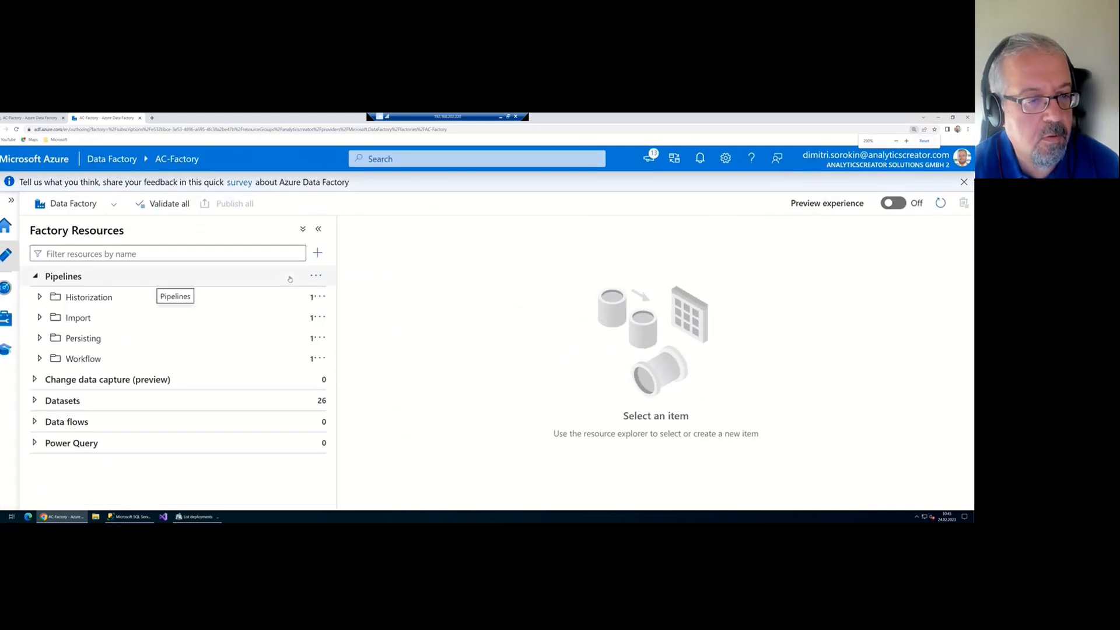
key(ctrl+minus)
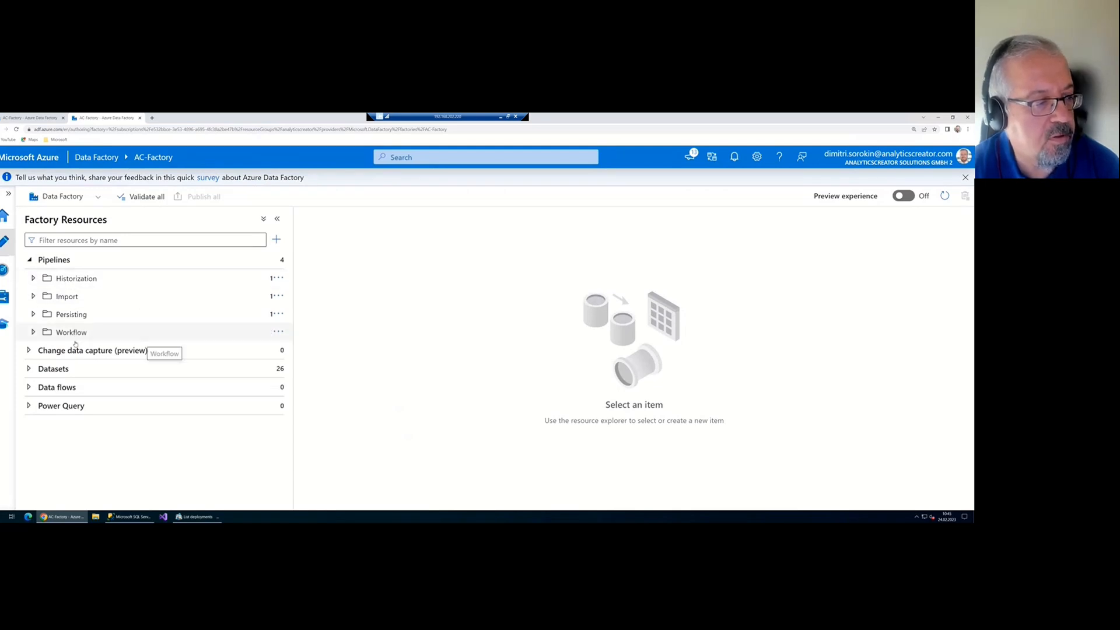
Expand the NorthWind source and DWH tables datasets, then open the Workflow_package pipeline
click(37, 368)
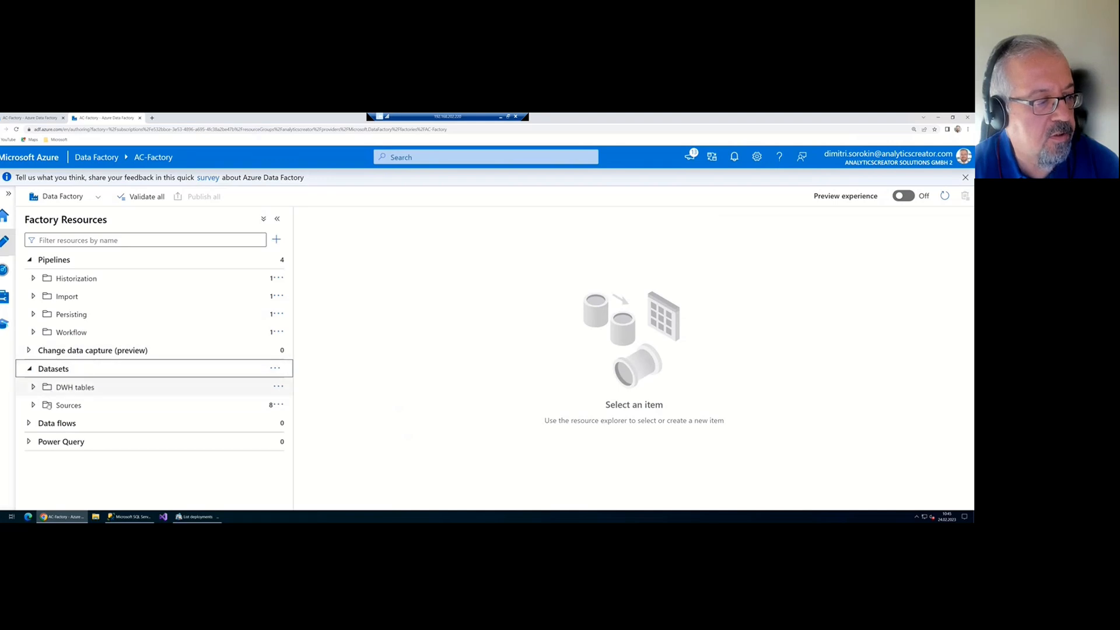
click(68, 404)
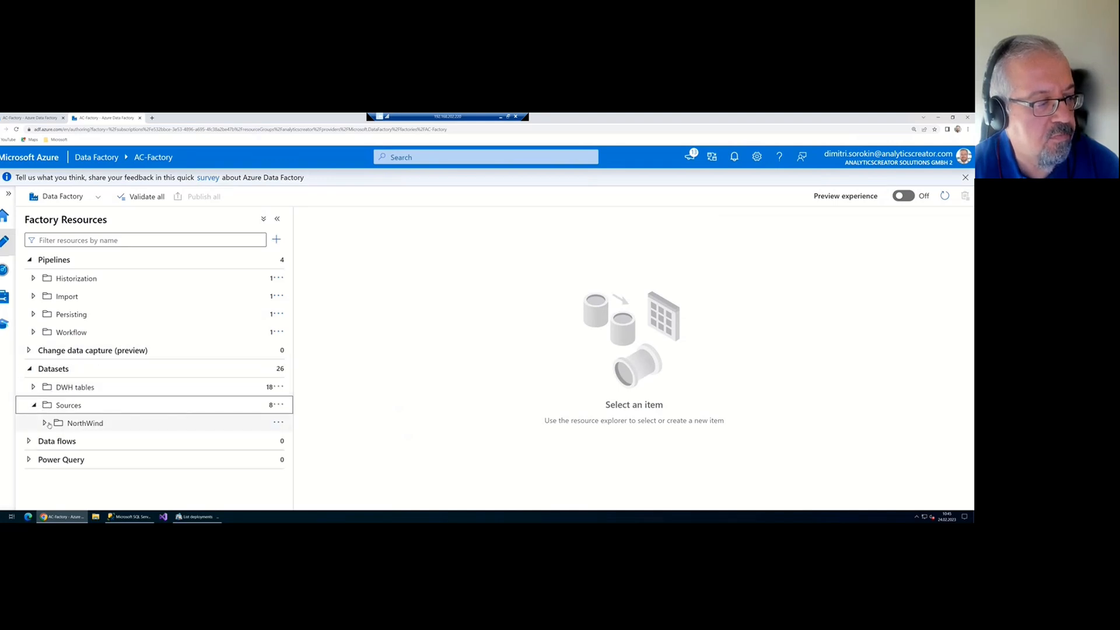
click(55, 419)
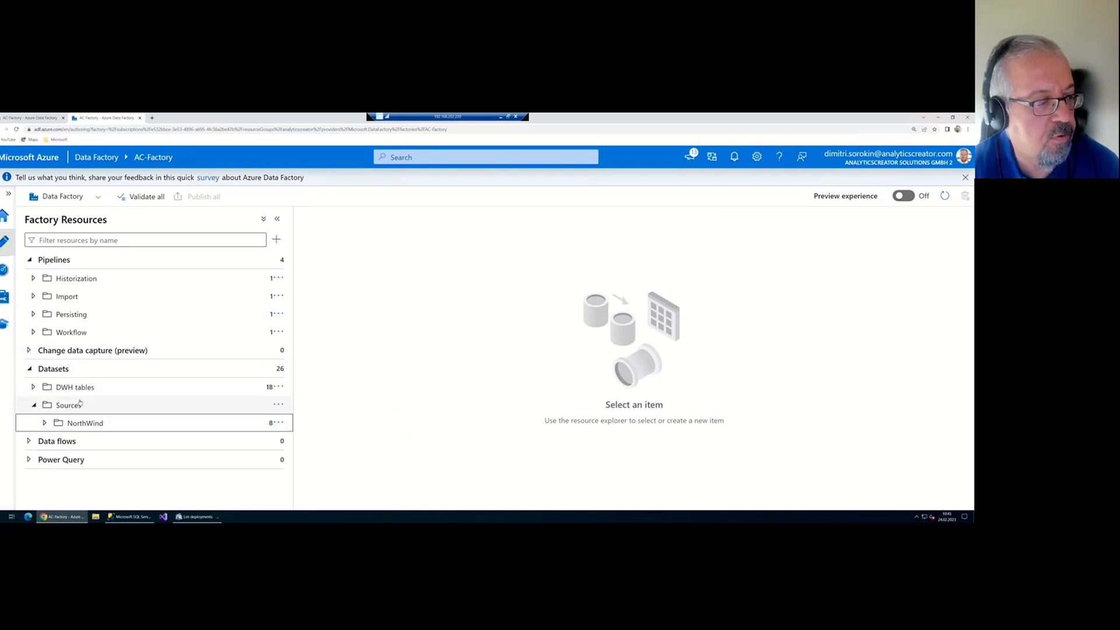
click(56, 420)
scroll(70, 414, down, 2)
scroll(76, 410, up, 2)
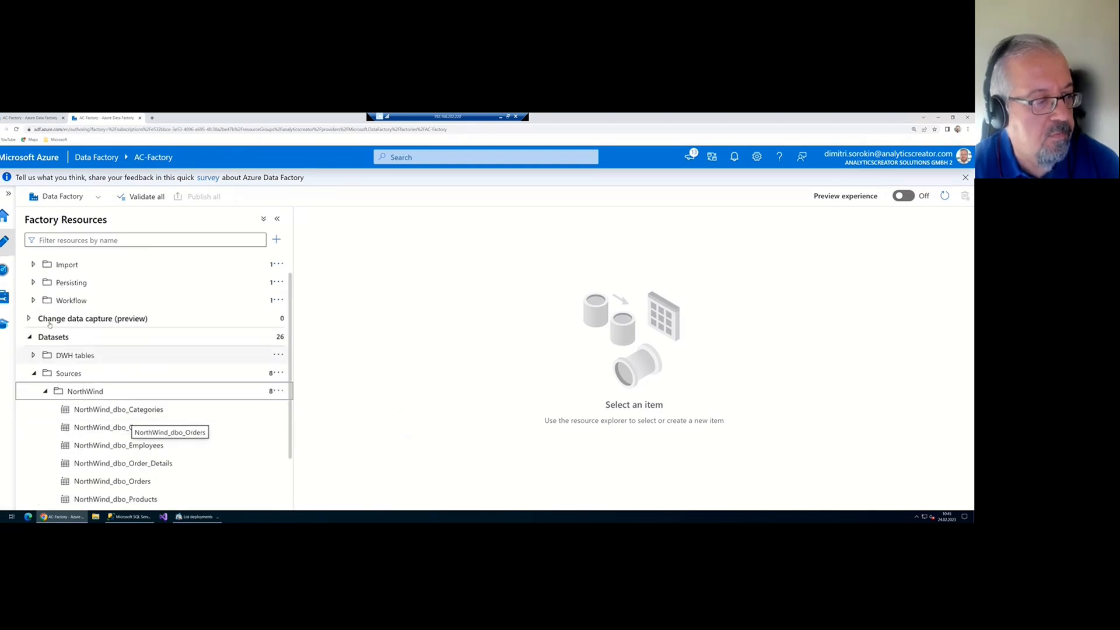
click(88, 355)
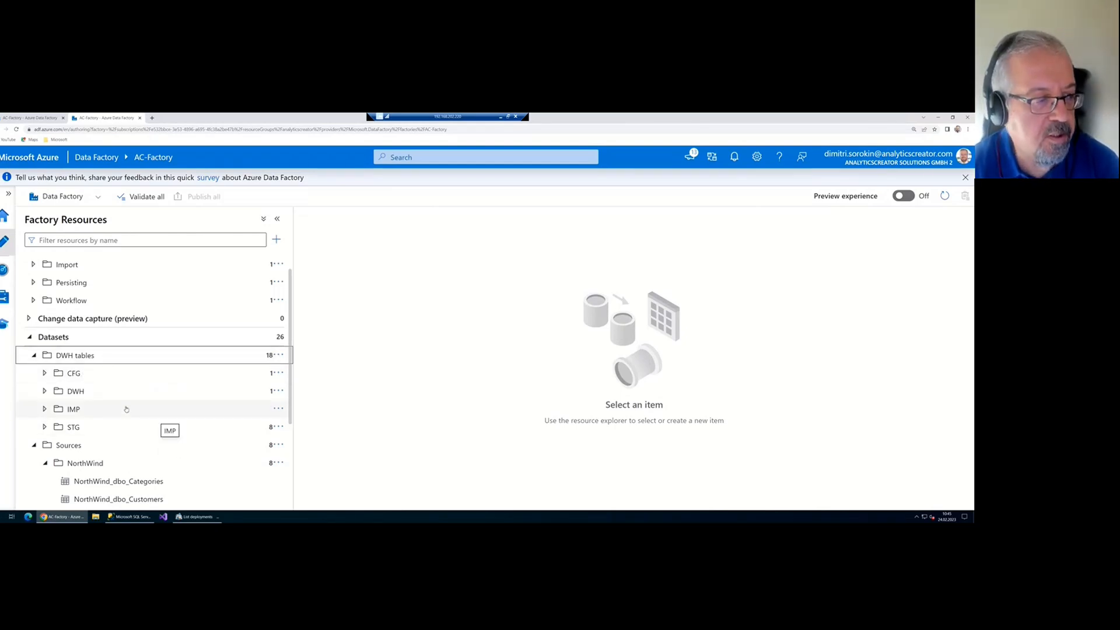
click(34, 301)
click(82, 318)
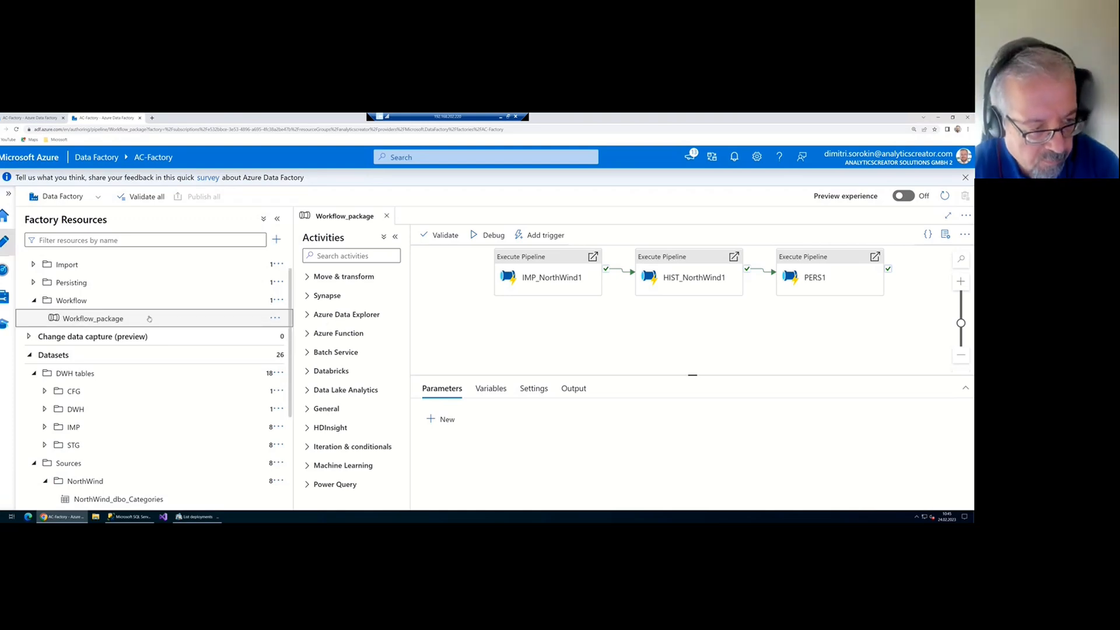
Expand the Import pipelines folder to show IMP_NorthWind1
click(210, 324)
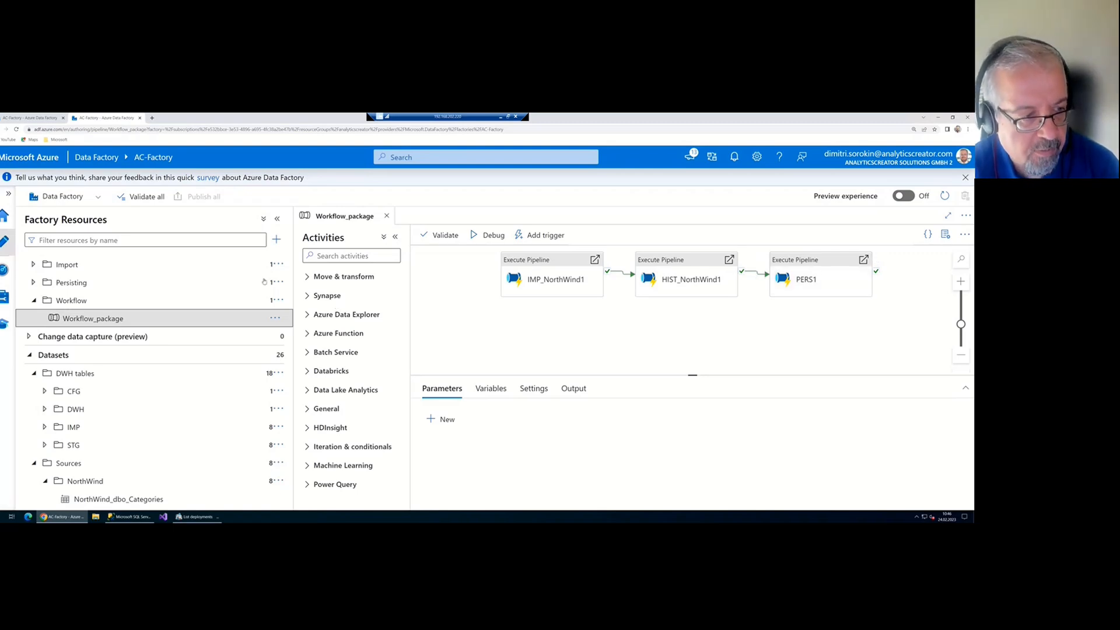
click(60, 267)
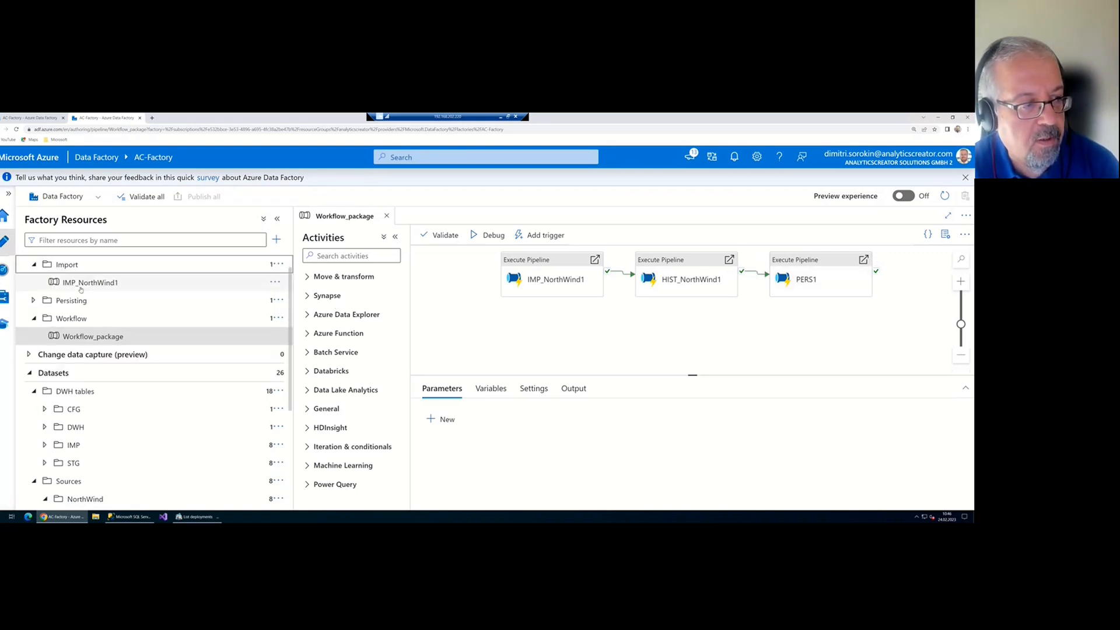
Open the IMP_NorthWind1 pipeline and scroll through its copy activities
click(89, 284)
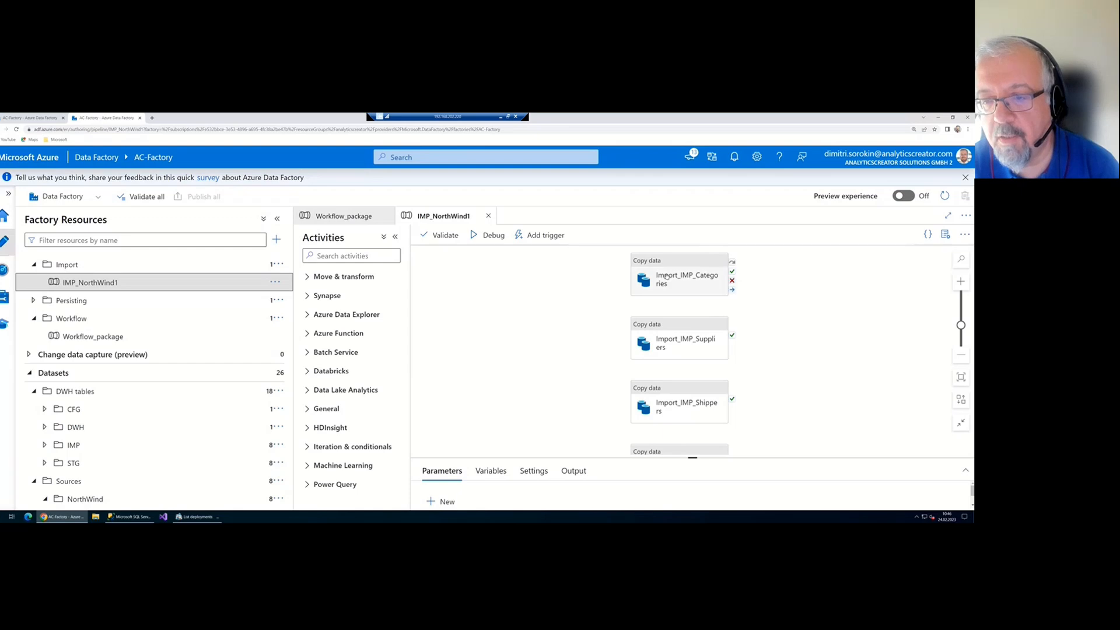
scroll(670, 315, down, 5)
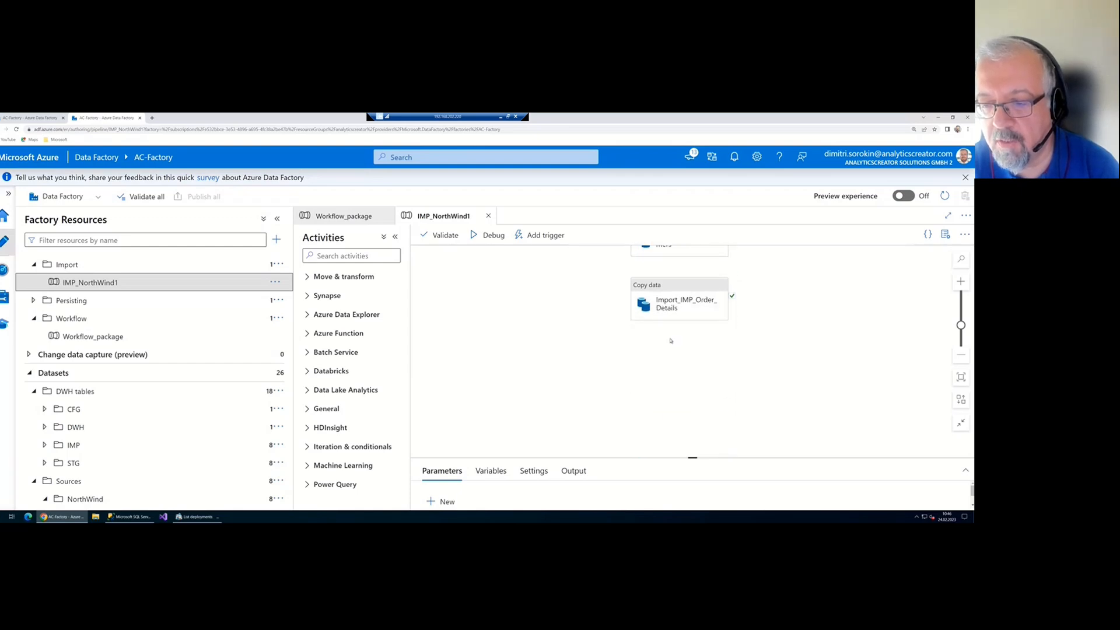
scroll(671, 341, up, 5)
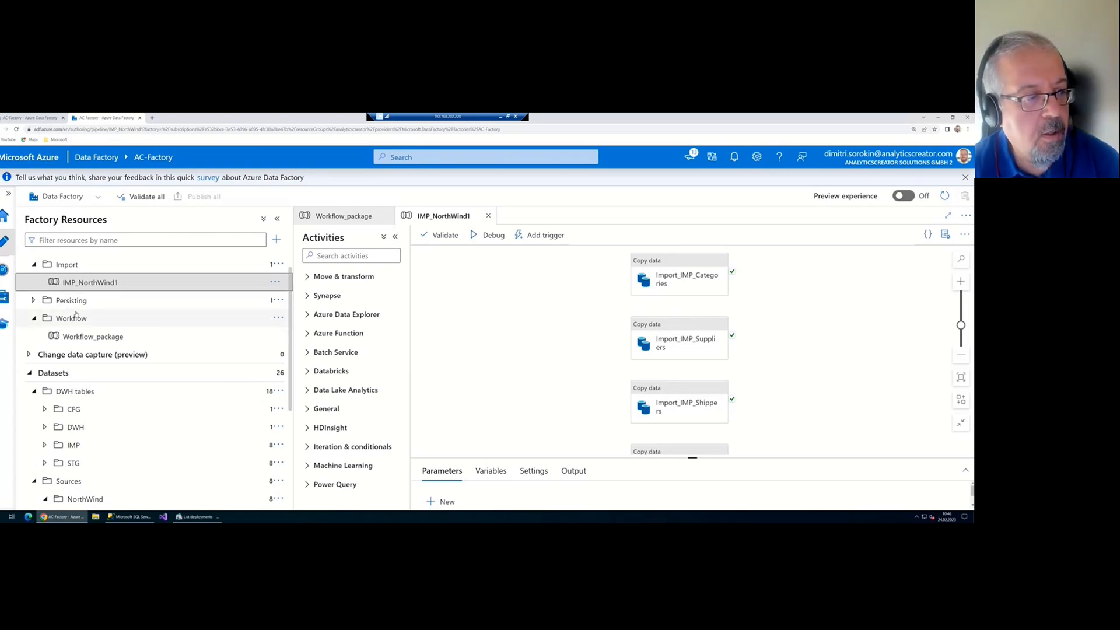
Collapse the Import and Workflow folders and show the DWH and NorthWind linked services
click(34, 264)
scroll(101, 319, down, 4)
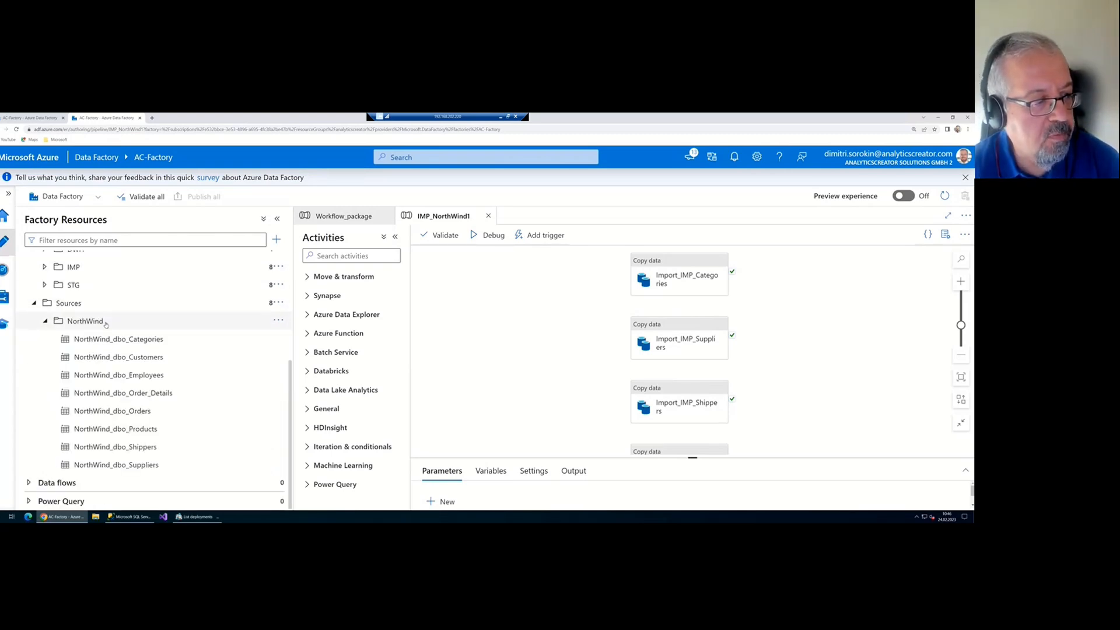
scroll(78, 318, up, 5)
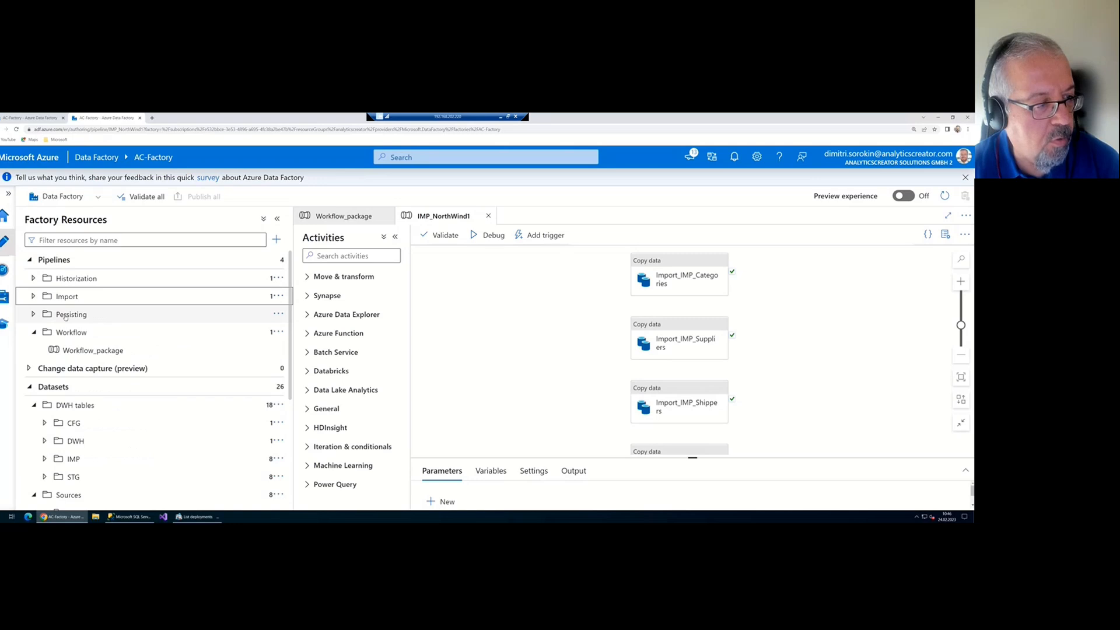
click(34, 332)
click(3, 297)
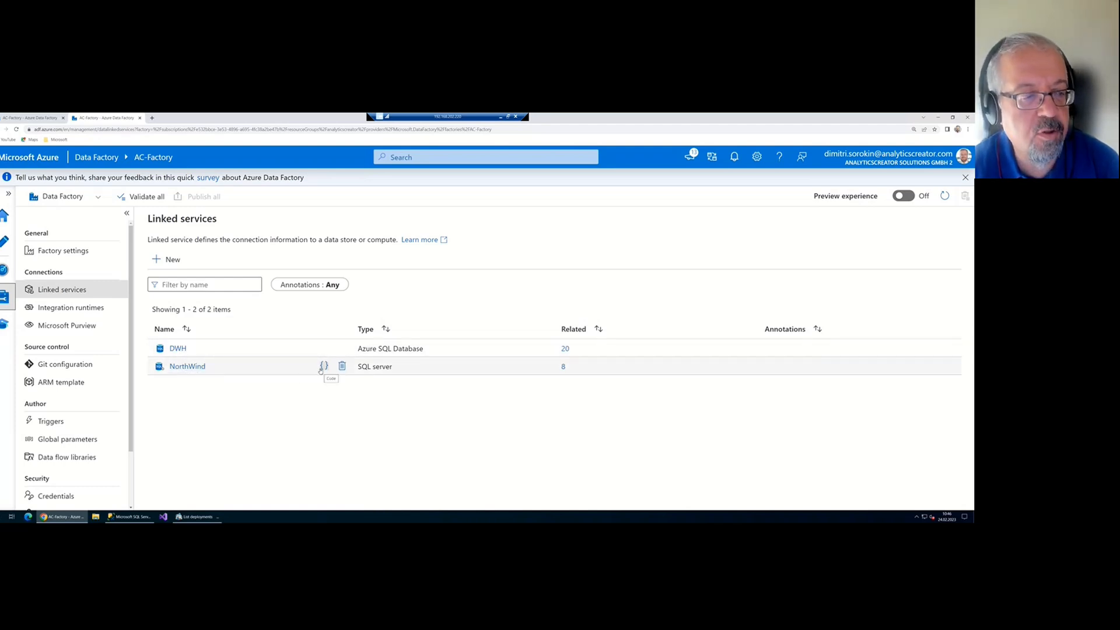
Edit the NorthWind linked service to use integrationRuntimeDemo with Windows authentication
click(182, 367)
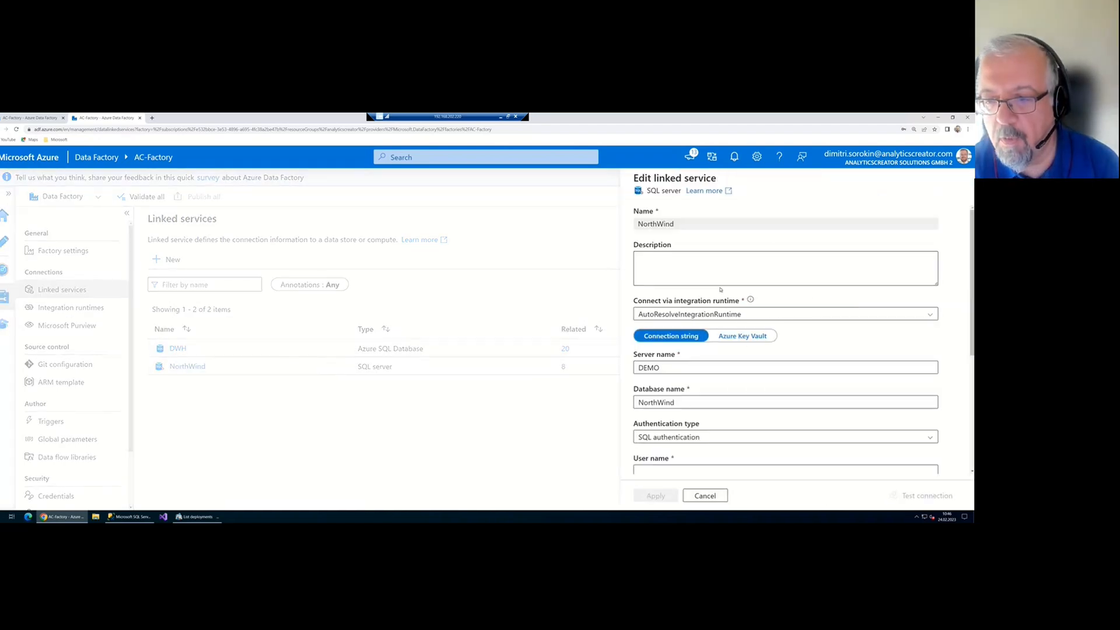
click(732, 315)
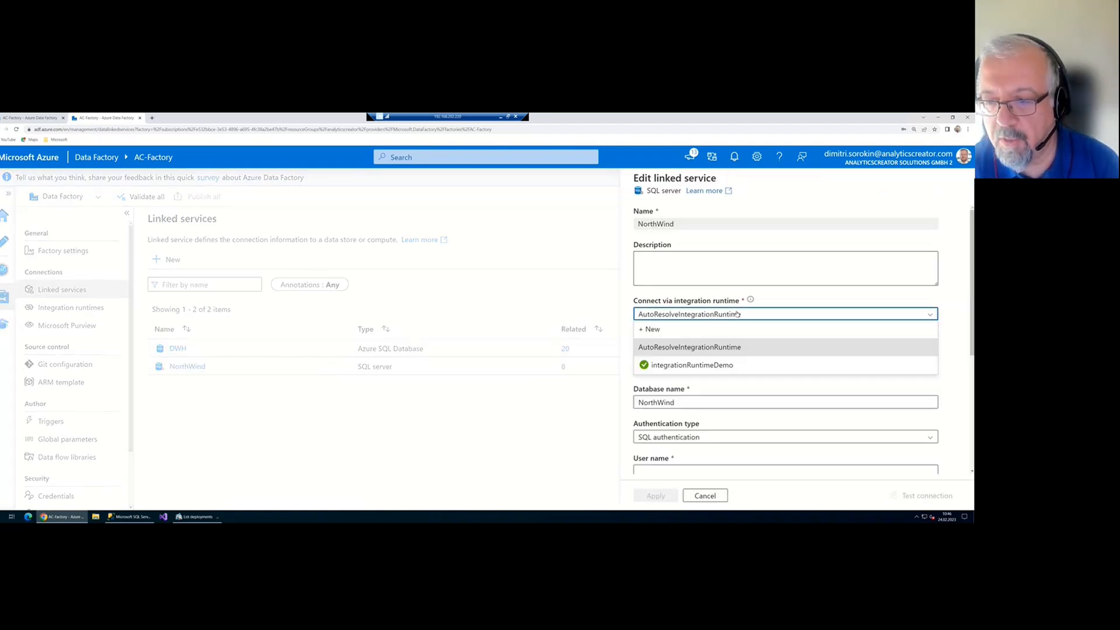
click(709, 362)
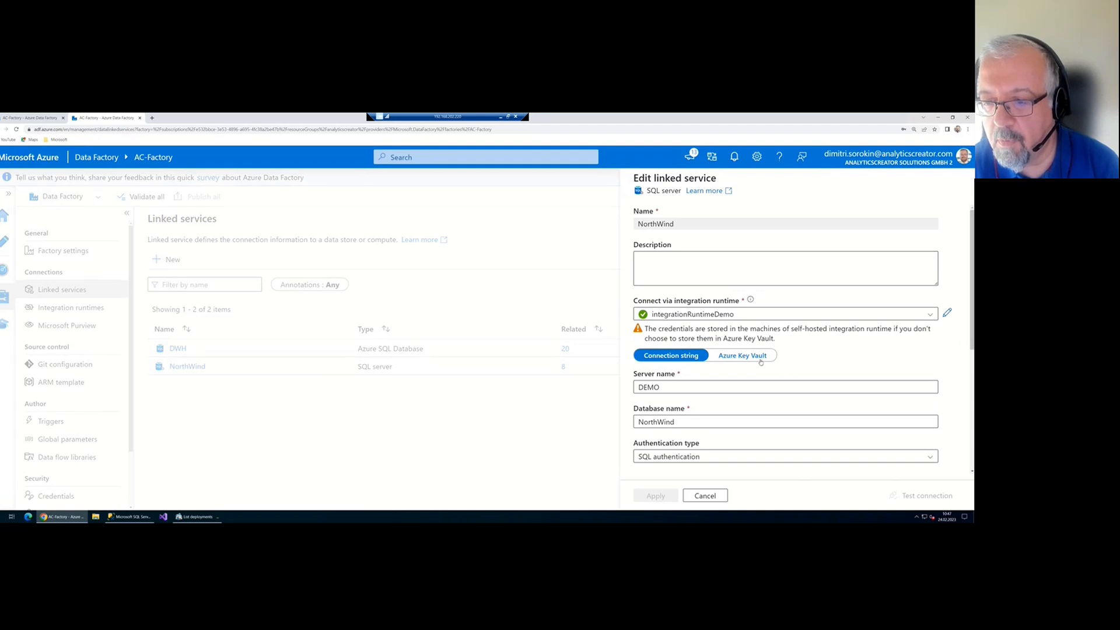
scroll(731, 371, down, 1)
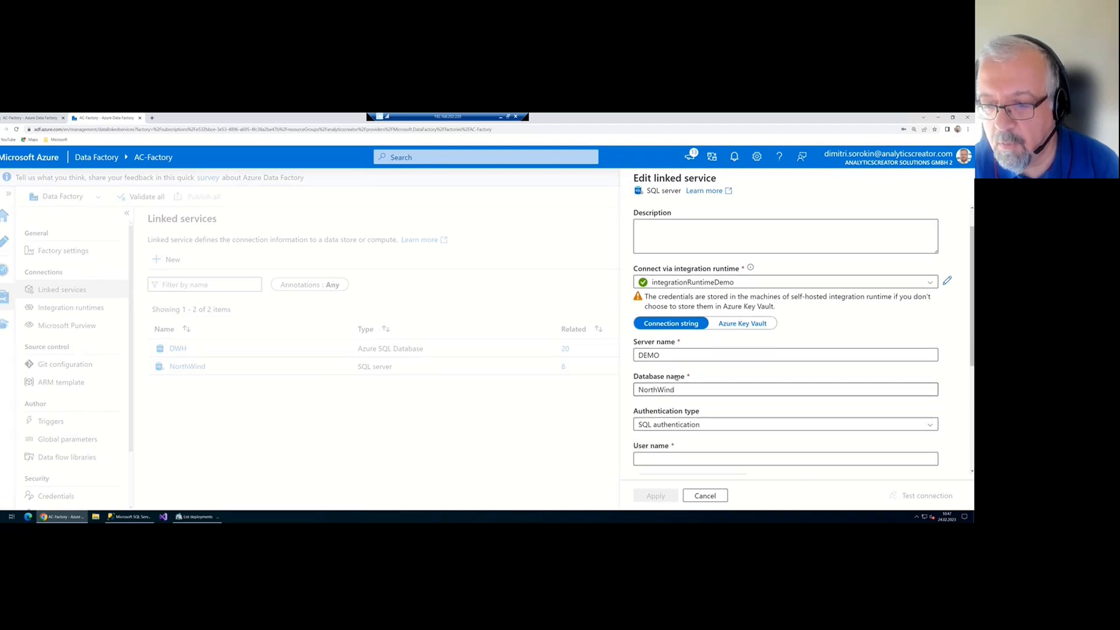
click(706, 424)
click(702, 456)
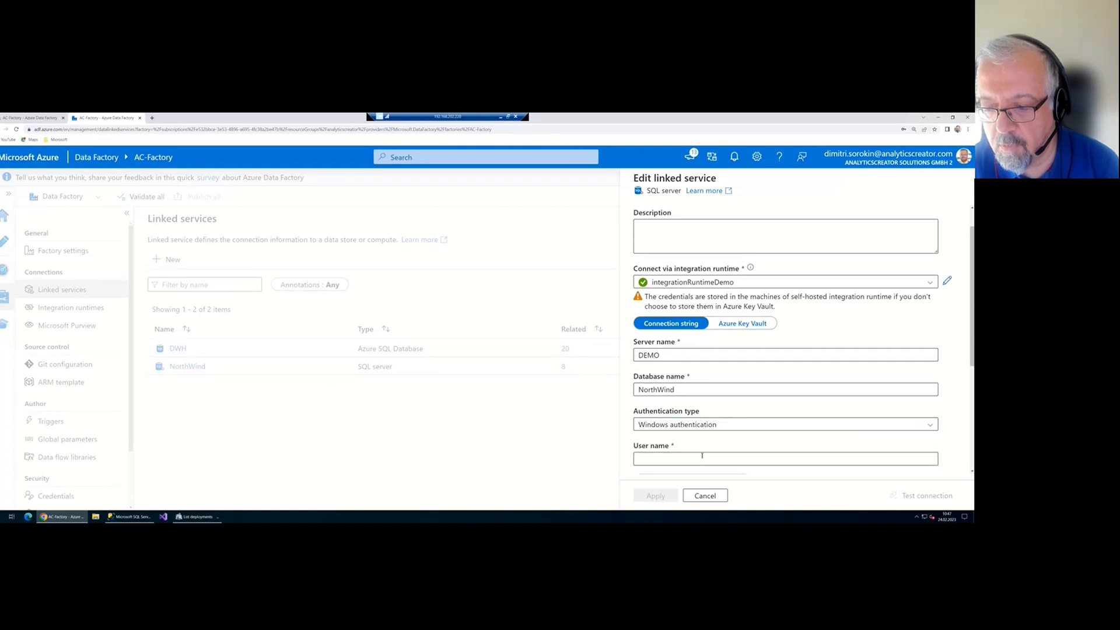
Enter user DEMO\Administrator and its password, test the connection successfully, and apply
click(702, 456)
scroll(712, 459, down, 2)
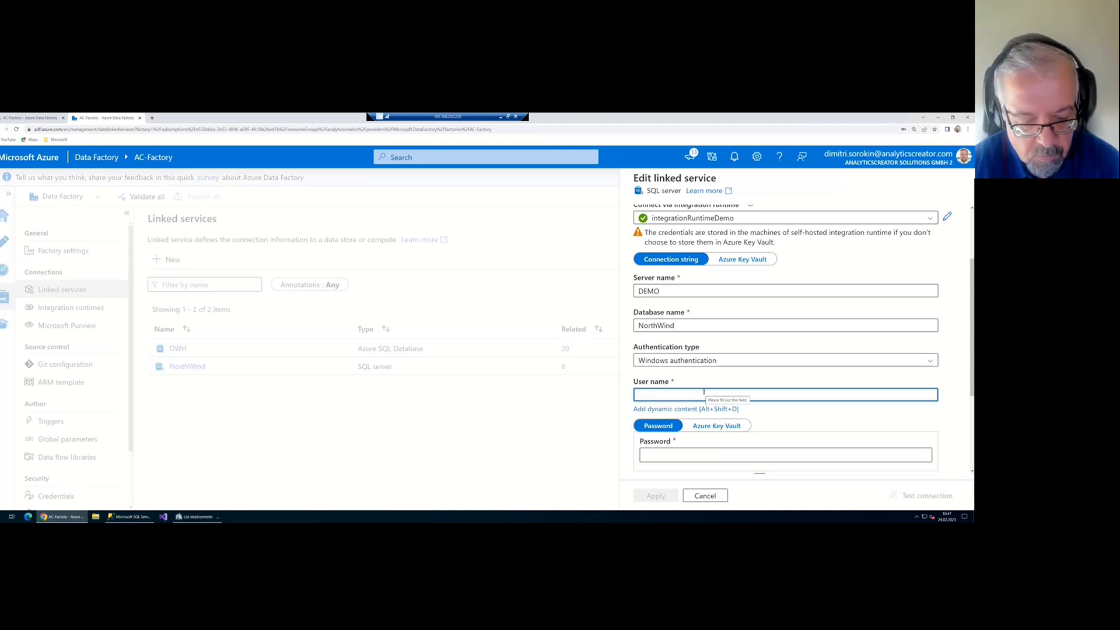
text(DEM)
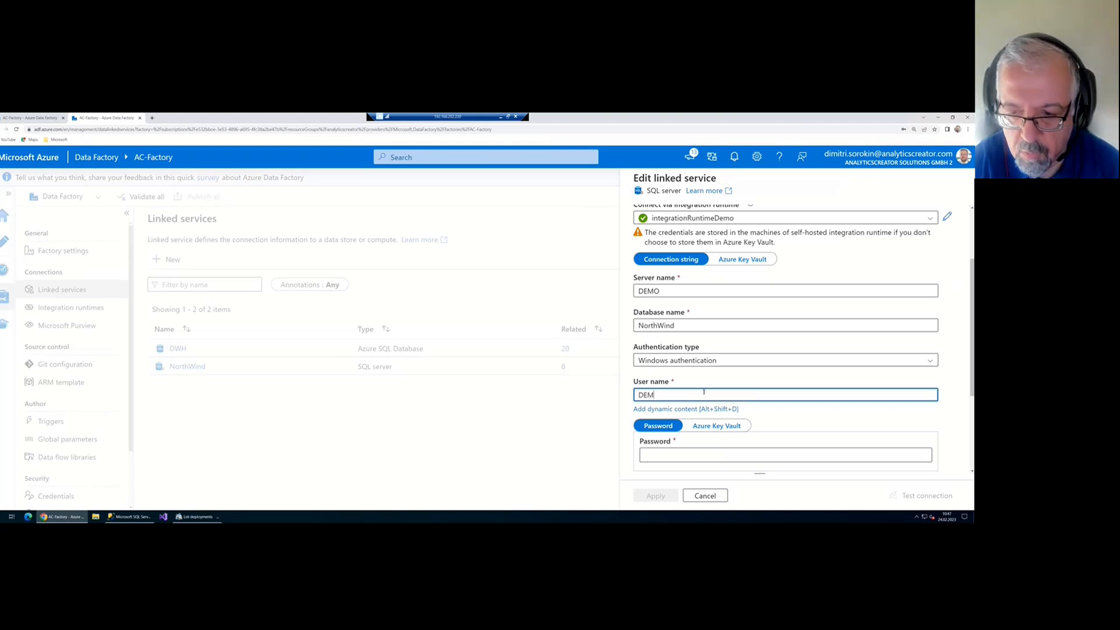
text(O\A)
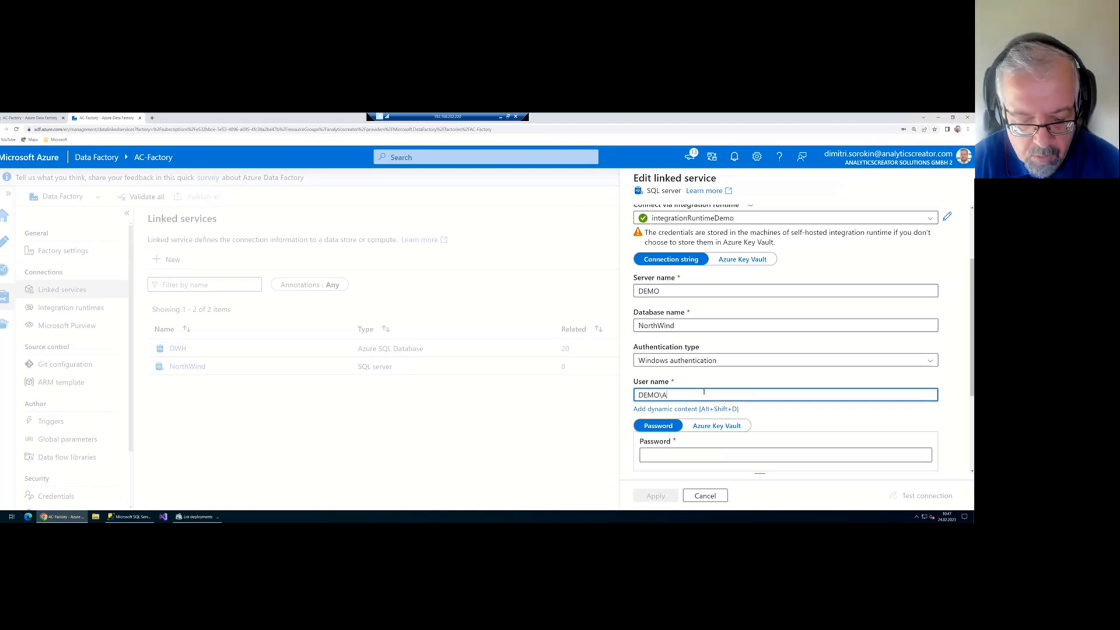
text(dministrator)
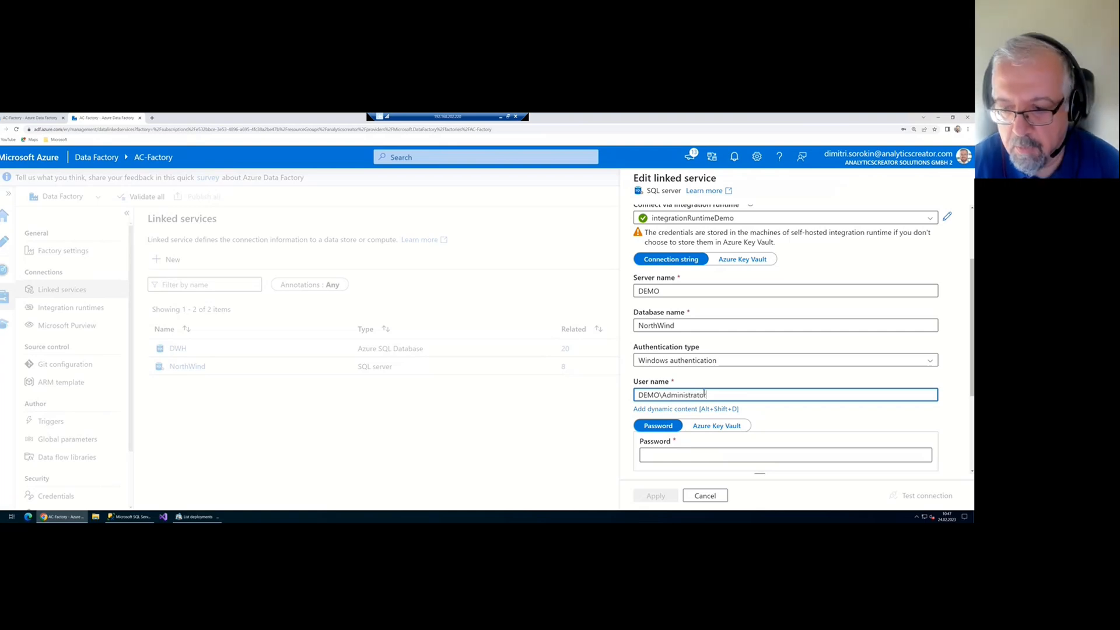
click(705, 455)
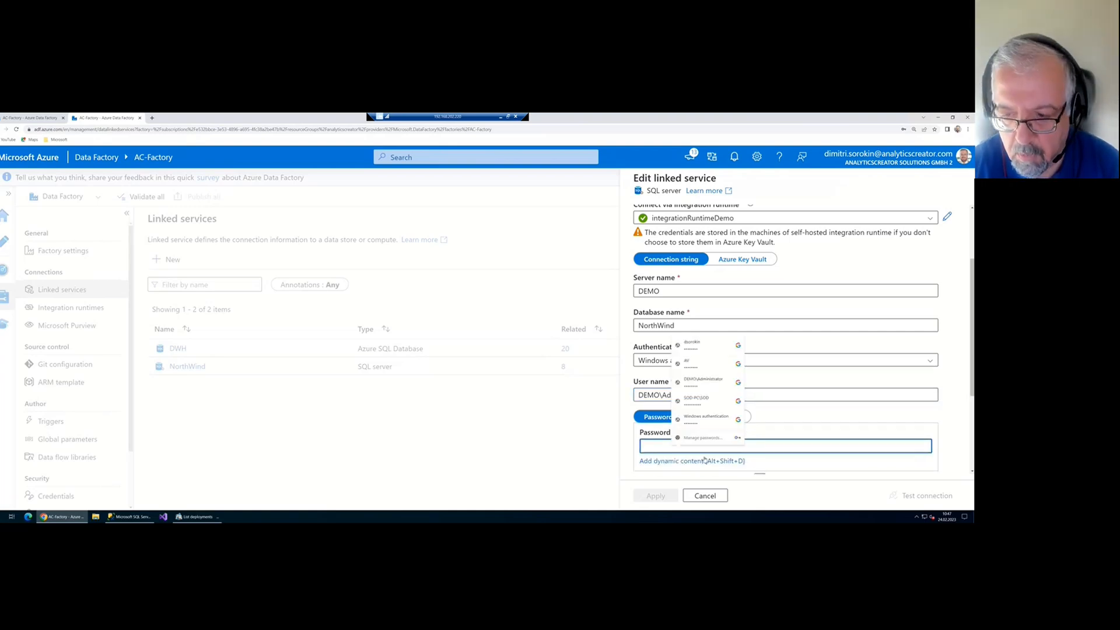
text(********)
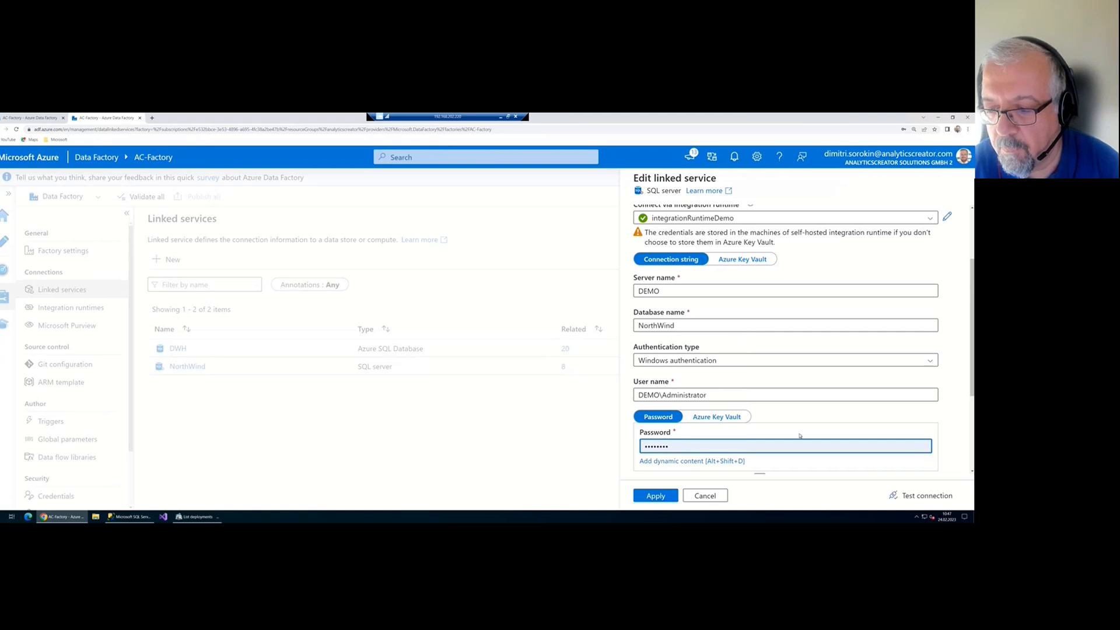
click(919, 495)
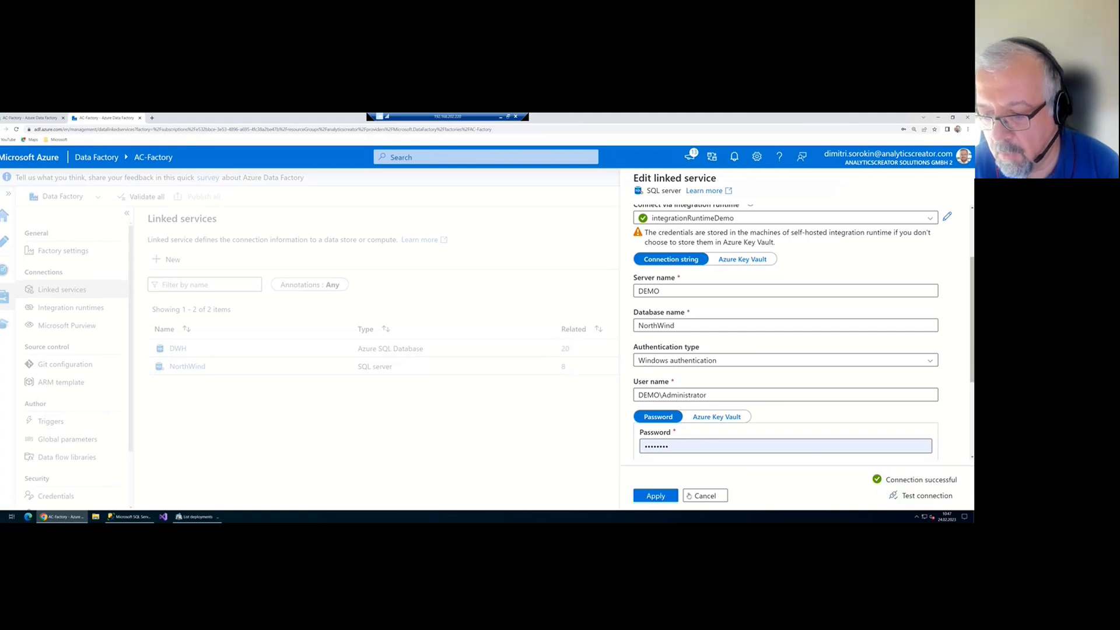
click(655, 496)
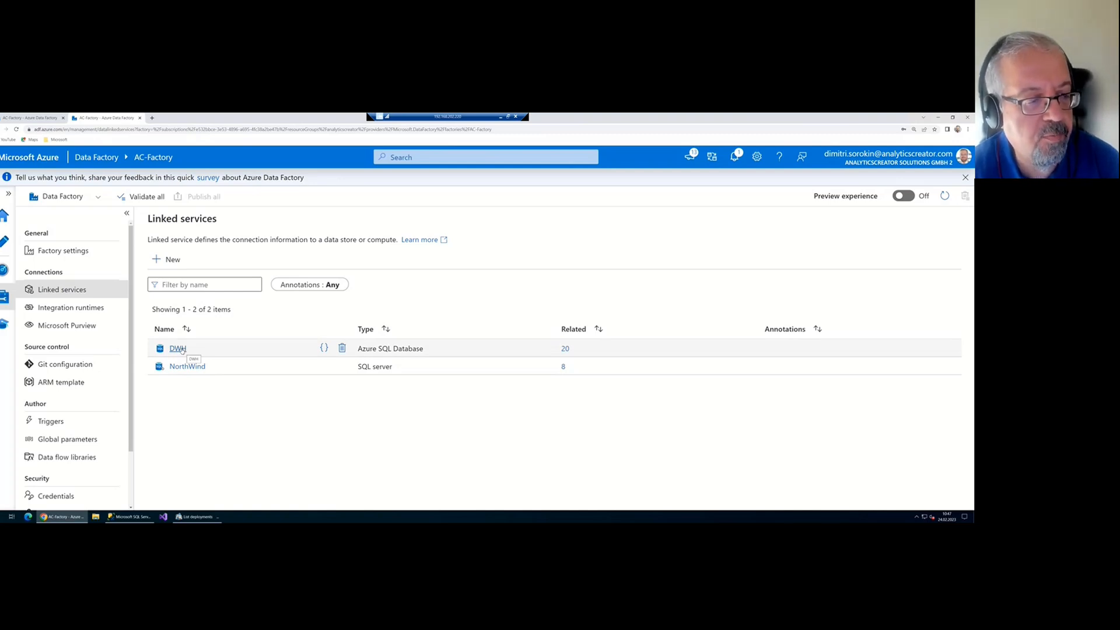
Edit the DWH linked service, keeping the AutoResolve integration runtime
click(178, 349)
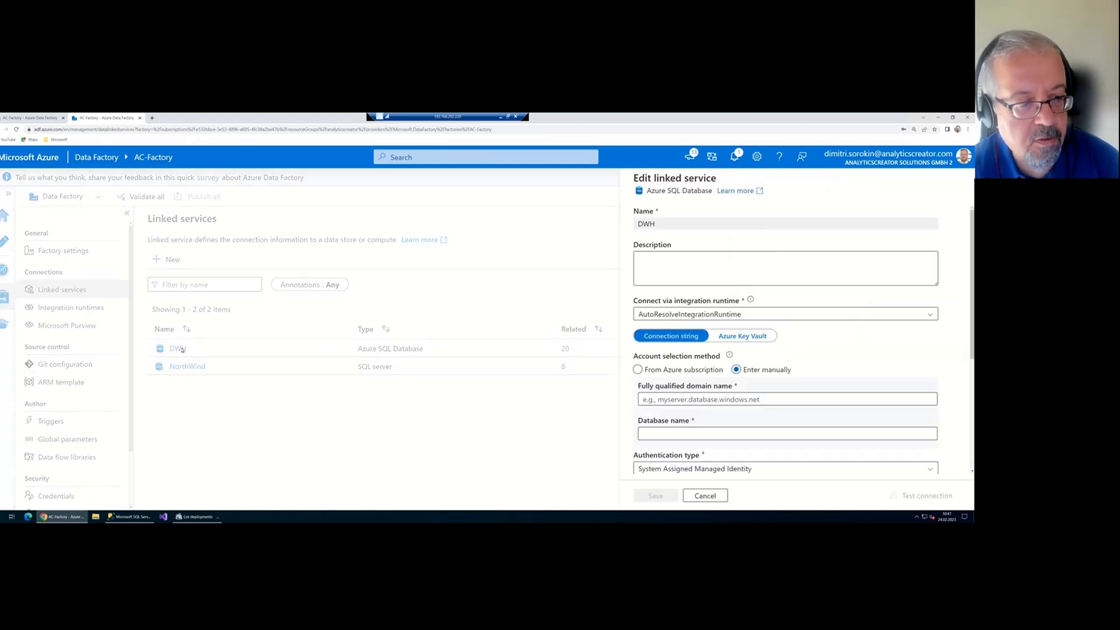
click(784, 314)
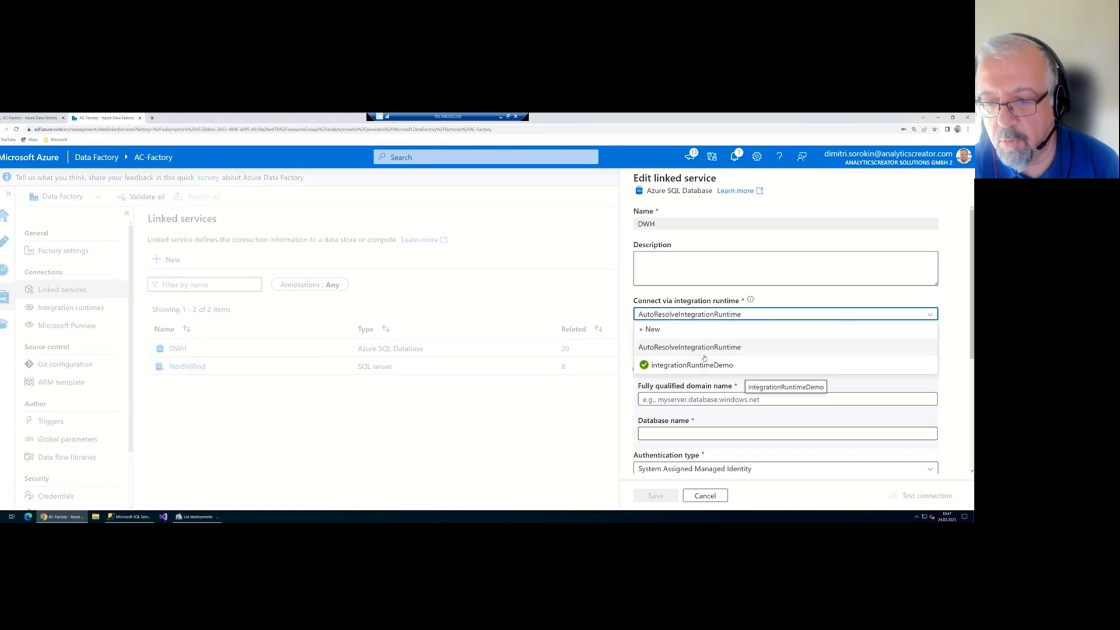
click(704, 352)
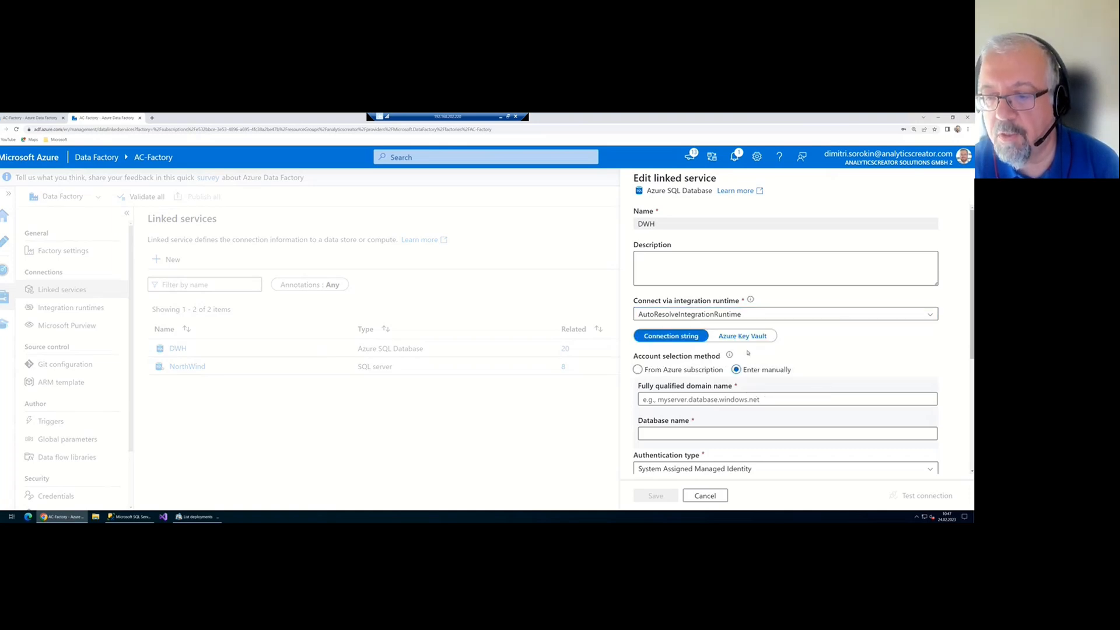
click(740, 433)
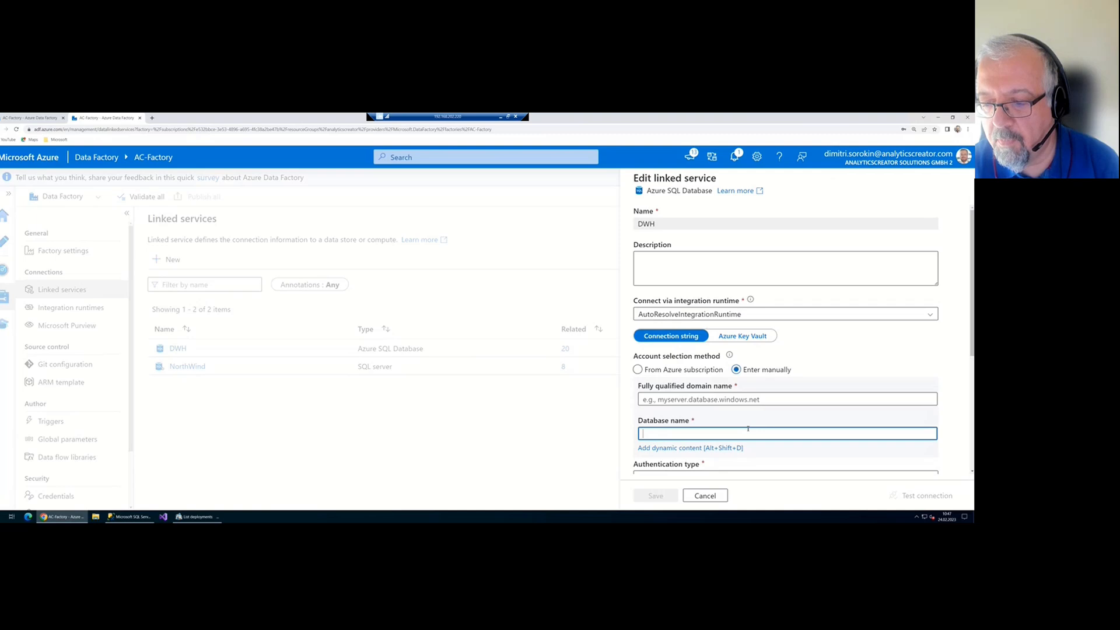
scroll(736, 420, down, 1)
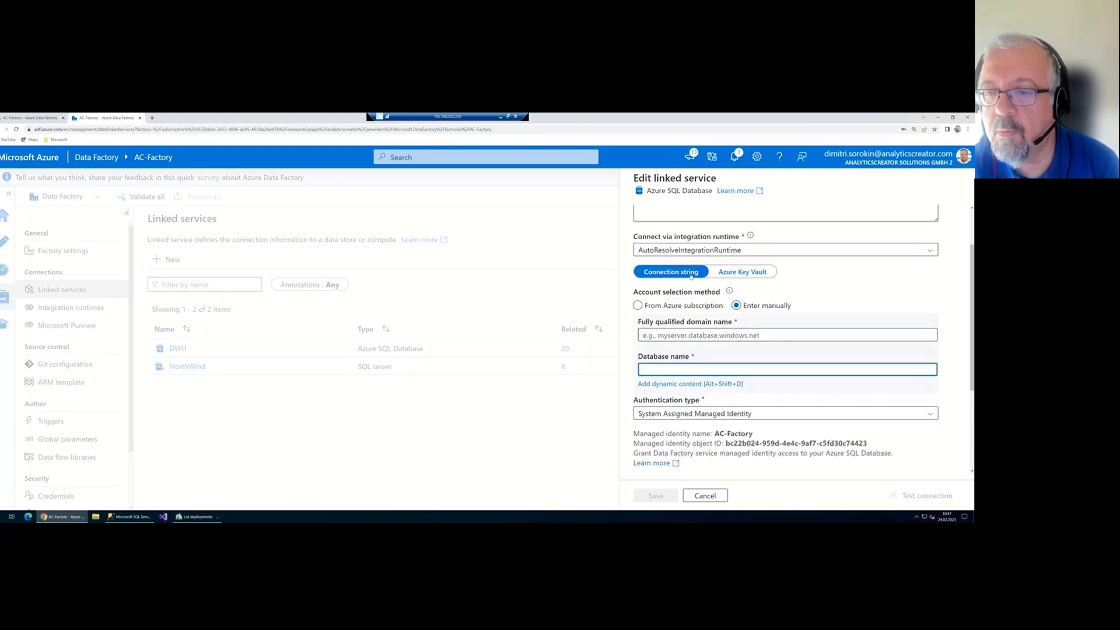
Select the Microsoft Partner Network subscription, server analyticscreator and database AV
click(637, 305)
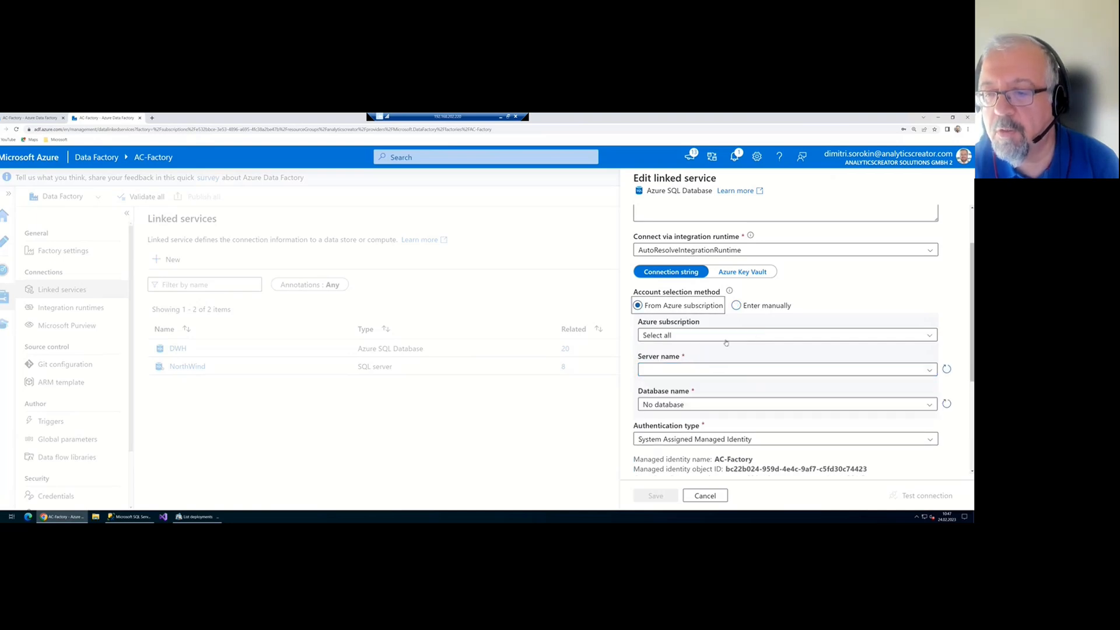
click(725, 336)
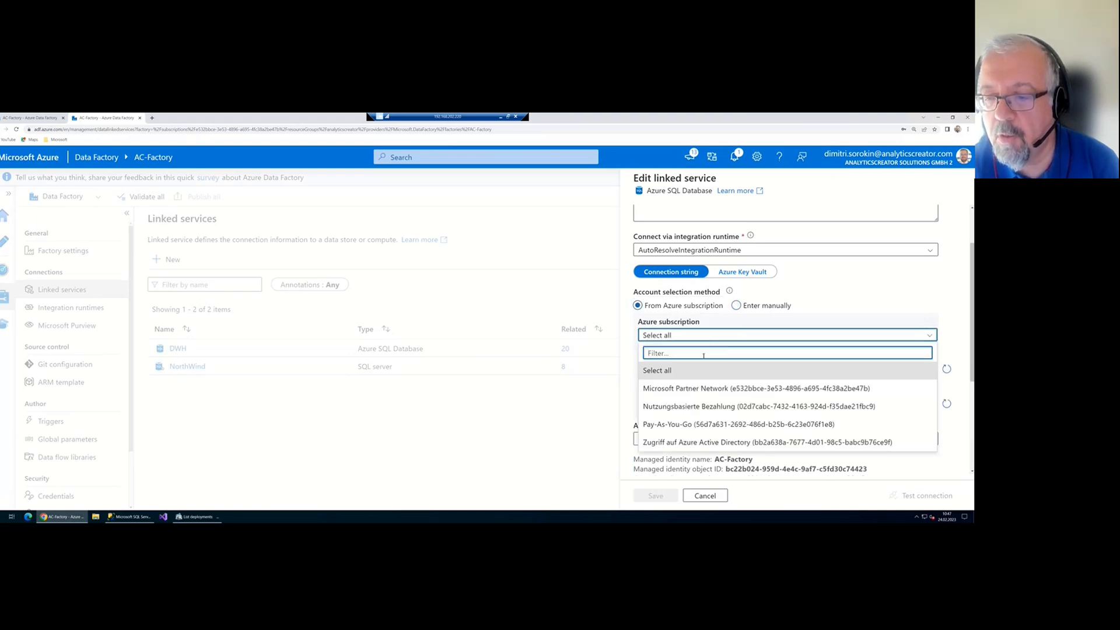
click(704, 391)
click(704, 371)
click(696, 384)
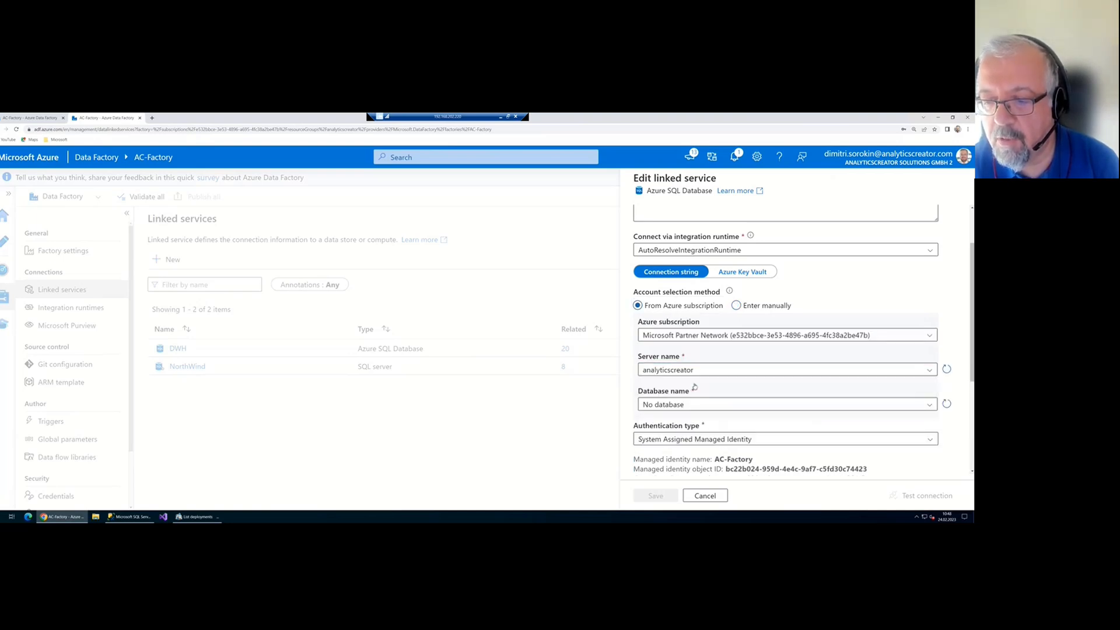
click(670, 404)
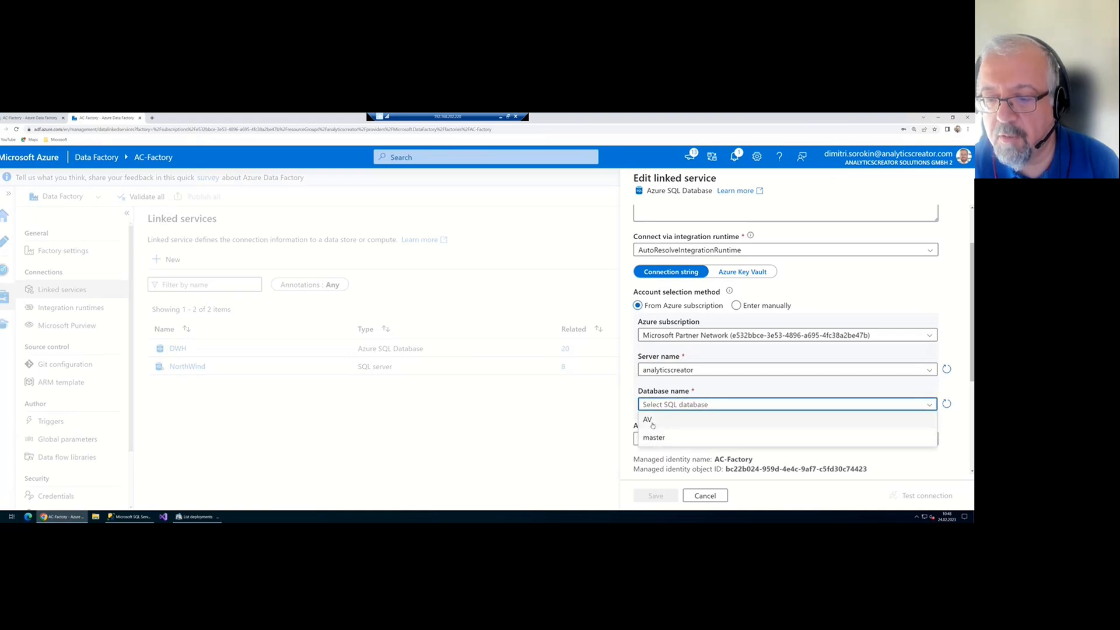
click(649, 420)
scroll(709, 403, down, 1)
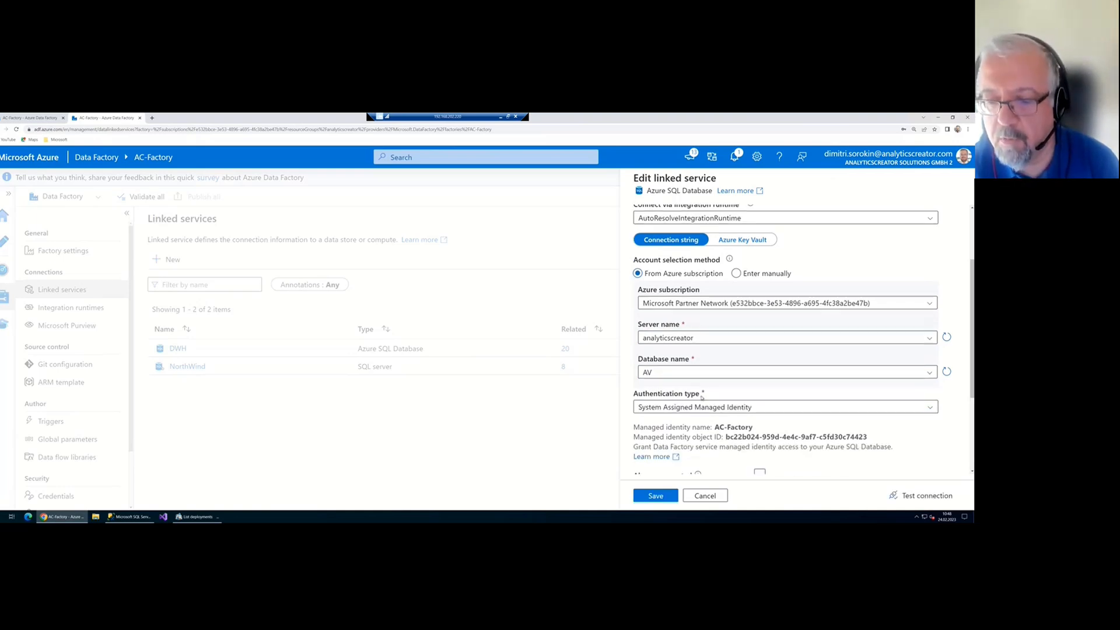
scroll(712, 411, down, 2)
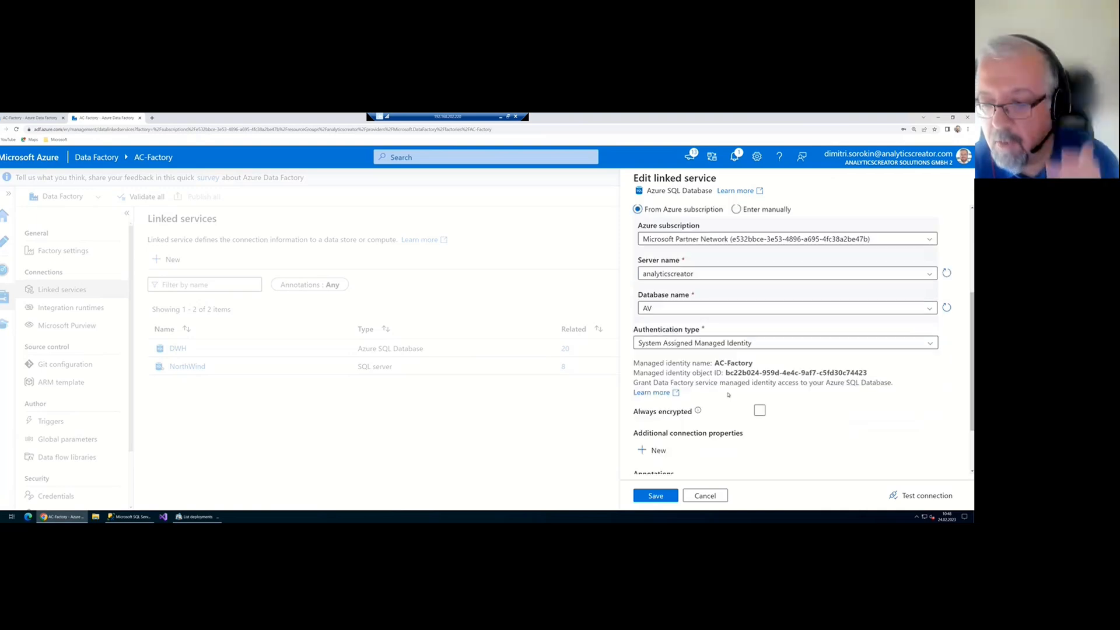
Use SQL authentication with the SQL user name and saved password, test the connection, and apply
click(727, 344)
click(715, 379)
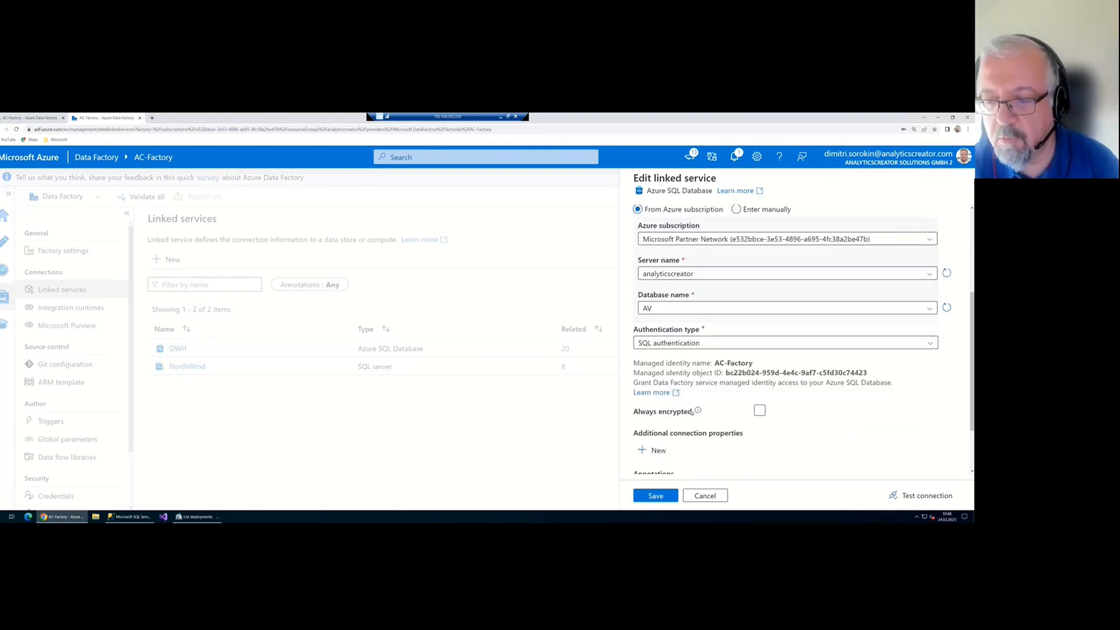
click(714, 379)
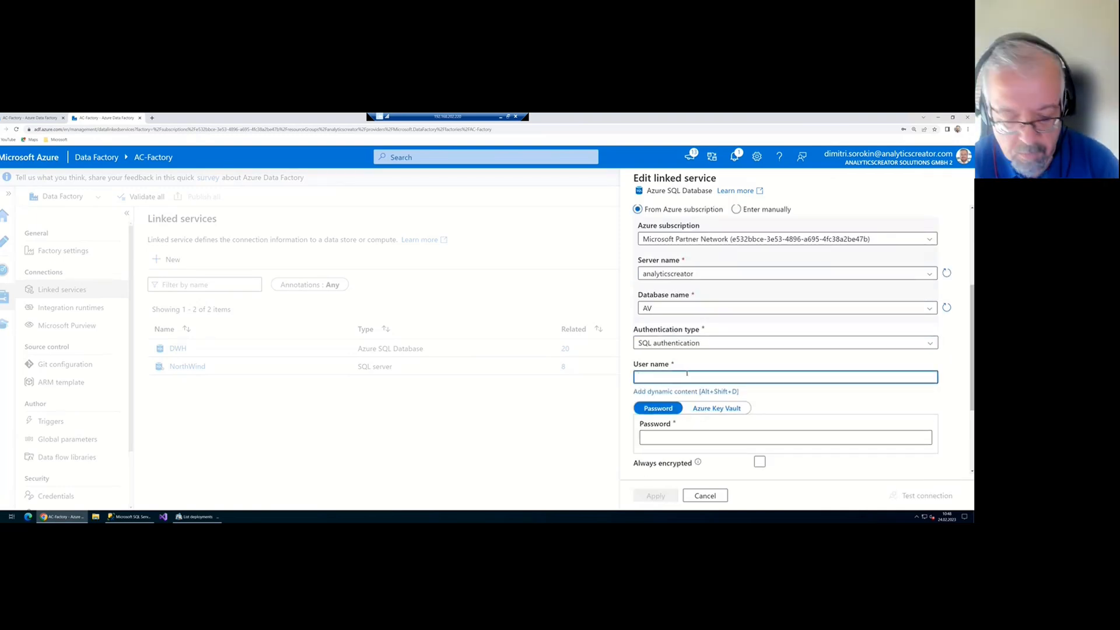
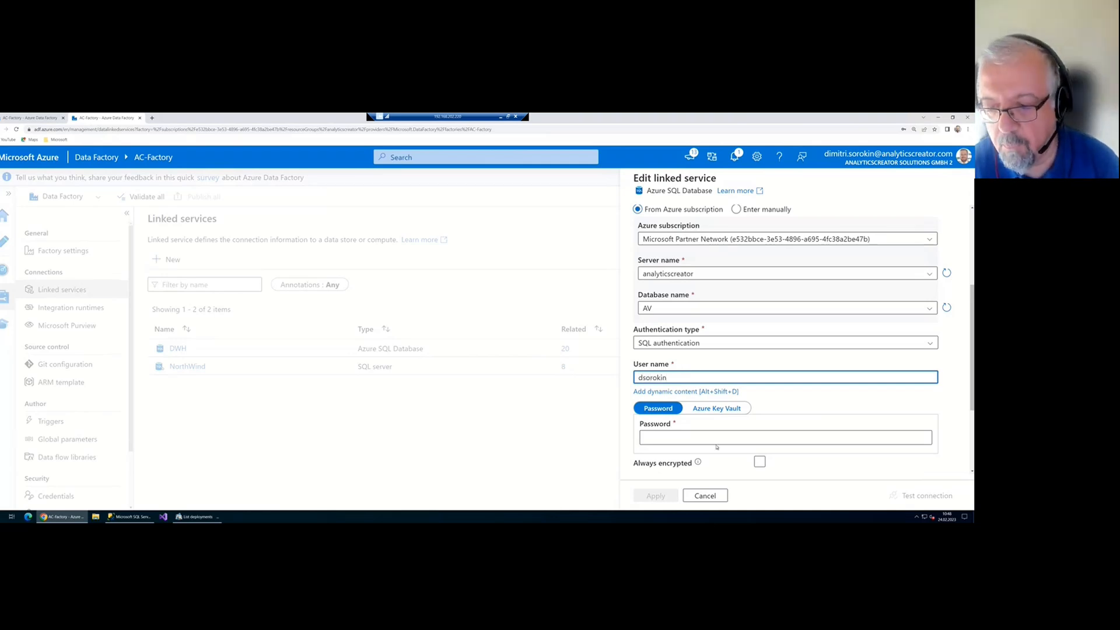
click(716, 438)
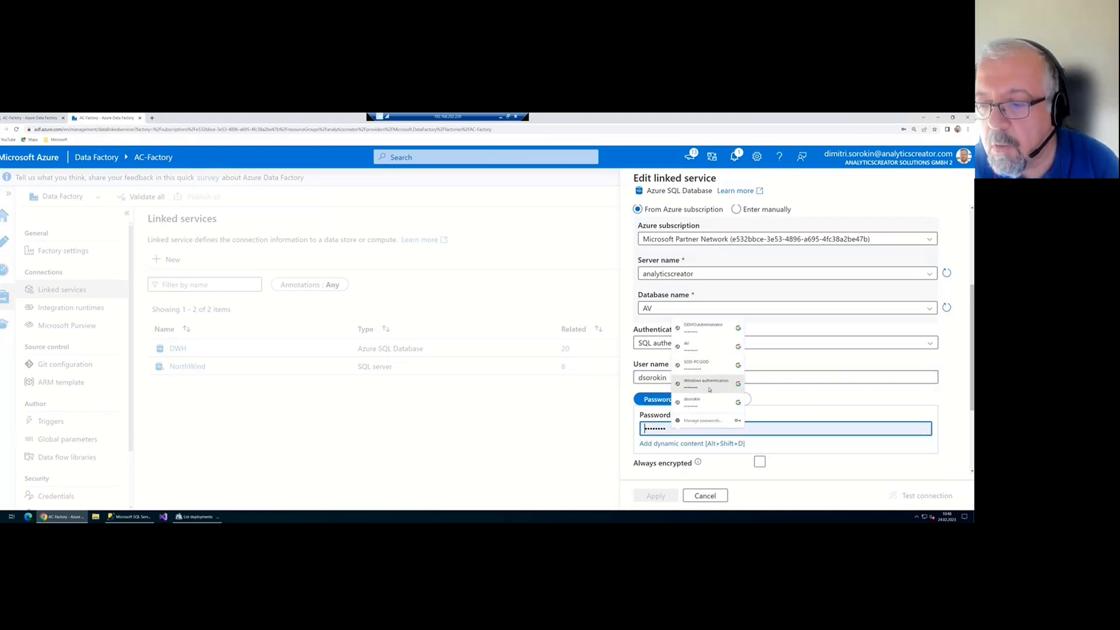
click(707, 402)
click(925, 495)
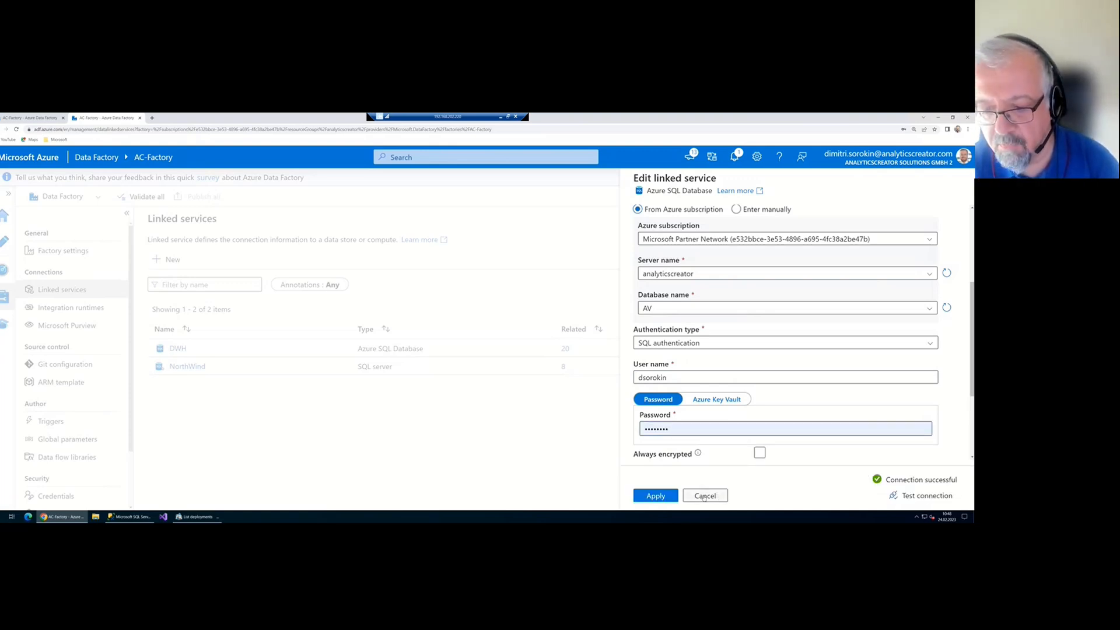
click(655, 496)
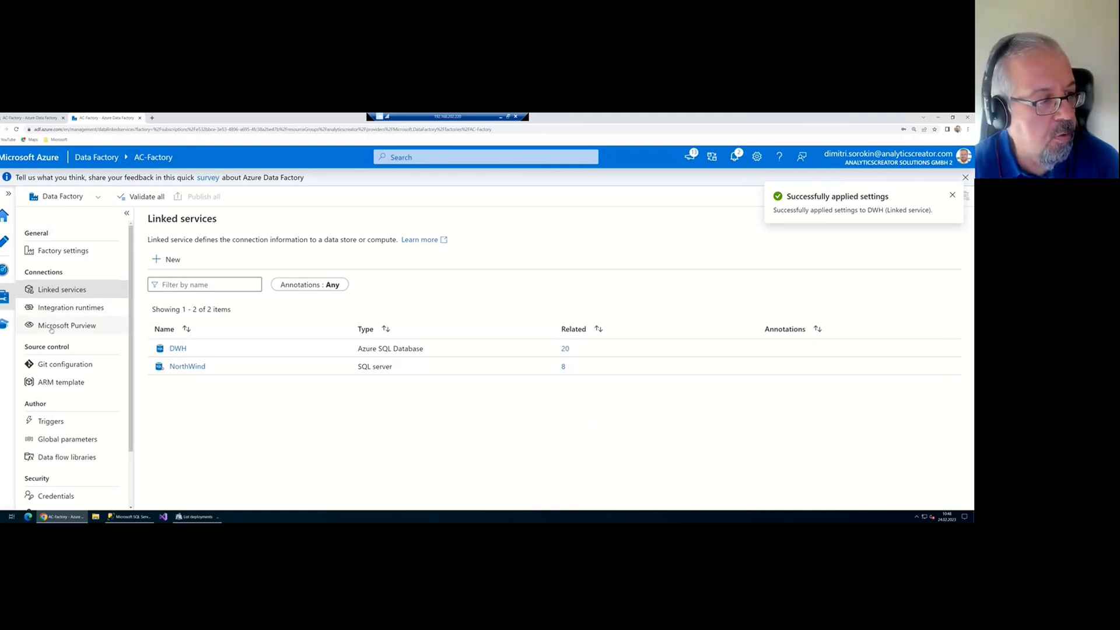
click(5, 242)
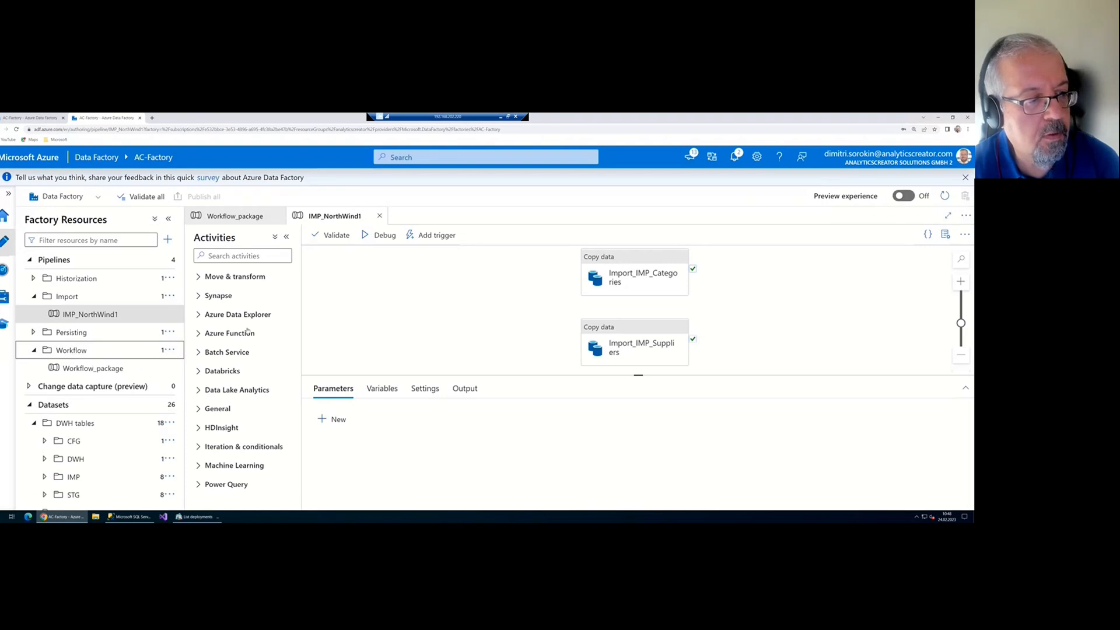
Debug-run Workflow_package so IMP_NorthWind1, HIST_NorthWind1 and PERS1 all succeed
click(102, 371)
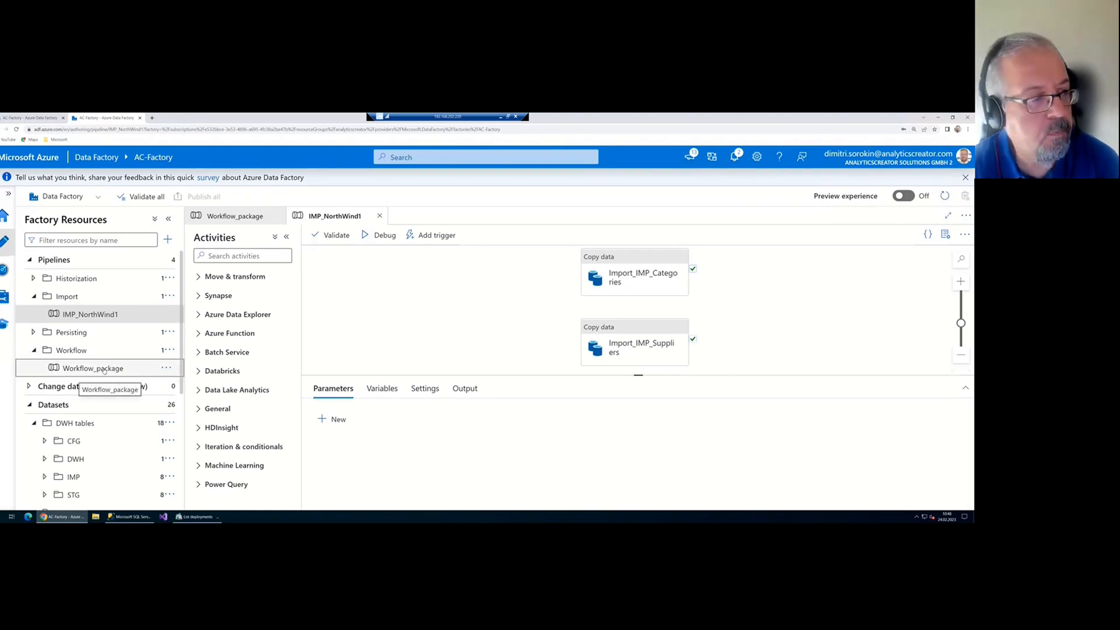
click(380, 235)
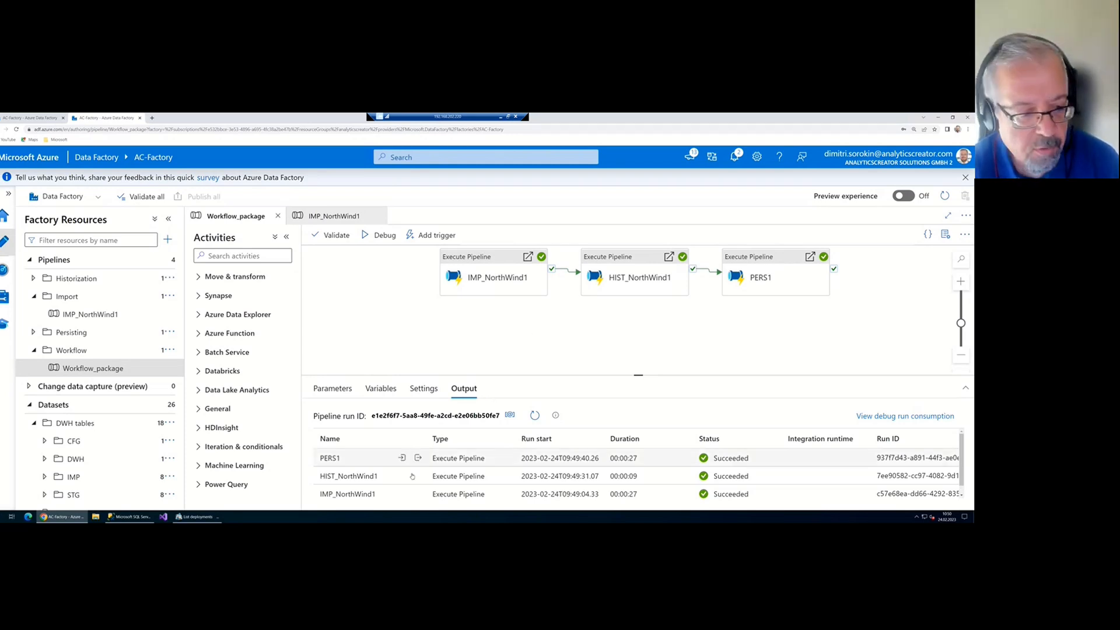
click(131, 517)
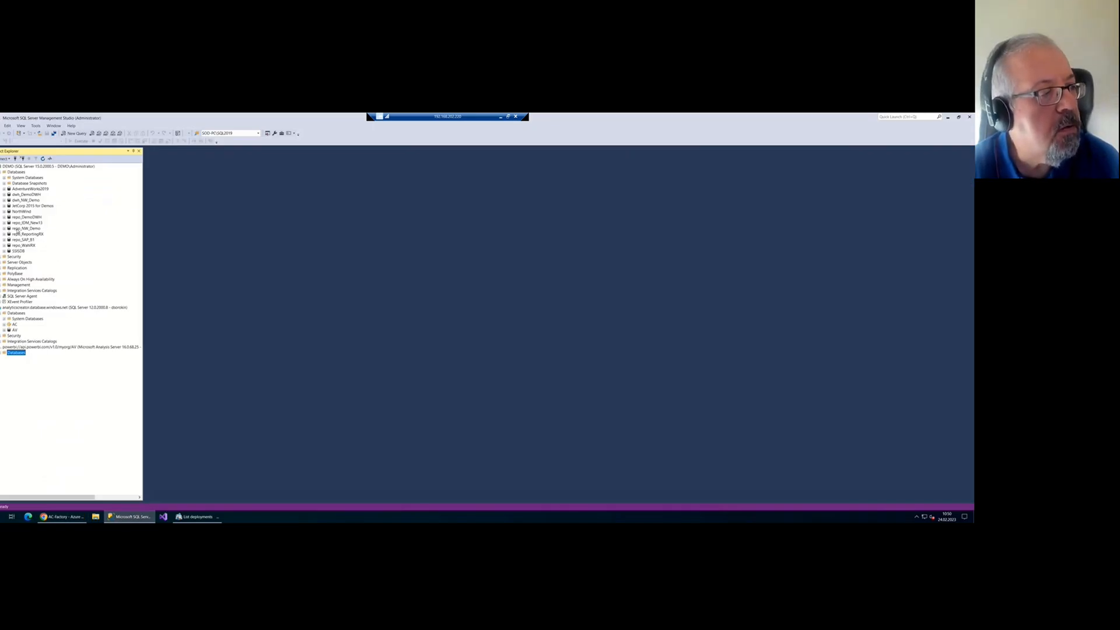
Open IMP.Categories in the AV database and inspect its 8 imported category rows
click(4, 330)
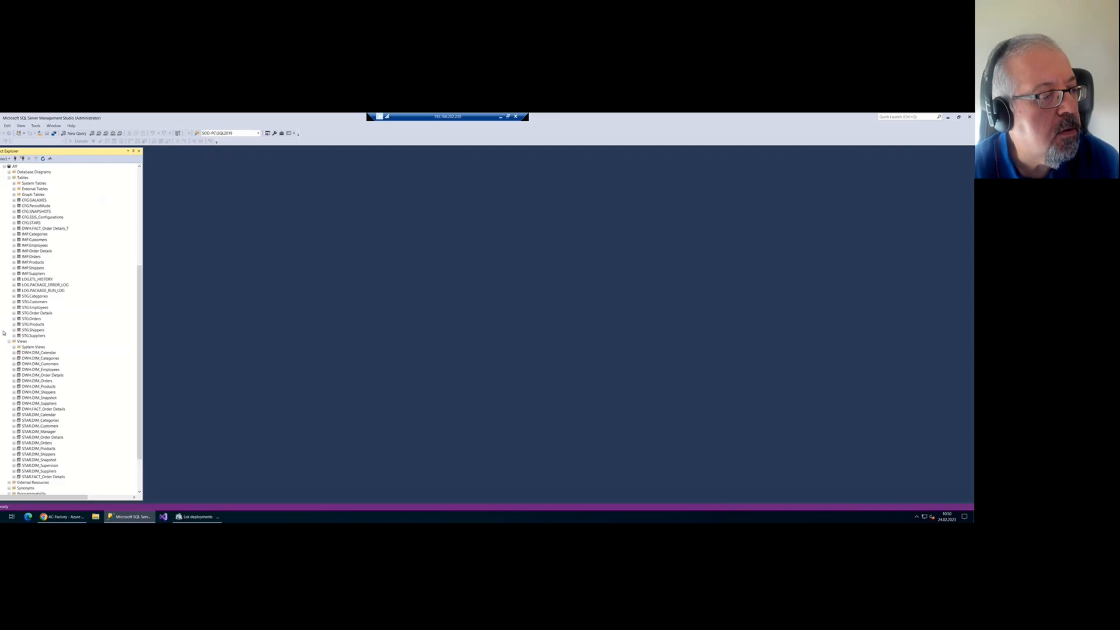
click(41, 236)
right_click(41, 235)
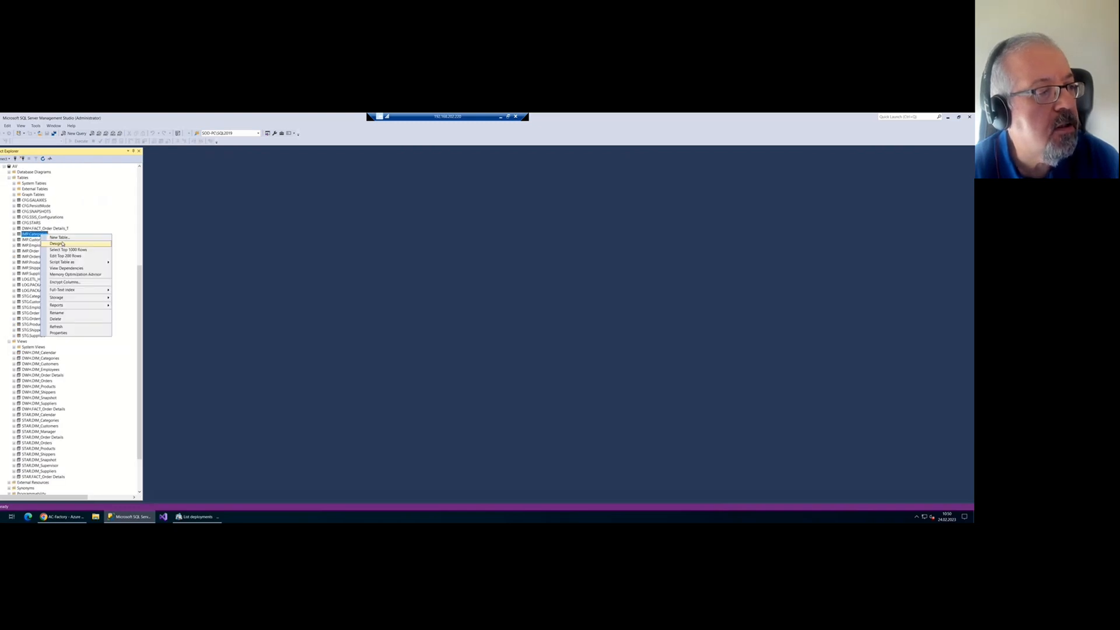
click(64, 249)
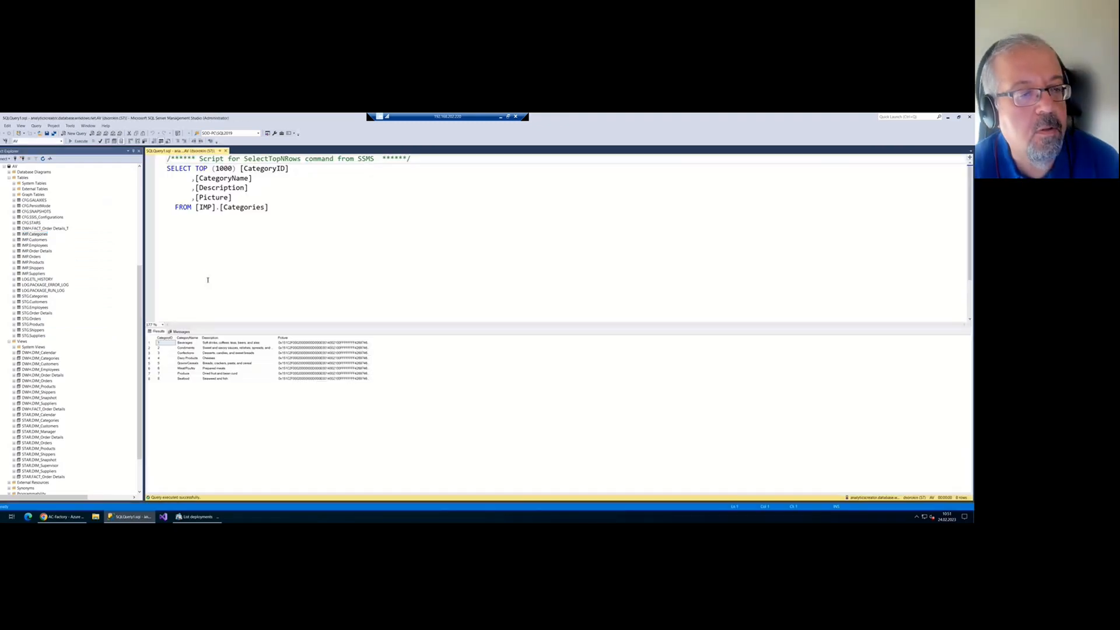
click(233, 373)
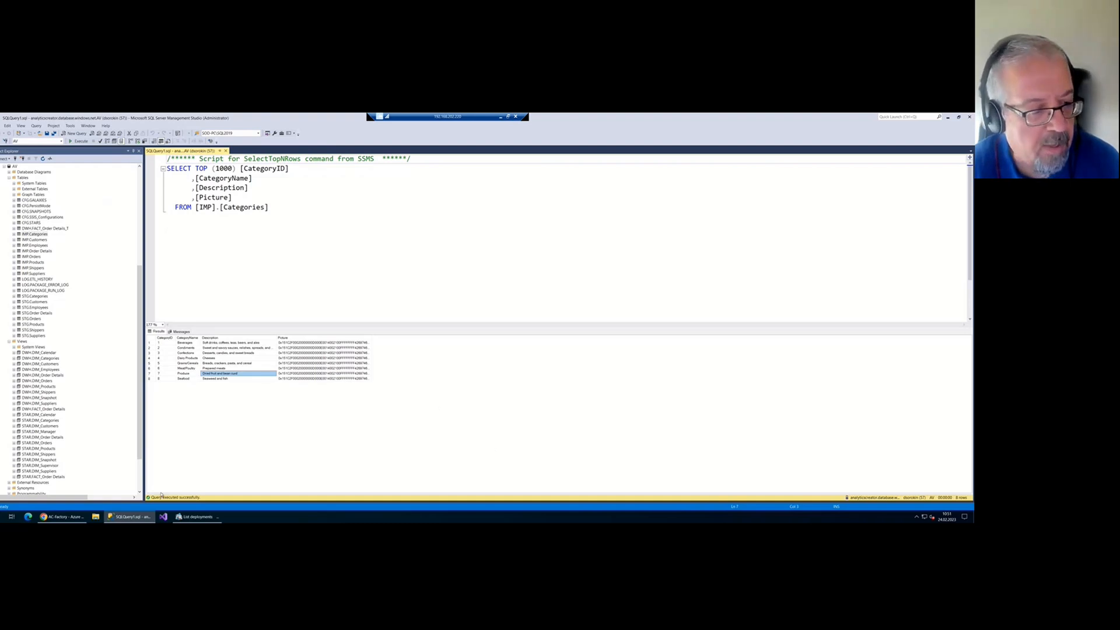
click(61, 517)
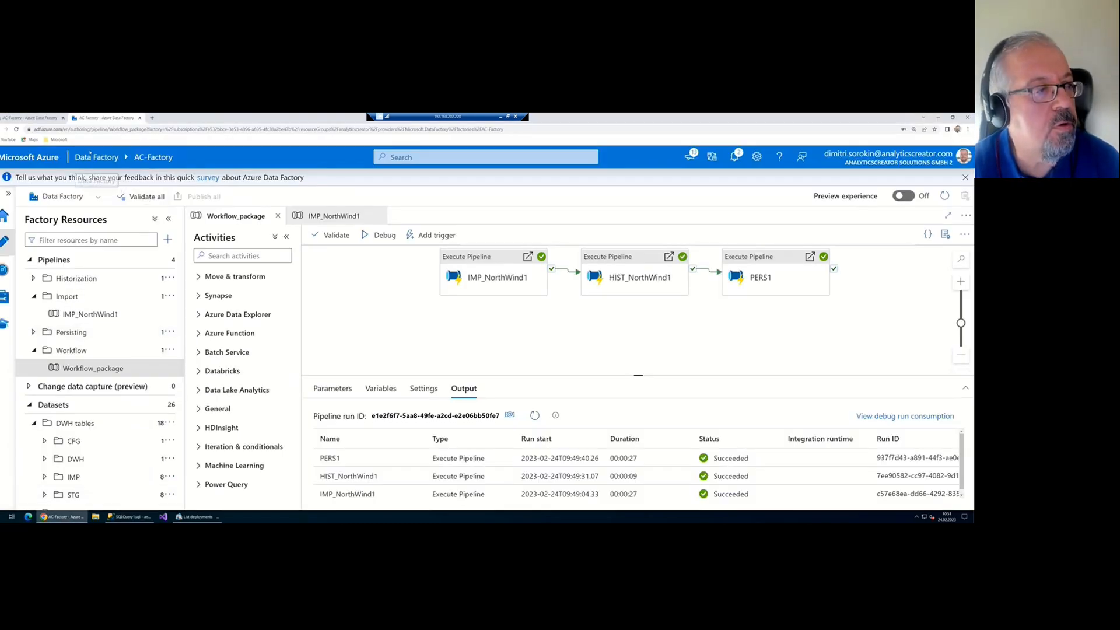
Go to the AV workspace and open the NorthWind dataset's Settings
click(58, 139)
click(62, 165)
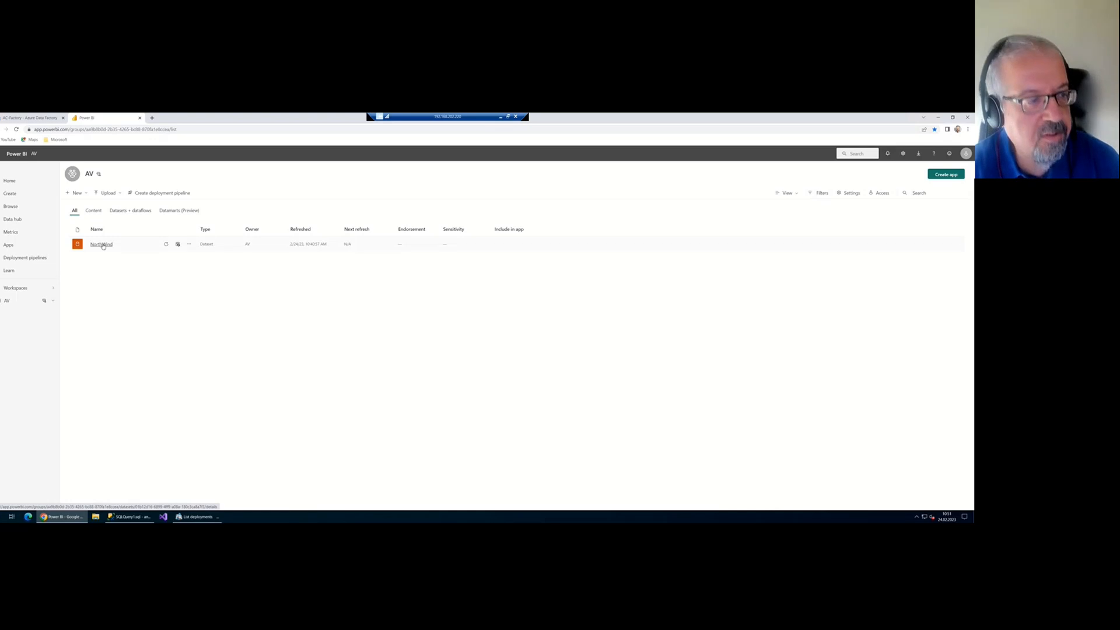
click(189, 245)
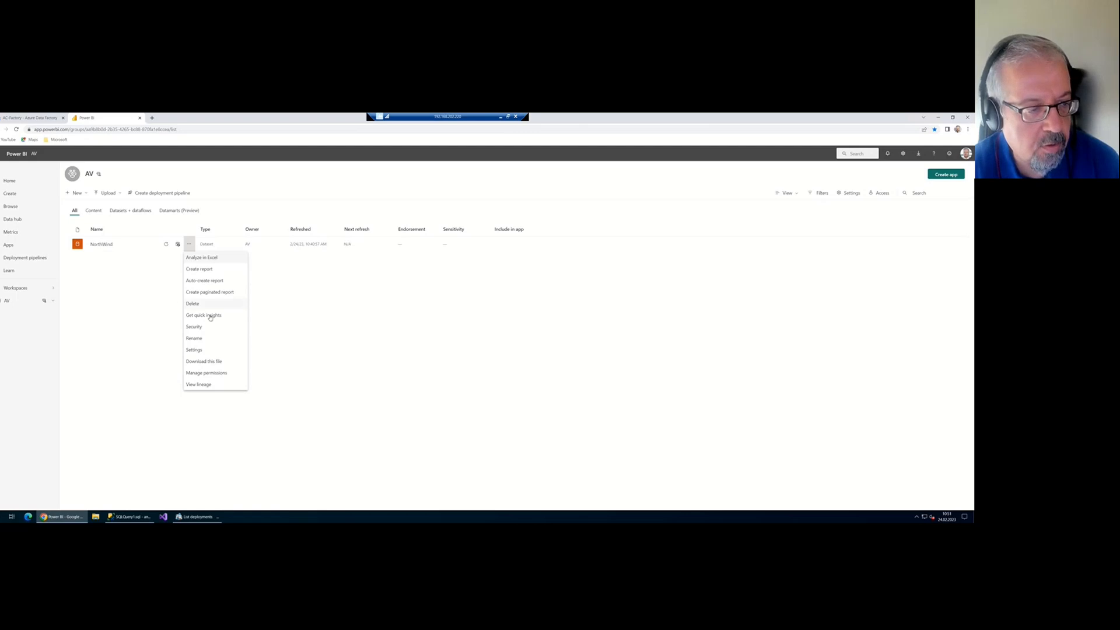
click(194, 350)
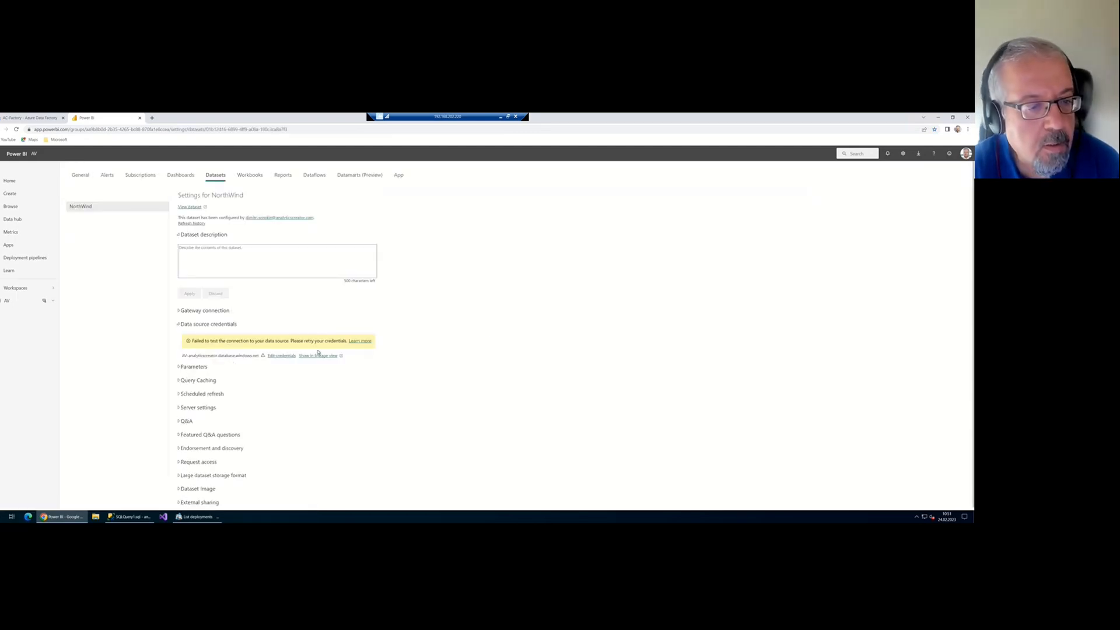
Sign in to the NorthWind data source with Basic authentication credentials
click(281, 355)
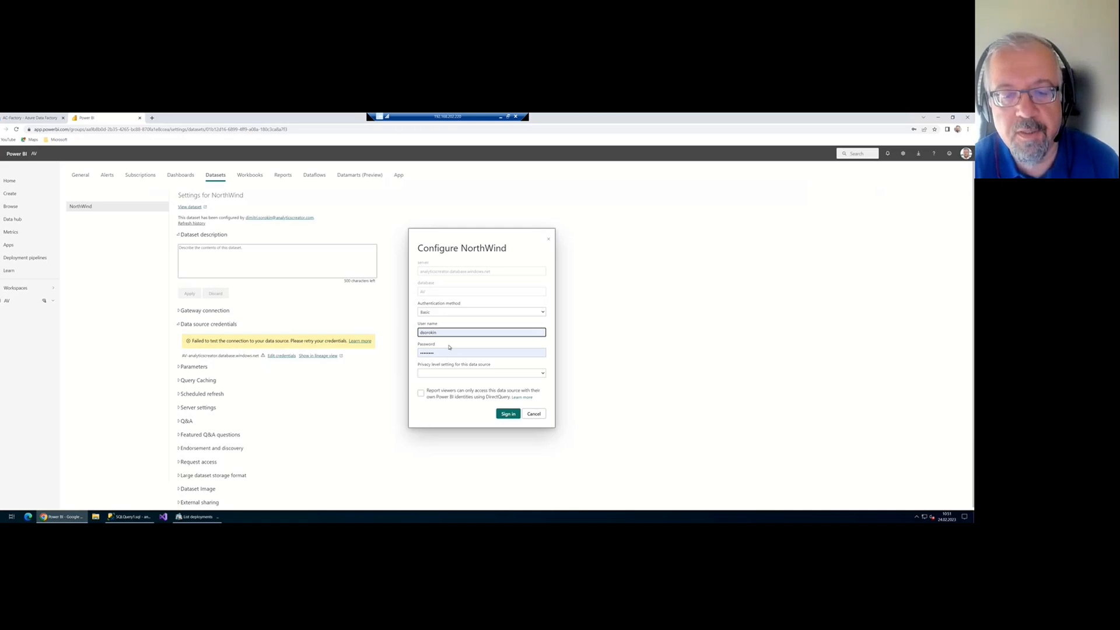
click(510, 416)
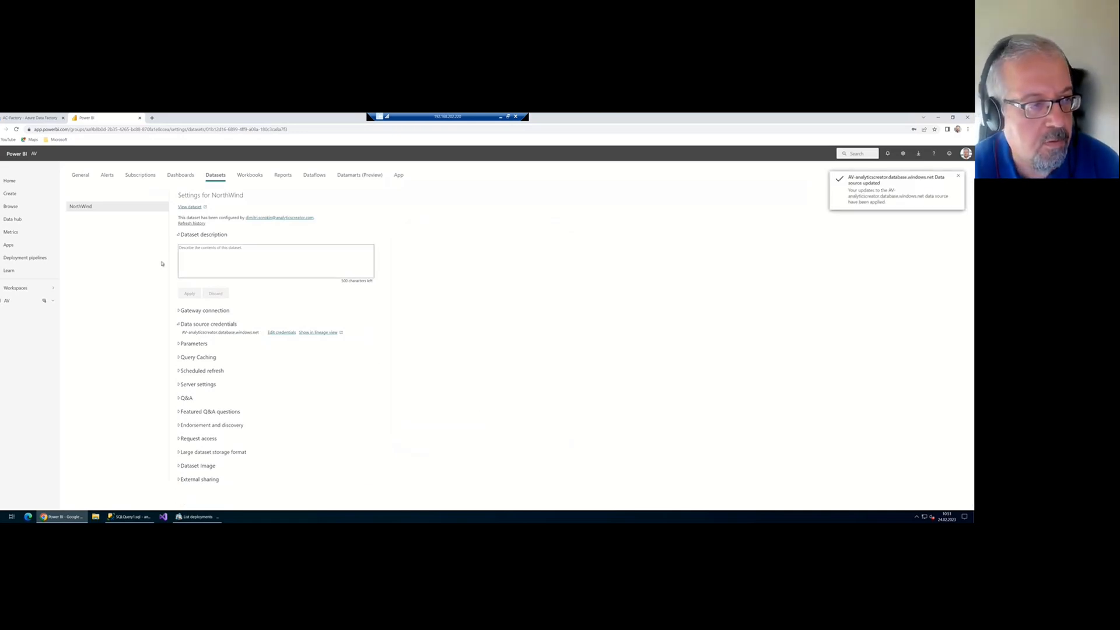
click(77, 177)
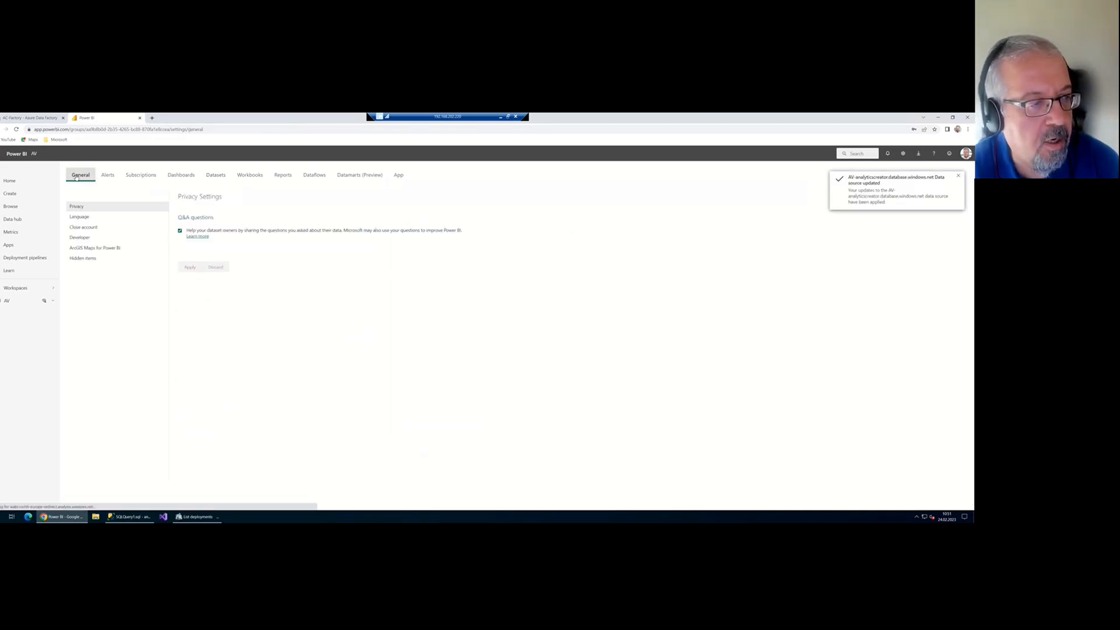
Refresh the NorthWind dataset now and request Get quick insights for it
click(7, 301)
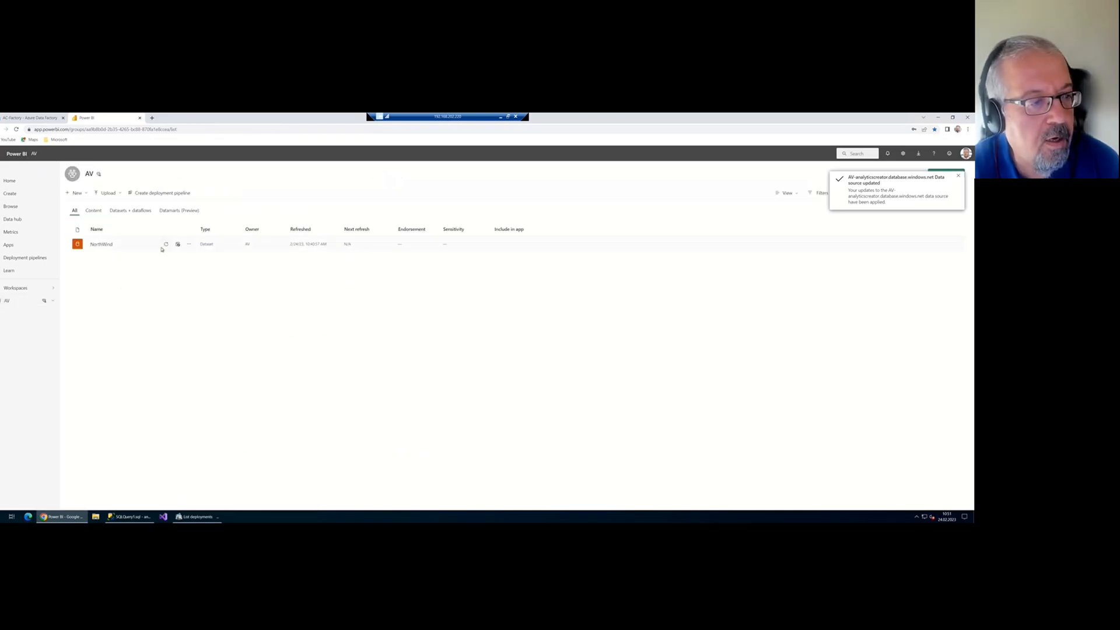
click(167, 245)
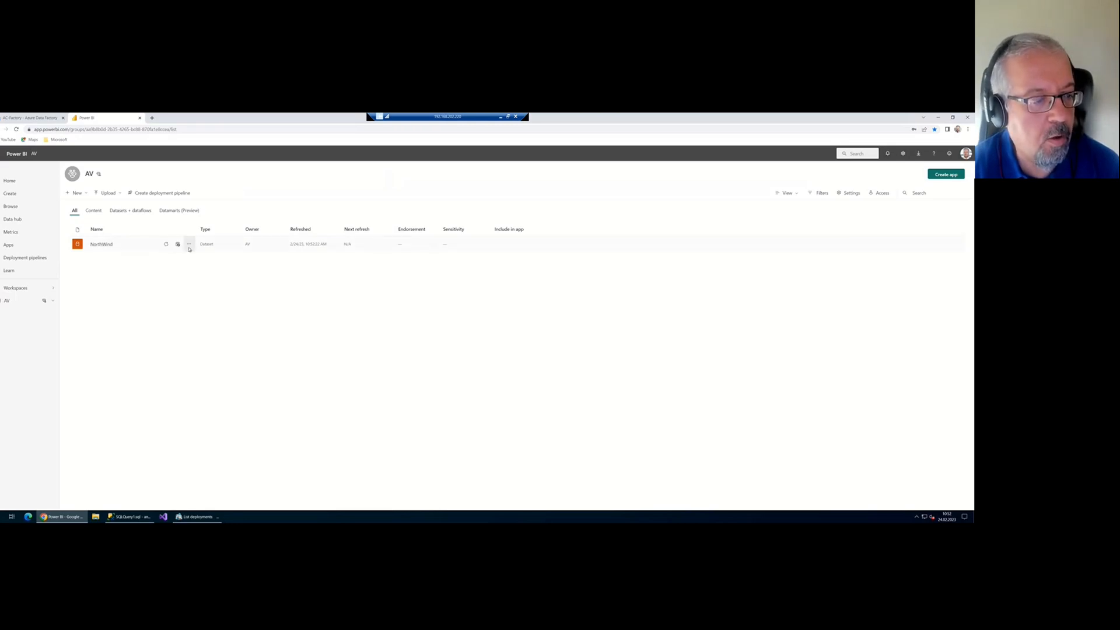
click(189, 245)
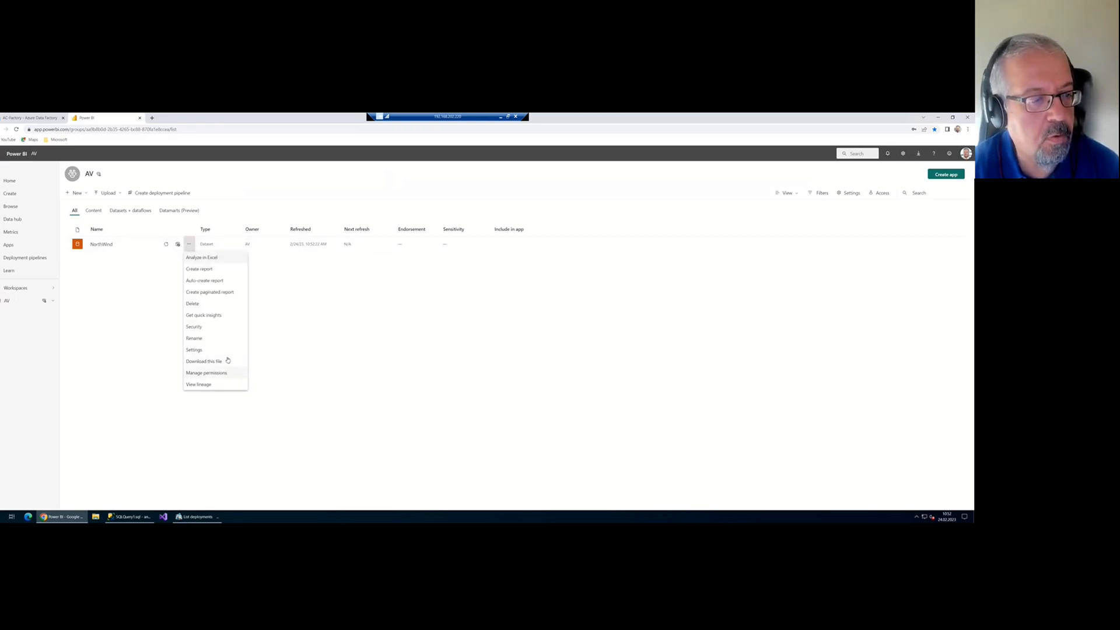
click(222, 316)
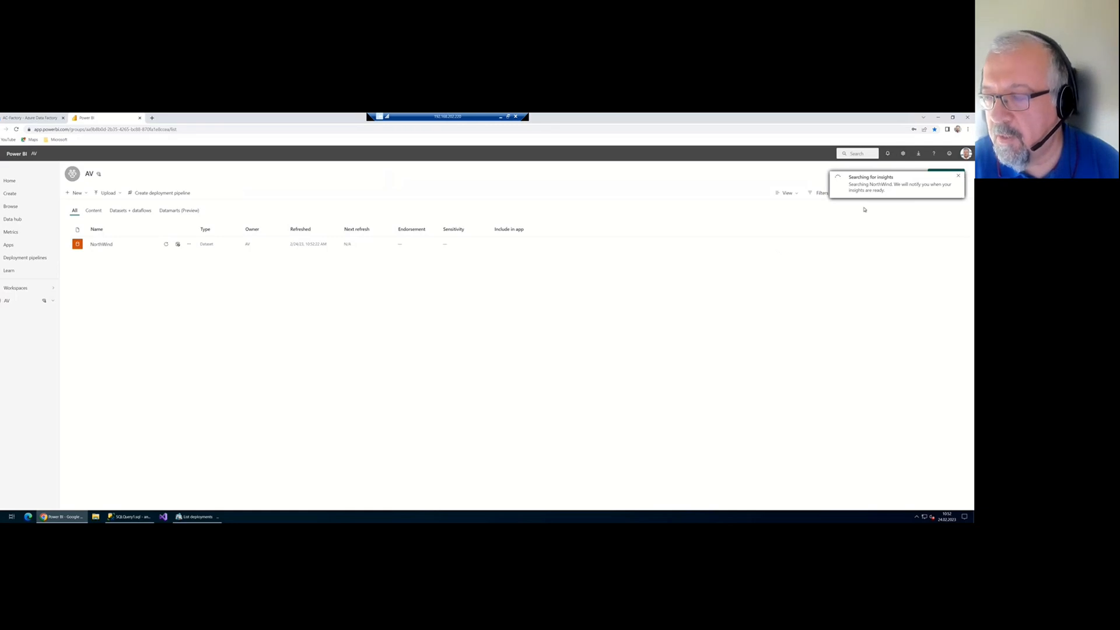
click(937, 118)
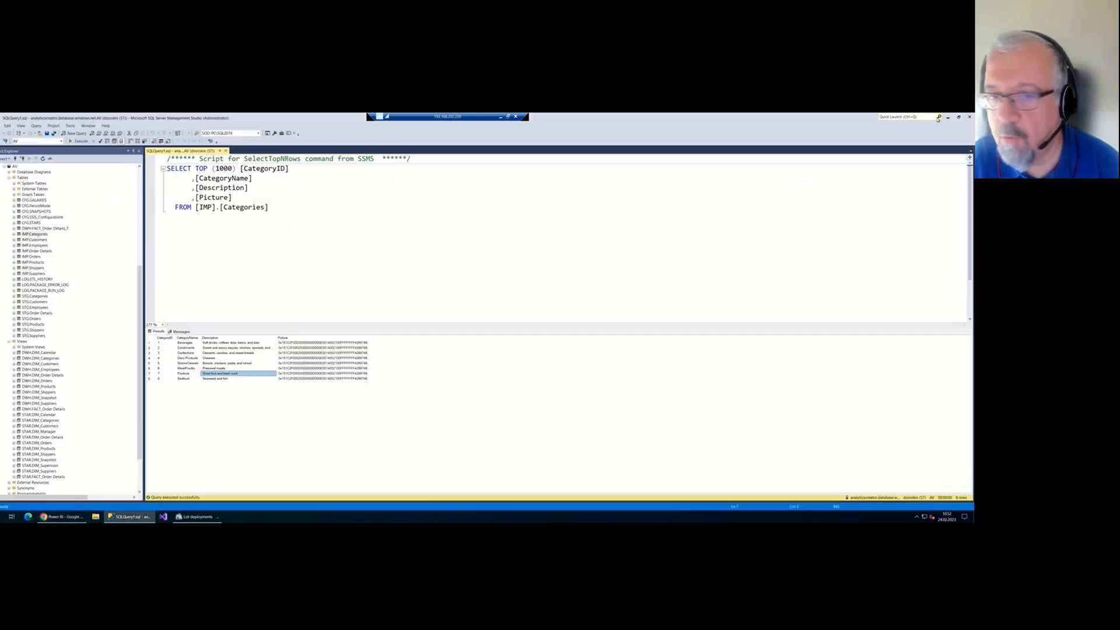
Minimise Management Studio and the AnalyticsCreator deployment window to reveal the desktop
click(948, 117)
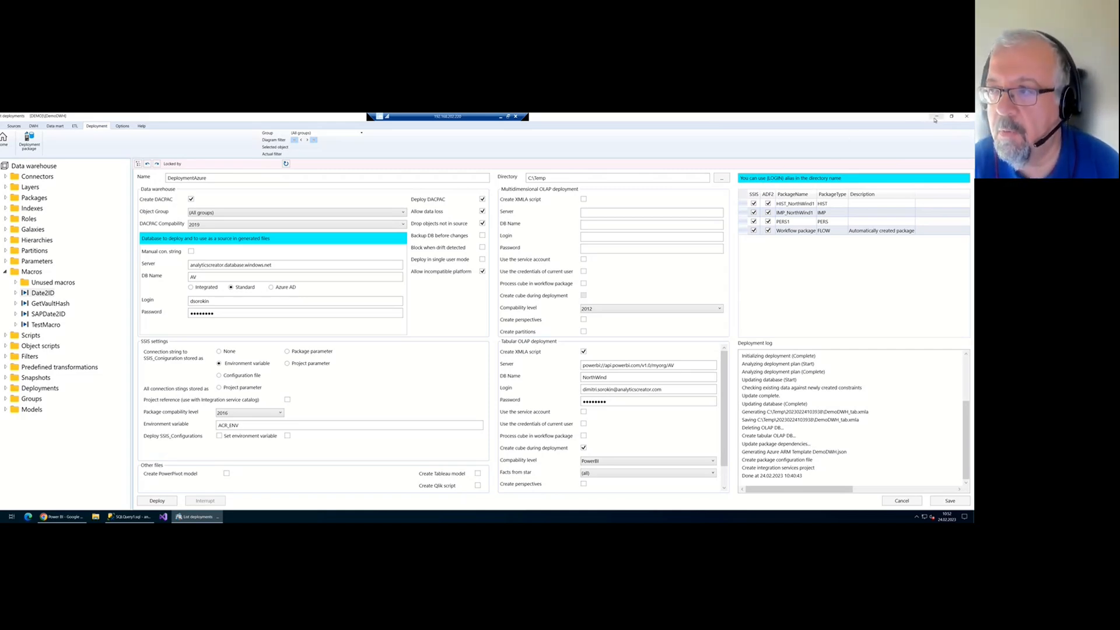
click(935, 119)
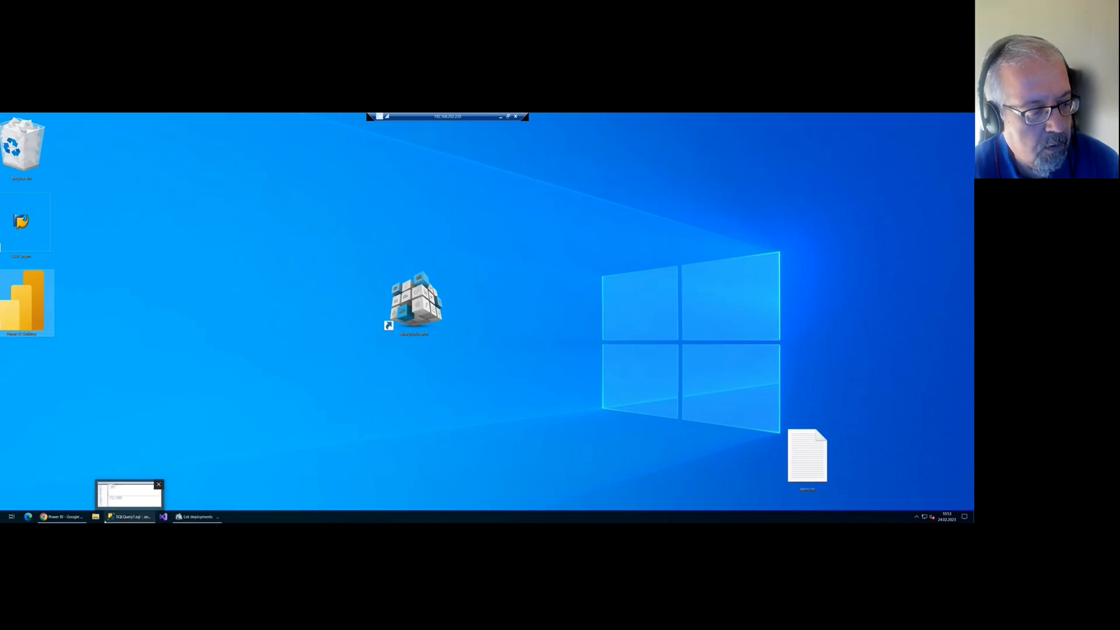
Live-connect Power BI Desktop to the NorthWind Power BI dataset and view its model
click(70, 521)
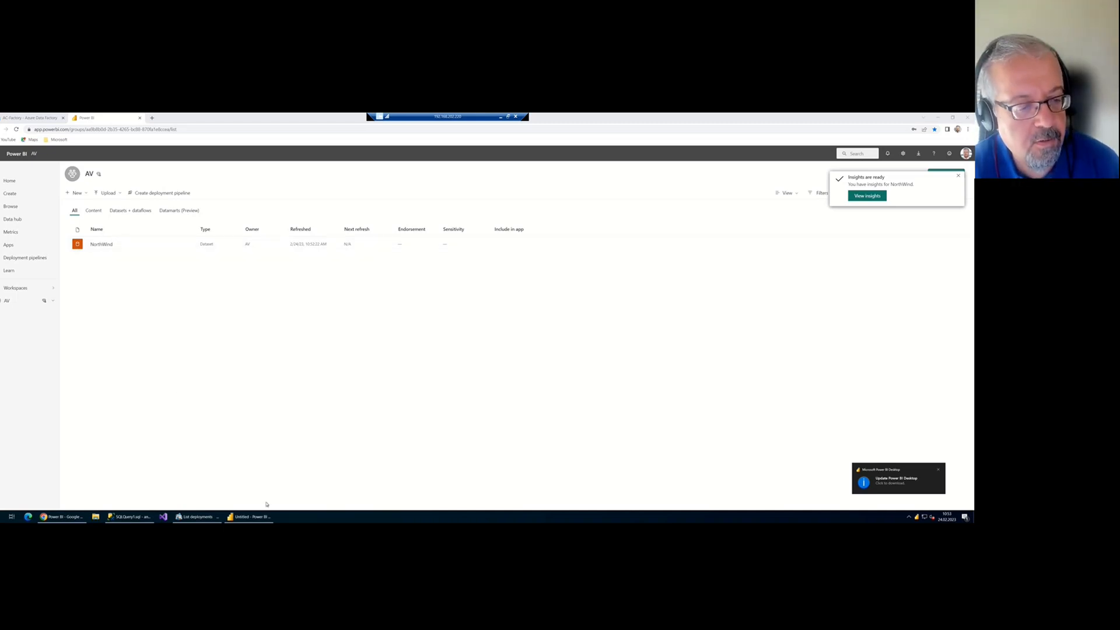
click(249, 517)
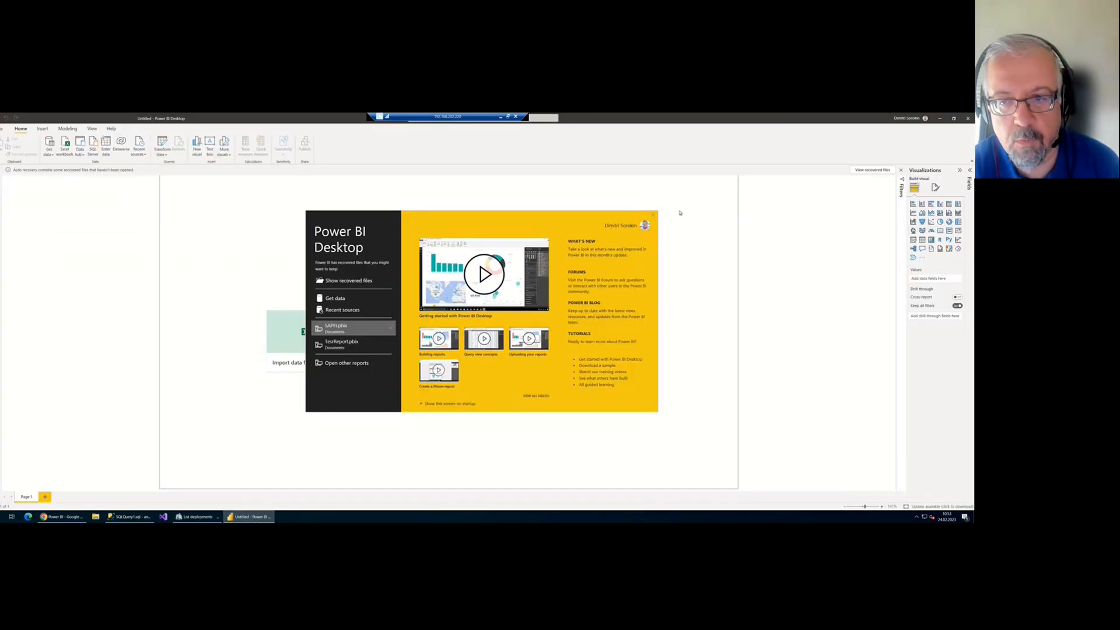
click(653, 215)
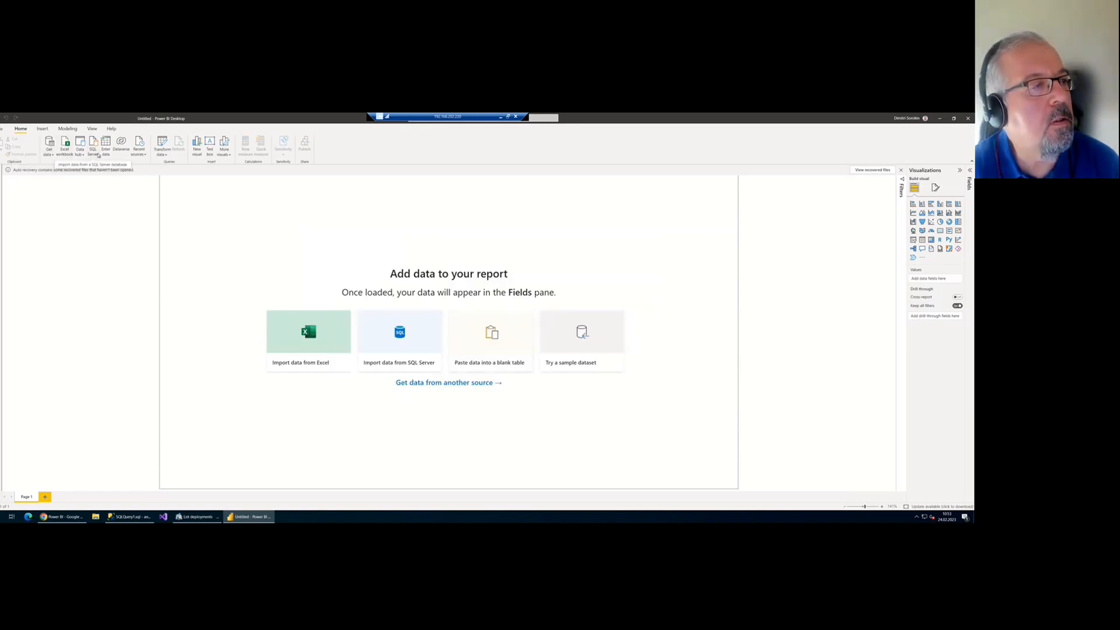
click(50, 153)
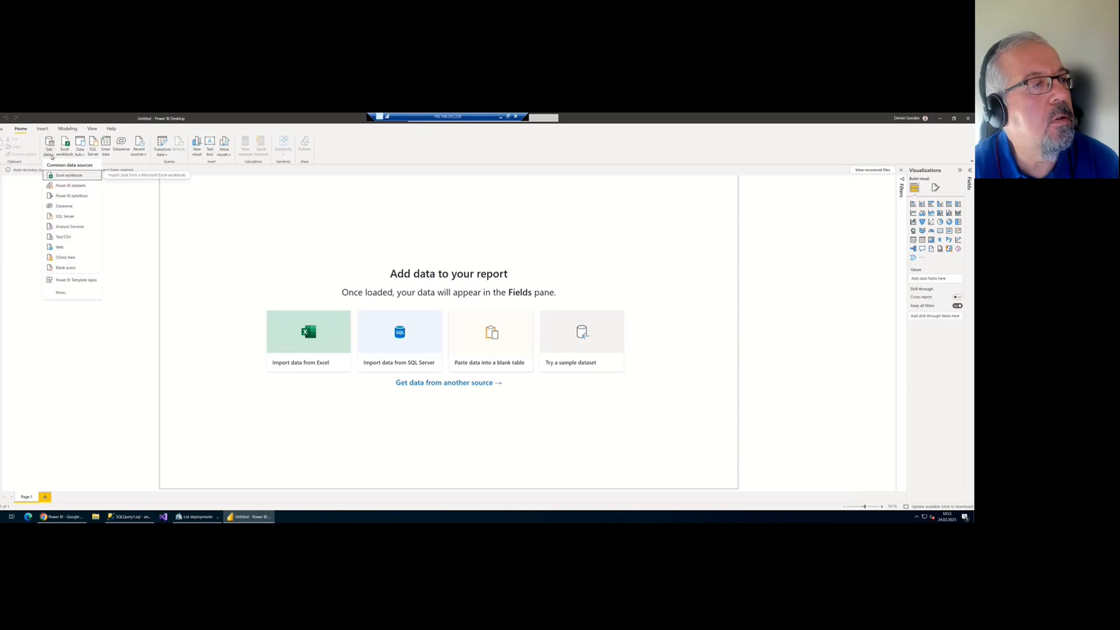
click(87, 186)
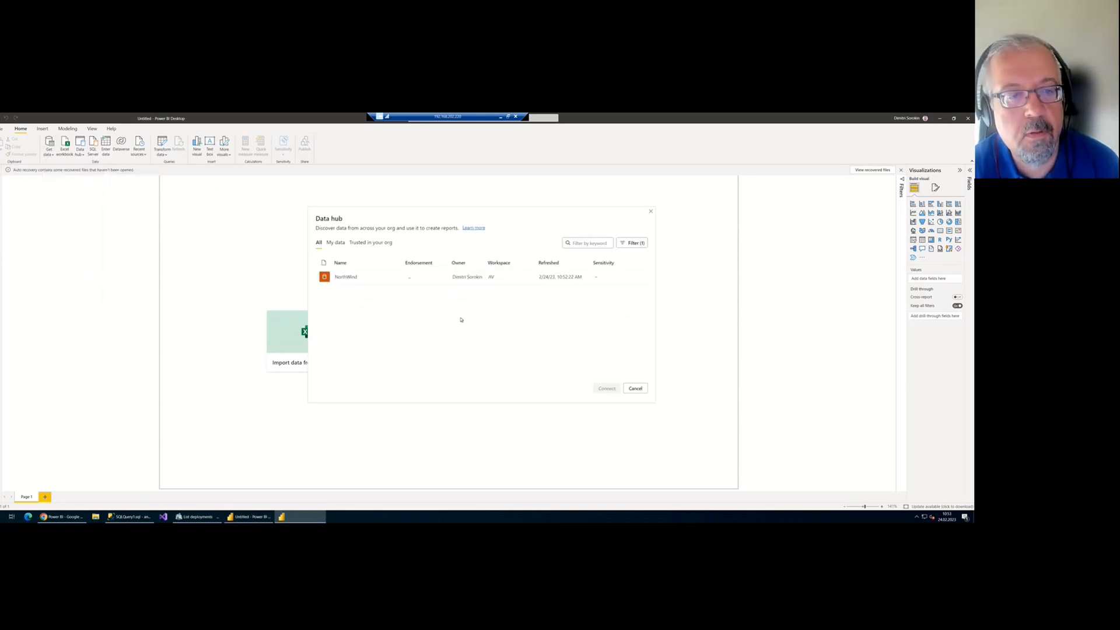
click(357, 282)
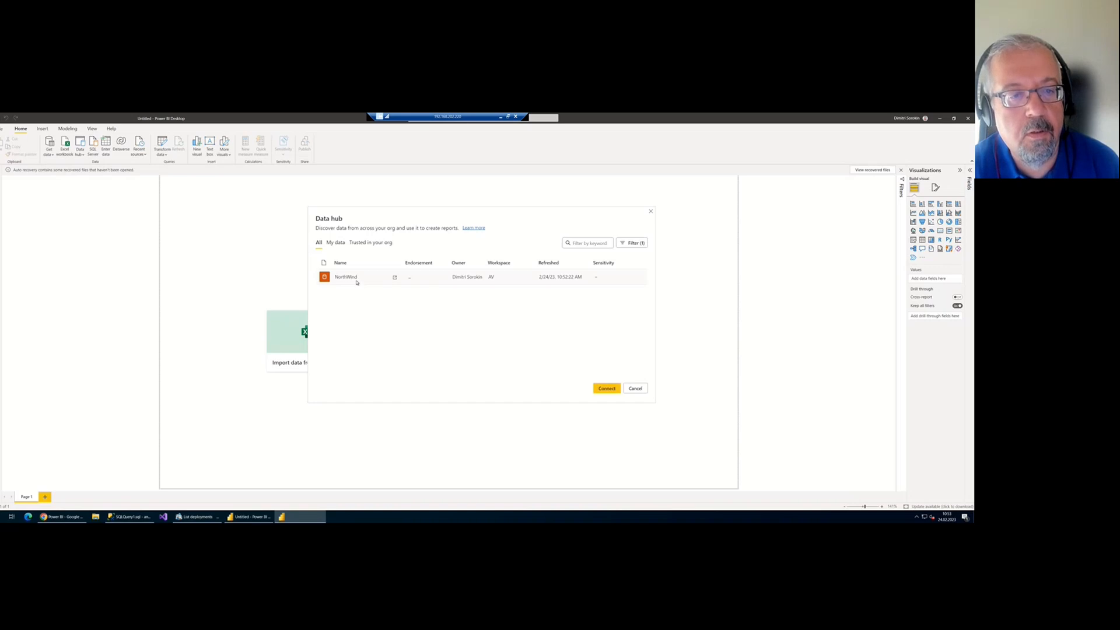
click(607, 388)
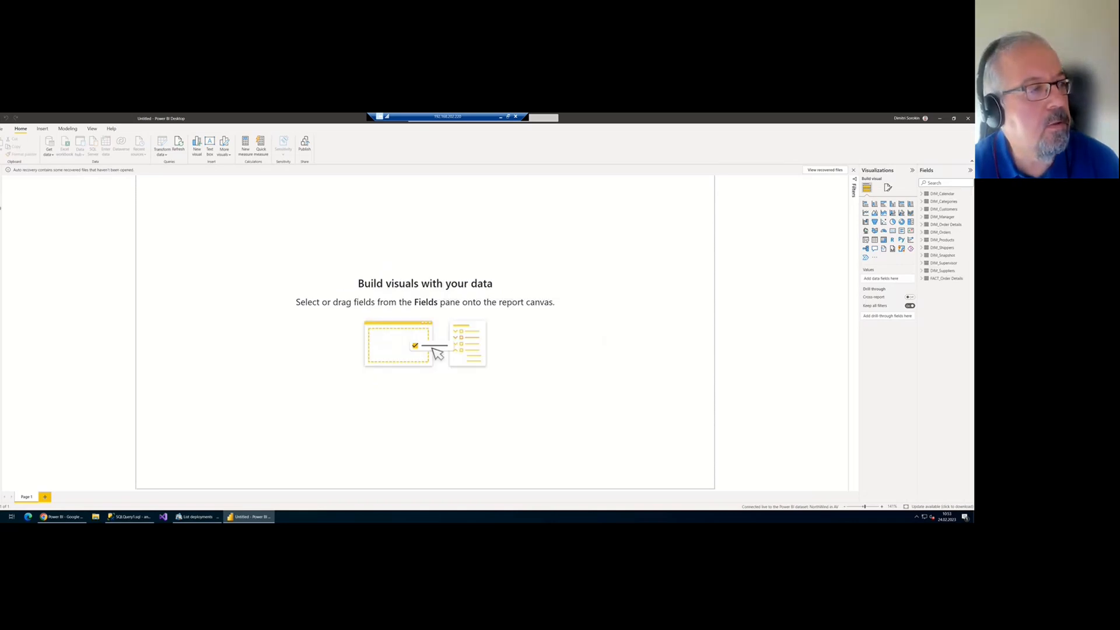
click(0, 196)
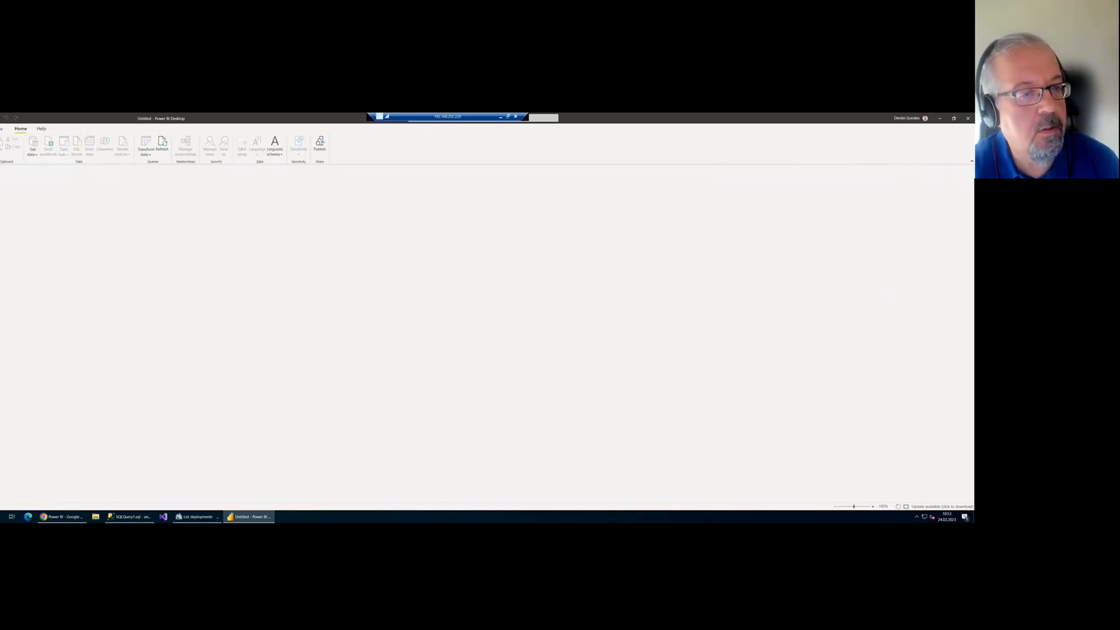
Scroll the model diagram and briefly check the AnalyticsCreator data warehouse flow diagram
scroll(365, 334, down, 5)
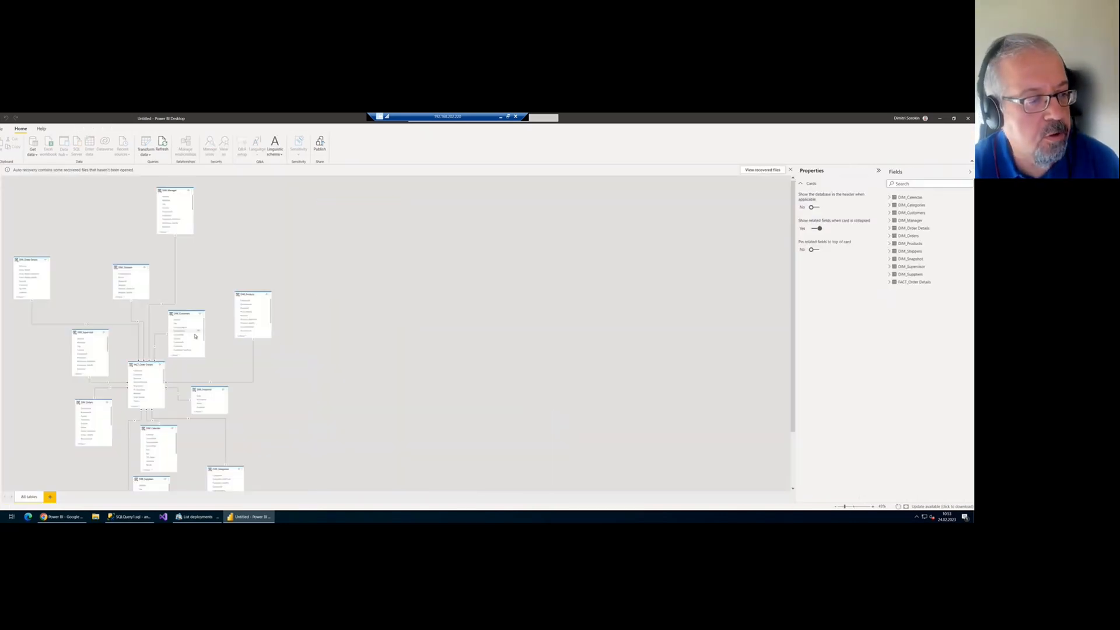
scroll(137, 371, up, 1)
scroll(137, 371, down, 2)
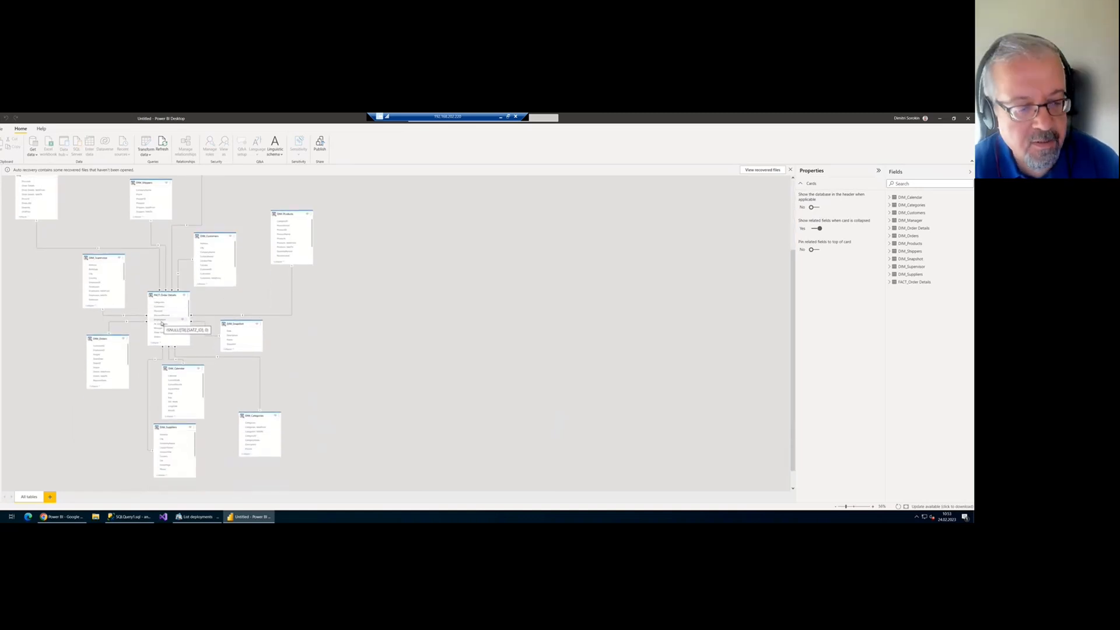
click(196, 516)
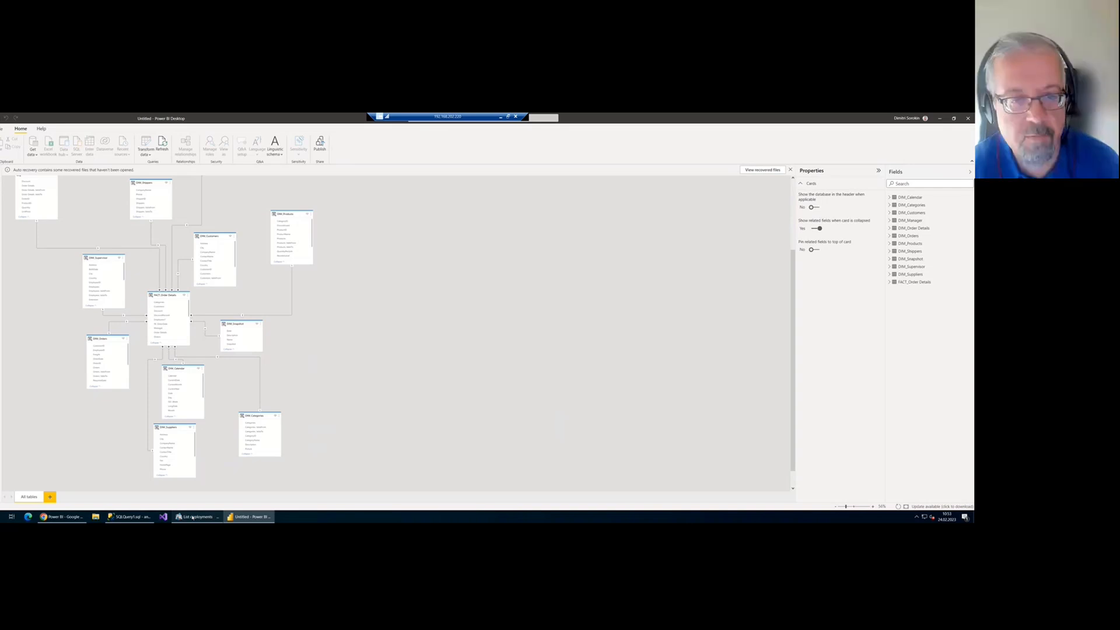
click(5, 138)
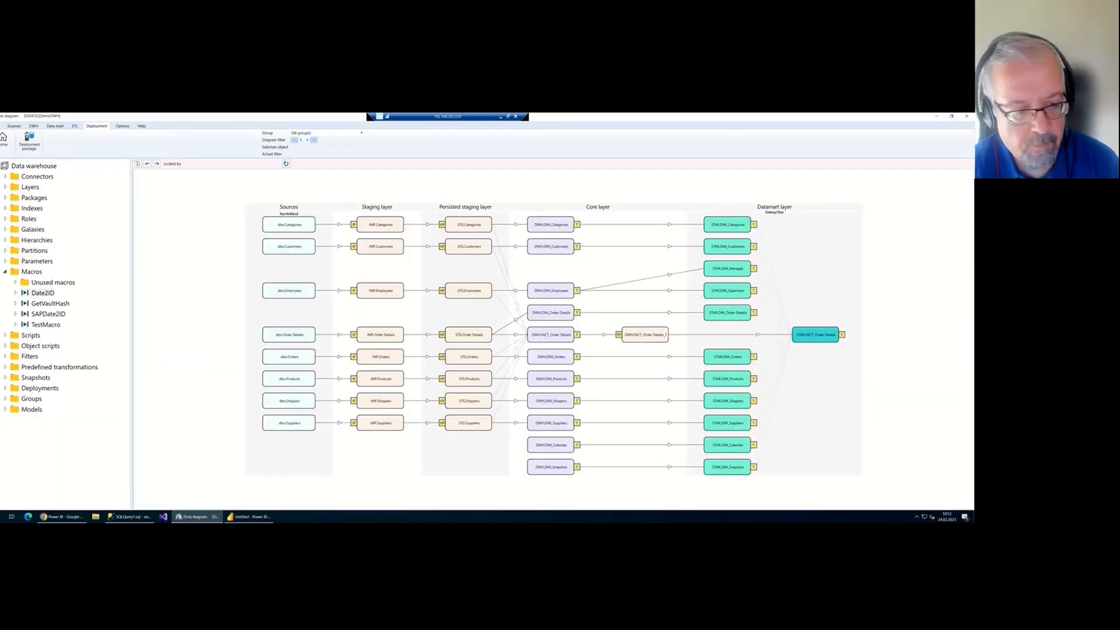
click(257, 517)
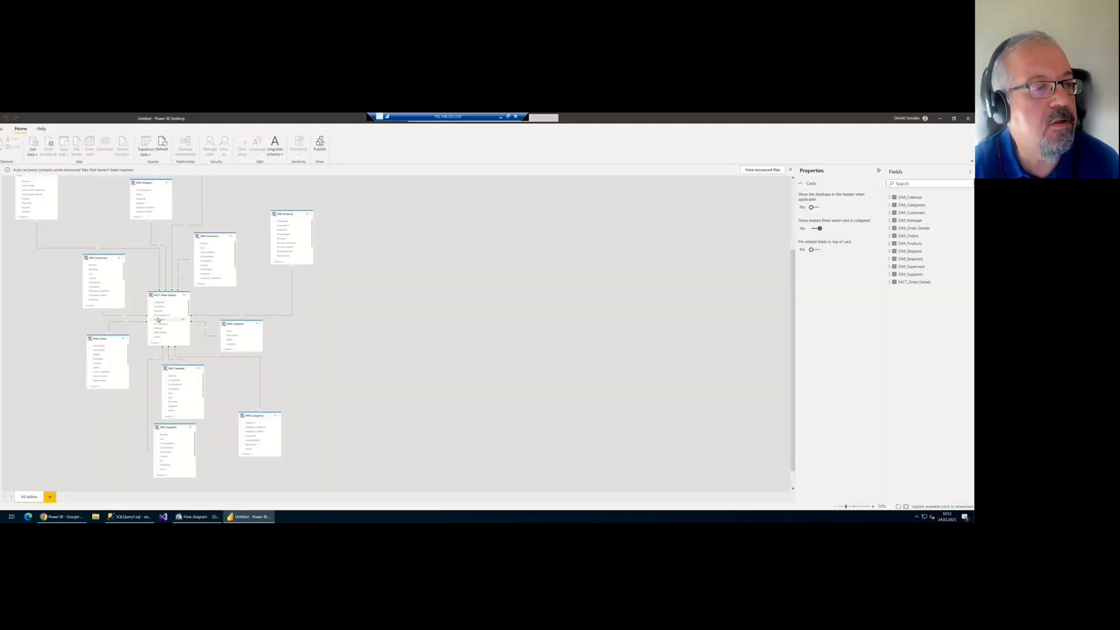
Review the FACT_Order Details measures, including Sum of Total, then go to Report view
scroll(122, 194, up, 1)
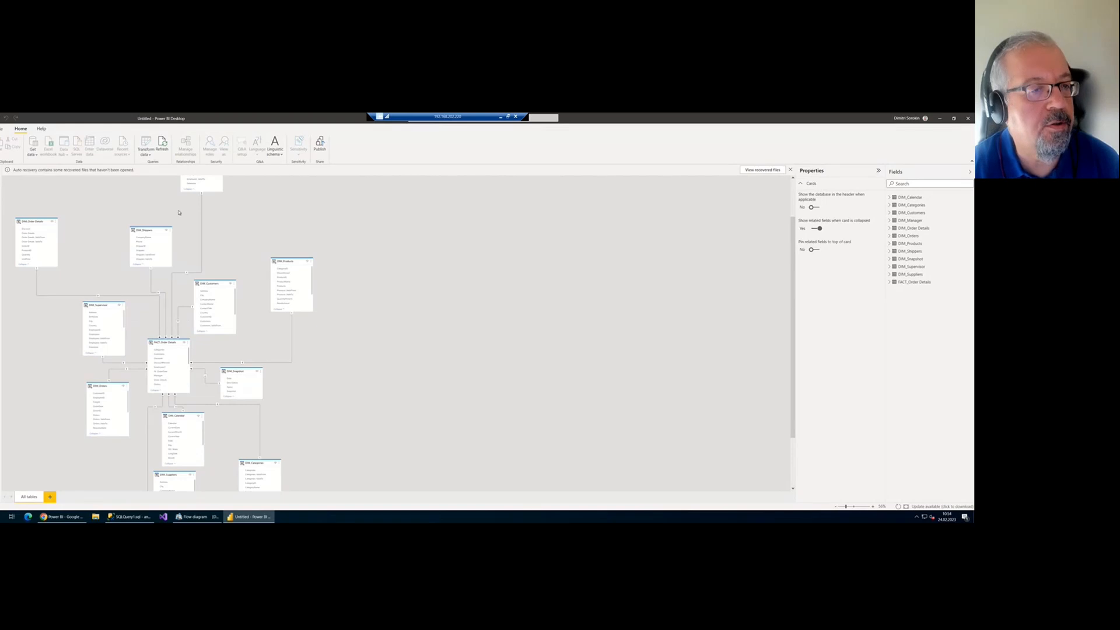
scroll(183, 361, down, 4)
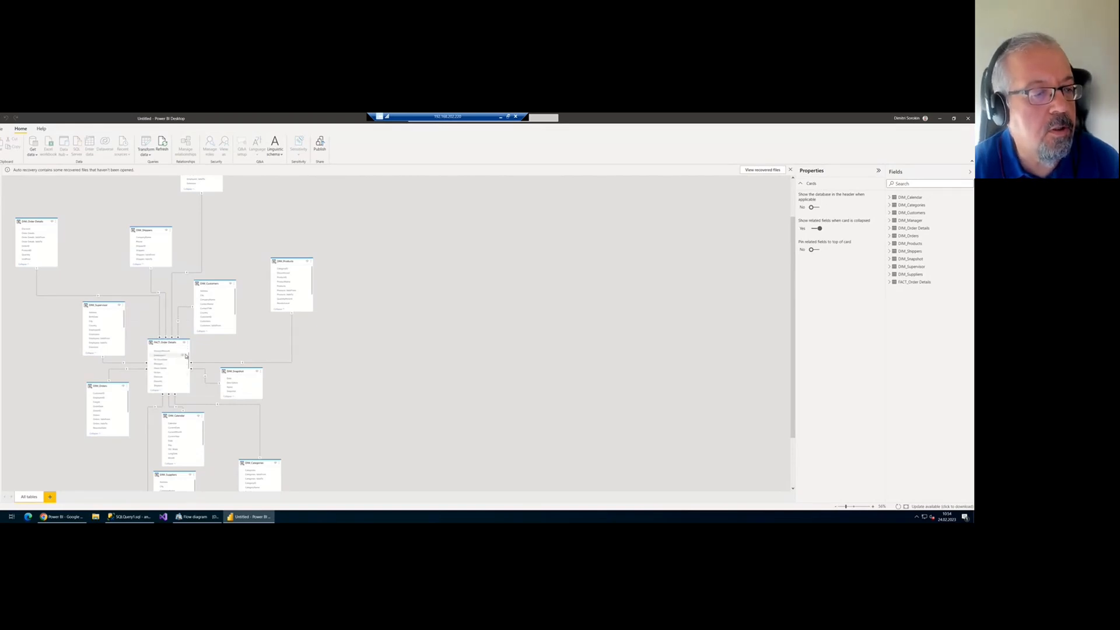
scroll(183, 362, down, 3)
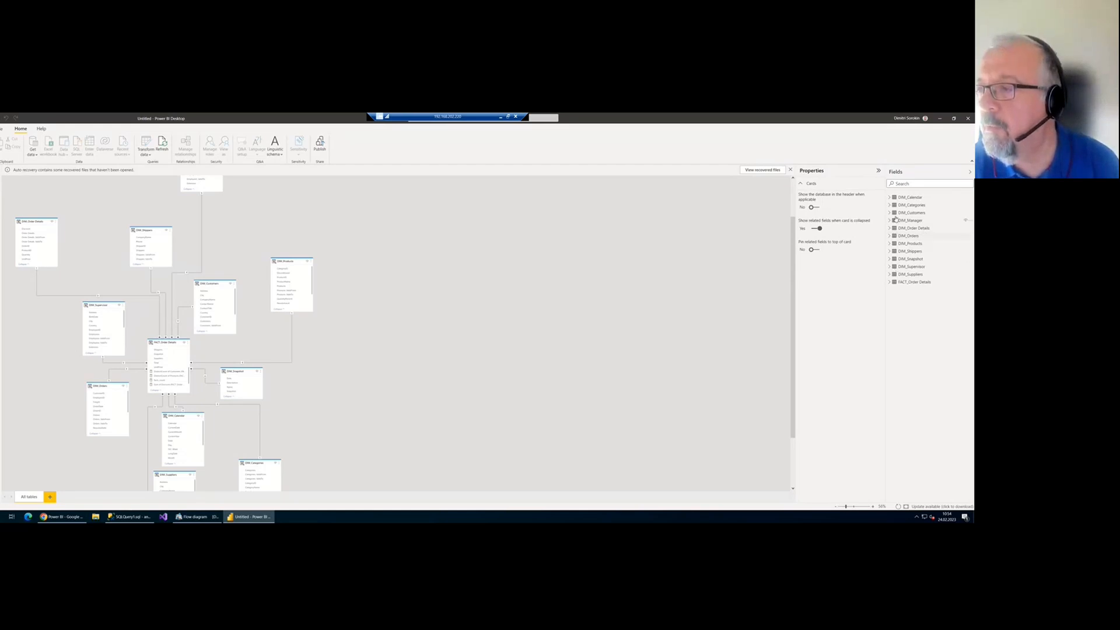
click(888, 283)
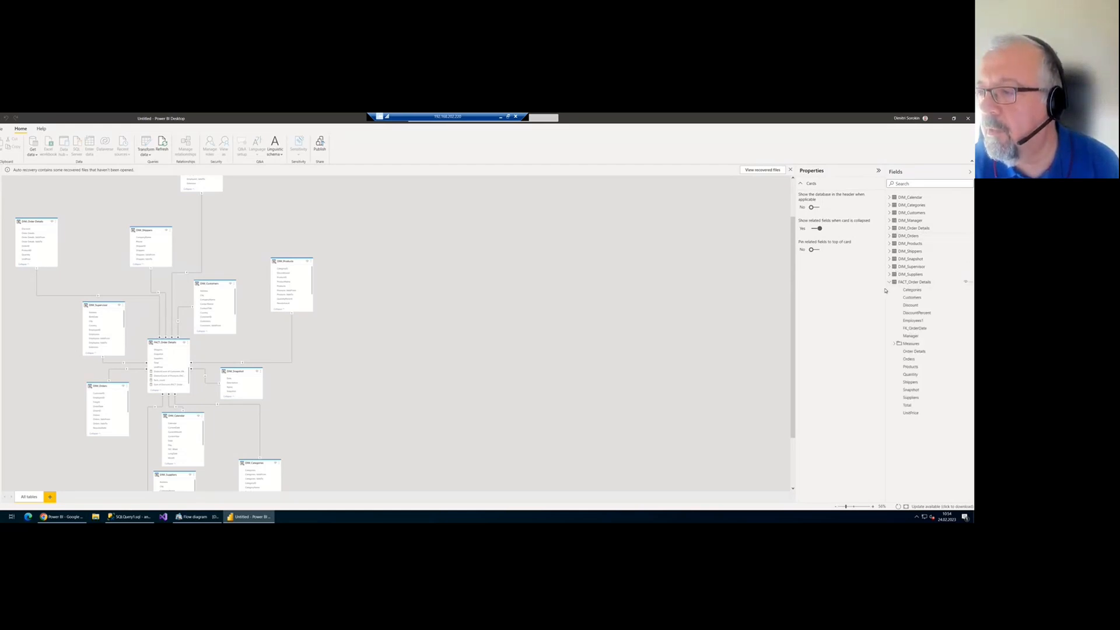
drag(885, 290, 830, 289)
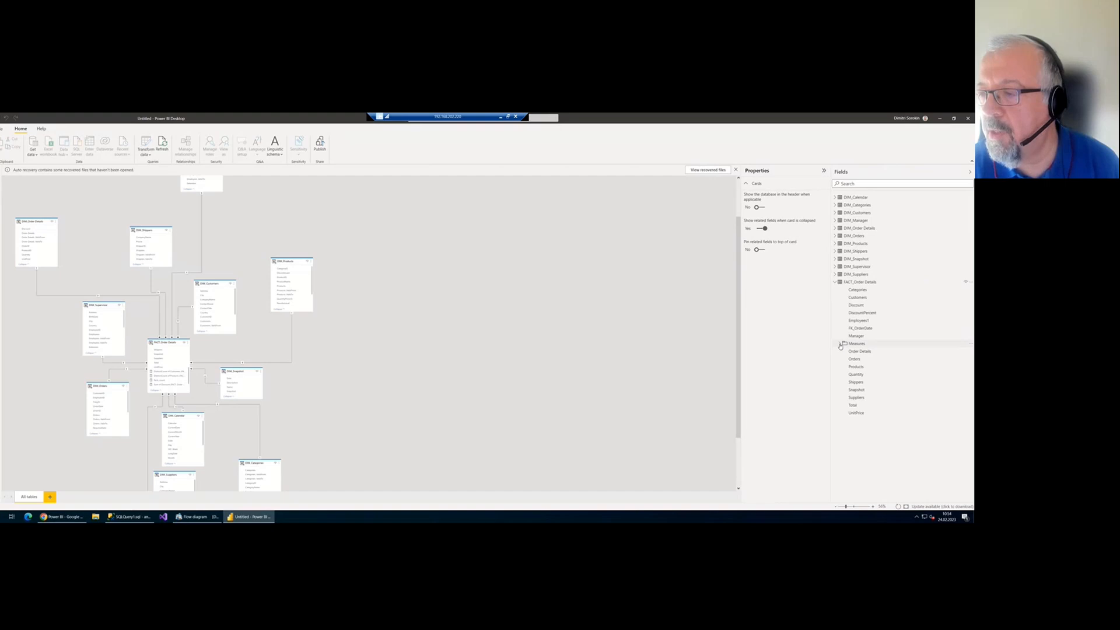
click(839, 346)
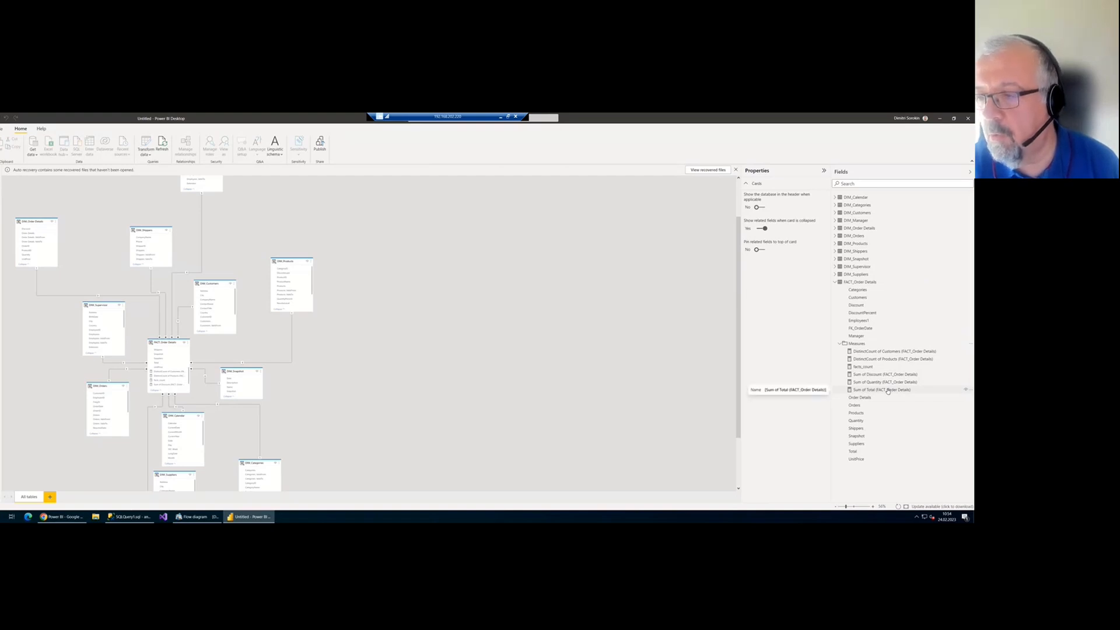
click(835, 282)
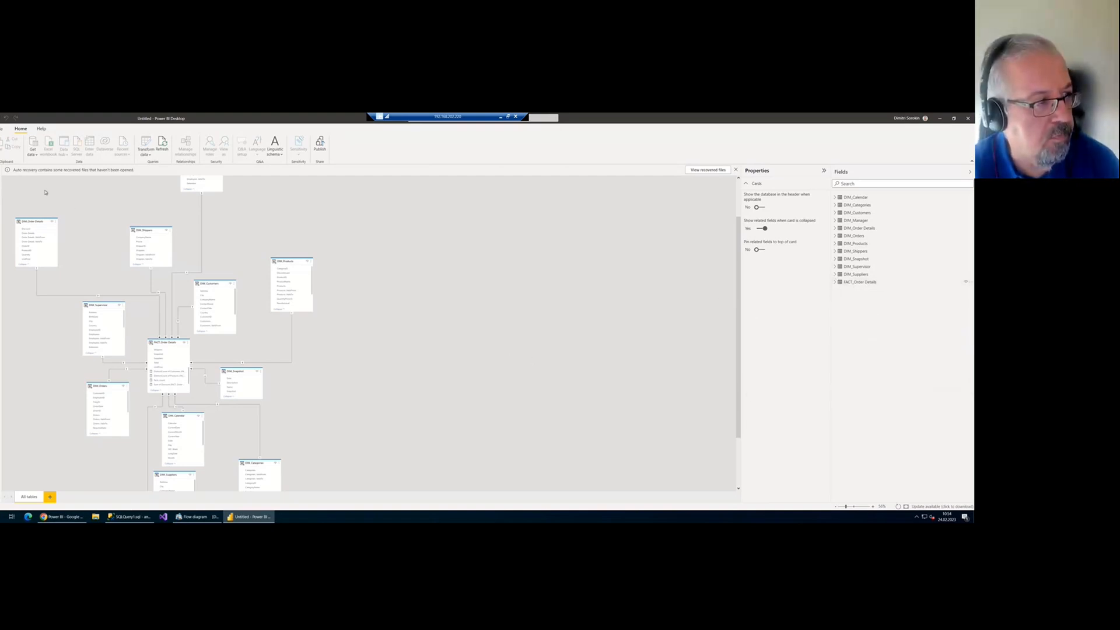
click(1, 169)
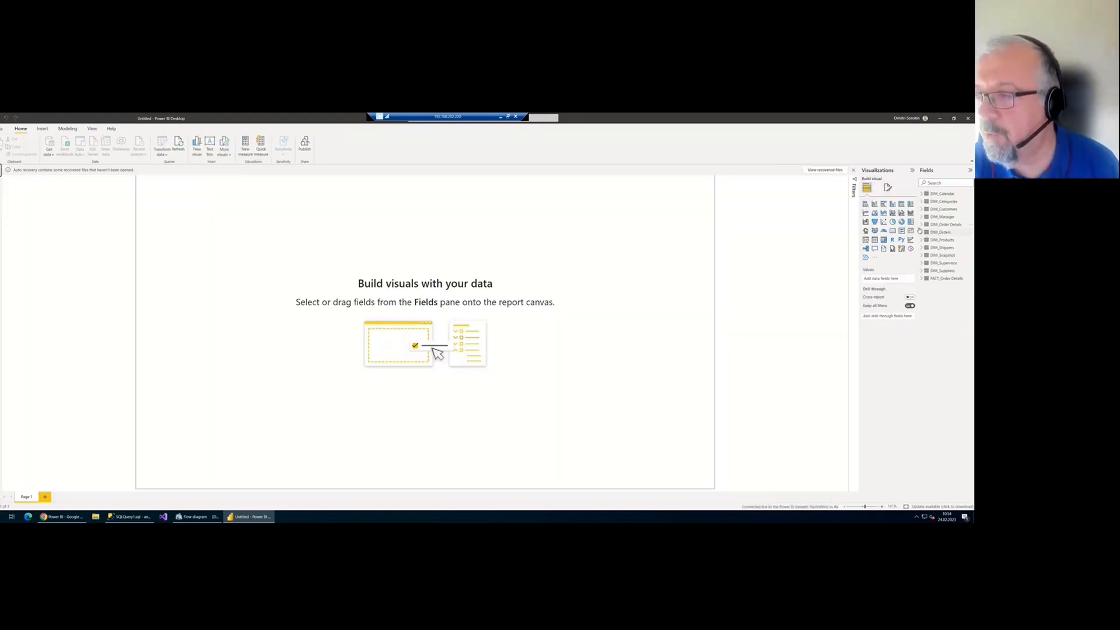
Build a widened column chart of Sum of Total by DIM_Calendar Year (1996–1998)
drag(917, 231, 892, 233)
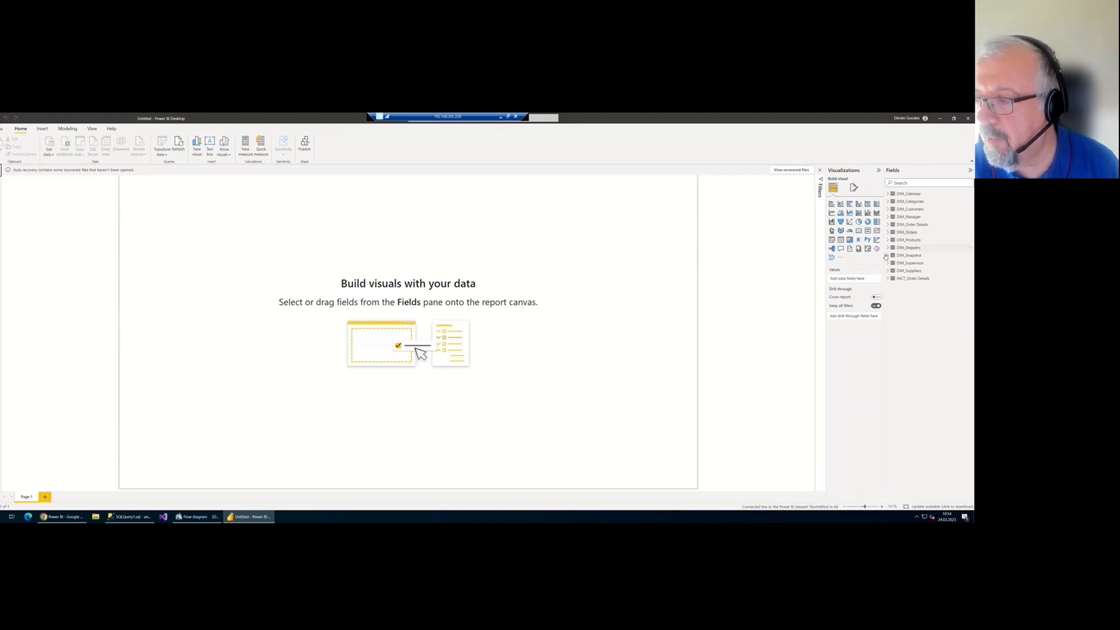
click(888, 280)
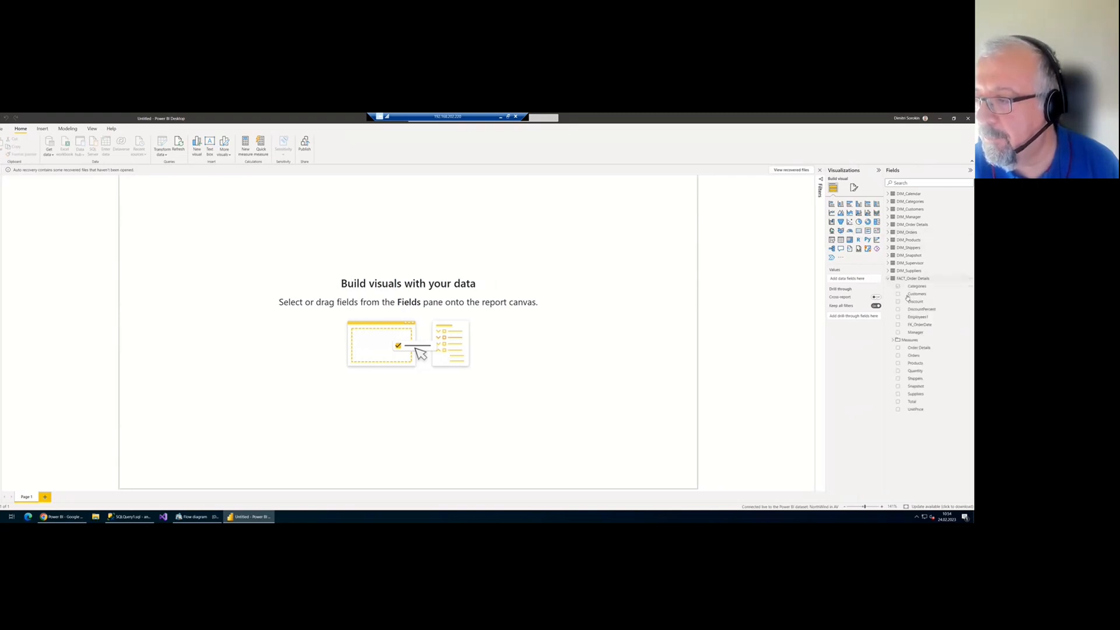
click(893, 340)
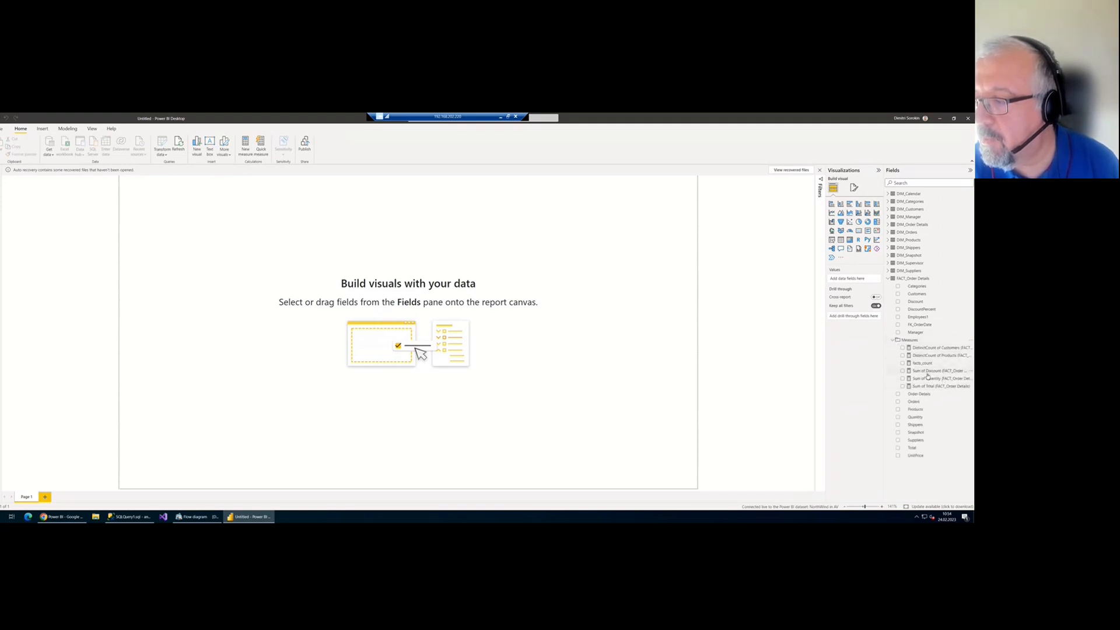
drag(926, 386, 478, 257)
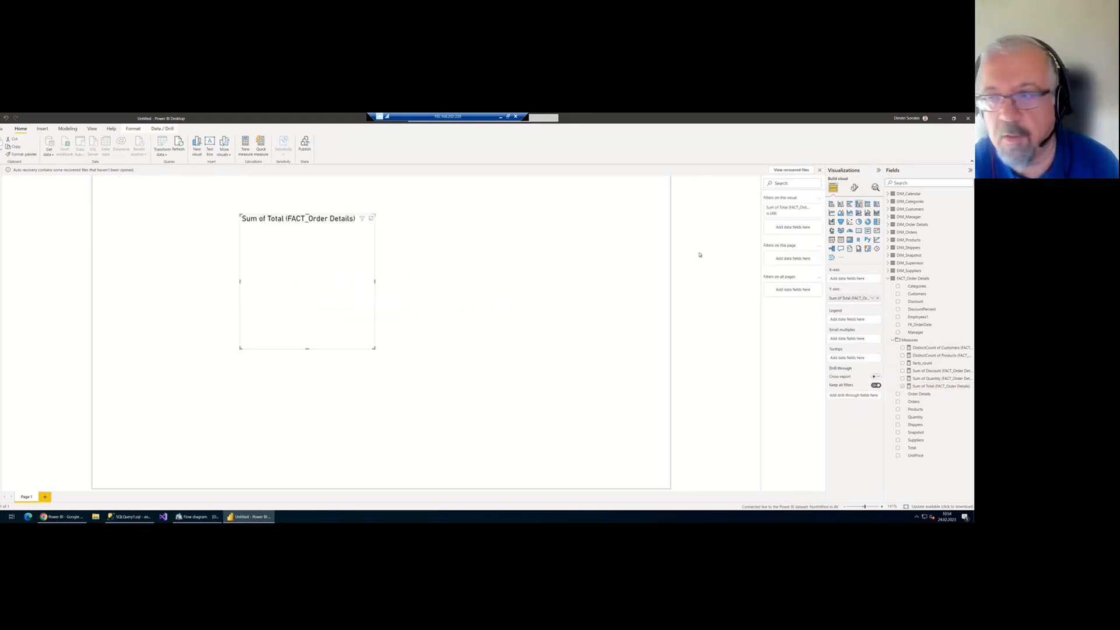
click(888, 194)
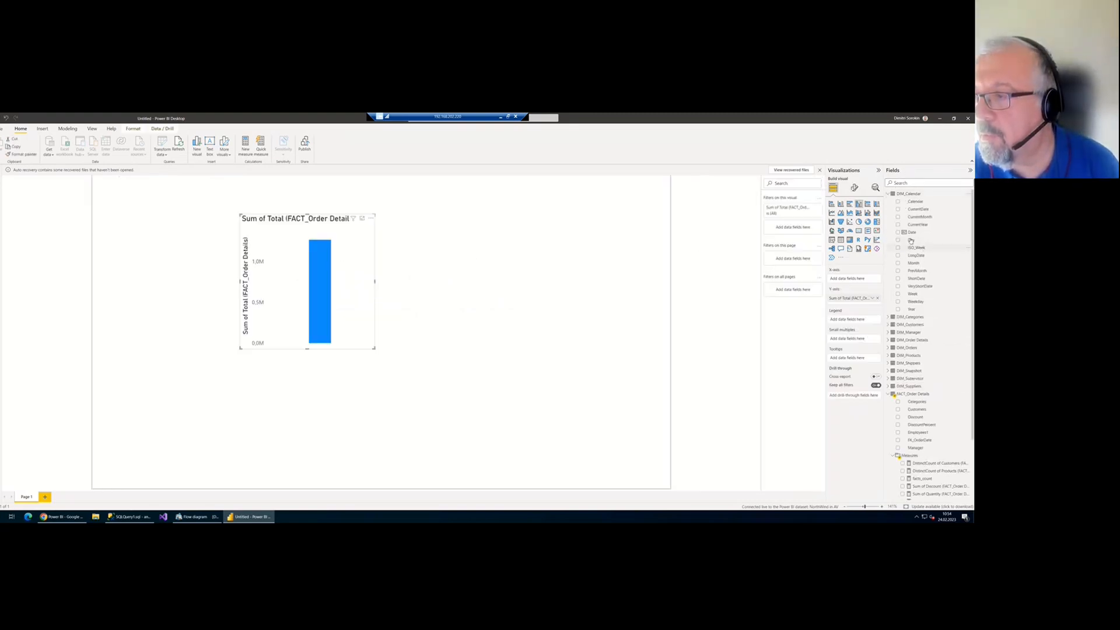
drag(912, 309, 356, 282)
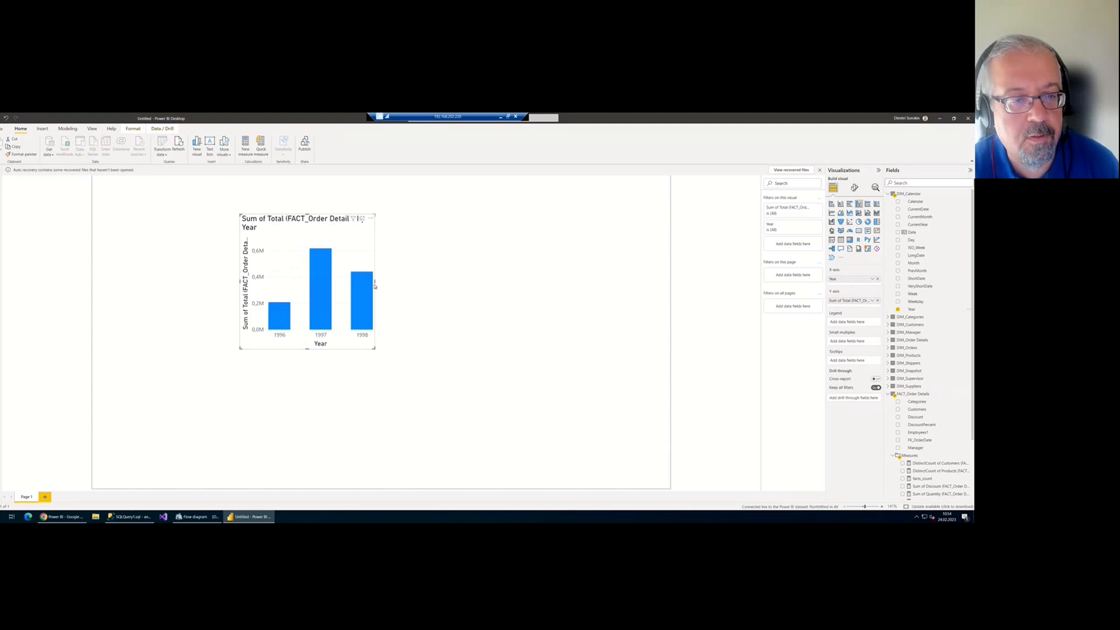
drag(375, 282, 469, 282)
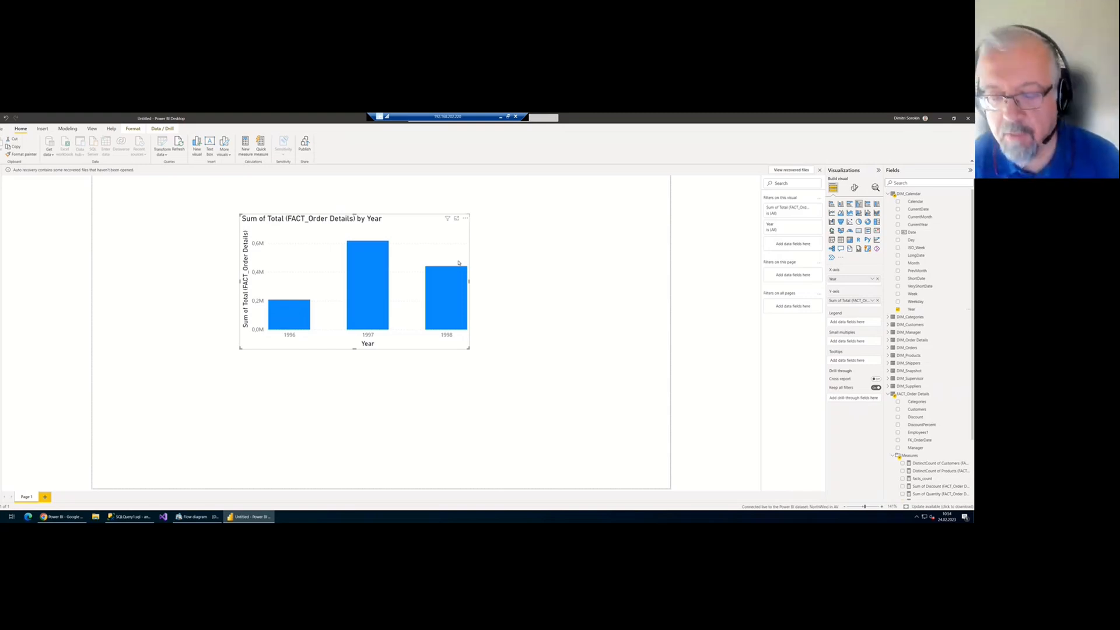
click(43, 516)
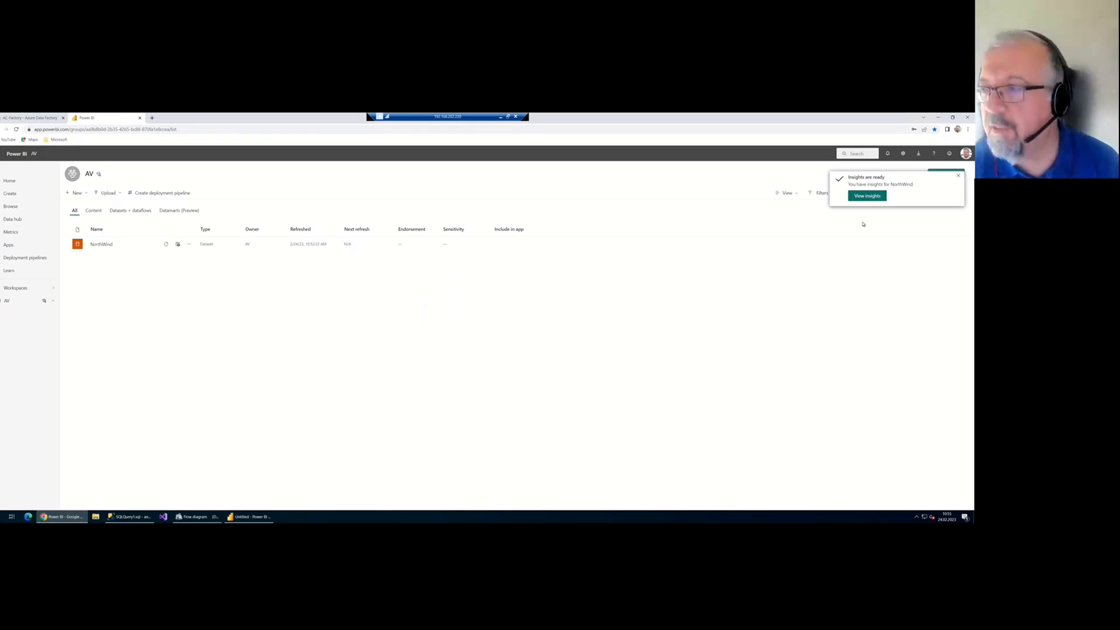
Browse the Power BI Quick Insights cards for NorthWind, then go back to the AnalyticsCreator flow diagram
click(867, 196)
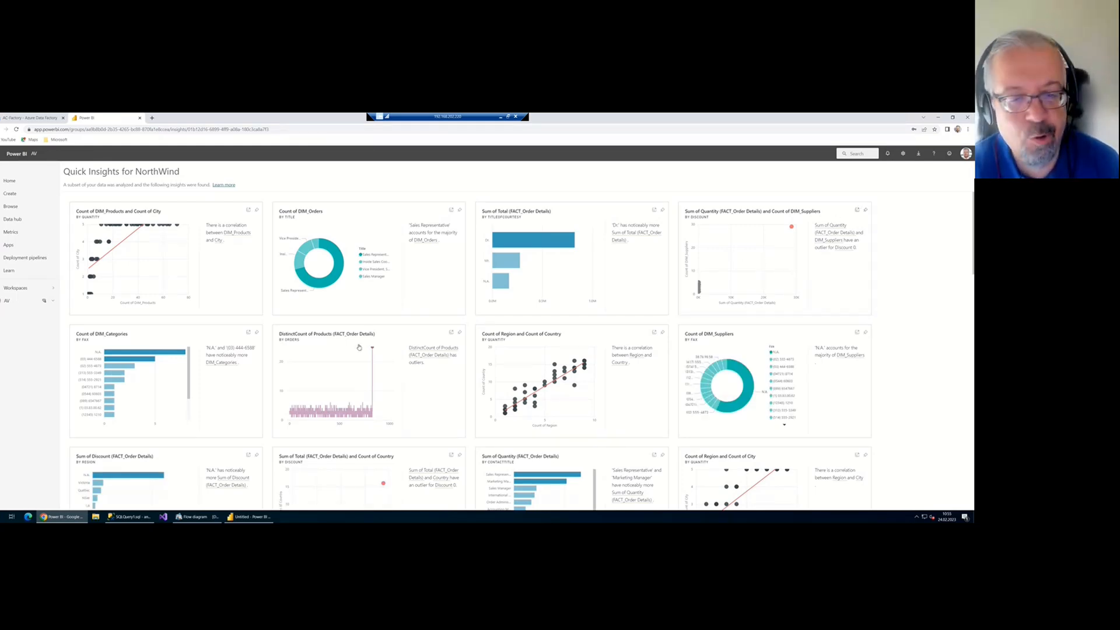
scroll(373, 362, down, 3)
scroll(225, 318, up, 4)
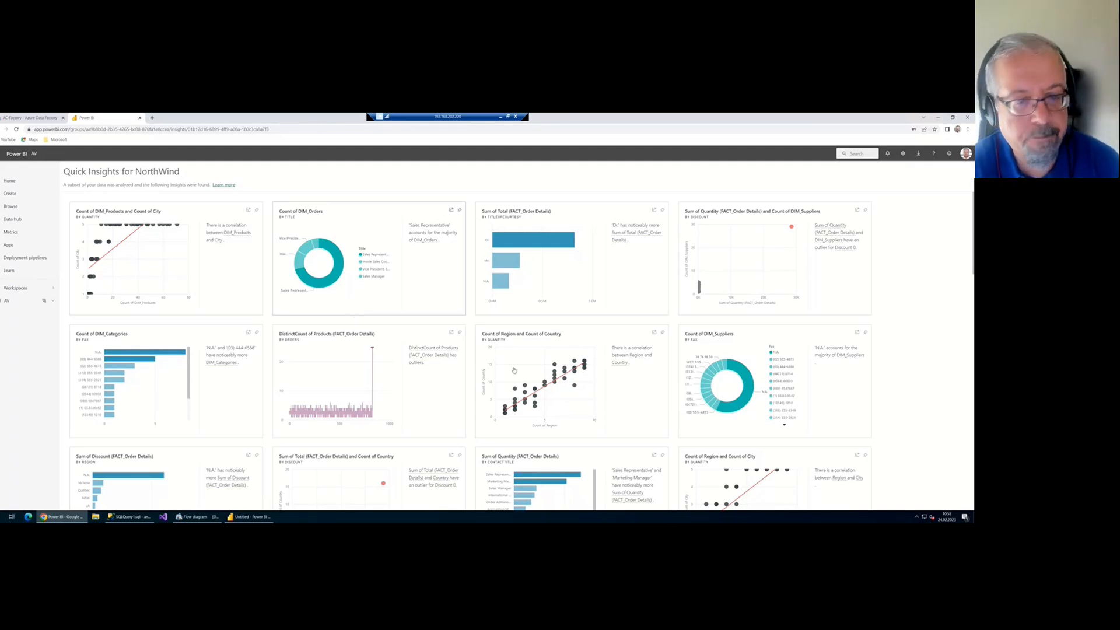
click(195, 517)
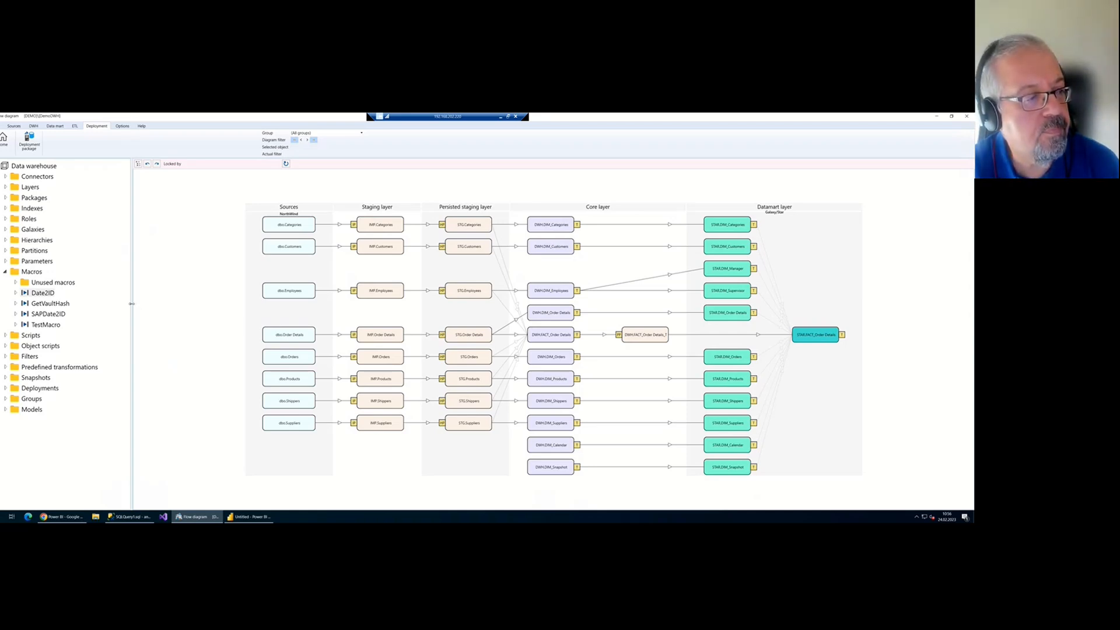
drag(132, 304, 138, 304)
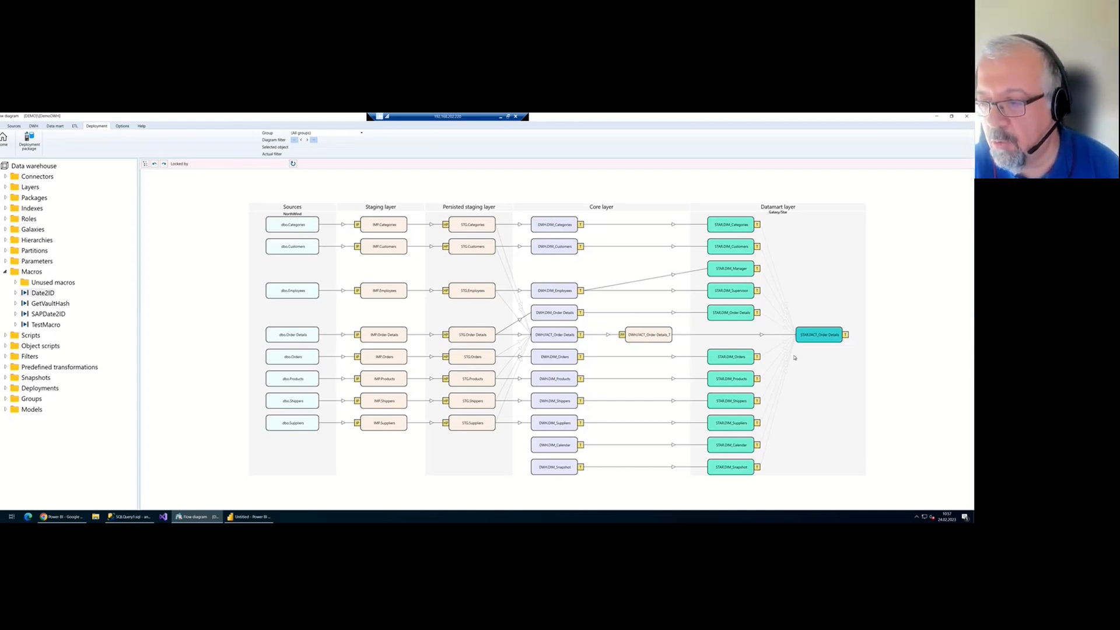
Open the STAR.FACT_Order Details definition and inspect its Sum of Total and facts_count measures
double_click(841, 334)
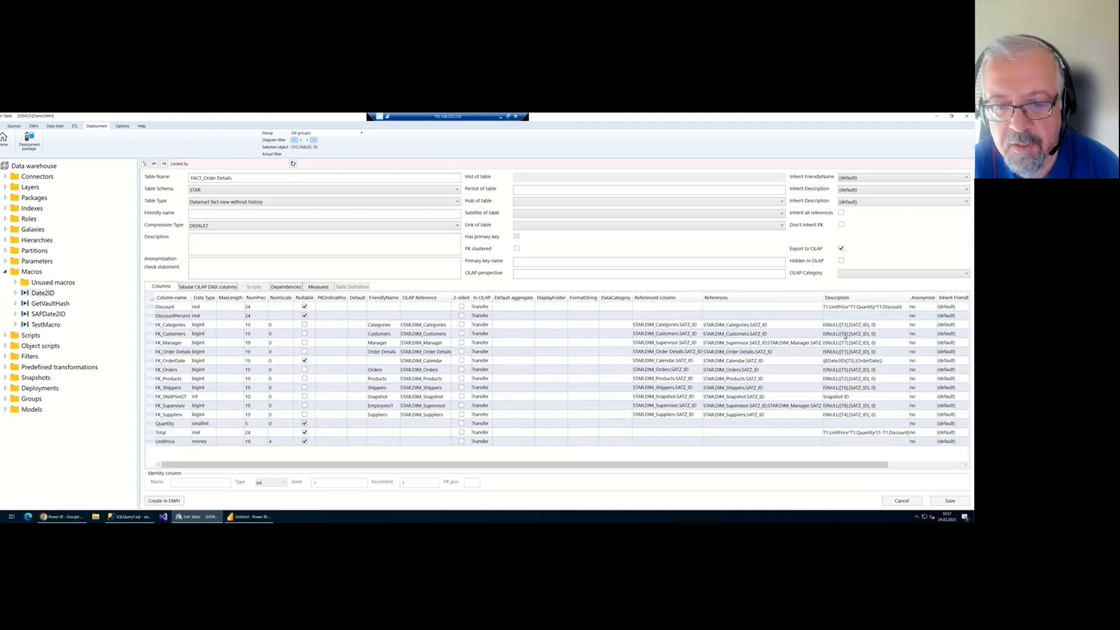
click(325, 286)
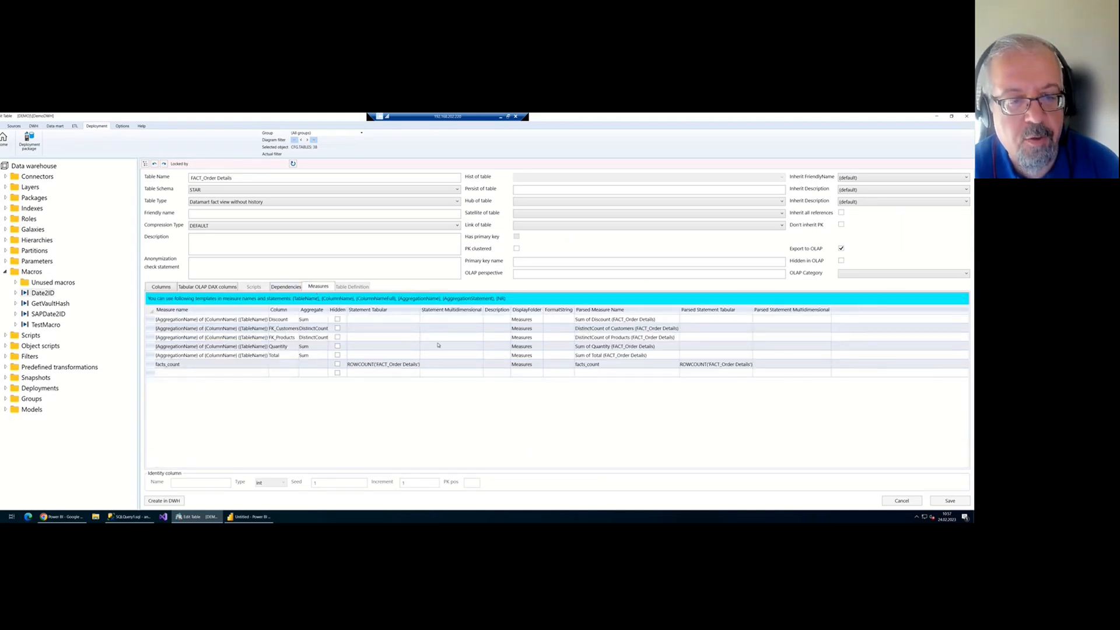
click(452, 363)
click(460, 355)
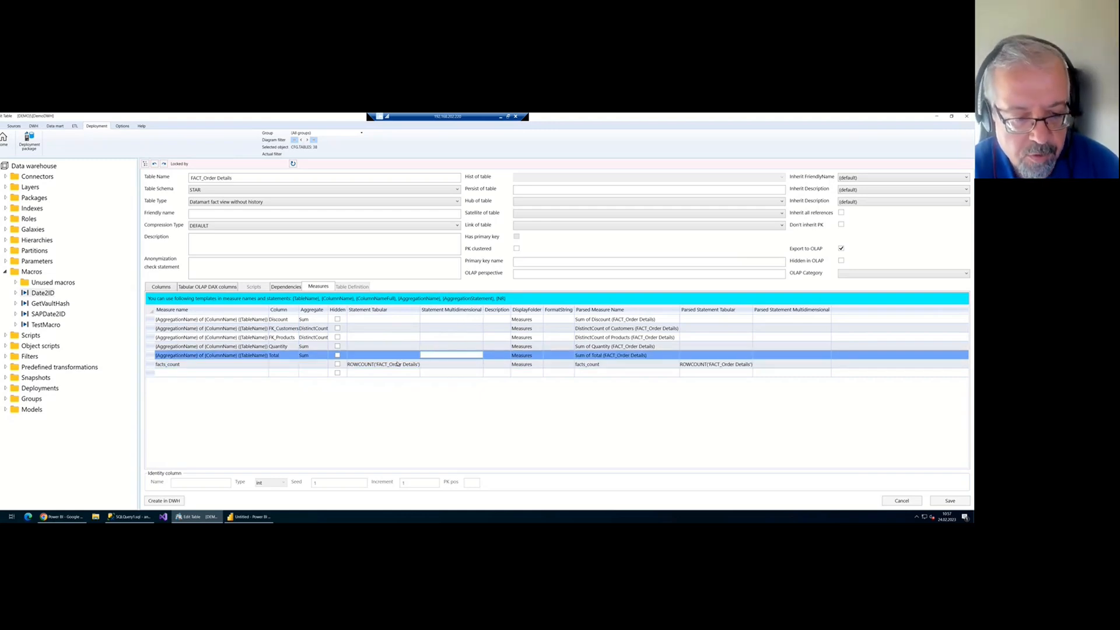
click(445, 364)
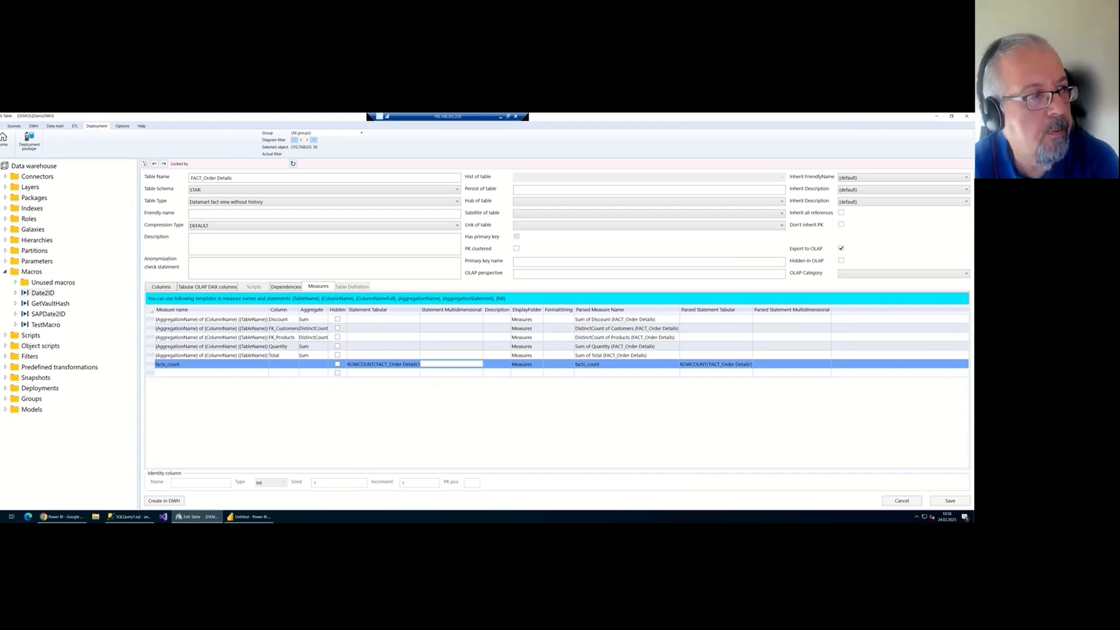
Close the FACT_Order Details definition with Home to bring back the warehouse flow diagram
click(5, 139)
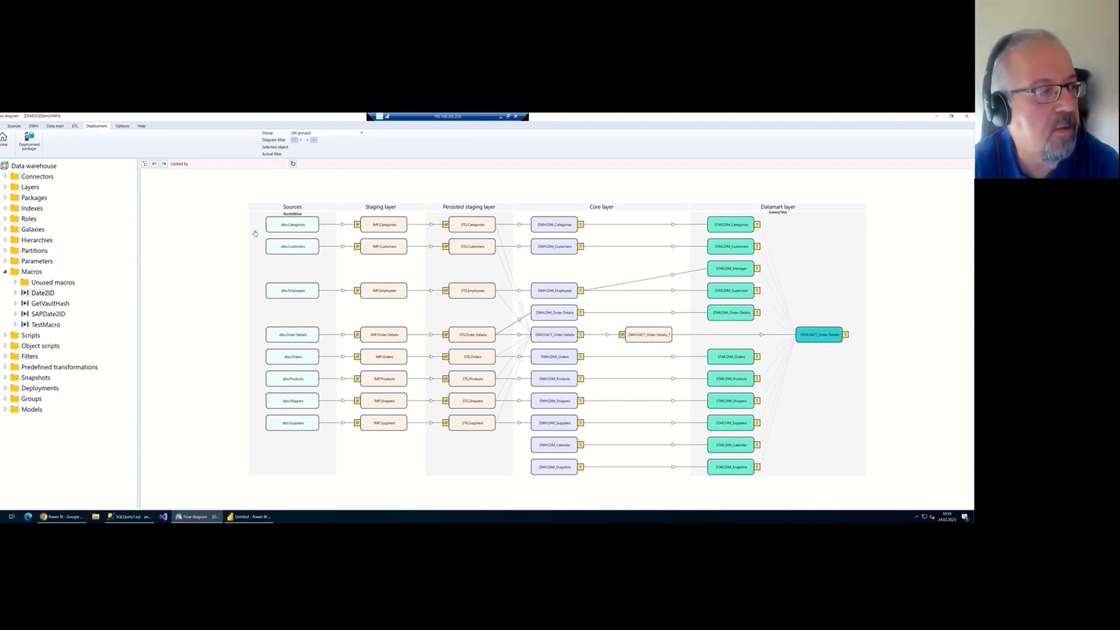
Edit the NorthWind connector and highlight the provider name in its MSSQL connection string
click(18, 177)
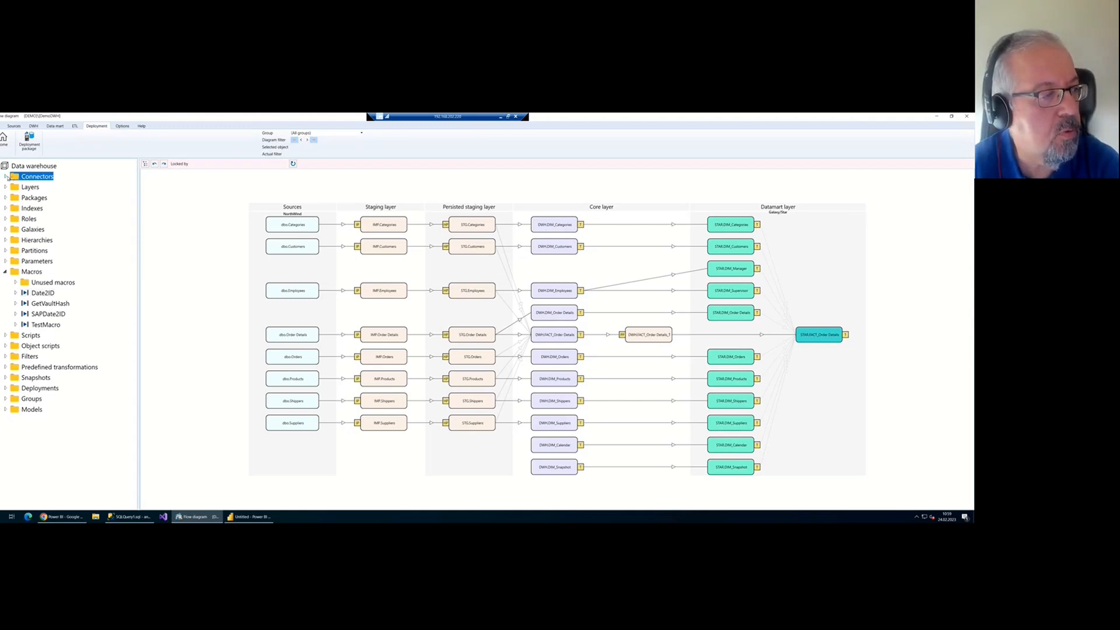
click(5, 177)
click(45, 187)
right_click(45, 187)
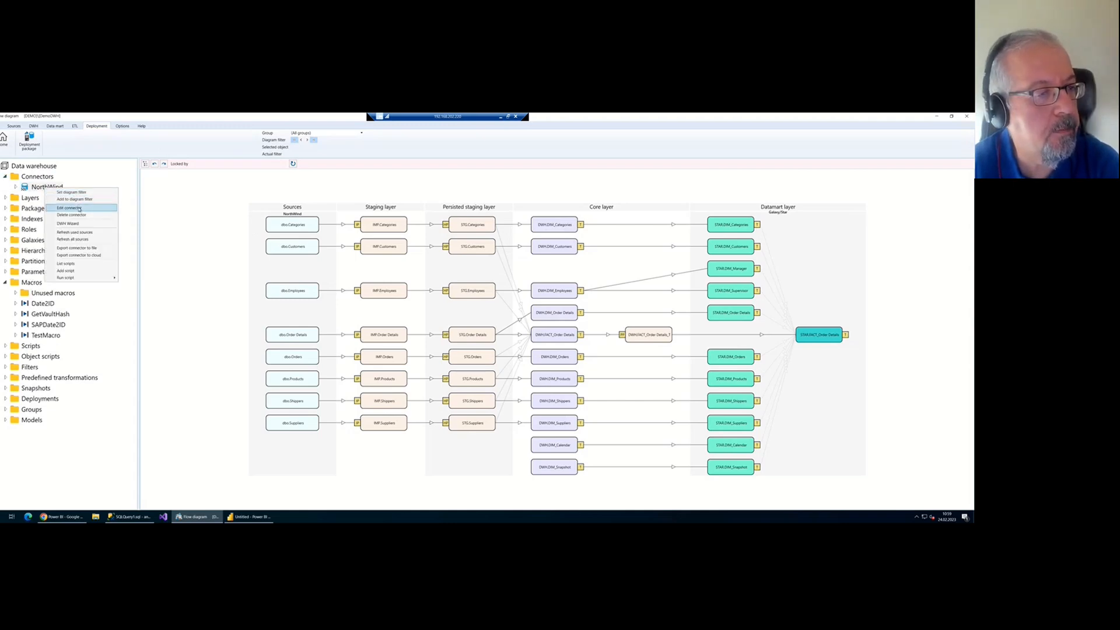
click(70, 199)
drag(247, 238, 260, 239)
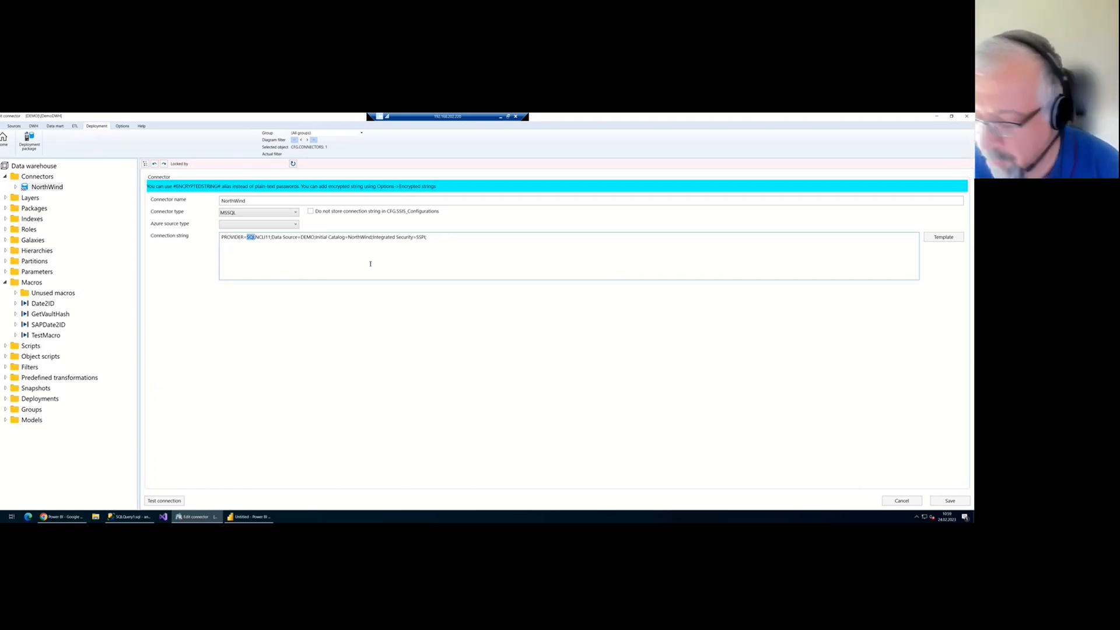
click(445, 236)
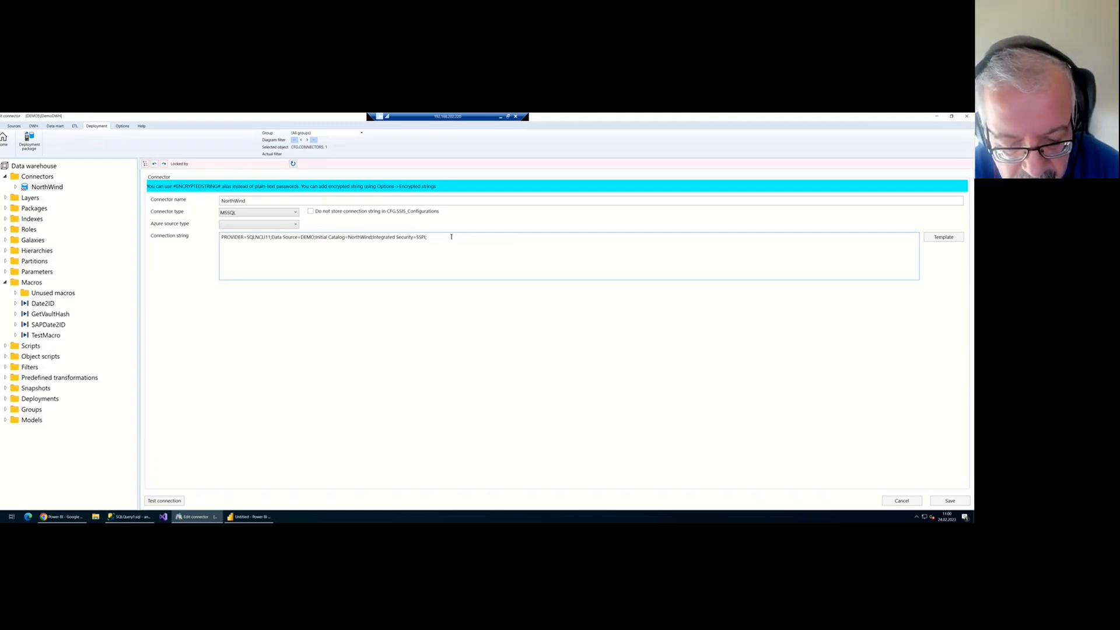
text(;)
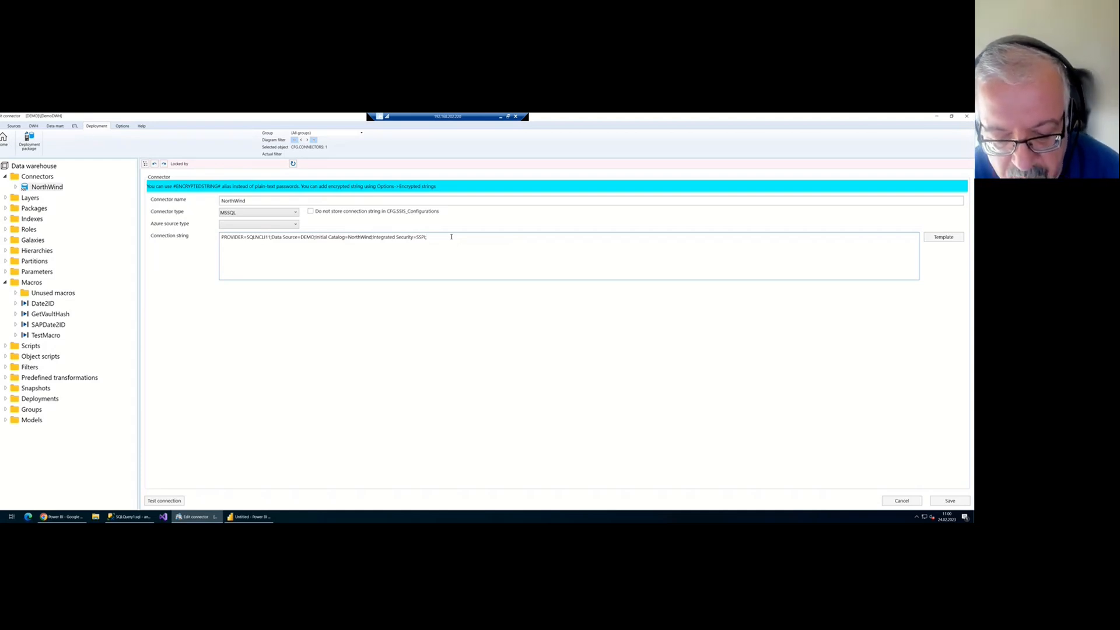
key(BackSpace)
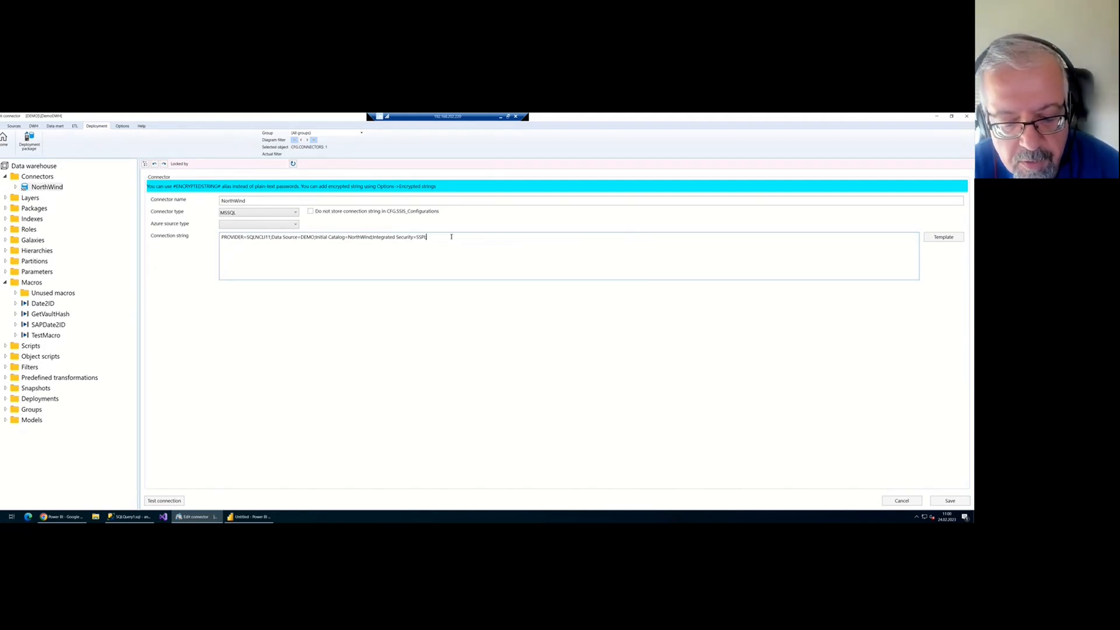
text(;)
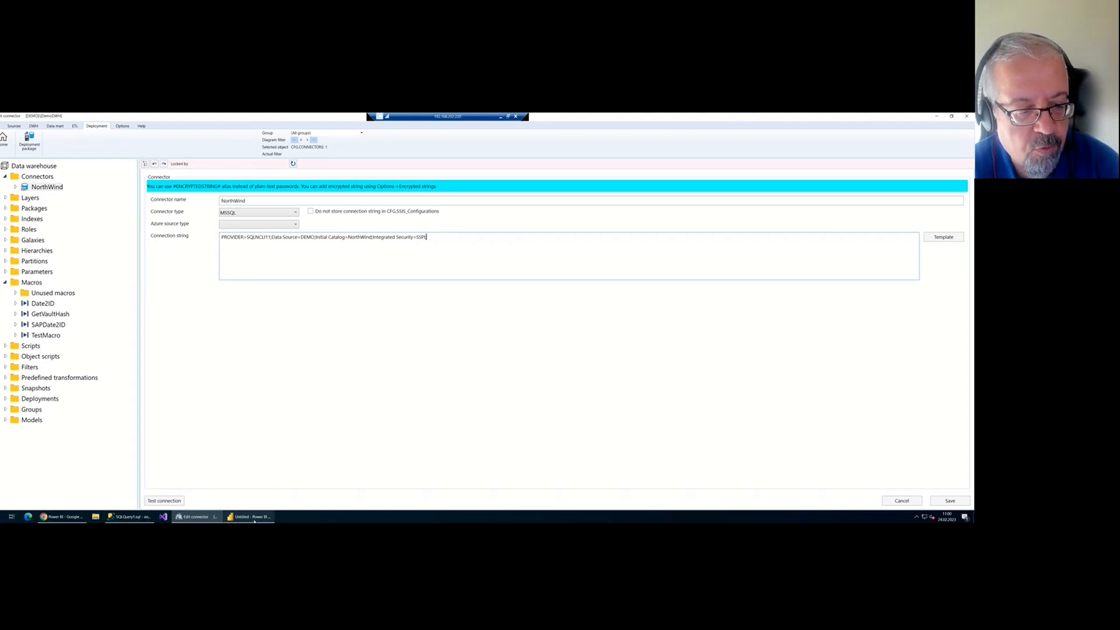
mouse_move(252, 518)
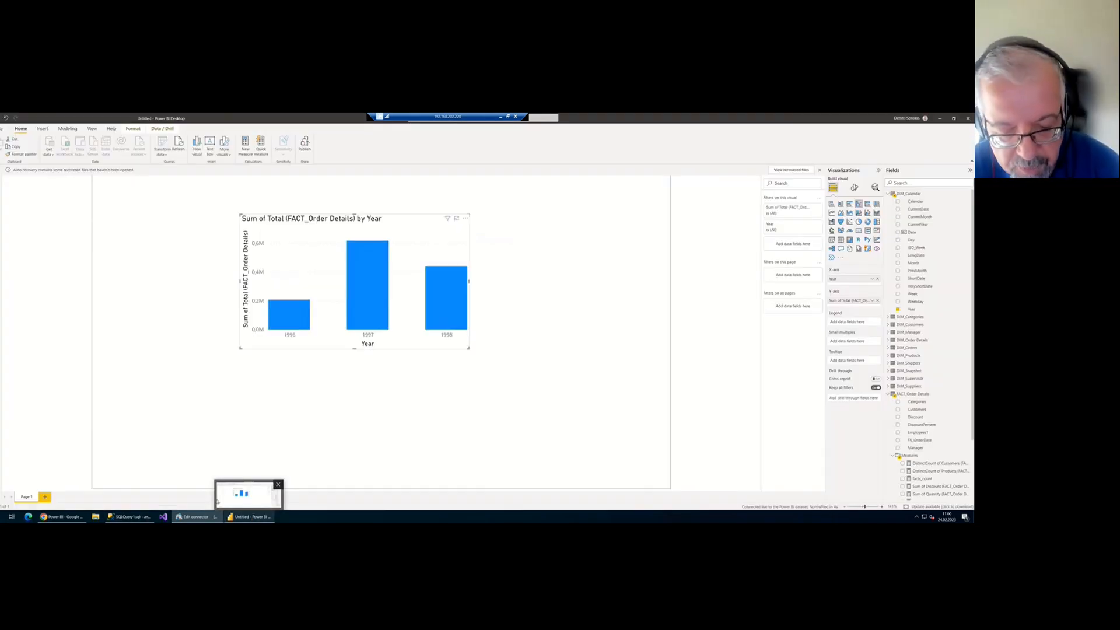
Bring up the IMP.Categories query in SSMS and collapse the AV database under the Azure SQL server
click(129, 517)
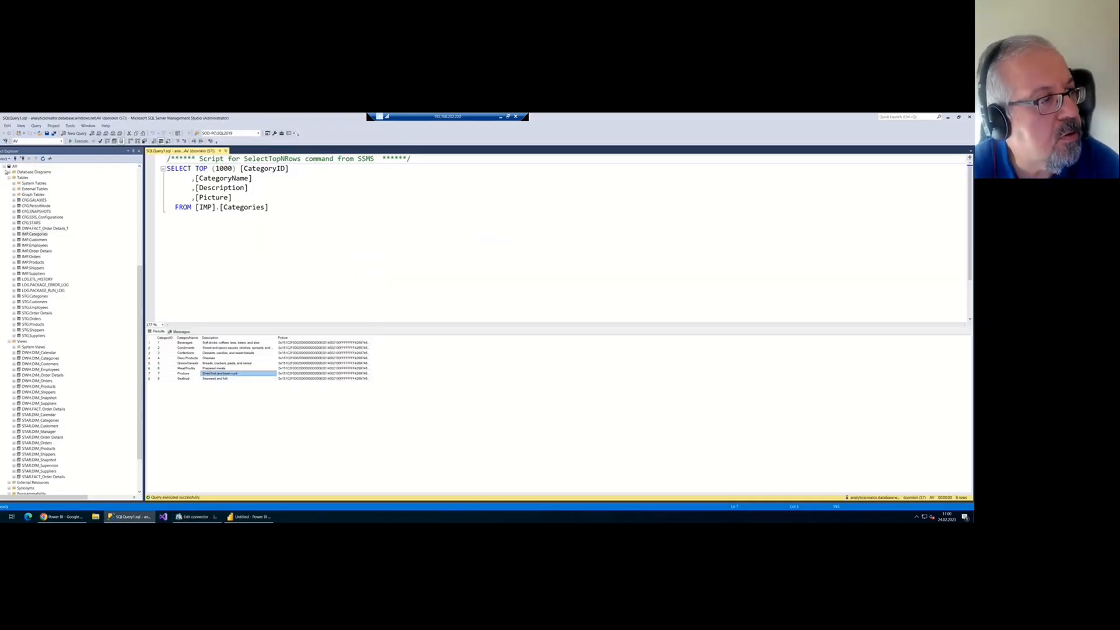
click(7, 168)
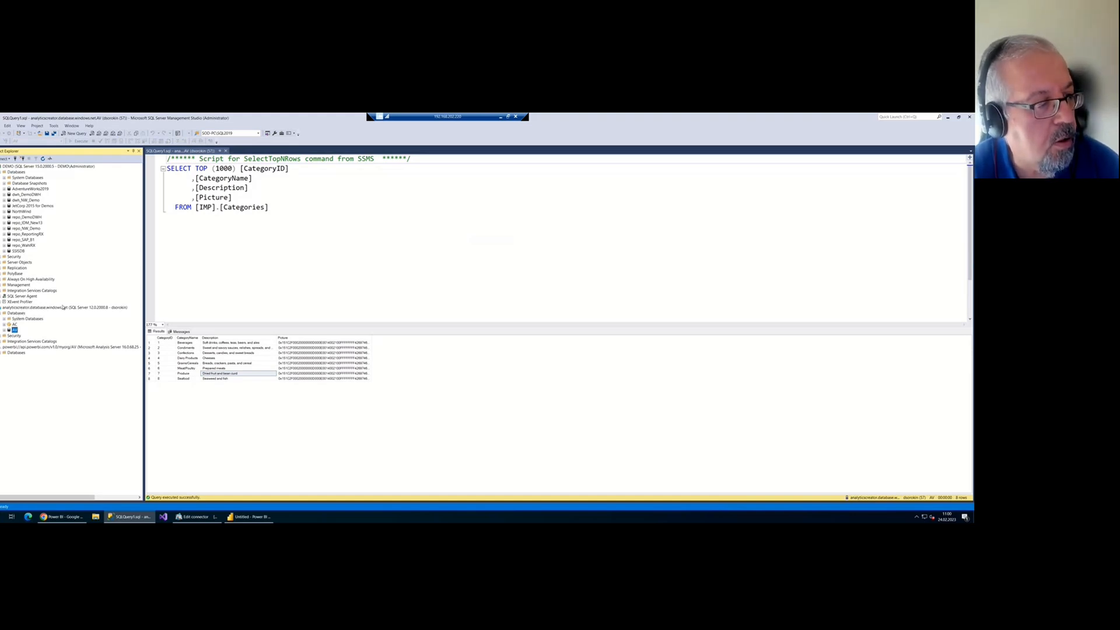
click(93, 308)
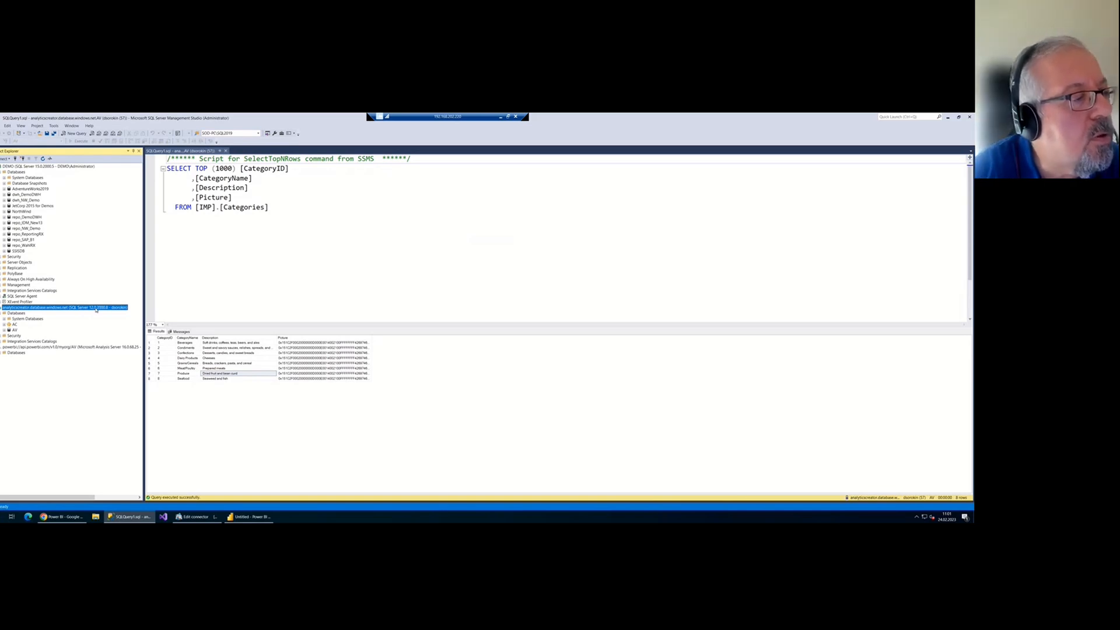
right_click(30, 308)
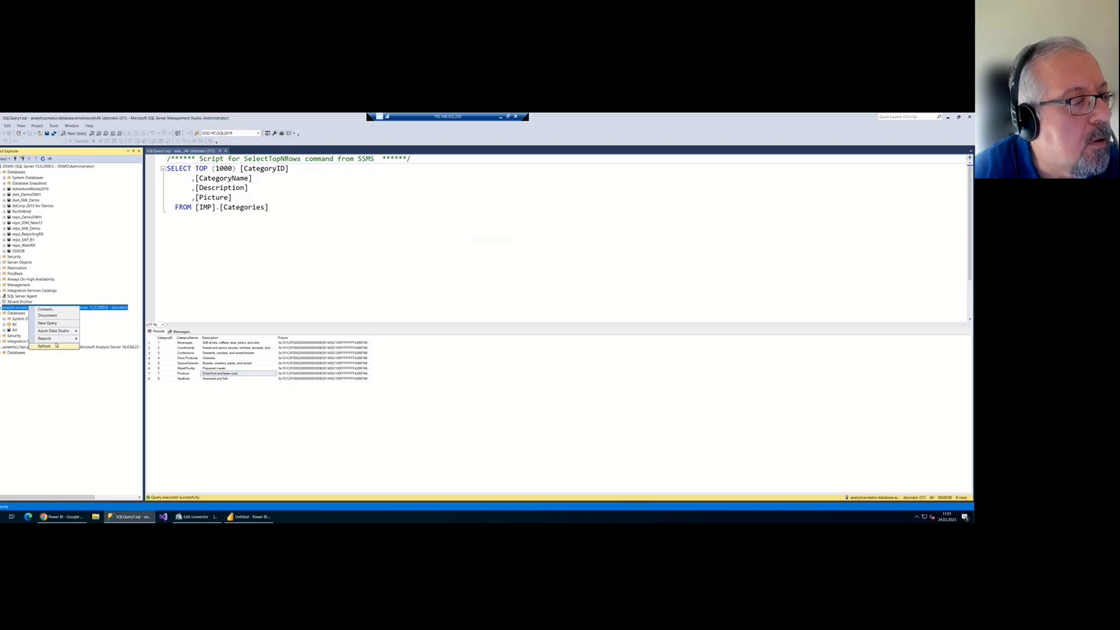
key(Escape)
click(264, 298)
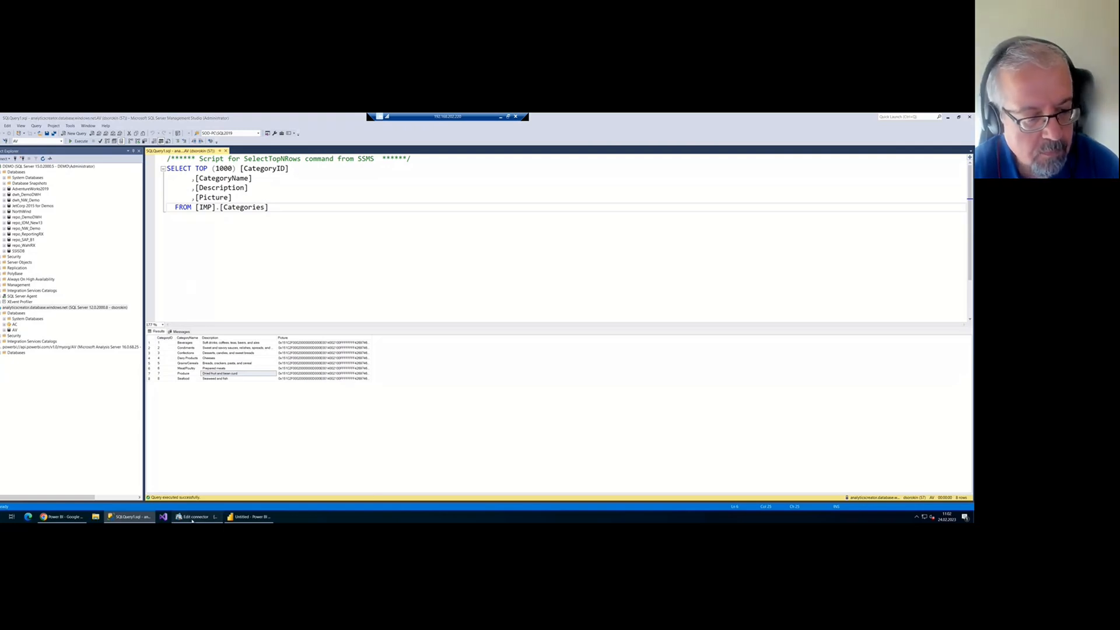
Switch back to AnalyticsCreator and leave the connector settings for the NorthWind flow diagram
click(217, 516)
click(4, 140)
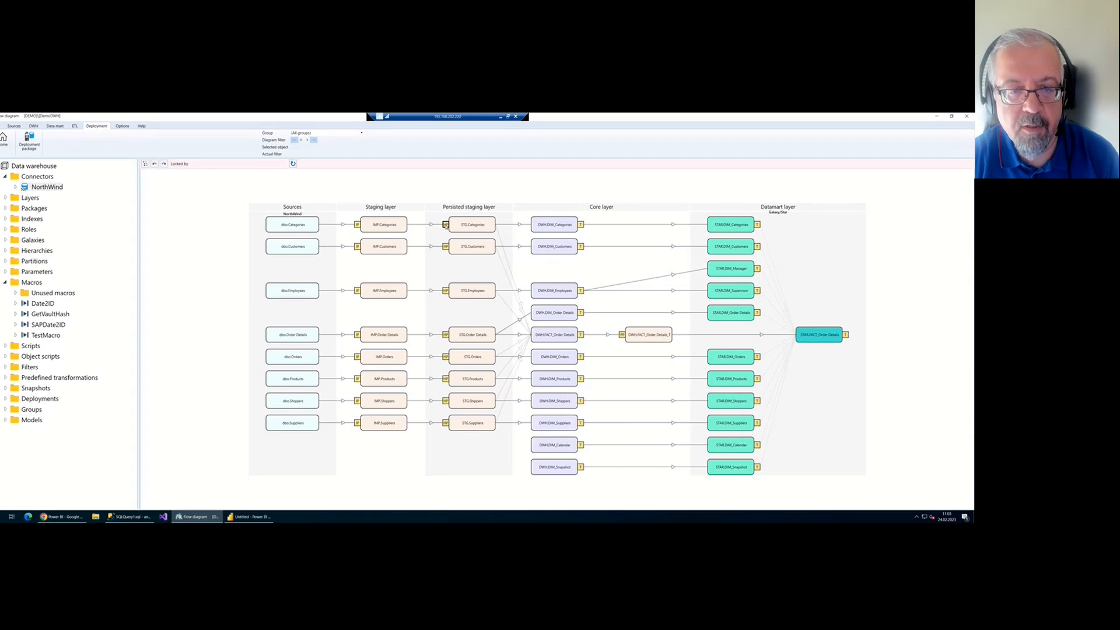
Open the IMP.Categories → STG.Categories historization in HIST_NorthWind1 and scroll through its SCD2 procedure
double_click(445, 224)
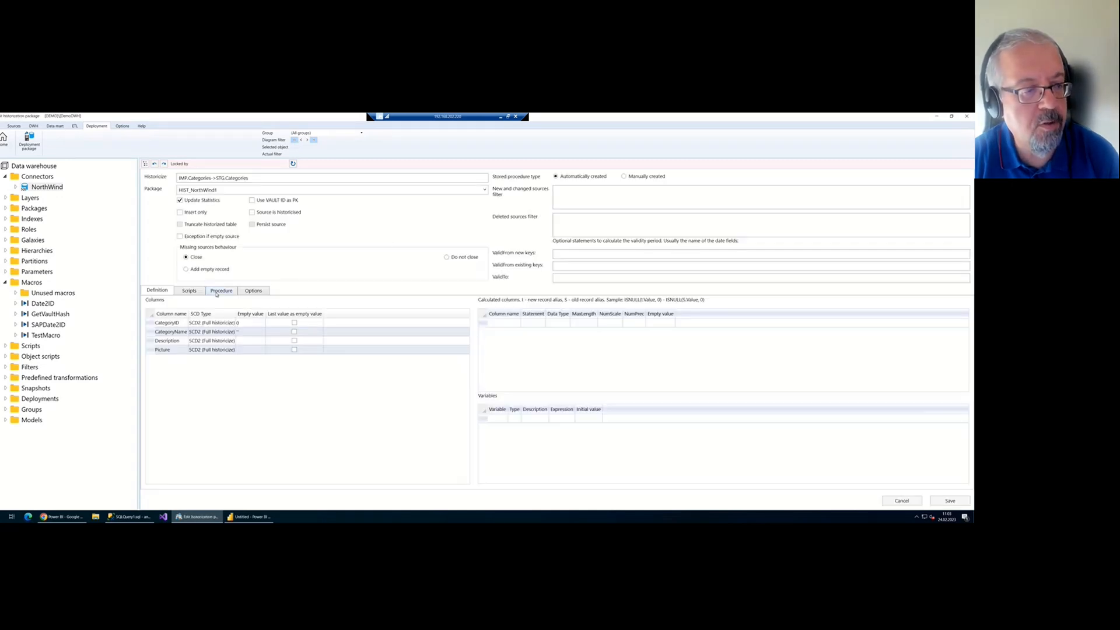
click(213, 289)
scroll(284, 336, down, 15)
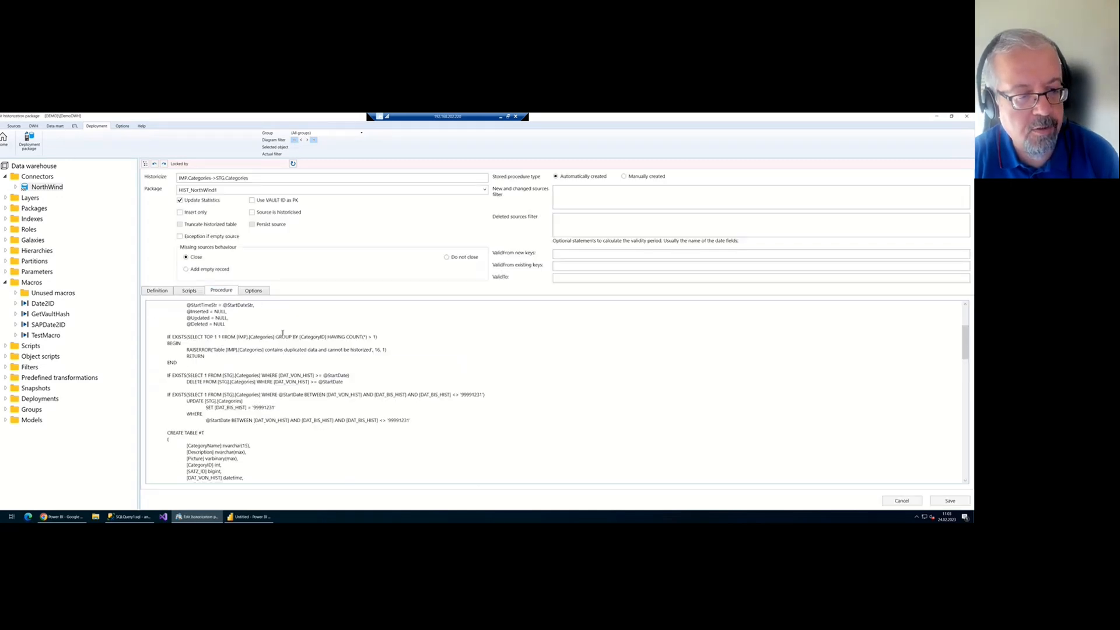
scroll(323, 349, down, 3)
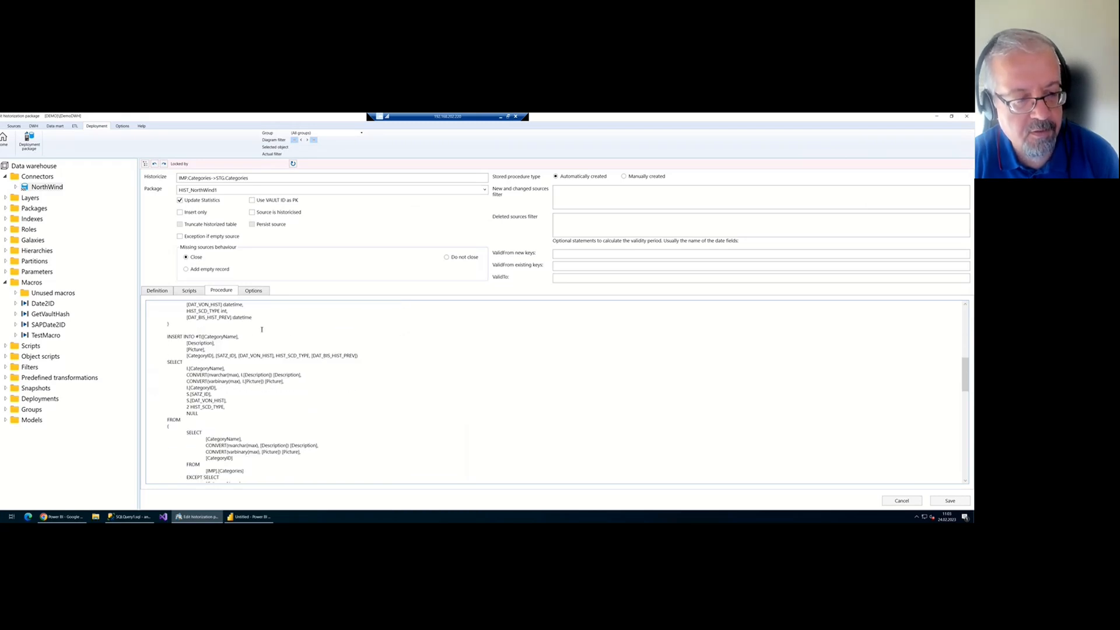
scroll(262, 329, down, 10)
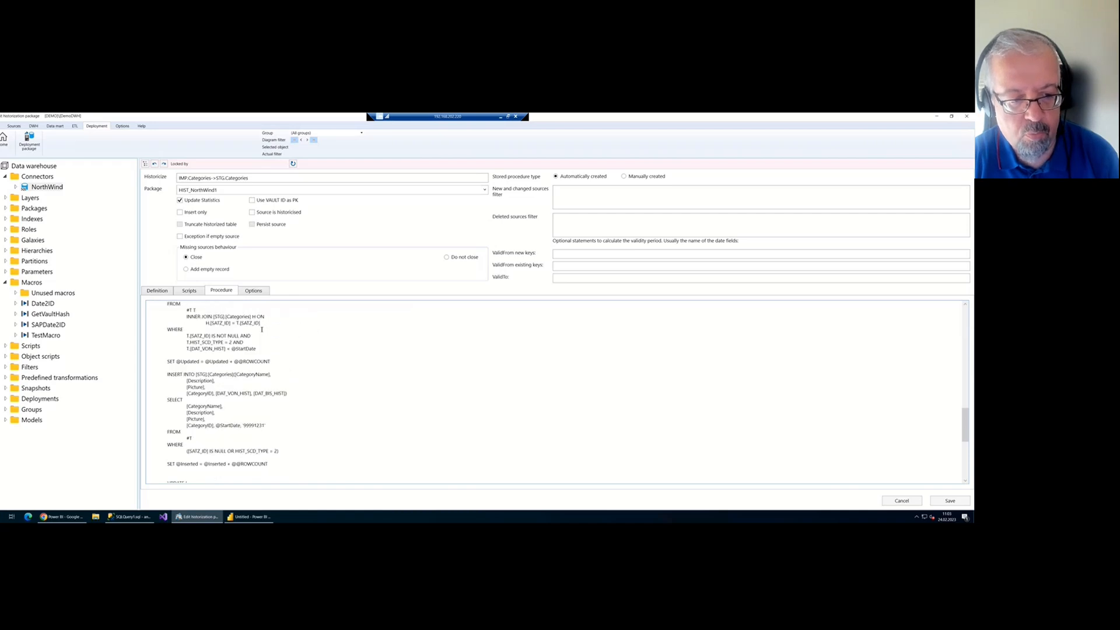
scroll(262, 330, down, 6)
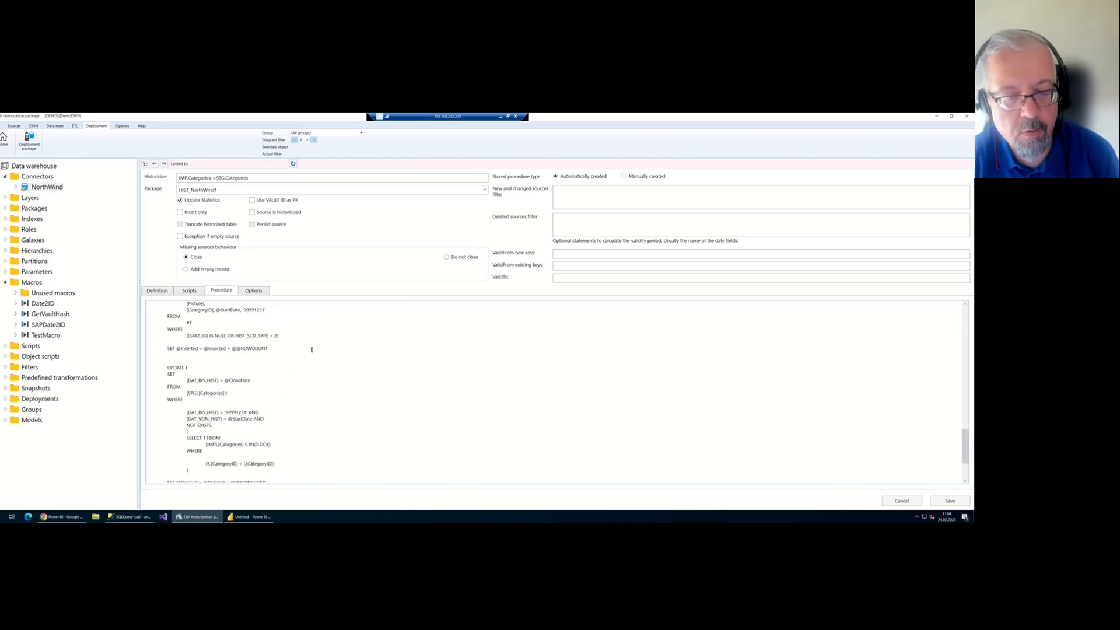
scroll(312, 350, down, 4)
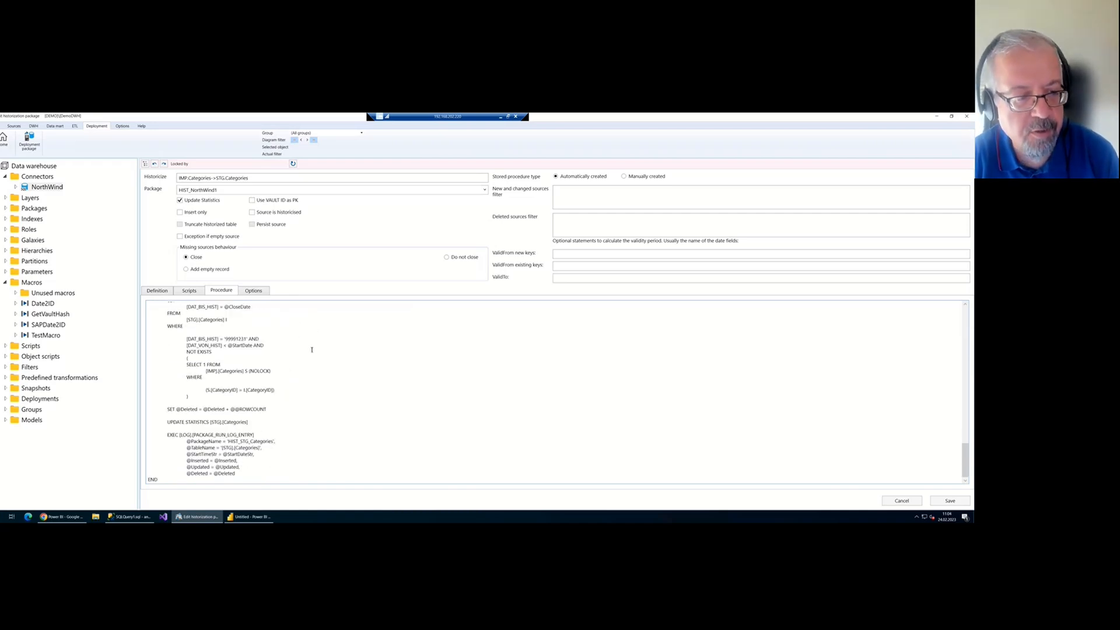
scroll(311, 349, up, 12)
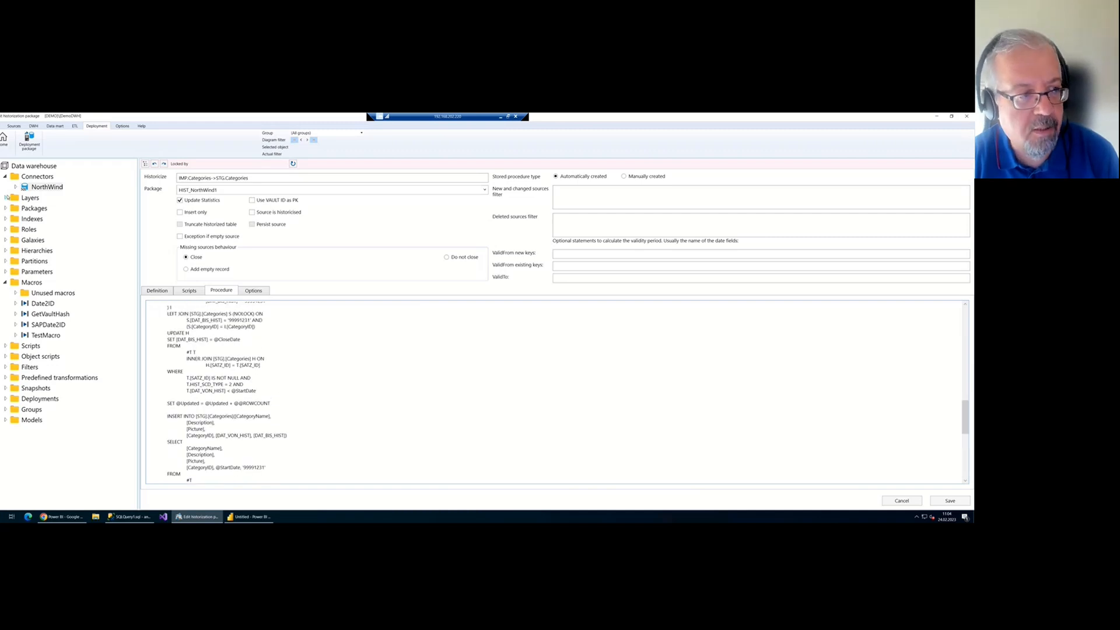
Close the Categories historization package back to the flow diagram and show the DWH ribbon commands
click(4, 140)
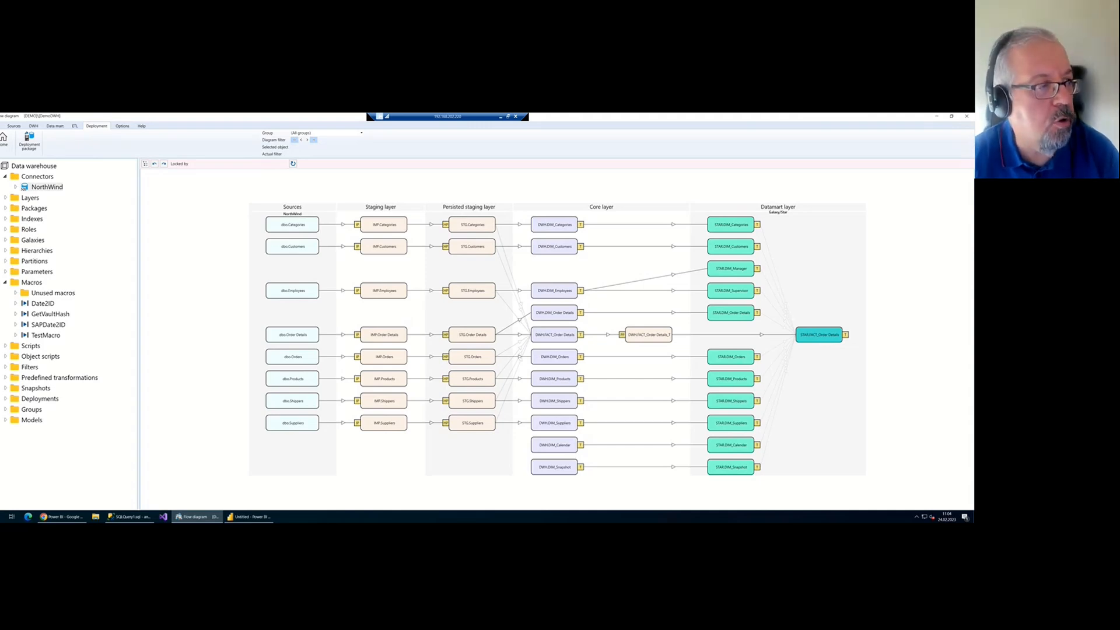
click(34, 126)
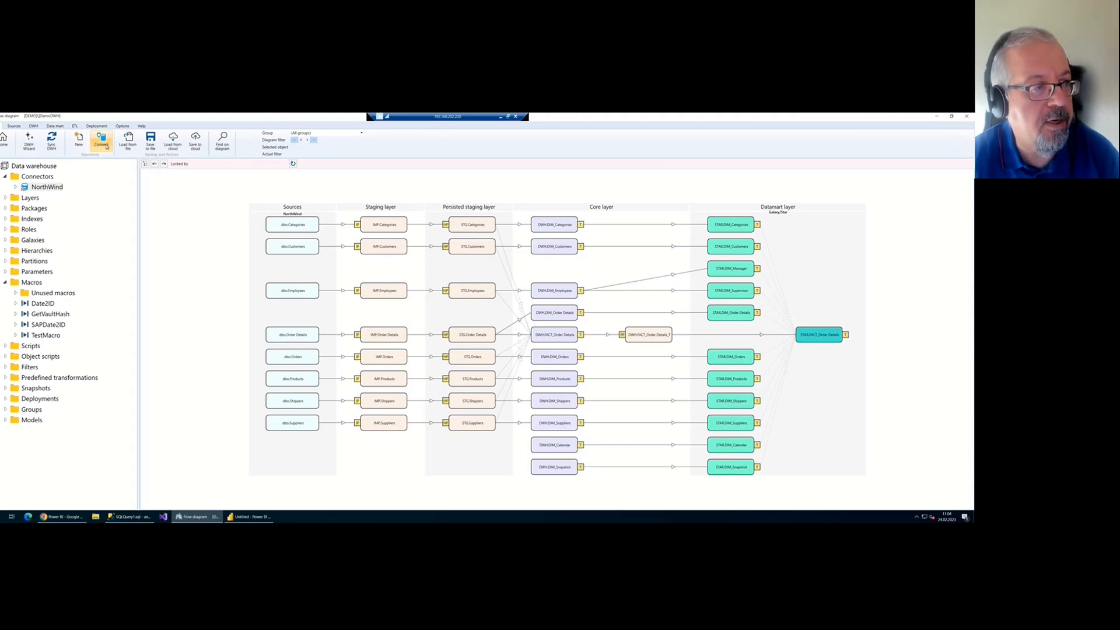
Connect to the WahRX repository without saving the current NorthWind repository
click(105, 145)
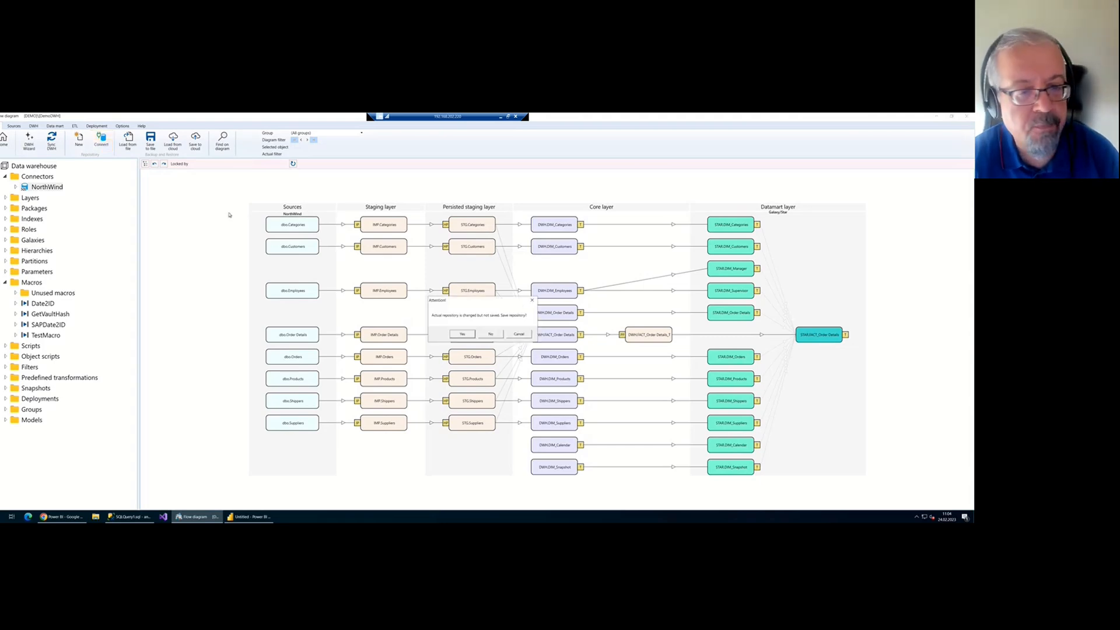
click(491, 335)
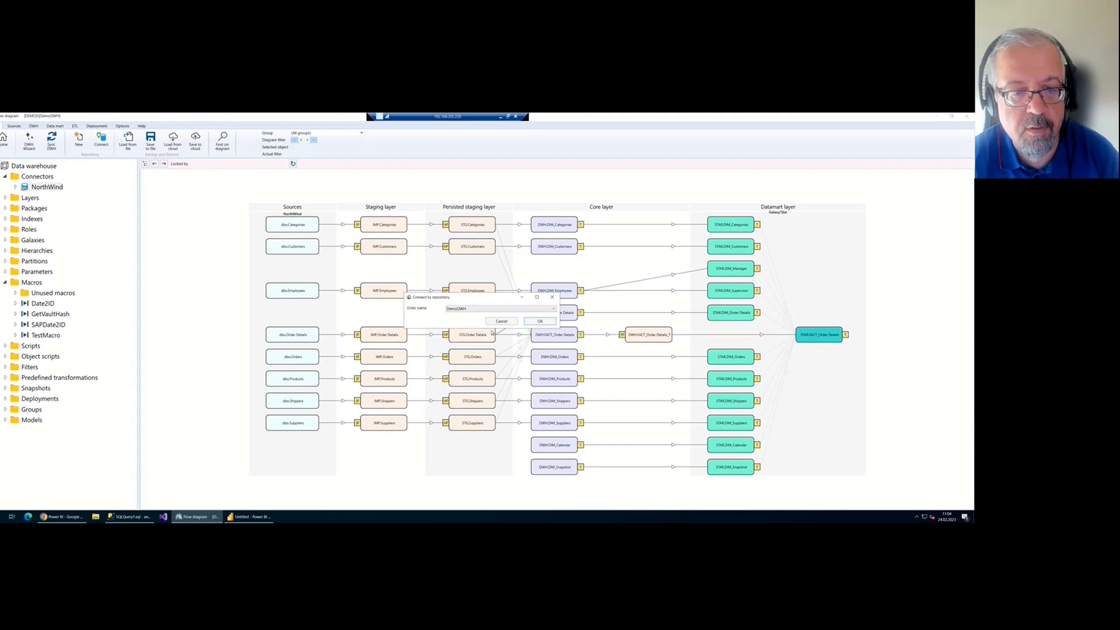
click(496, 308)
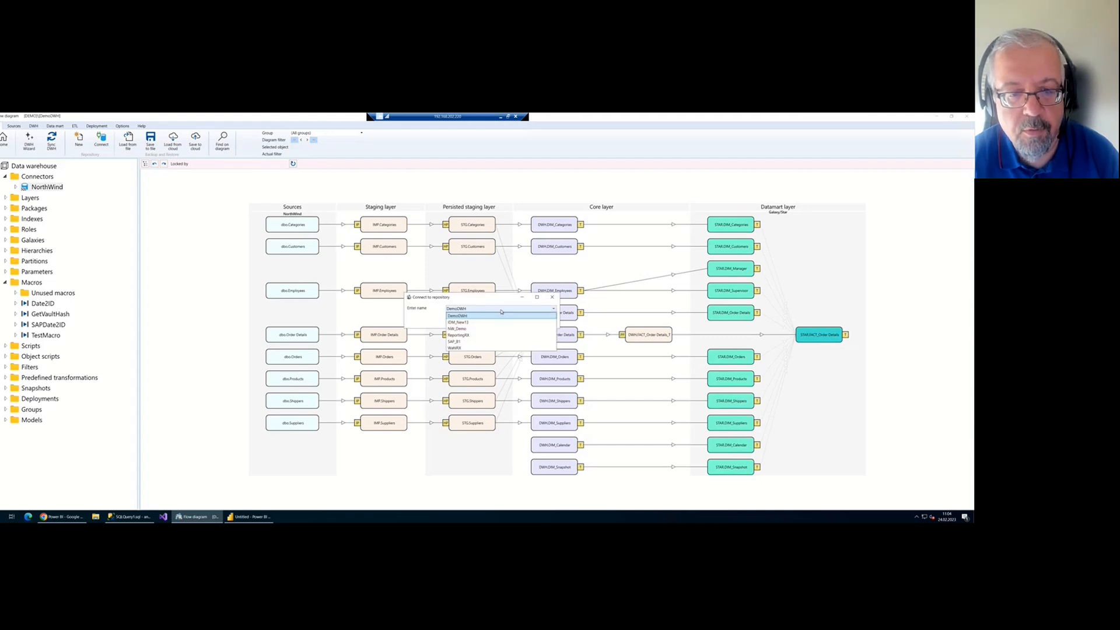
click(503, 347)
click(539, 321)
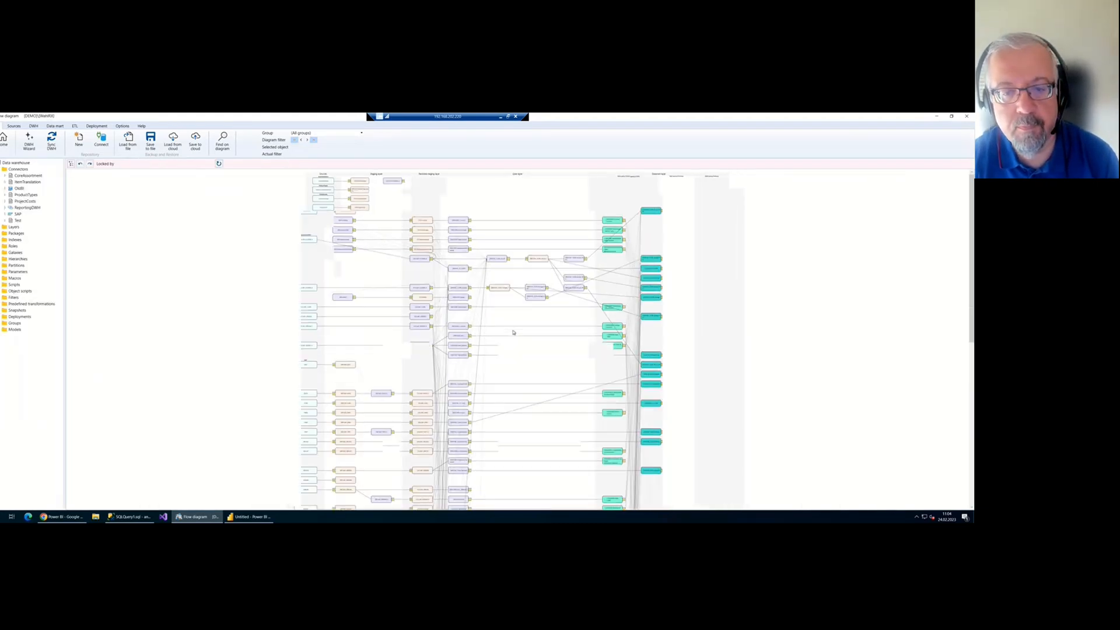
scroll(510, 342, up, 7)
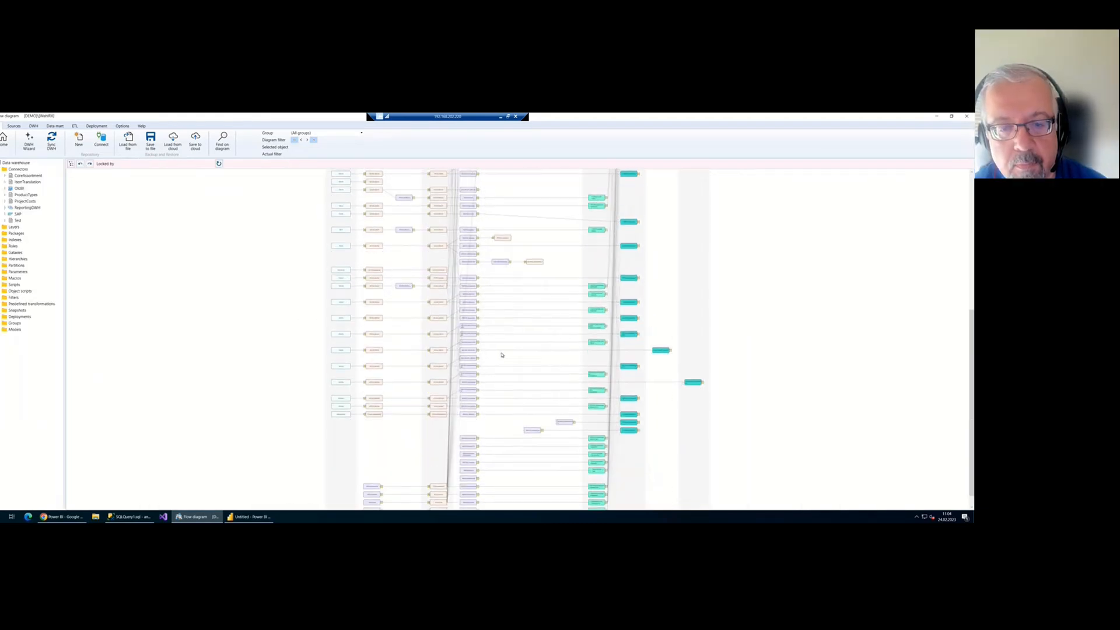
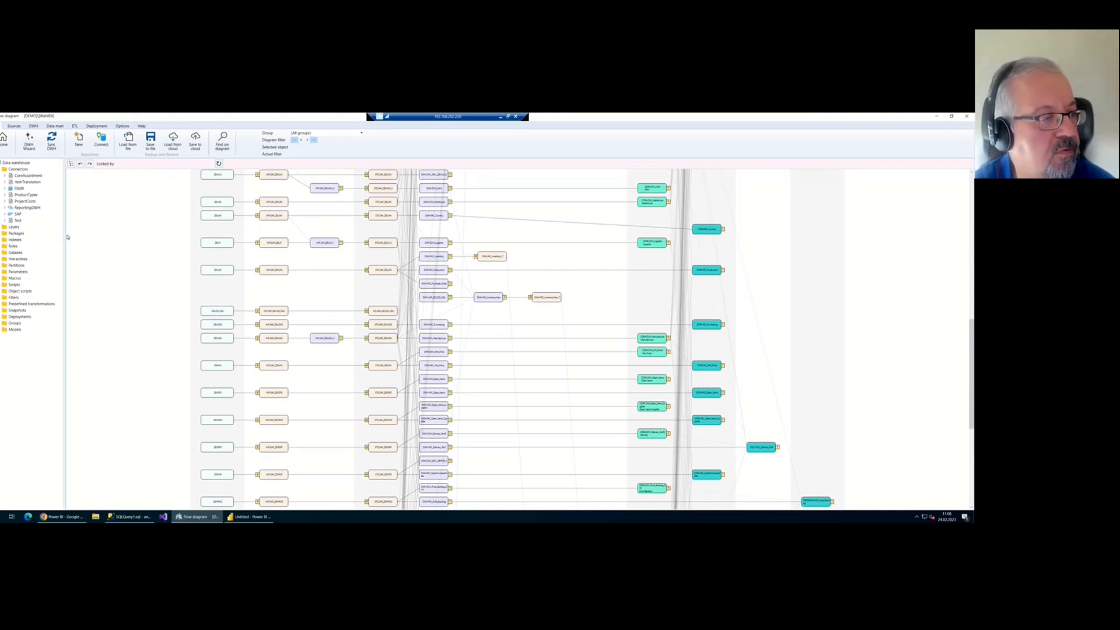
Widen the repository tree and expand Roles to show Administratoren and the COPA country roles
drag(65, 236, 115, 236)
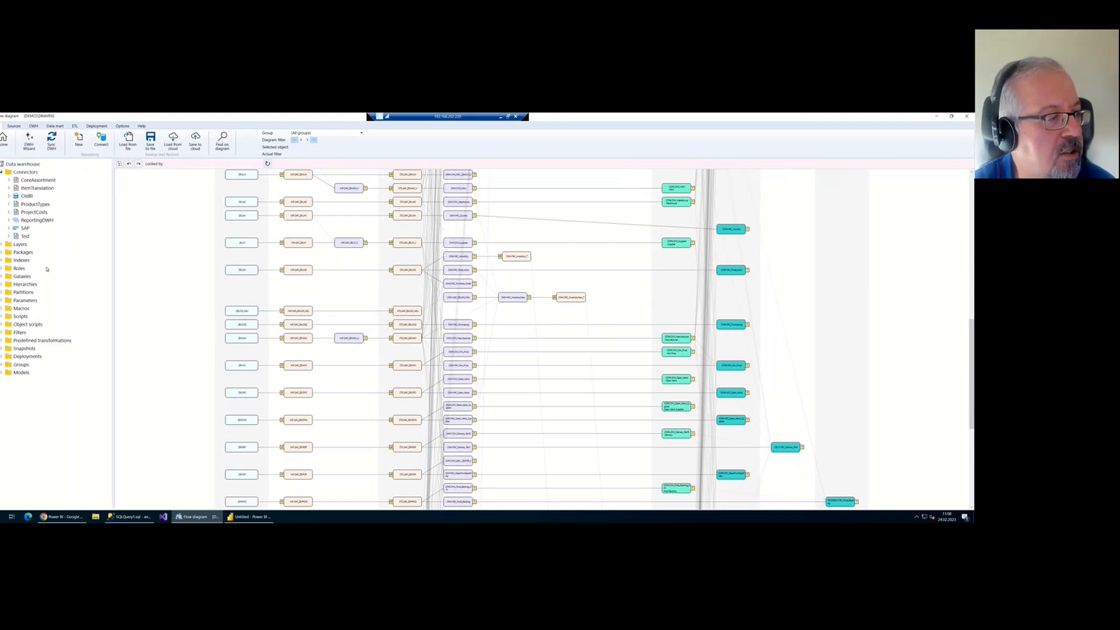
click(4, 286)
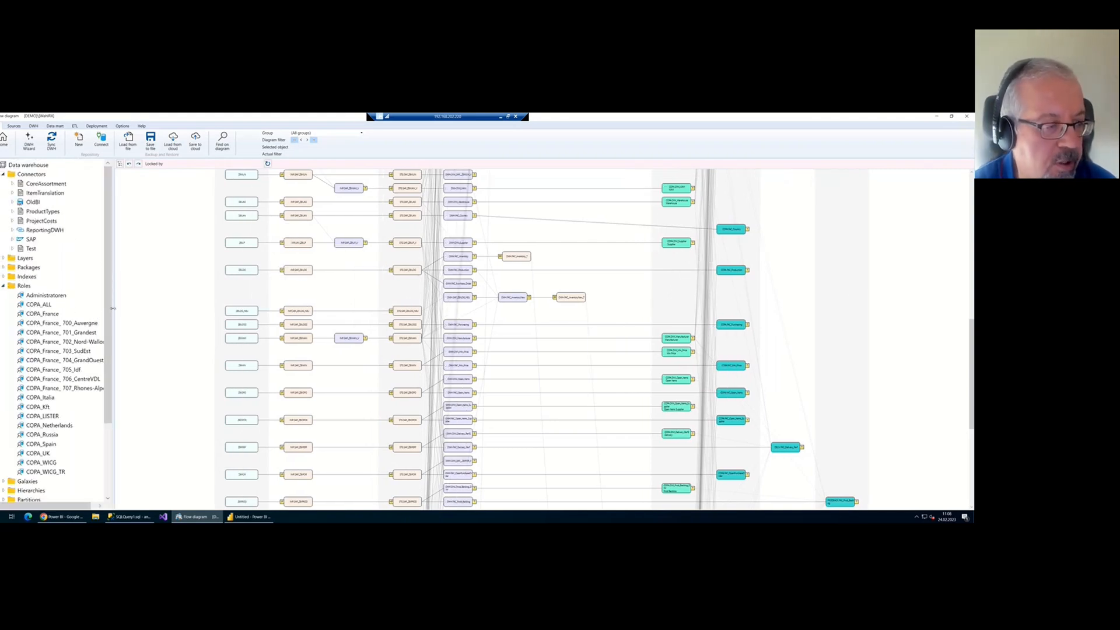
drag(100, 318, 135, 320)
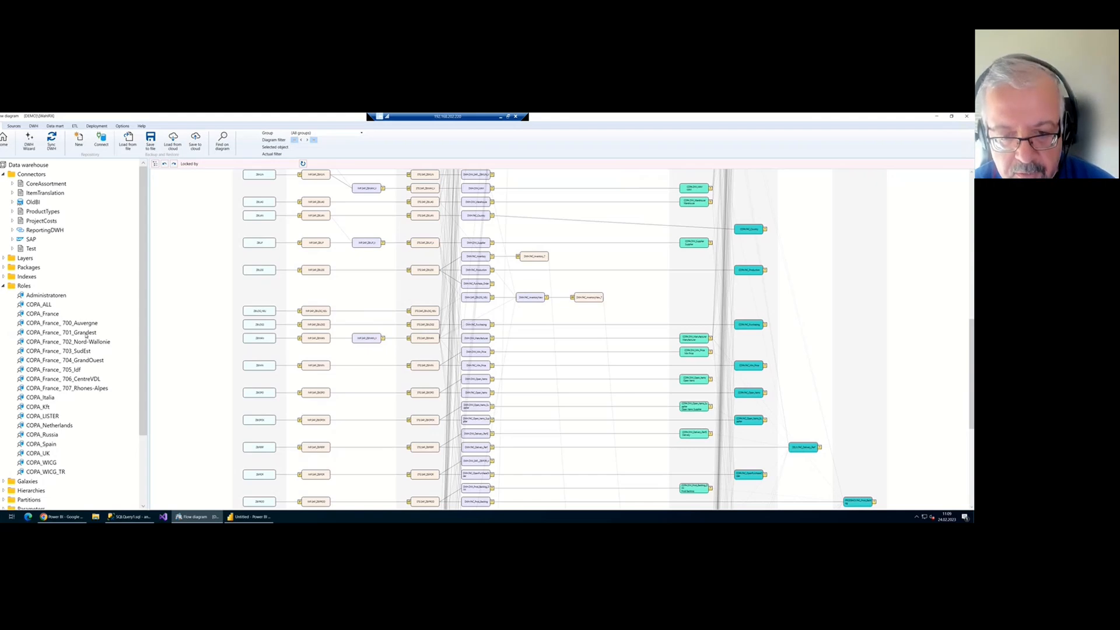
Move to the datamart layer and open the actions menu of COPA.FAC_OrderBacklog
scroll(335, 400, up, 3)
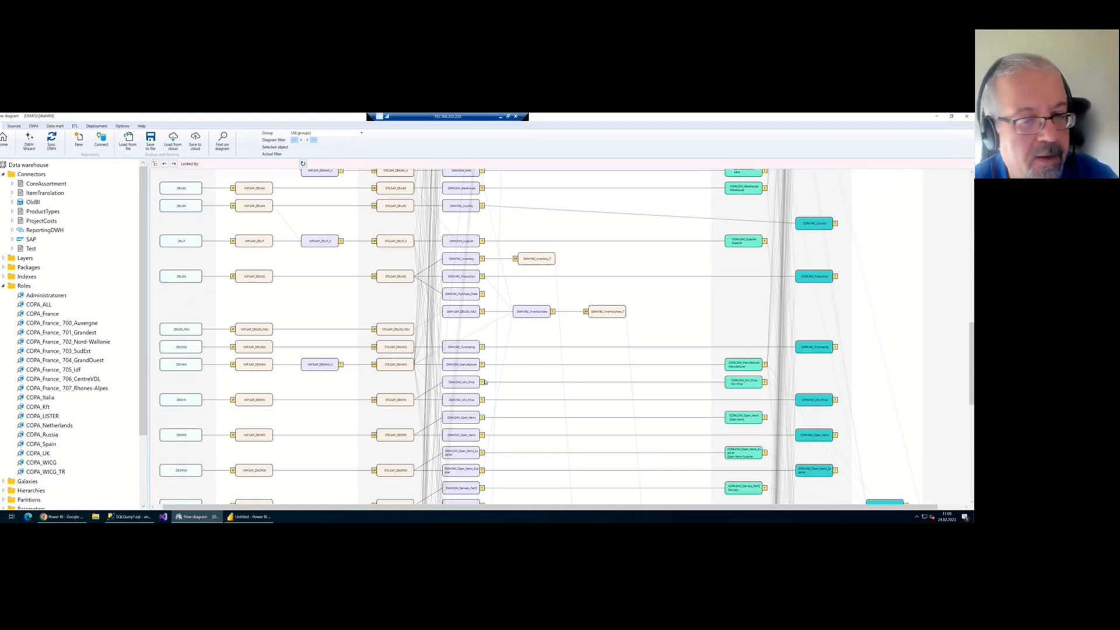
scroll(570, 349, down, 5)
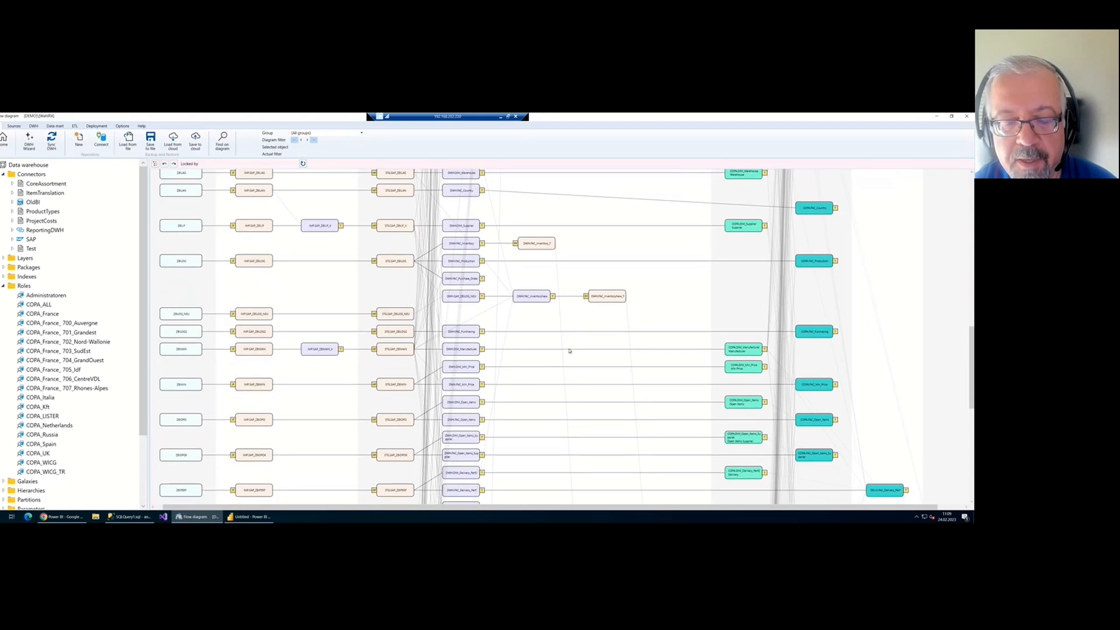
scroll(599, 374, down, 1)
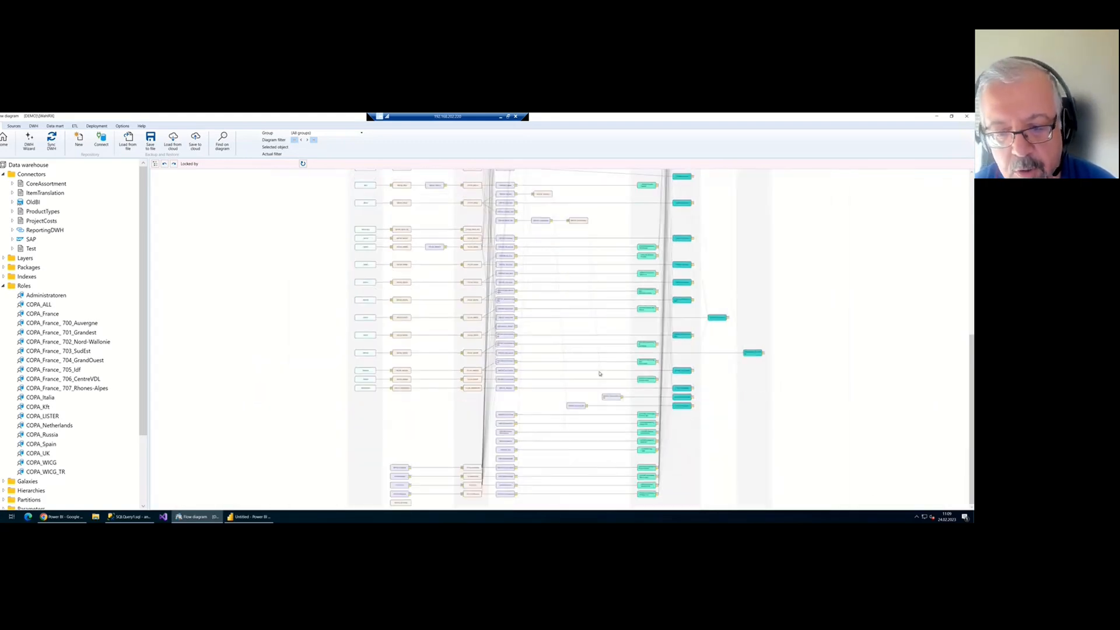
scroll(599, 373, up, 4)
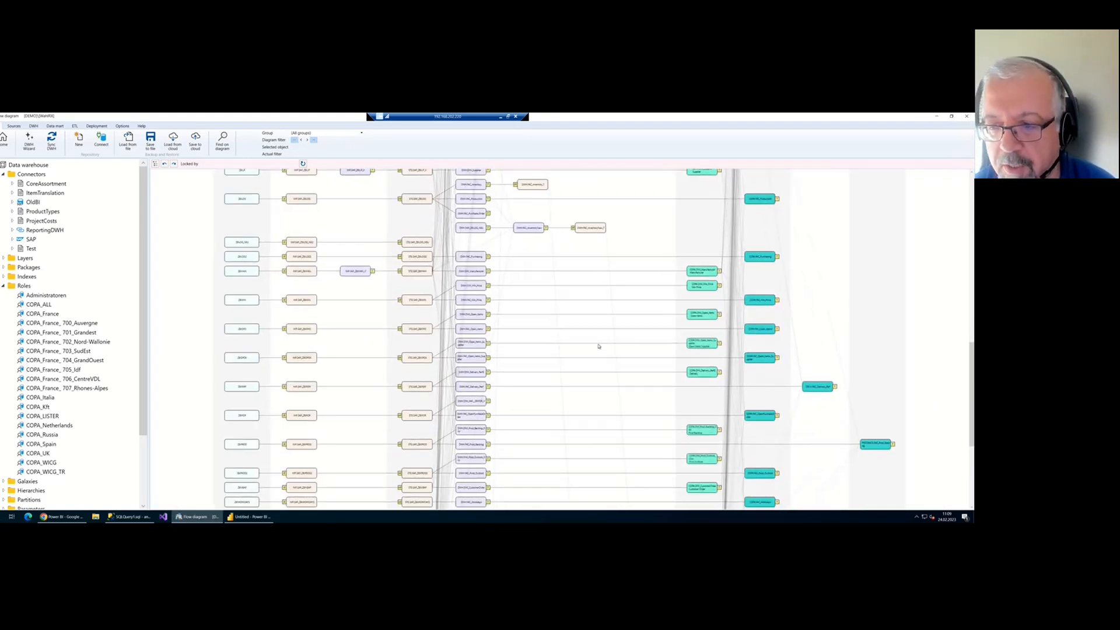
scroll(599, 346, up, 10)
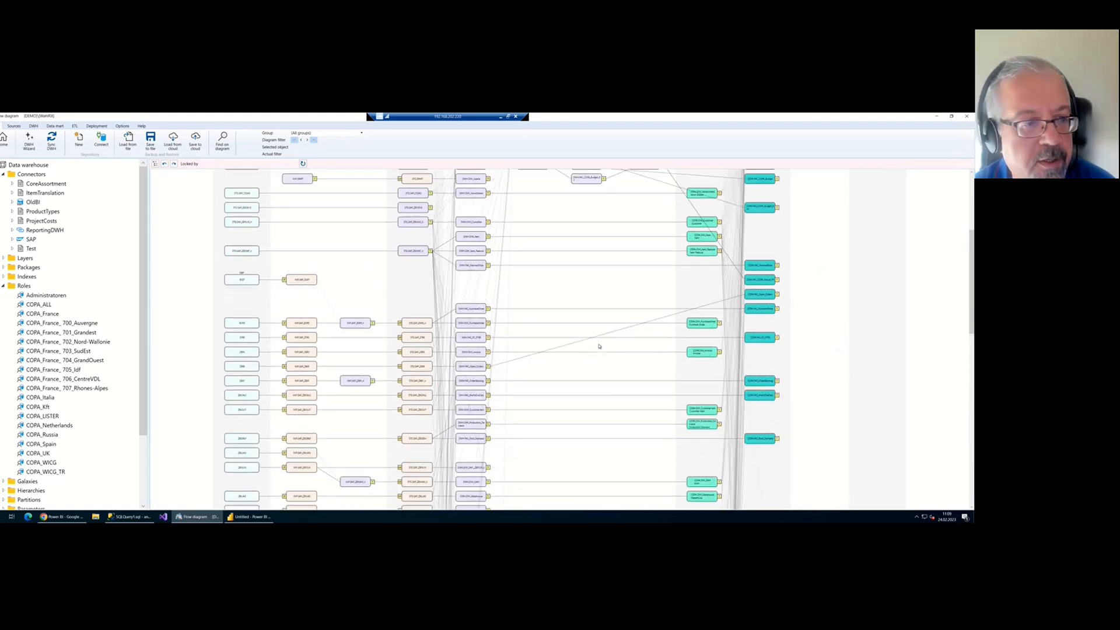
scroll(274, 291, up, 3)
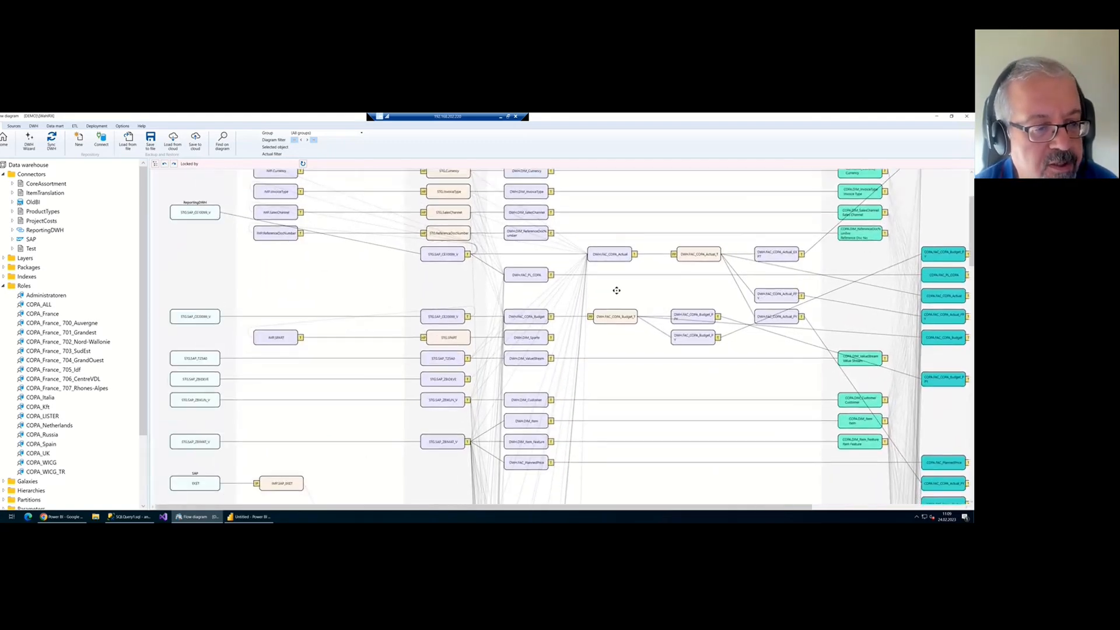
scroll(311, 377, down, 5)
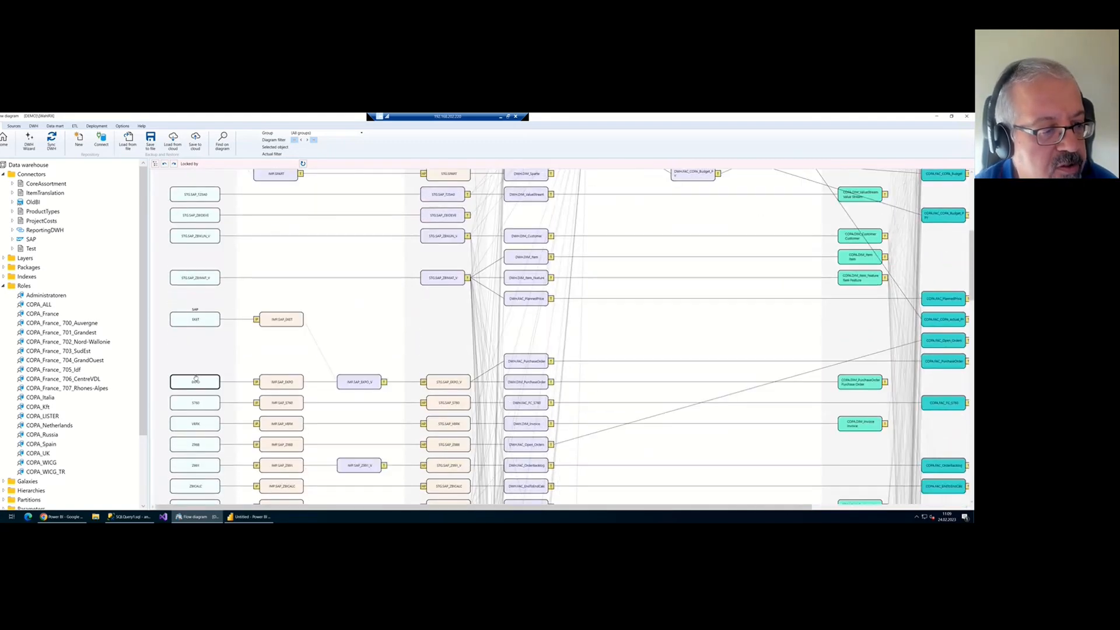
scroll(192, 392, down, 4)
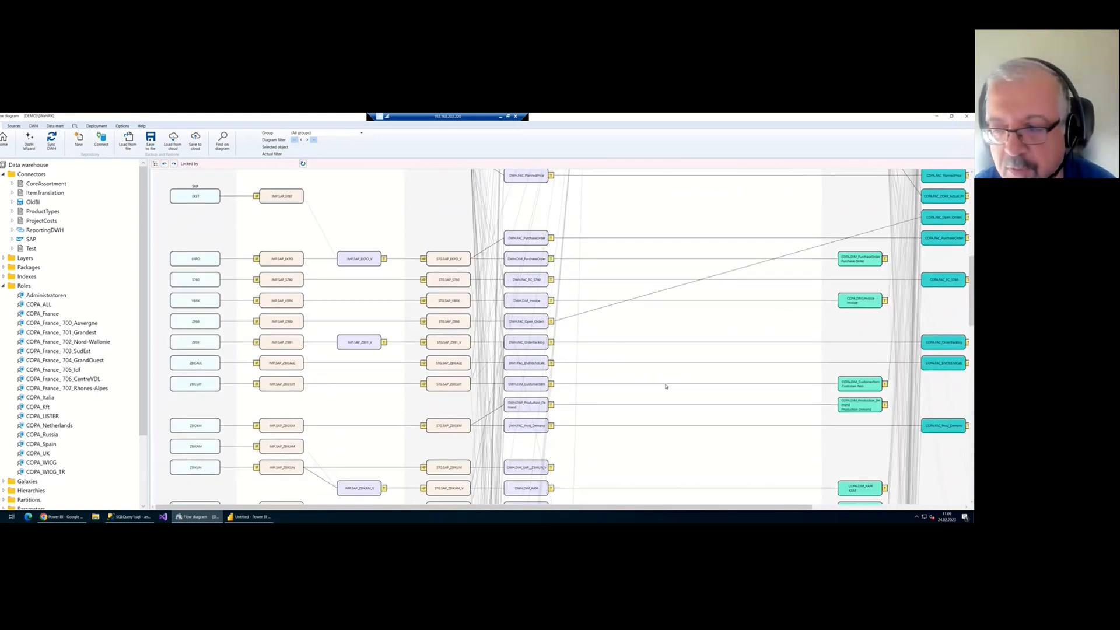
drag(284, 375, 94, 365)
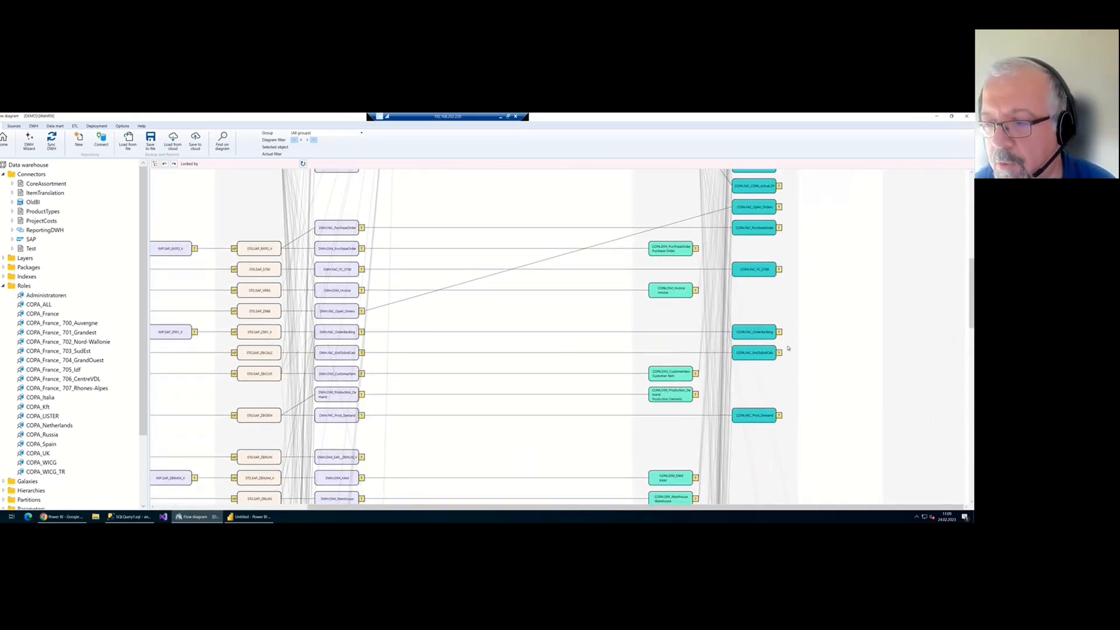
right_click(771, 332)
click(776, 312)
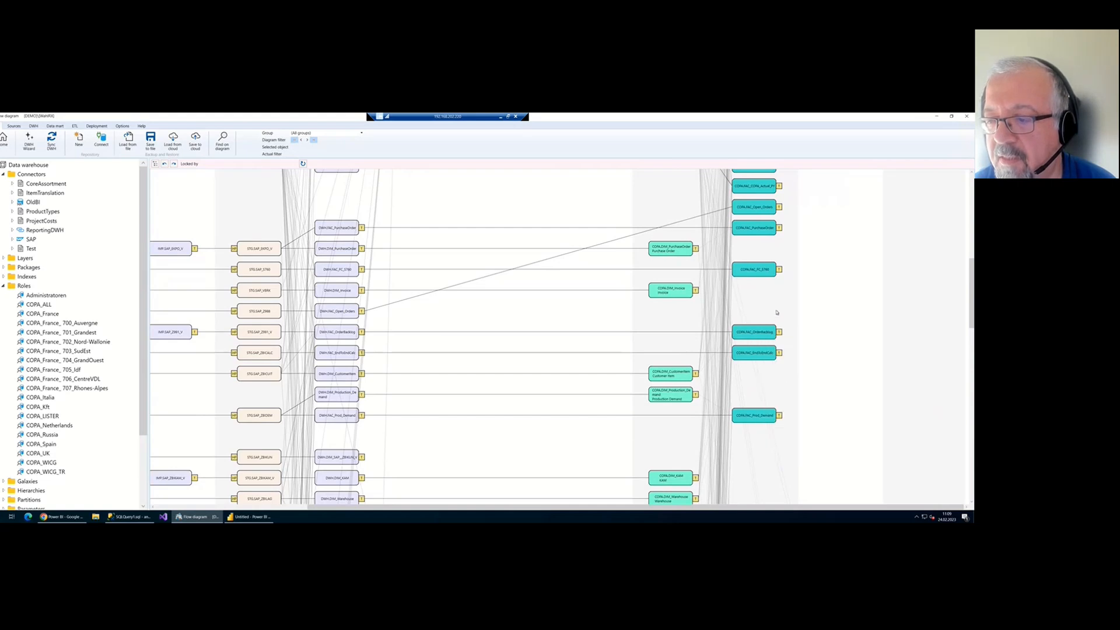
click(765, 335)
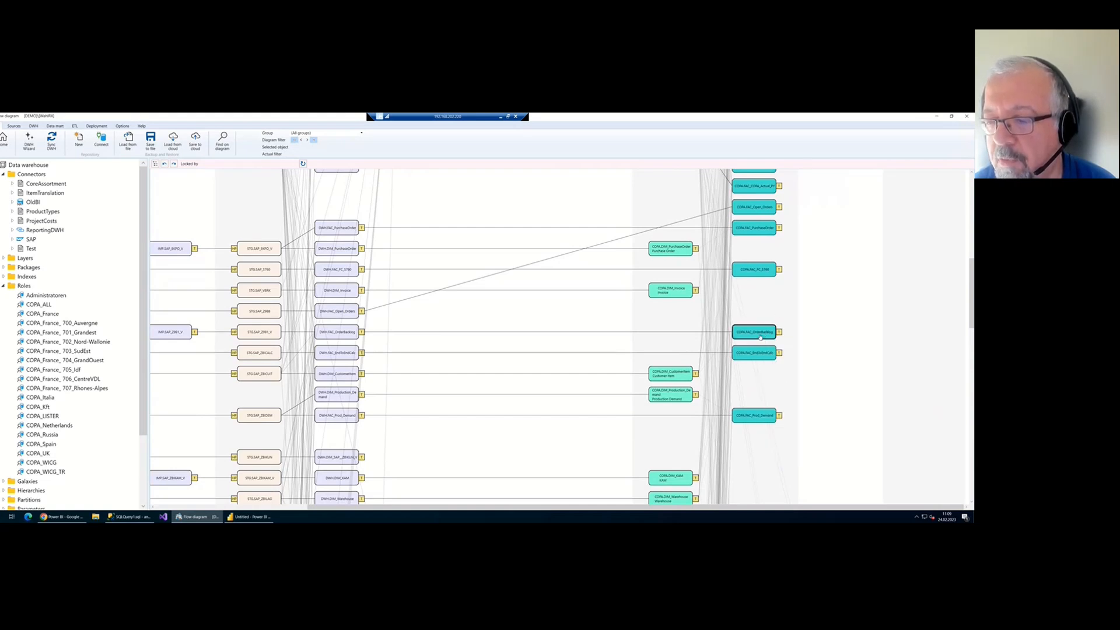
right_click(761, 337)
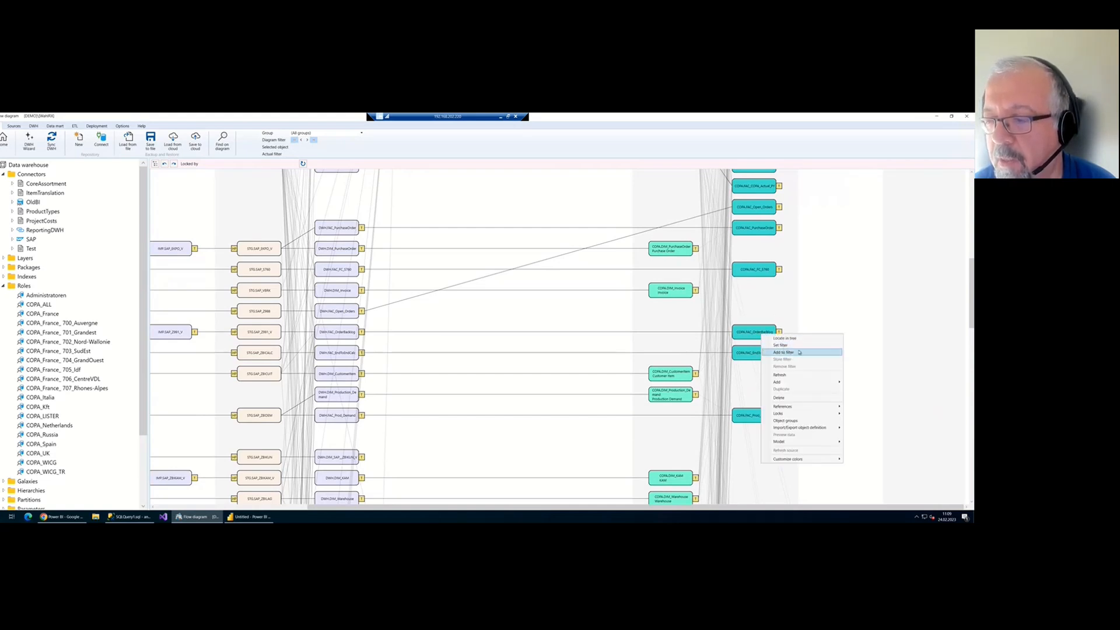
click(776, 350)
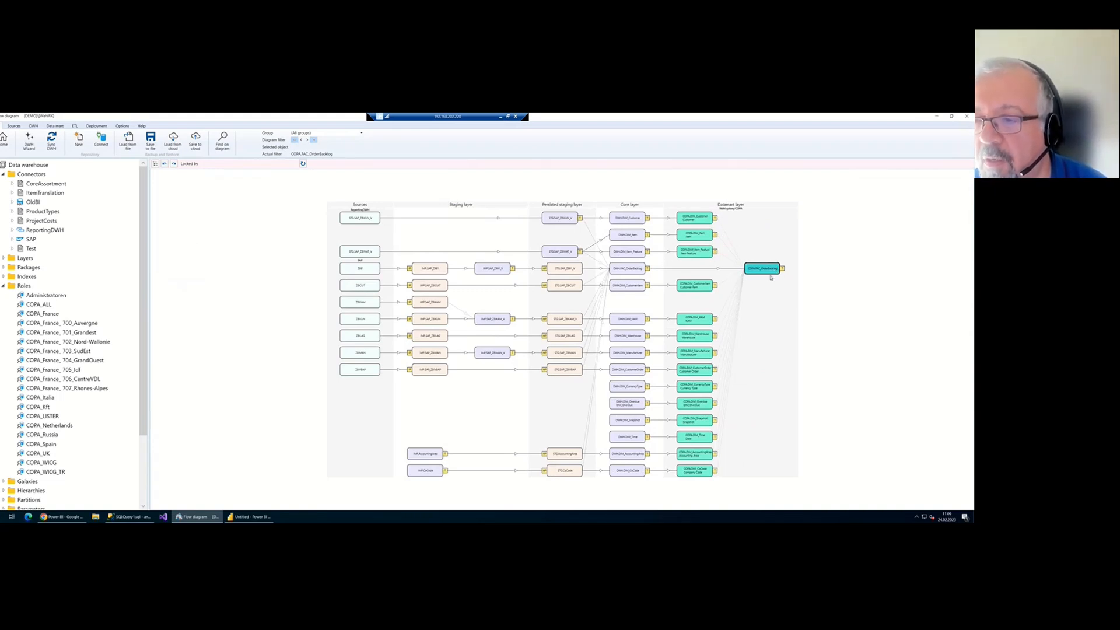
right_click(750, 303)
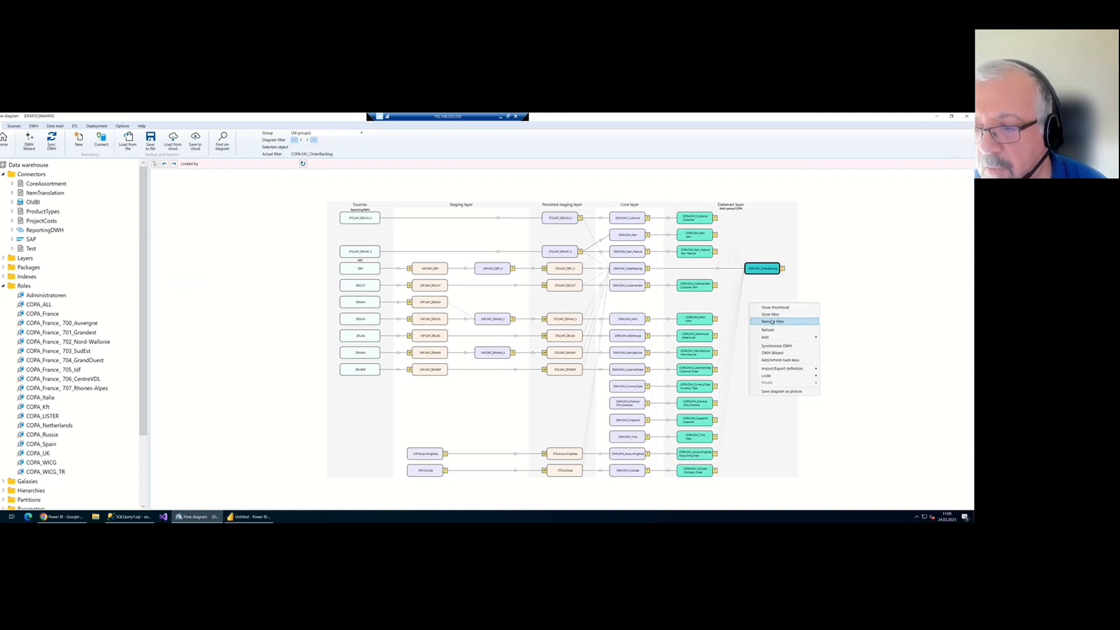
click(771, 321)
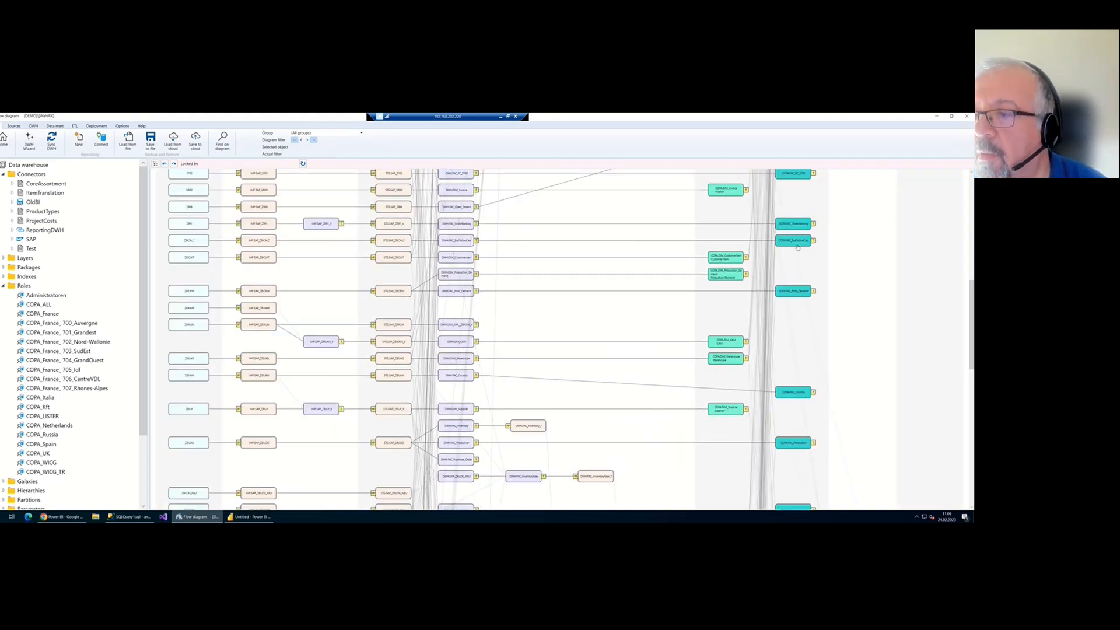
right_click(804, 236)
right_click(802, 219)
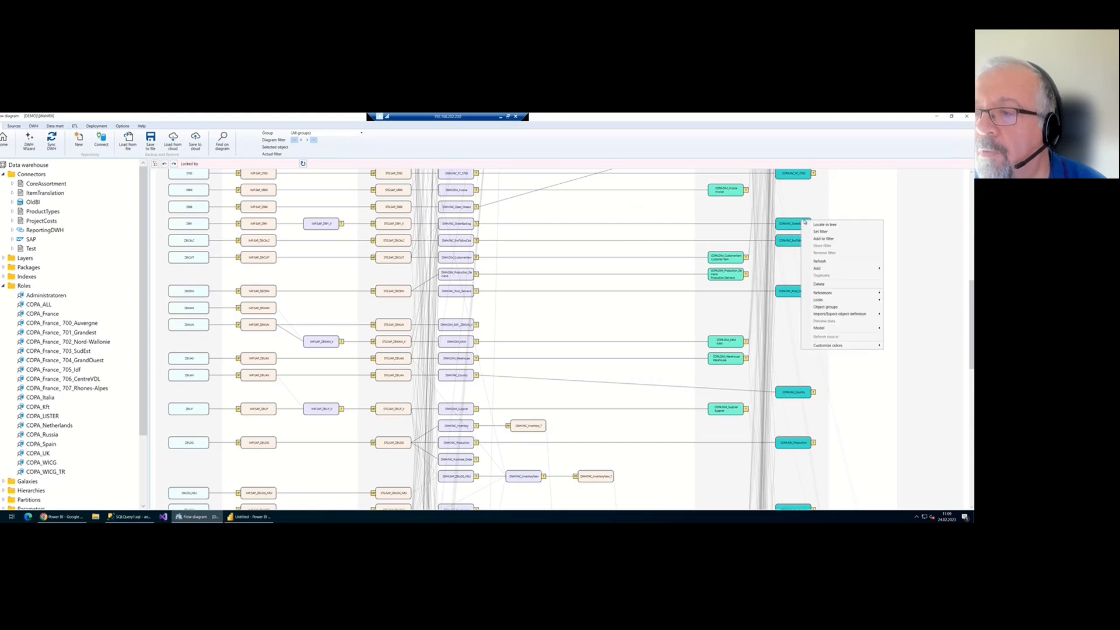
click(820, 231)
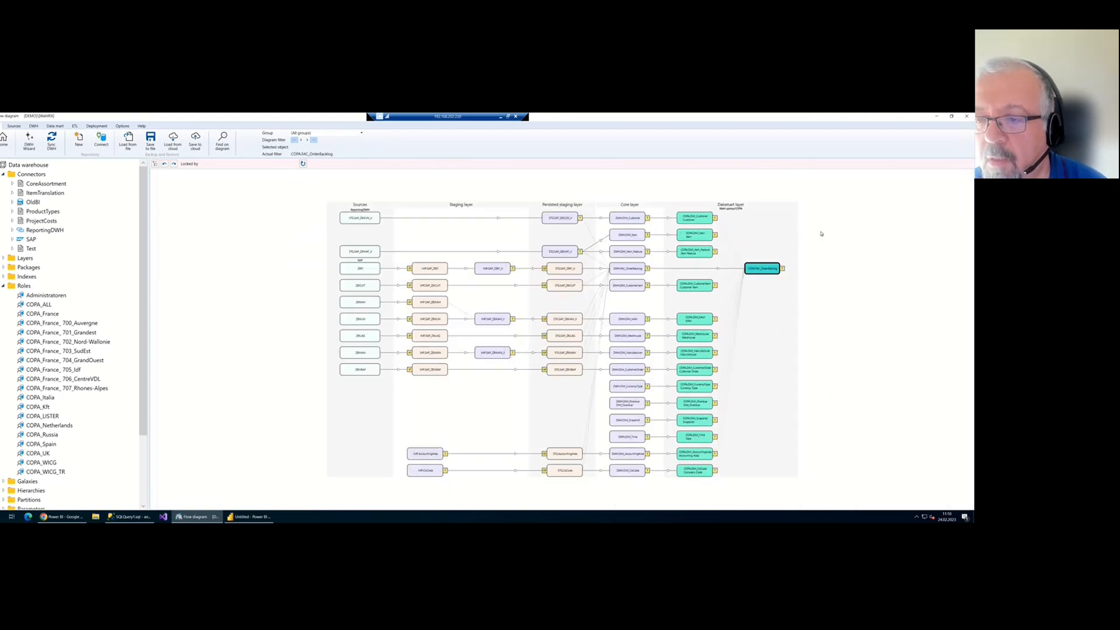
right_click(761, 264)
click(786, 264)
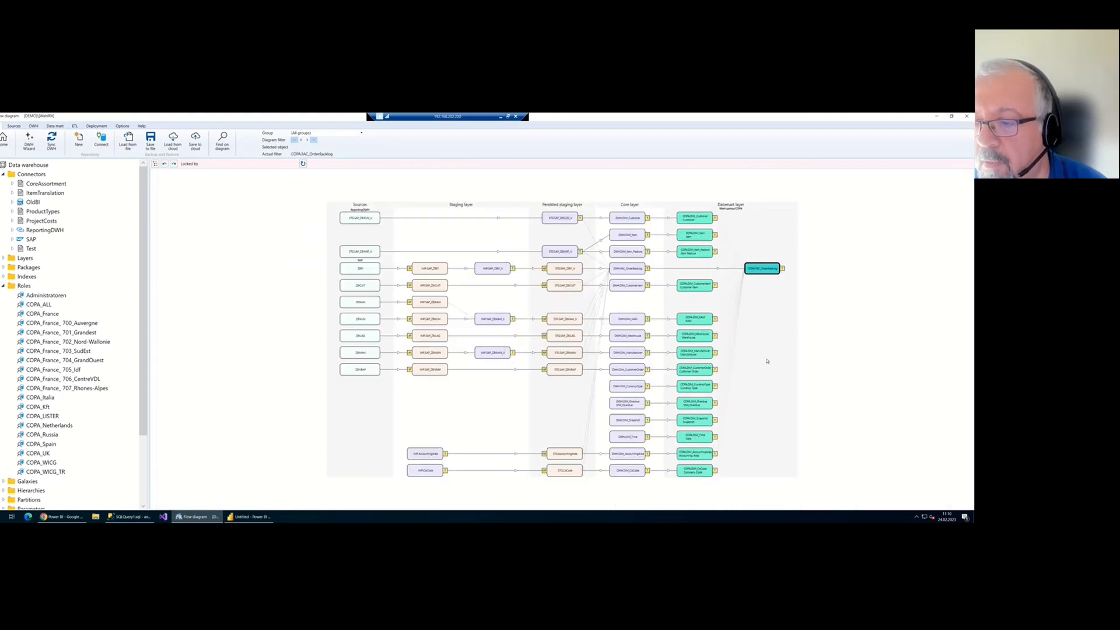
scroll(796, 367, down, 2)
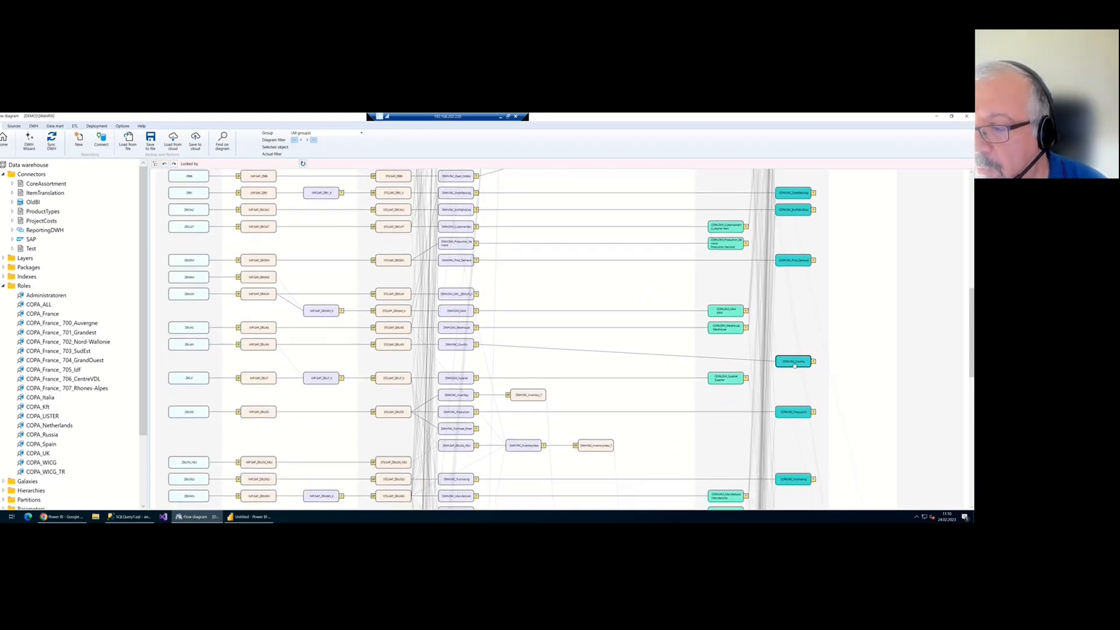
right_click(796, 368)
click(808, 371)
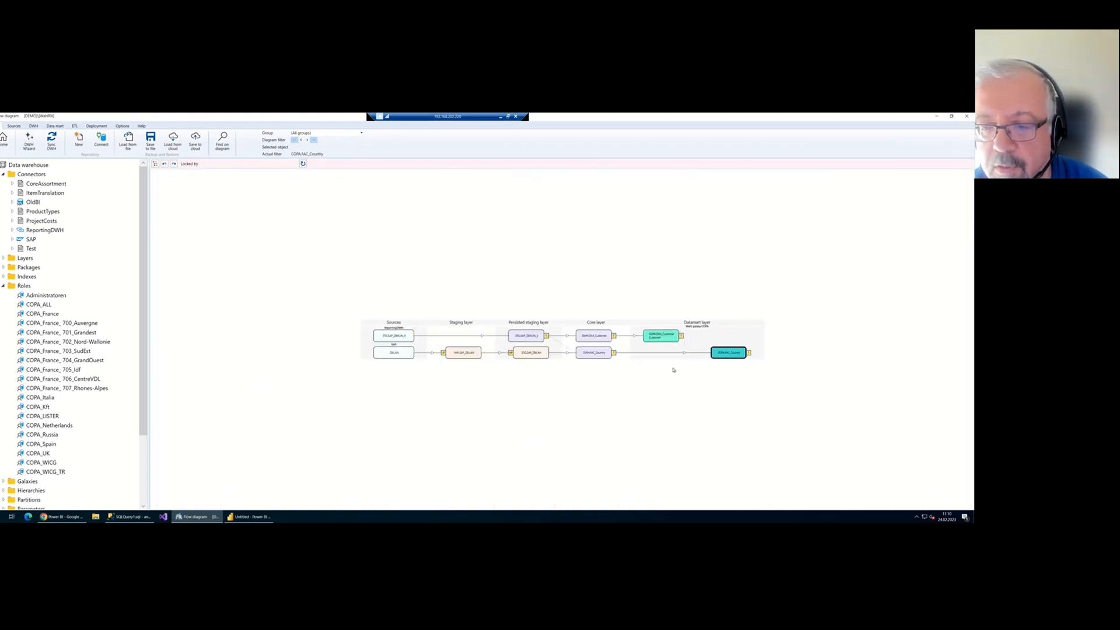
scroll(734, 347, up, 1)
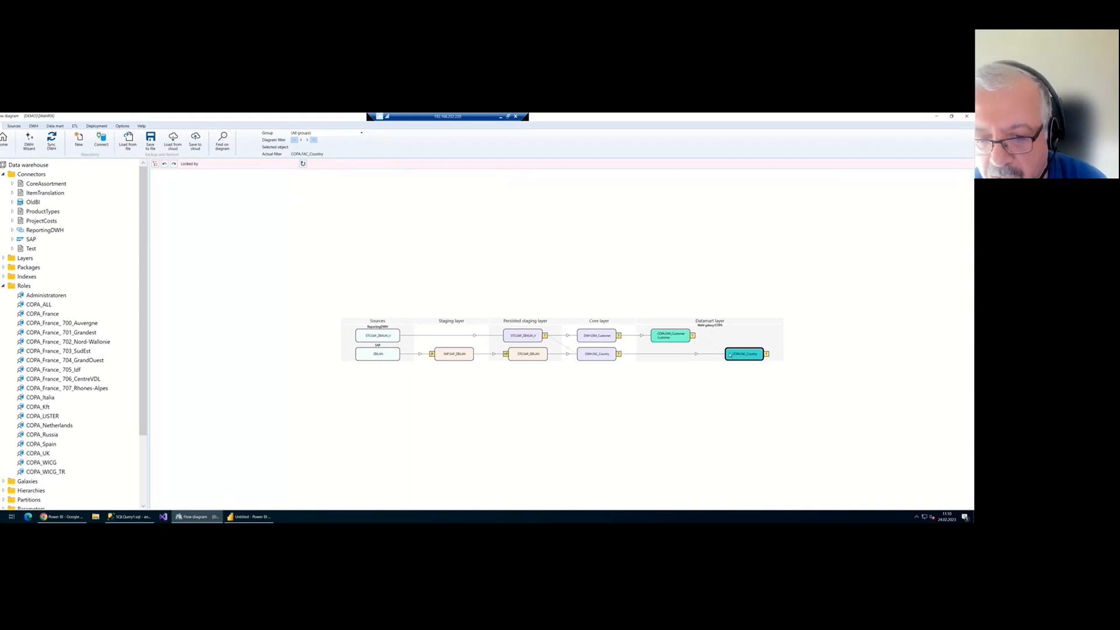
right_click(382, 357)
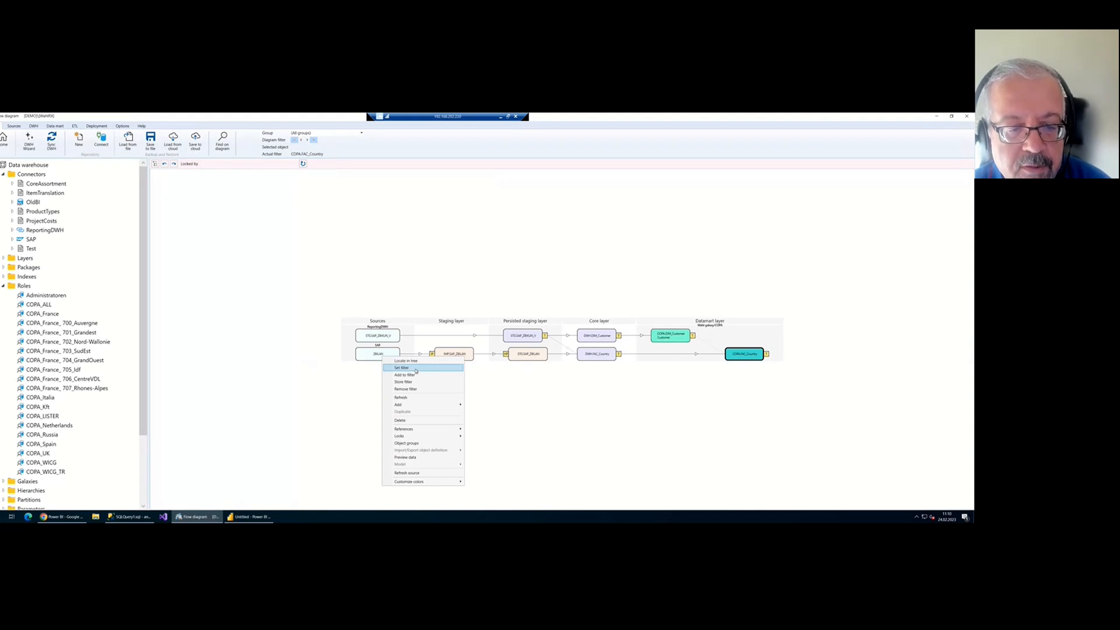
click(413, 368)
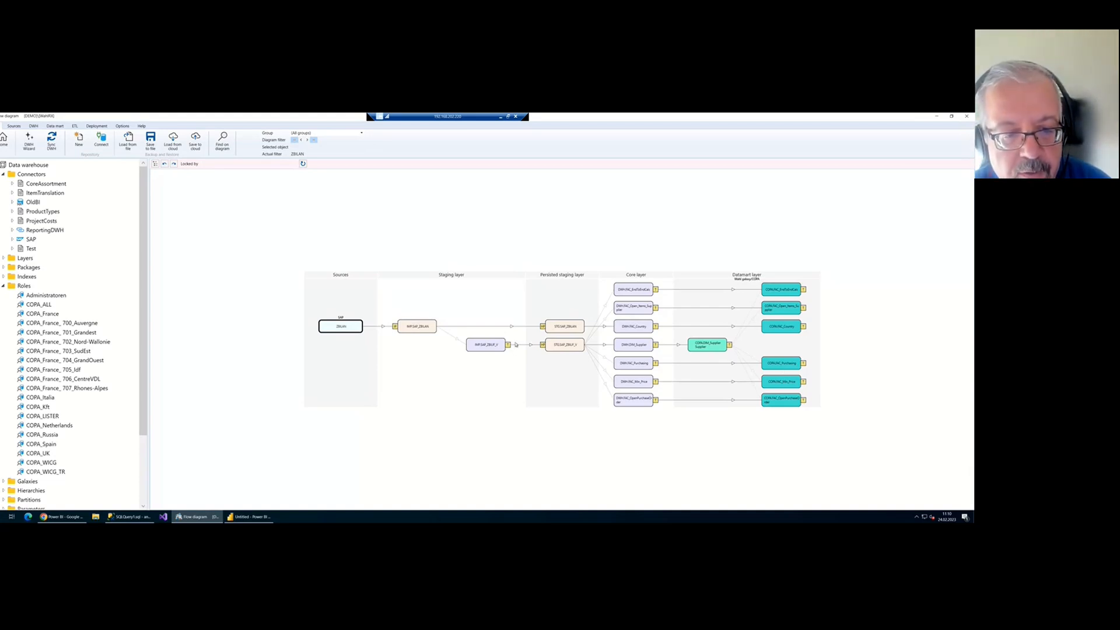
double_click(417, 326)
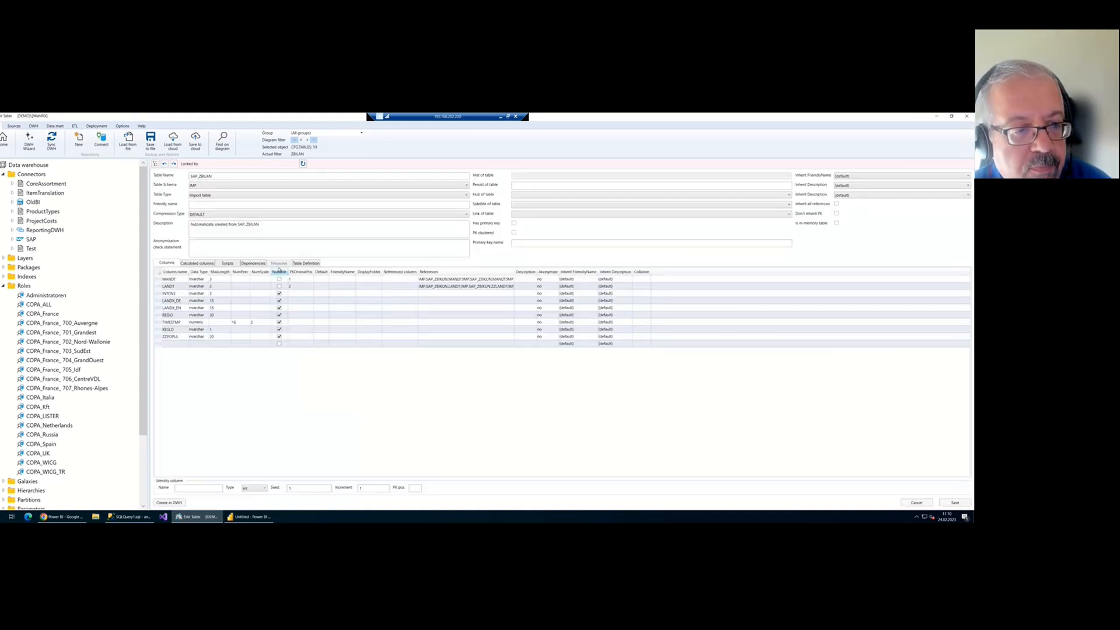
click(253, 263)
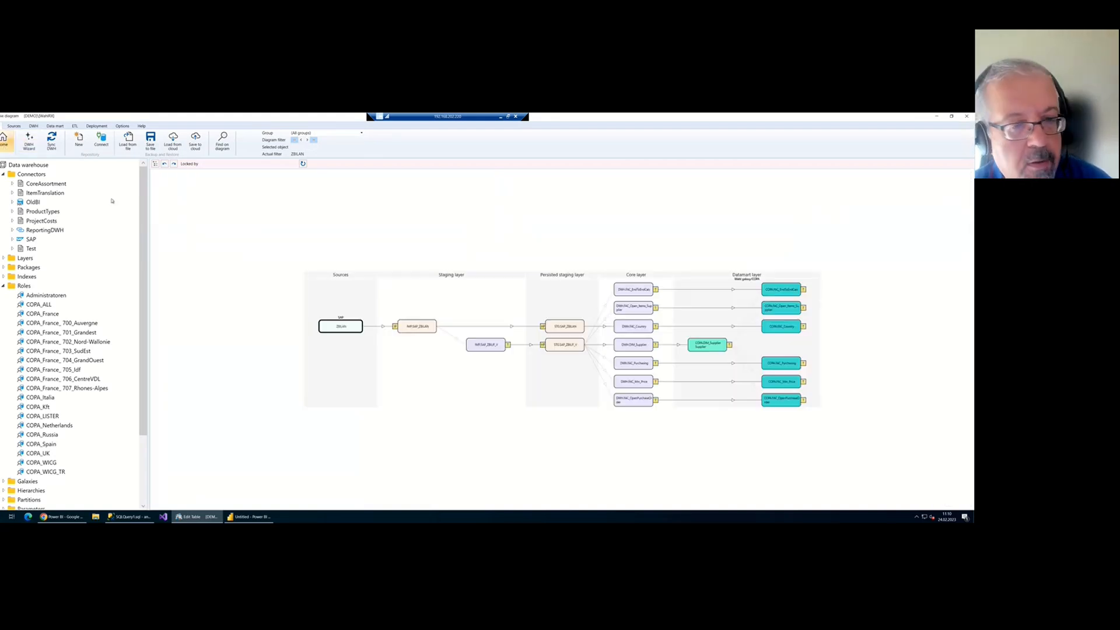
right_click(513, 302)
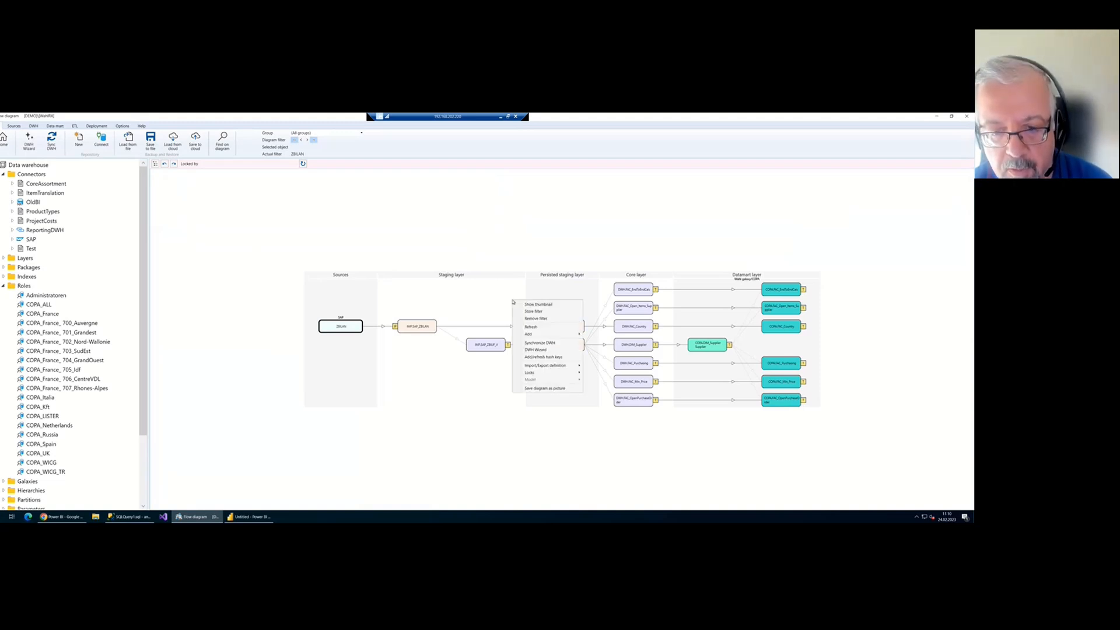
click(549, 320)
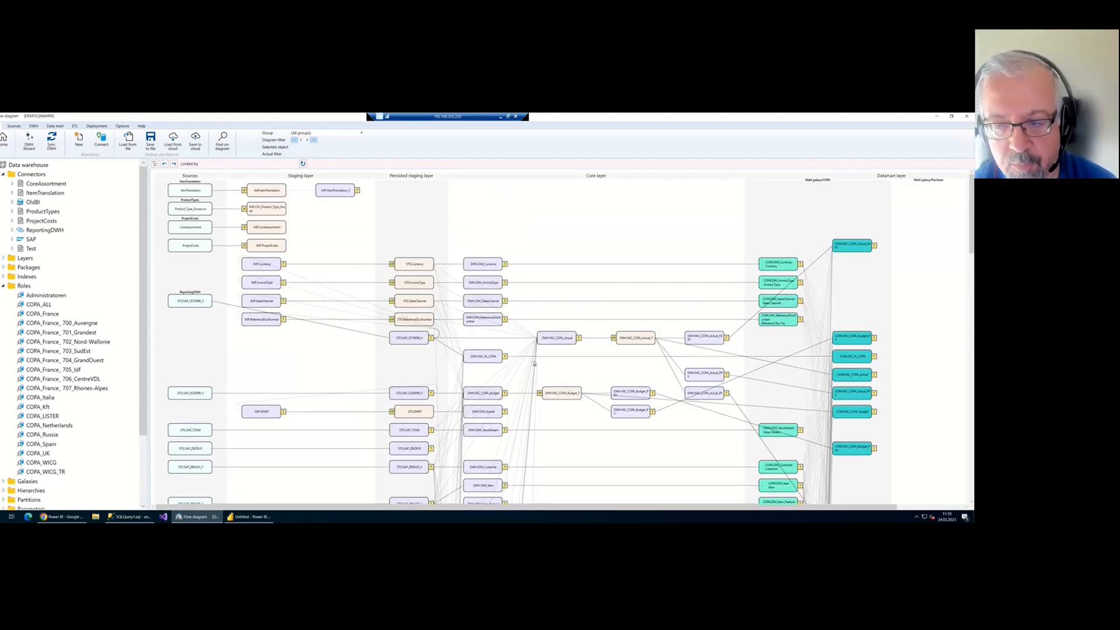
Apply Set filter on COPA.FAC_Prod_Outlook to show only its lineage
scroll(533, 367, down, 3)
scroll(533, 368, down, 3)
scroll(533, 368, down, 5)
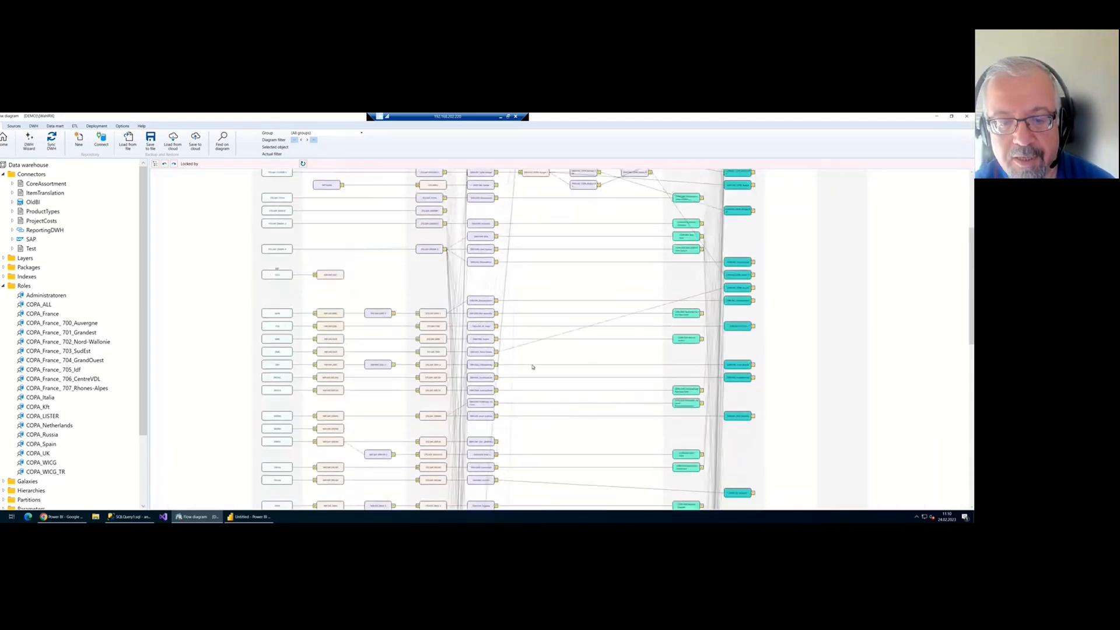
scroll(533, 367, down, 5)
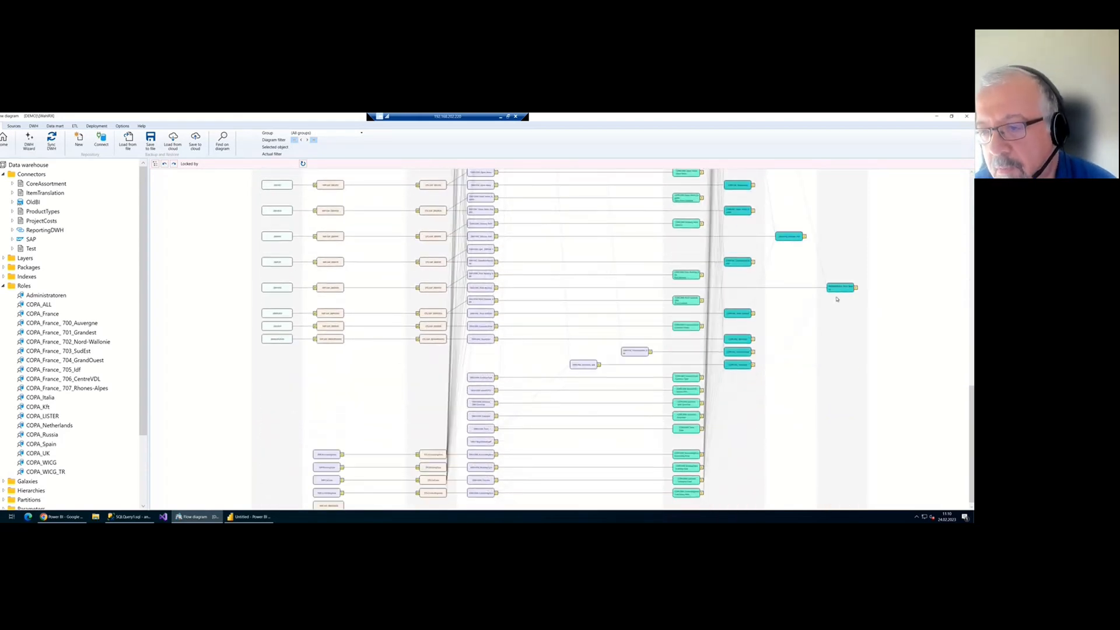
right_click(738, 315)
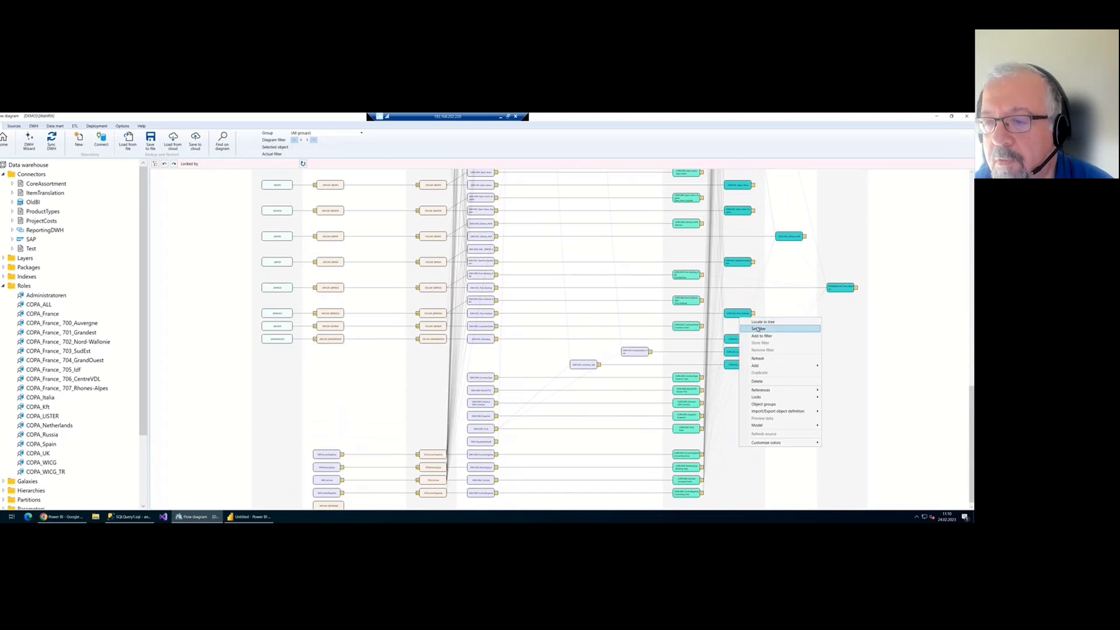
click(758, 322)
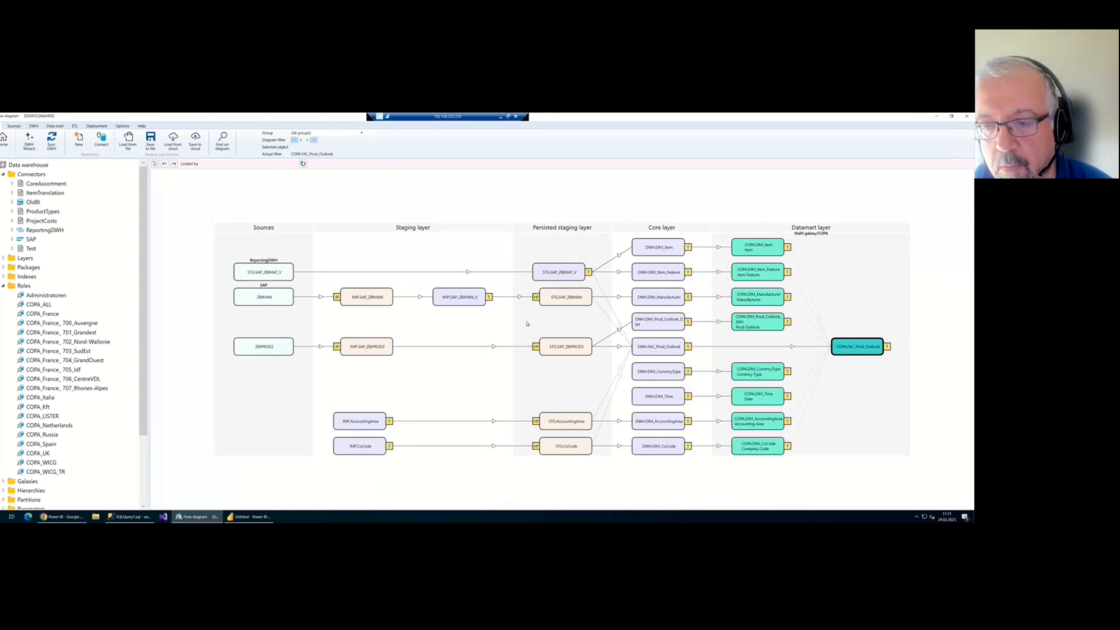
Inspect the SAP_ZBIMAN_V and SAP_ZBIMAT_V transformation definitions and their SQL
double_click(464, 297)
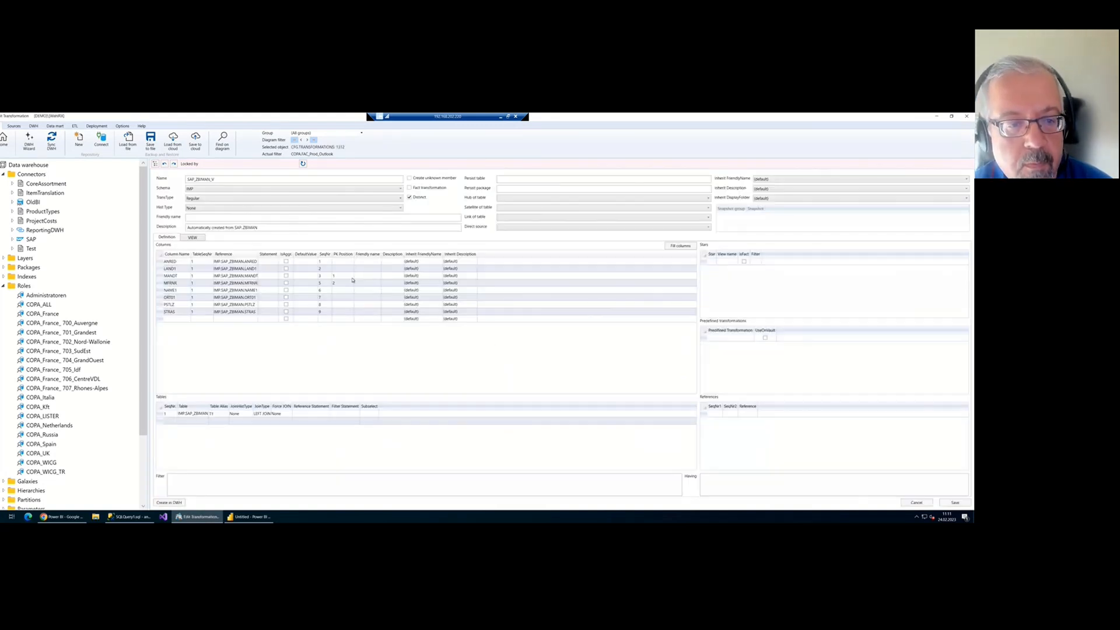
click(5, 141)
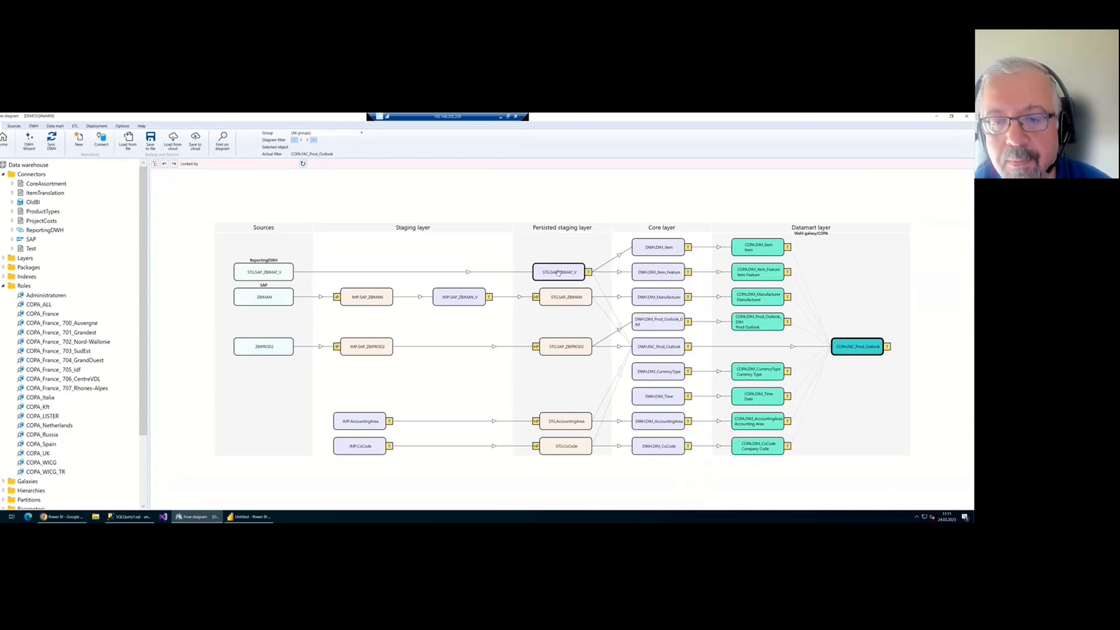
double_click(558, 273)
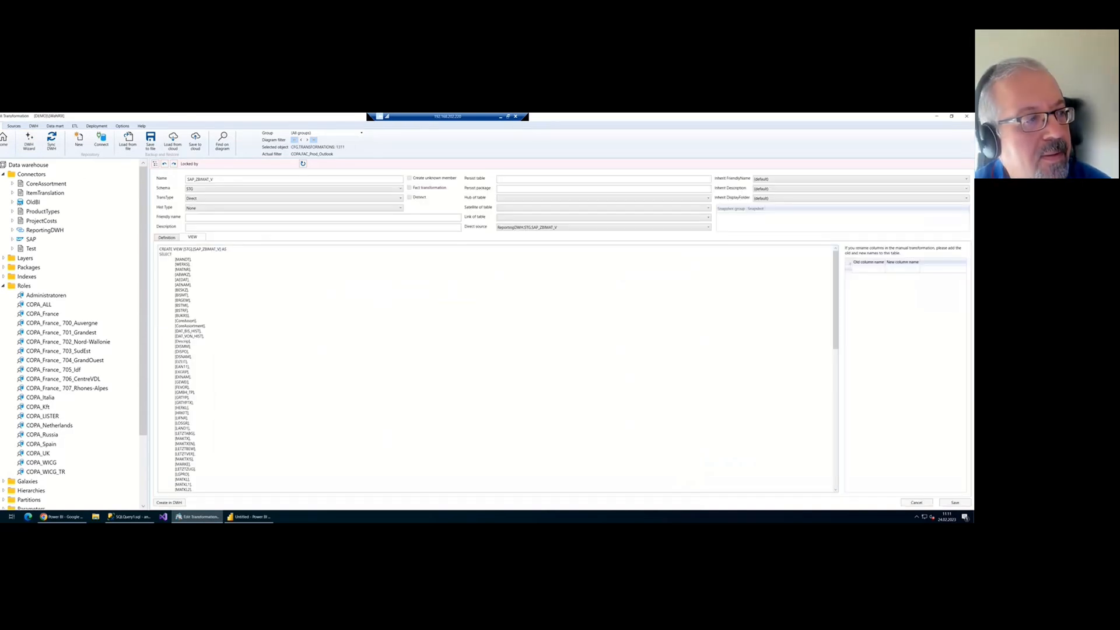
click(5, 141)
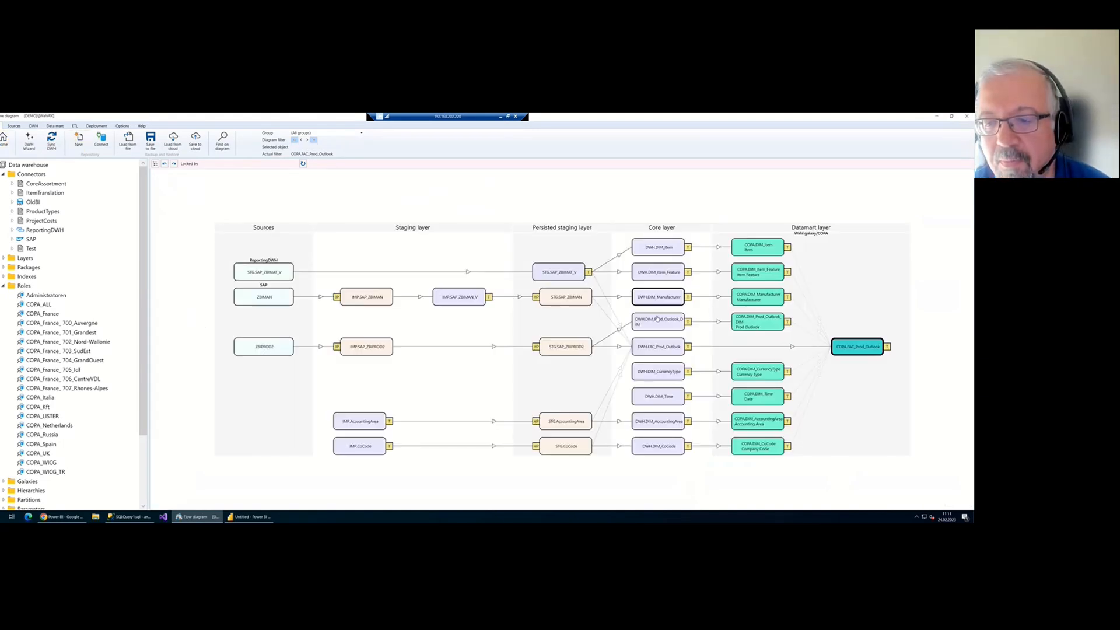
double_click(571, 278)
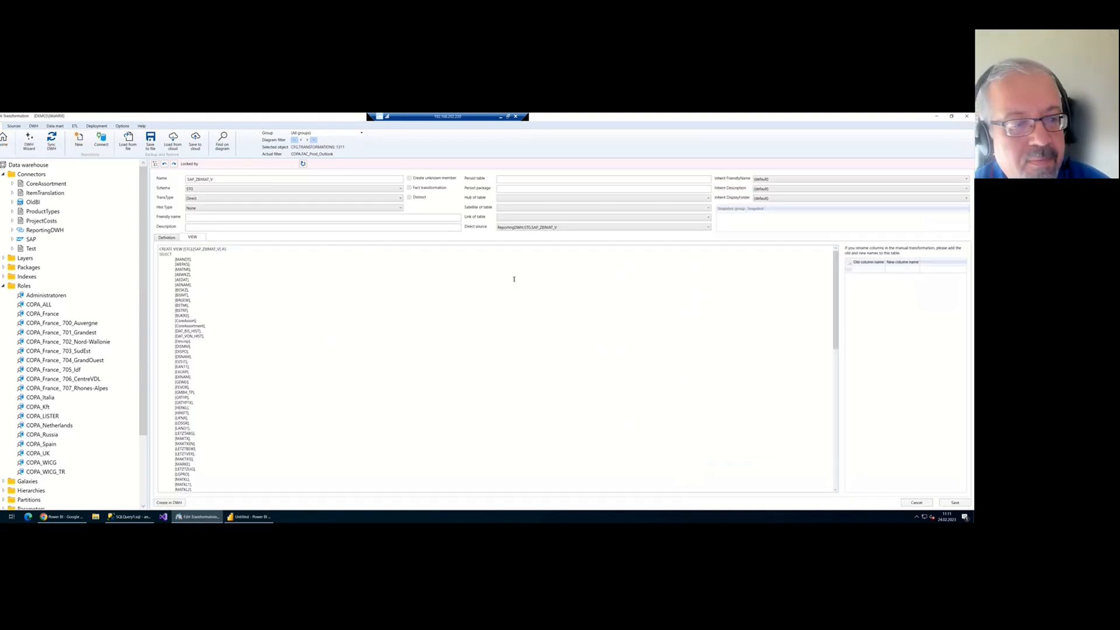
scroll(340, 325, down, 10)
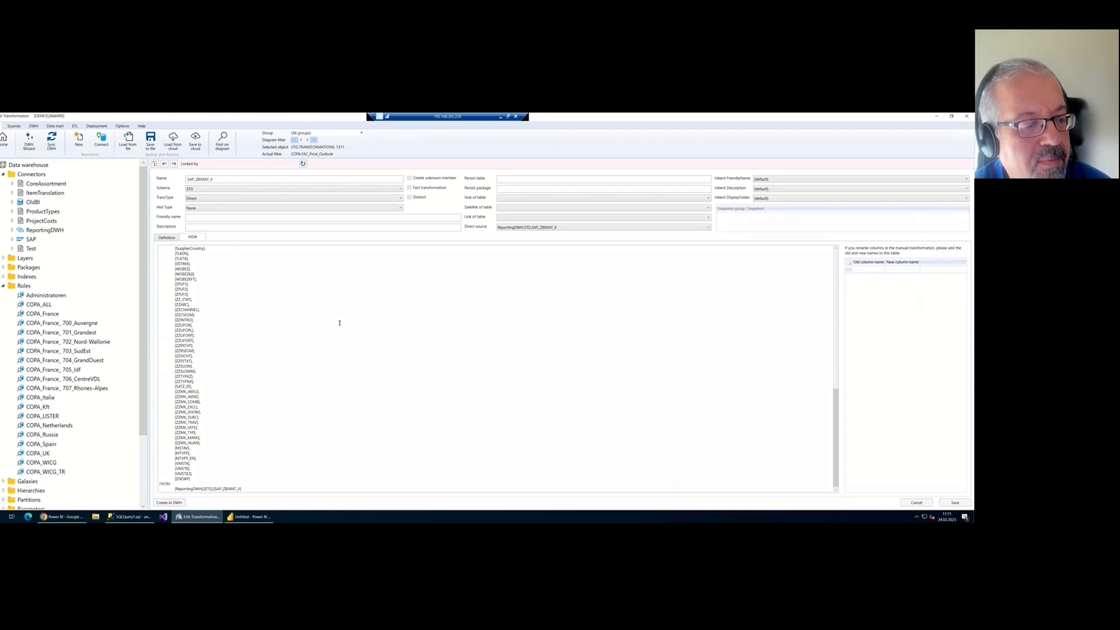
click(5, 141)
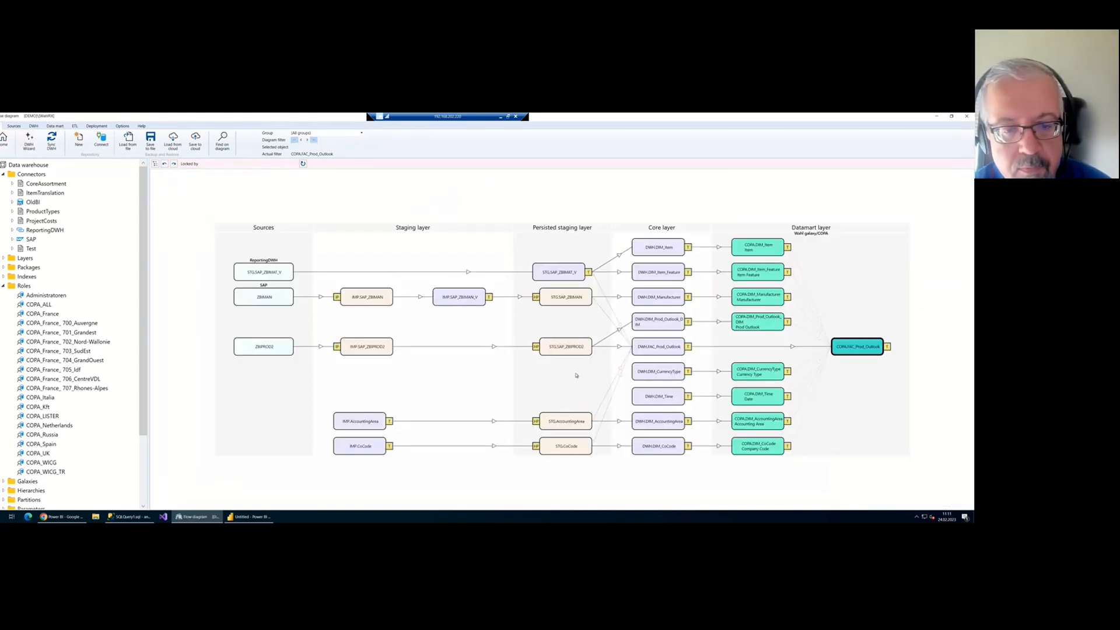
Remove the diagram filter and move to the DWH.FAC_COPA_Actual fact tables
right_click(480, 330)
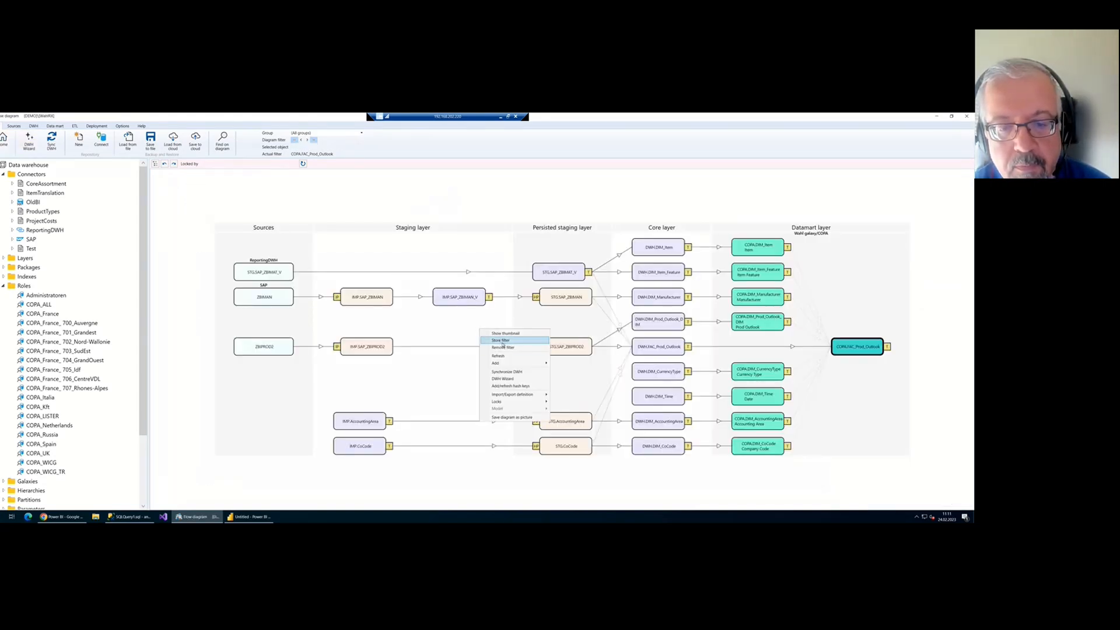
click(504, 350)
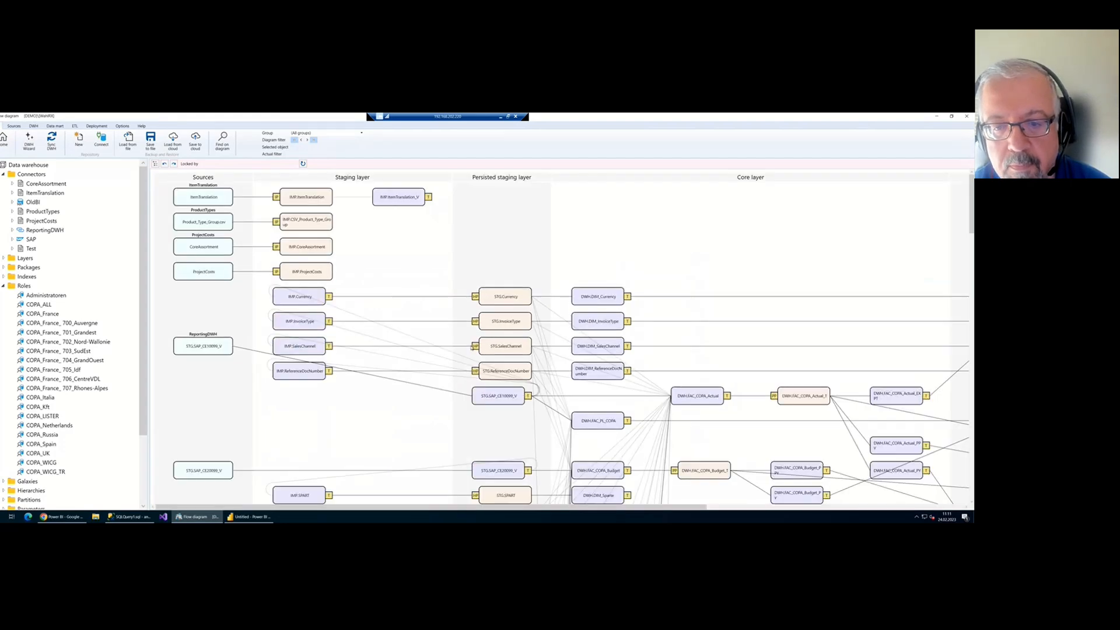
drag(665, 409, 410, 223)
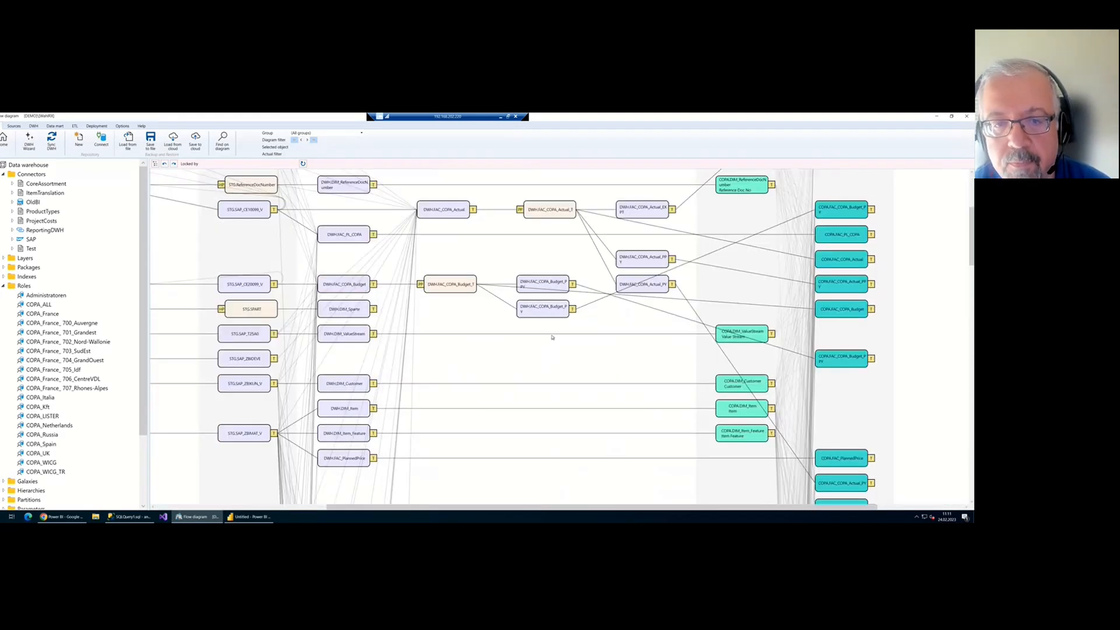
click(450, 210)
click(464, 229)
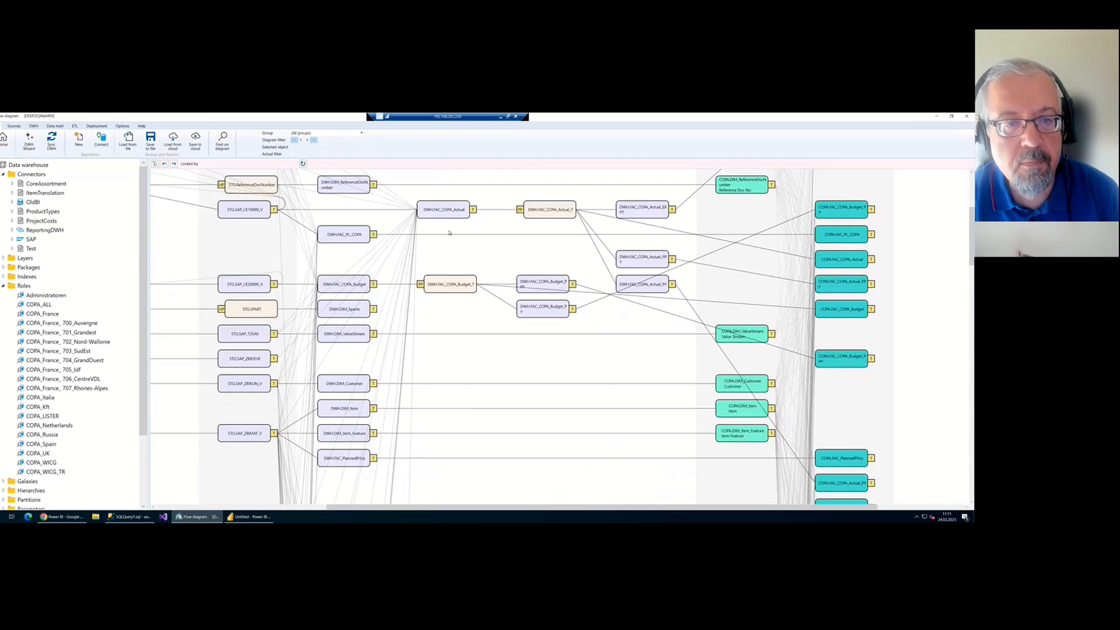
drag(455, 253, 474, 267)
scroll(474, 267, down, 5)
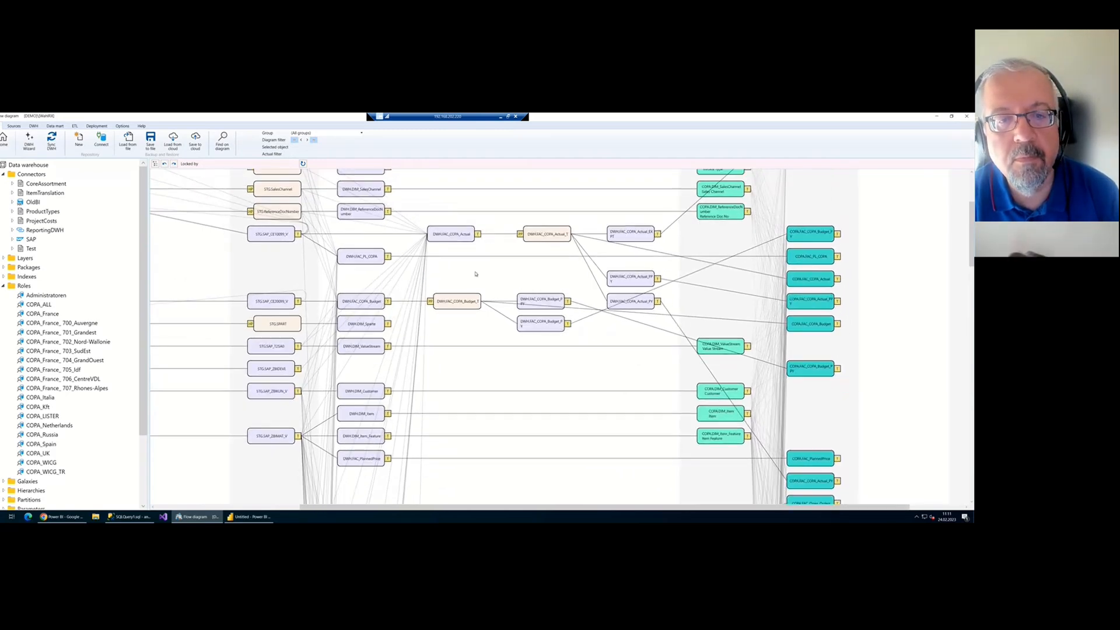
scroll(474, 252, down, 3)
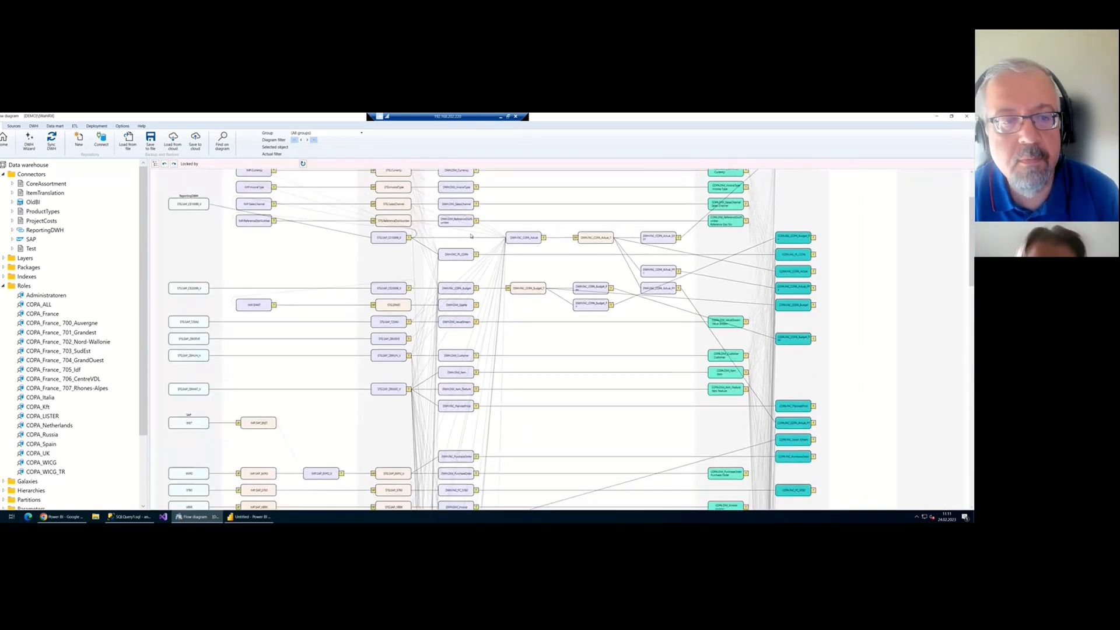
Inspect the SPART and SAP_EKPO_V transformations, then bring up STG.SAP_EKPO_V's actions
double_click(256, 300)
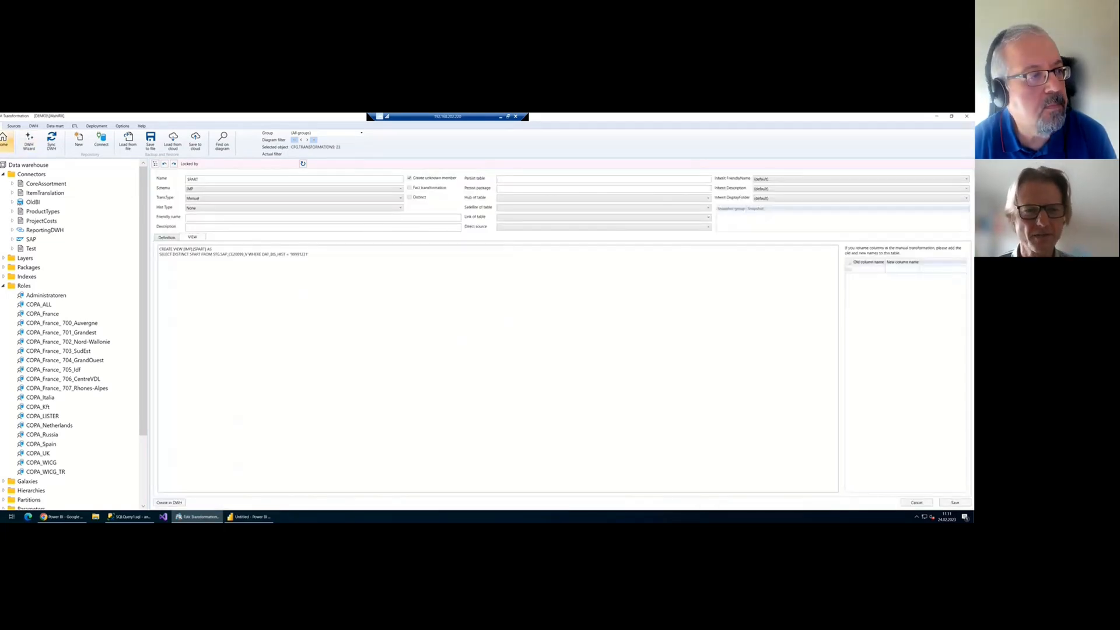
click(4, 140)
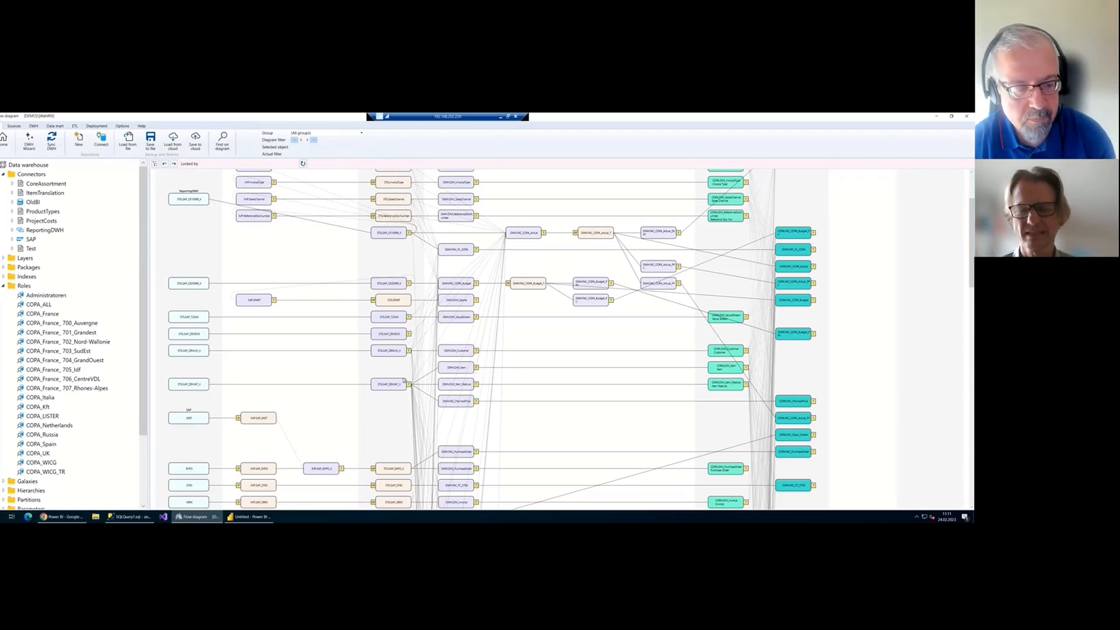
scroll(361, 409, down, 5)
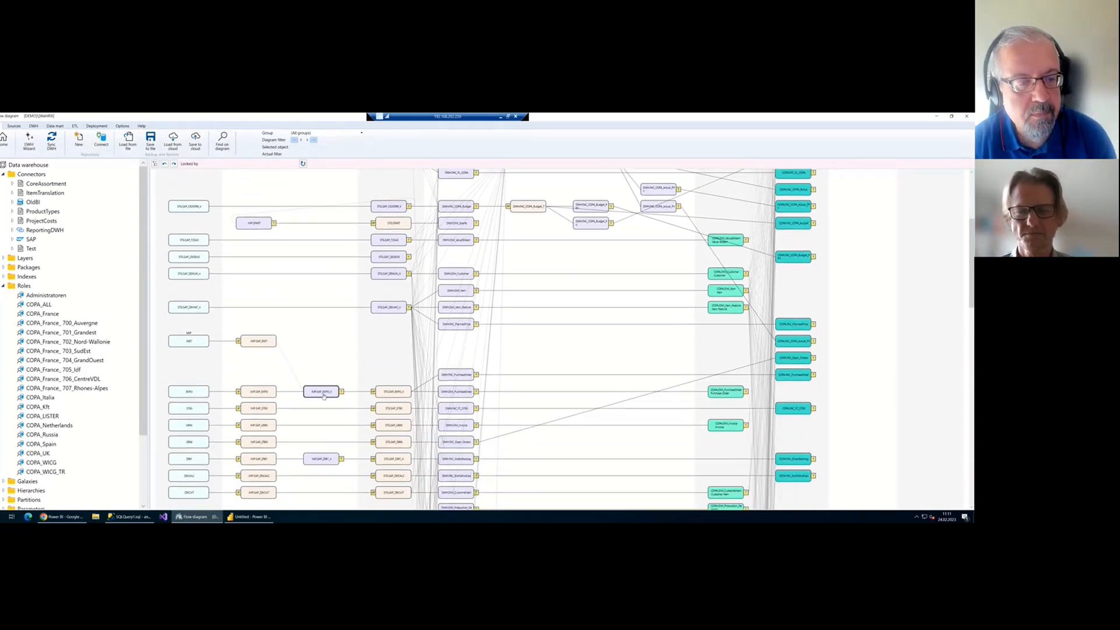
double_click(323, 393)
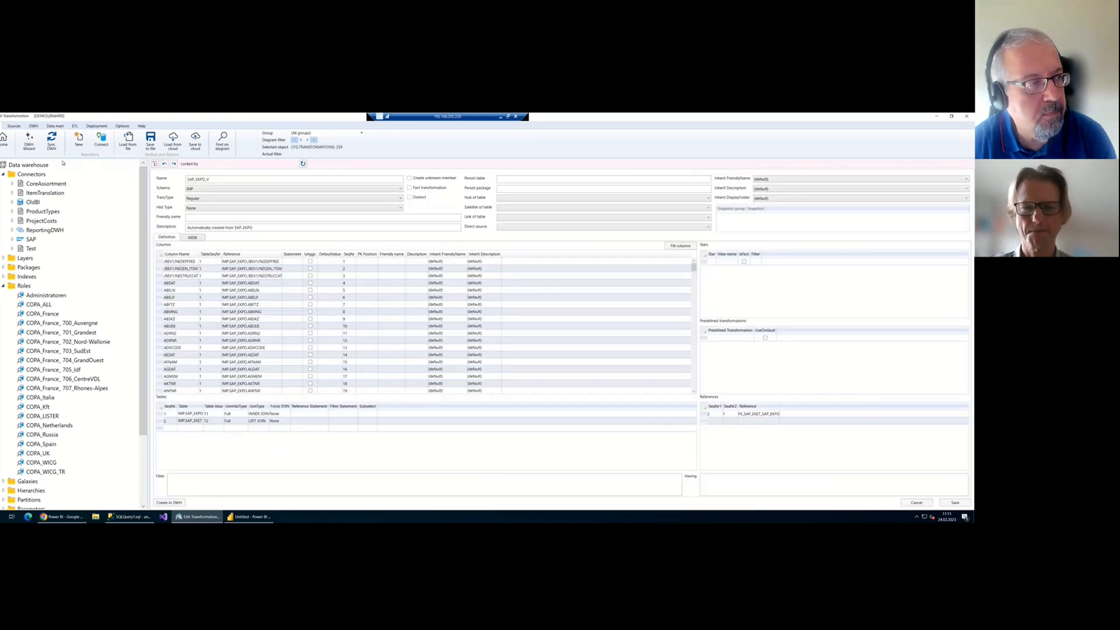
click(9, 149)
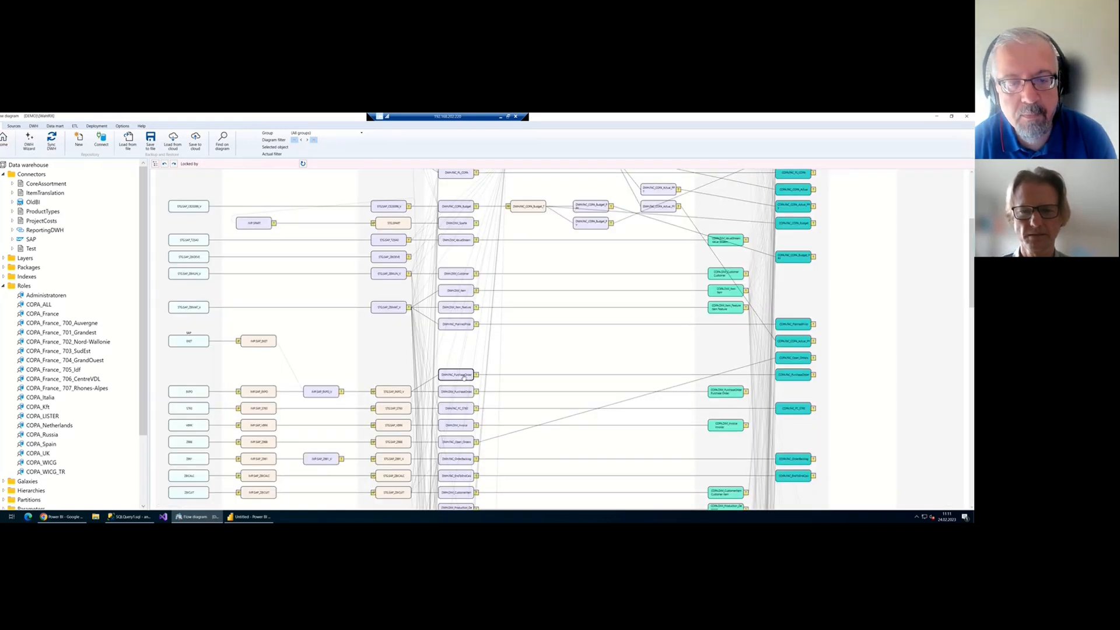
scroll(462, 377, down, 2)
right_click(391, 317)
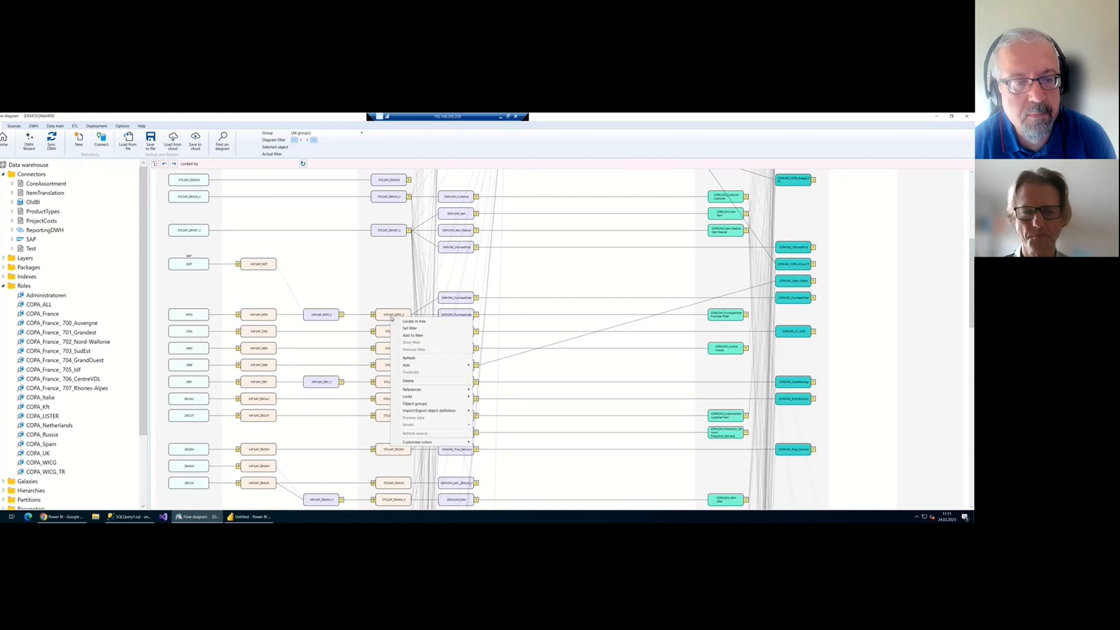
Filter the diagram to STG.SAP_EKPO_V, collapse Roles and re-expand Connectors
click(409, 328)
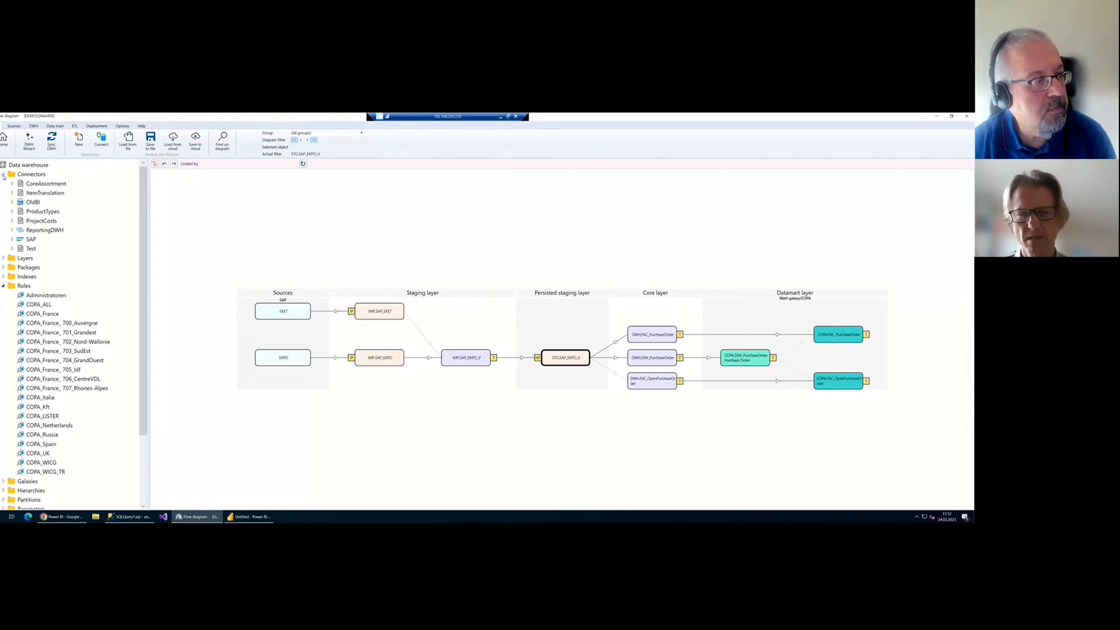
click(3, 174)
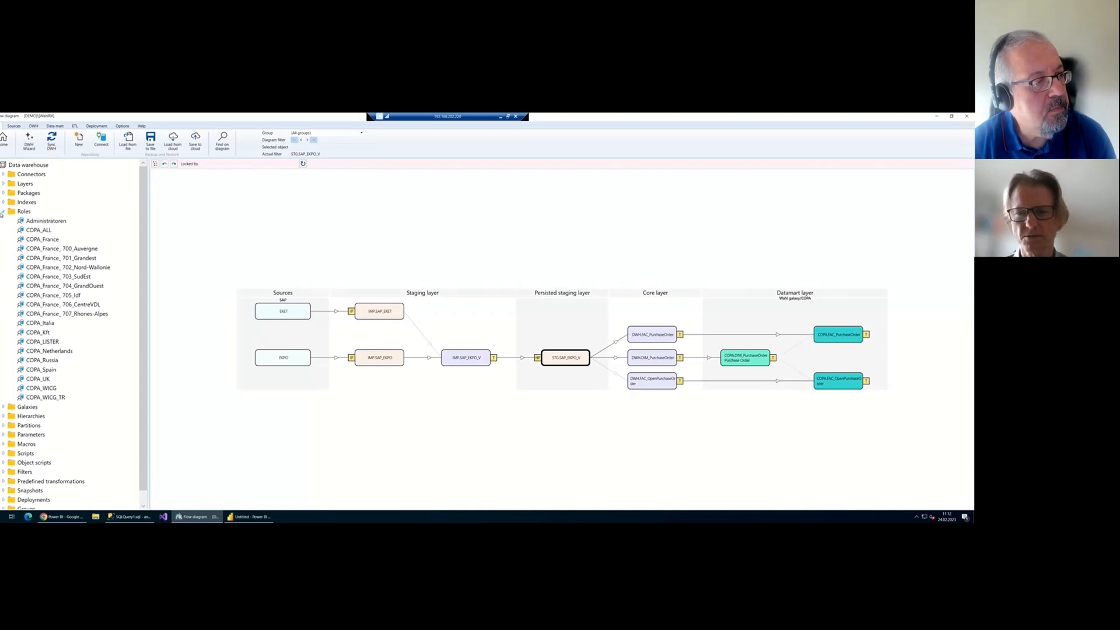
click(3, 211)
click(3, 174)
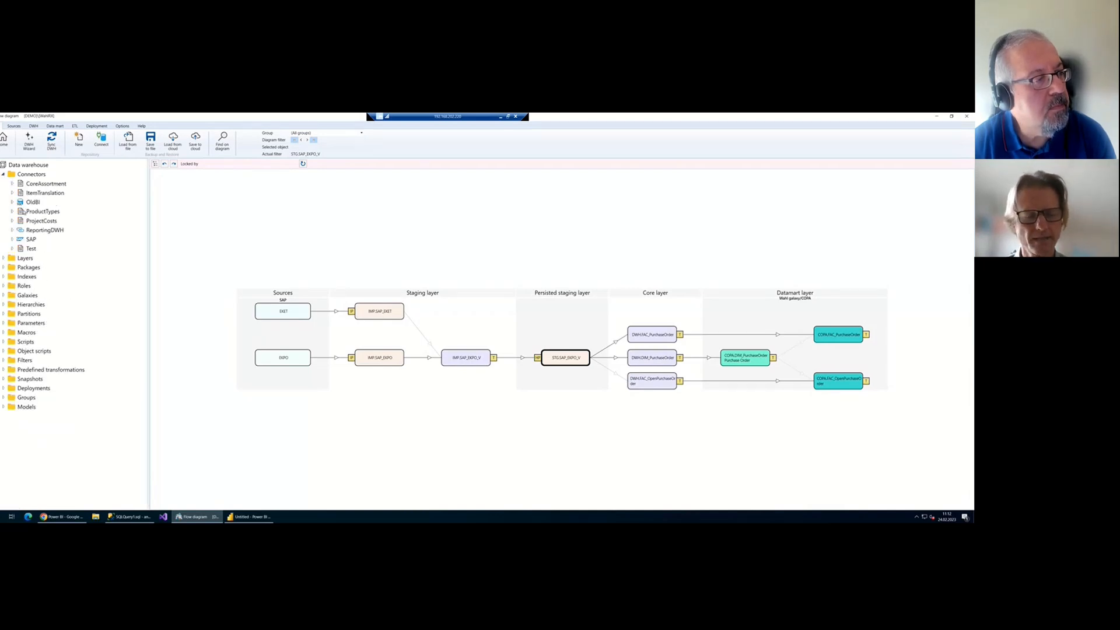
scroll(41, 218, up, 2)
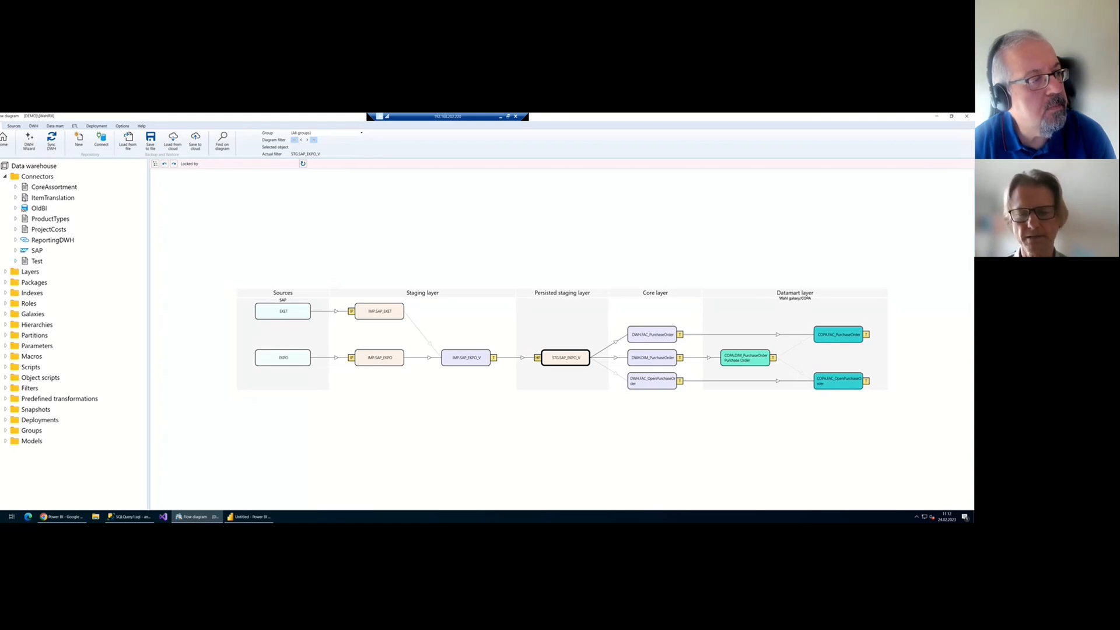
click(15, 208)
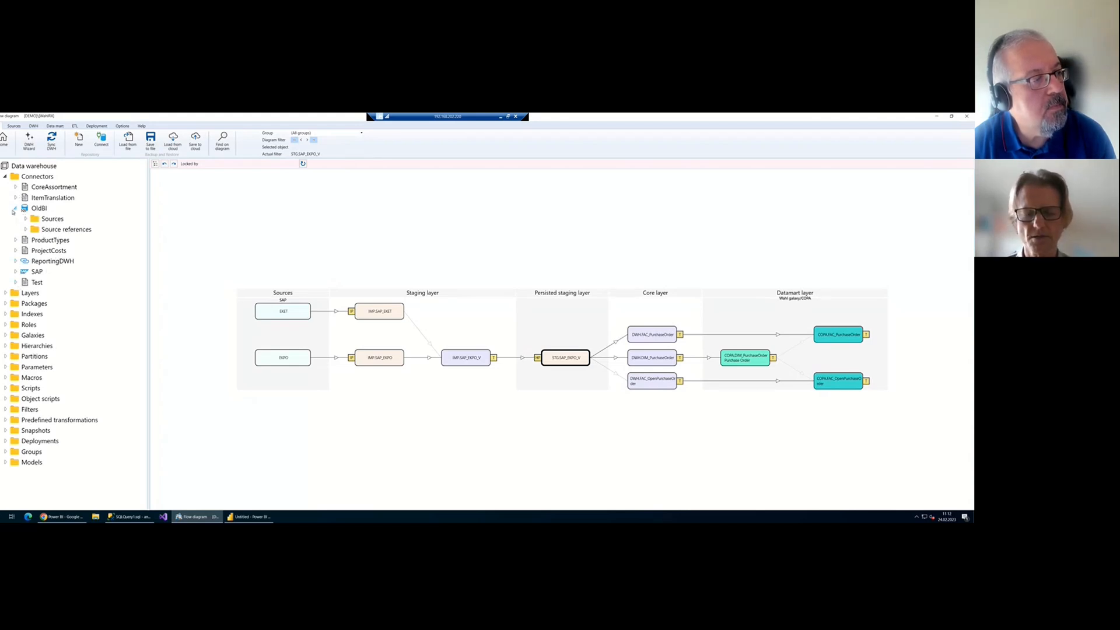
click(15, 208)
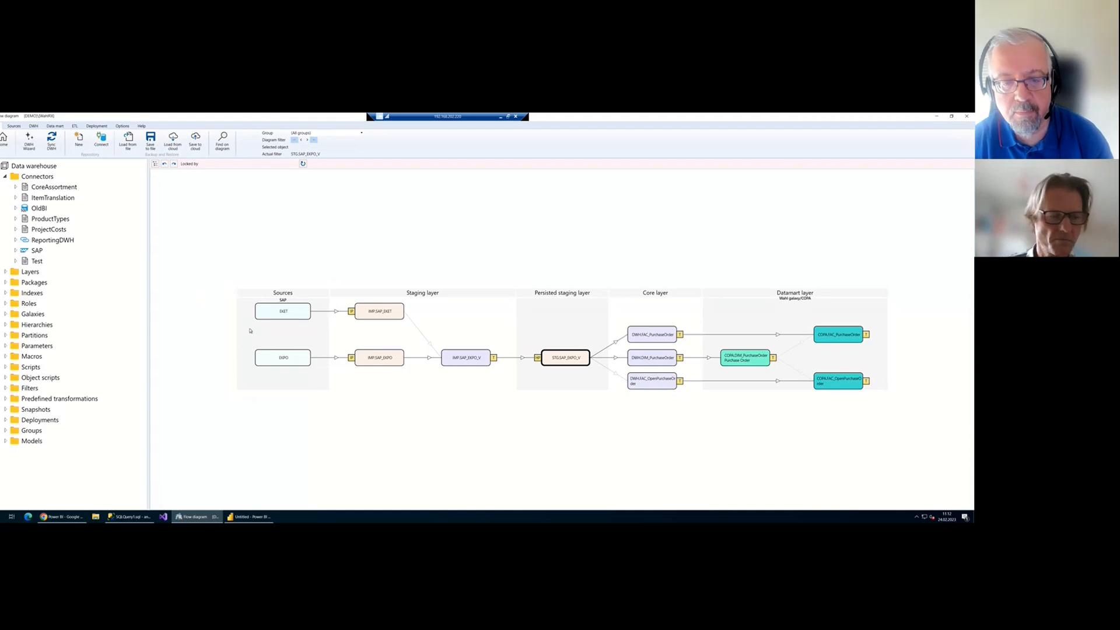
Expand Macros and open the DAX_Y, DAX_YTD and DAX_YTD2 macro statements
click(6, 357)
scroll(26, 366, down, 5)
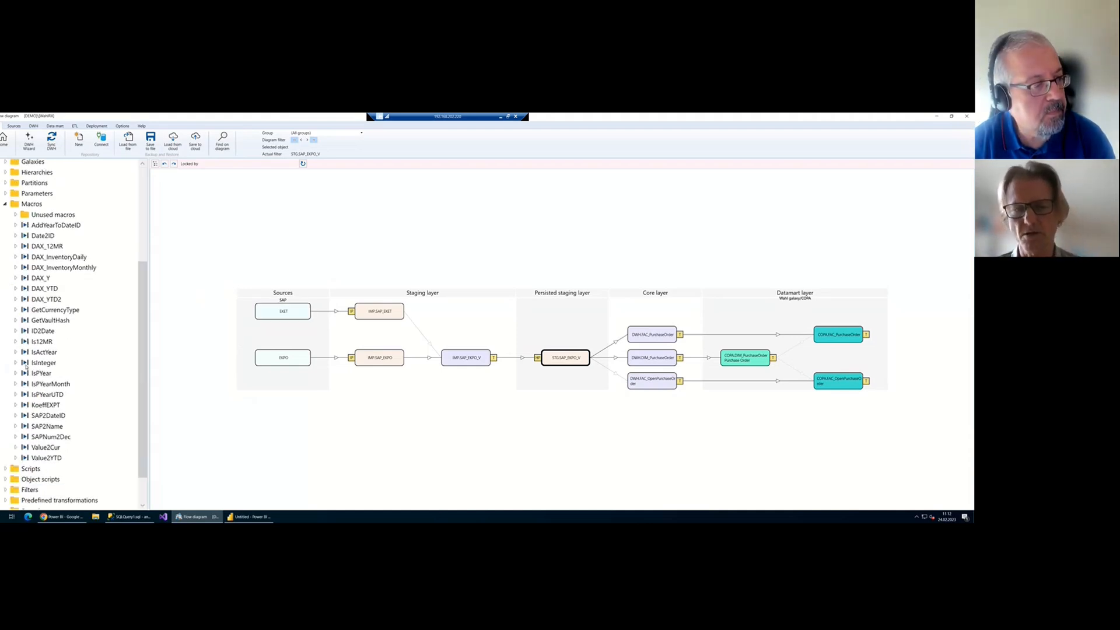
click(41, 278)
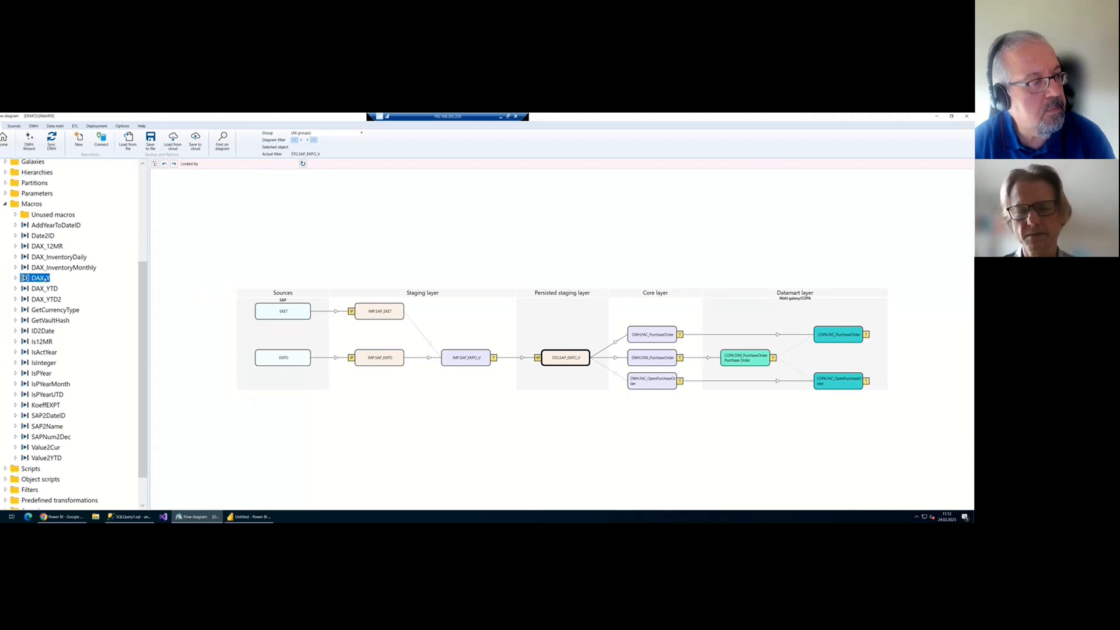
right_click(47, 279)
click(86, 292)
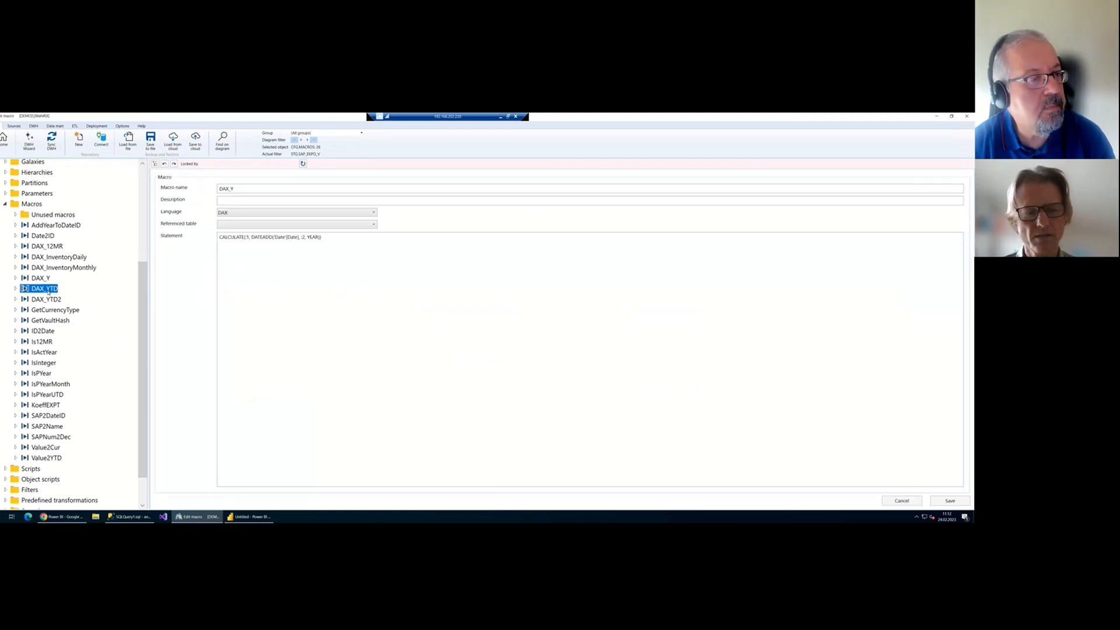
right_click(48, 289)
click(71, 304)
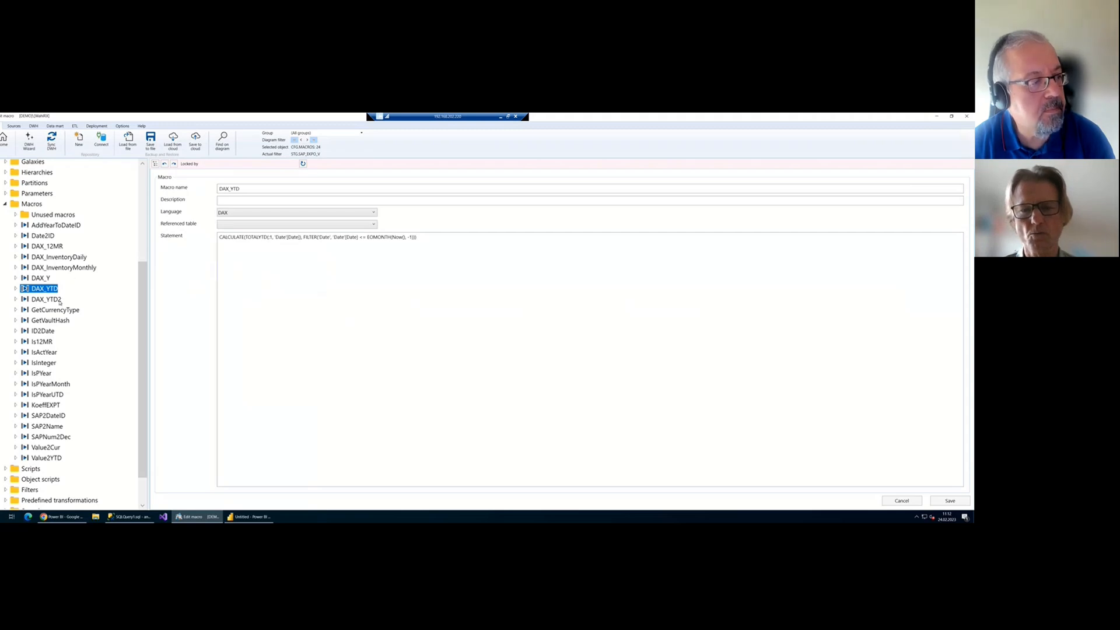
right_click(60, 300)
click(81, 313)
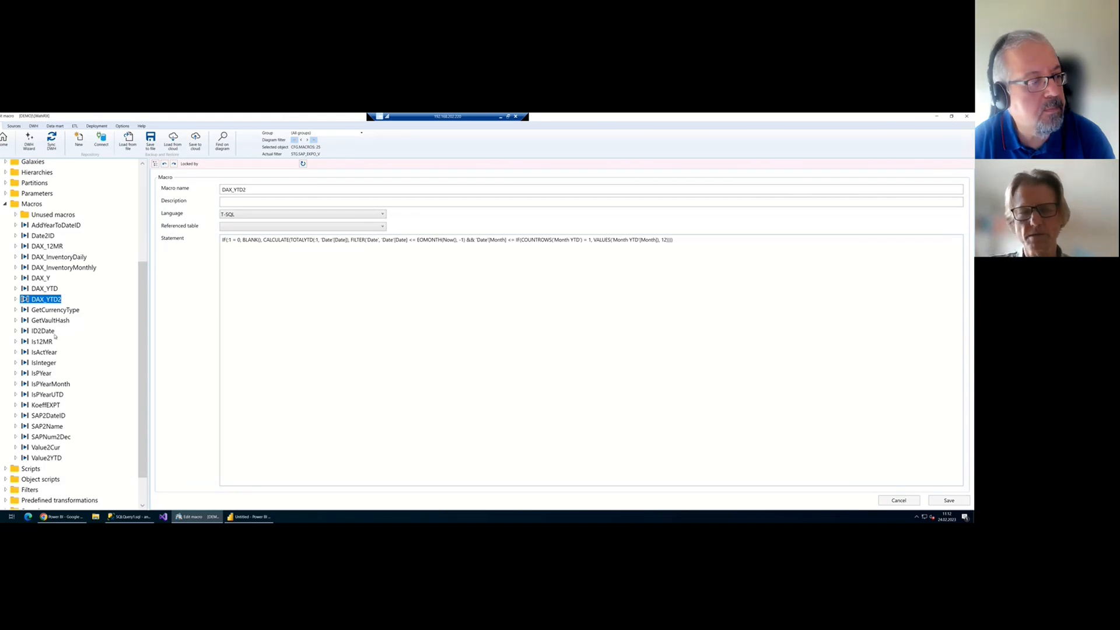
Open the DAX_InventoryMonthly and DAX_12MR macro statements, then return to the diagram
click(61, 268)
right_click(62, 268)
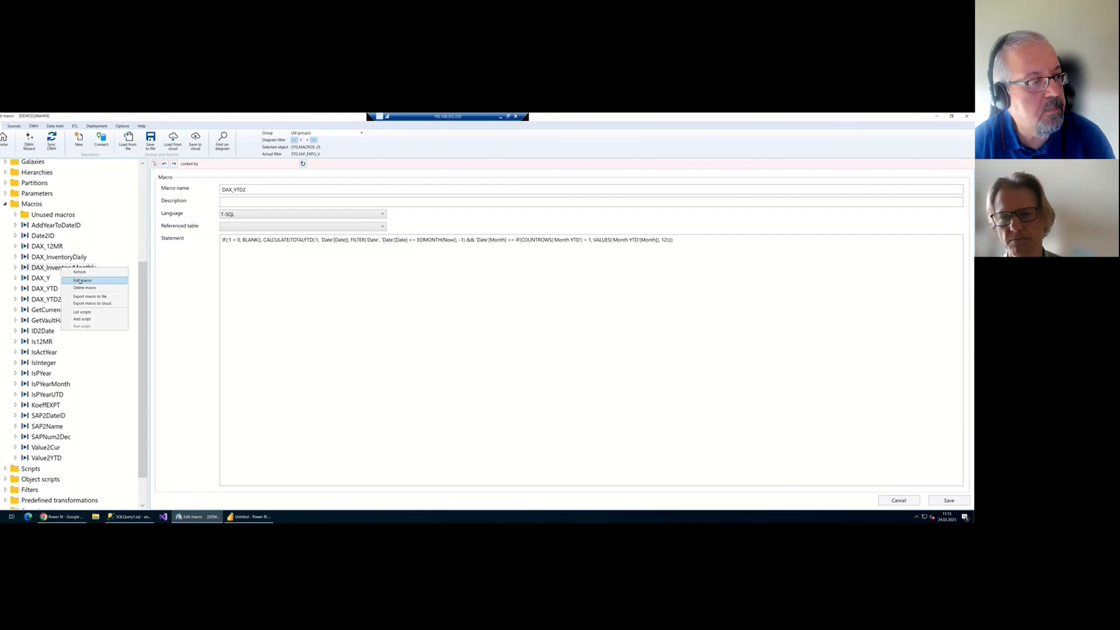
click(83, 281)
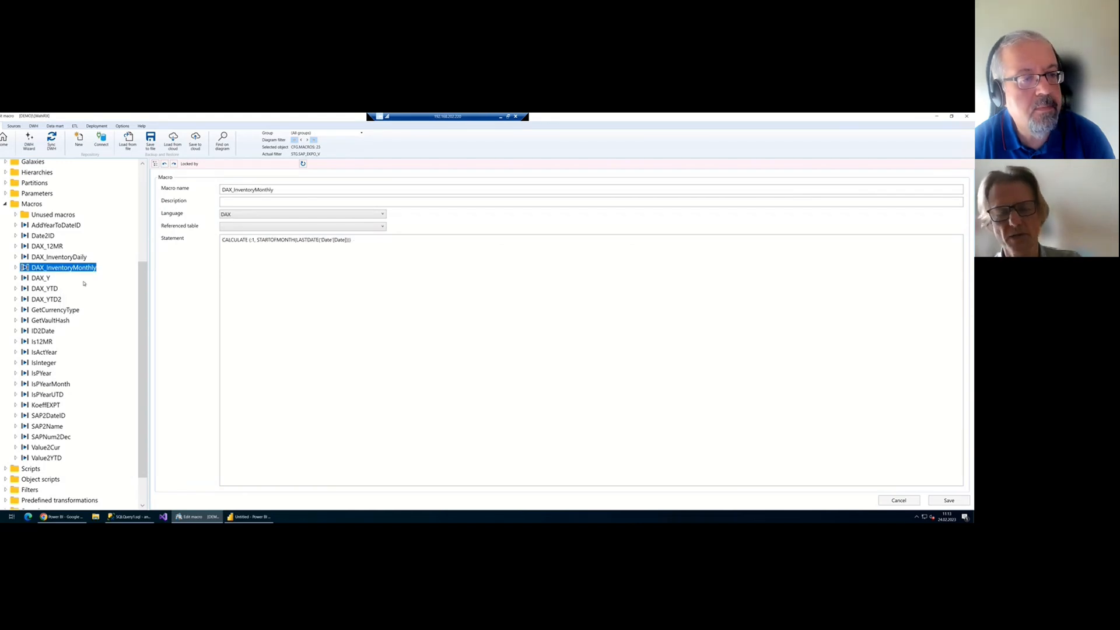
click(60, 247)
right_click(61, 248)
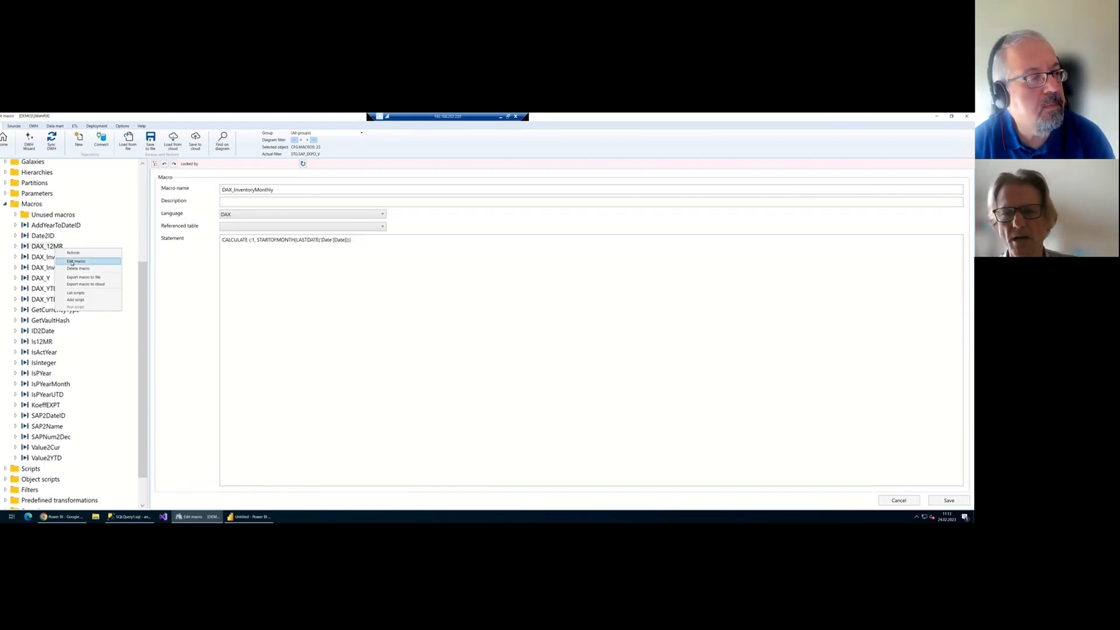
click(96, 260)
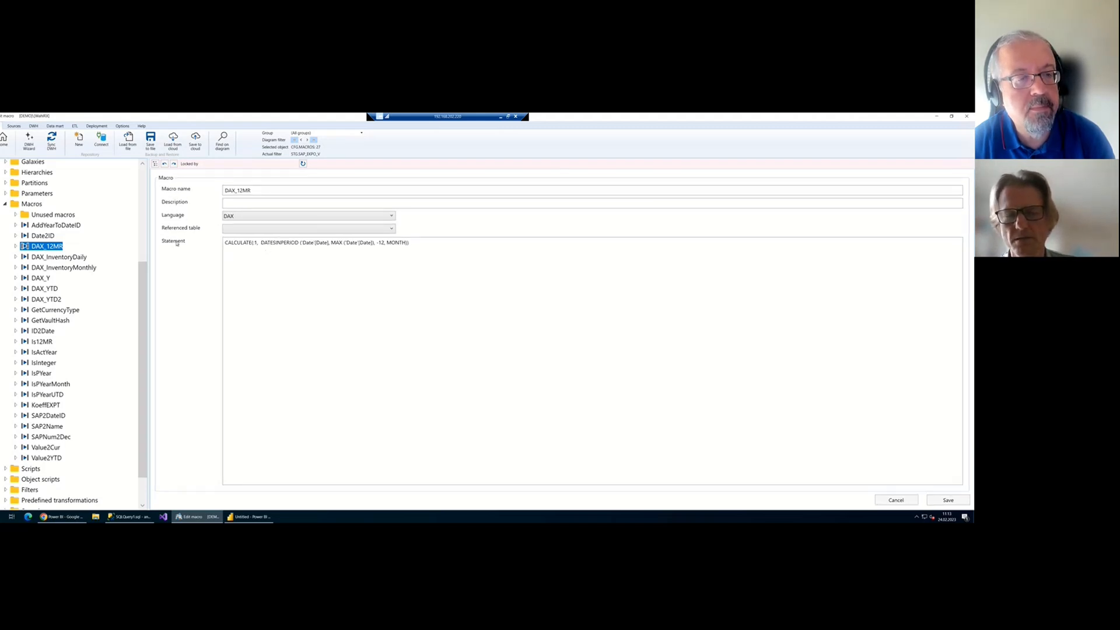
click(5, 143)
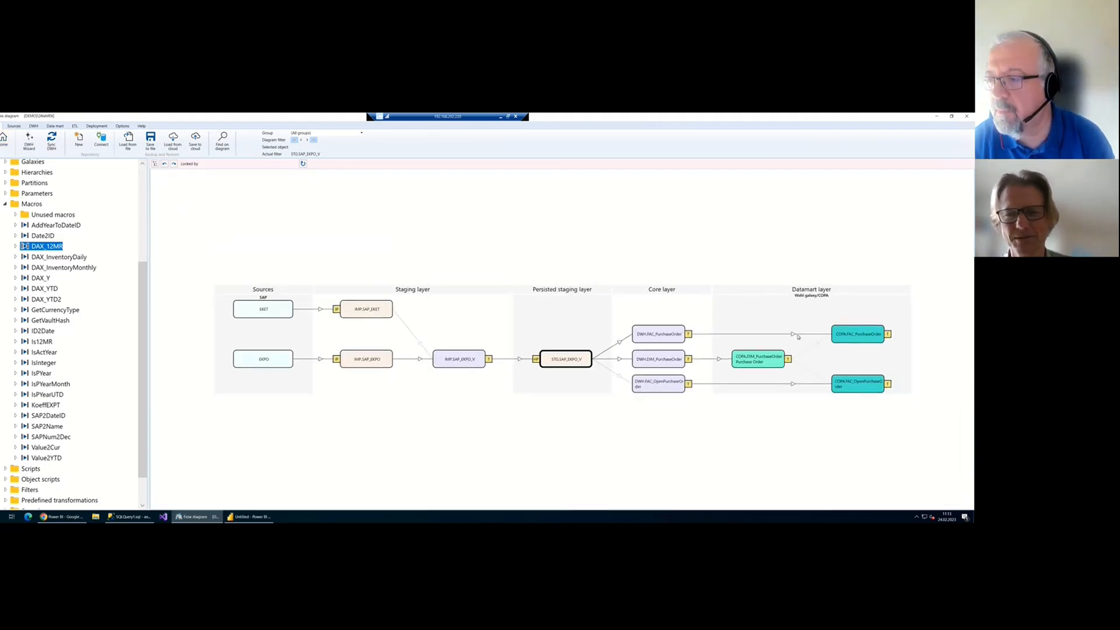
Remove the diagram filter and bring the green datamart objects into view
right_click(777, 320)
click(799, 338)
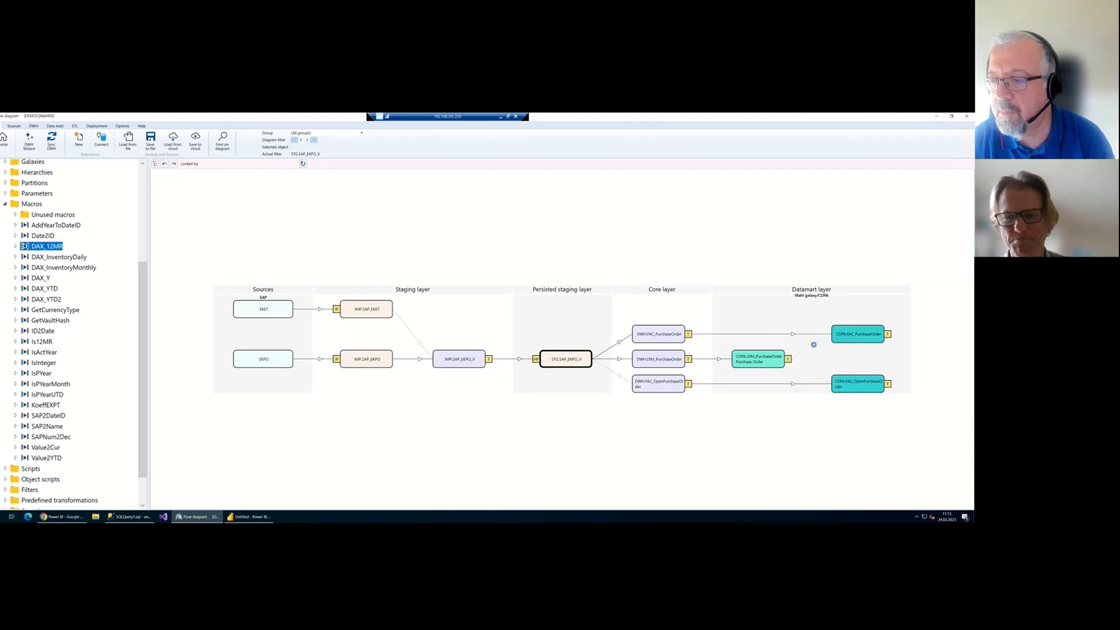
drag(854, 372, 466, 191)
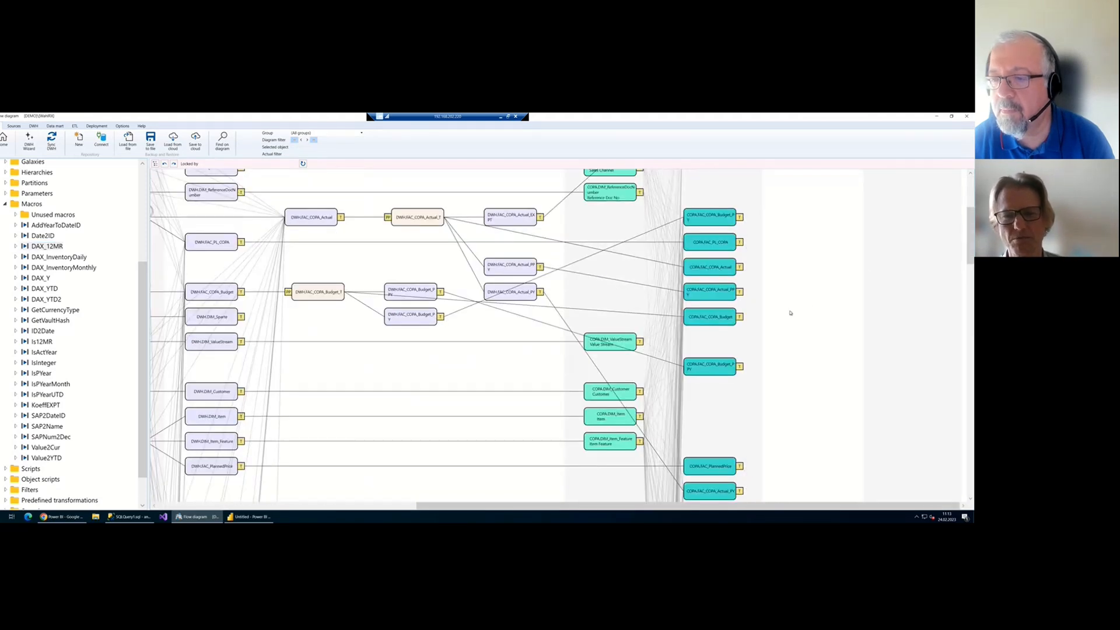
Review FAC_COPA_Budget's 12MR and YTD measures, then return to the diagram
click(740, 317)
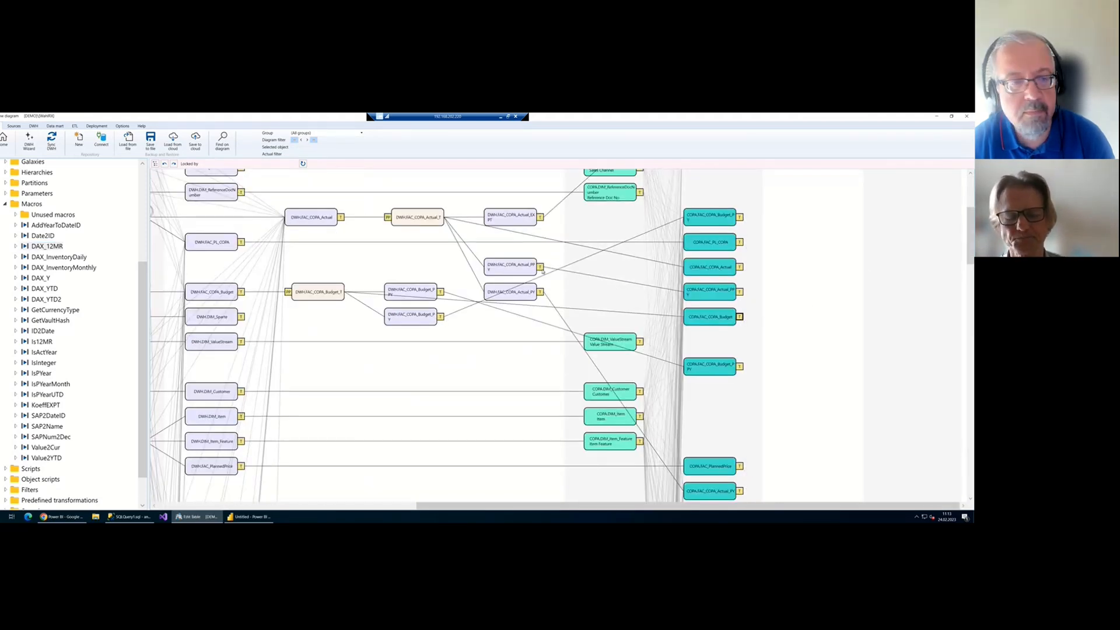
click(338, 296)
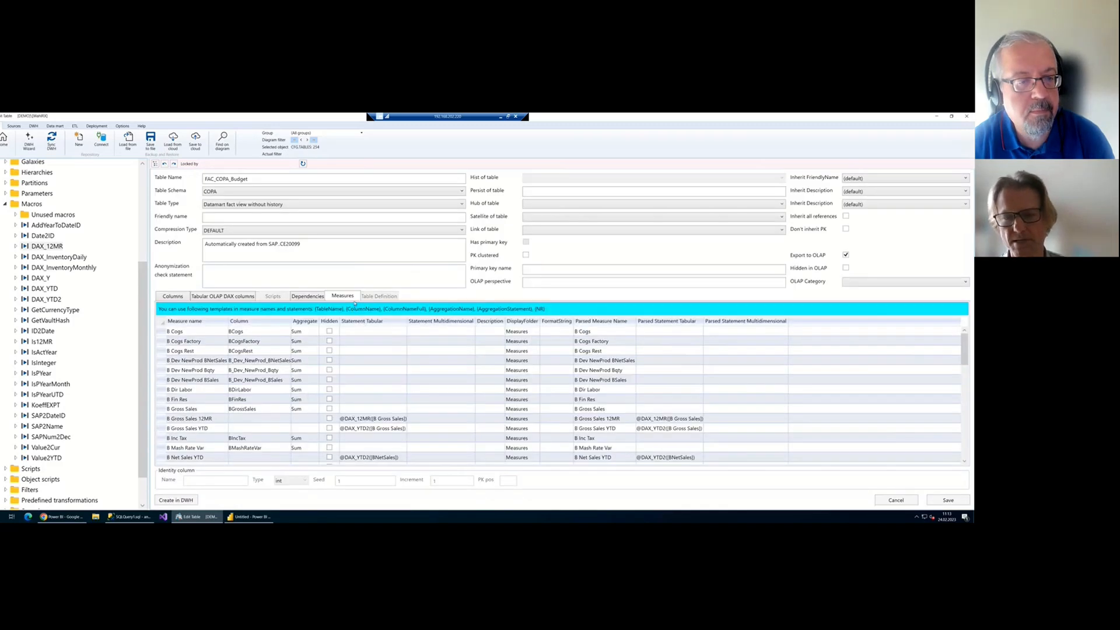
scroll(349, 344, down, 3)
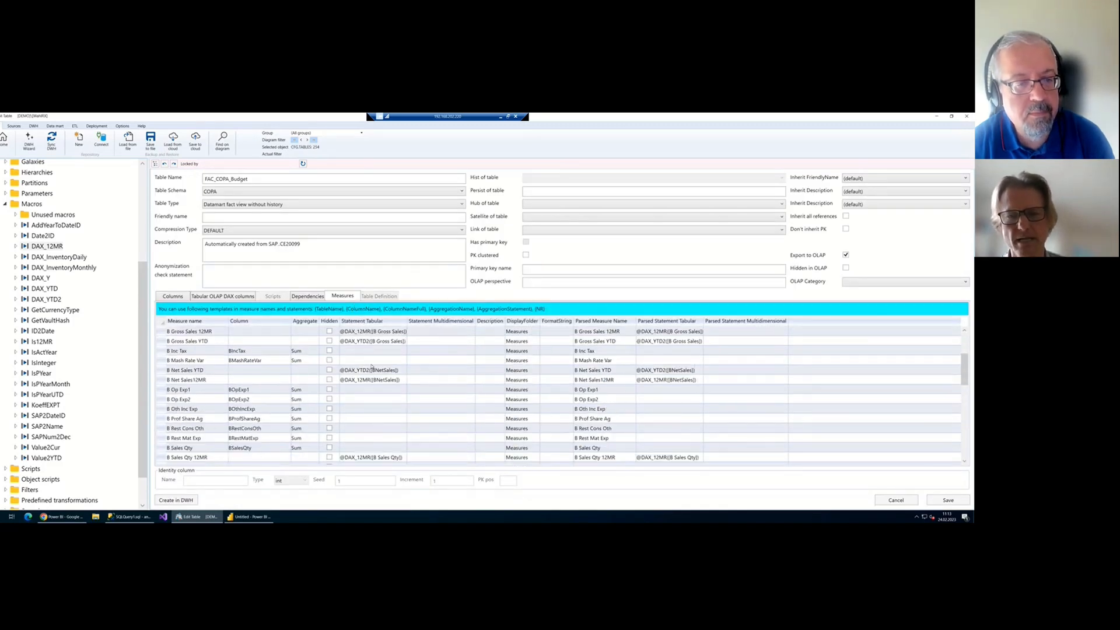
scroll(373, 370, down, 4)
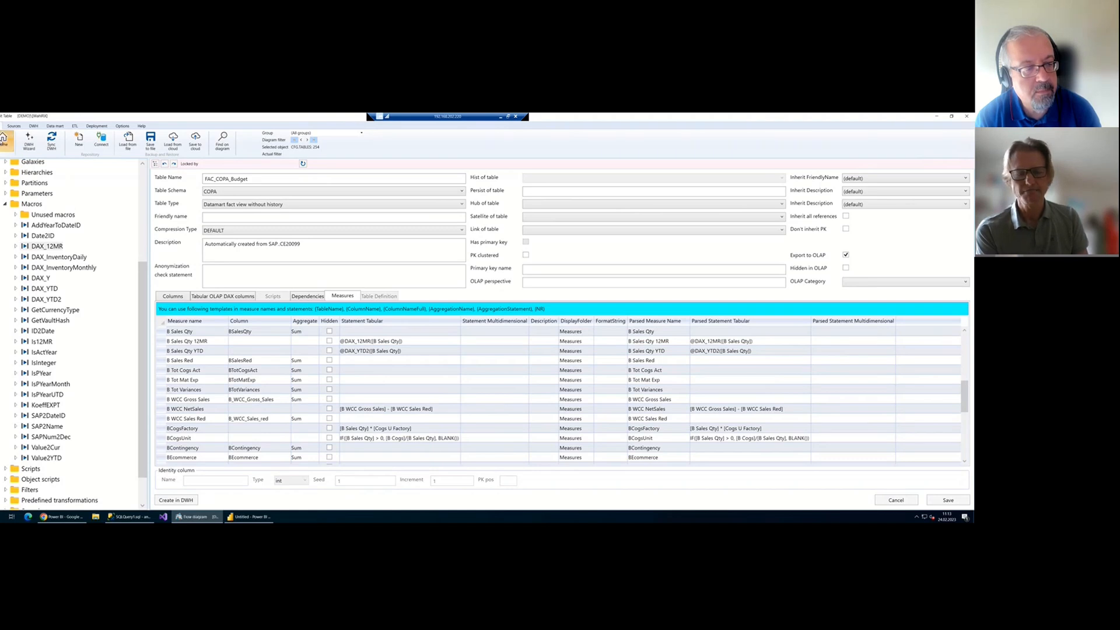
click(3, 139)
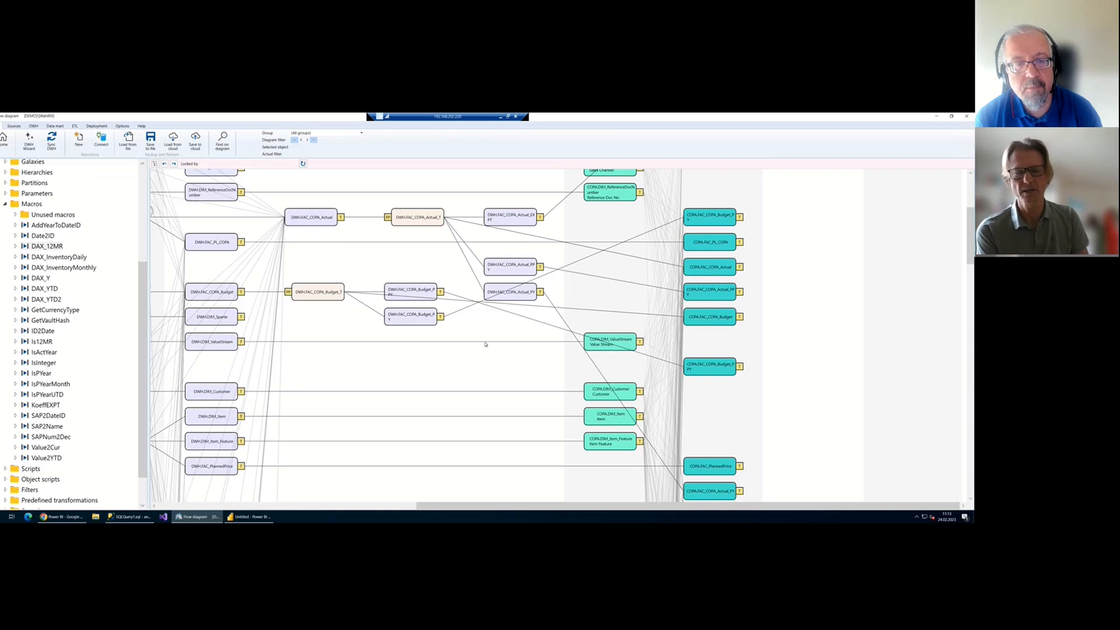
Select COPA.FAC_FC_5760 lower down, then open the COPA.FAC_COPA_Actual table definition
scroll(485, 344, down, 3)
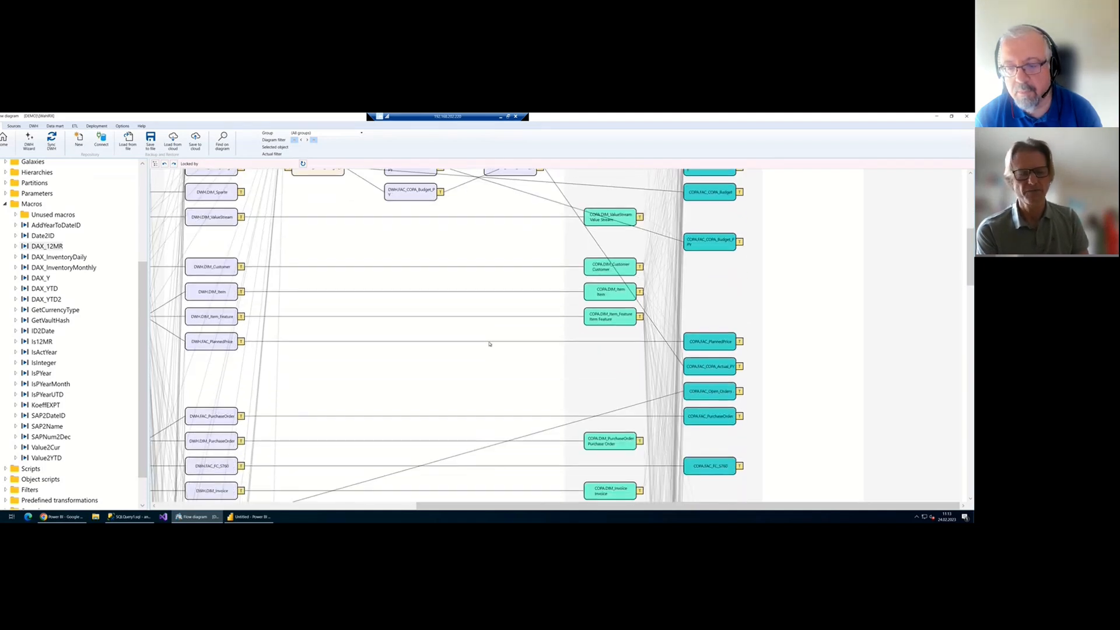
scroll(490, 343, down, 1)
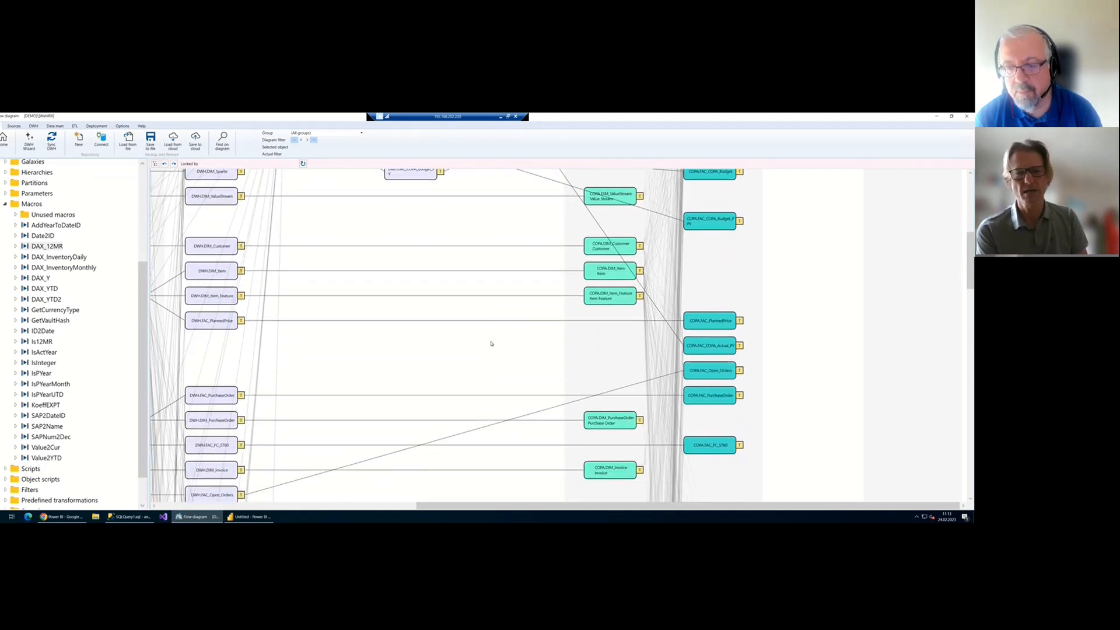
scroll(491, 344, down, 3)
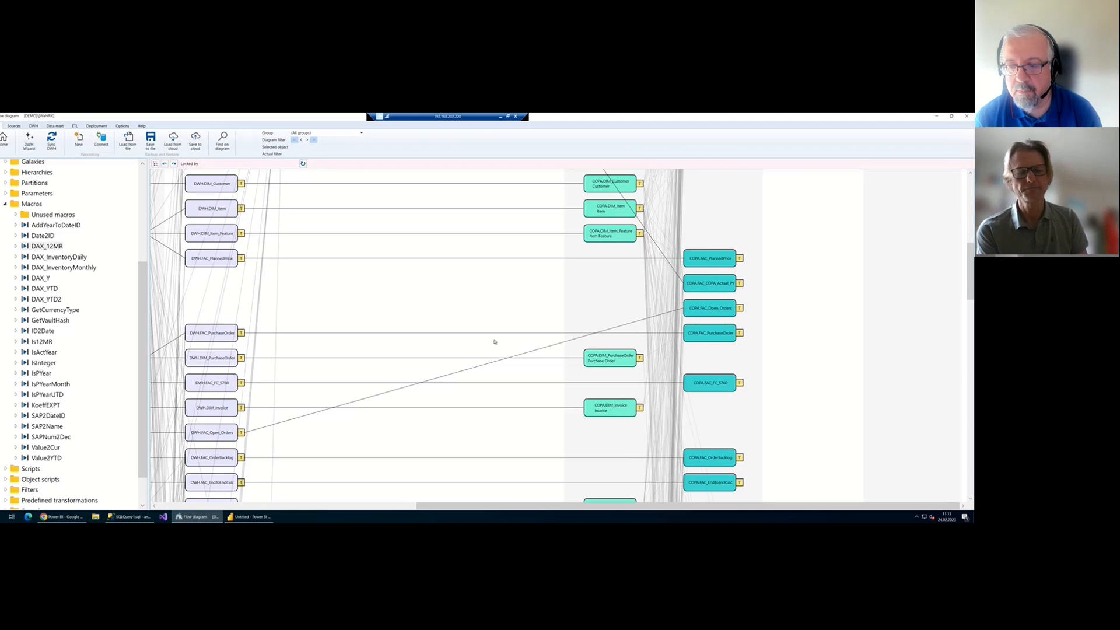
scroll(495, 342, down, 3)
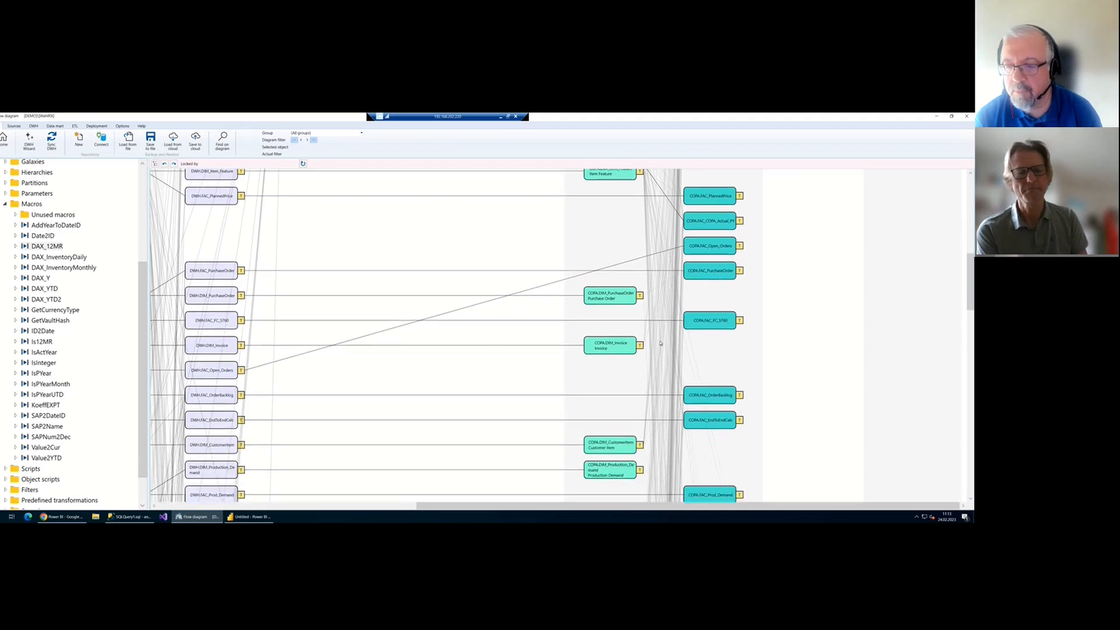
click(699, 326)
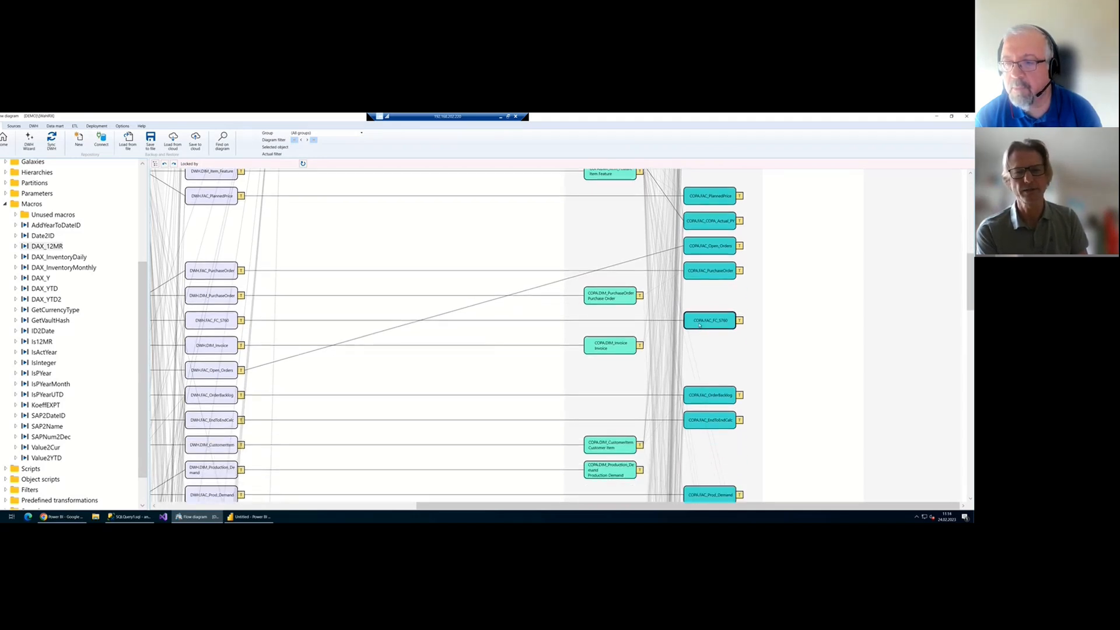
scroll(699, 325, up, 7)
scroll(700, 325, up, 7)
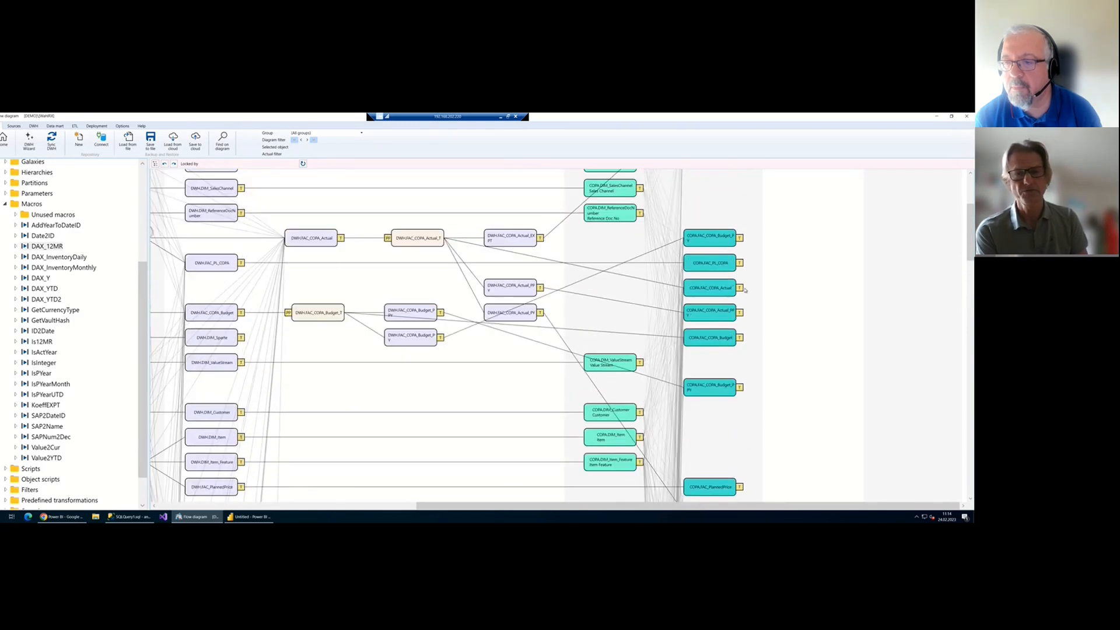
click(740, 288)
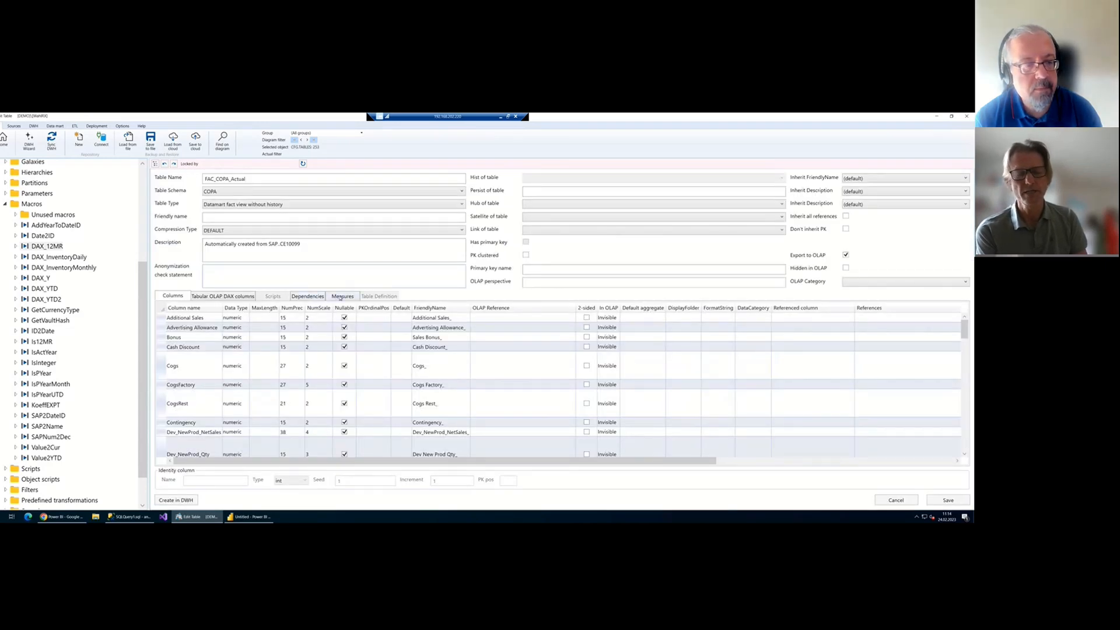
Scroll through FAC_COPA_Actual's measures and DAX statements, then go back Home
click(341, 296)
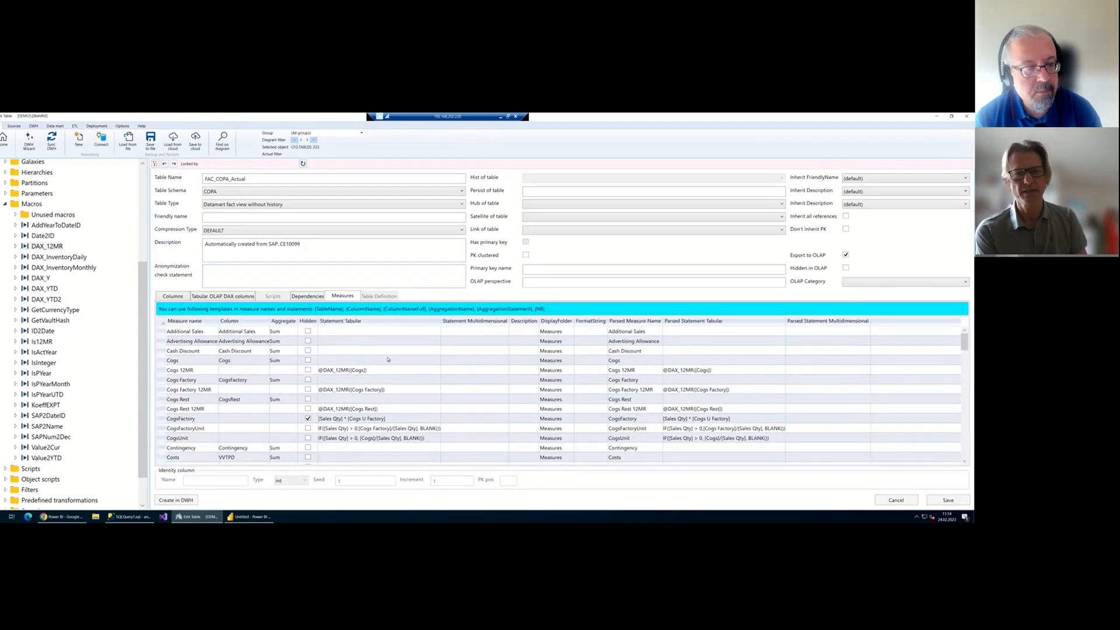
scroll(387, 359, down, 8)
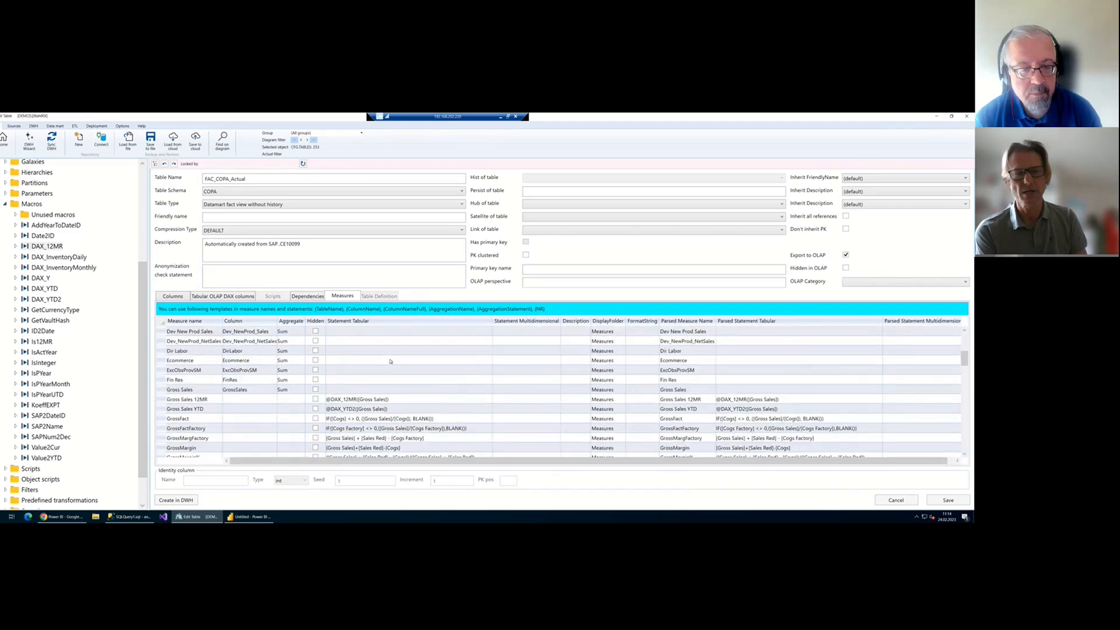
scroll(390, 361, down, 10)
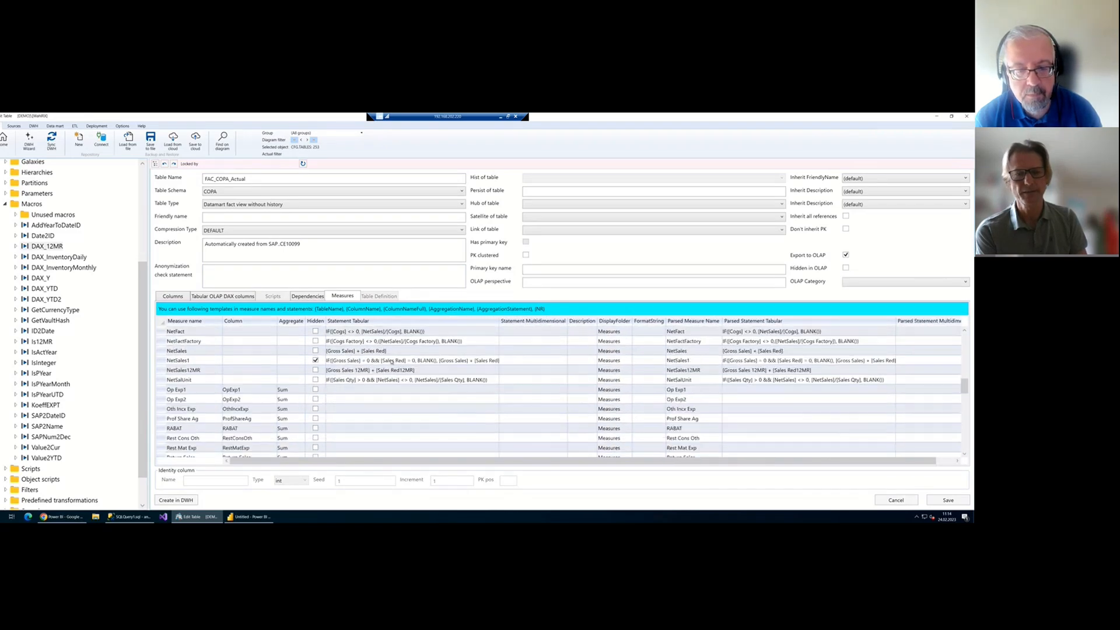
scroll(390, 362, down, 3)
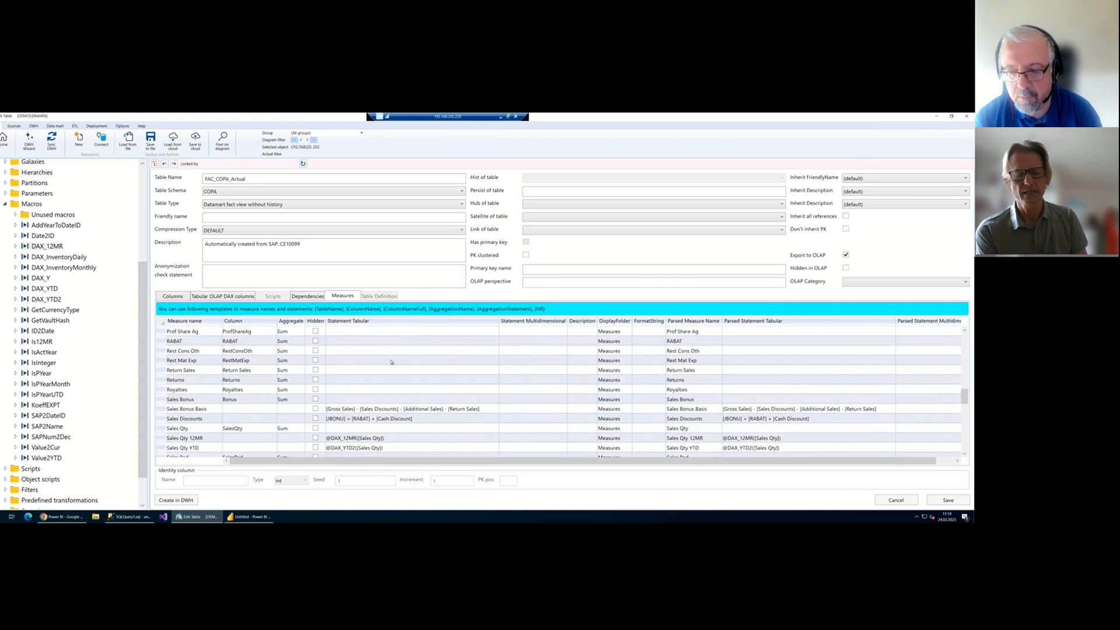
click(5, 140)
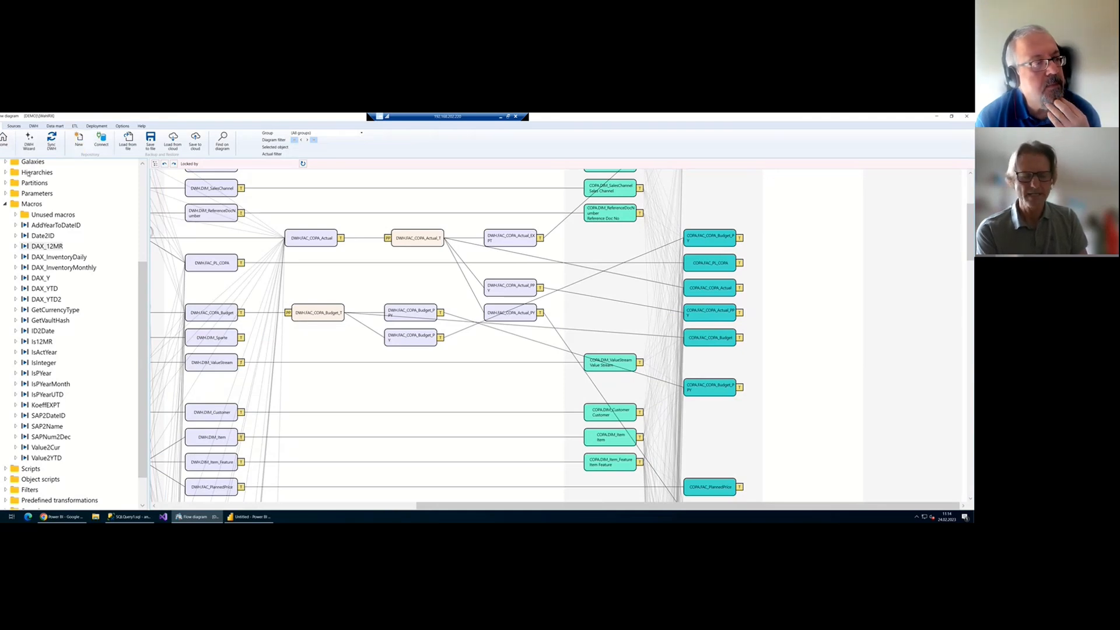
Collapse Macros, widen the object tree and expand the Indexes folder
click(5, 205)
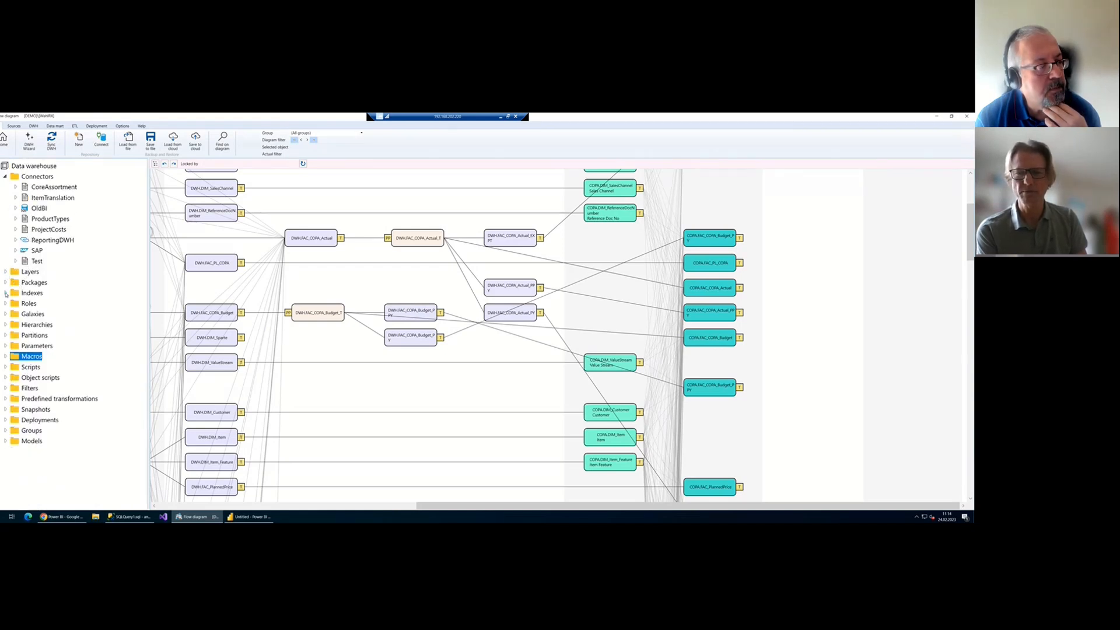
drag(147, 282, 176, 282)
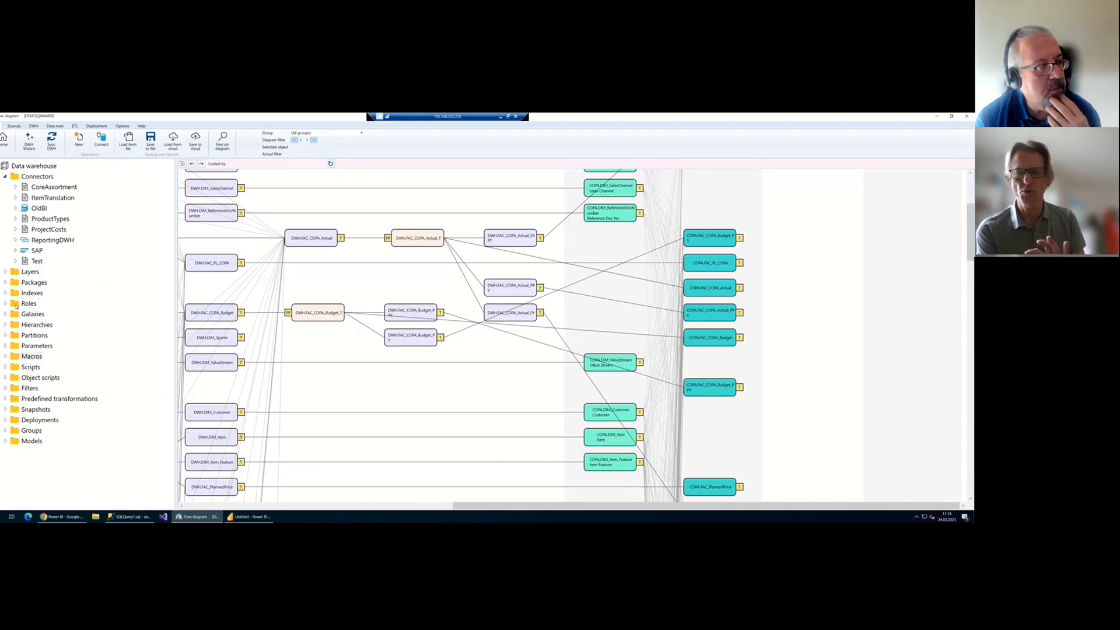
click(6, 293)
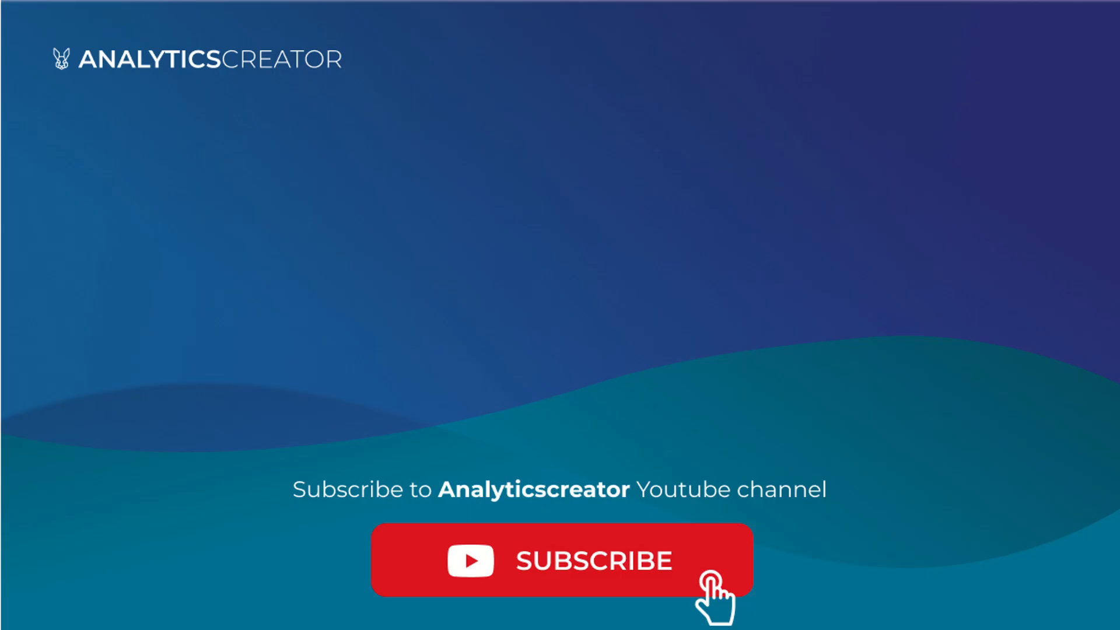